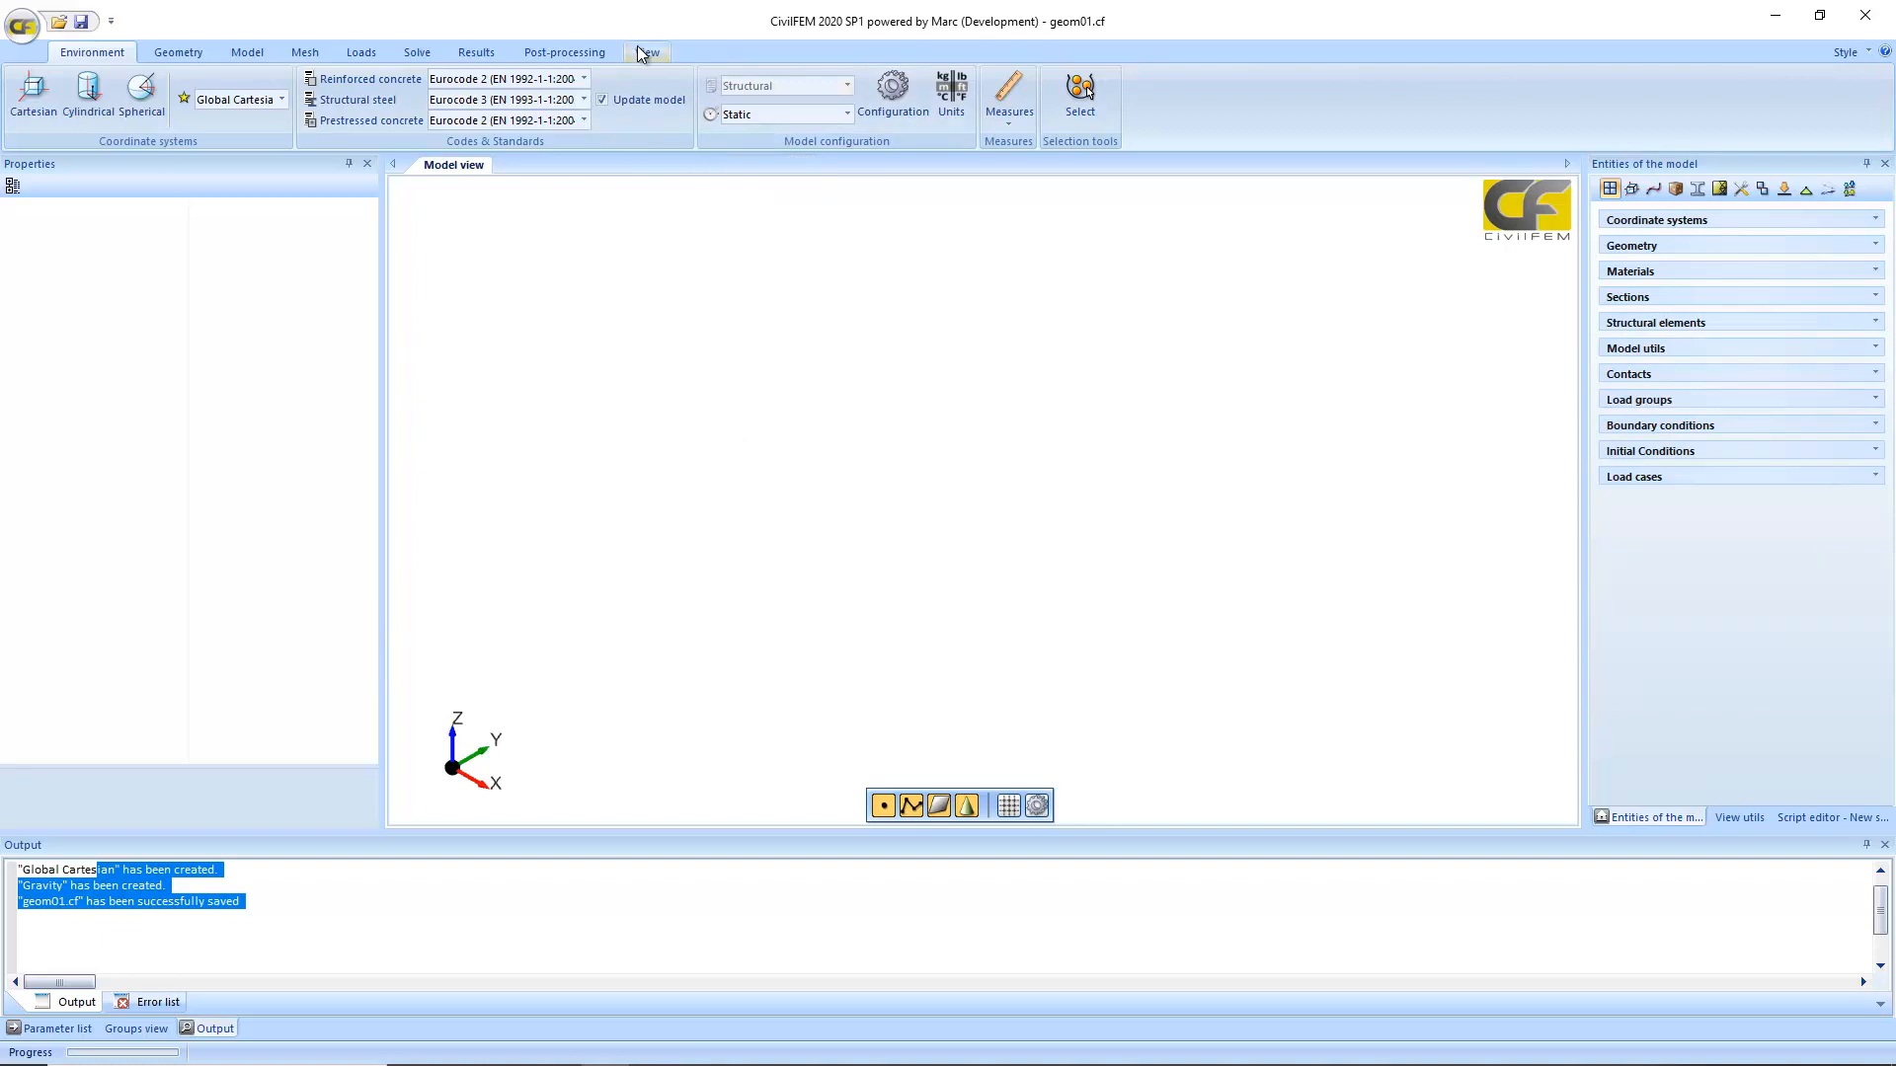
Step: Dock the Groups view window together with the Entities of the model window
{"action": "left_click", "coordinate": [643, 50]}
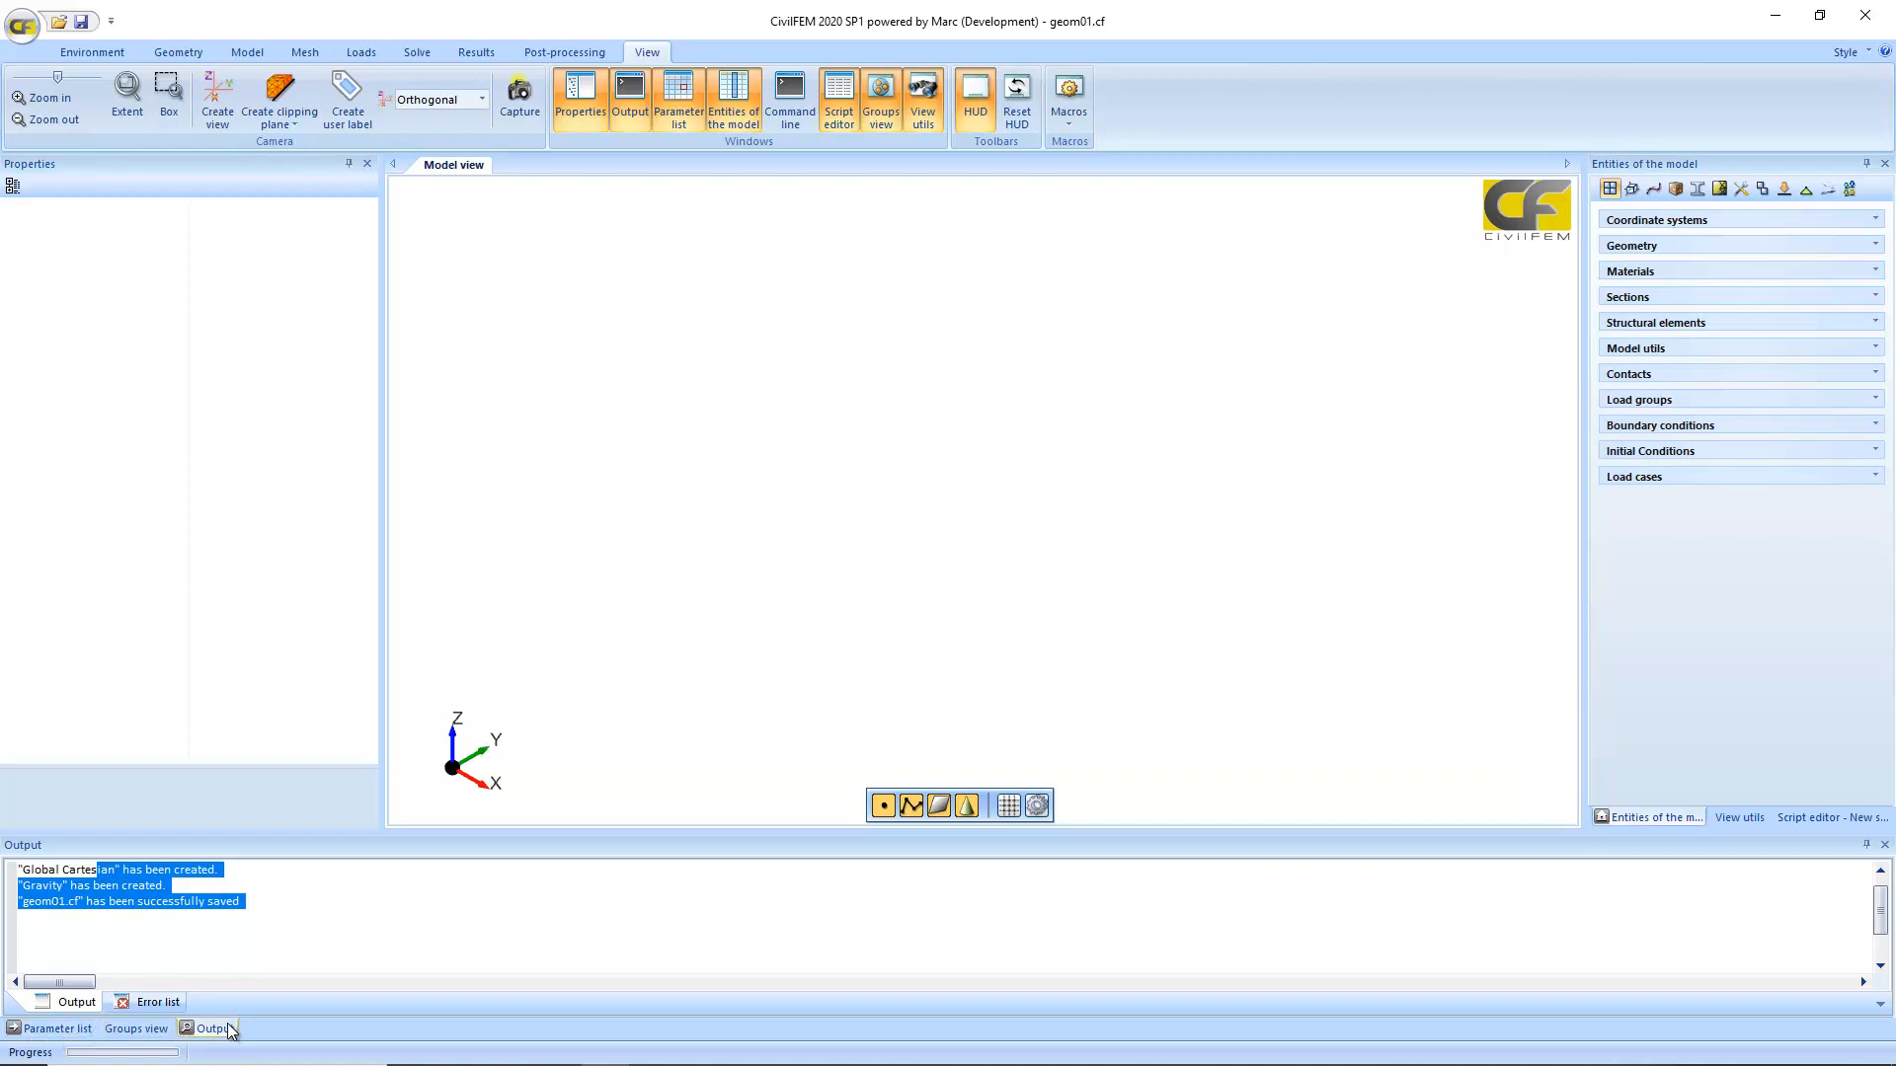
{"action": "left_click", "coordinate": [138, 1029]}
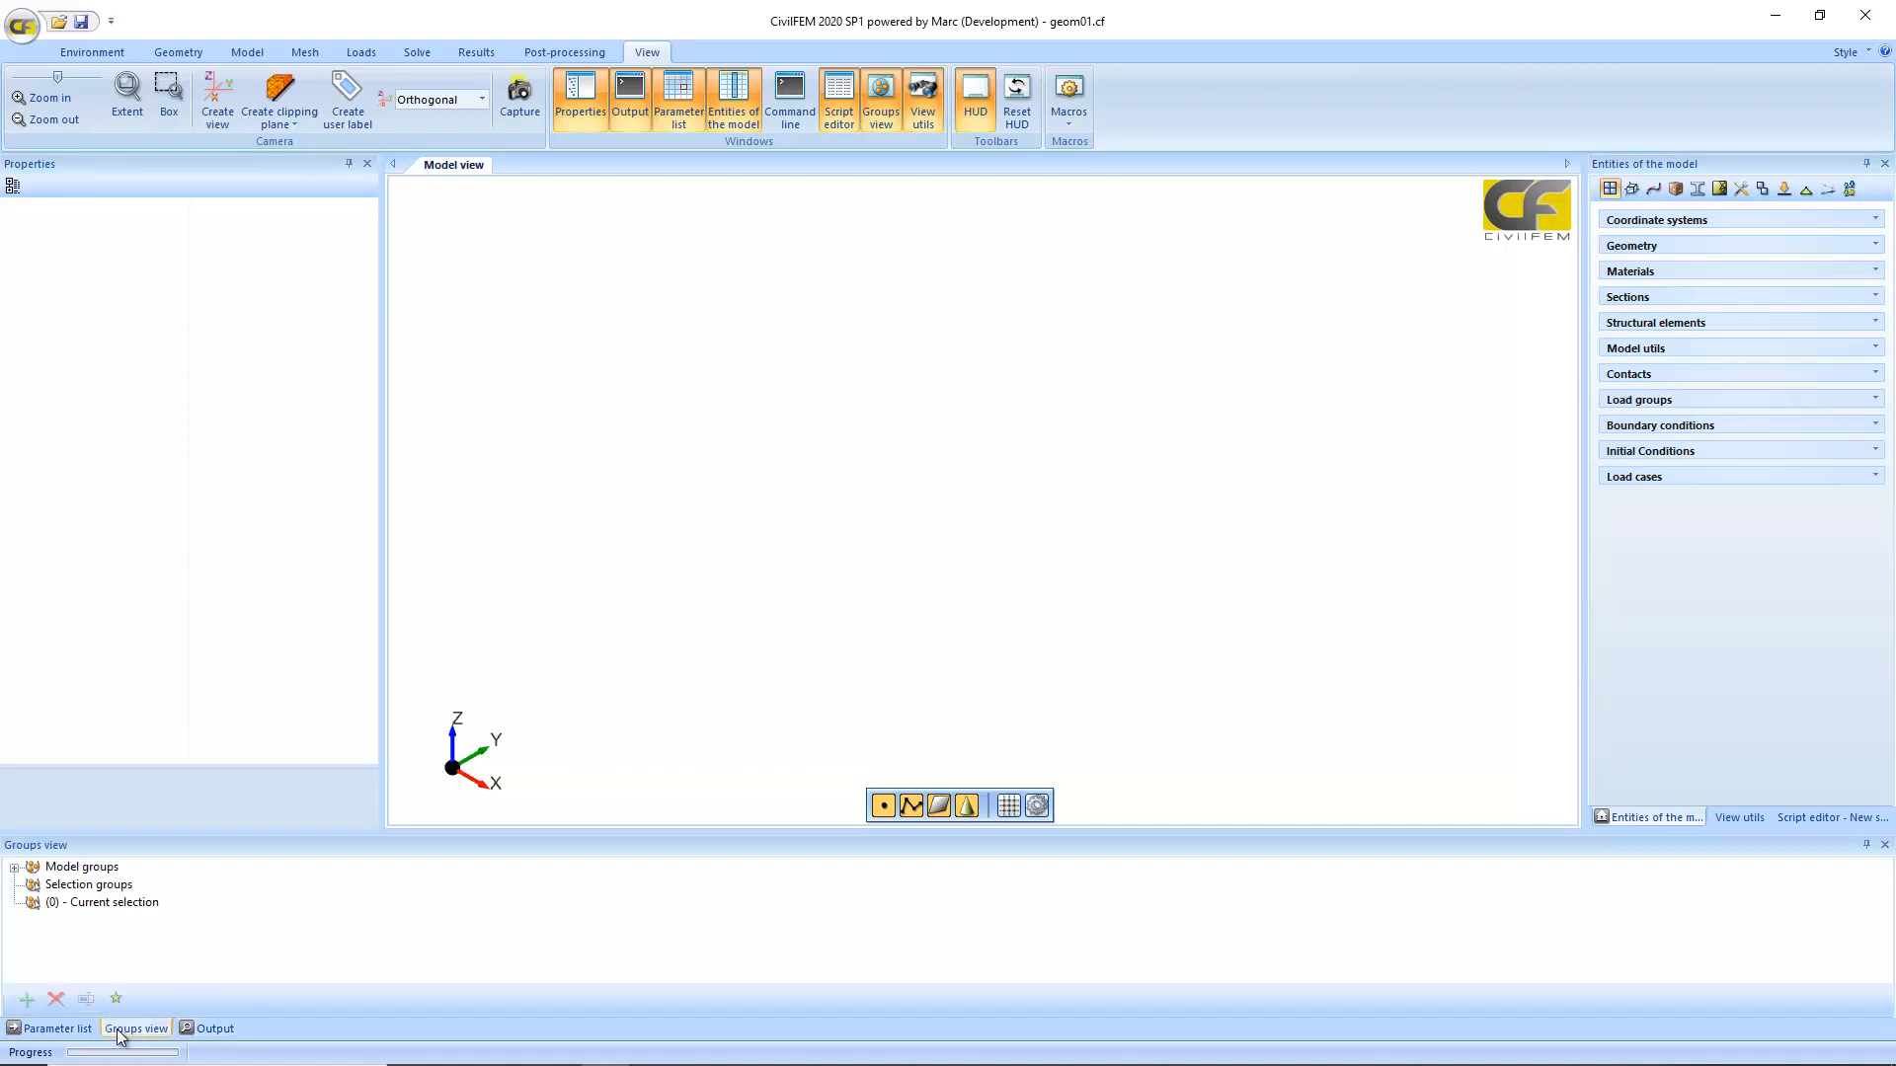
{"action": "left_click", "coordinate": [56, 1030]}
{"action": "left_click_drag", "start_coordinate": [117, 1031], "coordinate": [1692, 164]}
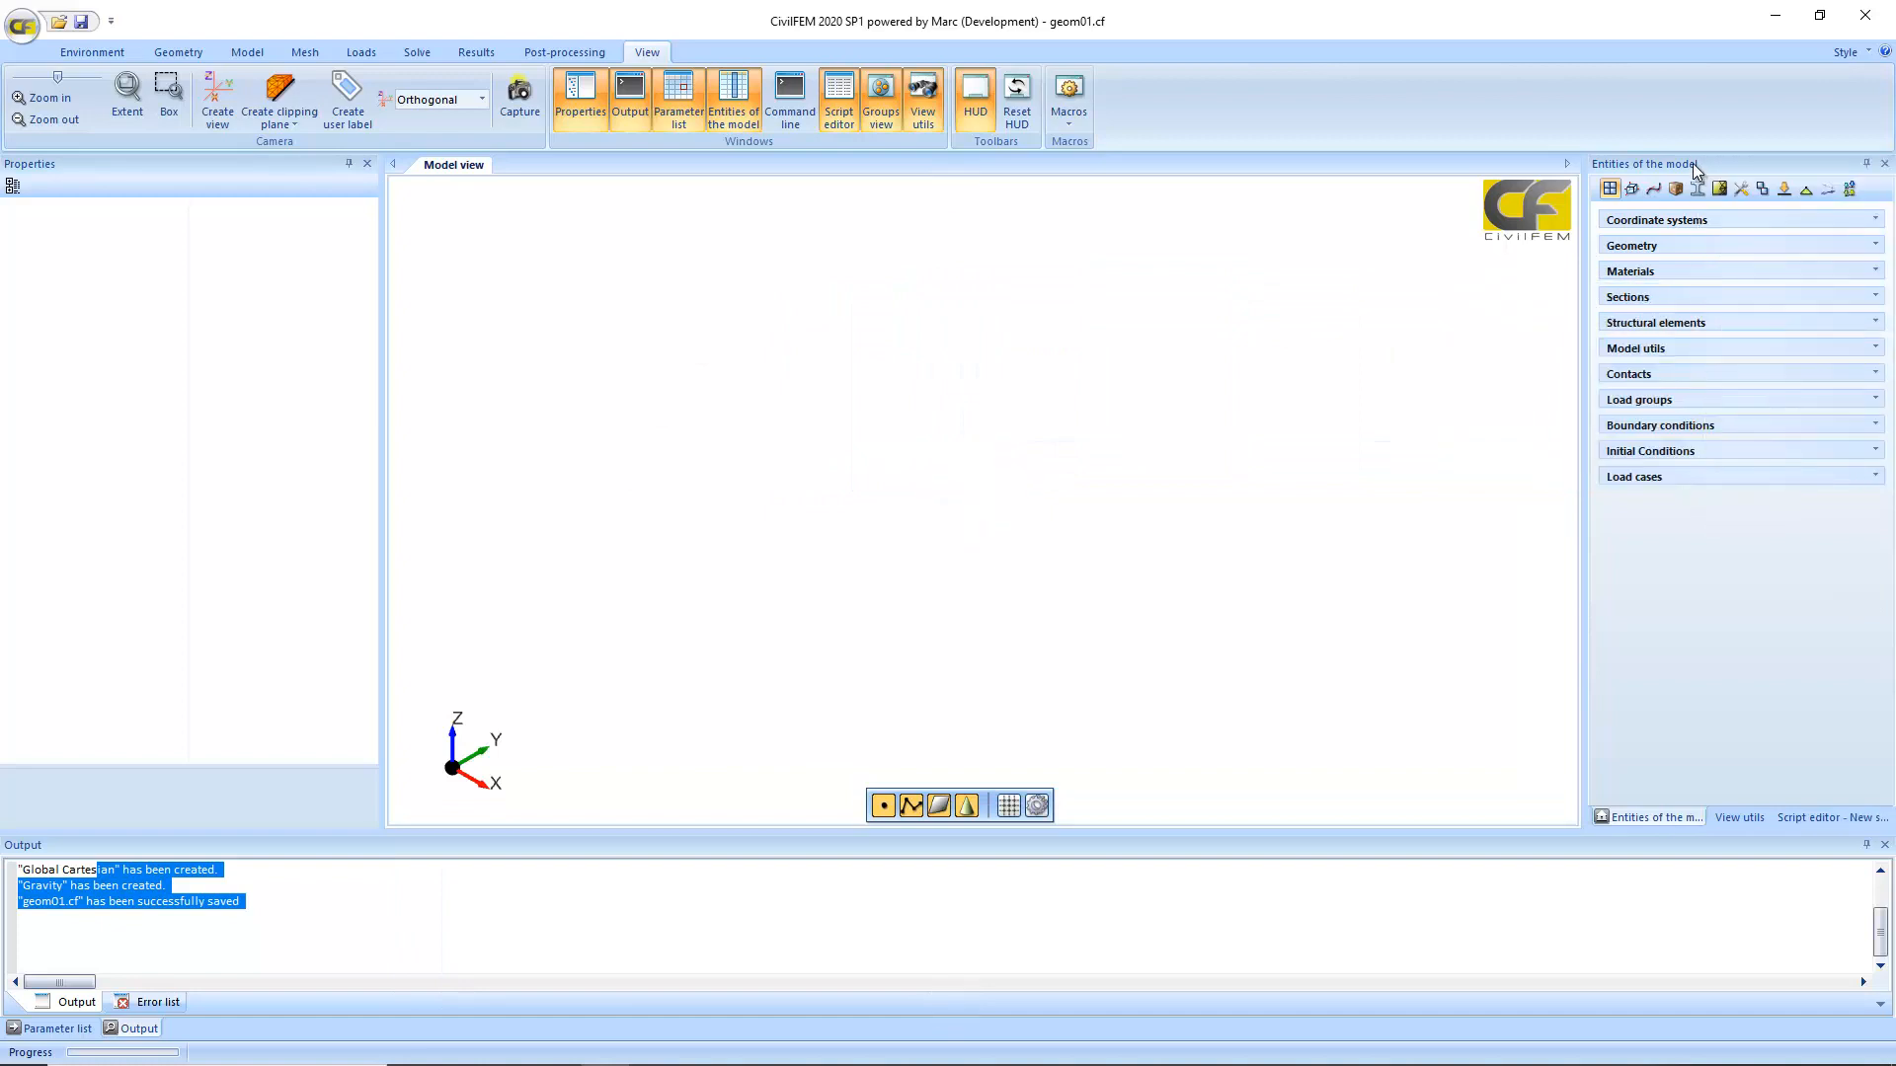
Step: Add the Concrete command from the Model category to the quick access toolbar's command list
{"action": "left_click", "coordinate": [91, 52]}
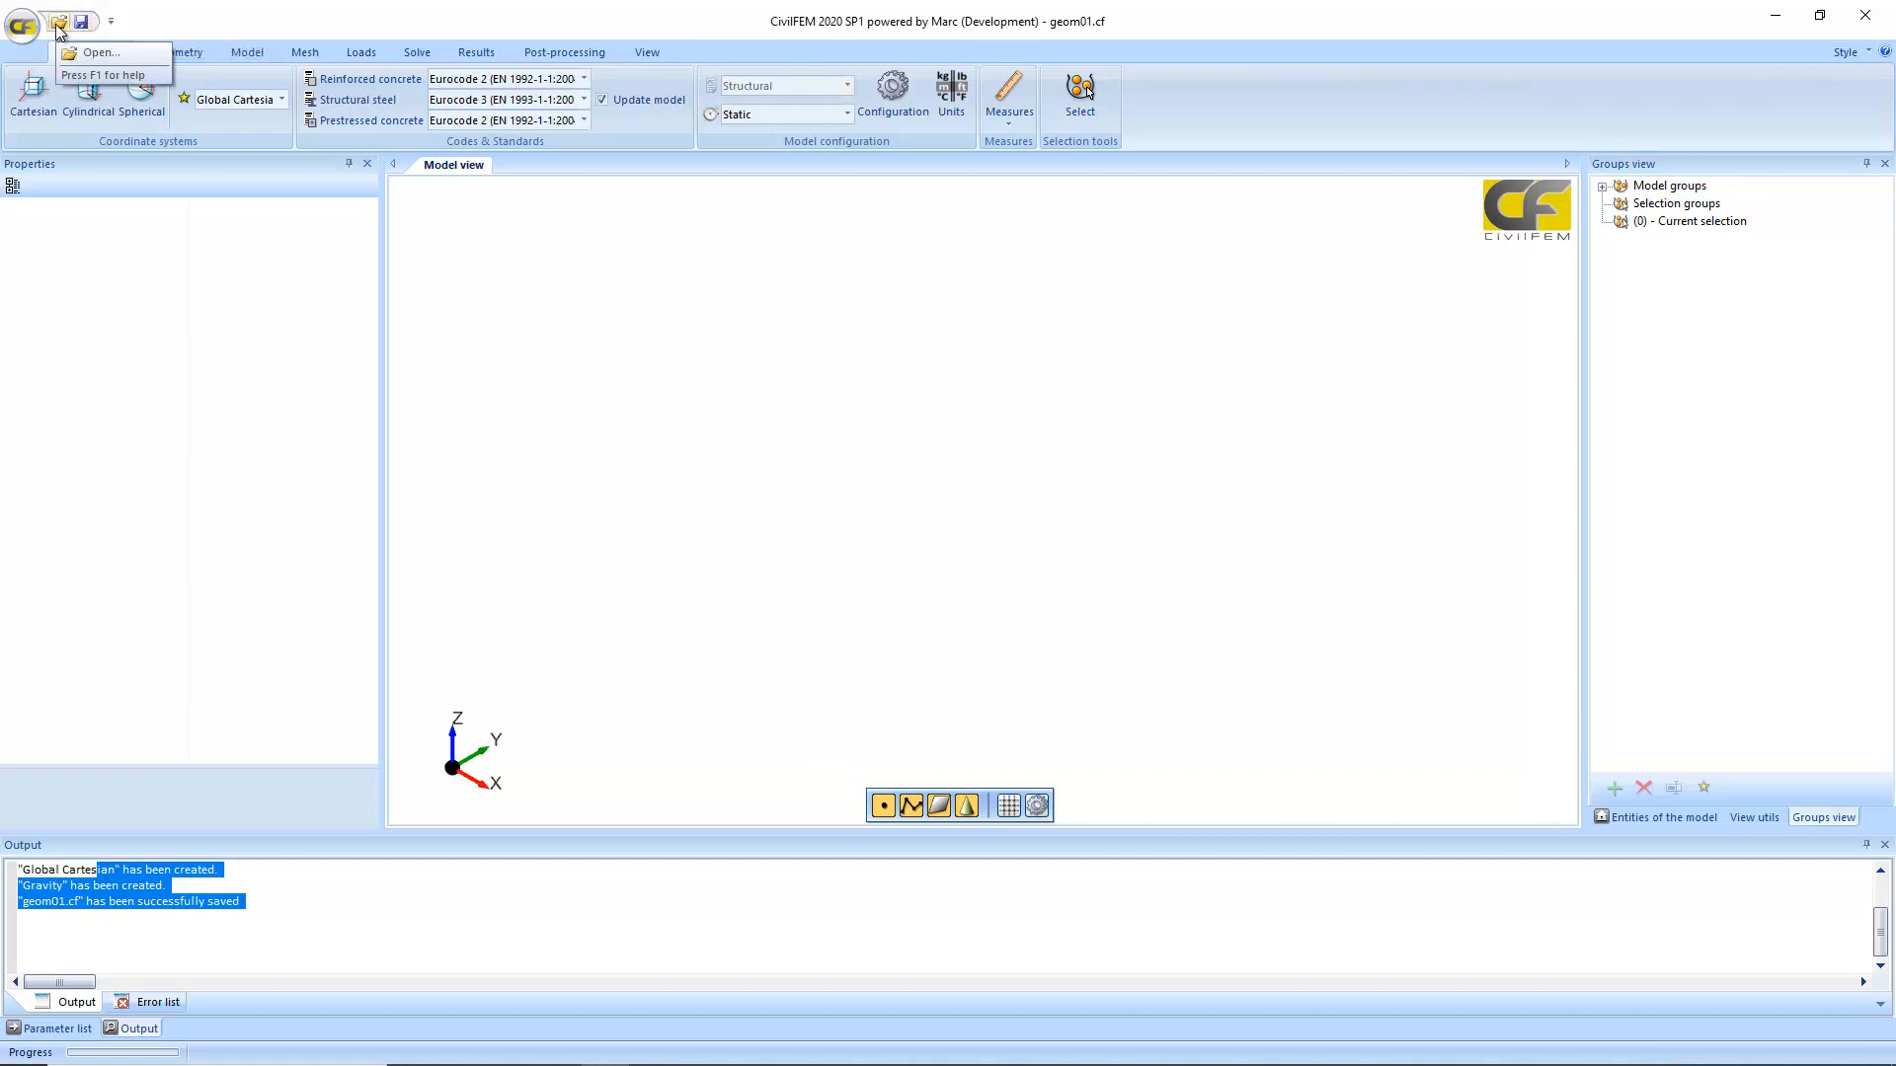
{"action": "left_click", "coordinate": [111, 21]}
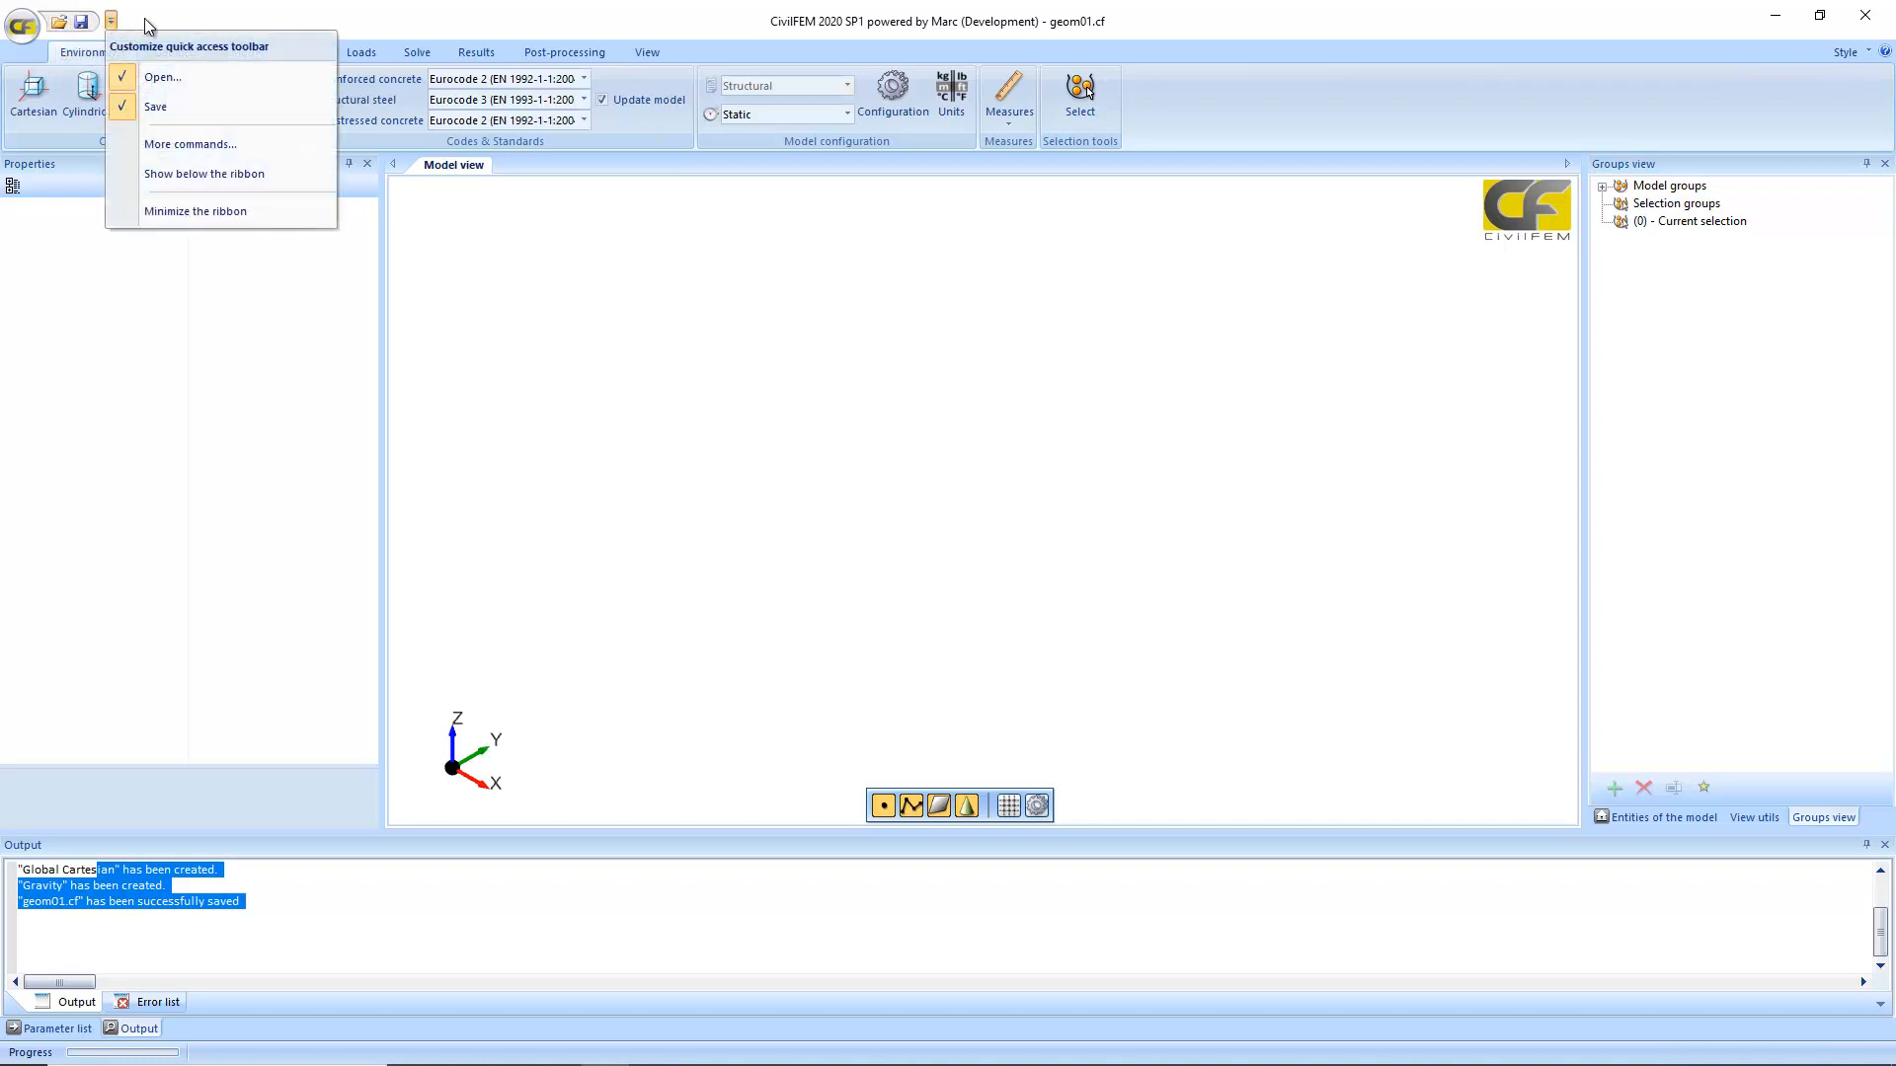
{"action": "left_click", "coordinate": [245, 146]}
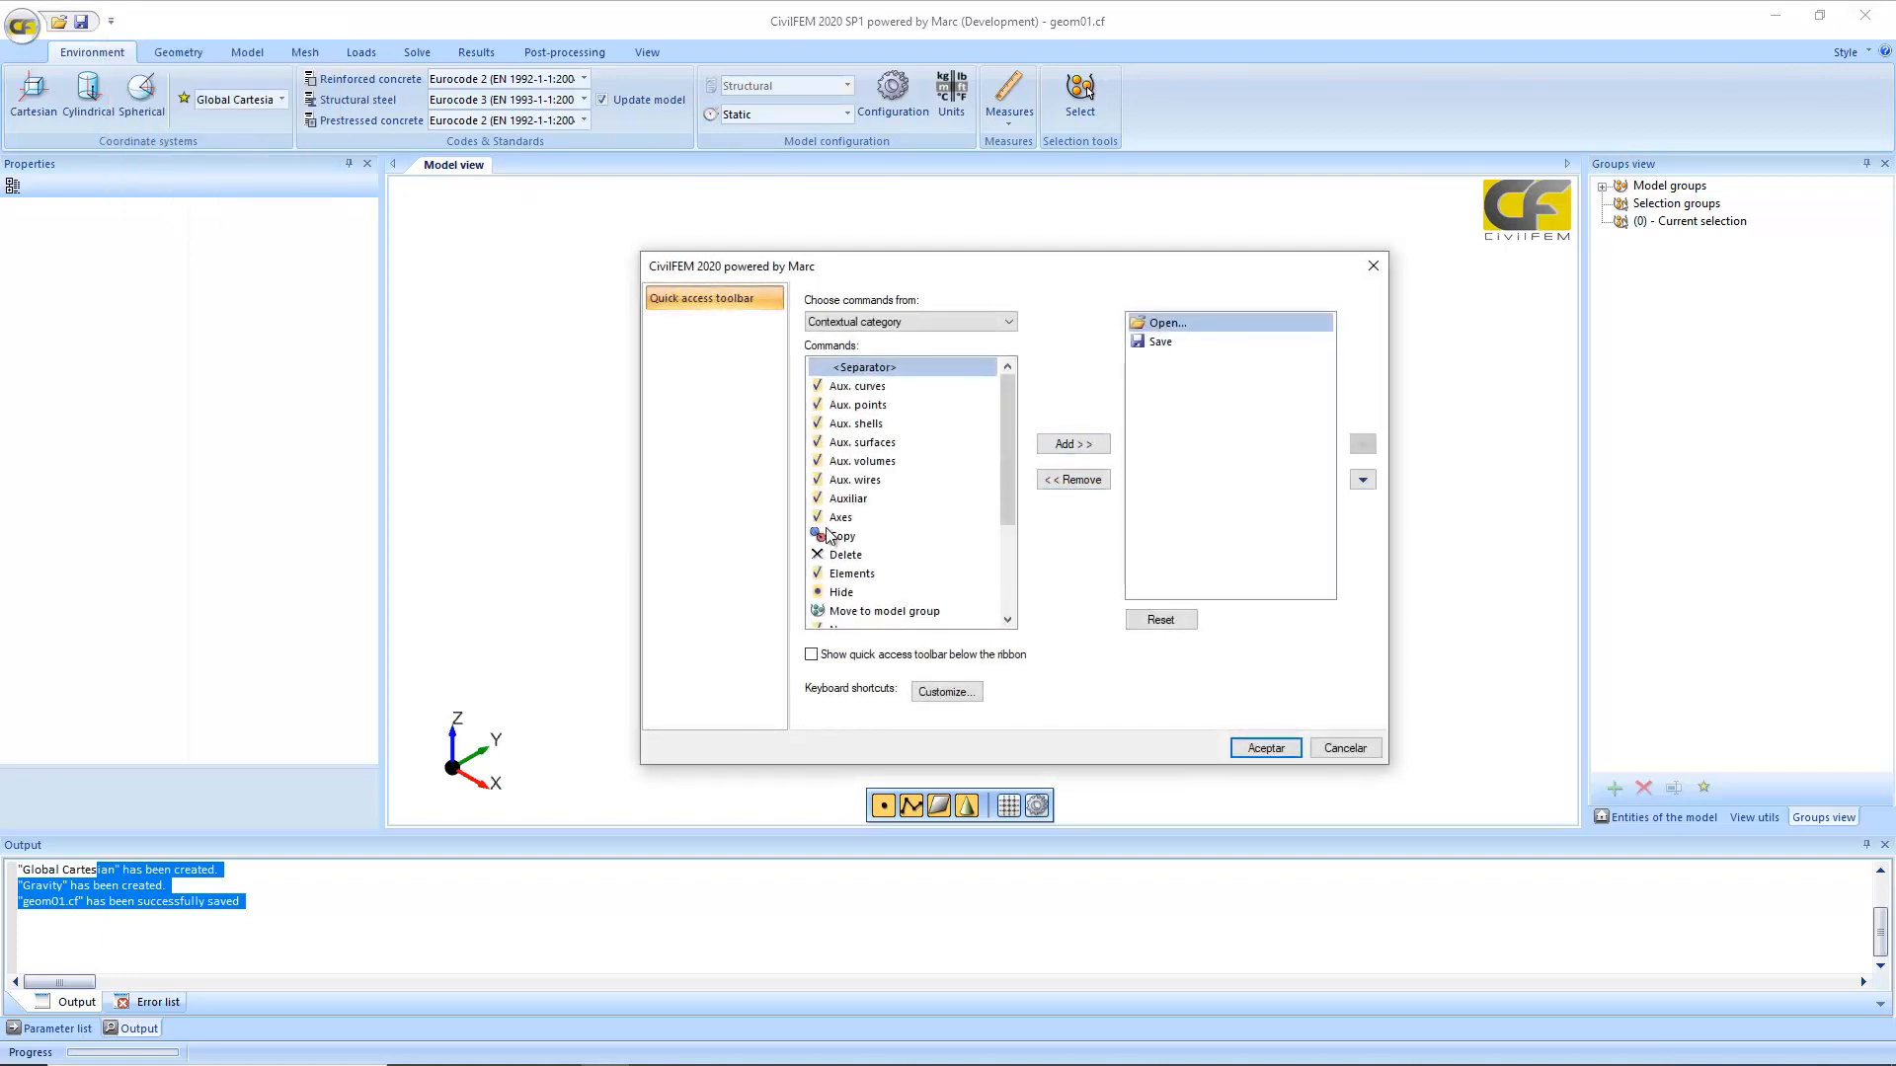
{"action": "left_click", "coordinate": [910, 322]}
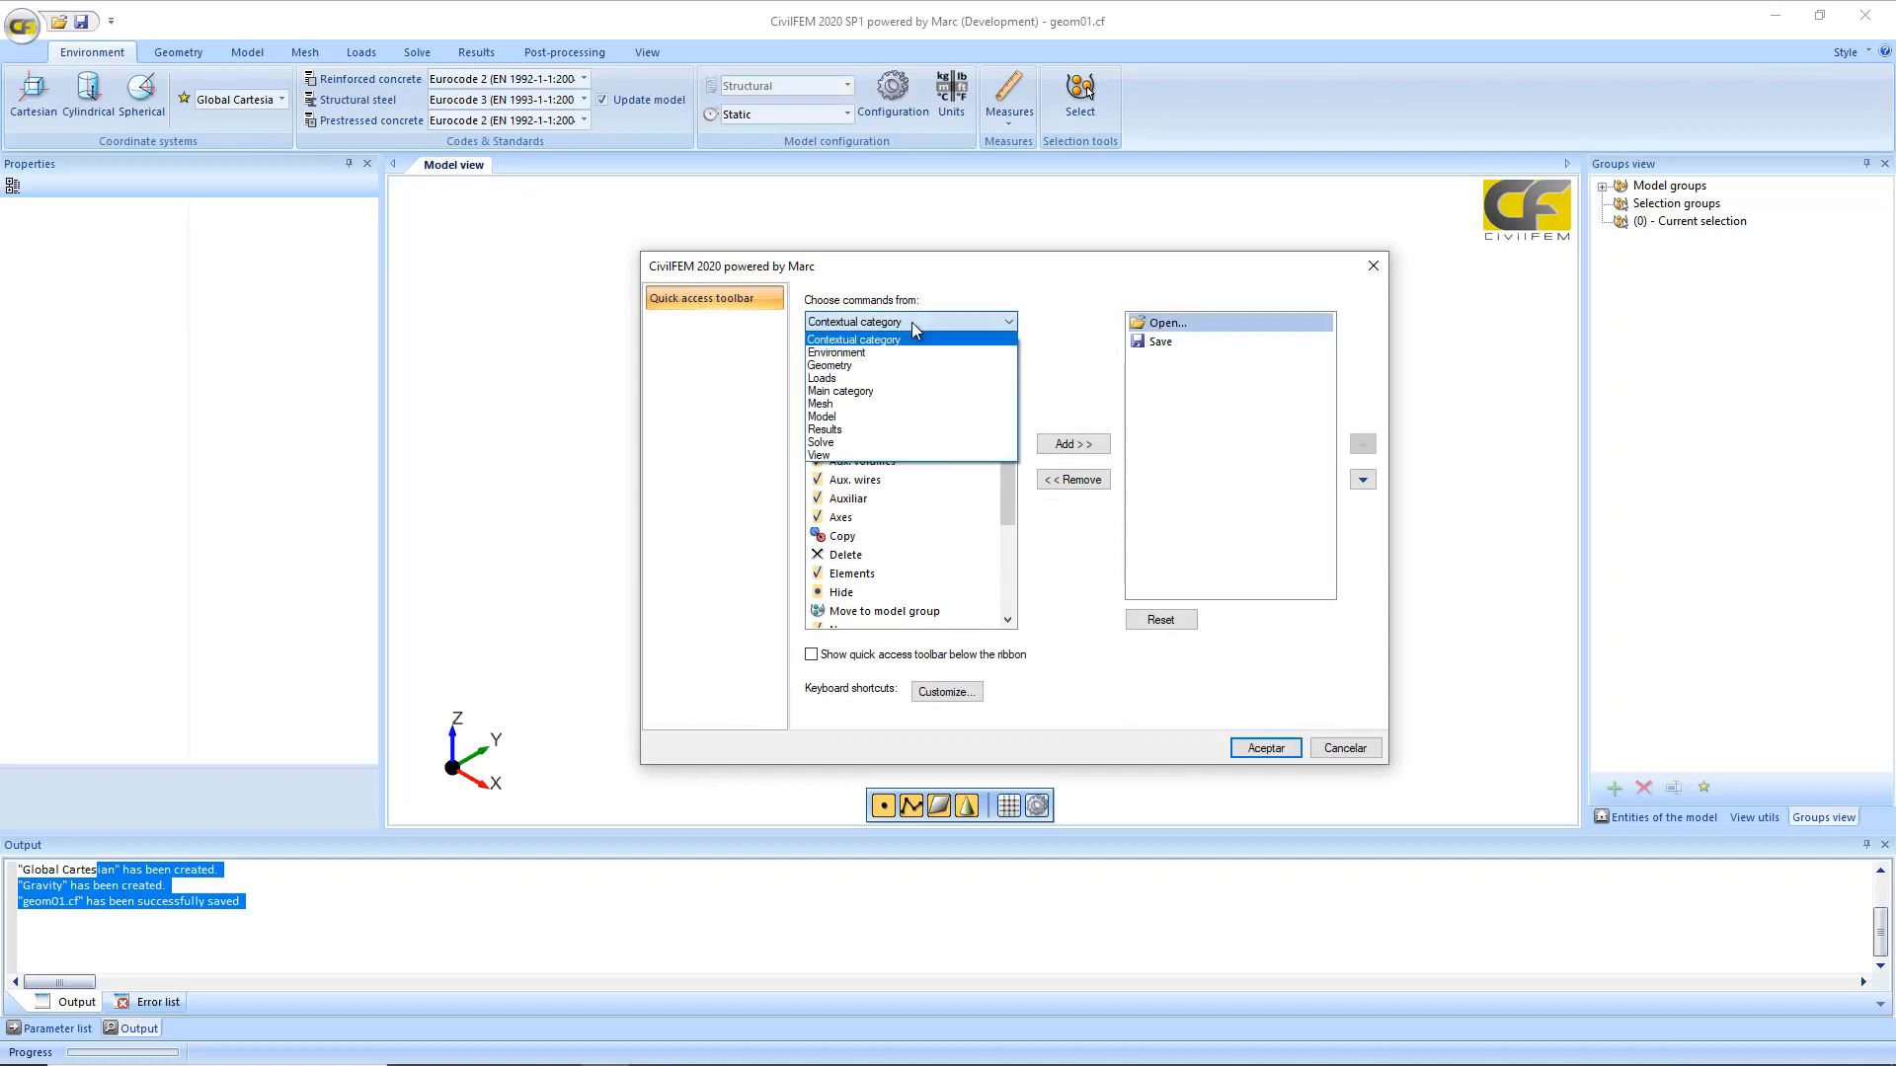
{"action": "left_click", "coordinate": [898, 420]}
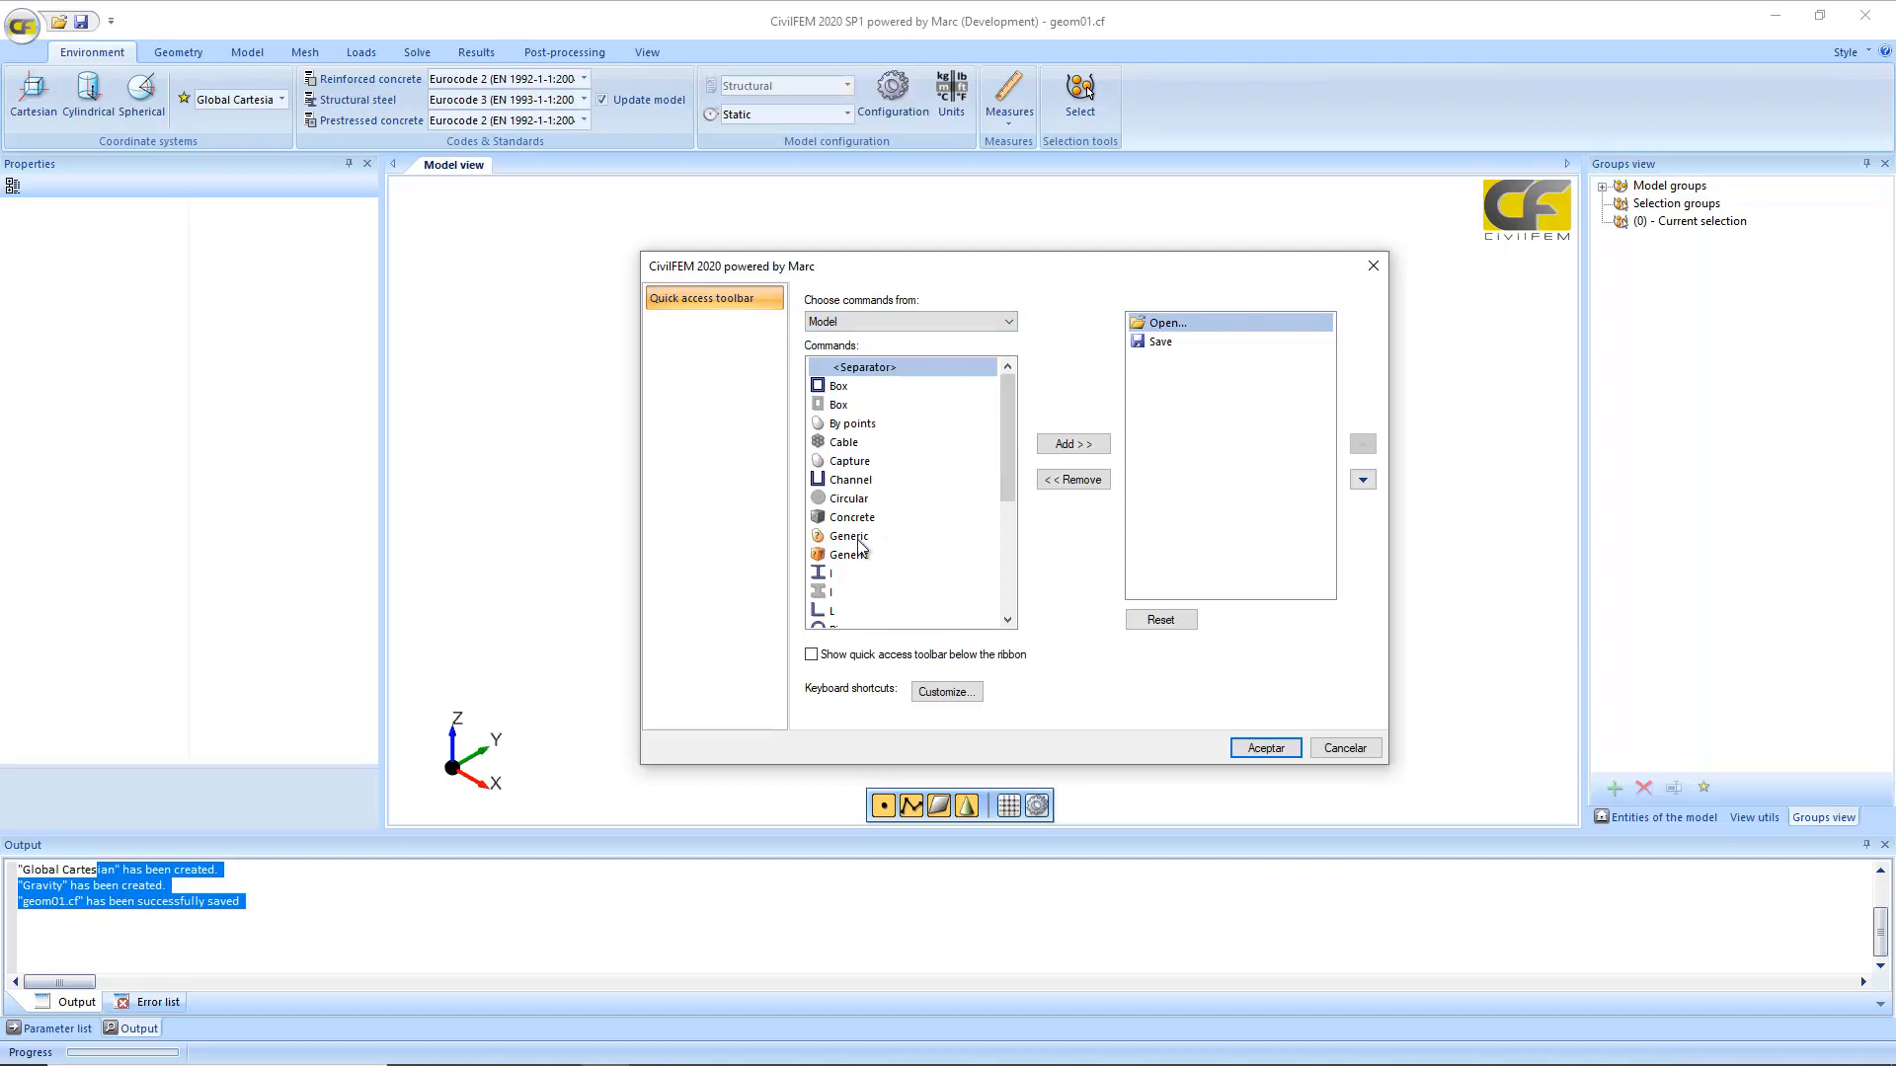
{"action": "left_click", "coordinate": [852, 499]}
{"action": "left_click", "coordinate": [850, 520]}
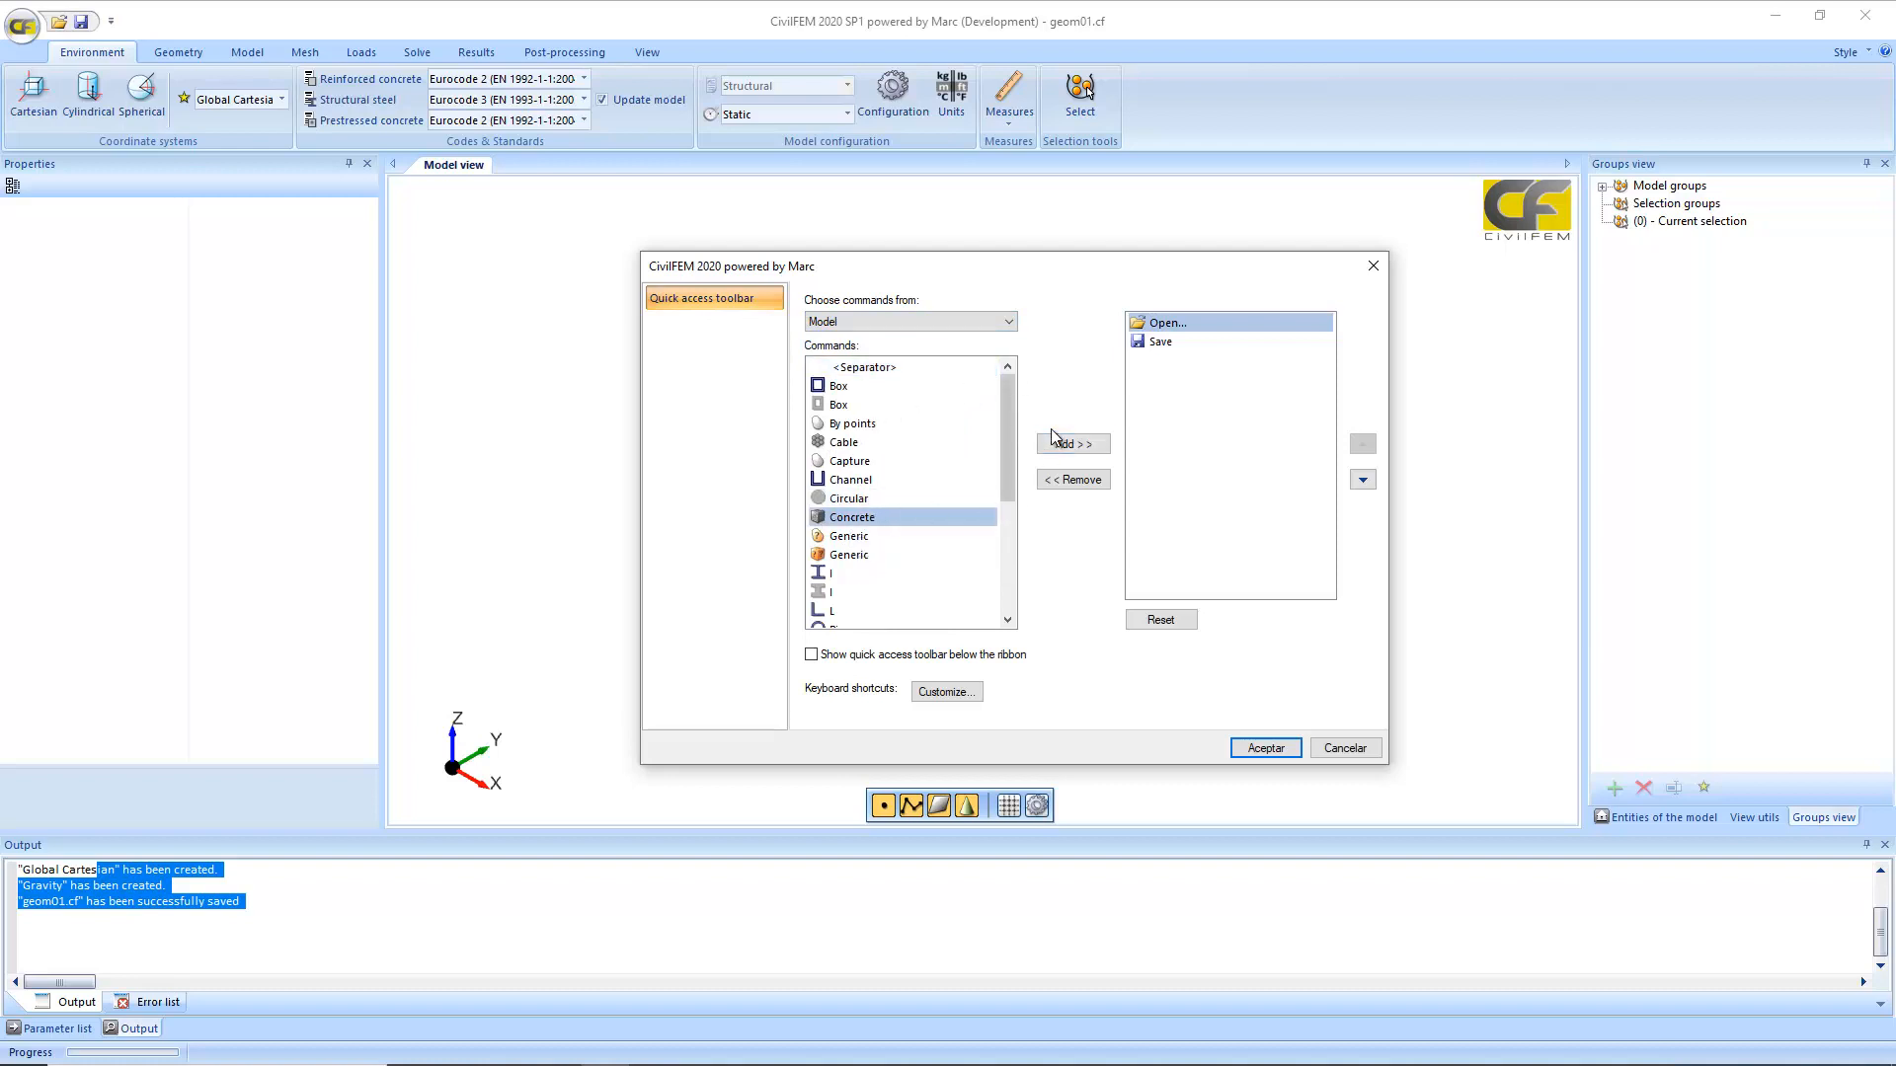
{"action": "left_click", "coordinate": [1052, 445]}
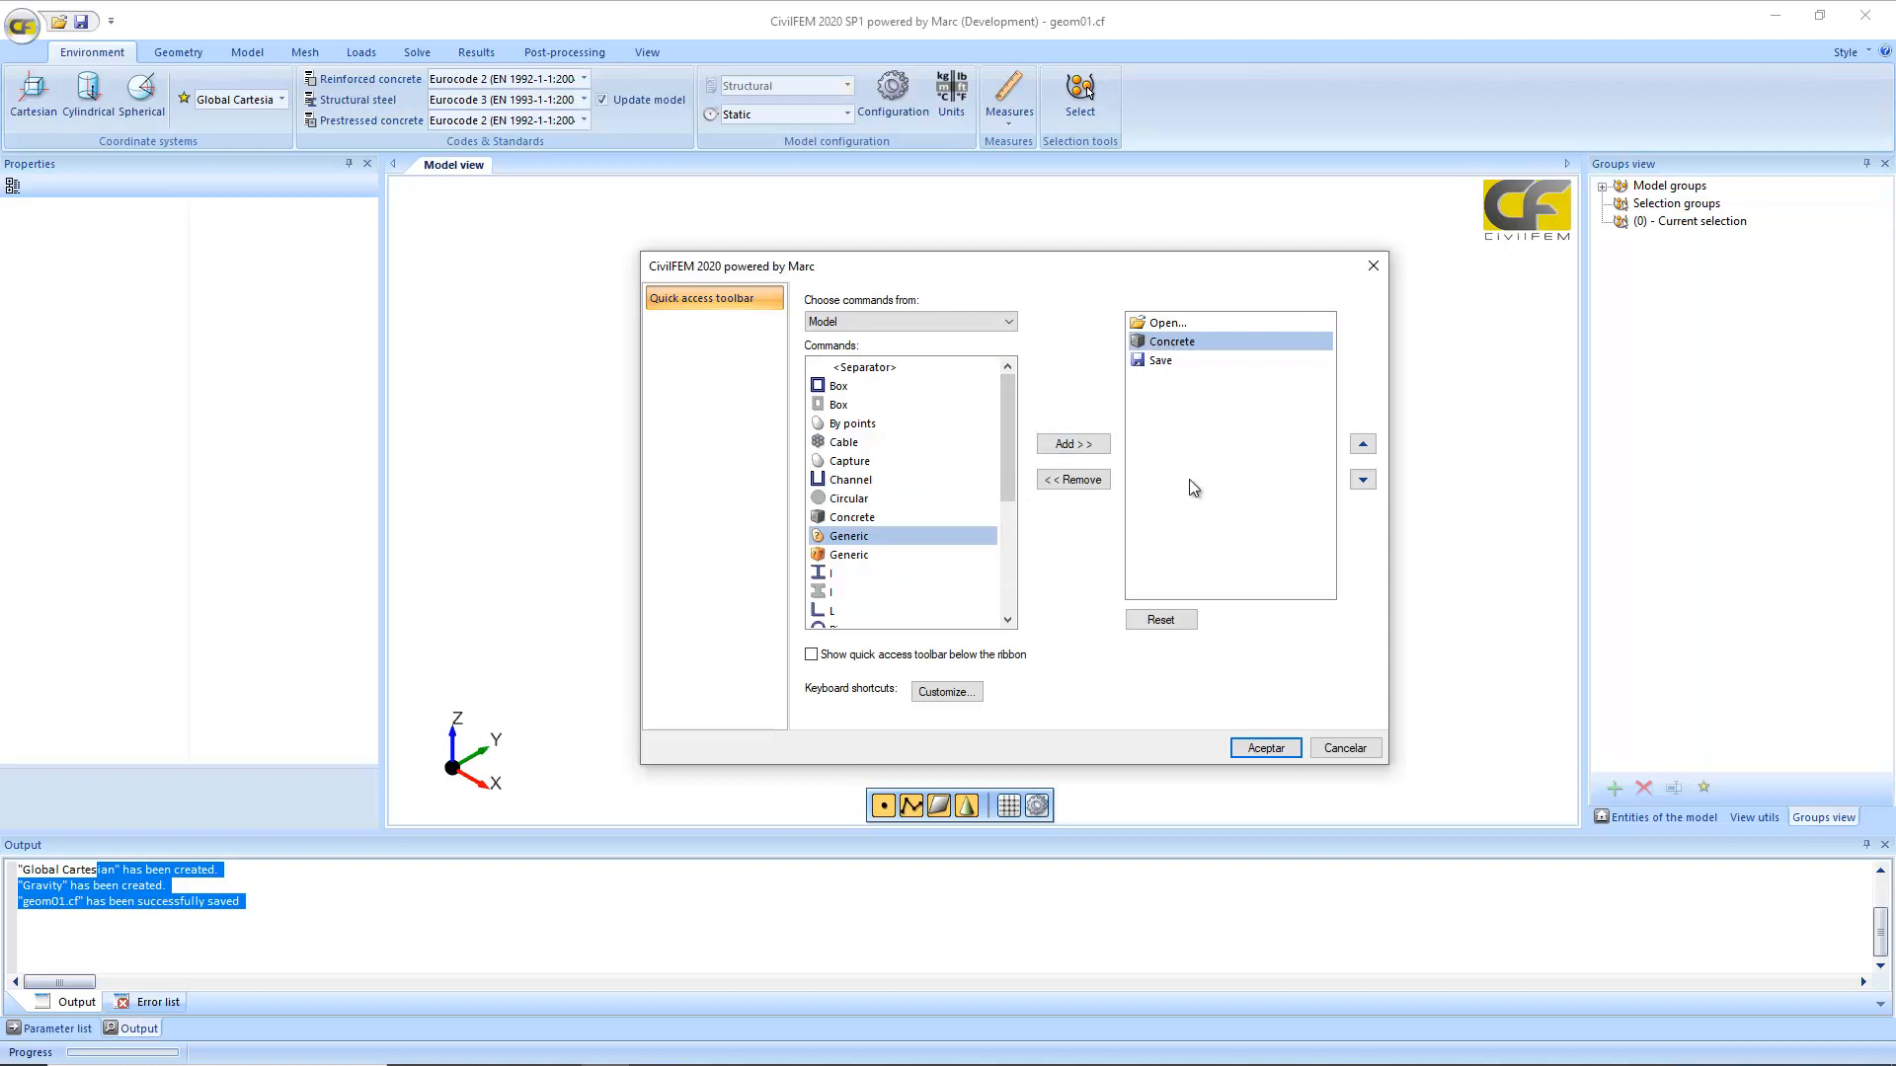
Step: Assign the keyboard shortcut Ctrl+Alt+S to the Start command of the Solve category
{"action": "left_click", "coordinate": [956, 693]}
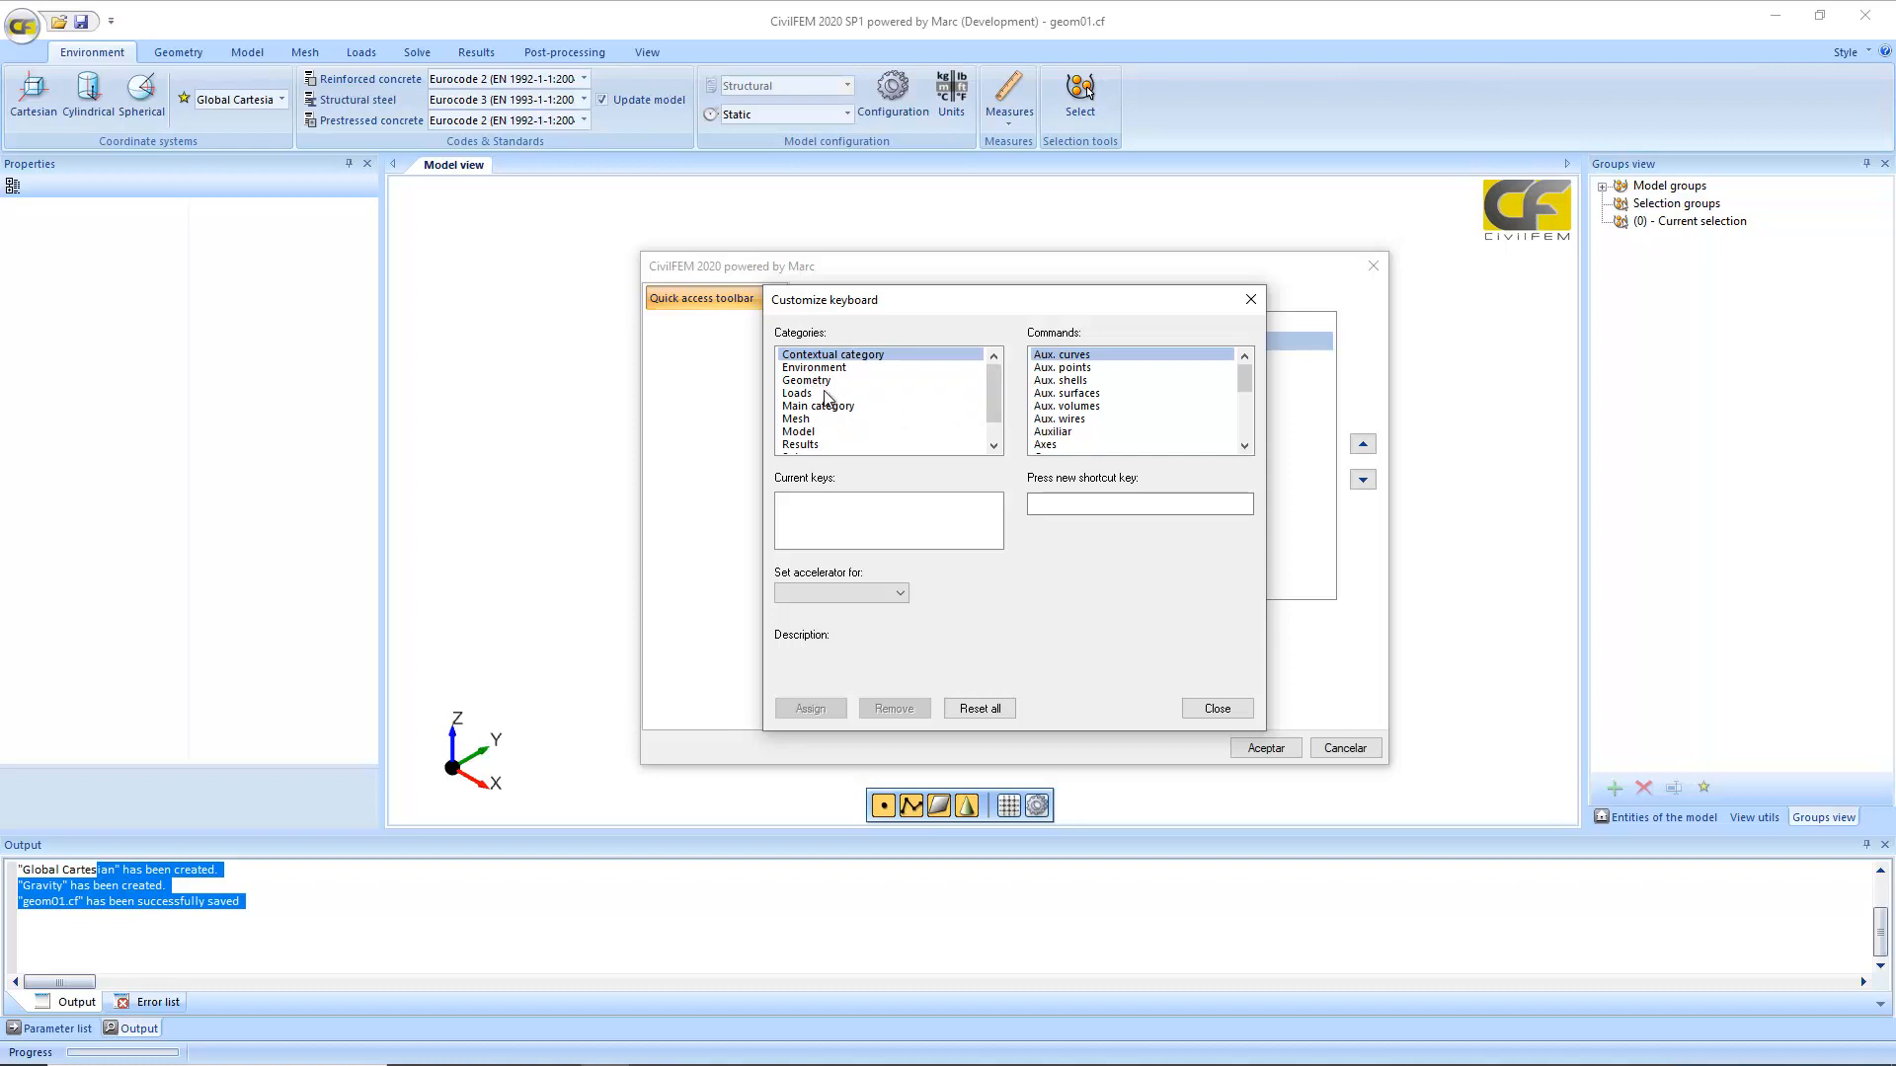
{"action": "scroll", "coordinate": [821, 395], "scroll_direction": "down", "scroll_amount": 1}
{"action": "left_click", "coordinate": [826, 435]}
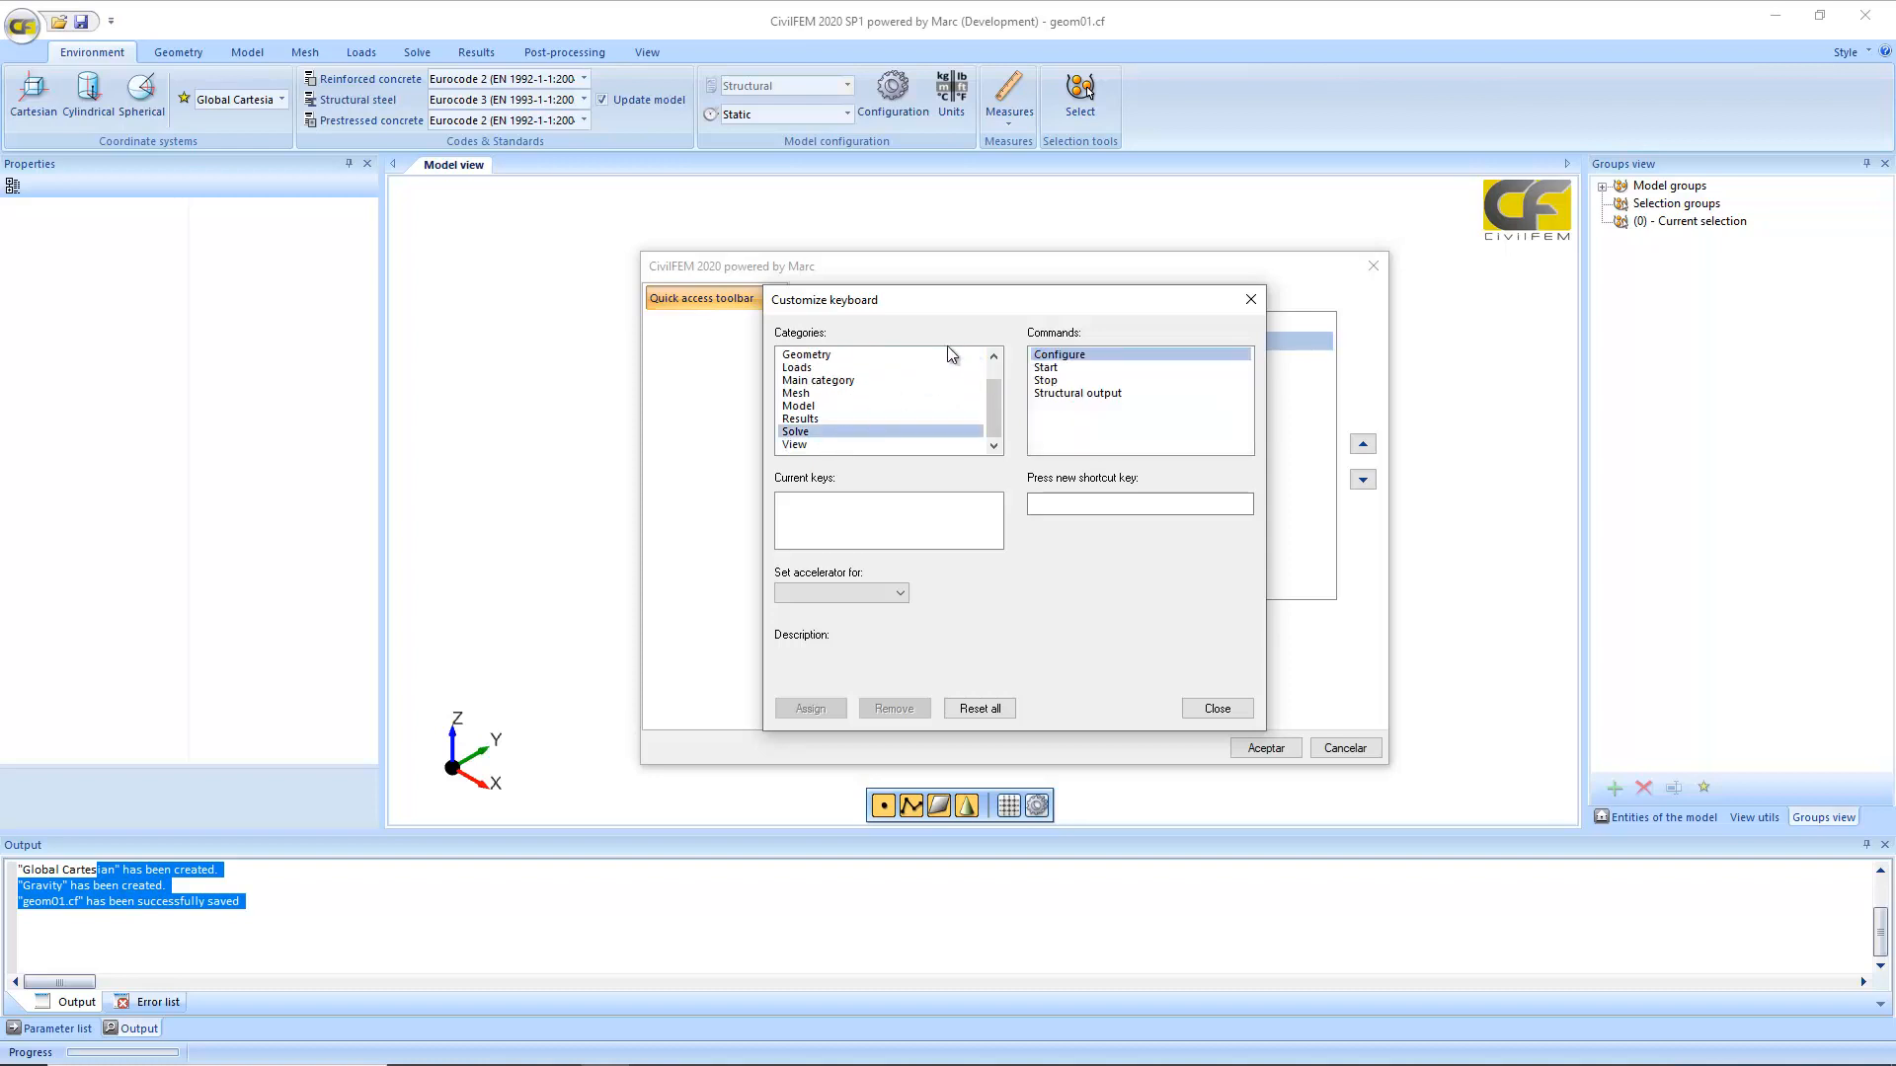
{"action": "left_click", "coordinate": [1058, 367]}
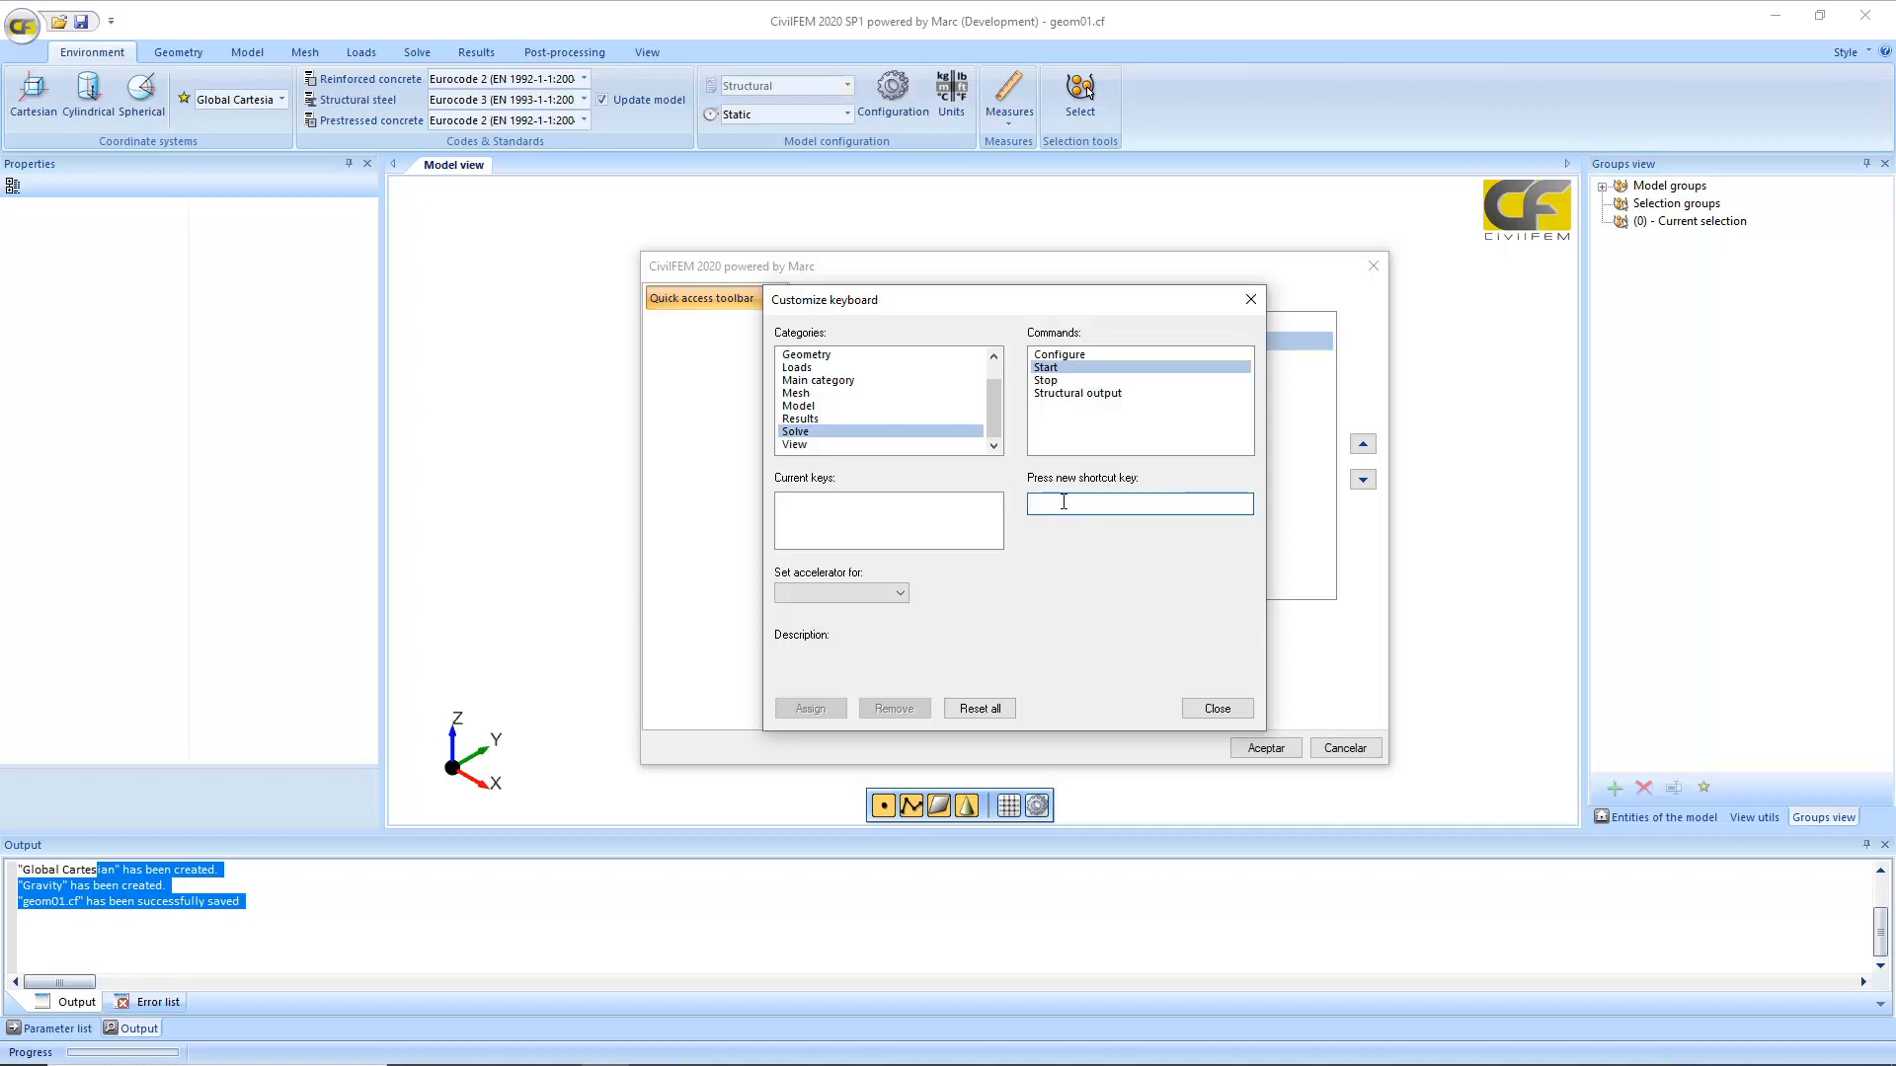
{"action": "key", "text": "ctrl"}
{"action": "key", "text": "ctrl+alt+s"}
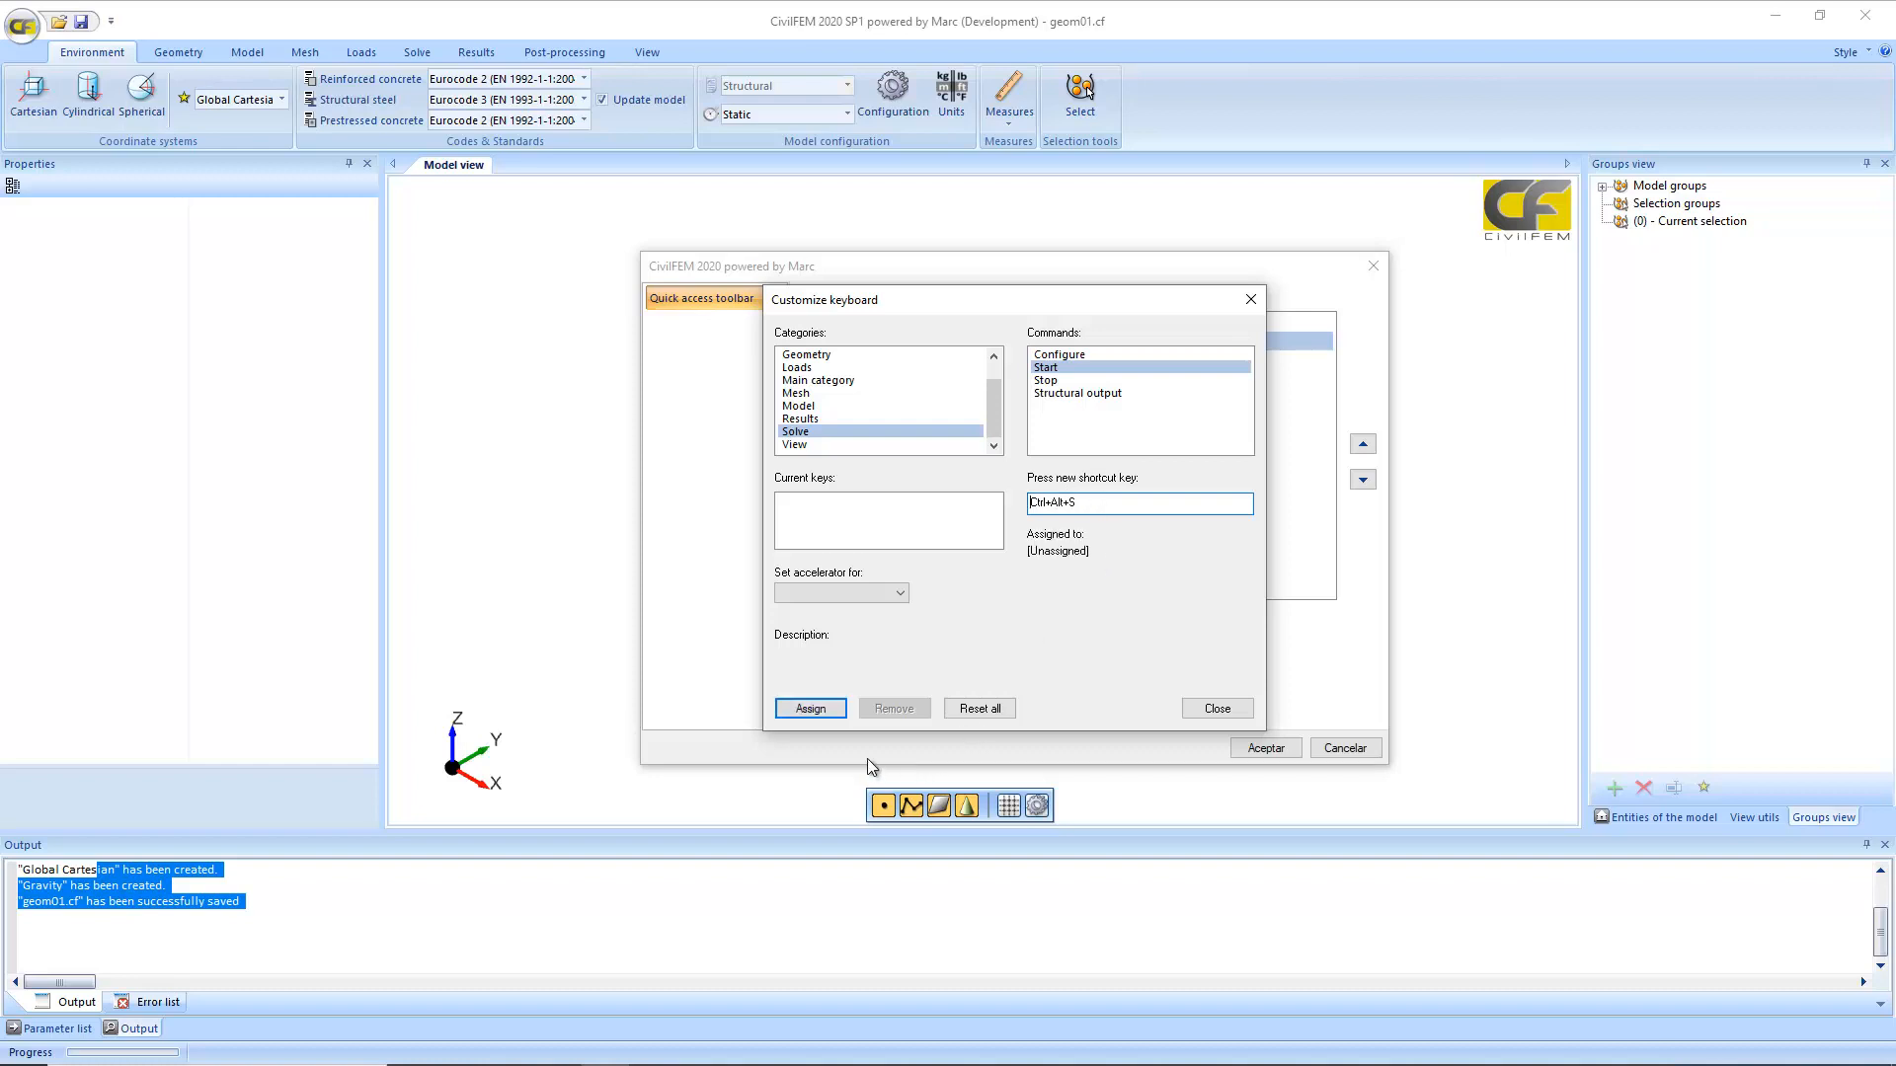
{"action": "left_click", "coordinate": [809, 708]}
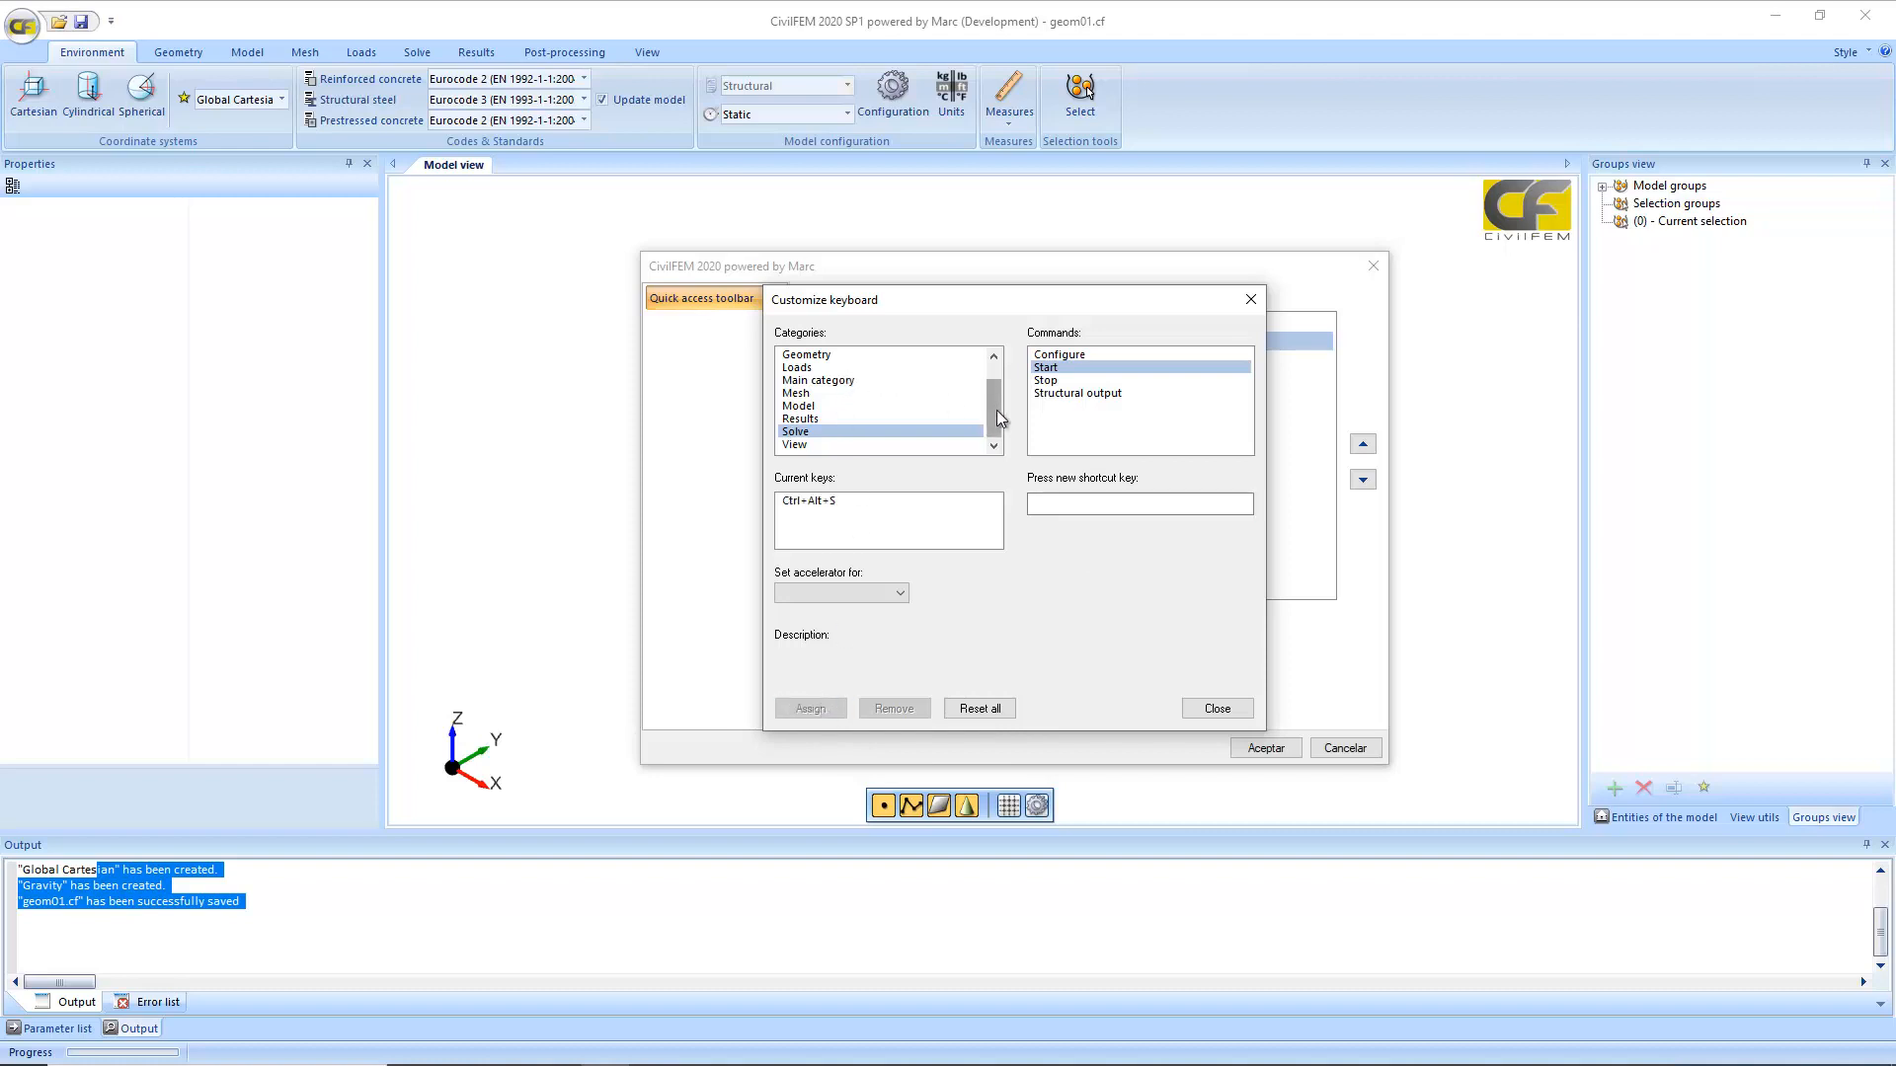
Step: Assign the keyboard shortcut Ctrl+D to the Delete command of the Contextual category and finish the keyboard customization
{"action": "left_click_drag", "start_coordinate": [995, 411], "coordinate": [993, 353]}
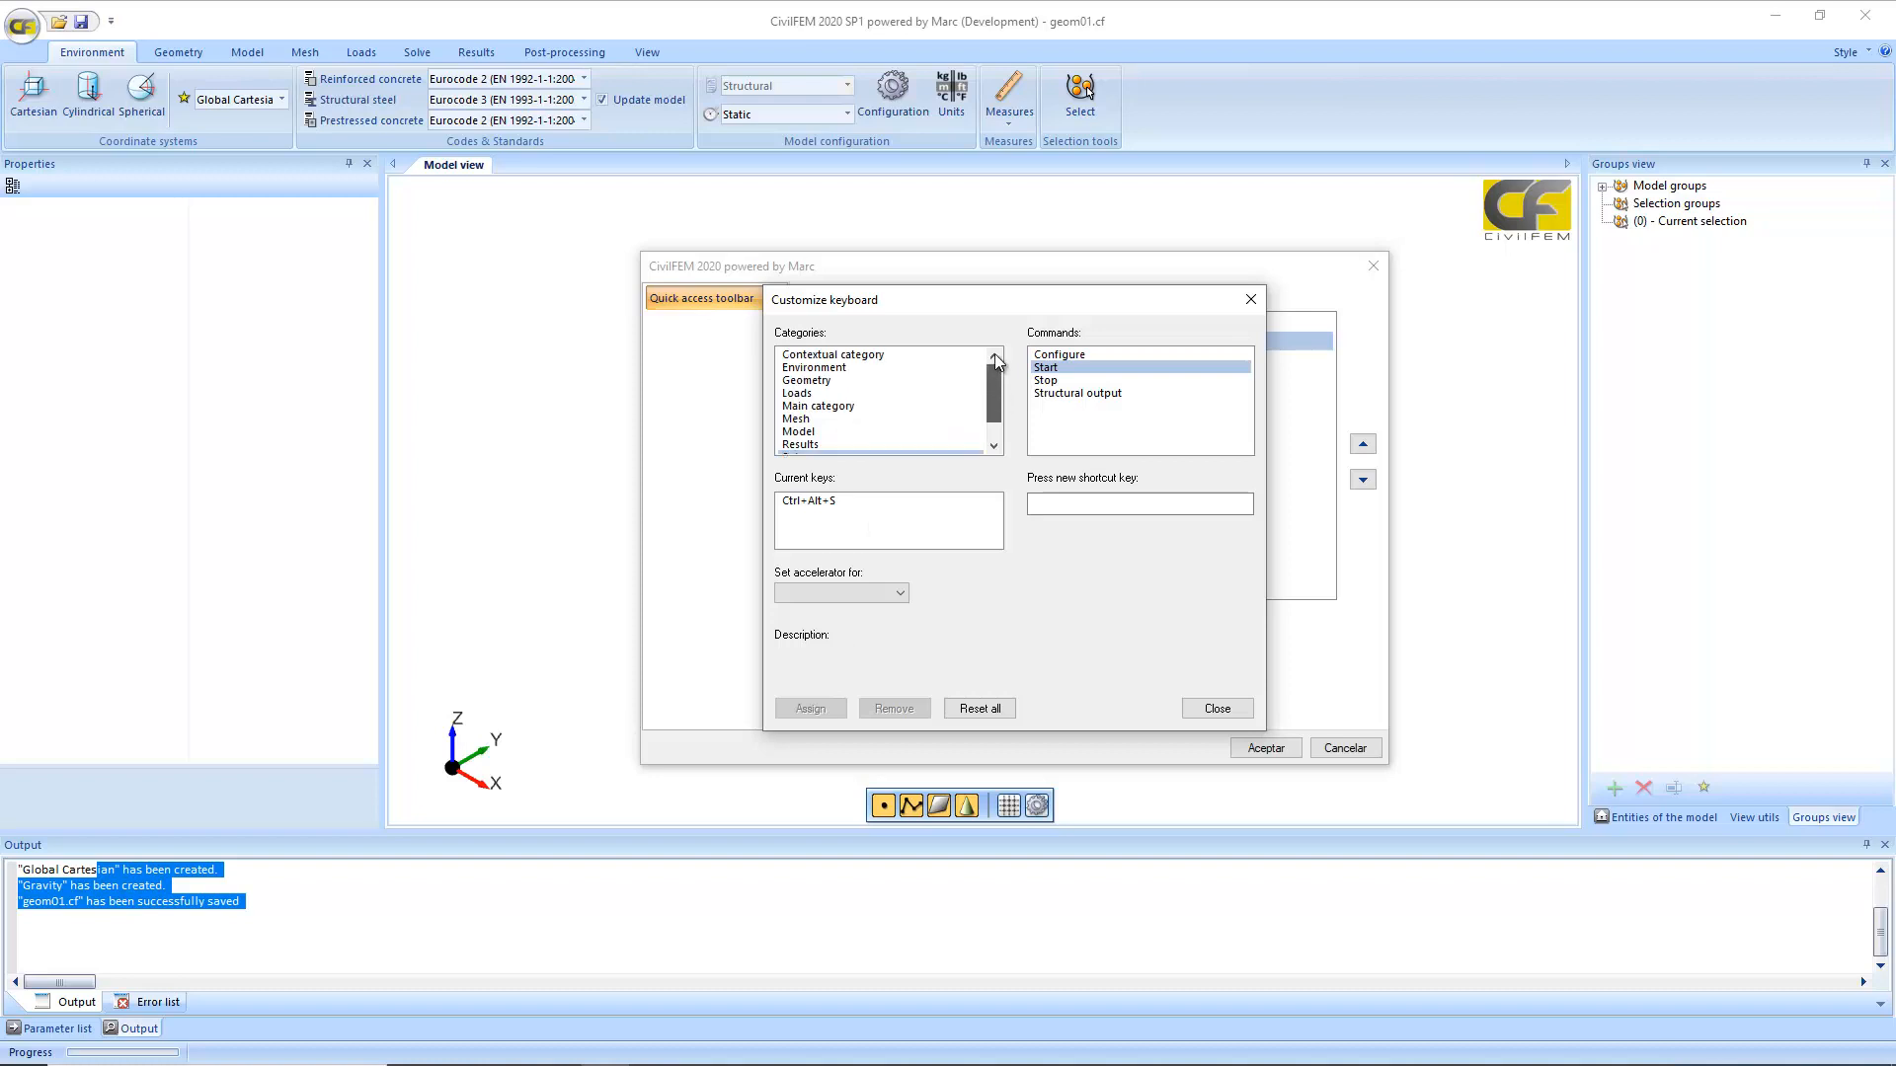
{"action": "left_click", "coordinate": [869, 367]}
{"action": "left_click", "coordinate": [879, 352]}
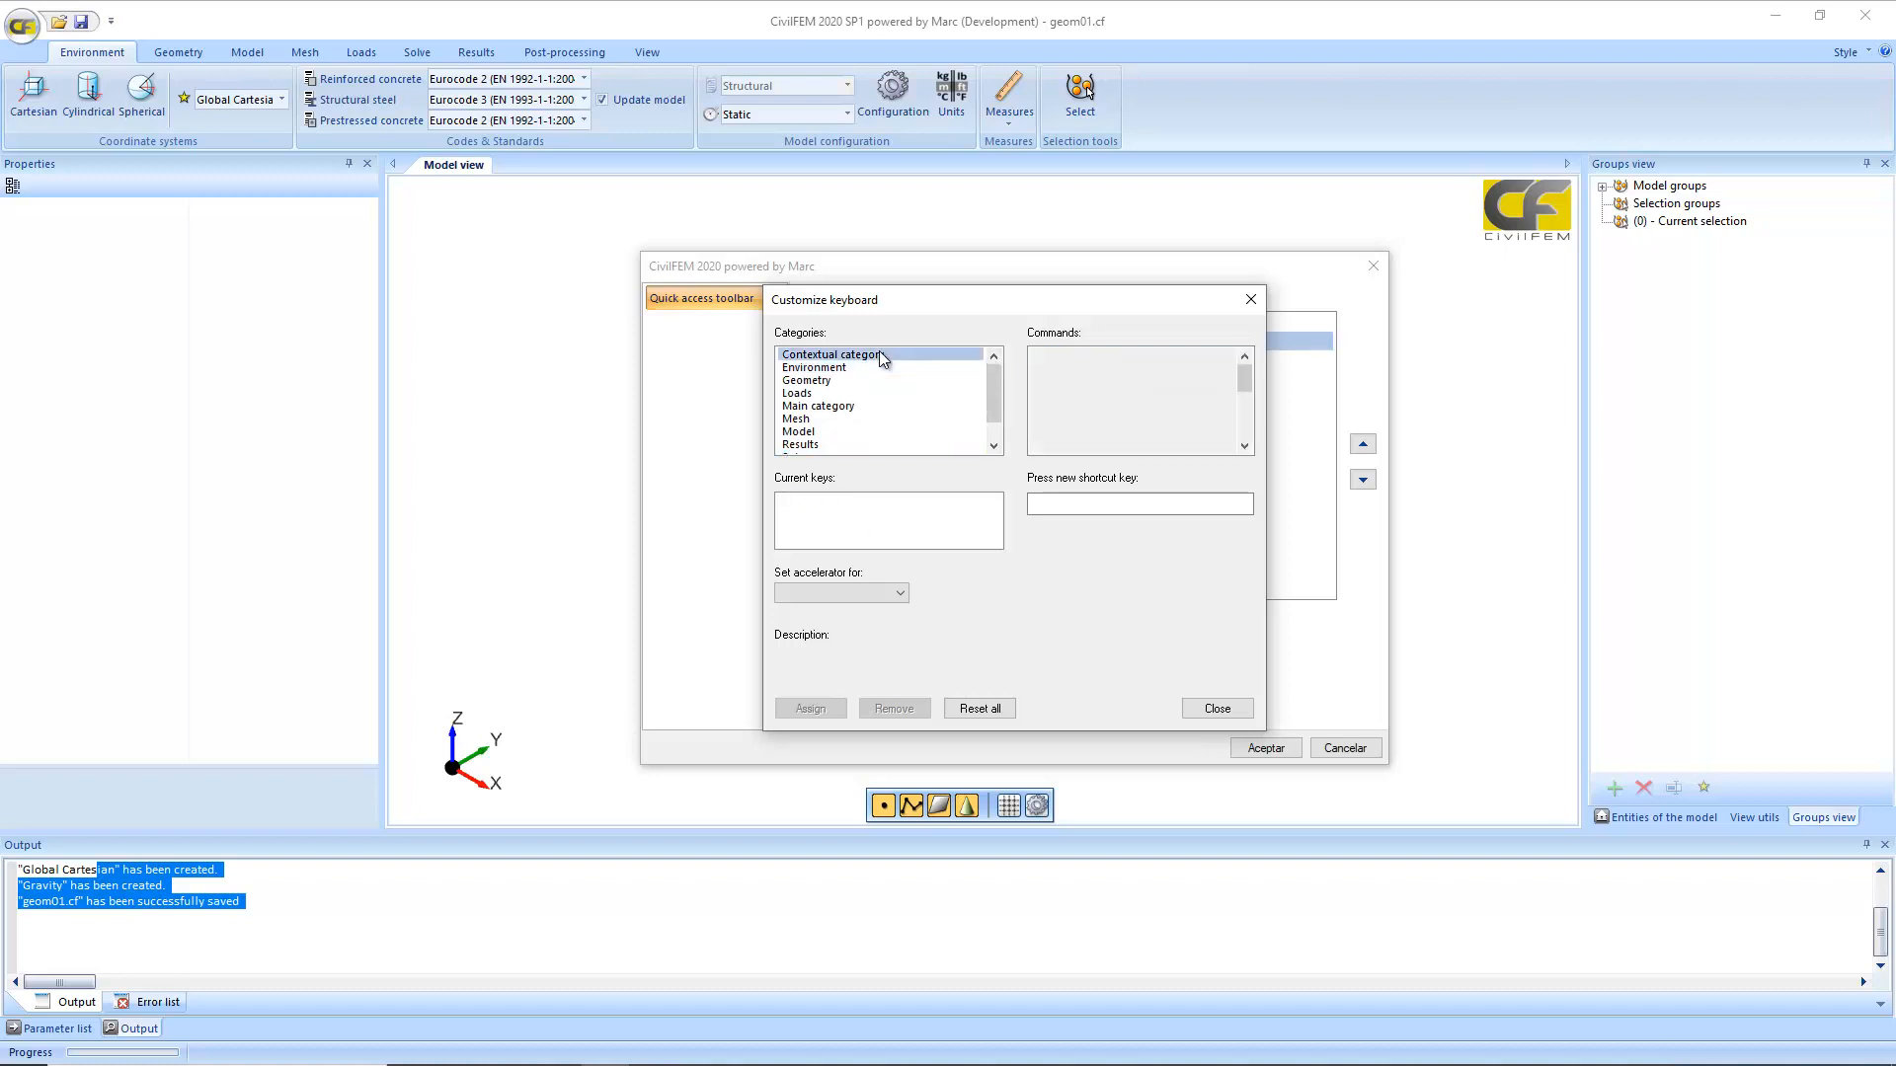
{"action": "scroll", "coordinate": [1157, 397], "scroll_direction": "down", "scroll_amount": 1}
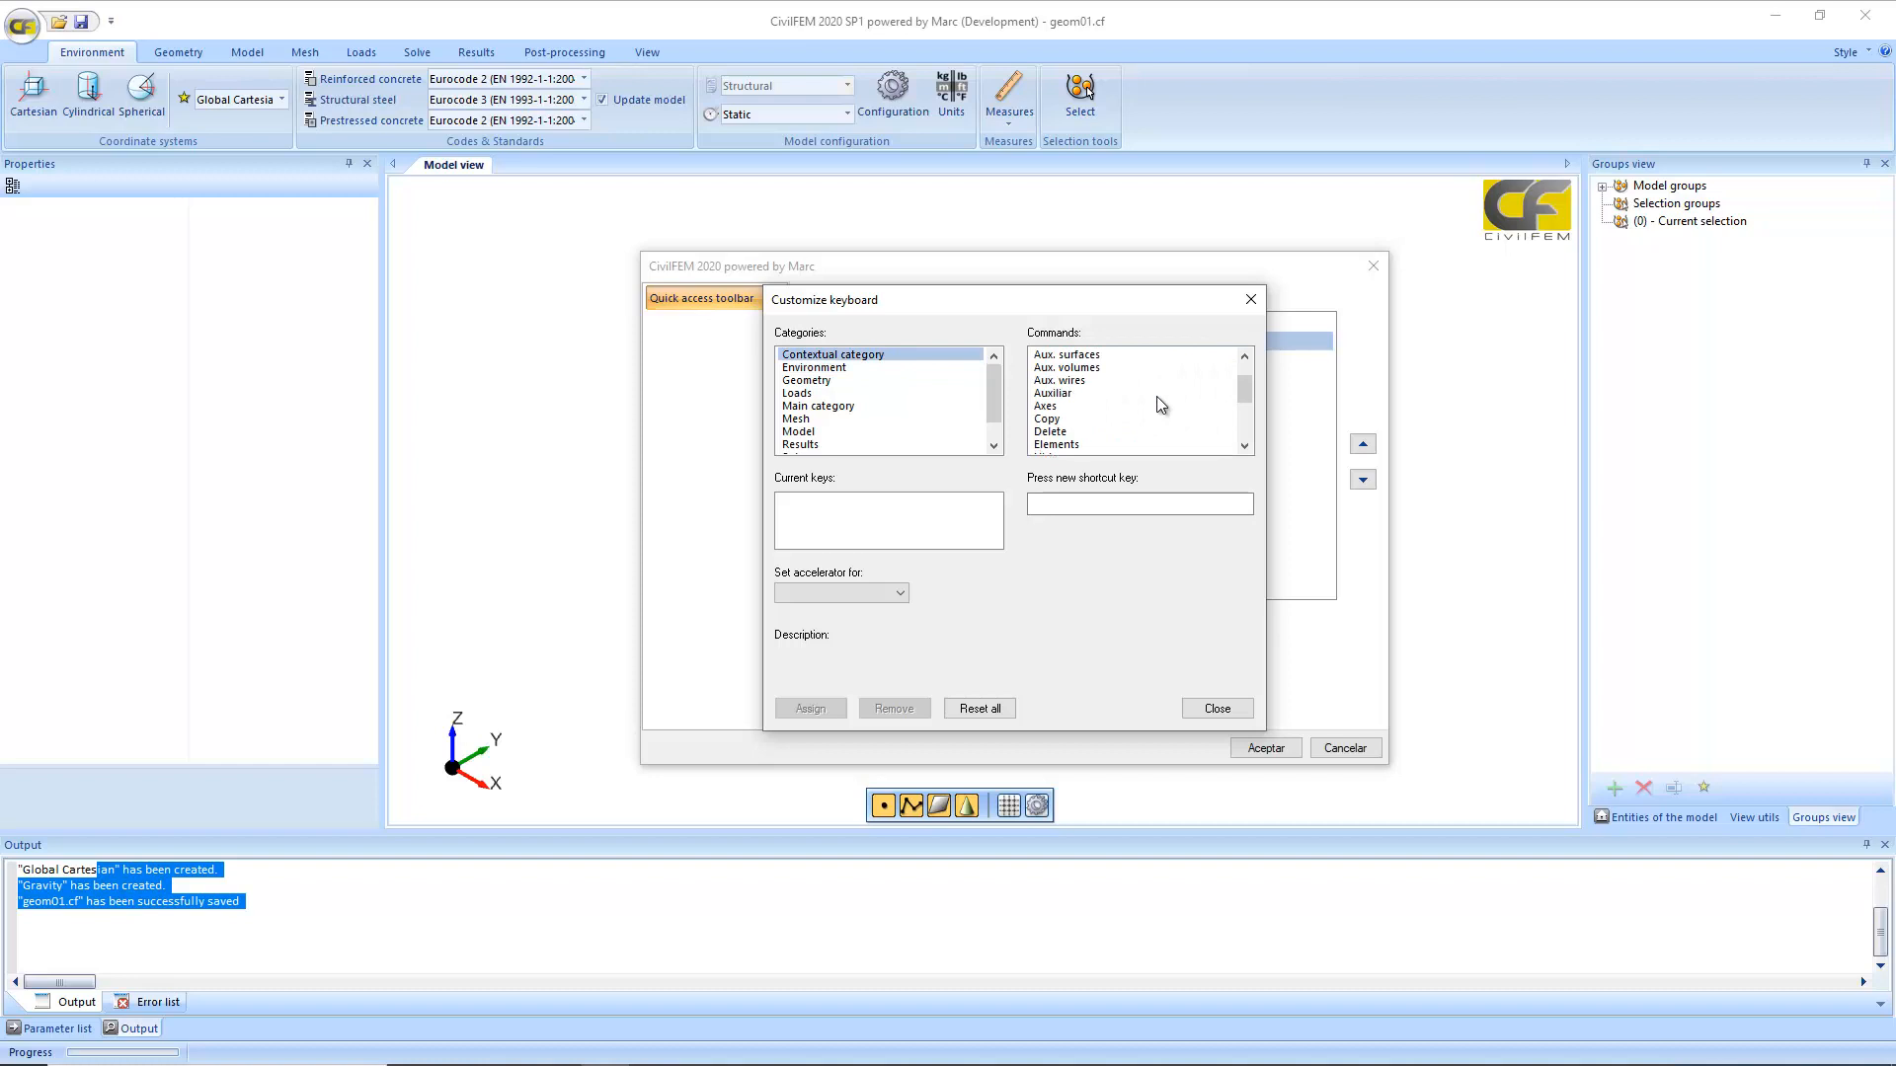
{"action": "left_click", "coordinate": [1157, 395]}
{"action": "left_click", "coordinate": [1054, 432]}
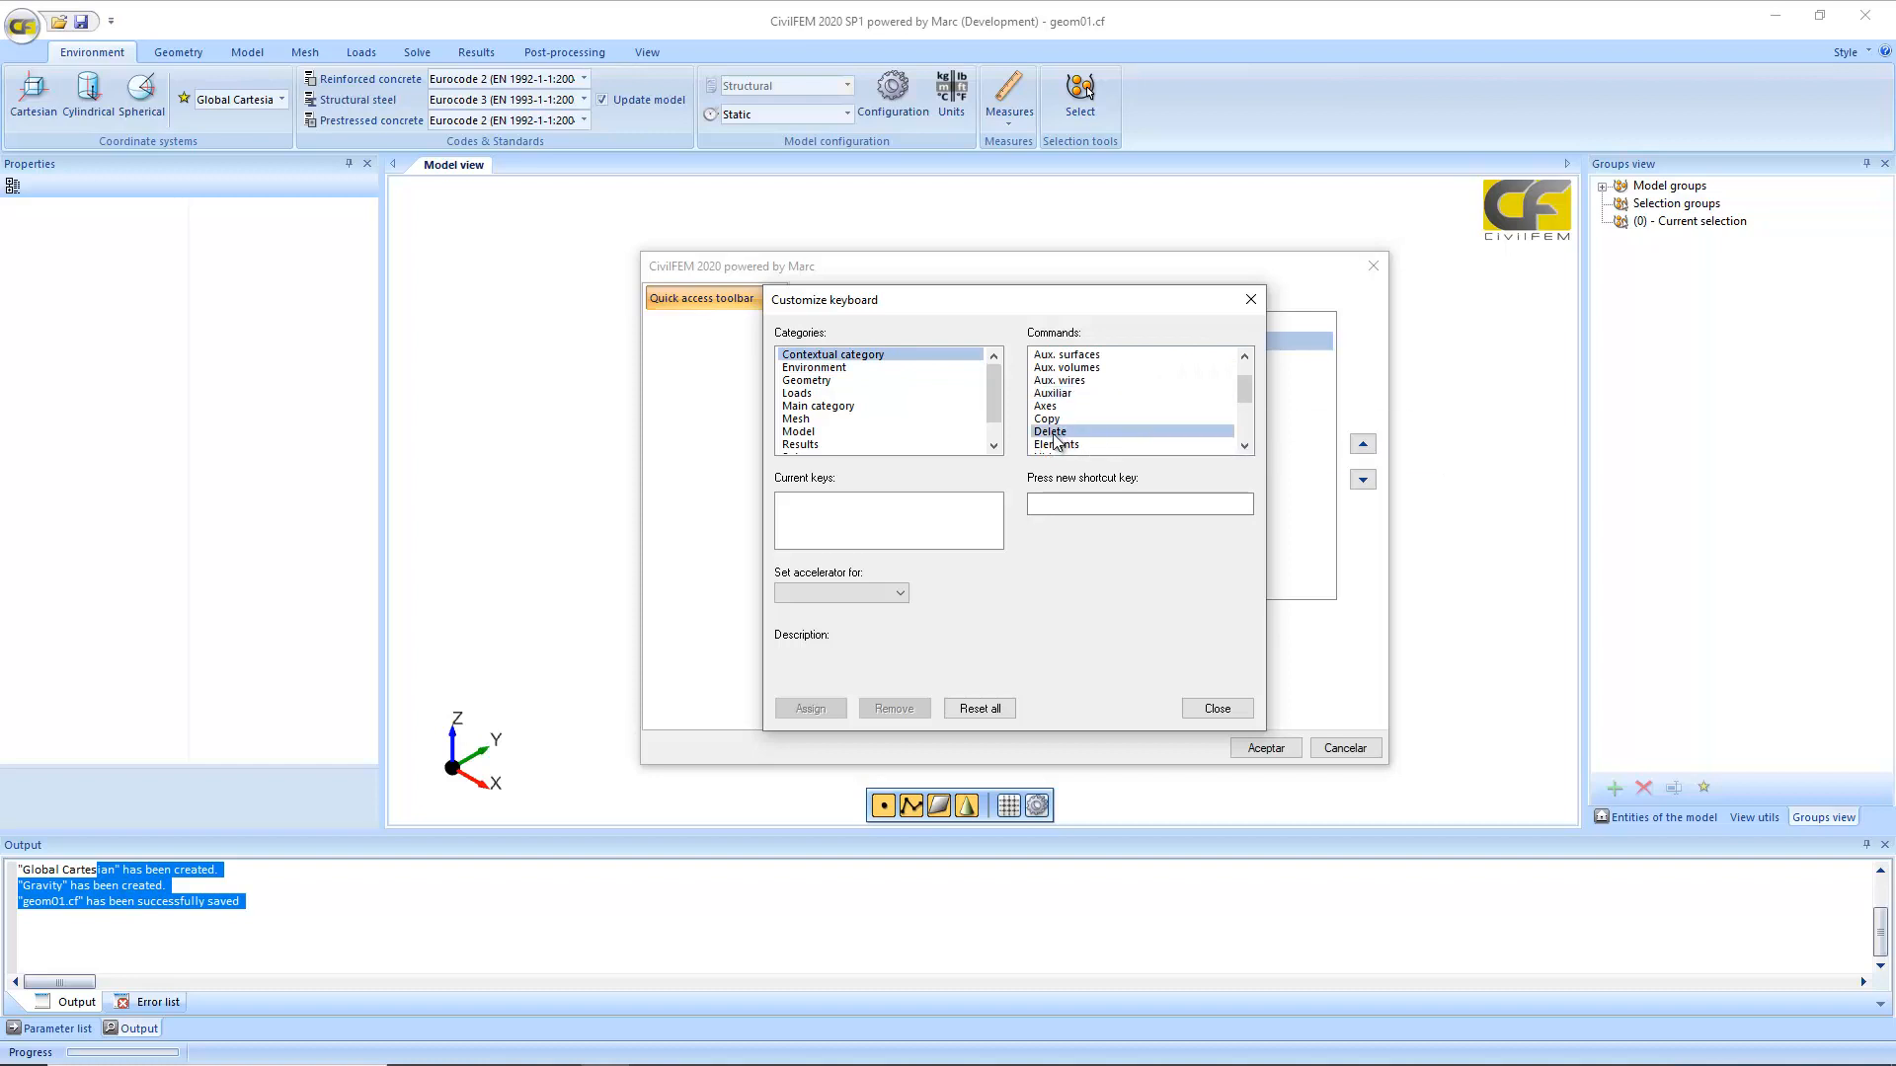
{"action": "left_click", "coordinate": [1065, 504]}
{"action": "left_click", "coordinate": [1065, 504]}
{"action": "key", "text": "ctrl+d"}
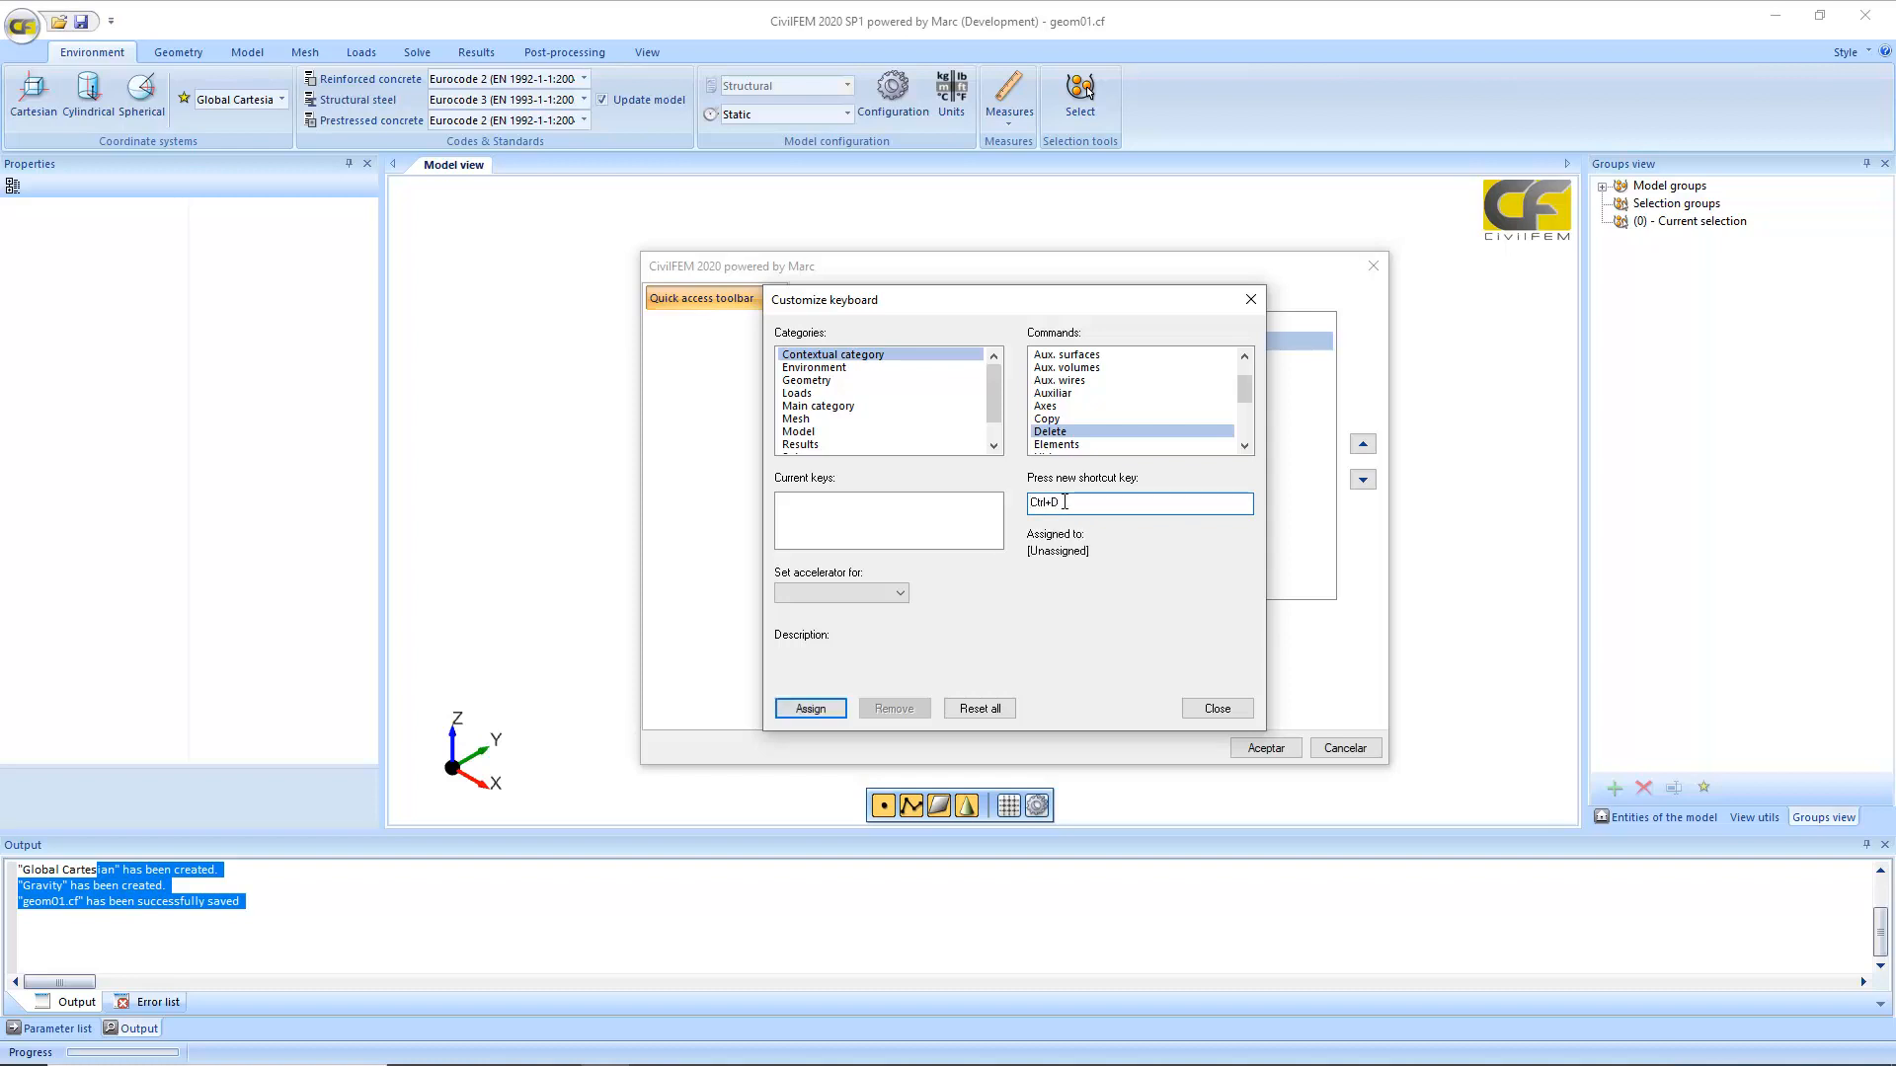
{"action": "left_click", "coordinate": [802, 711]}
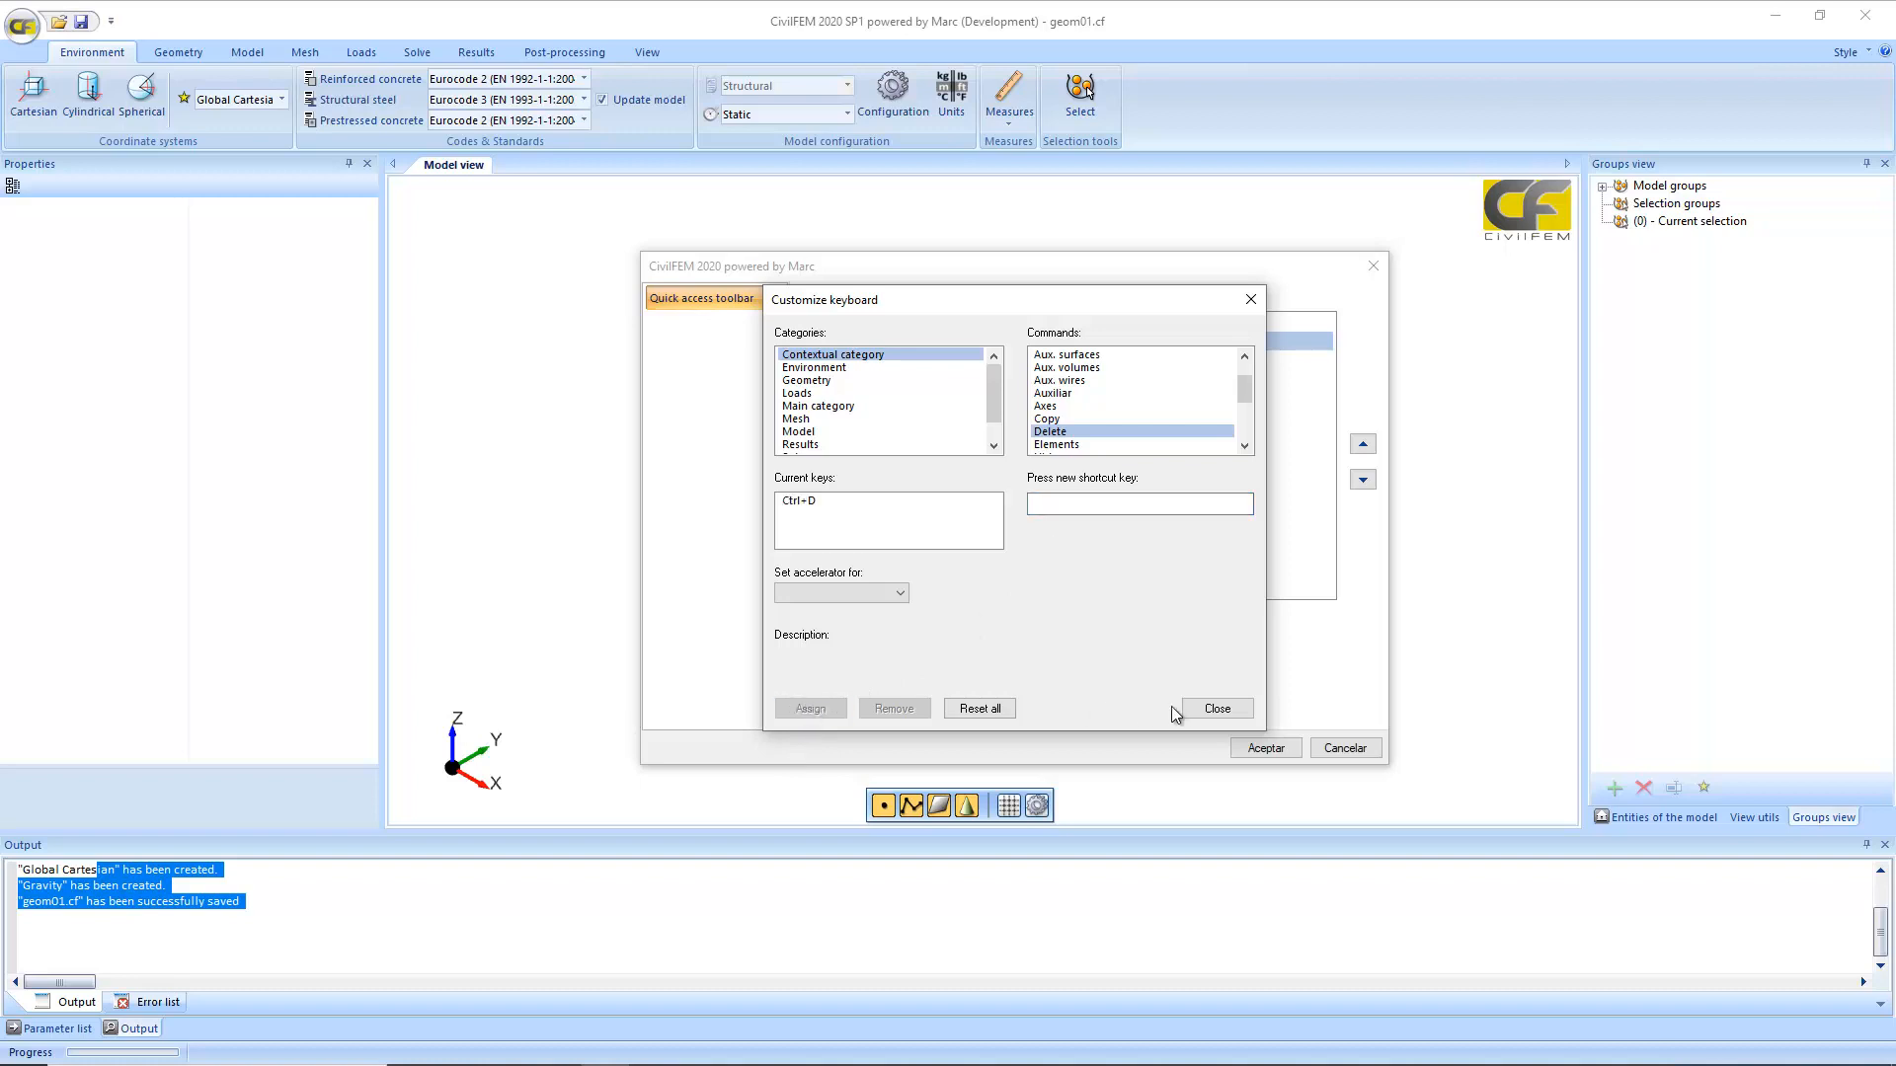
{"action": "left_click", "coordinate": [1217, 709]}
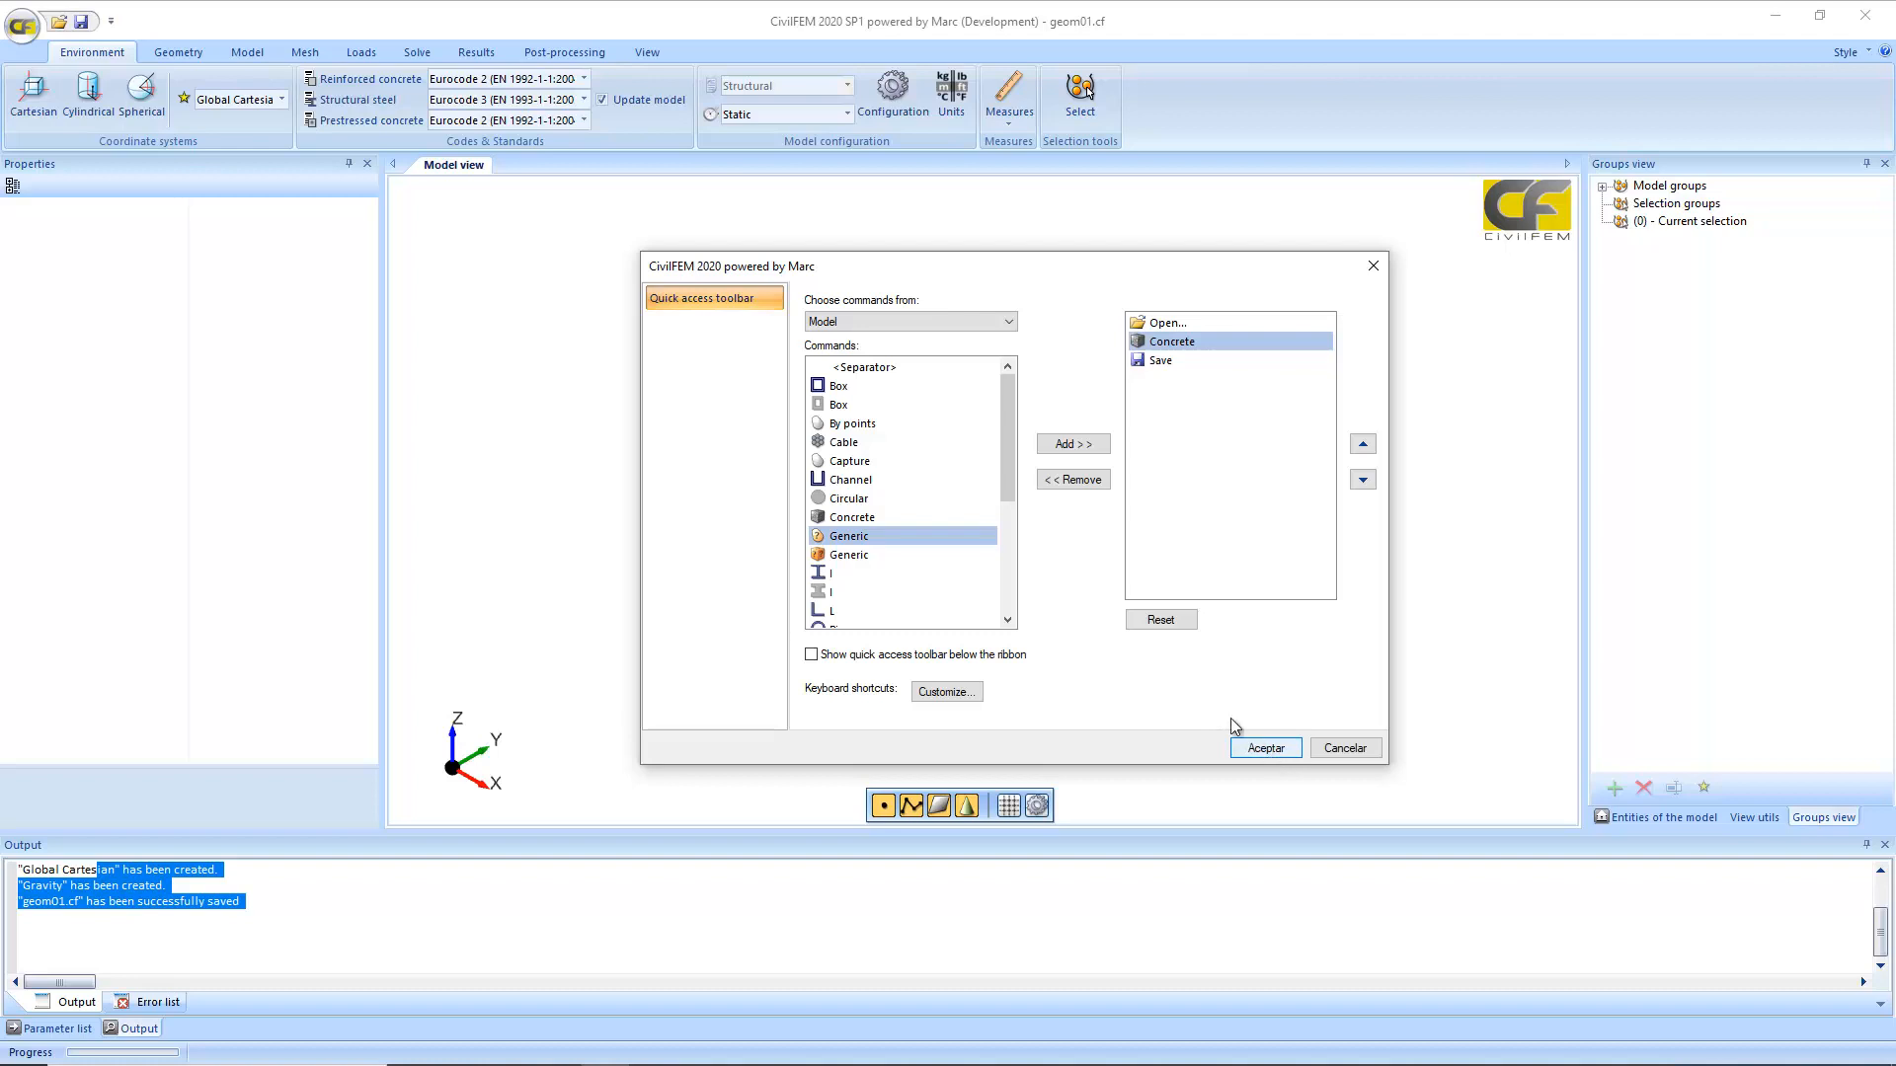
Step: Add the Quad (P,P,P,P) command from the Geometry category to the quick access toolbar's command list
{"action": "left_click", "coordinate": [896, 323]}
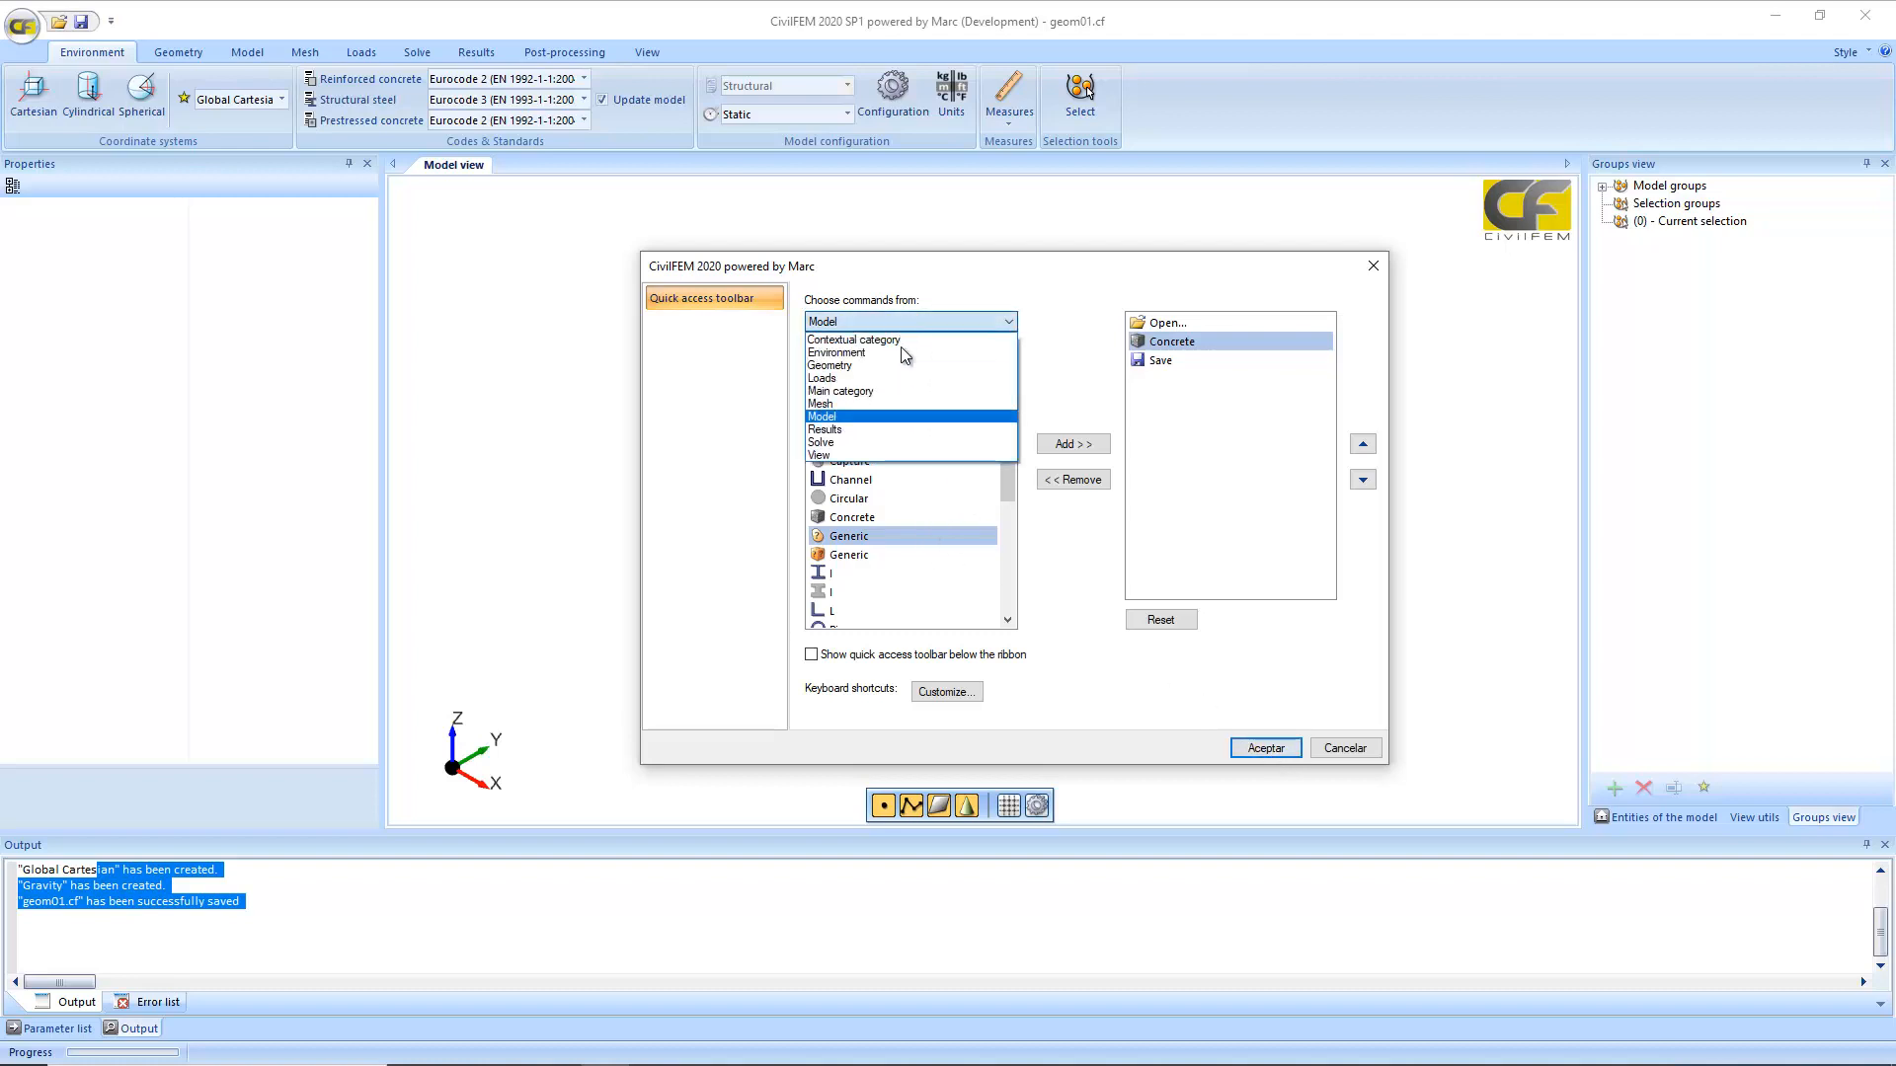
{"action": "left_click", "coordinate": [1080, 395]}
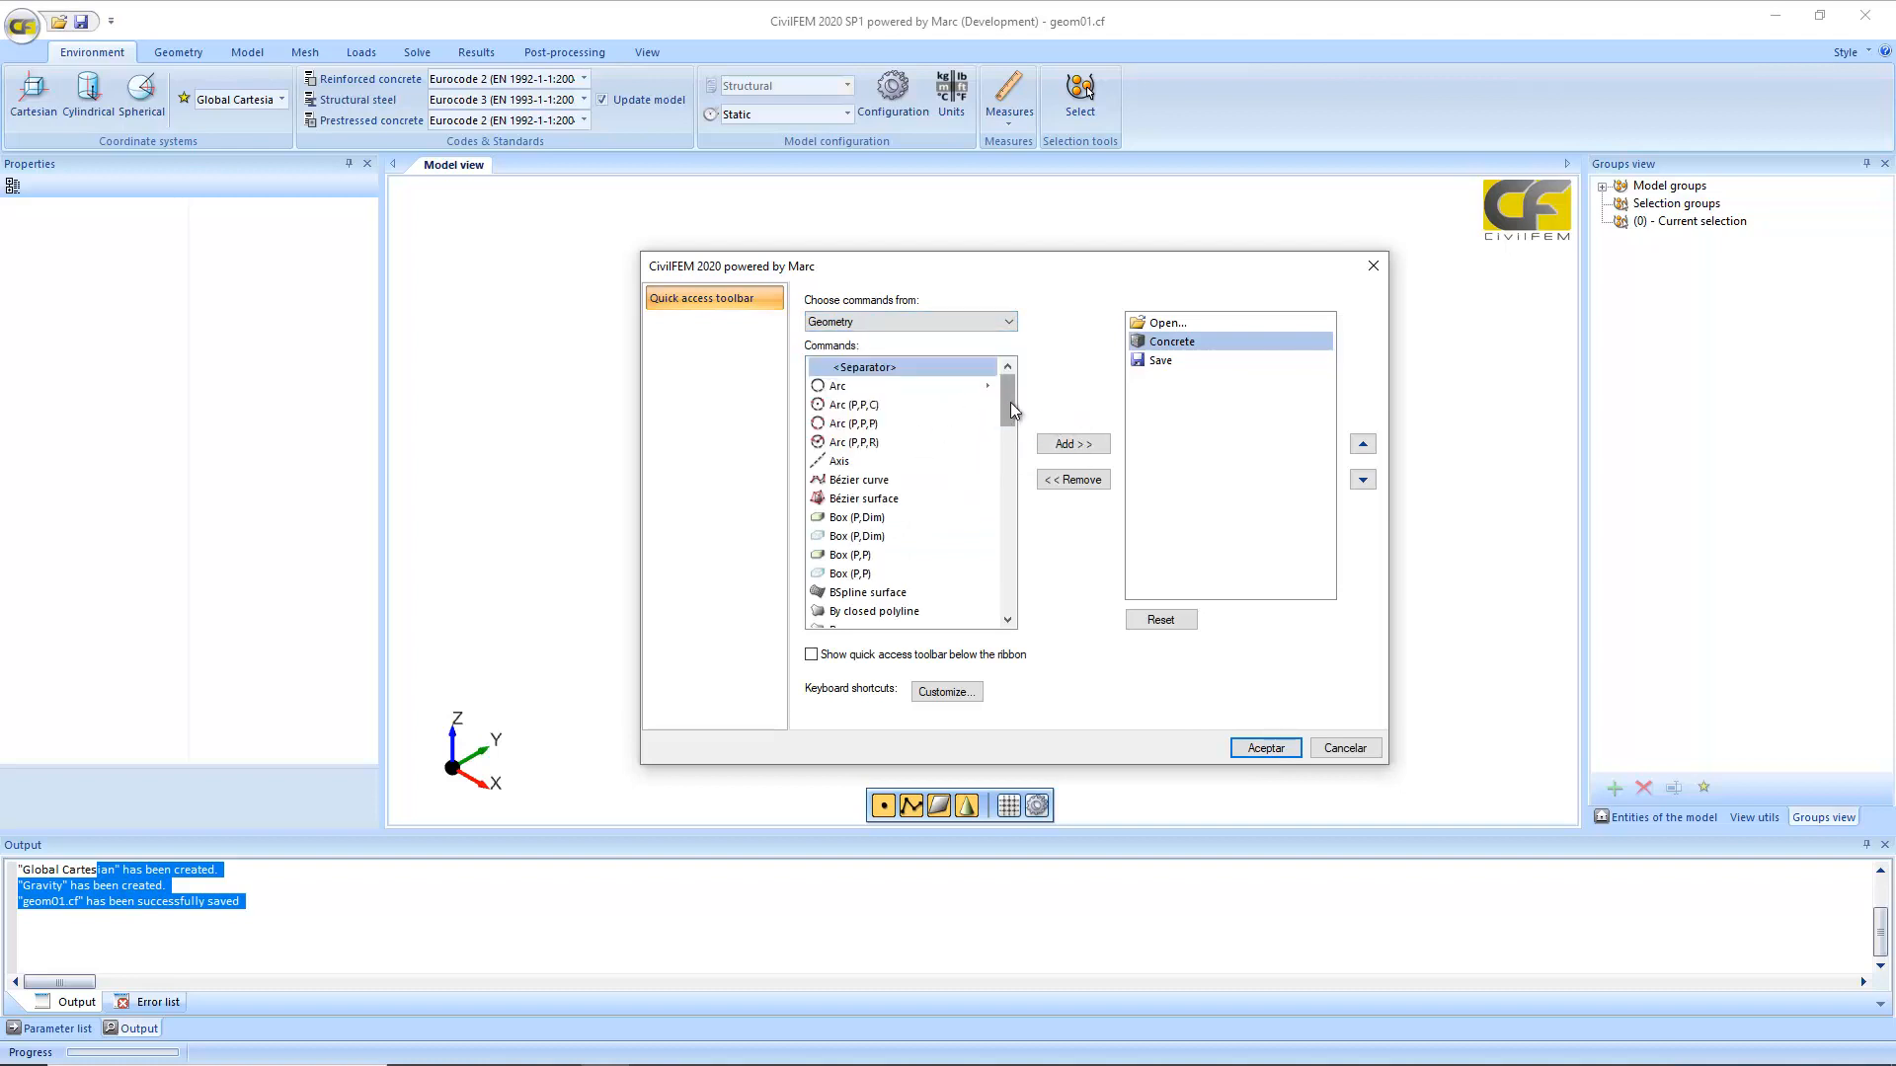
{"action": "left_click_drag", "start_coordinate": [1010, 401], "coordinate": [1000, 548]}
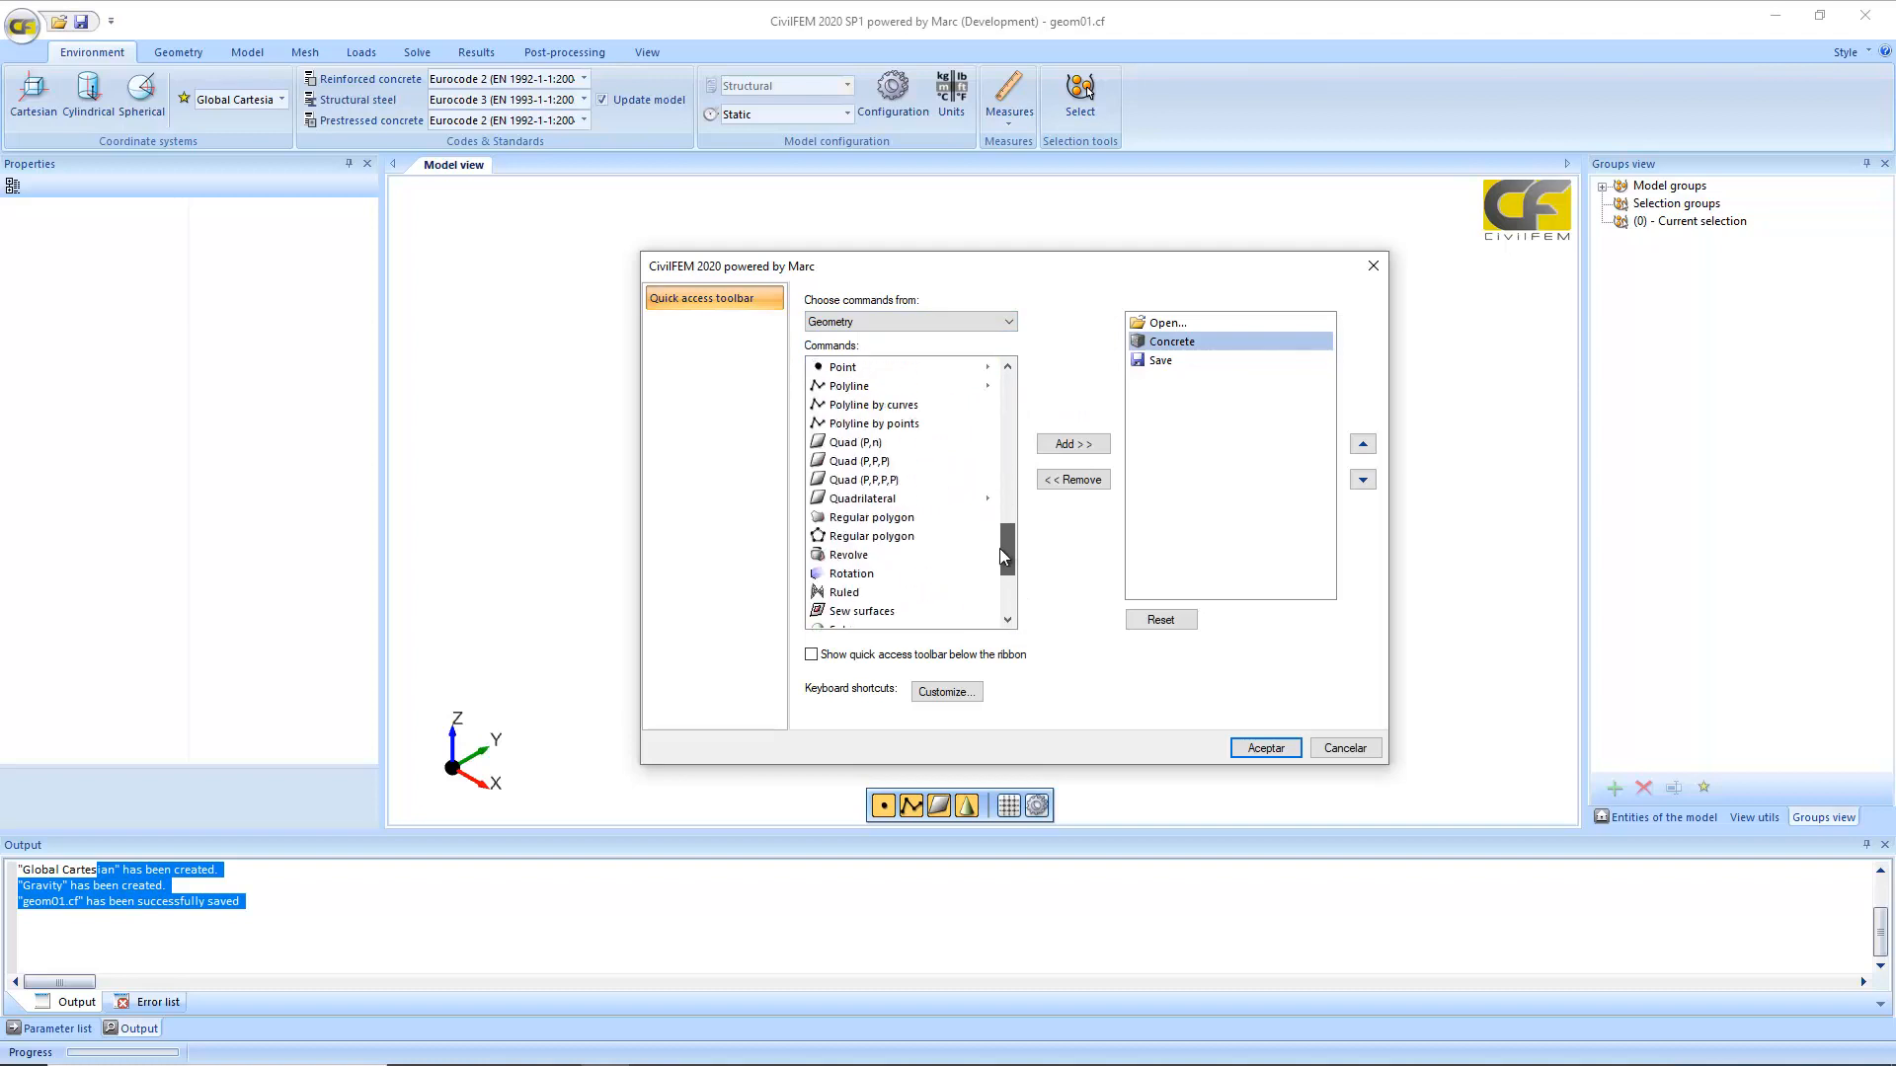
{"action": "left_click", "coordinate": [900, 481]}
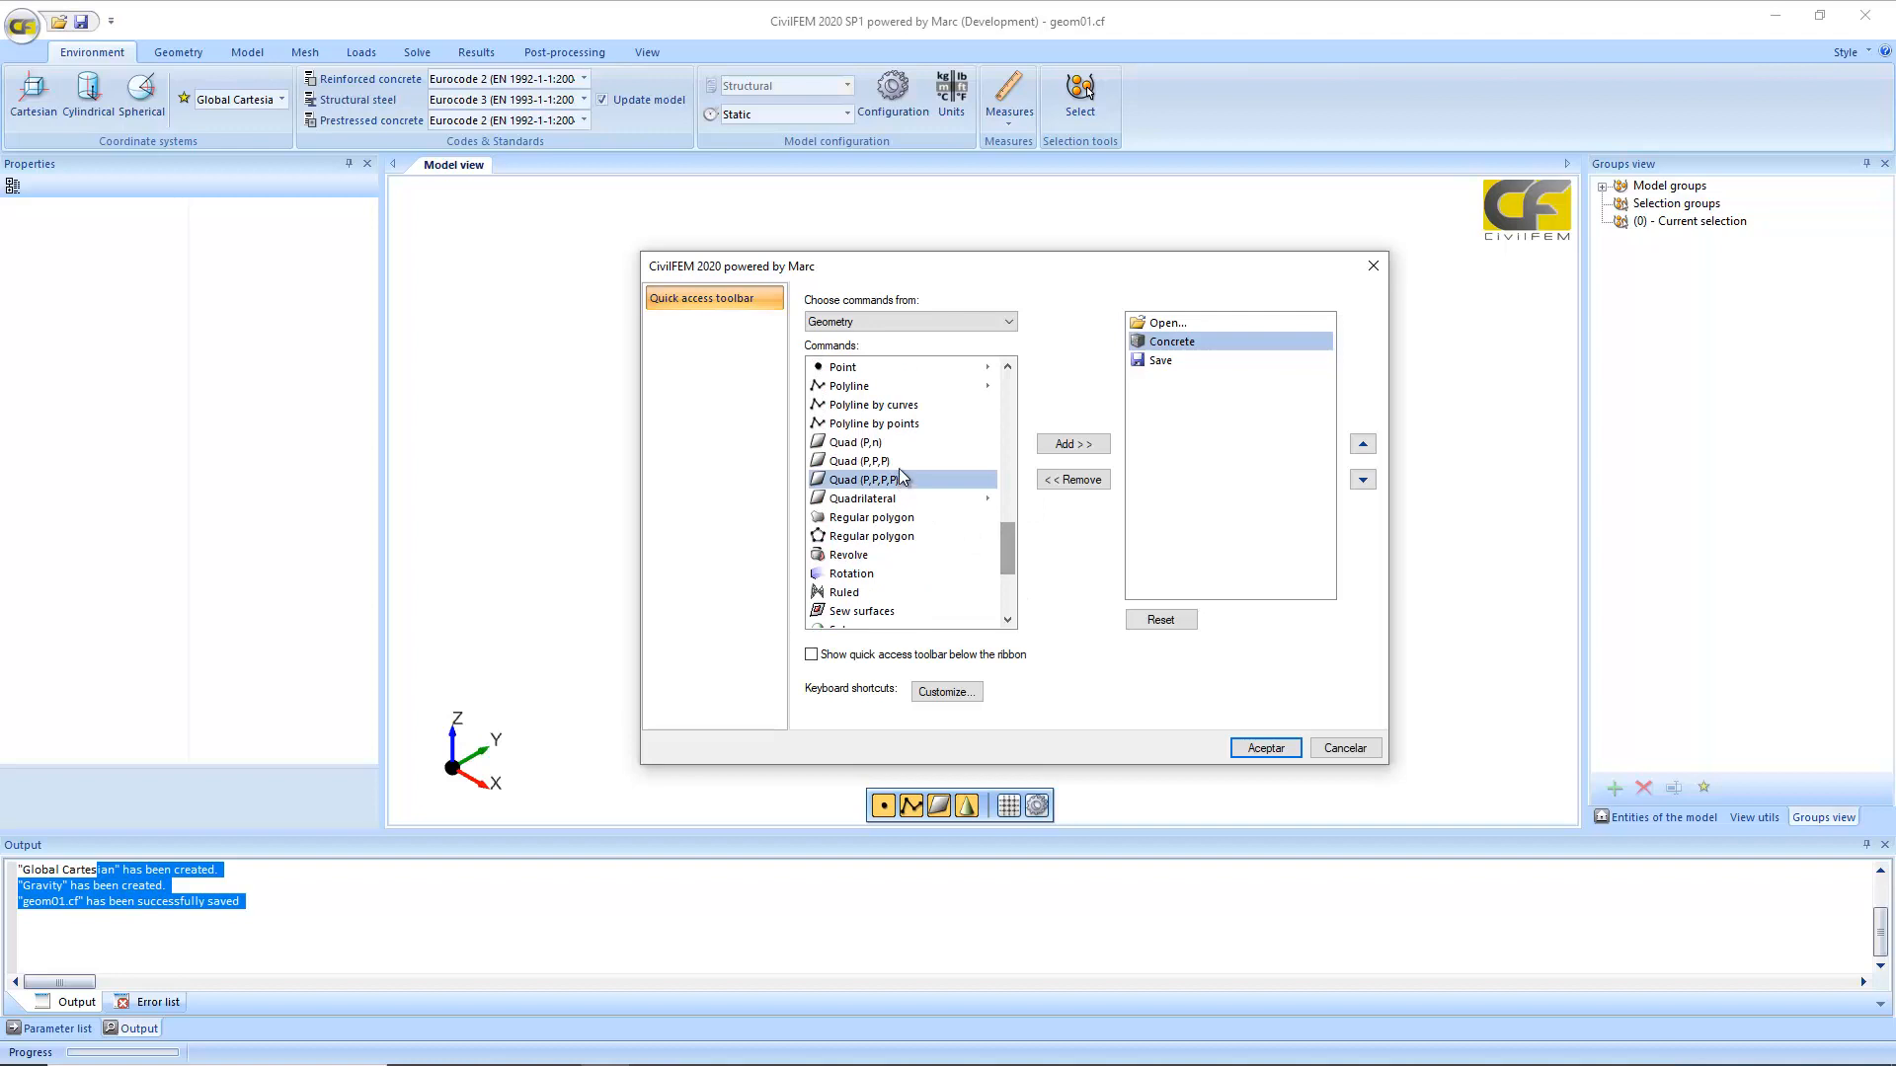
{"action": "left_click", "coordinate": [1079, 450]}
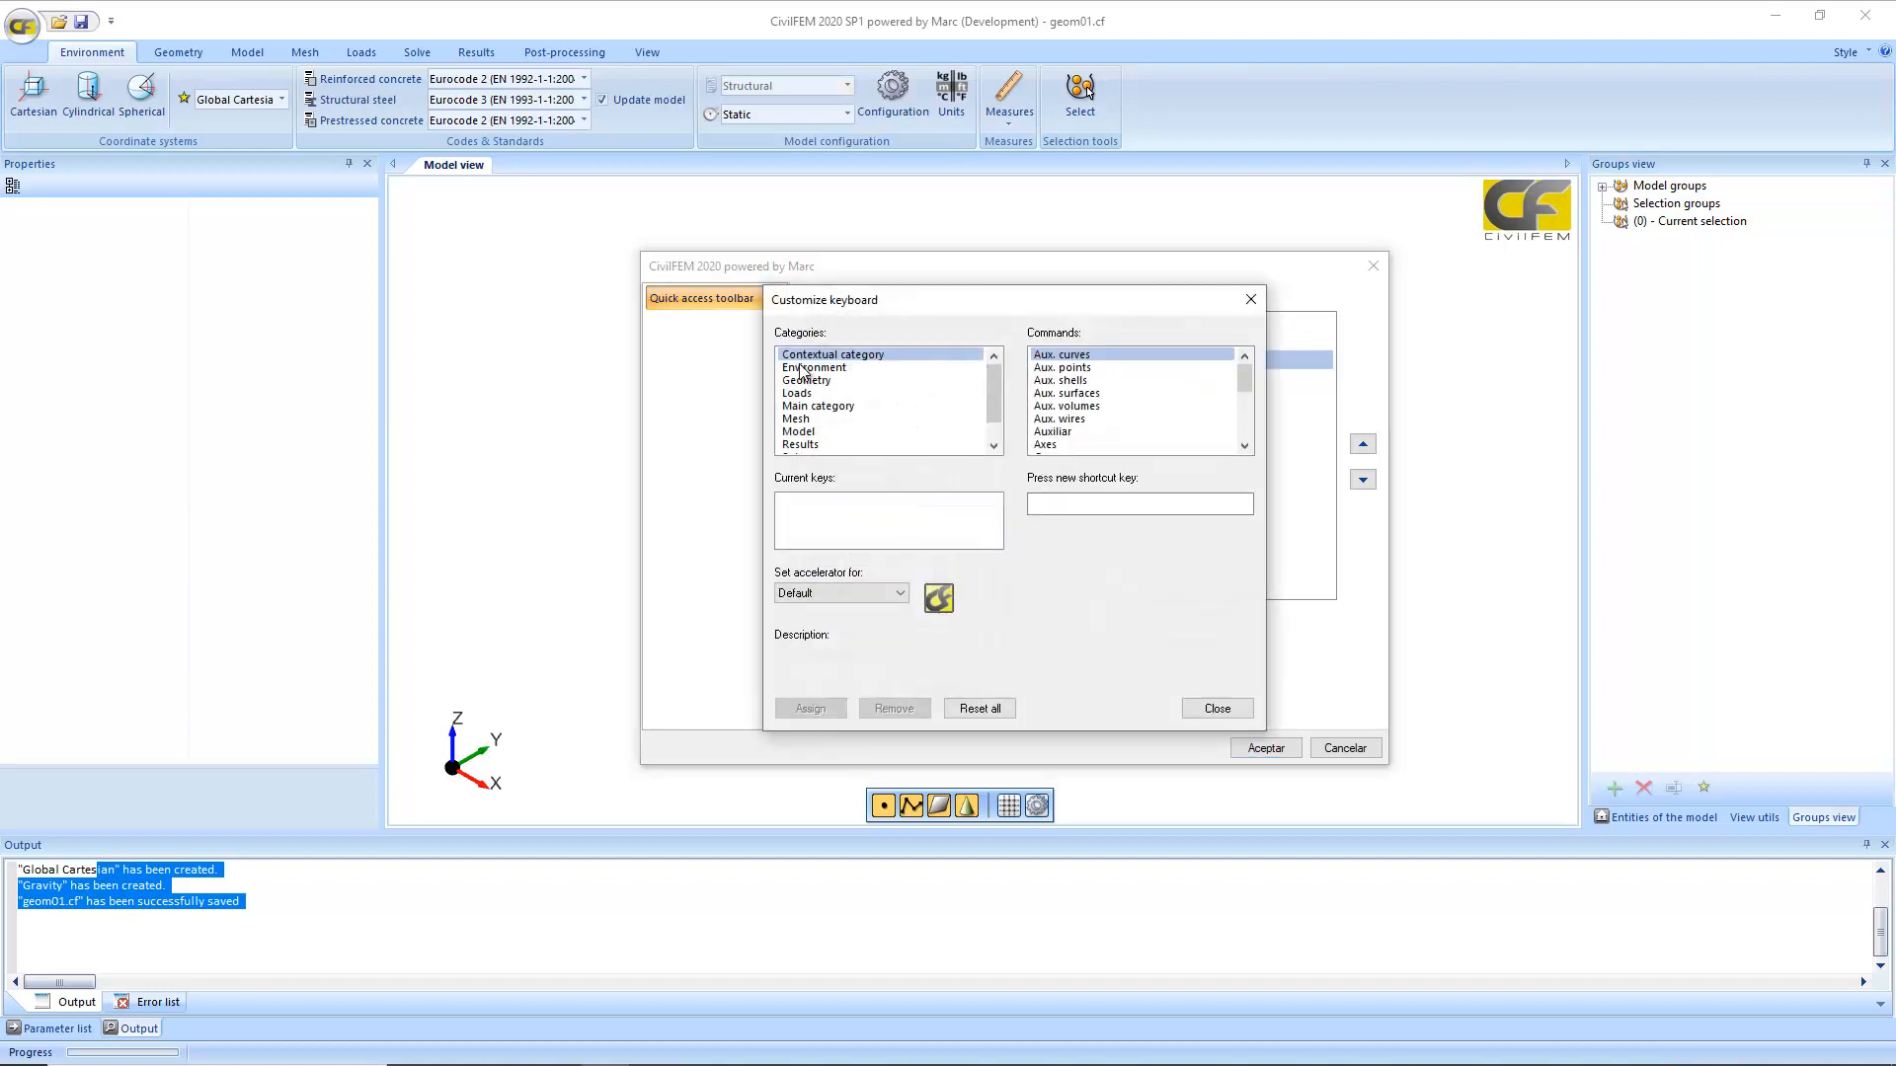
Step: Assign the shortcut Ctrl+Shift+Q to the Geometry command Quad (P,P,P,P) and apply the quick access toolbar customization
{"action": "left_click", "coordinate": [803, 382]}
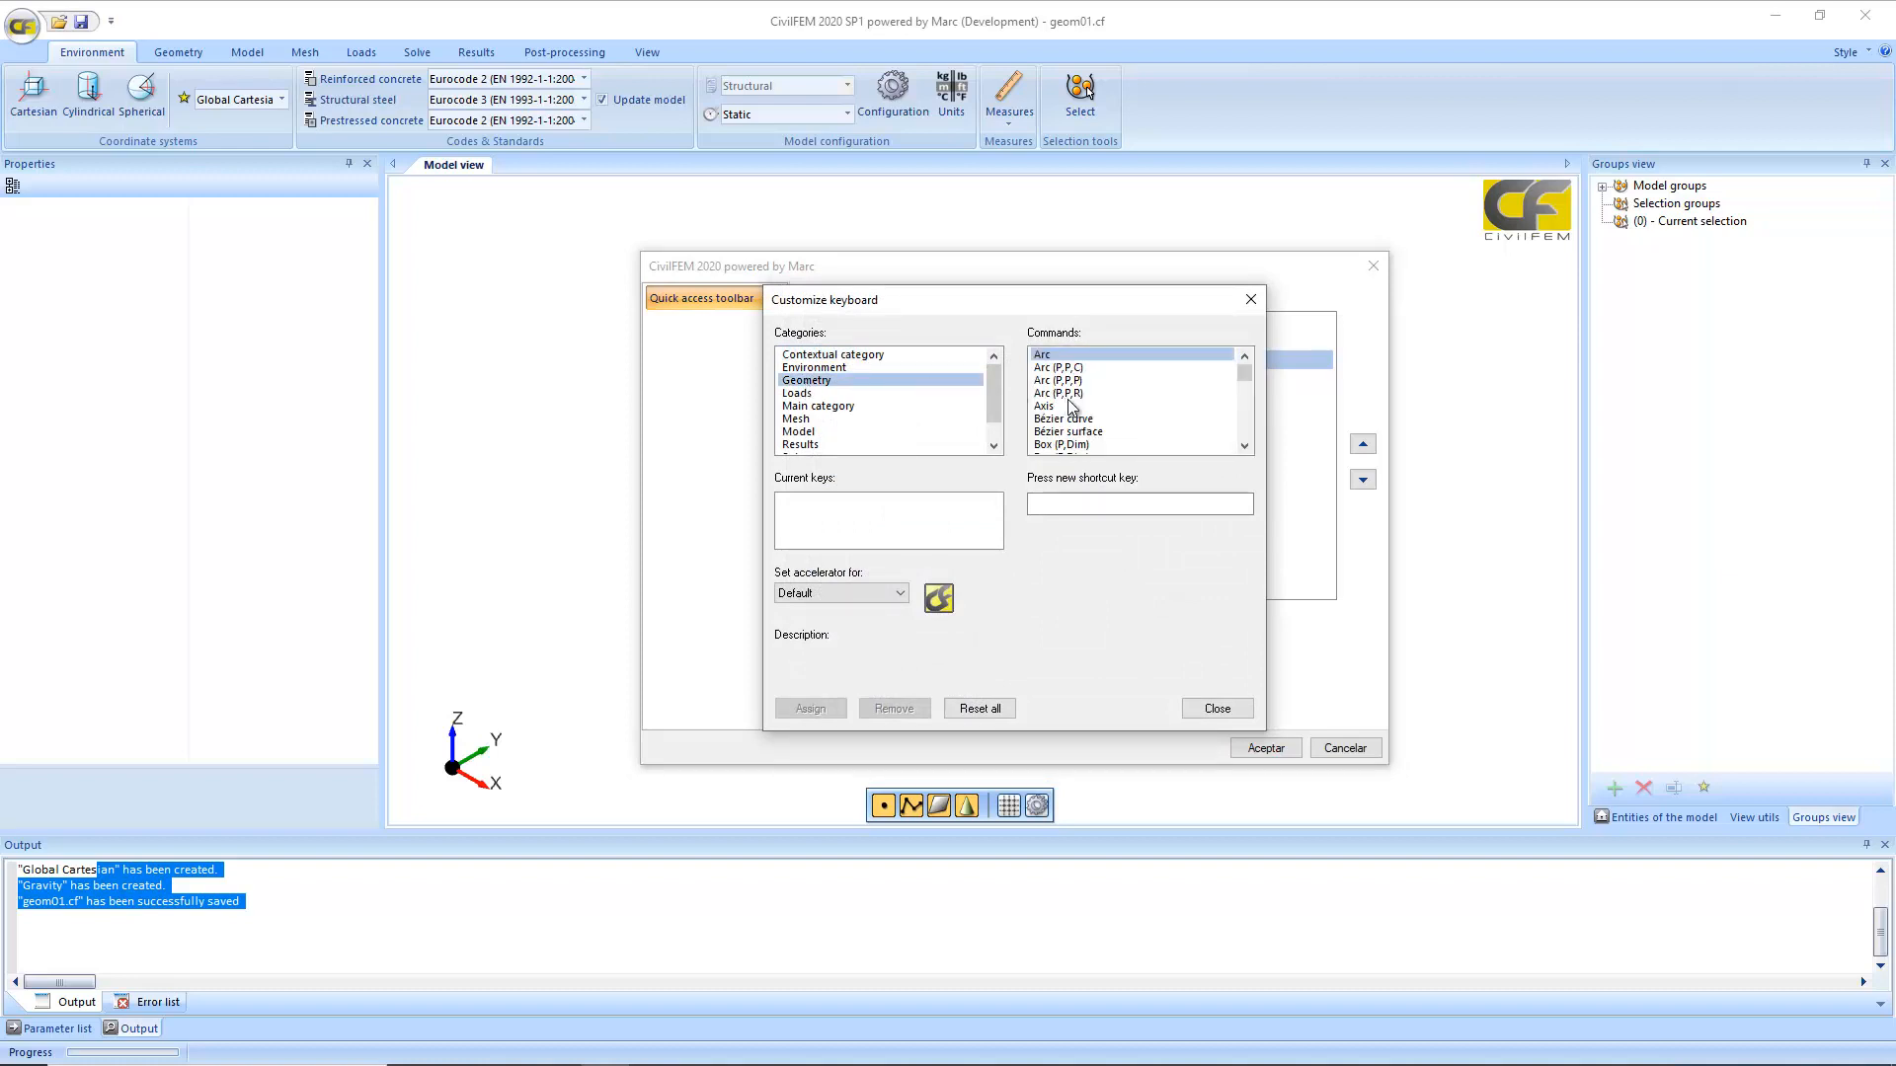
{"action": "scroll", "coordinate": [1242, 450], "scroll_direction": "down", "scroll_amount": 5}
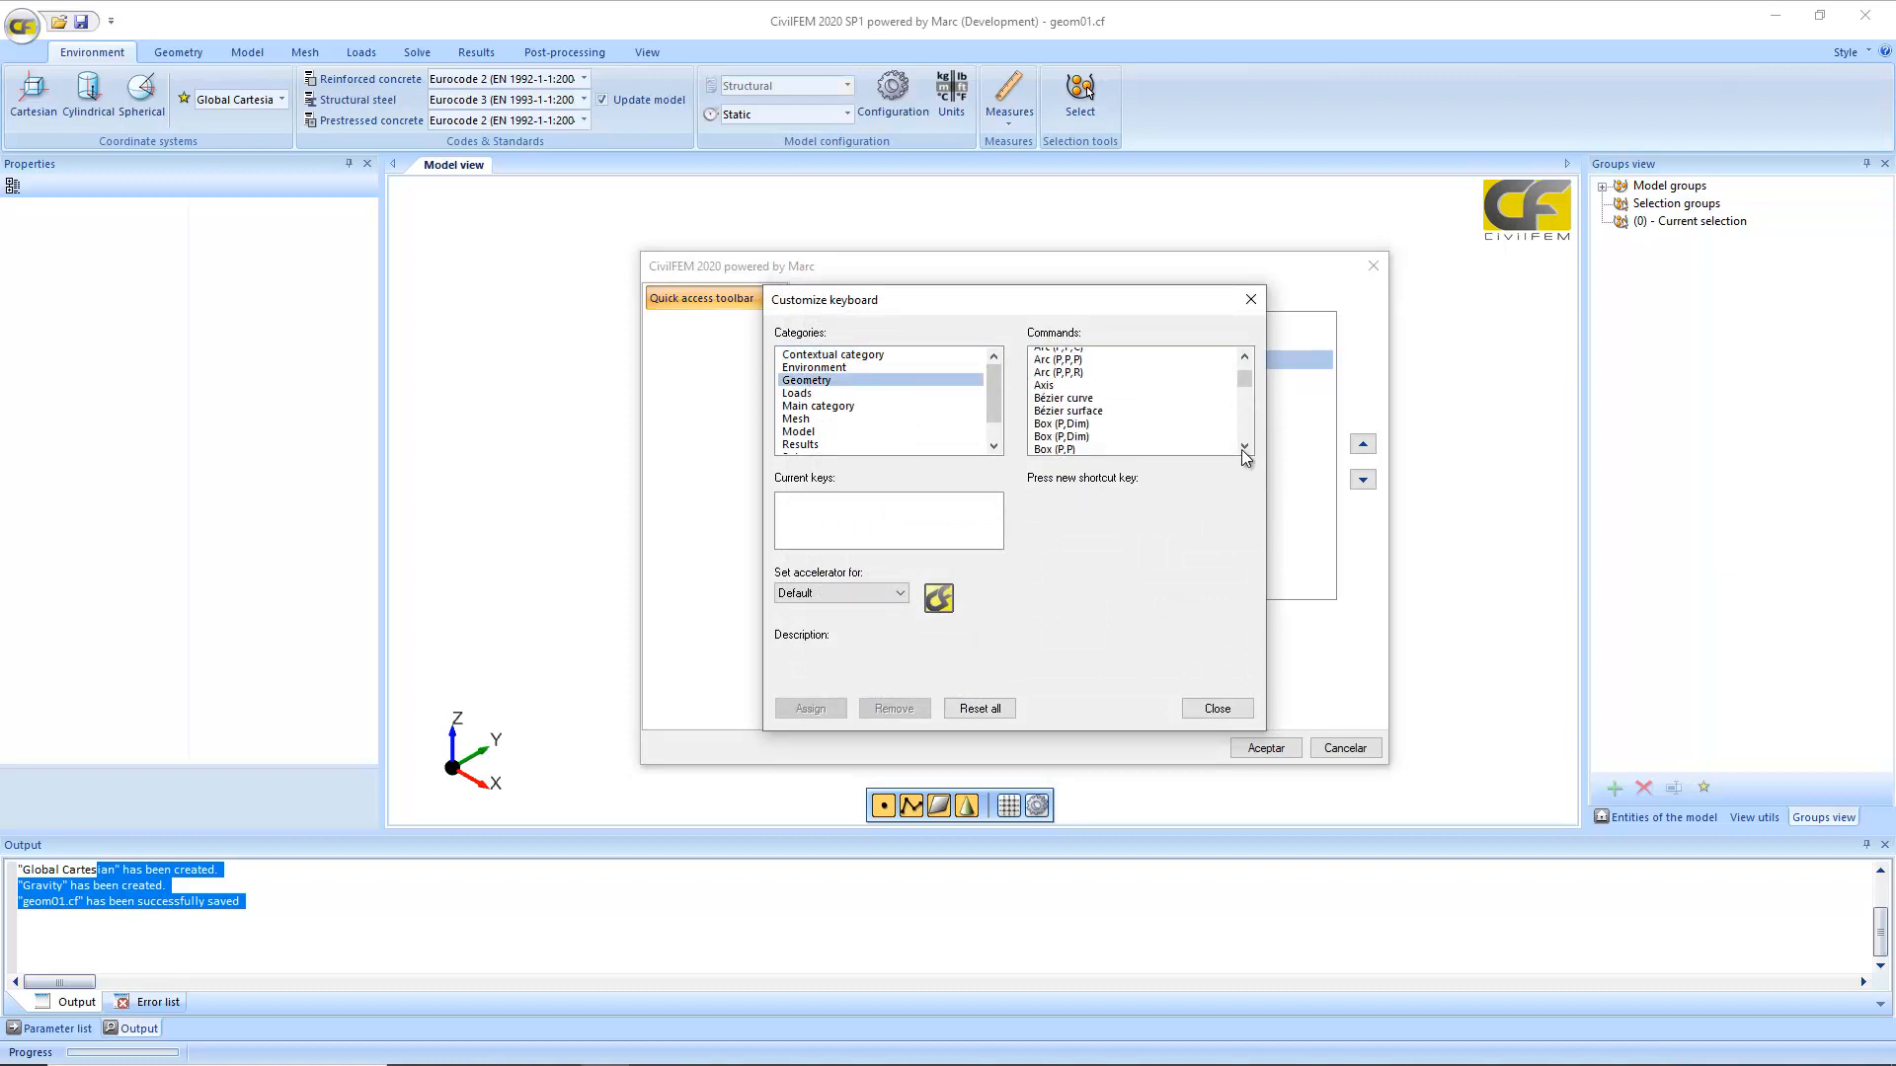
{"action": "left_click_drag", "start_coordinate": [1242, 397], "coordinate": [1246, 420]}
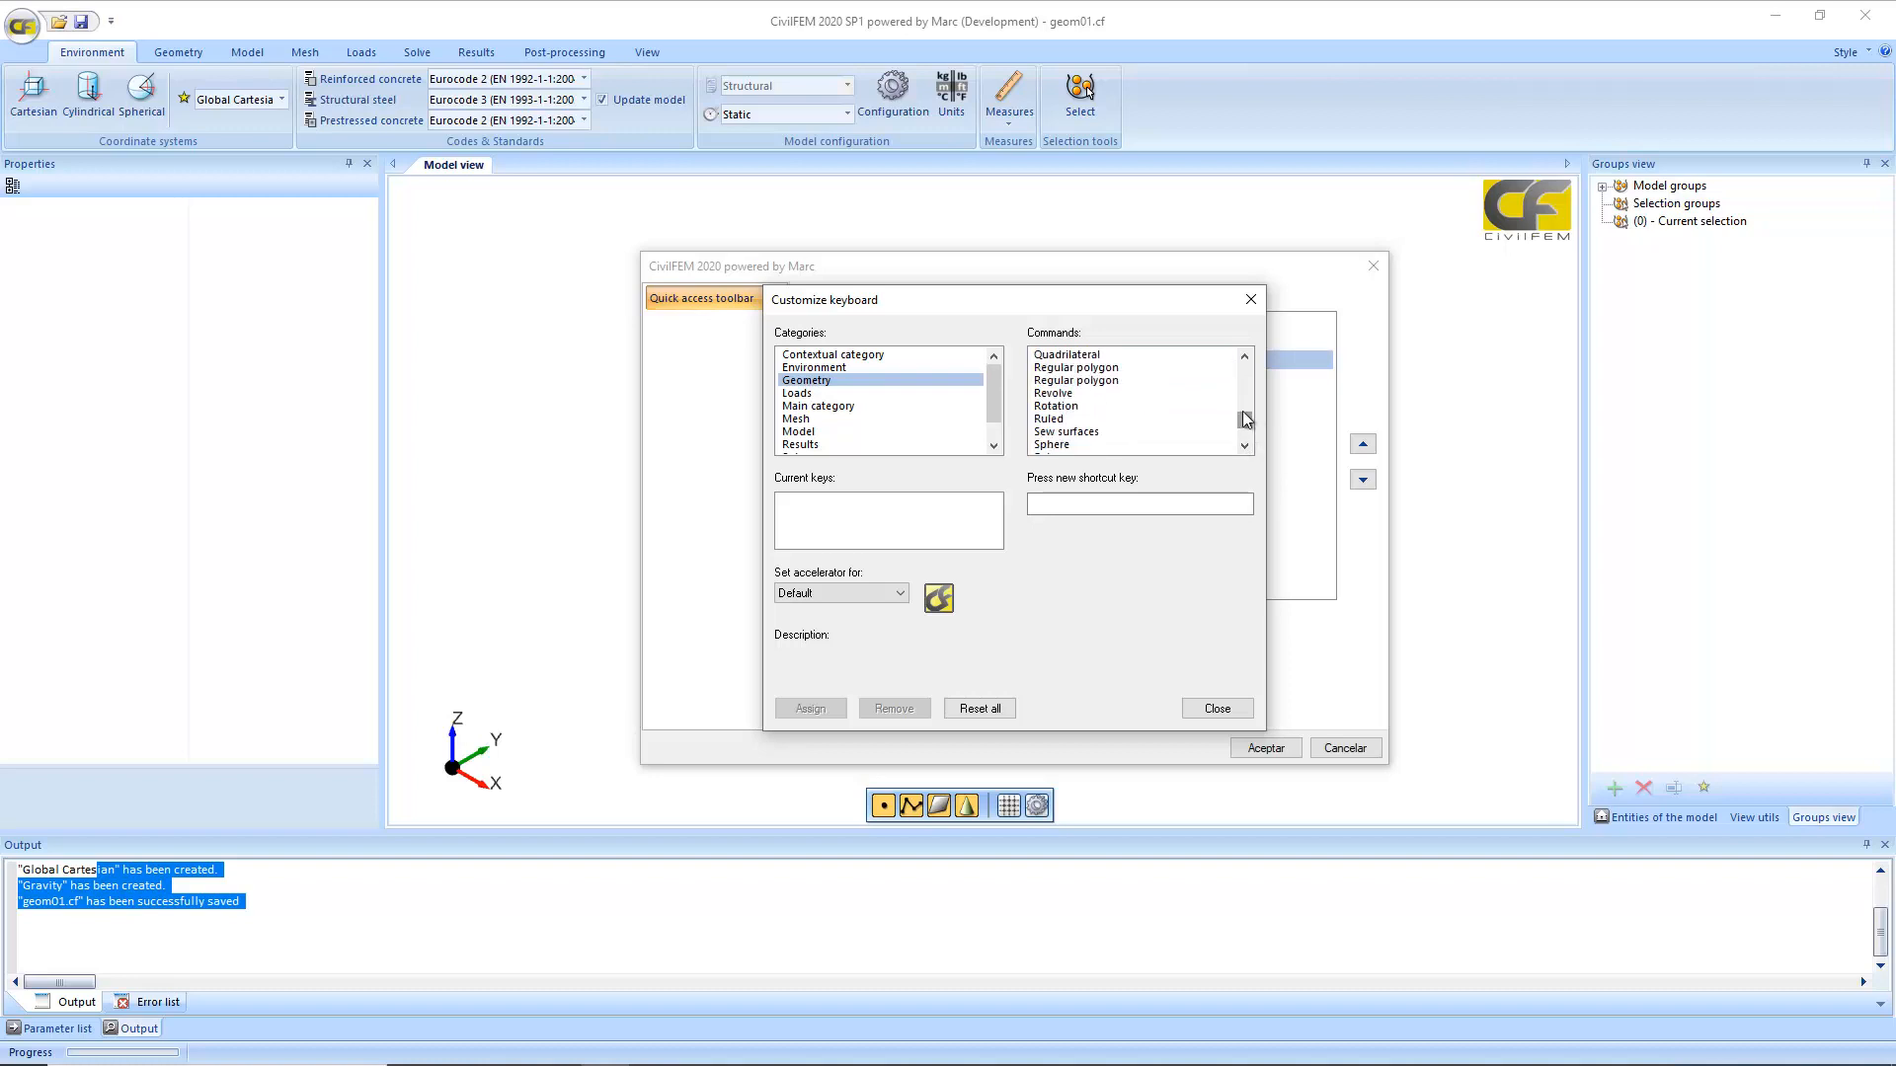
{"action": "left_click", "coordinate": [1246, 357]}
{"action": "left_click", "coordinate": [1246, 358]}
{"action": "left_click", "coordinate": [1246, 358]}
{"action": "left_click", "coordinate": [1086, 382]}
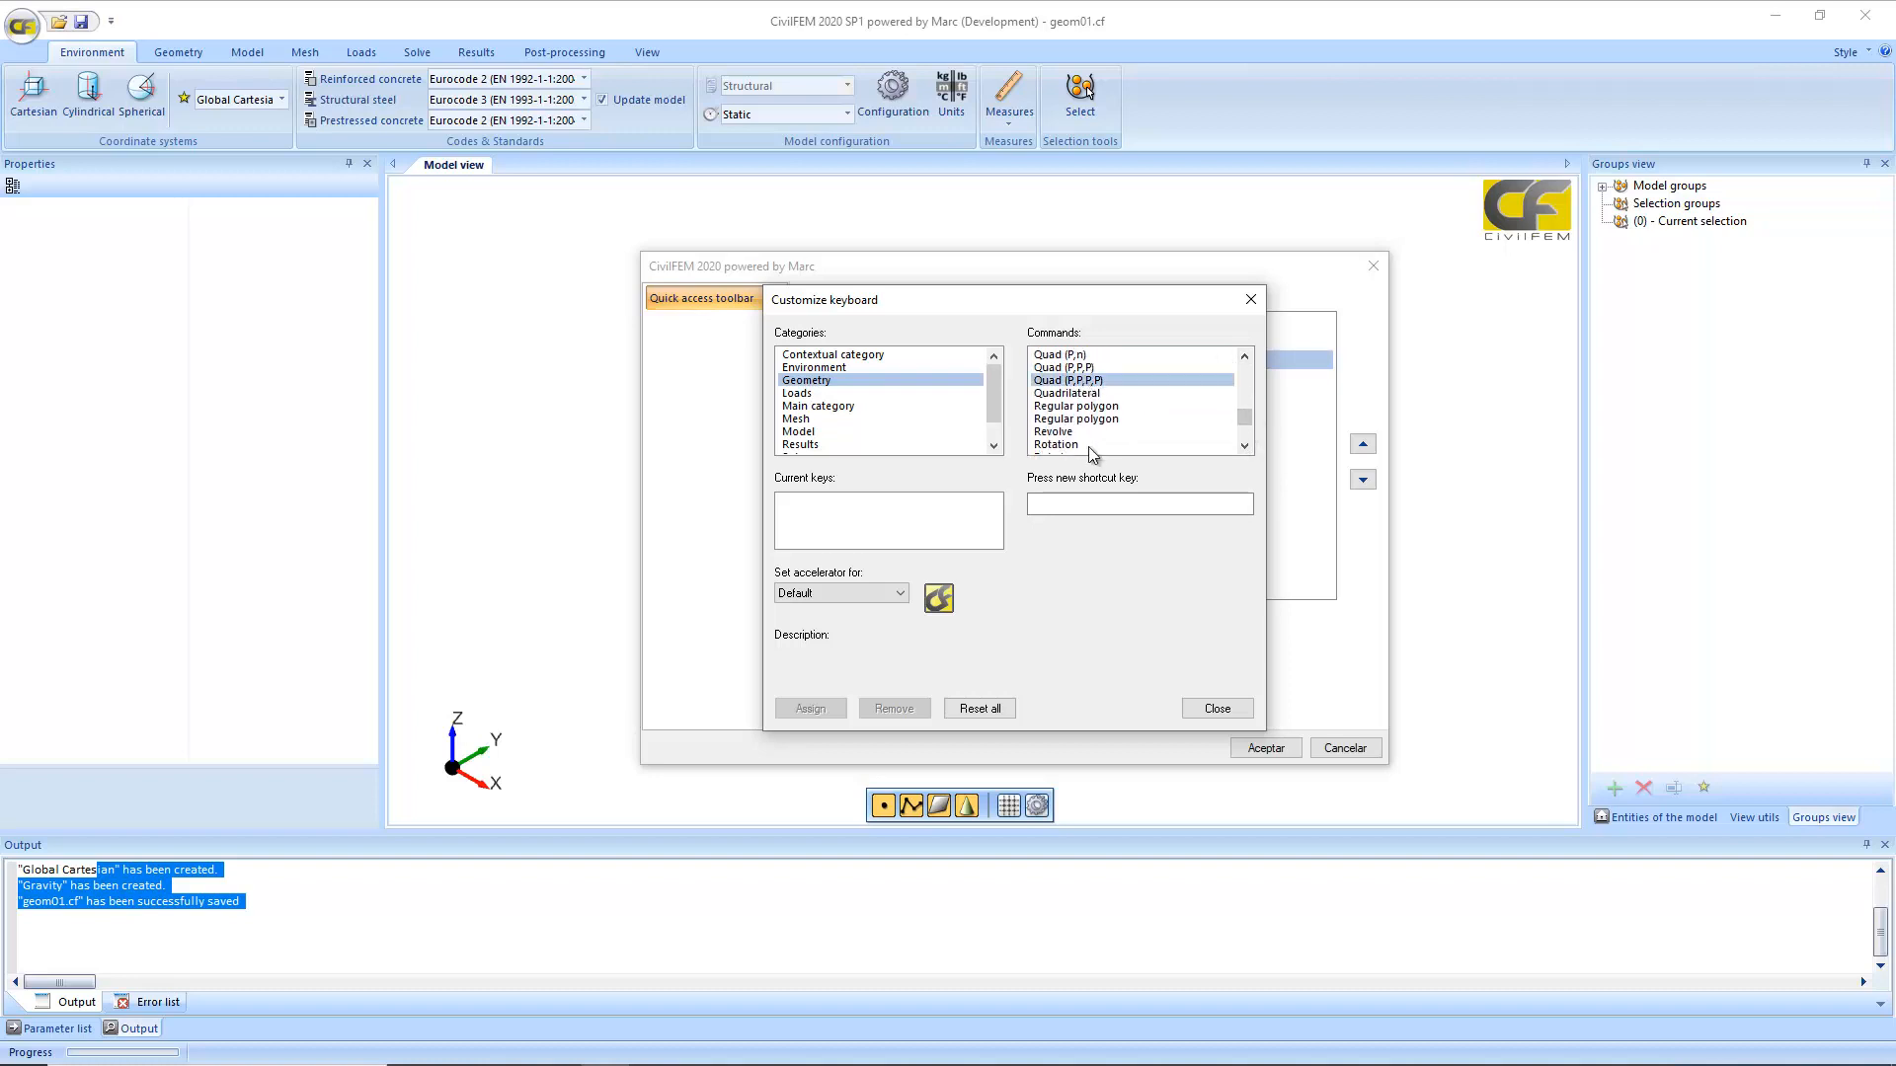
{"action": "left_click", "coordinate": [1091, 504]}
{"action": "key", "text": "ctrl+shift"}
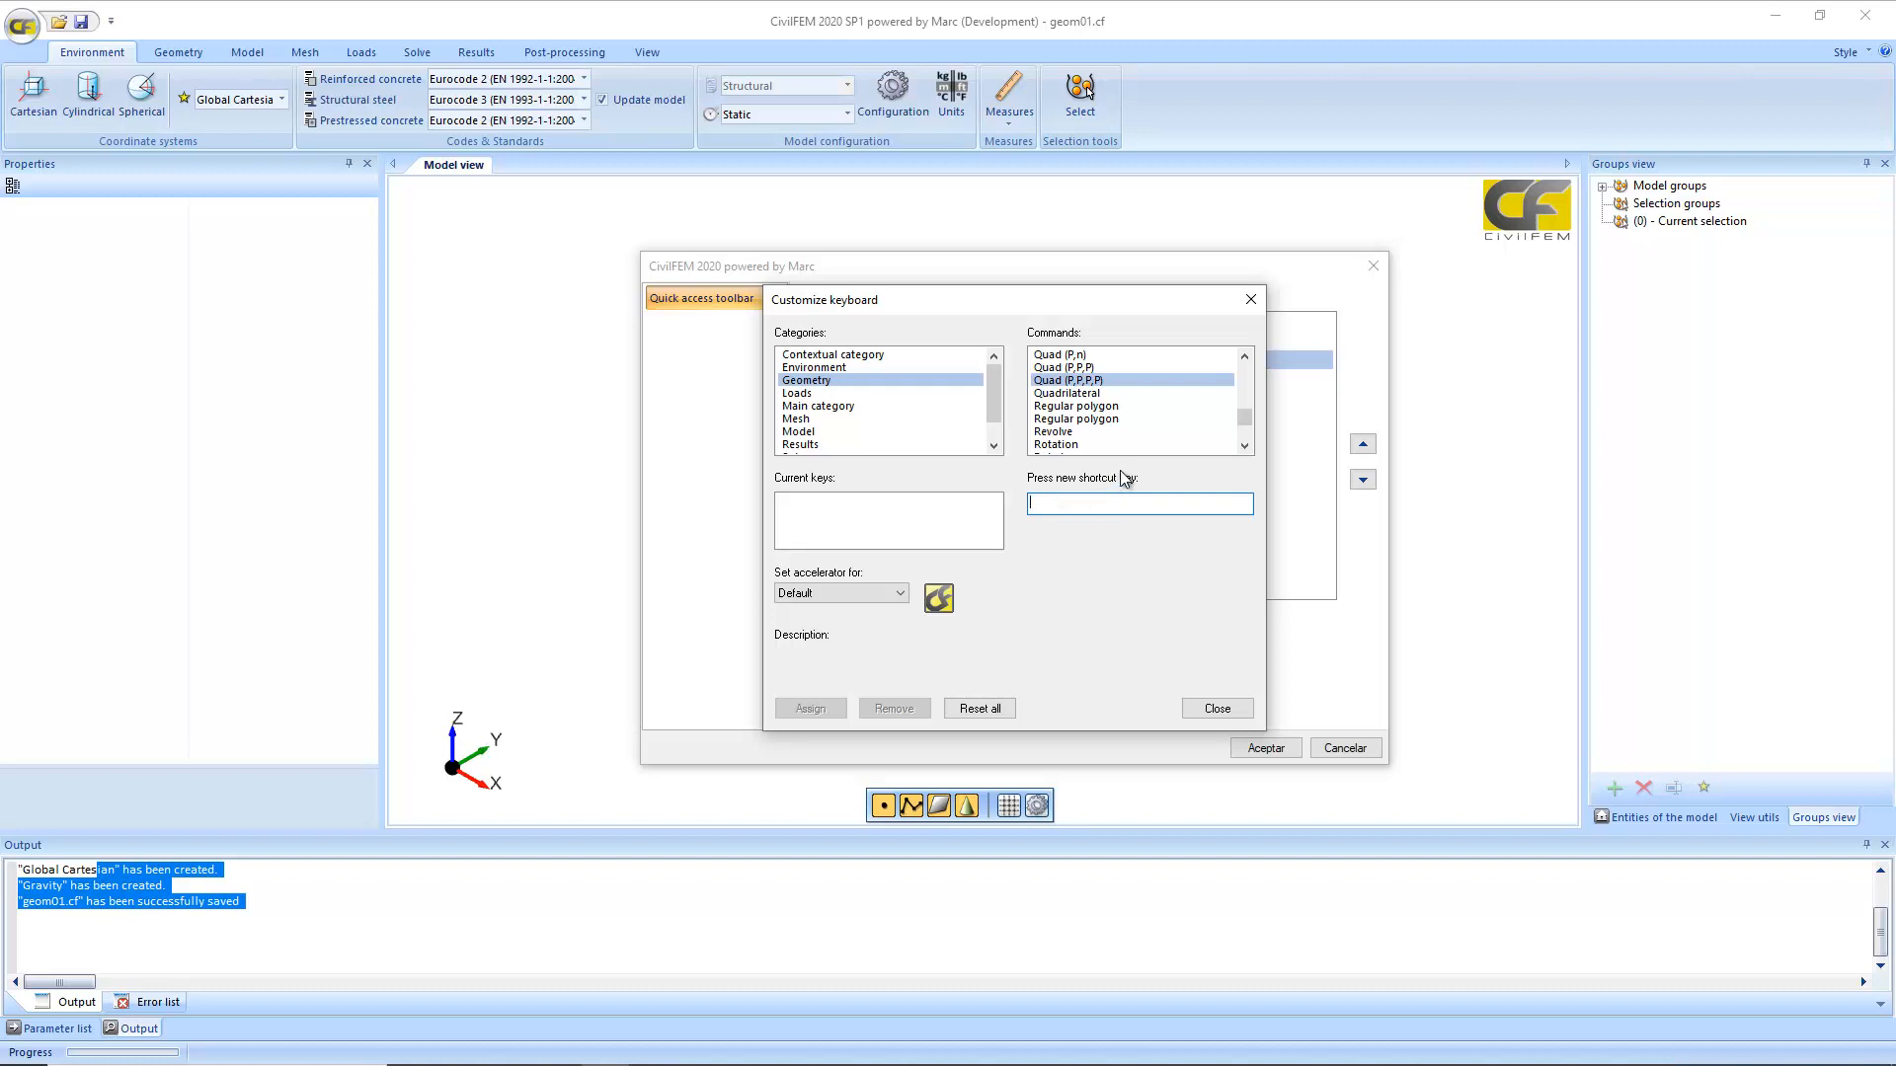
{"action": "key", "text": "ctrl+shift"}
{"action": "key", "text": "ctrl+shift+q"}
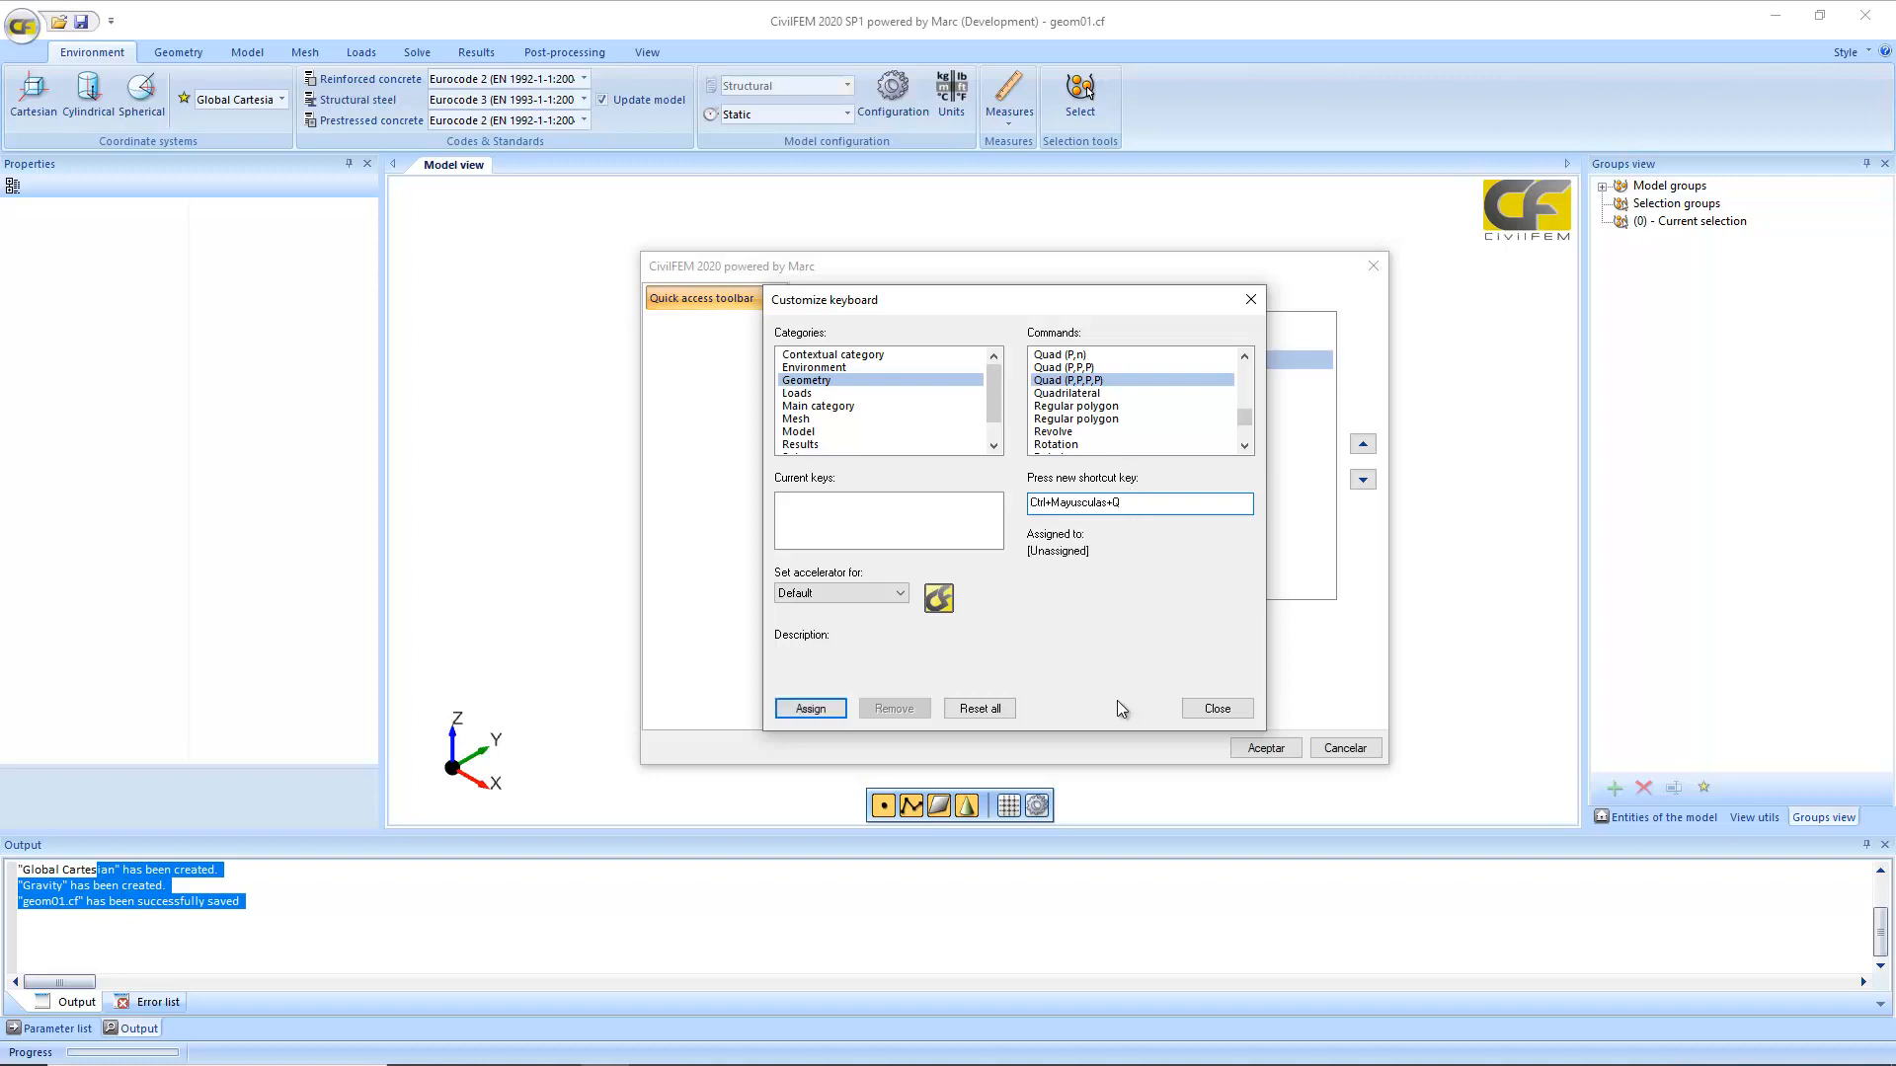
{"action": "left_click", "coordinate": [811, 709]}
{"action": "left_click", "coordinate": [1218, 708]}
{"action": "left_click", "coordinate": [1265, 748]}
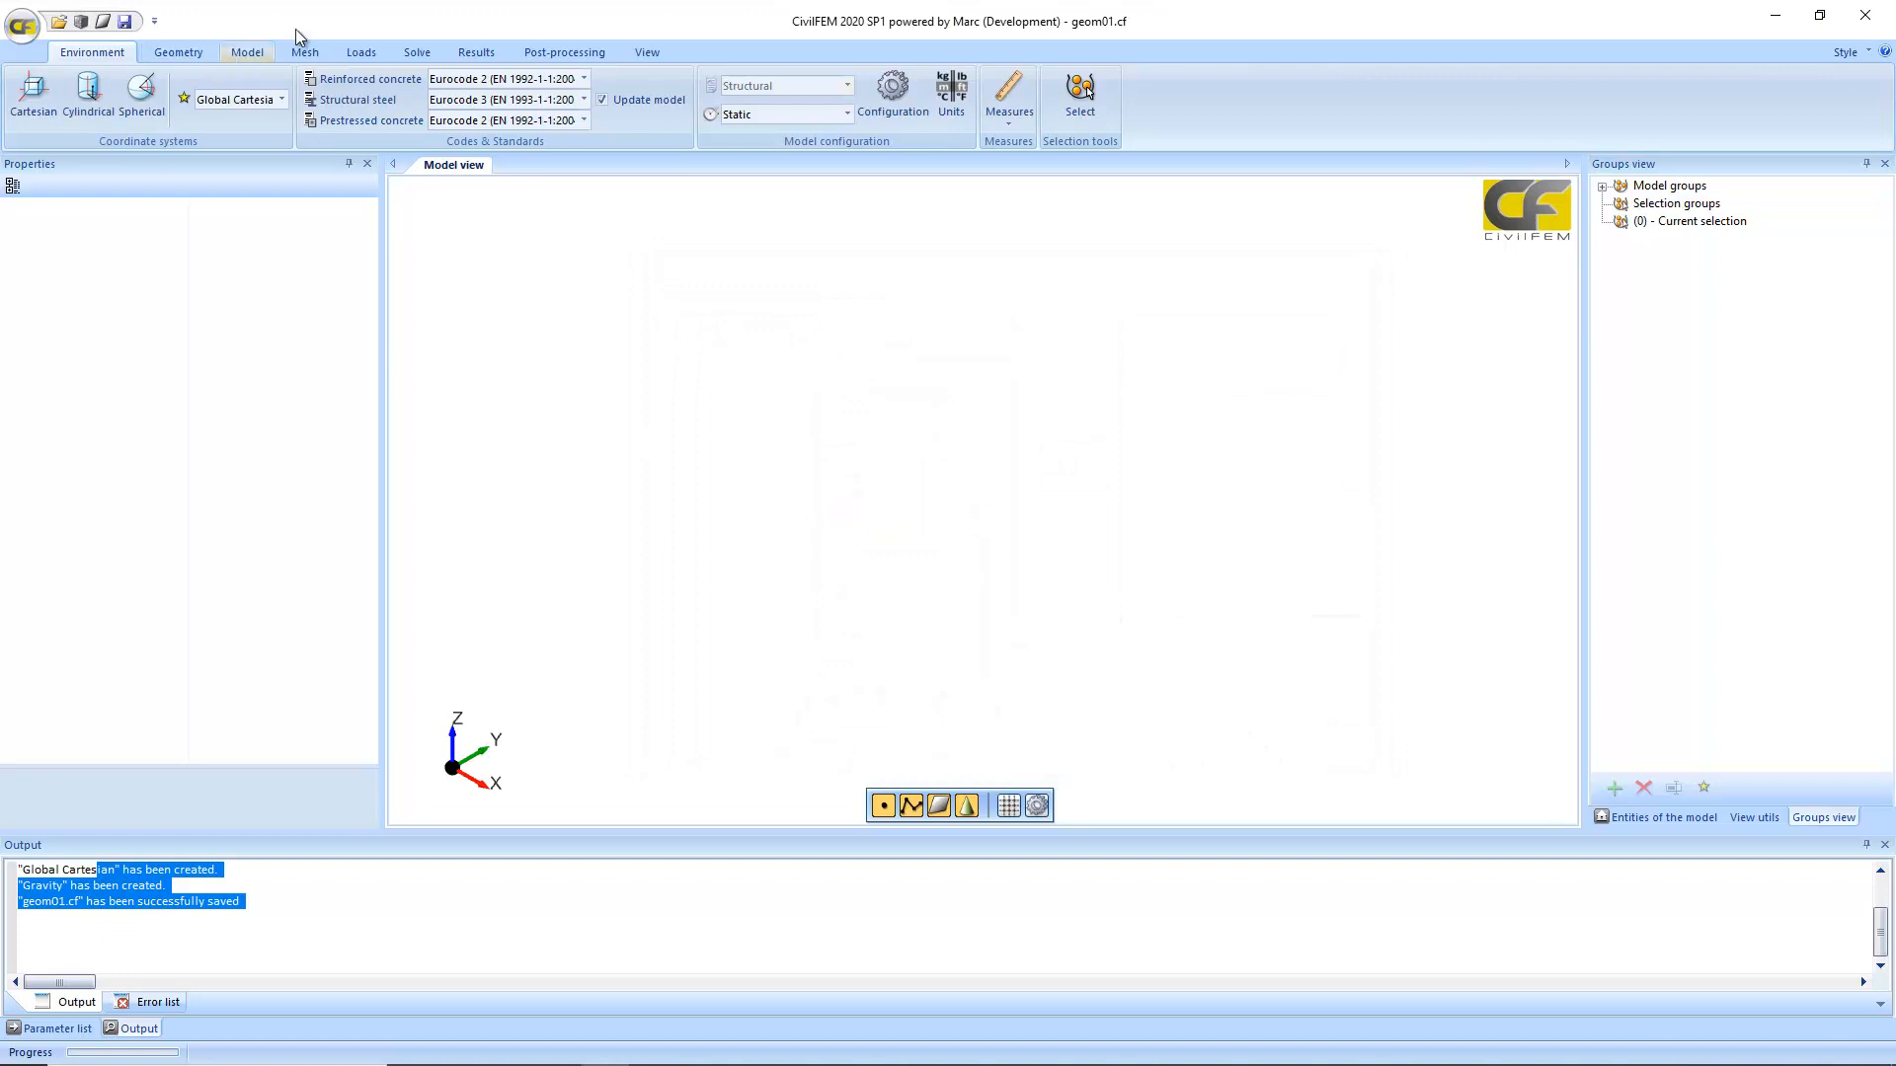
Step: Try the Classic look (Black) style, and set the interface style to Classic look (Silver)
{"action": "left_click", "coordinate": [1872, 53]}
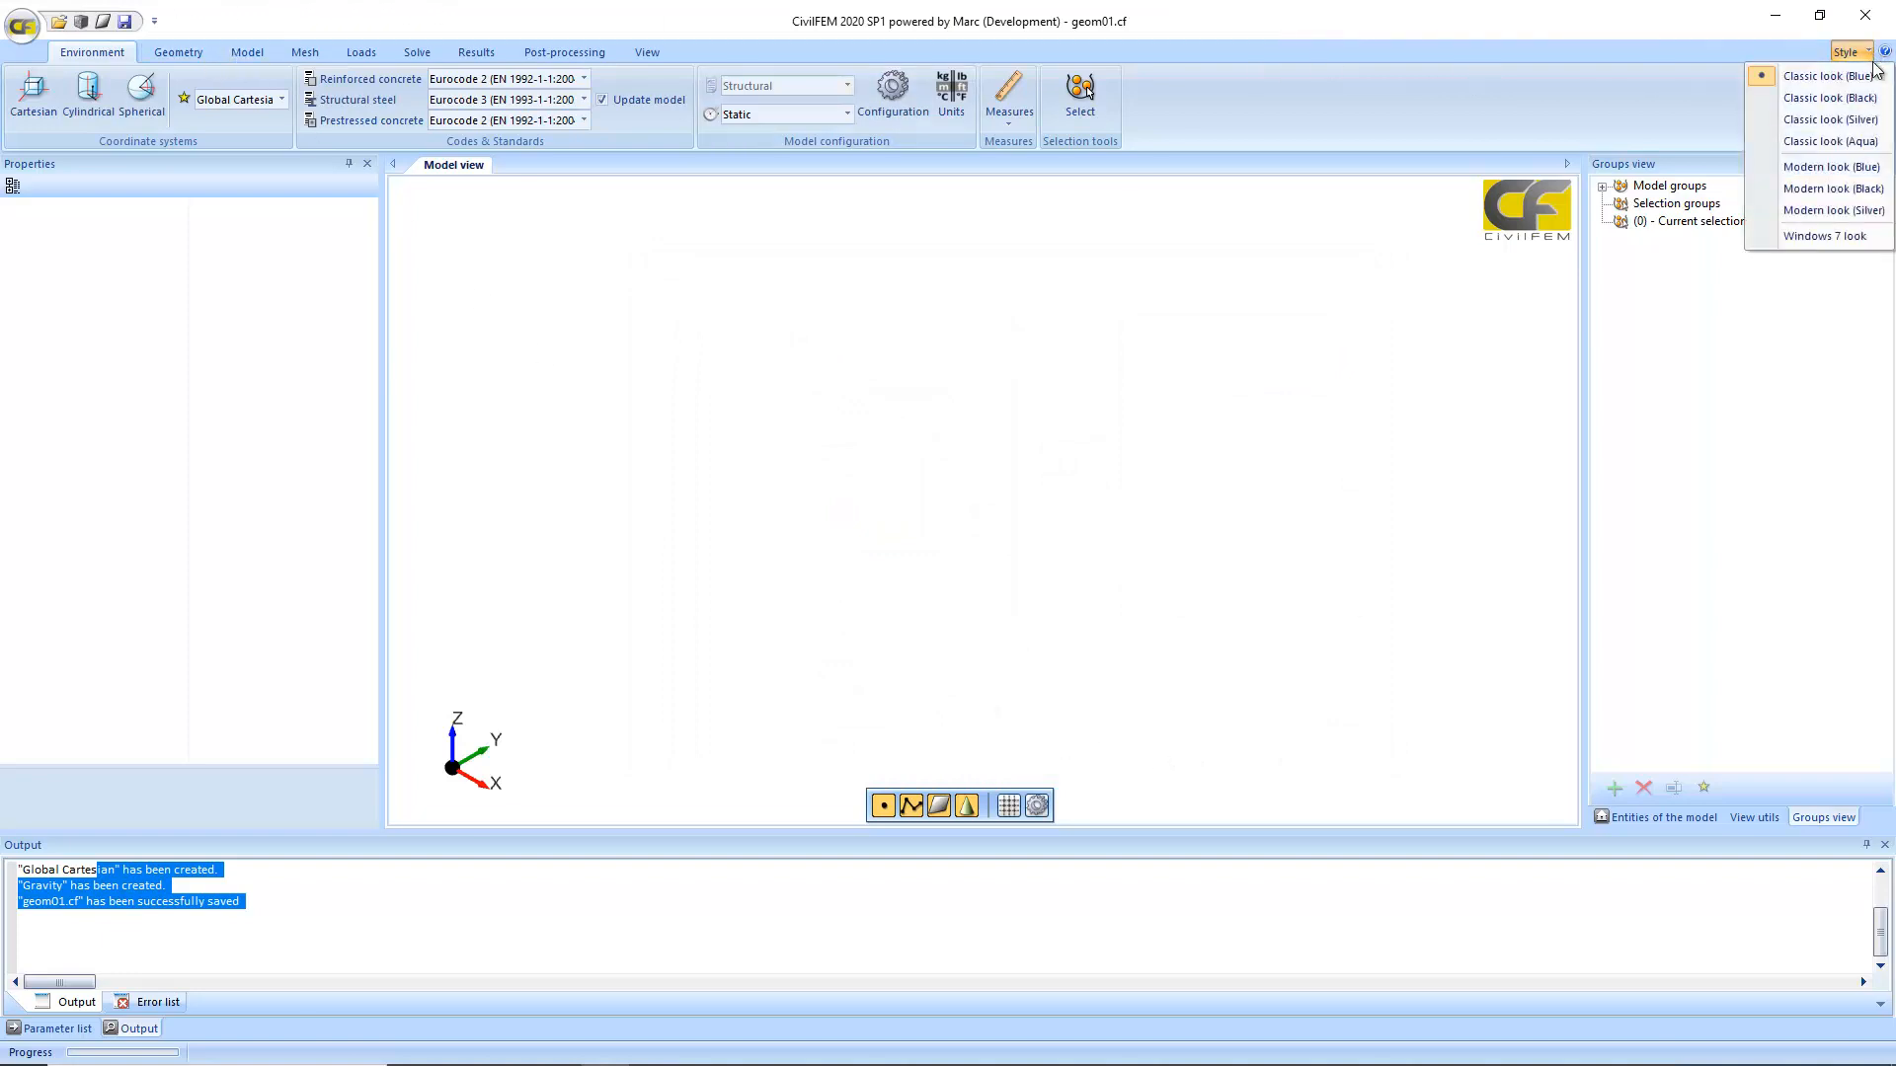
{"action": "left_click", "coordinate": [1852, 100]}
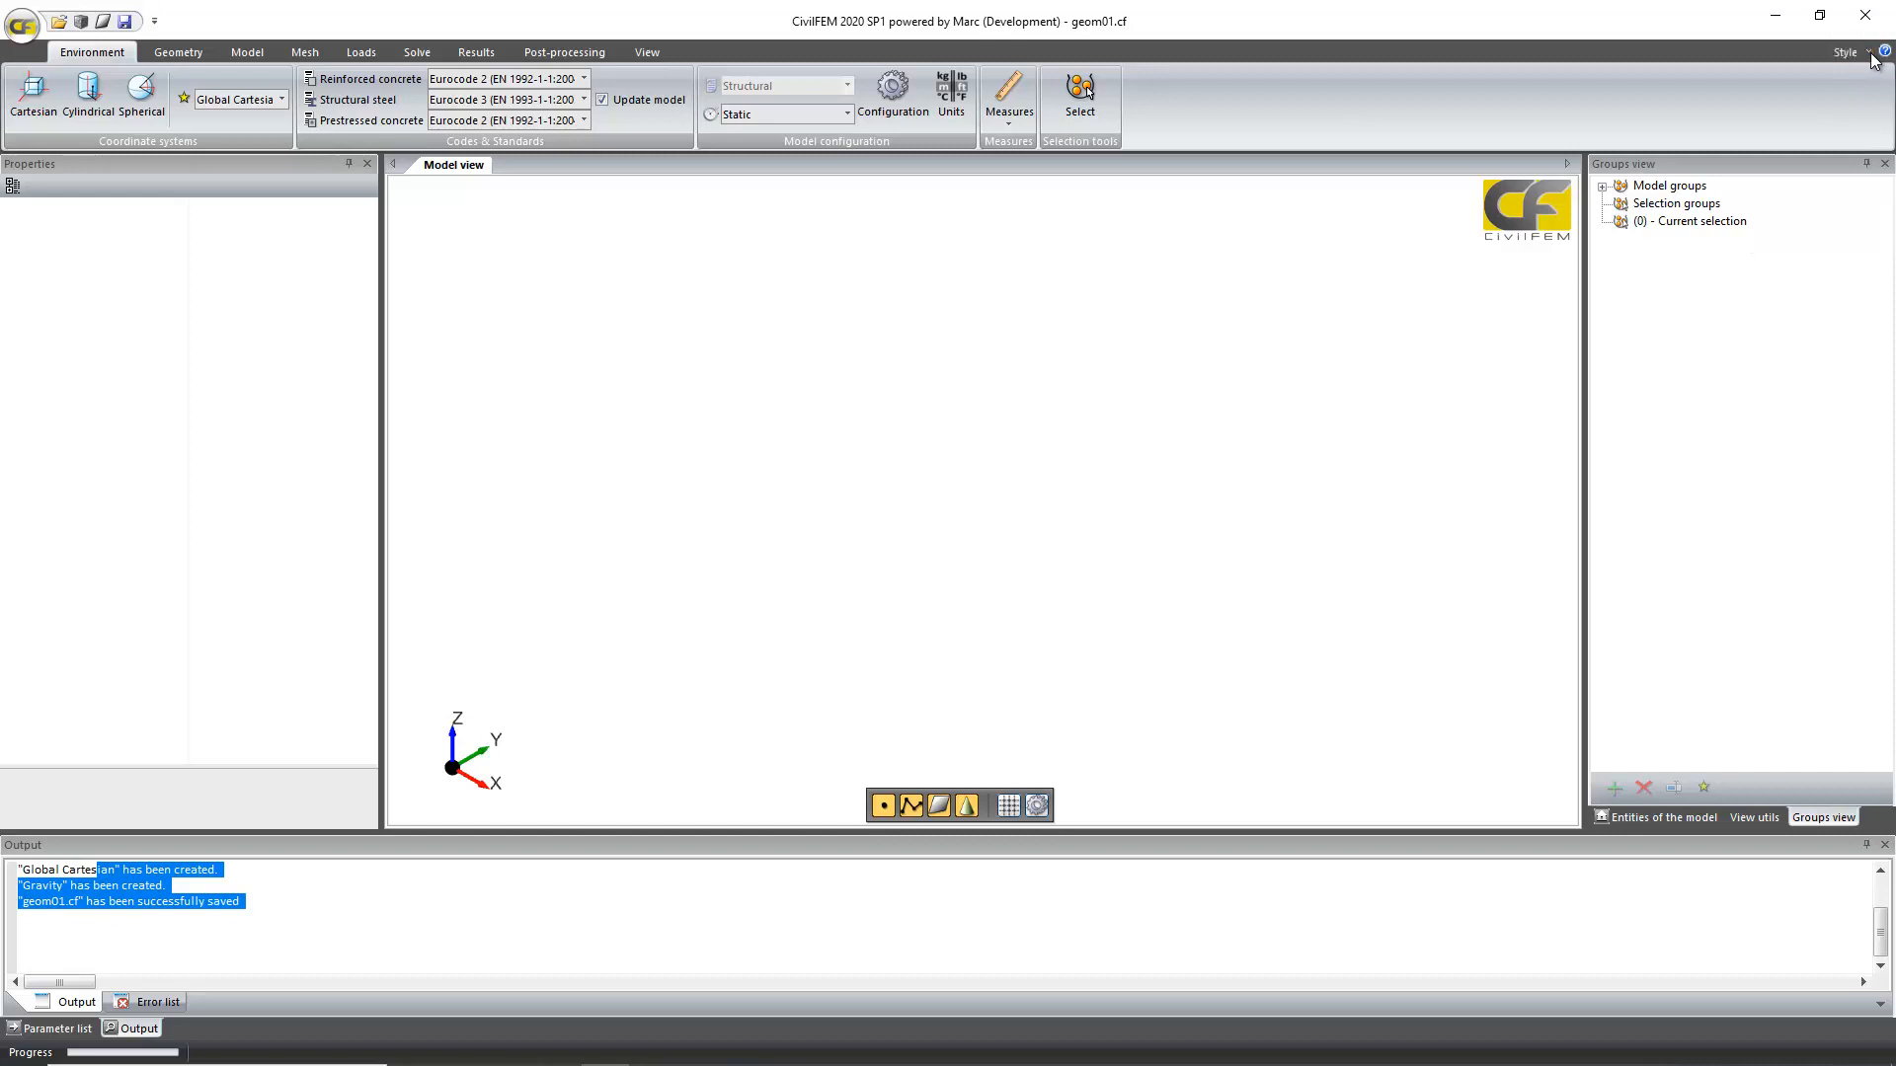
{"action": "left_click", "coordinate": [1866, 53]}
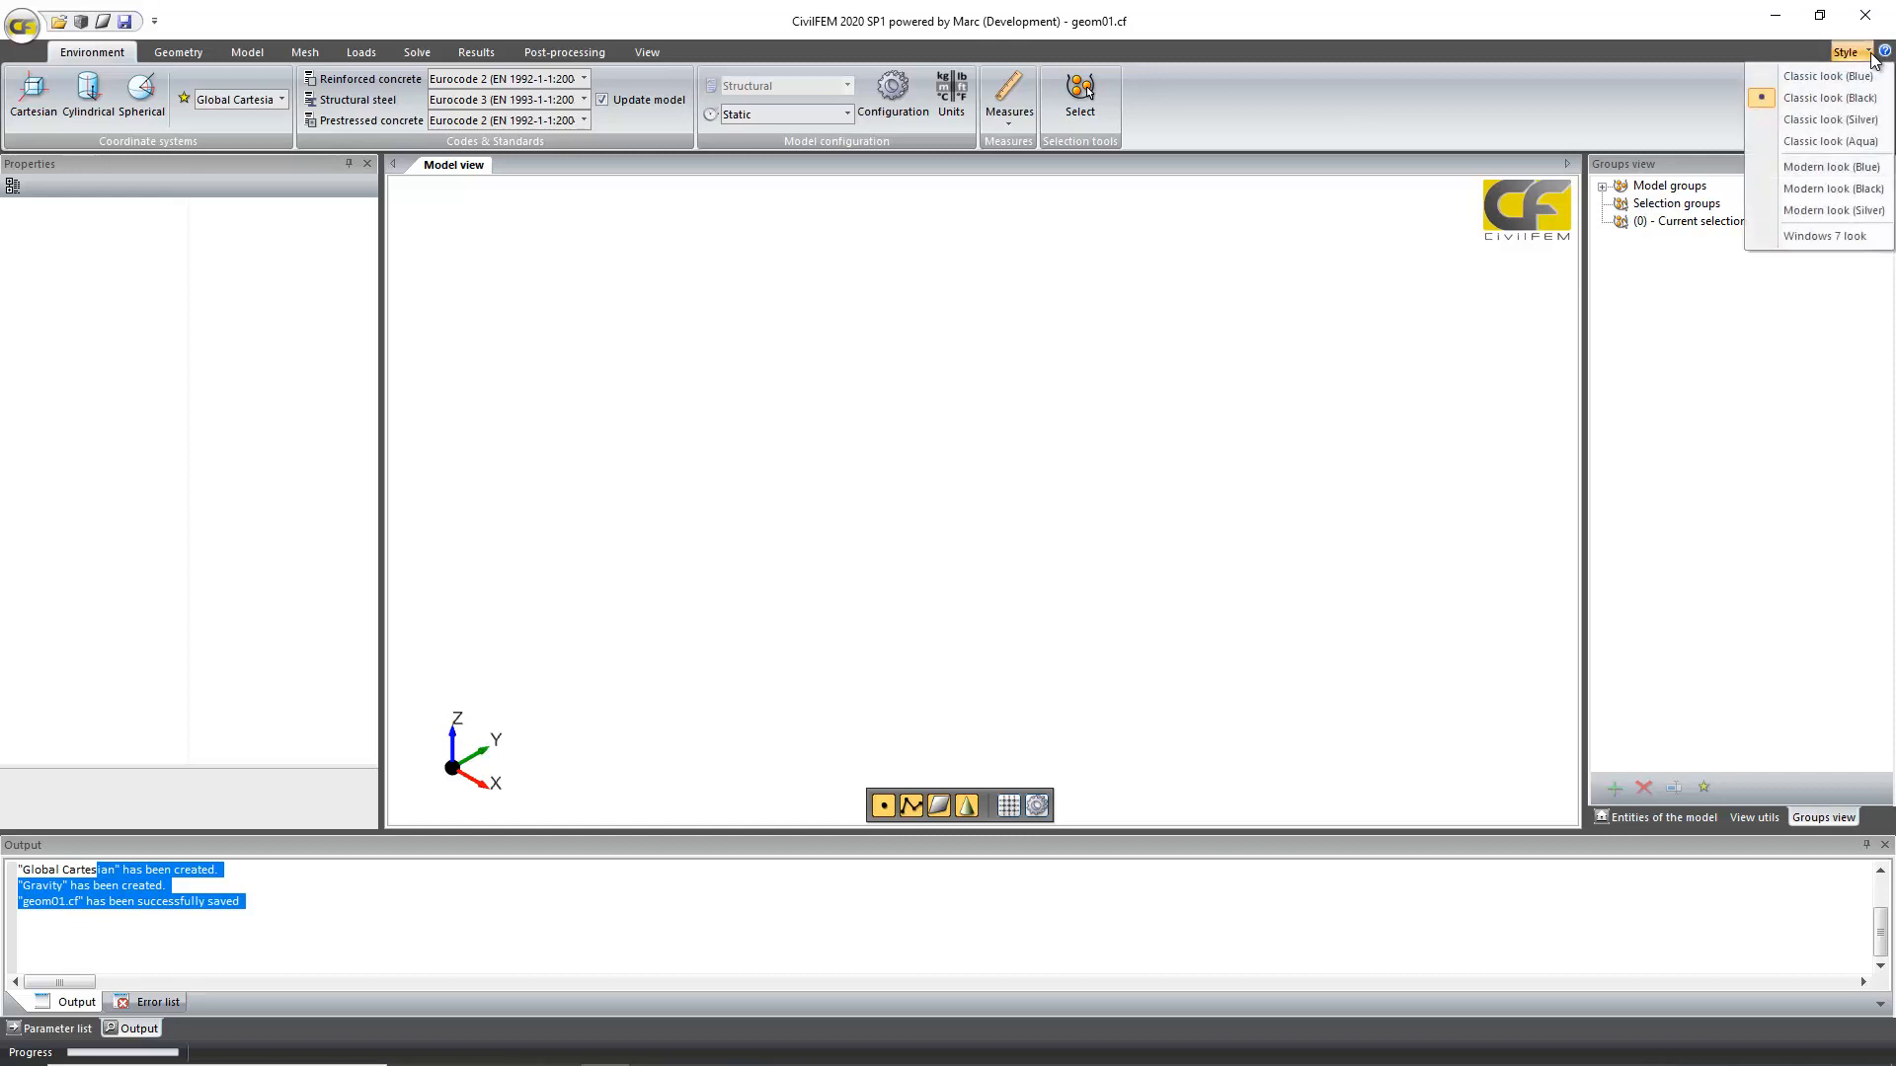
{"action": "left_click", "coordinate": [1829, 118]}
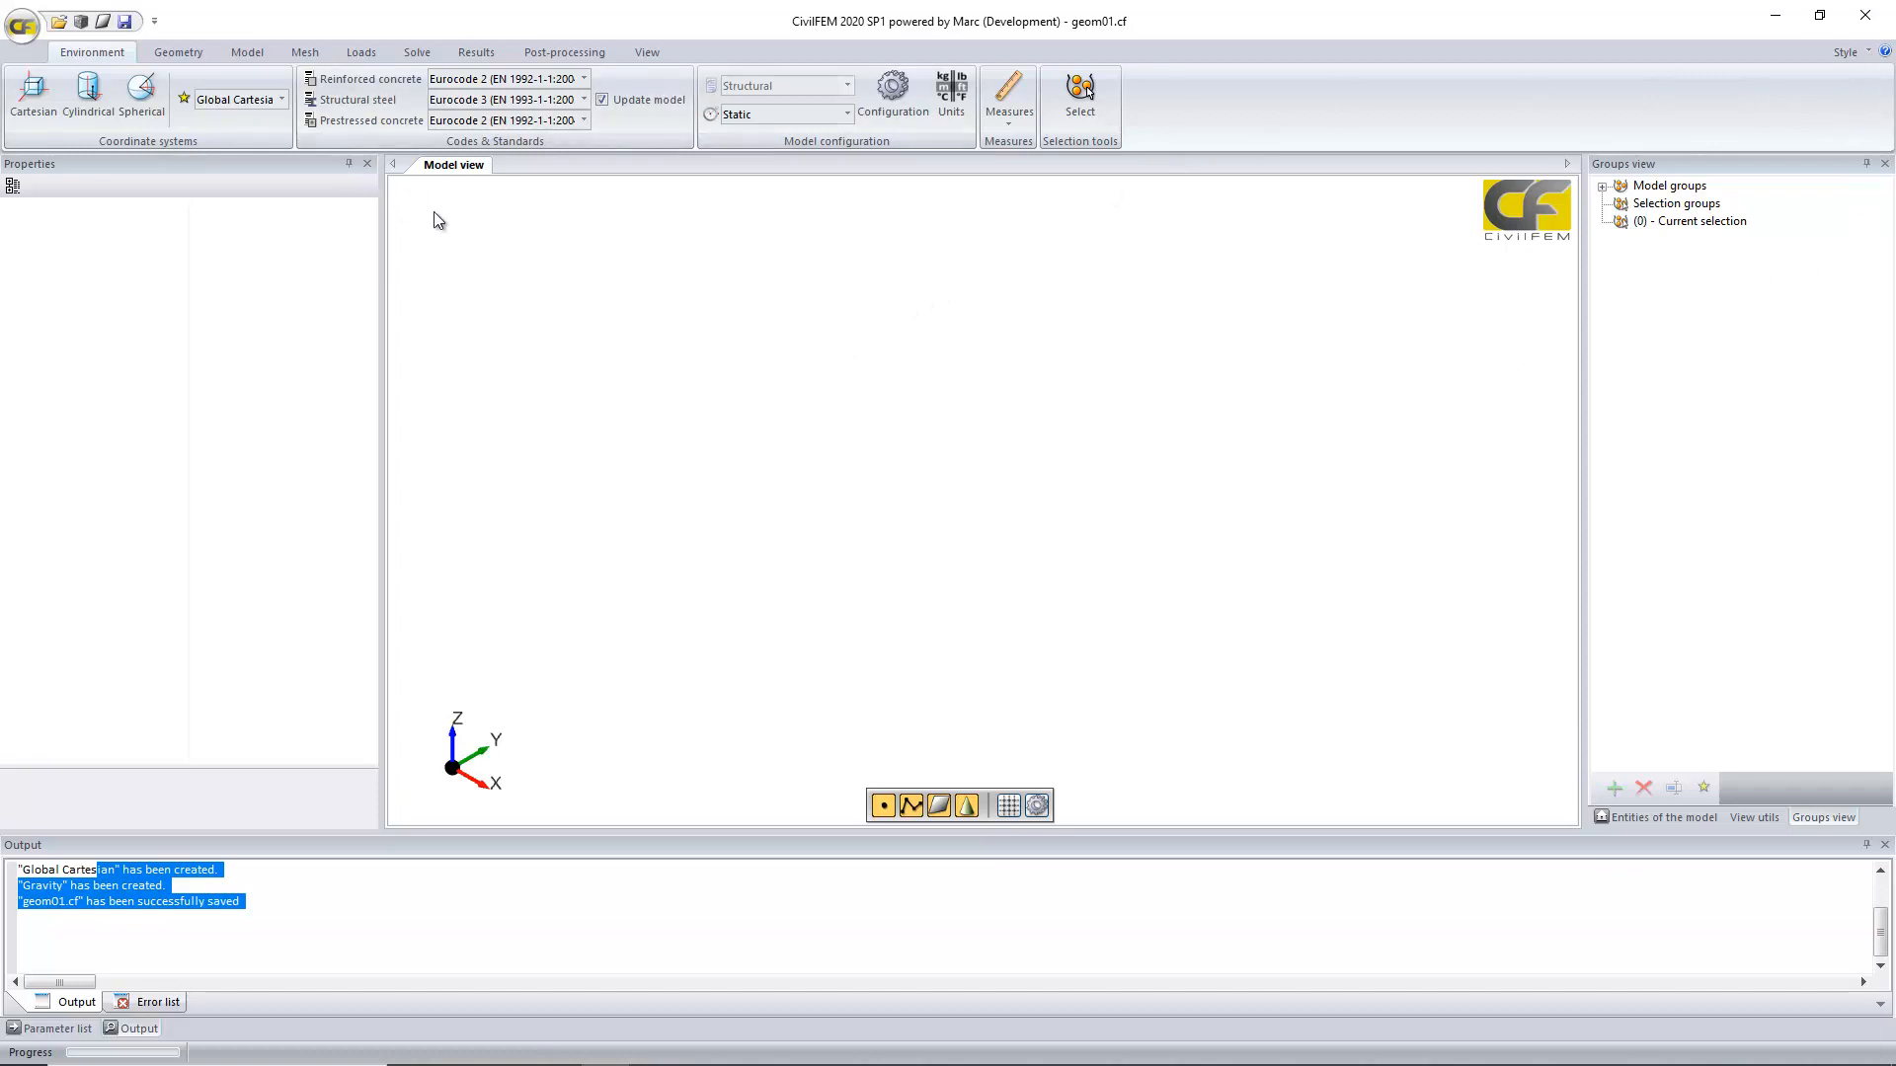
Step: In the View 3d configuration options, set the background bottom gradient color to Light Sky Blue and accept the options
{"action": "left_click", "coordinate": [15, 35]}
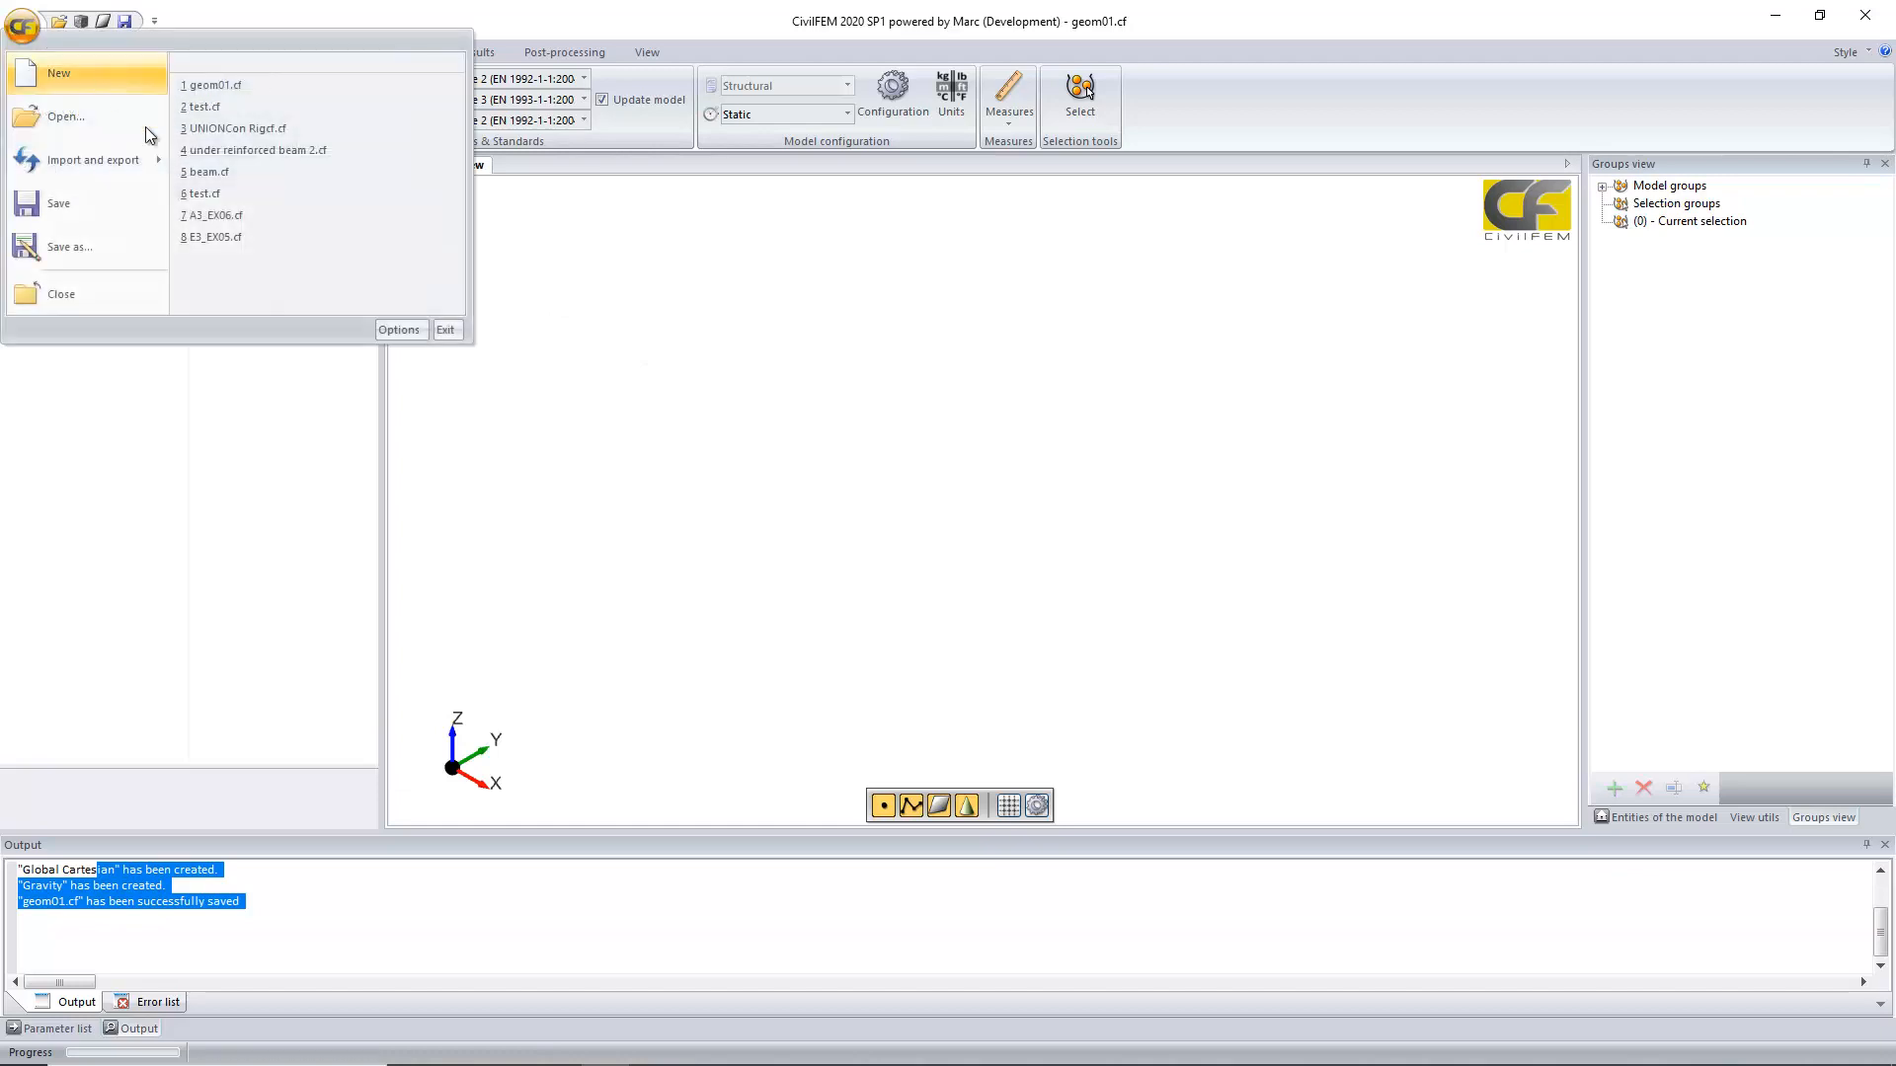
{"action": "left_click", "coordinate": [400, 329]}
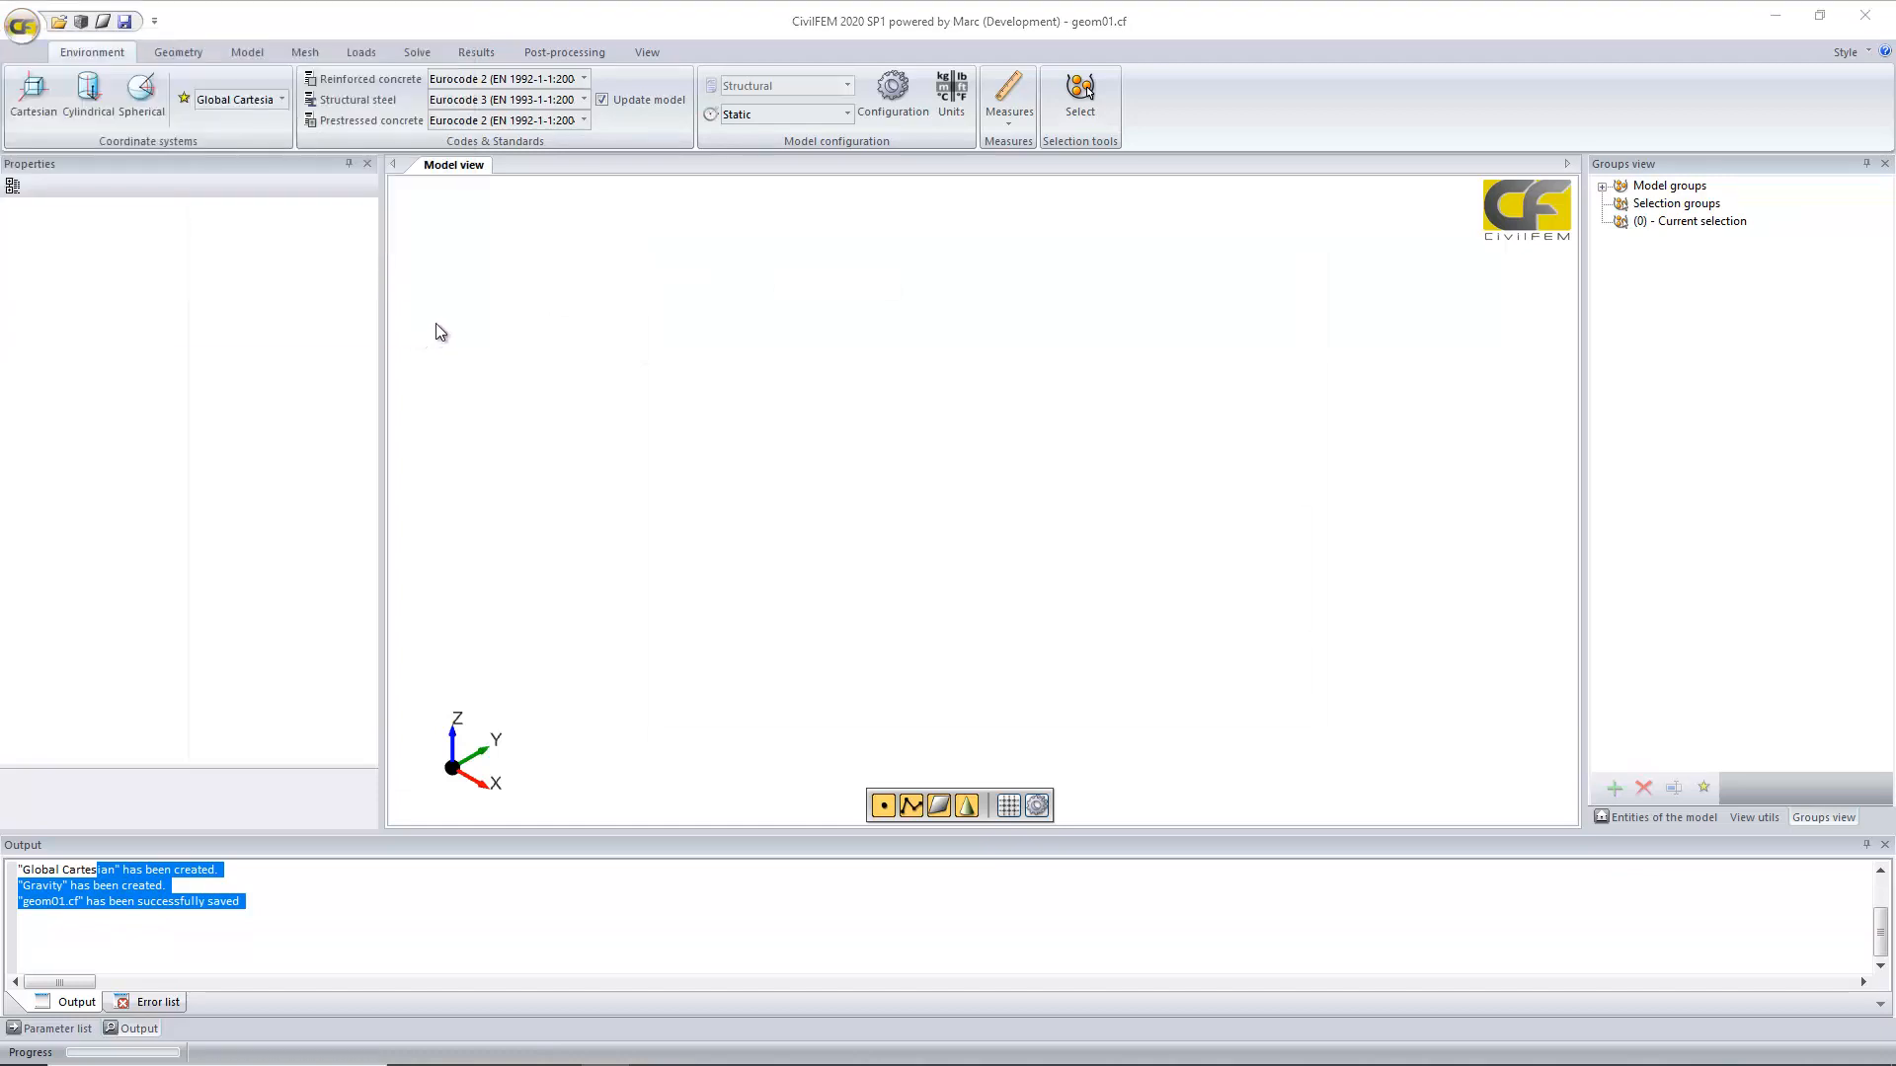
{"action": "left_click", "coordinate": [694, 410]}
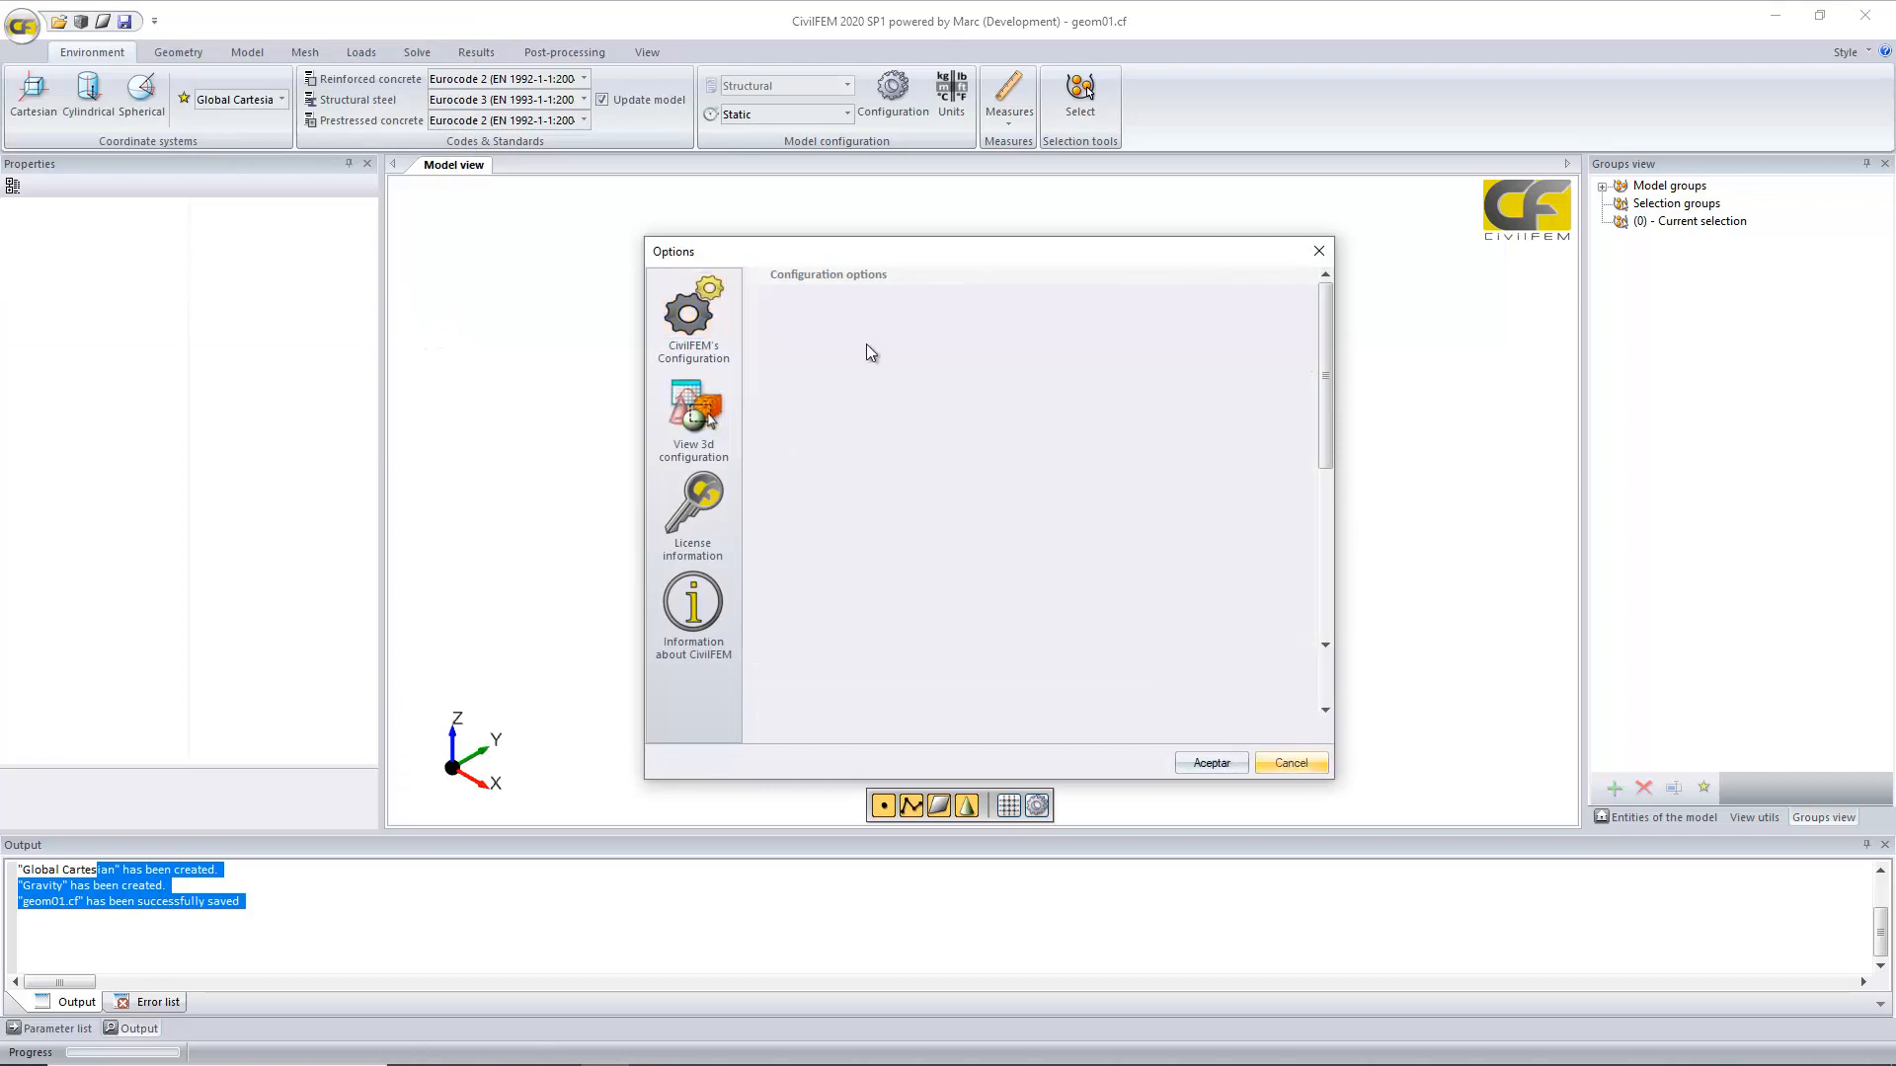
{"action": "left_click_drag", "start_coordinate": [911, 263], "coordinate": [368, 199]}
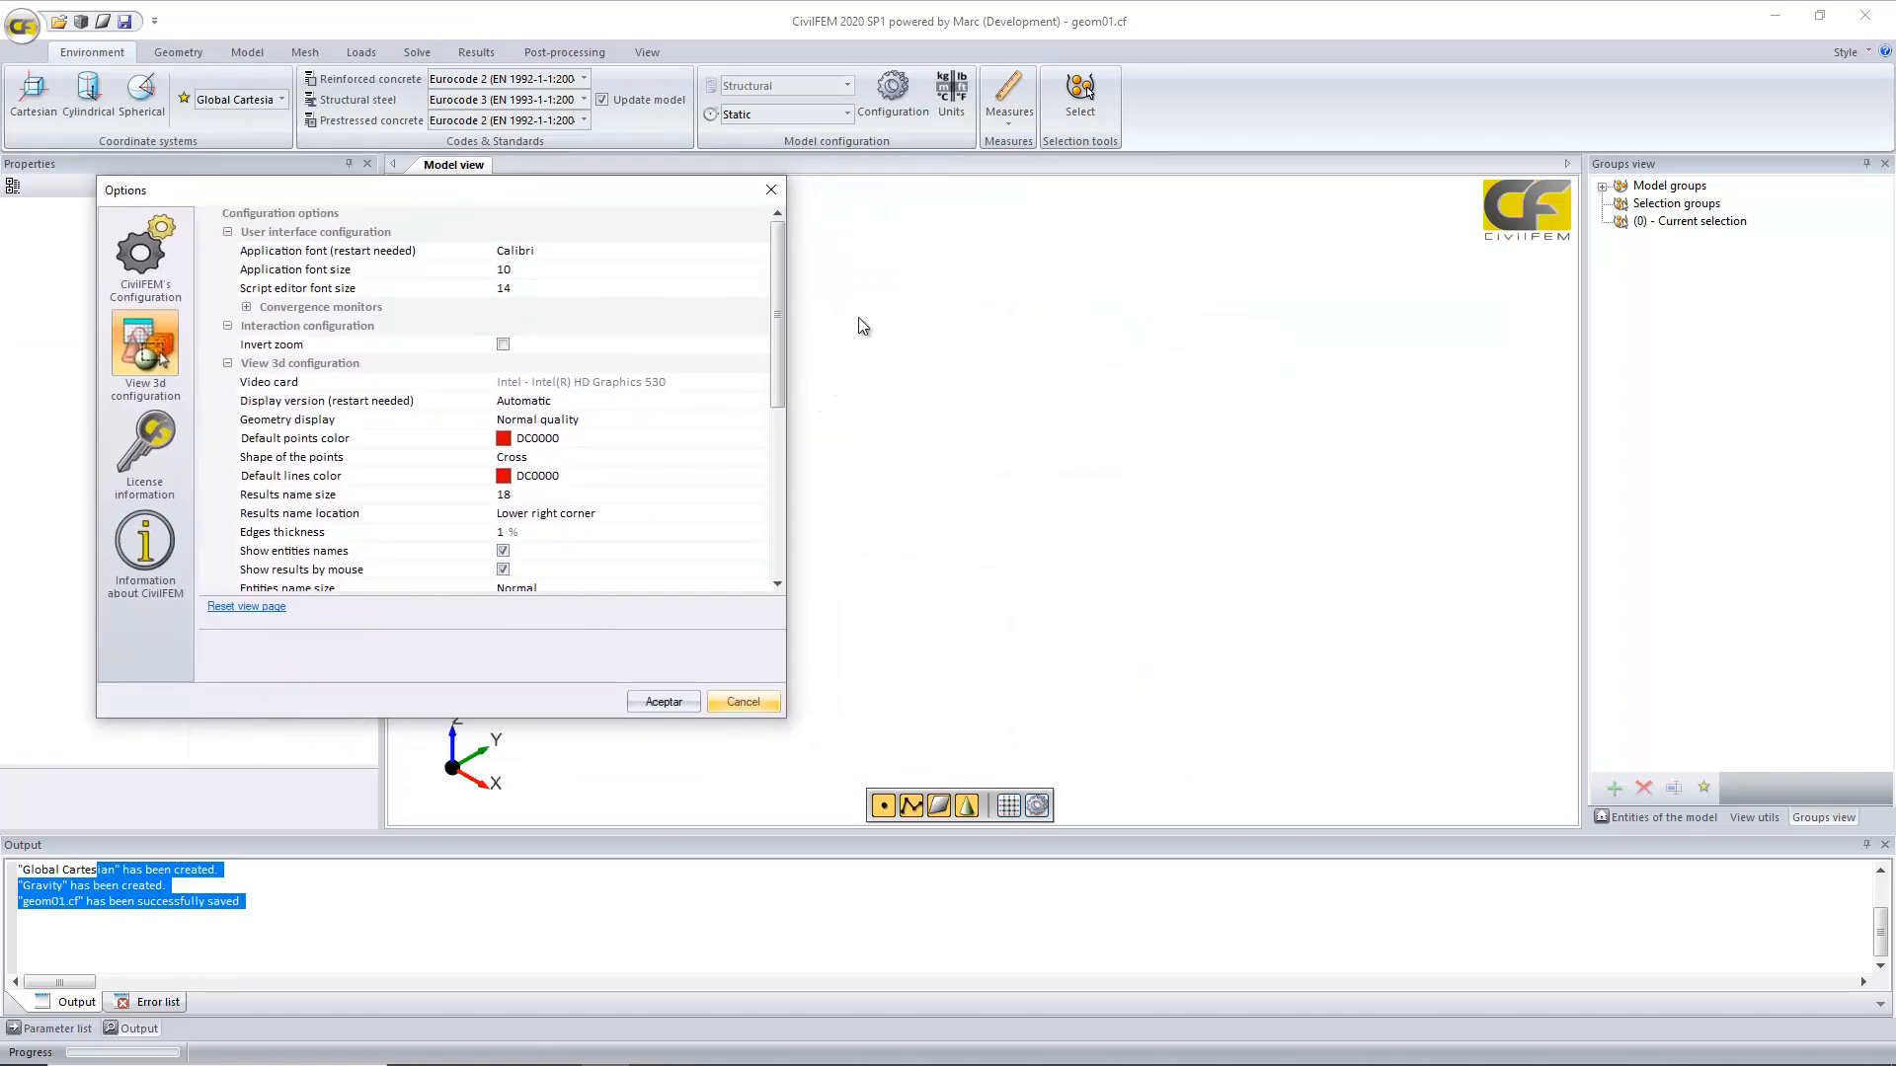
{"action": "left_click_drag", "start_coordinate": [773, 296], "coordinate": [768, 422]}
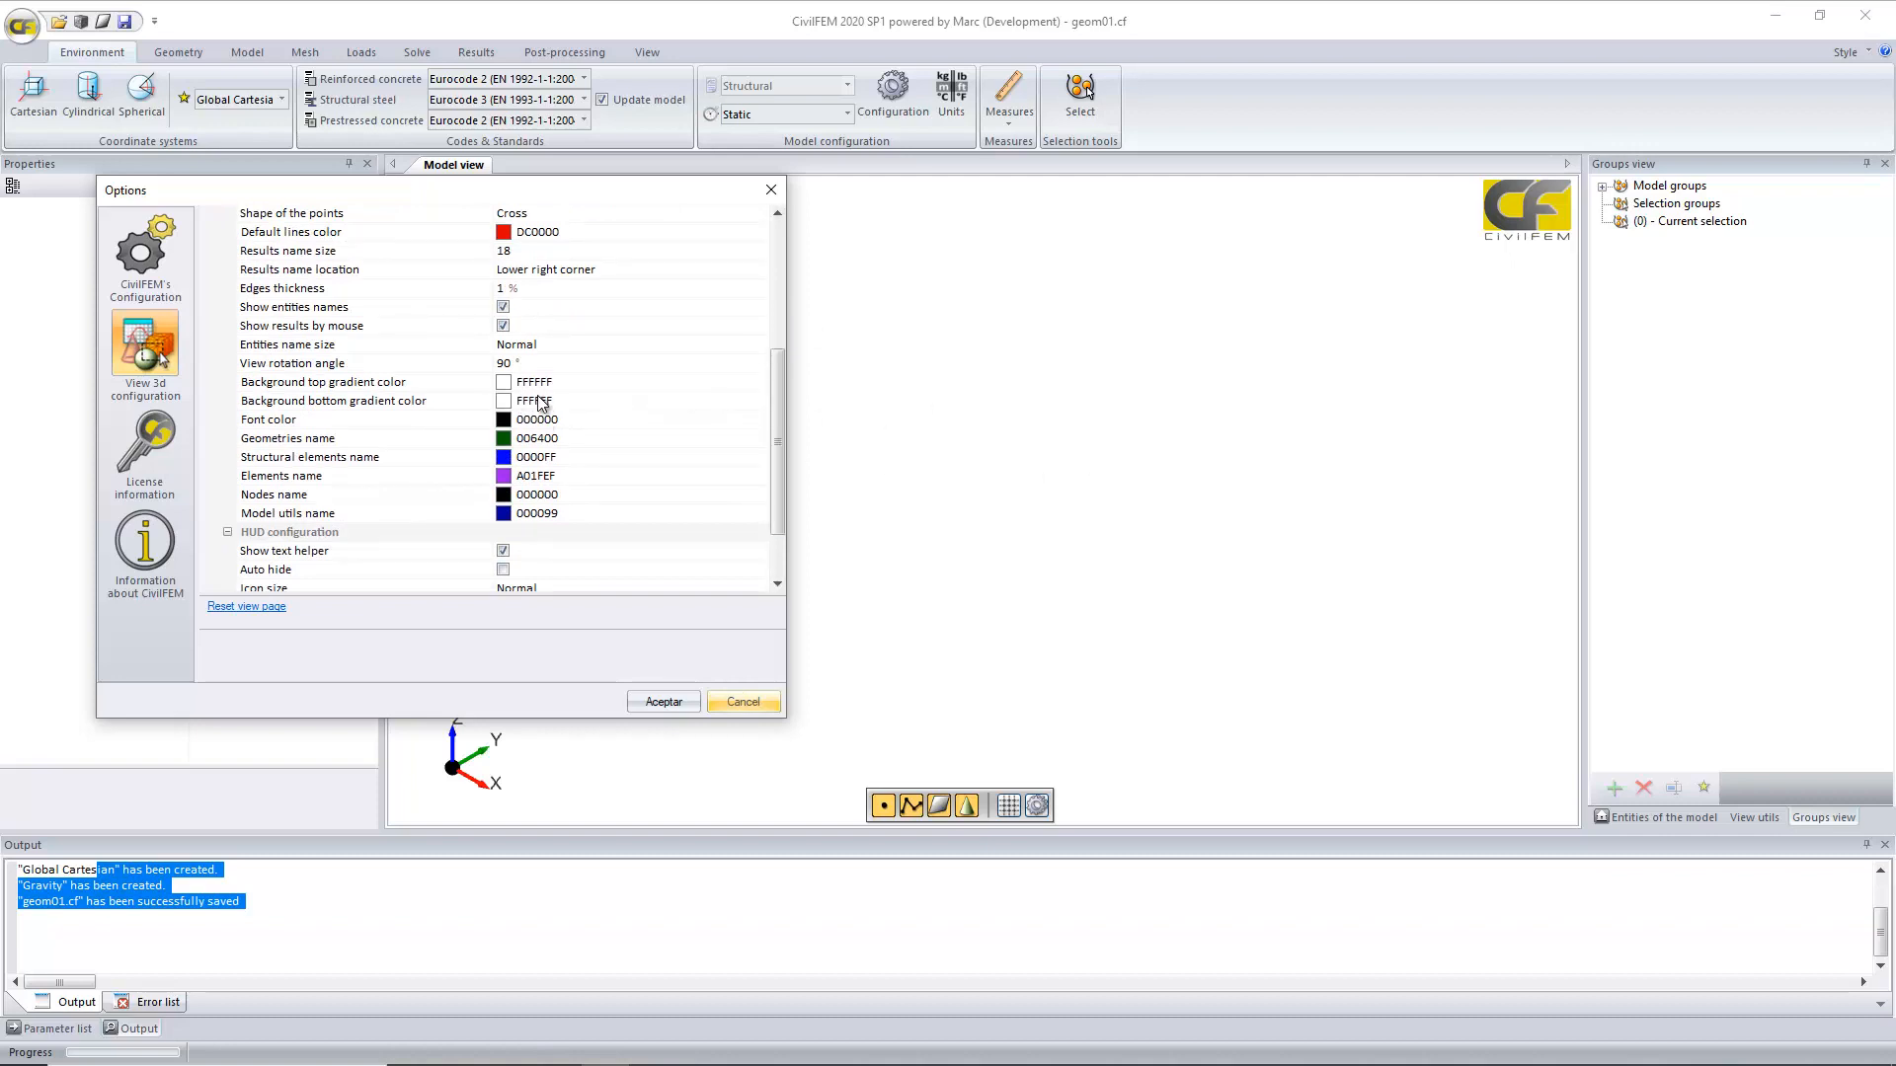
{"action": "left_click", "coordinate": [750, 401]}
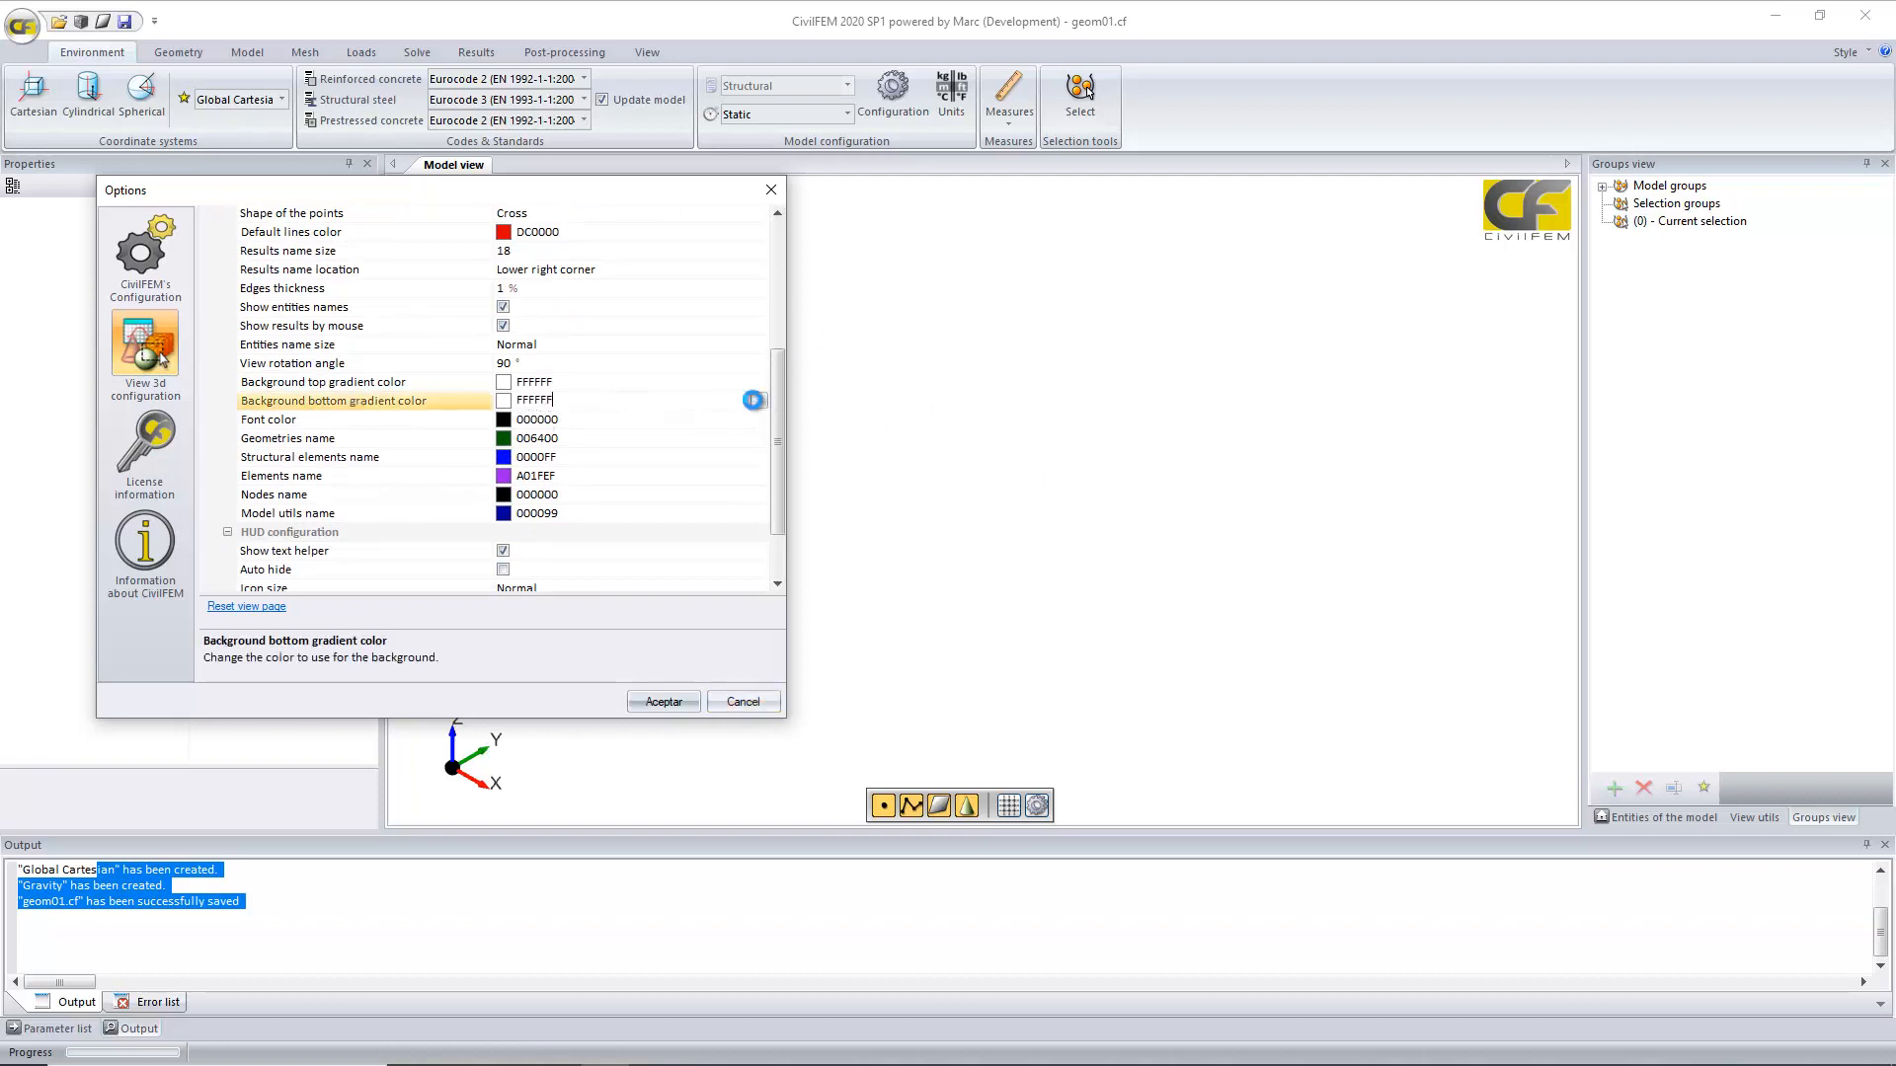
{"action": "left_click", "coordinate": [757, 400]}
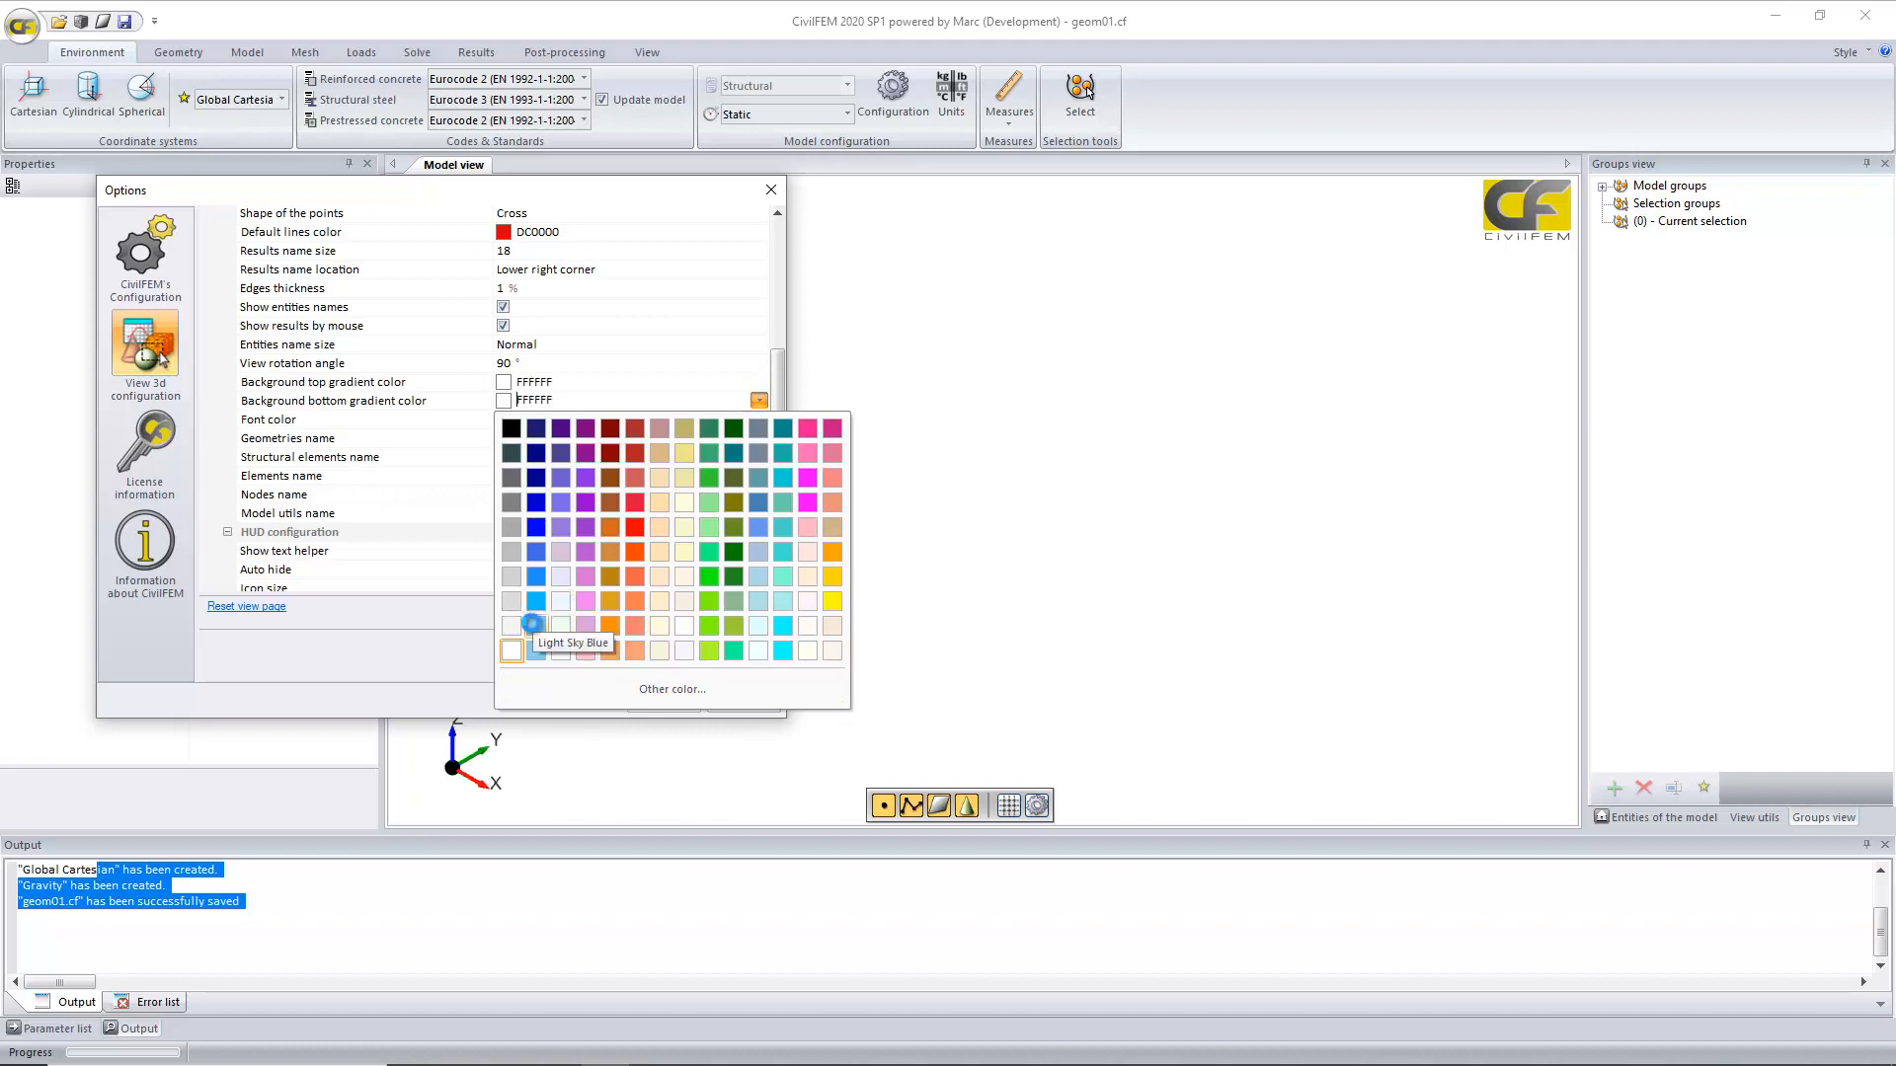
{"action": "left_click", "coordinate": [536, 625]}
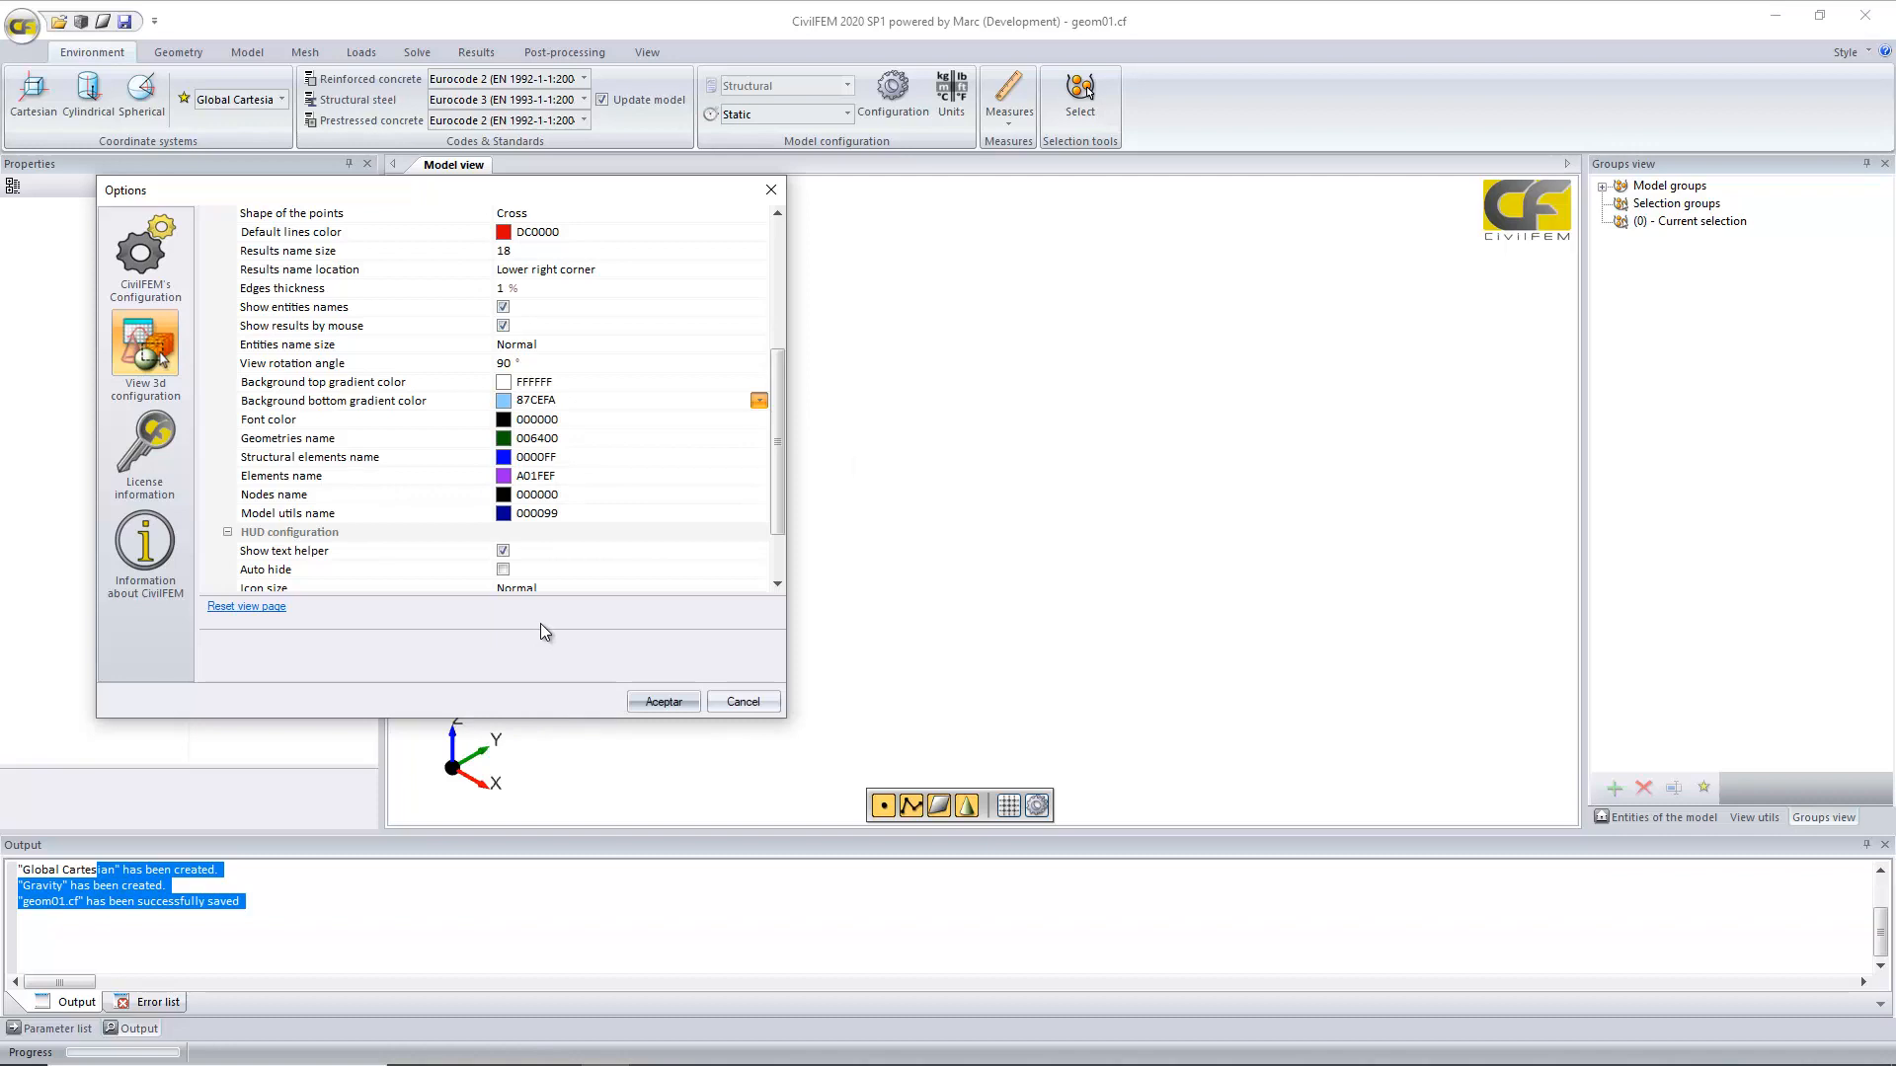
{"action": "left_click", "coordinate": [644, 701]}
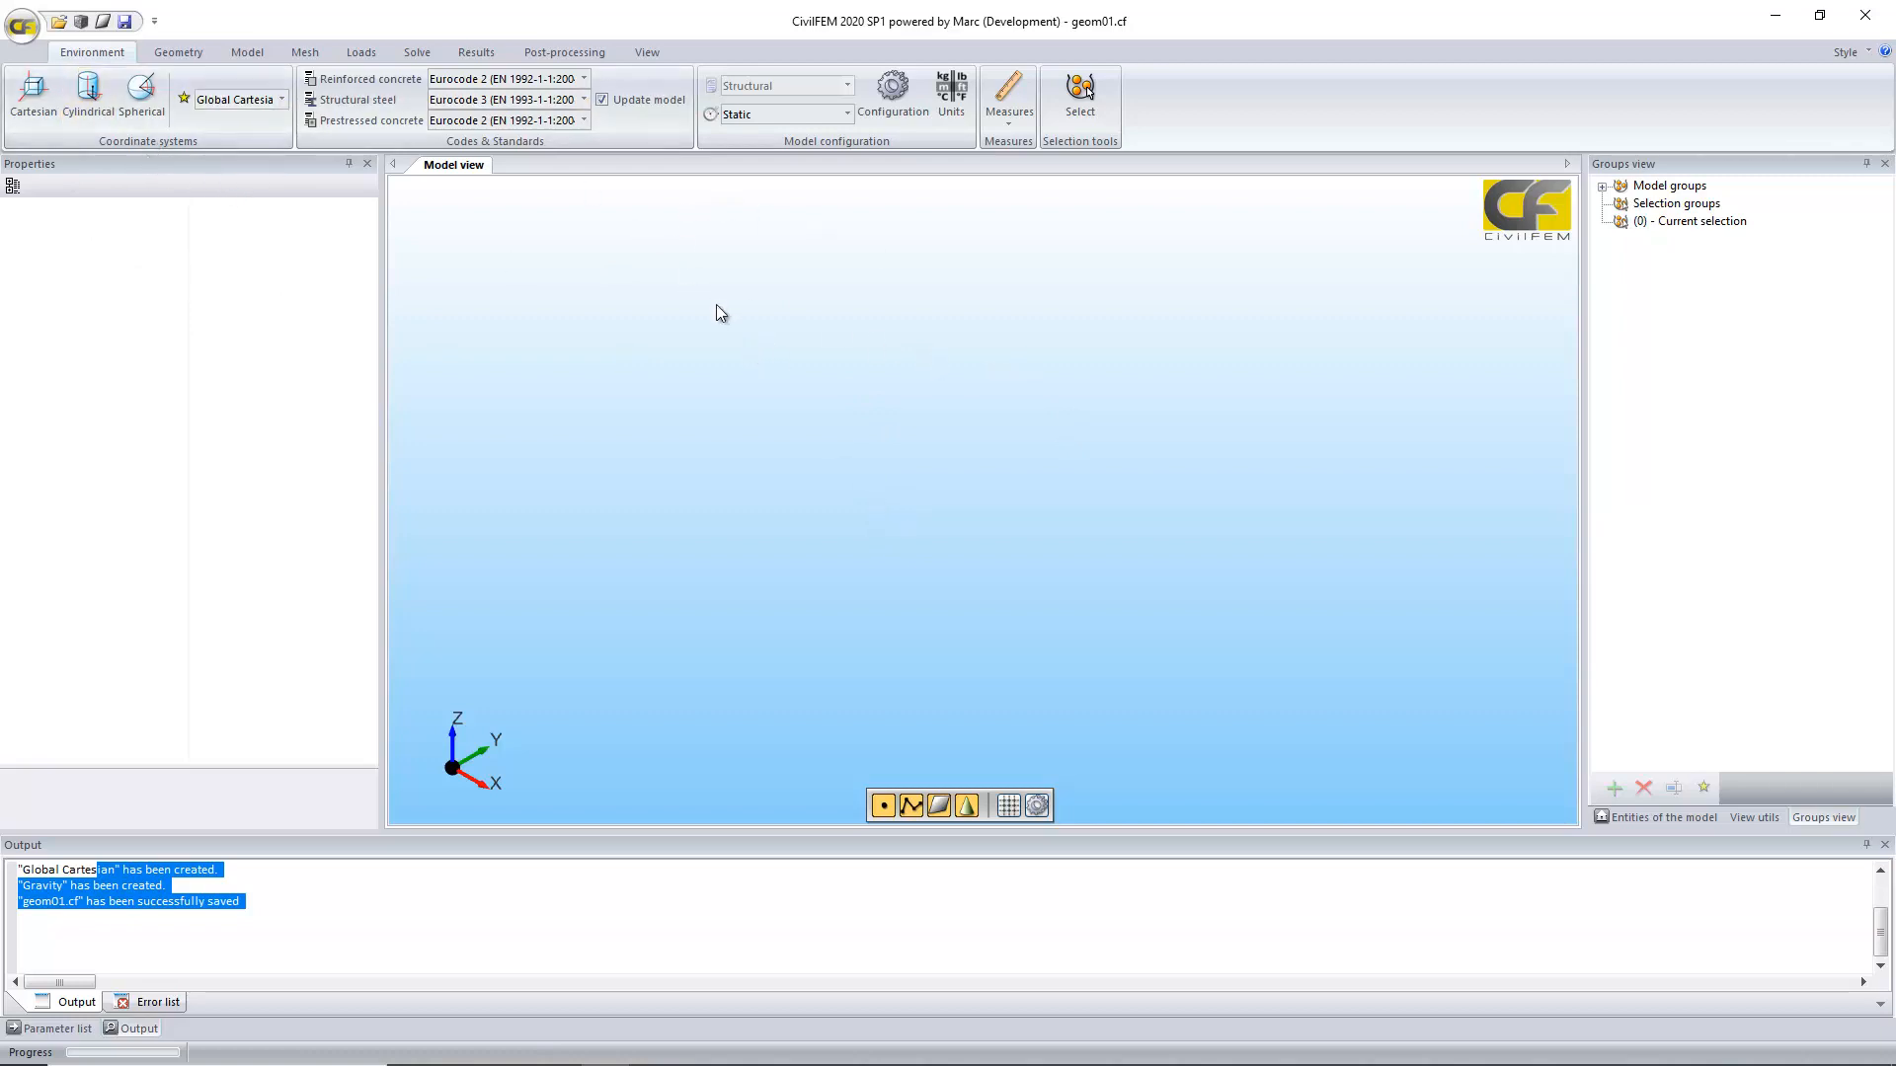
Step: Show the Entities of the model window, and turn the HUD toolbar off and back on
{"action": "left_click", "coordinate": [1649, 815]}
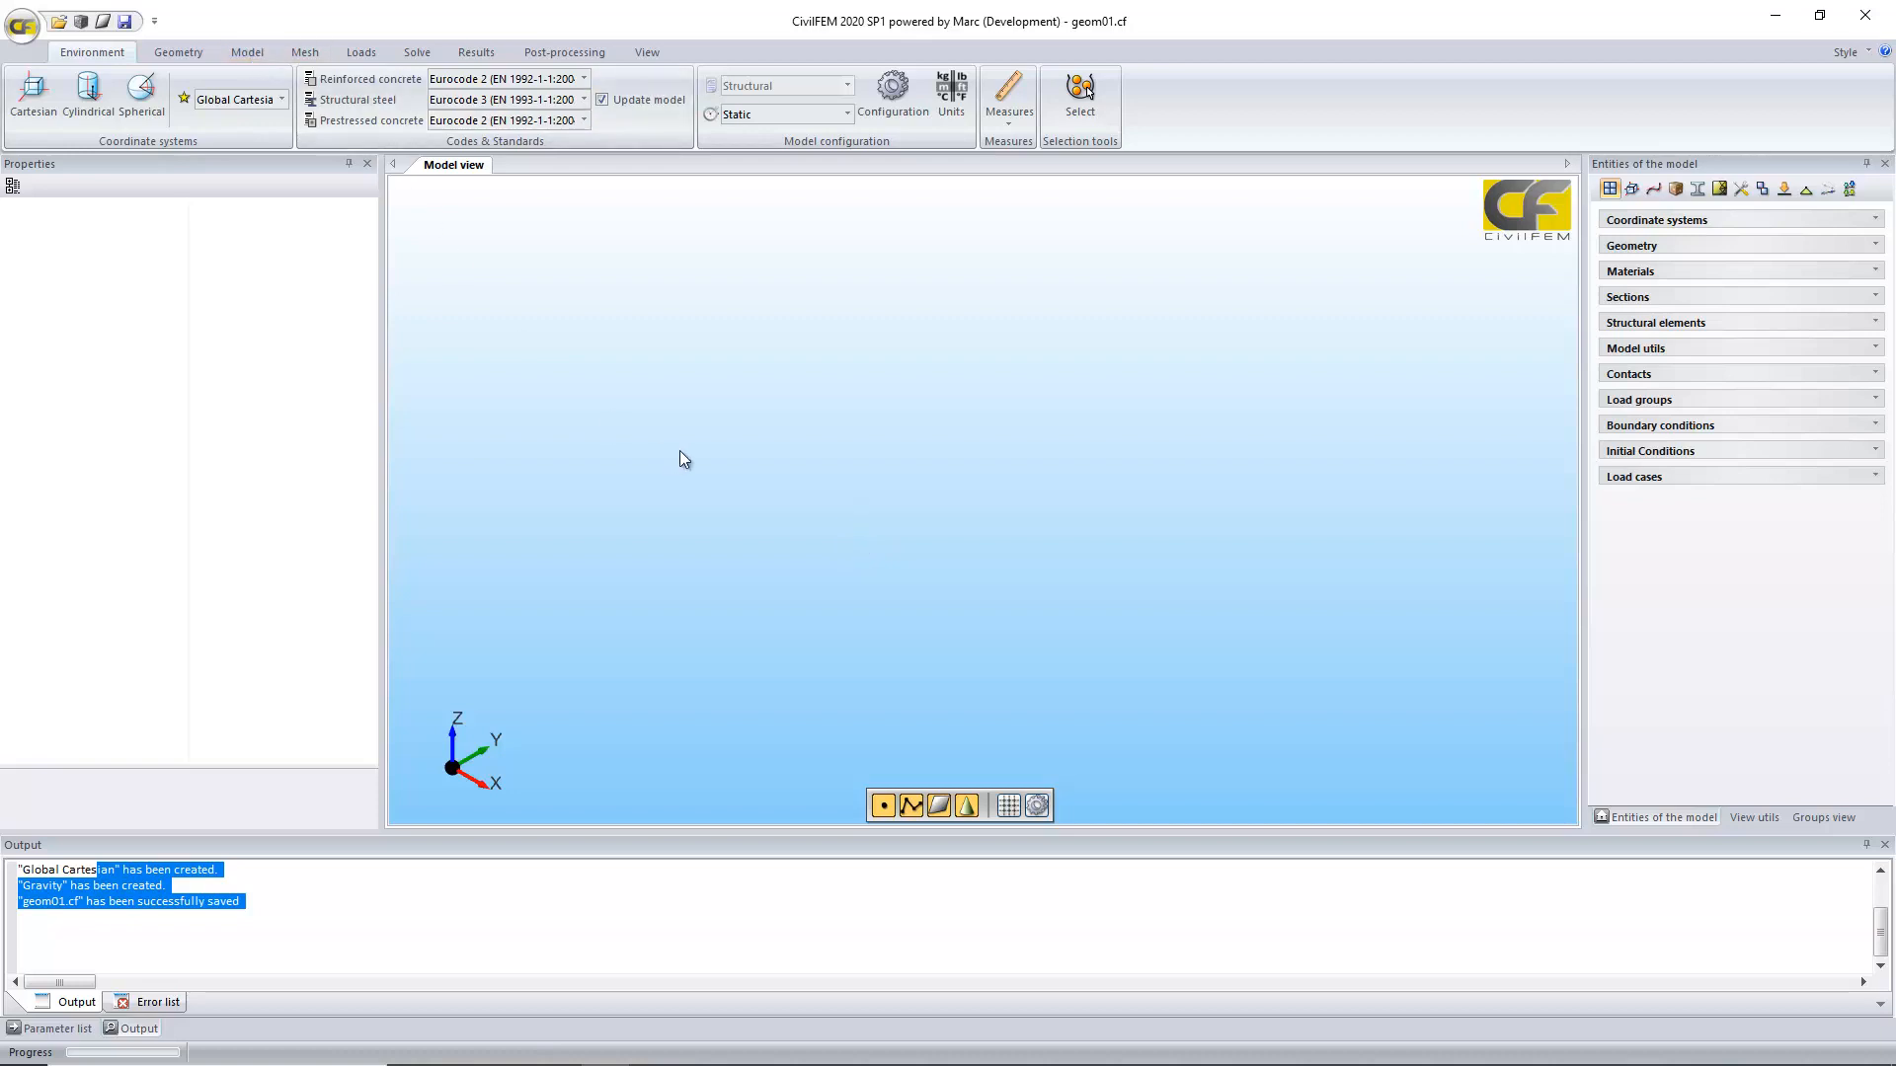
{"action": "left_click", "coordinate": [173, 52]}
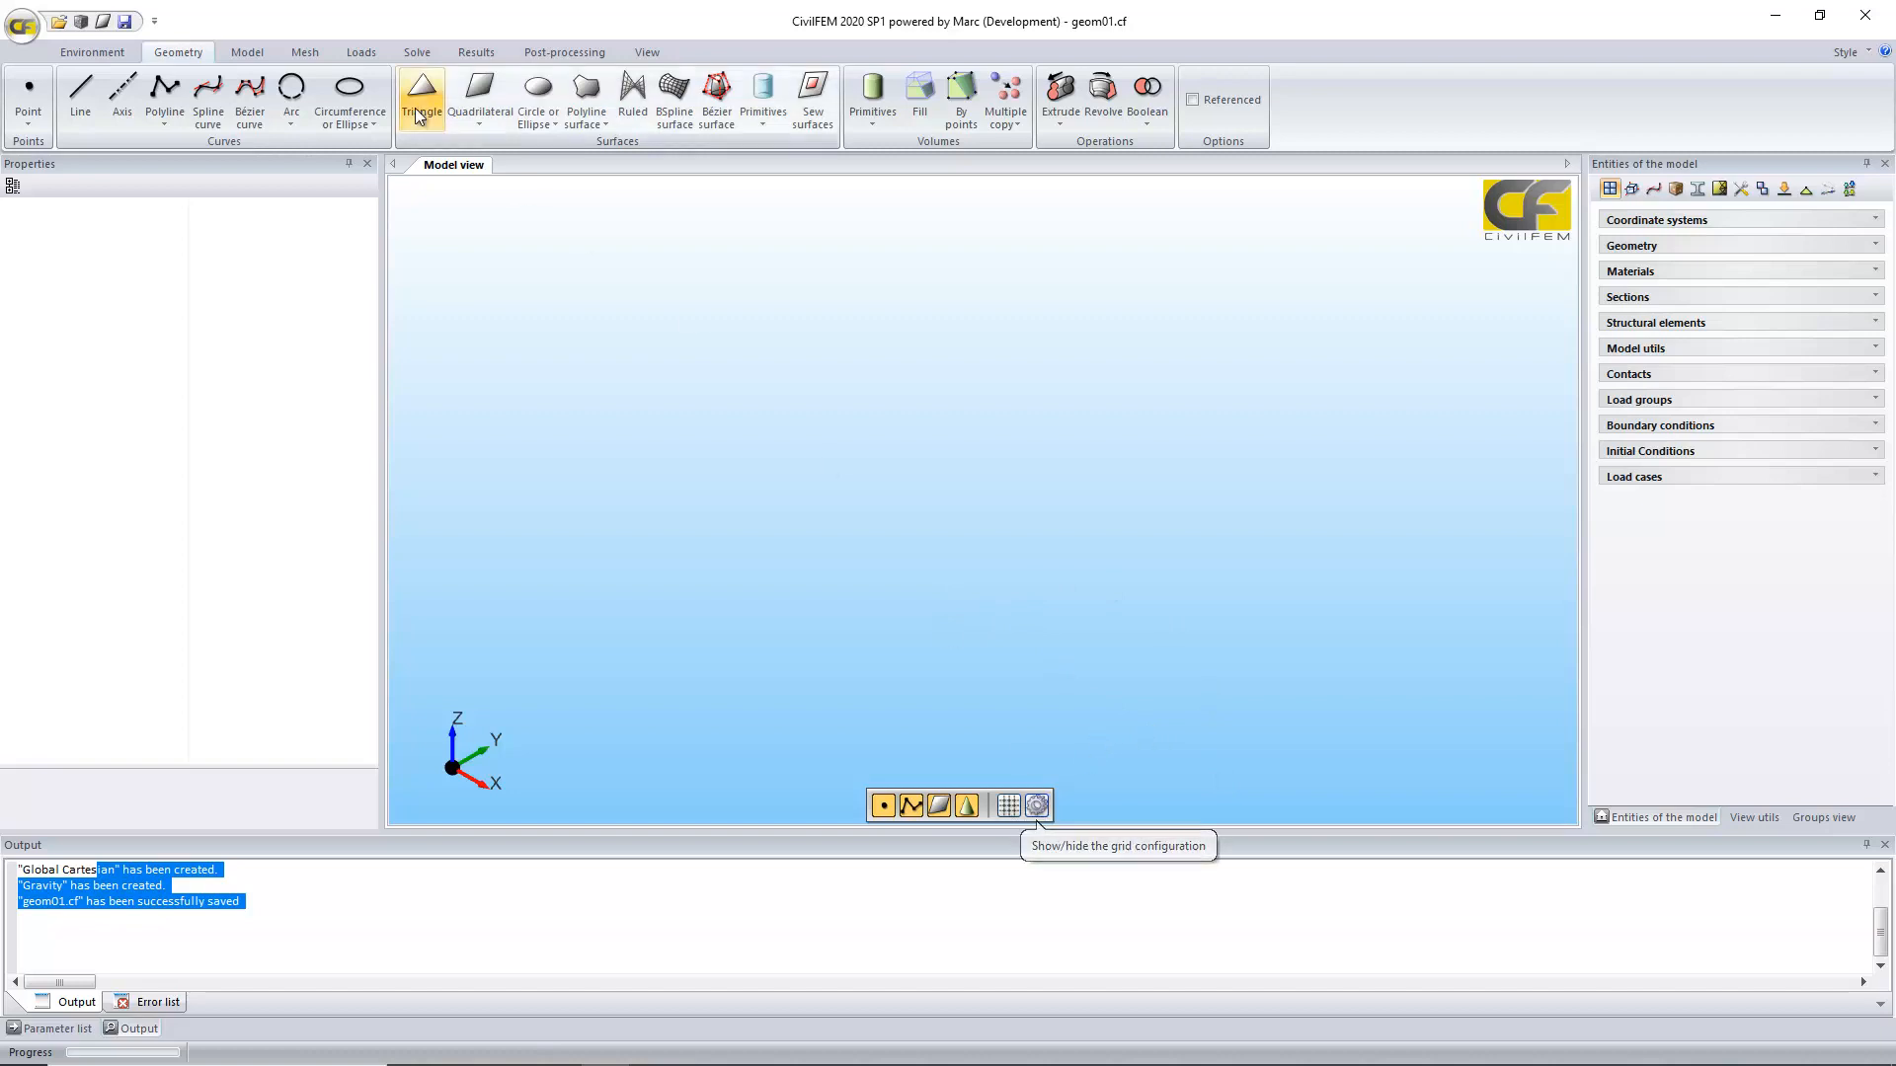
{"action": "left_click", "coordinate": [642, 54]}
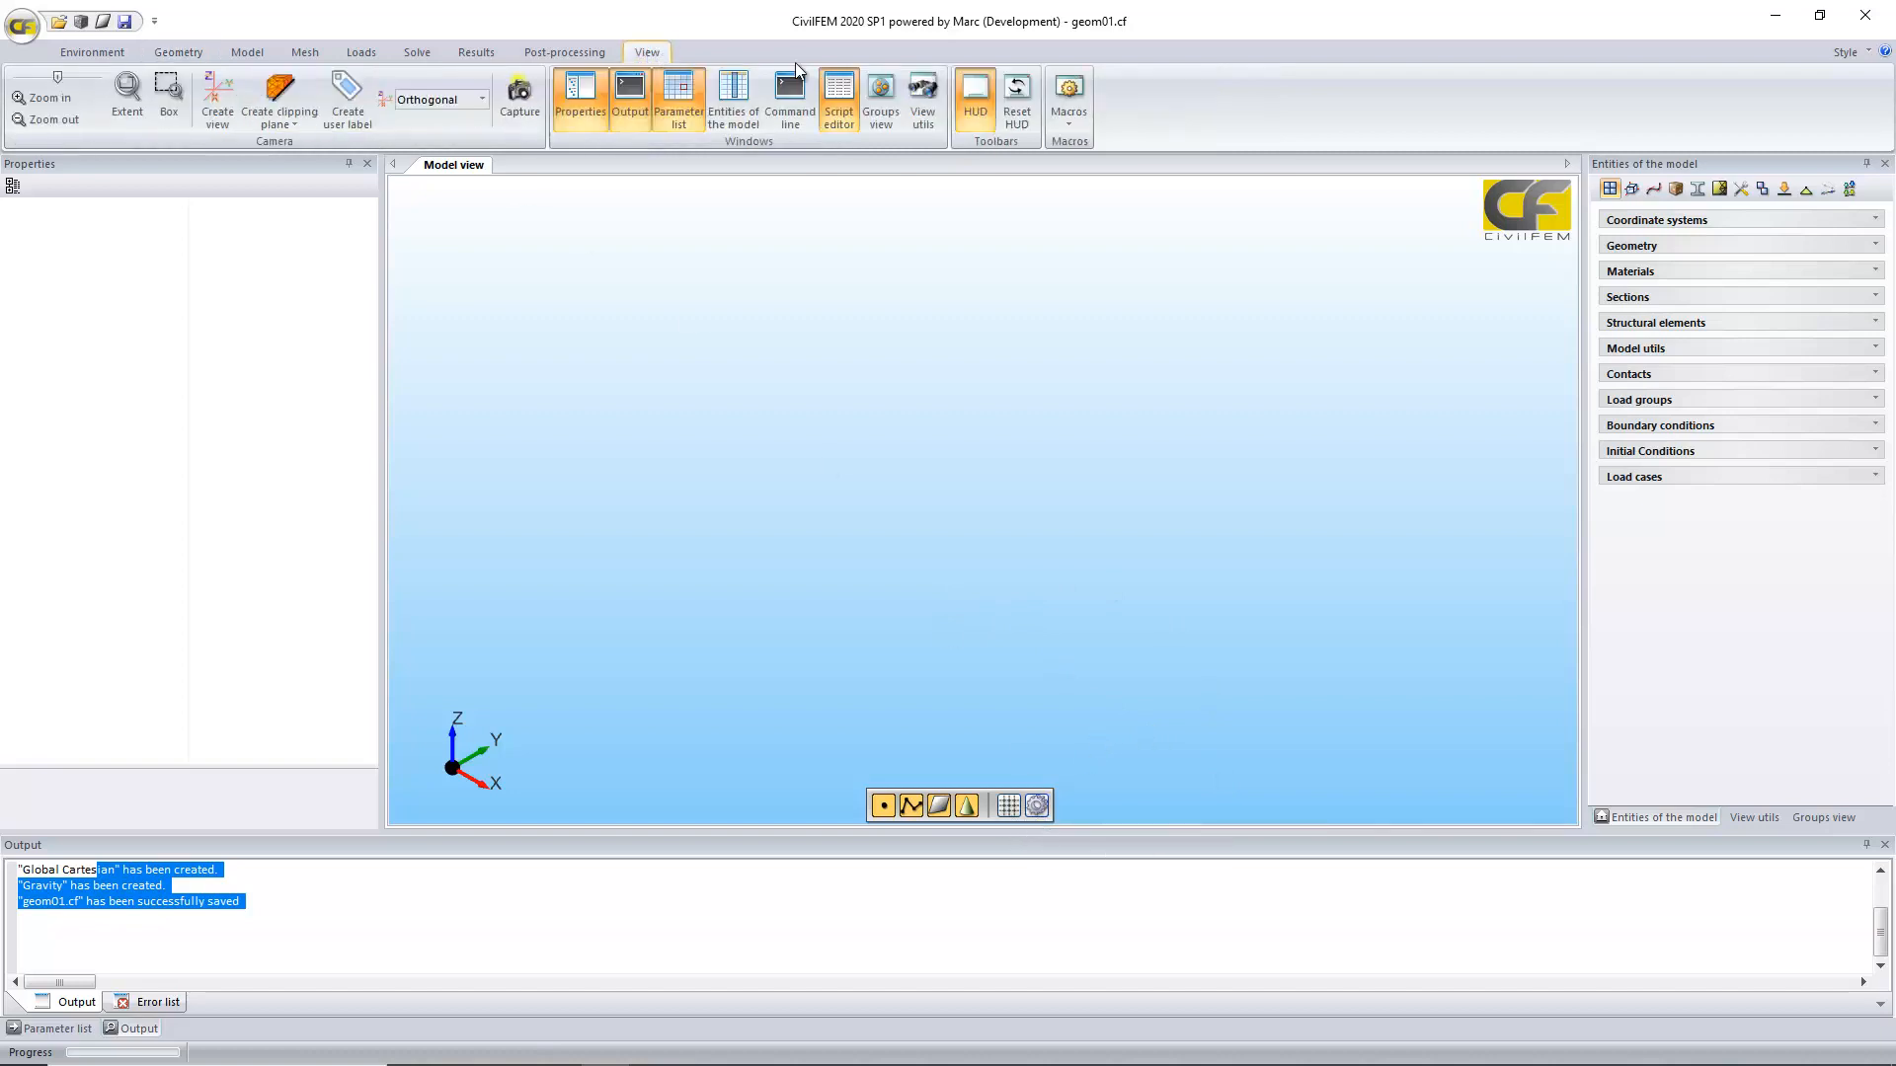
{"action": "left_click", "coordinate": [970, 120]}
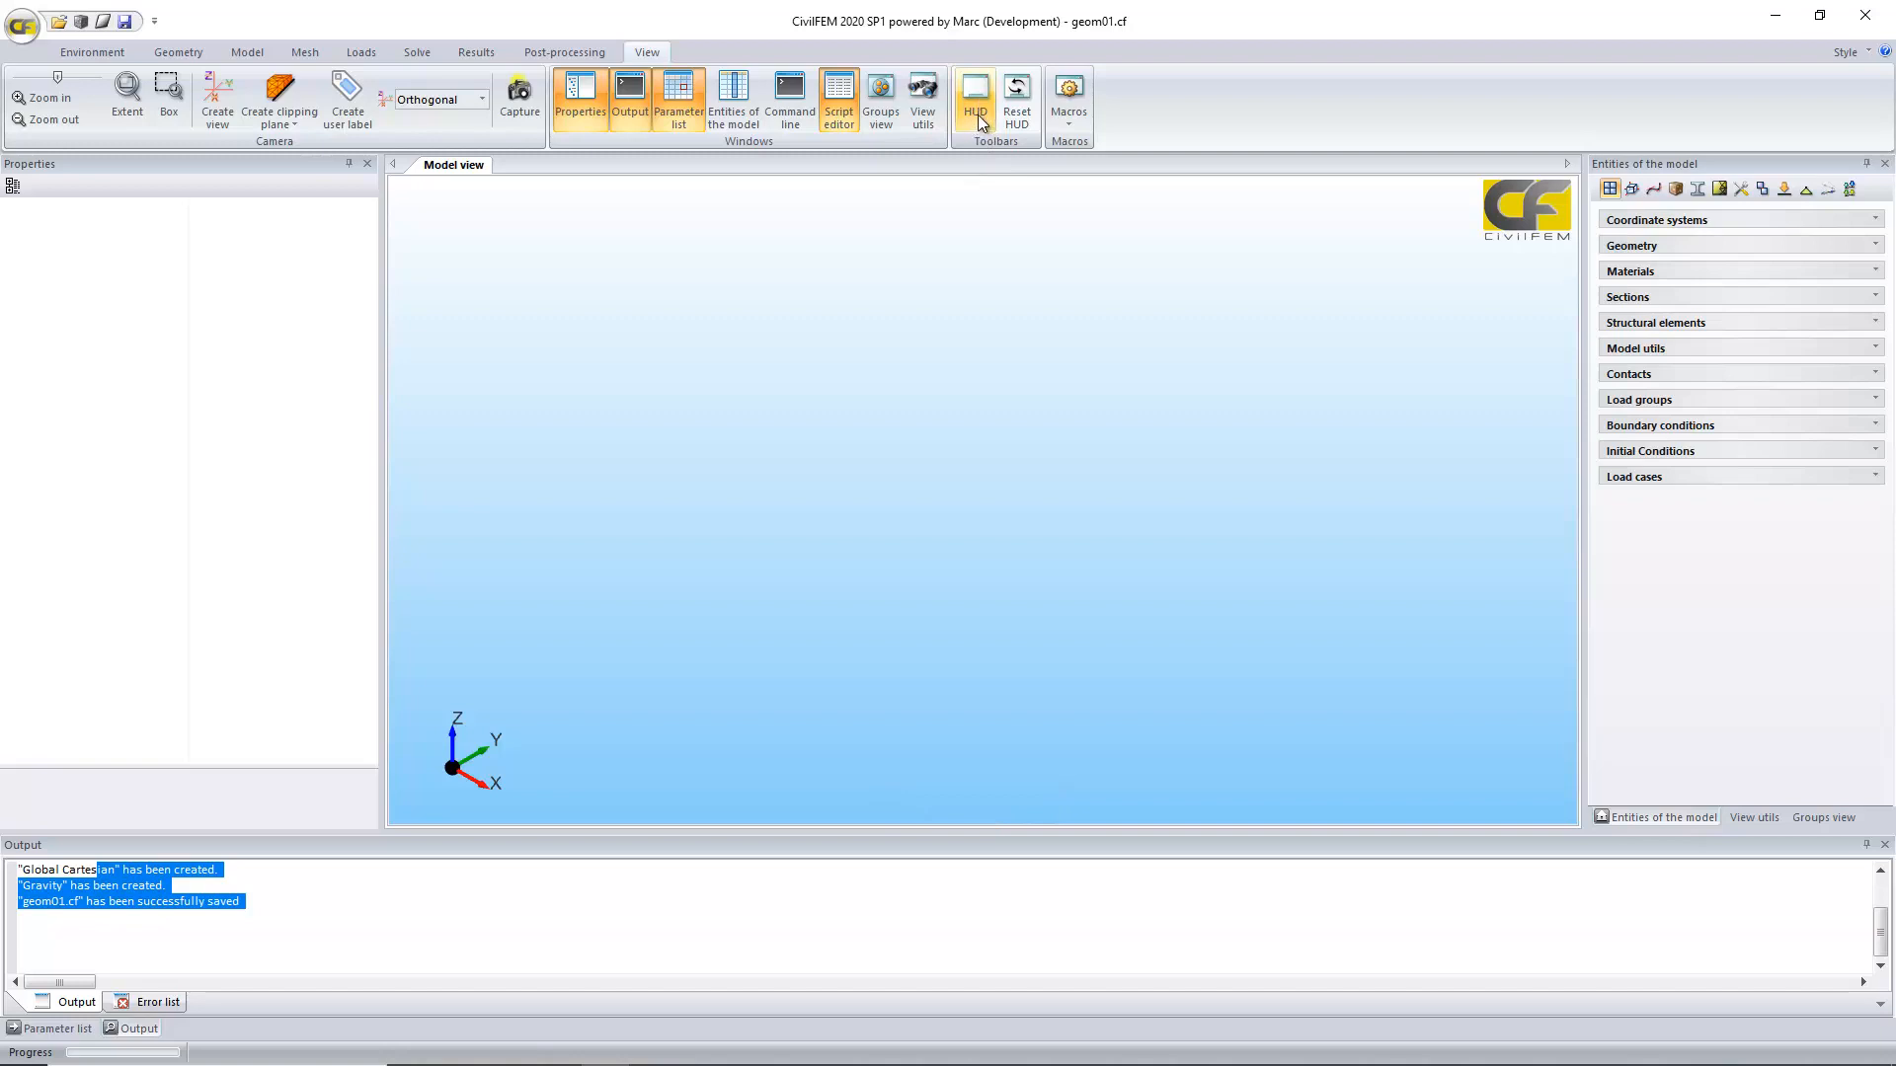
{"action": "left_click", "coordinate": [978, 116]}
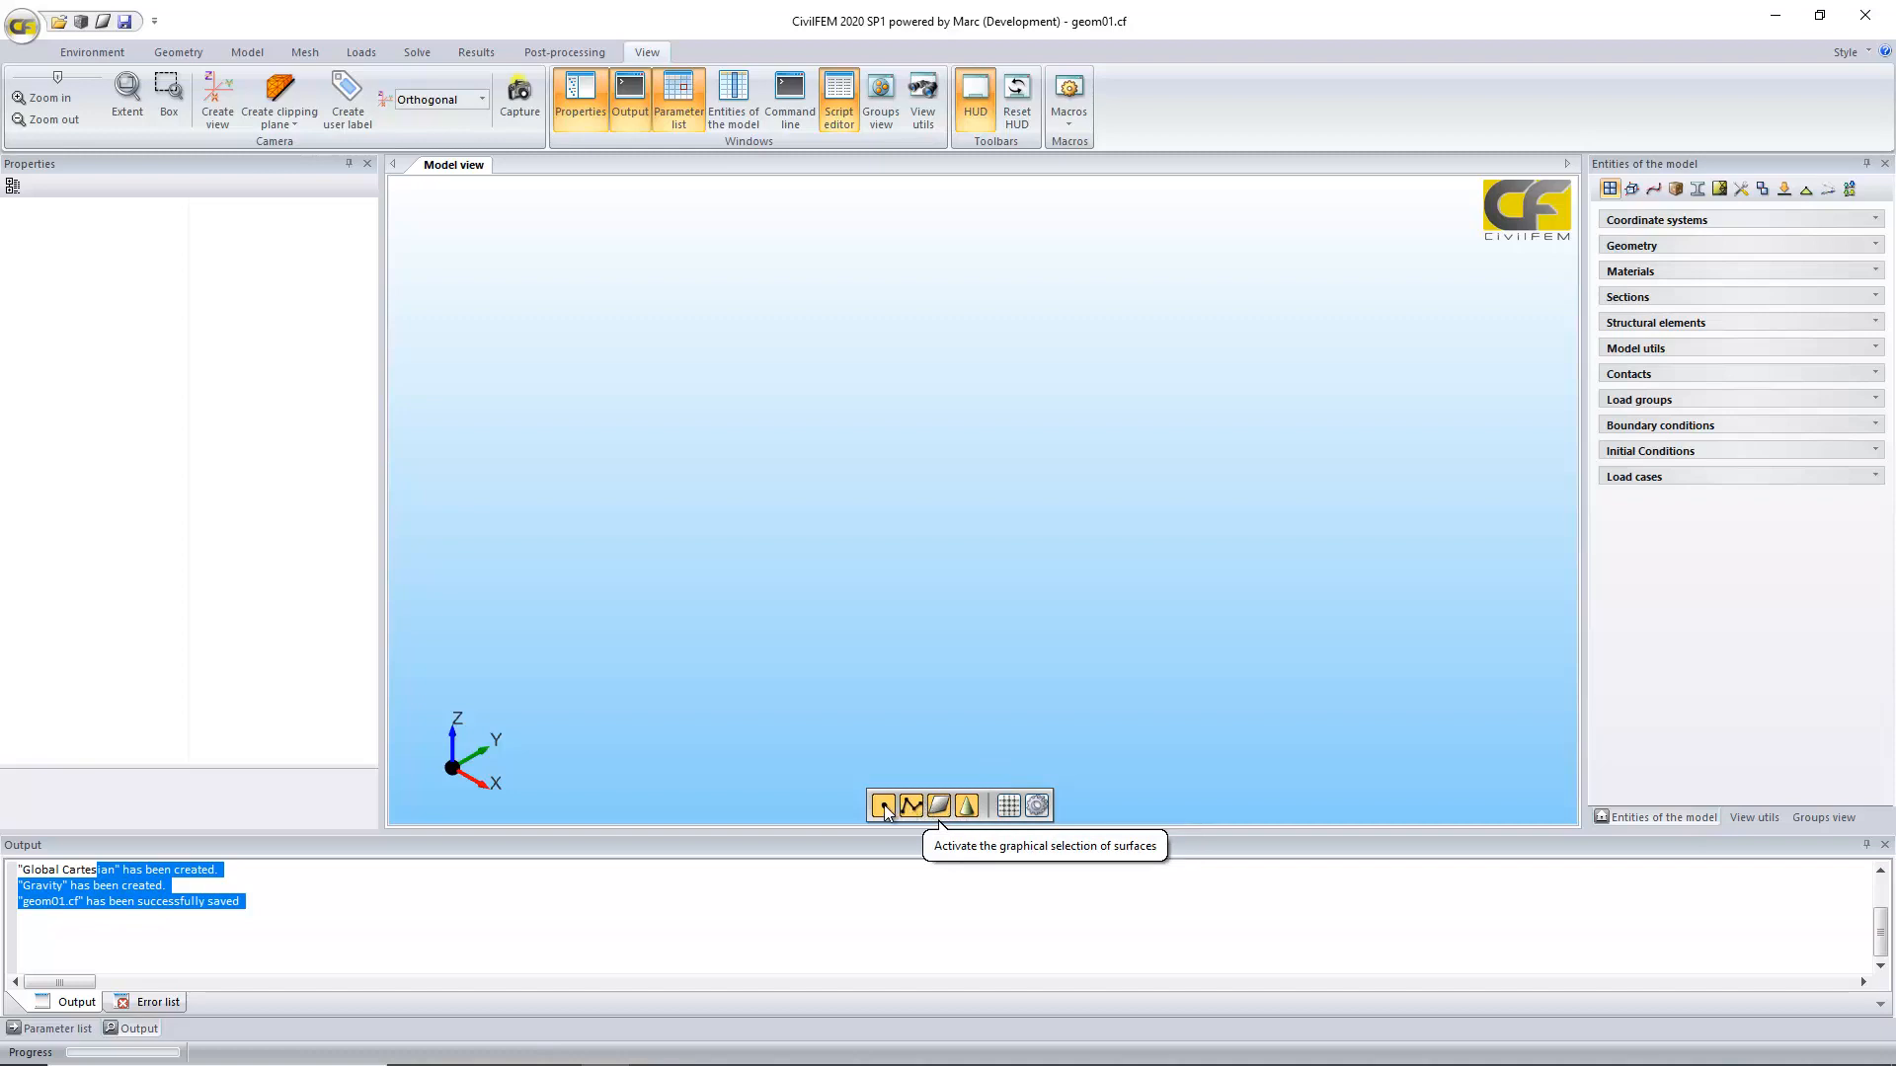
Step: Show the grid in the model view and look at it up close
{"action": "left_click", "coordinate": [1007, 808]}
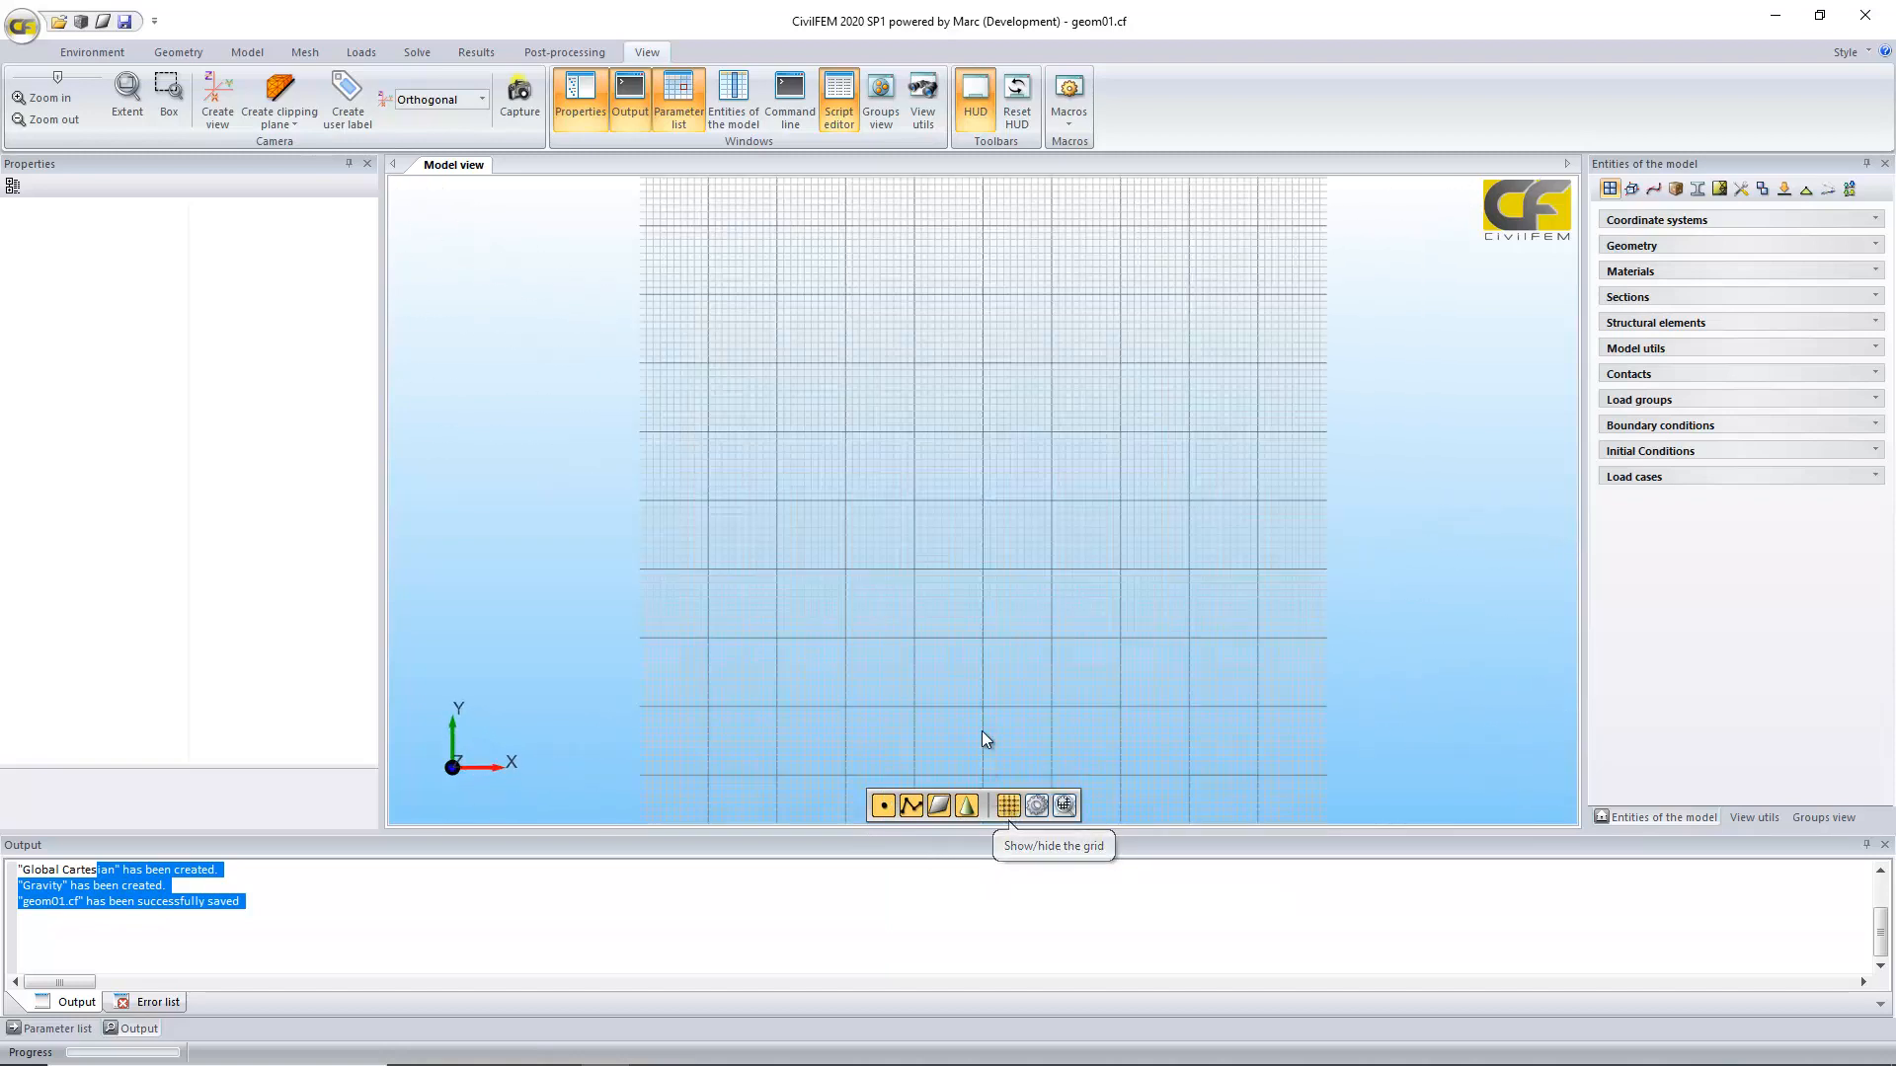
{"action": "scroll", "coordinate": [946, 417], "scroll_direction": "up", "scroll_amount": 3}
{"action": "scroll", "coordinate": [942, 441], "scroll_direction": "up", "scroll_amount": 3}
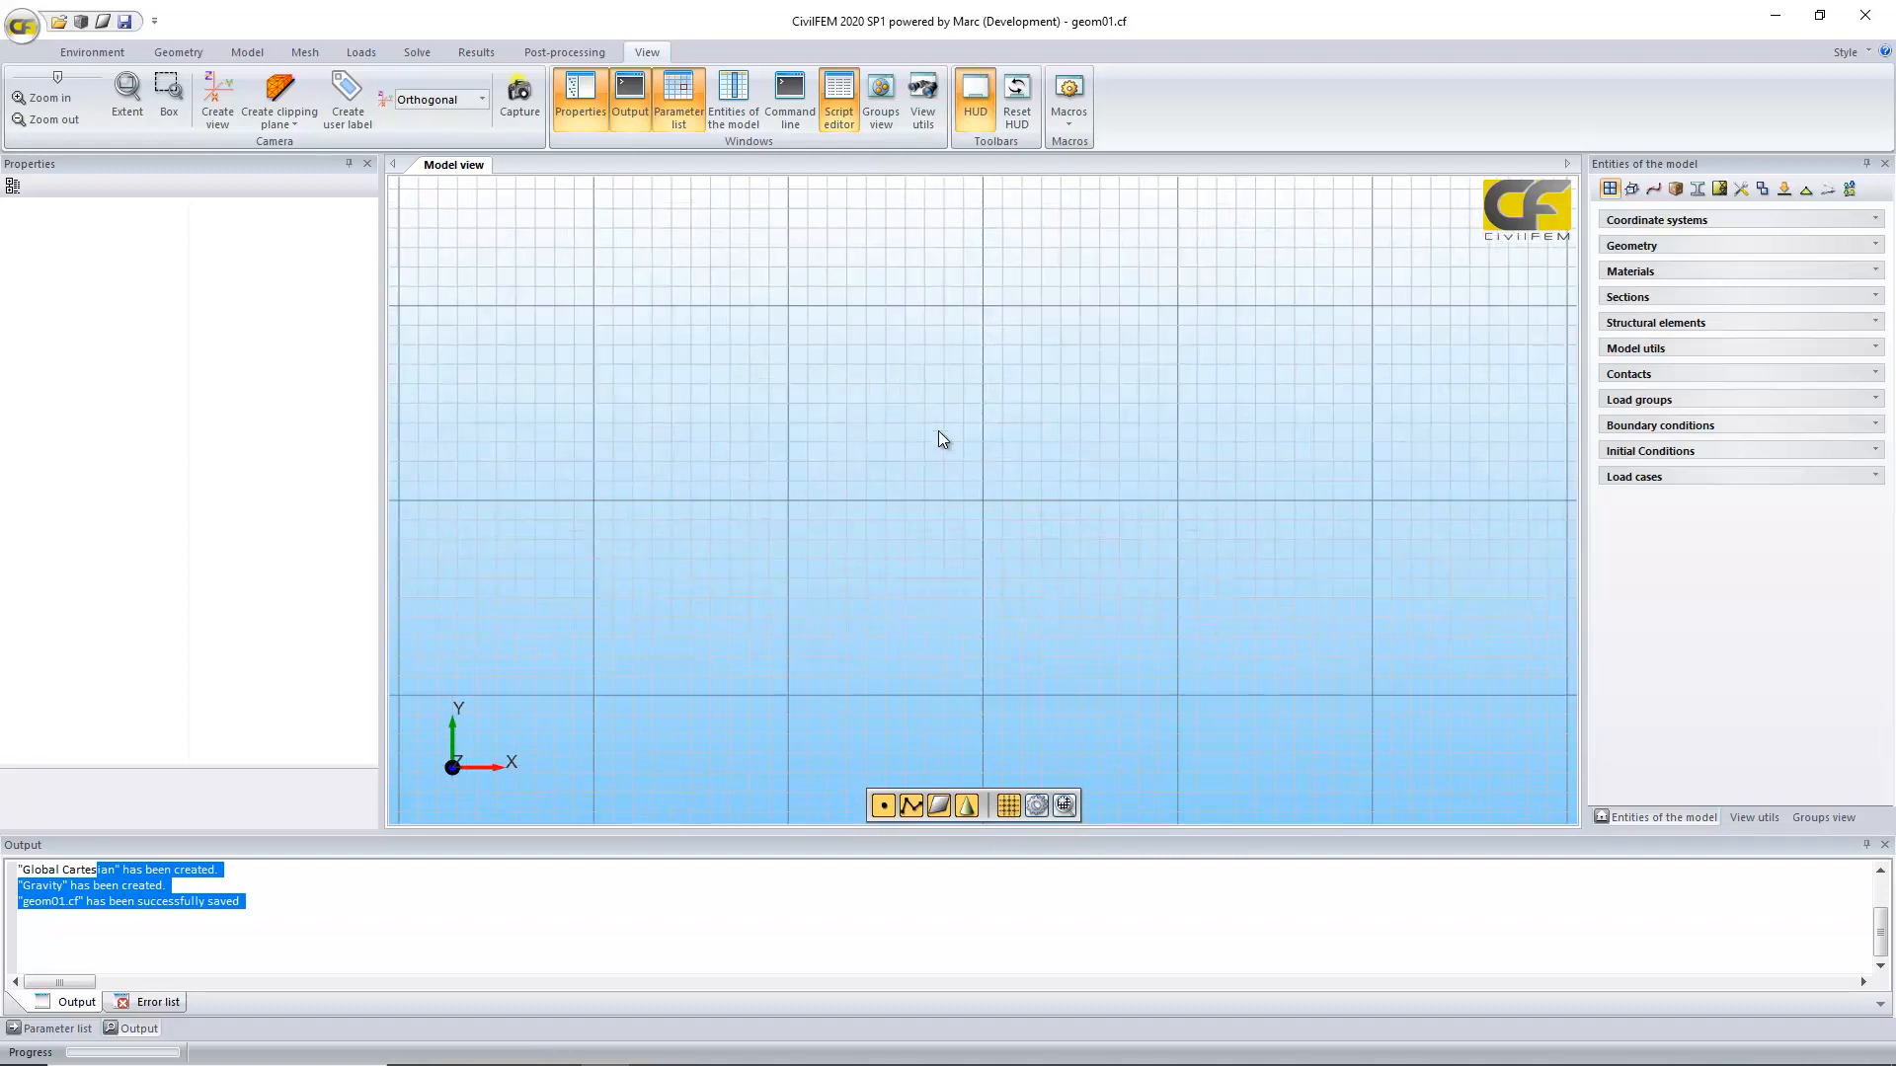
{"action": "scroll", "coordinate": [940, 428], "scroll_direction": "up", "scroll_amount": 2}
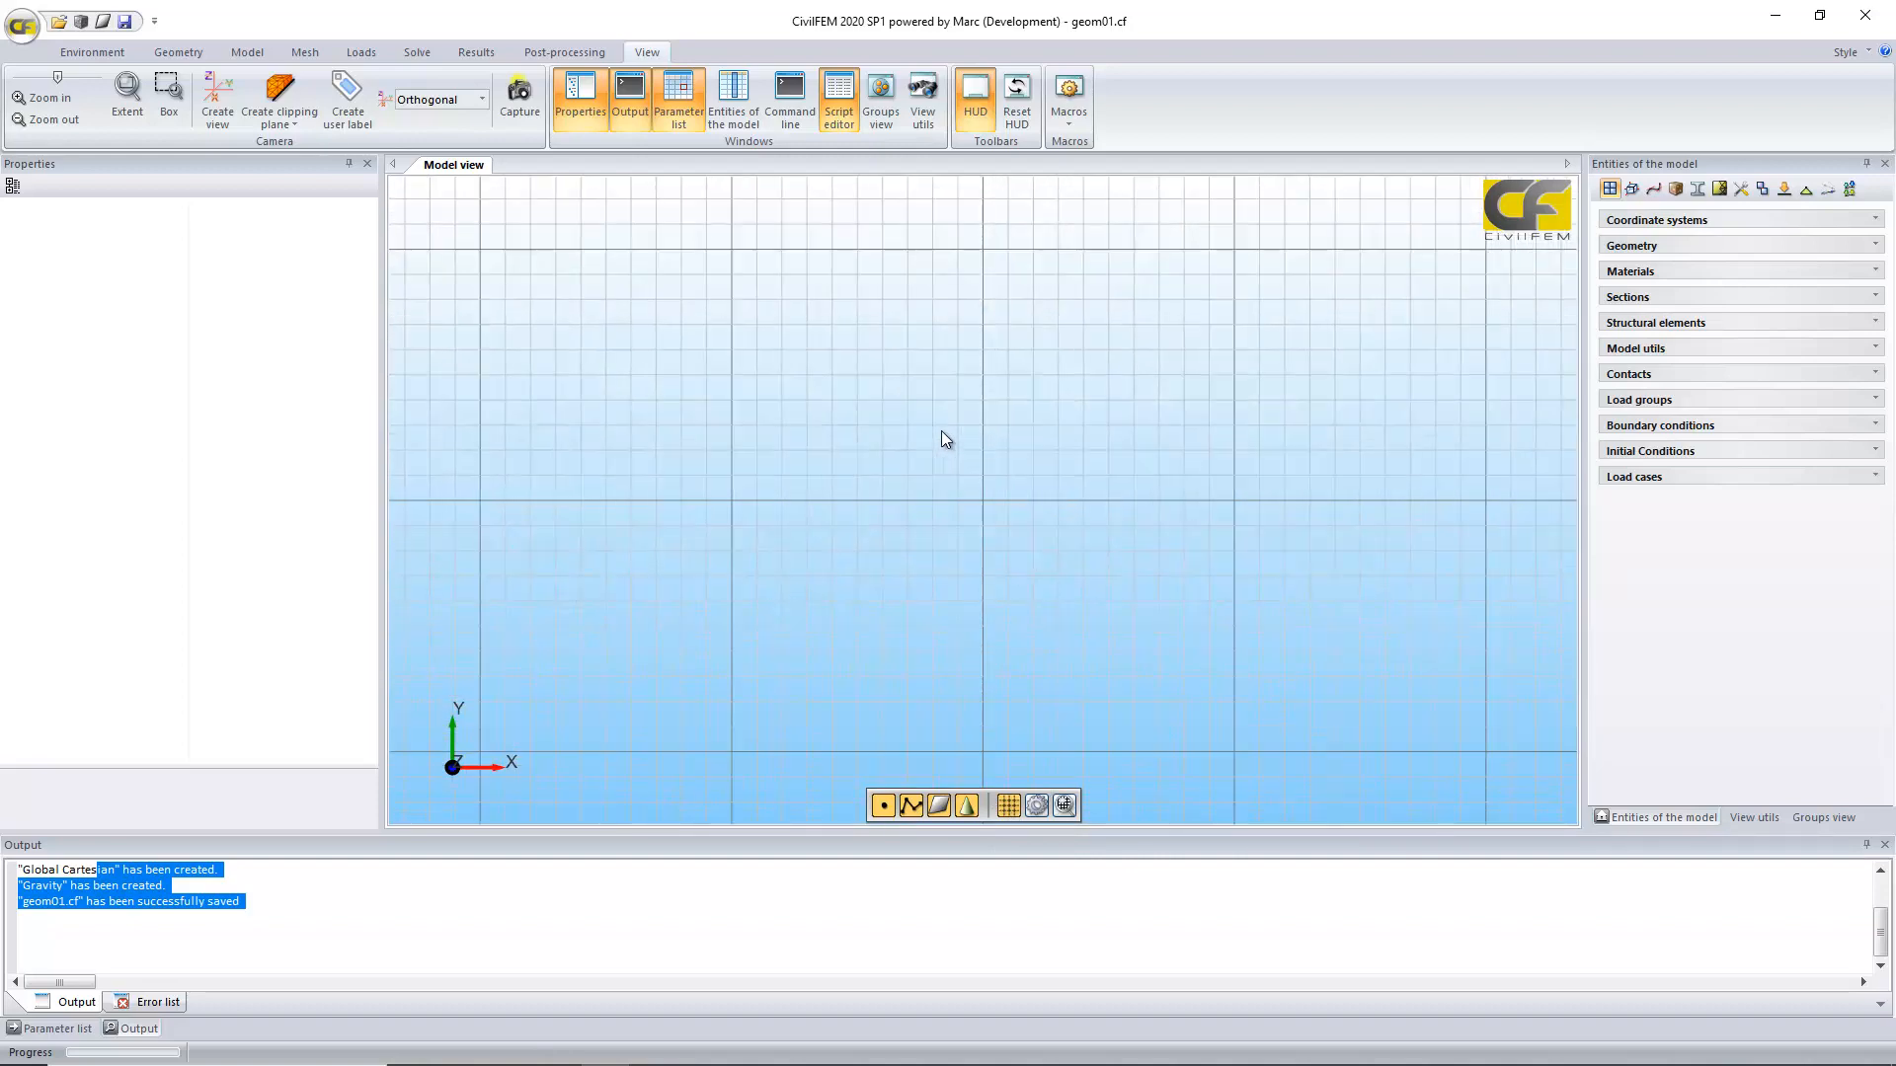
Step: Show the grid configuration and set the rectangular grid's size to [30, 300] m
{"action": "left_click", "coordinate": [1038, 809]}
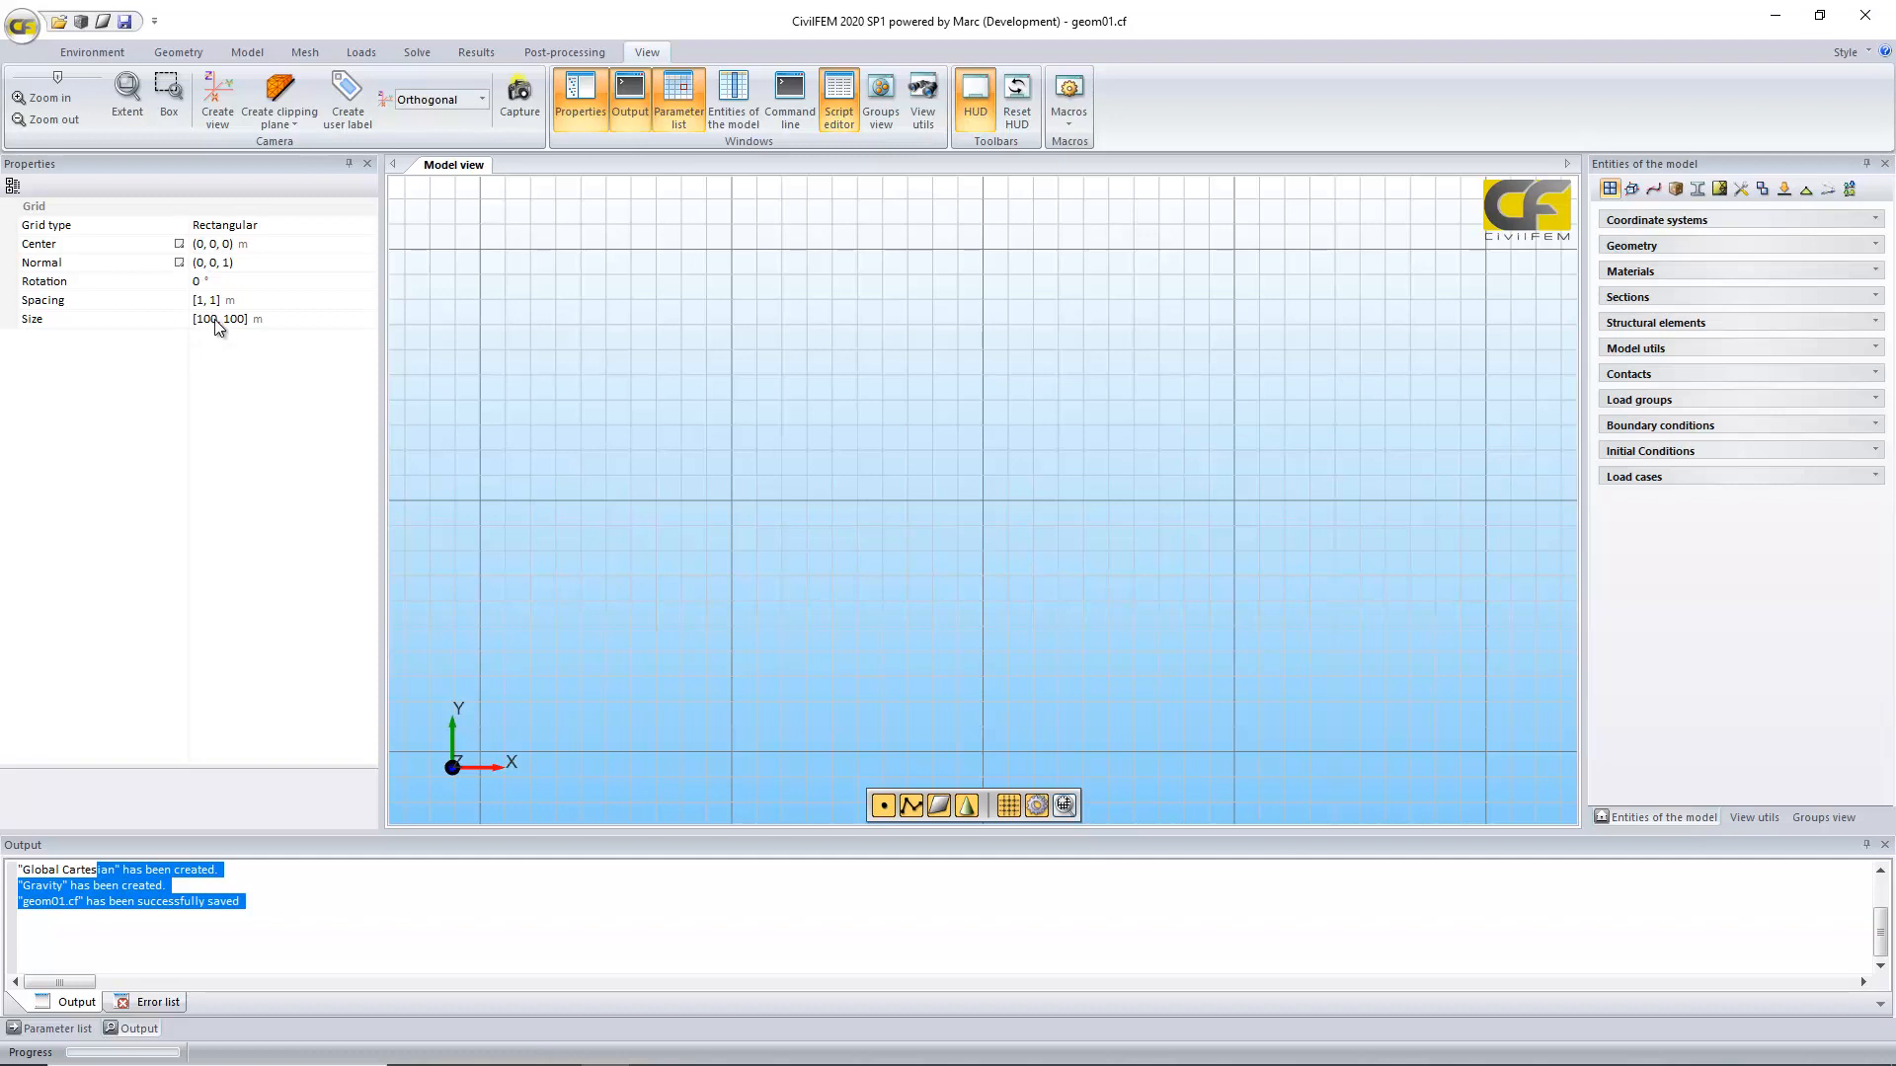
{"action": "left_click", "coordinate": [217, 320]}
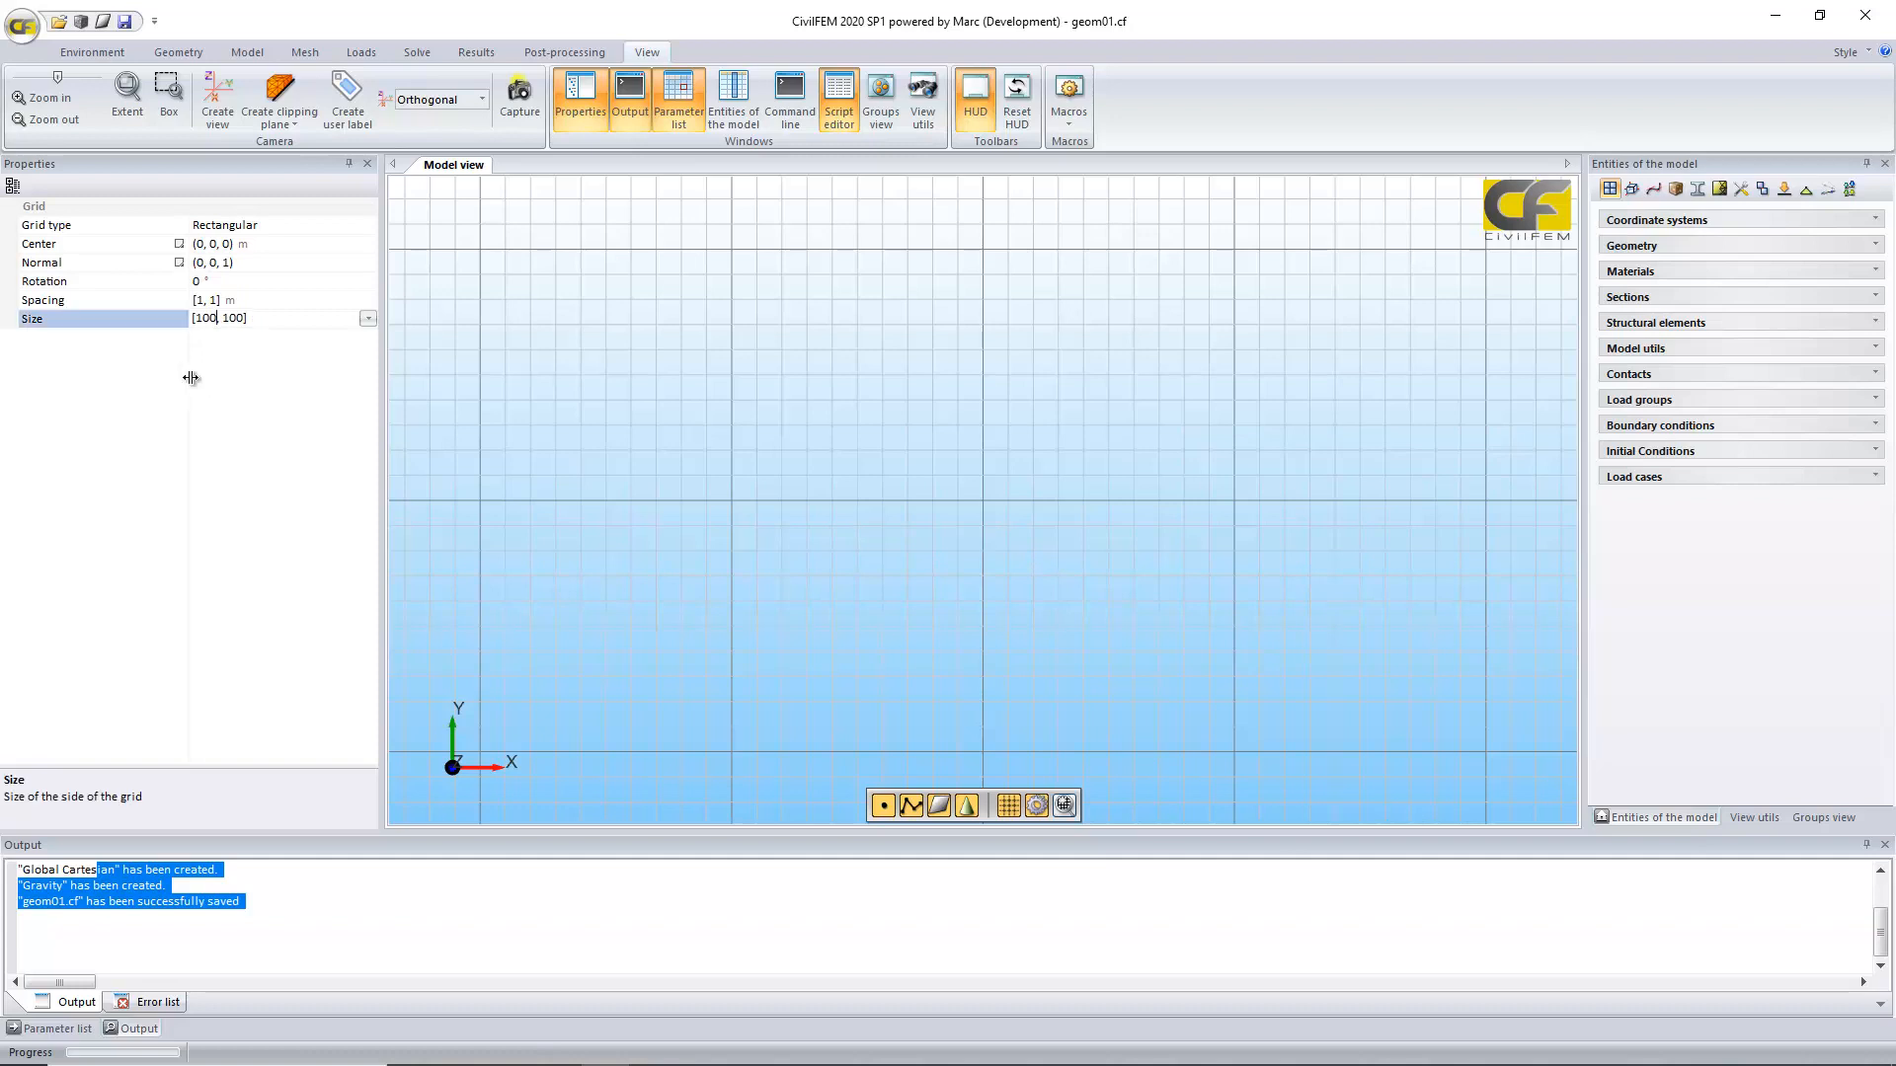
{"action": "key", "text": "BackSpace"}
{"action": "key", "text": "BackSpace"}
{"action": "key", "text": "BackSpace"}
{"action": "left_click", "coordinate": [231, 321]}
Step: Set the rectangular grid's spacing to [0.5, 0.5] m
{"action": "double_click", "coordinate": [202, 298]}
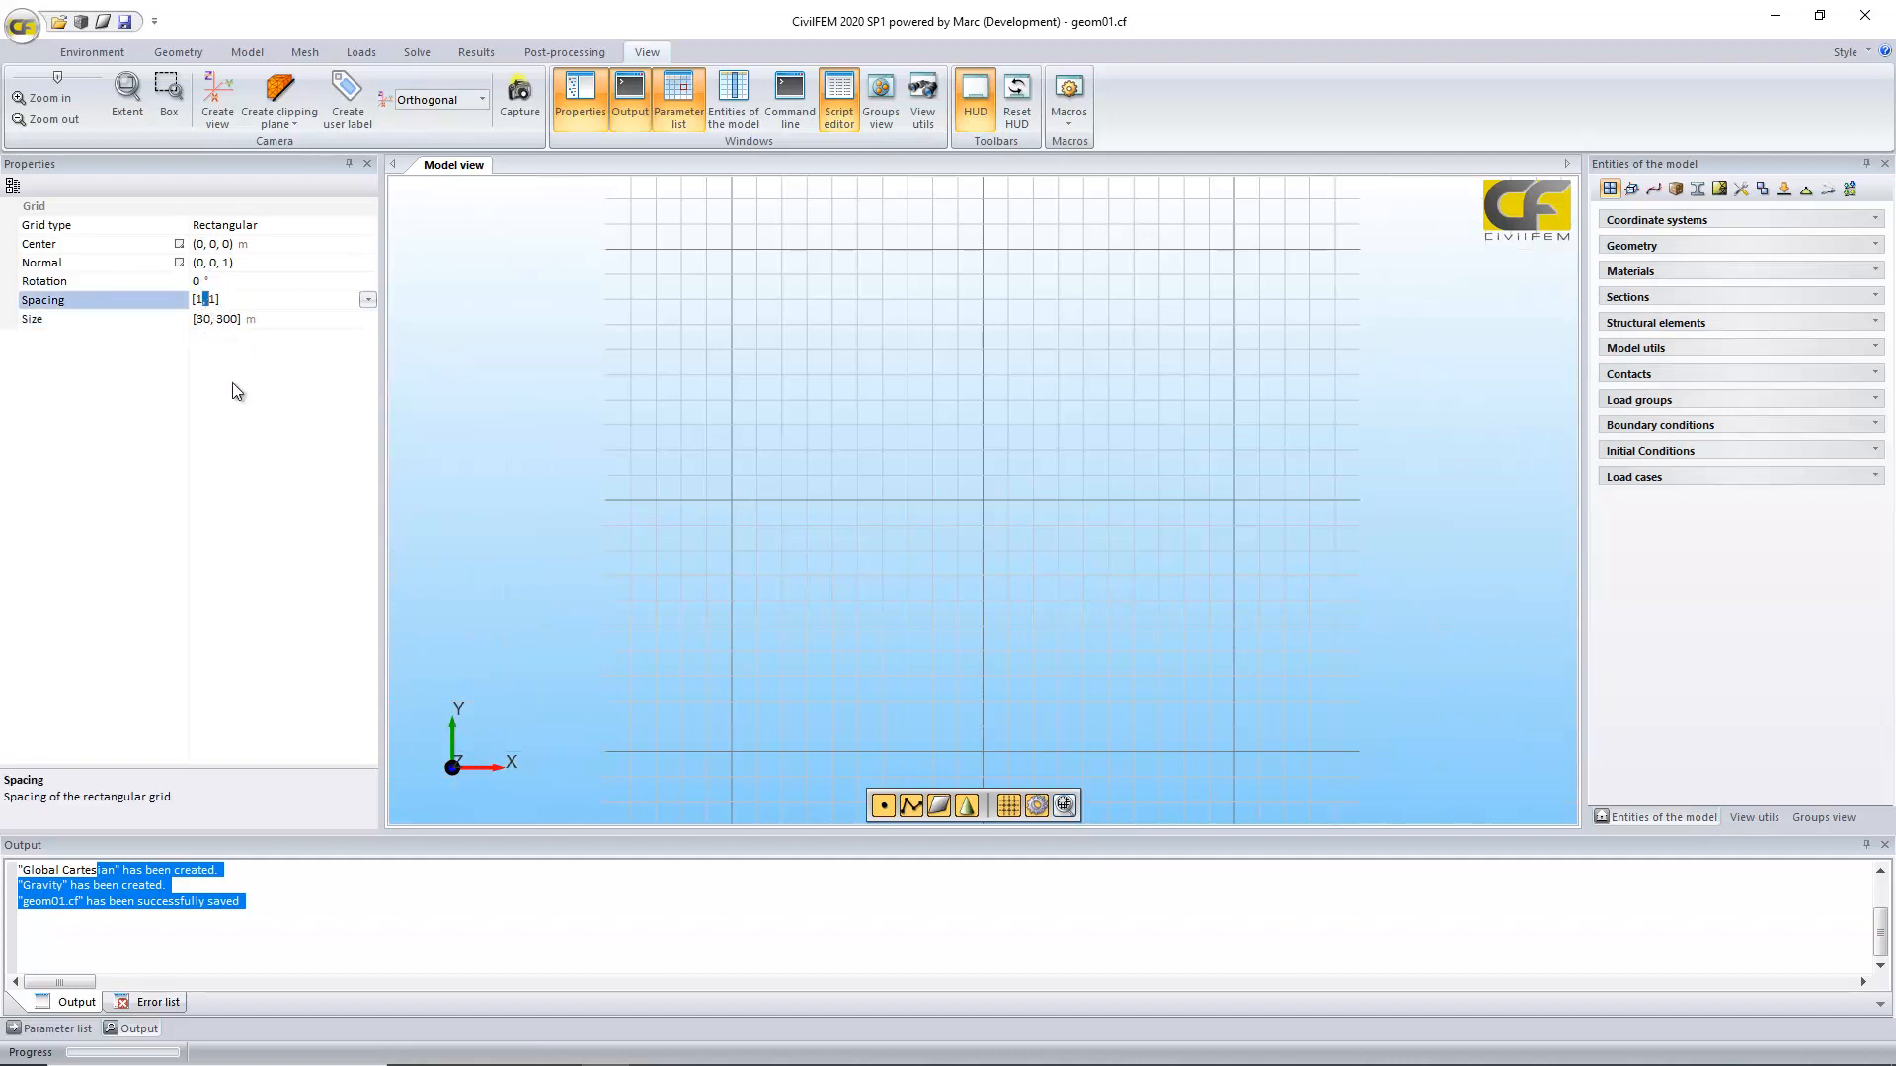
{"action": "key", "text": "Left"}
{"action": "key", "text": "BackSpace"}
{"action": "type", "text": "0.5"}
{"action": "key", "text": "Right"}
{"action": "key", "text": "Right"}
{"action": "key", "text": "Right"}
{"action": "key", "text": "BackSpace"}
{"action": "type", "text": "0.5"}
{"action": "key", "text": "Return"}
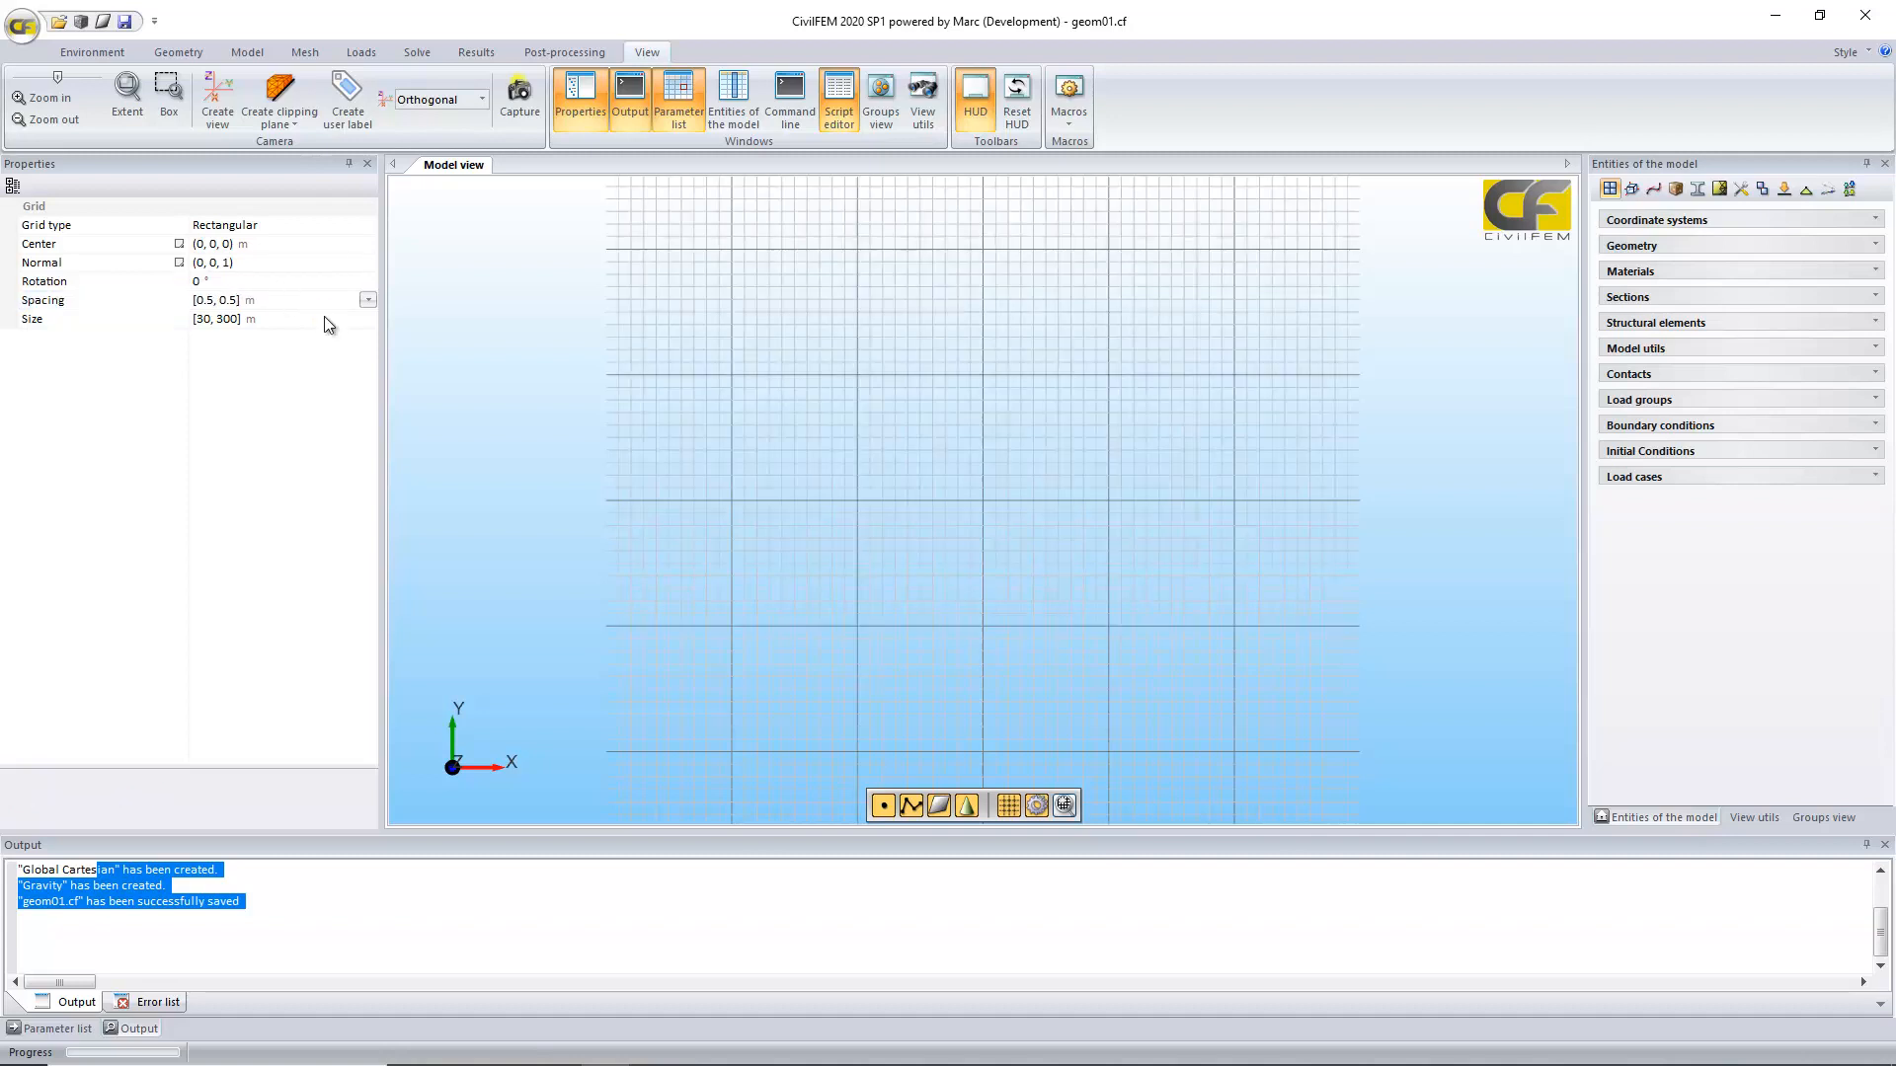
Step: Examine the grid's line density and full extent in the model view
{"action": "scroll", "coordinate": [1079, 474], "scroll_direction": "up", "scroll_amount": 1}
{"action": "scroll", "coordinate": [1076, 467], "scroll_direction": "down", "scroll_amount": 3}
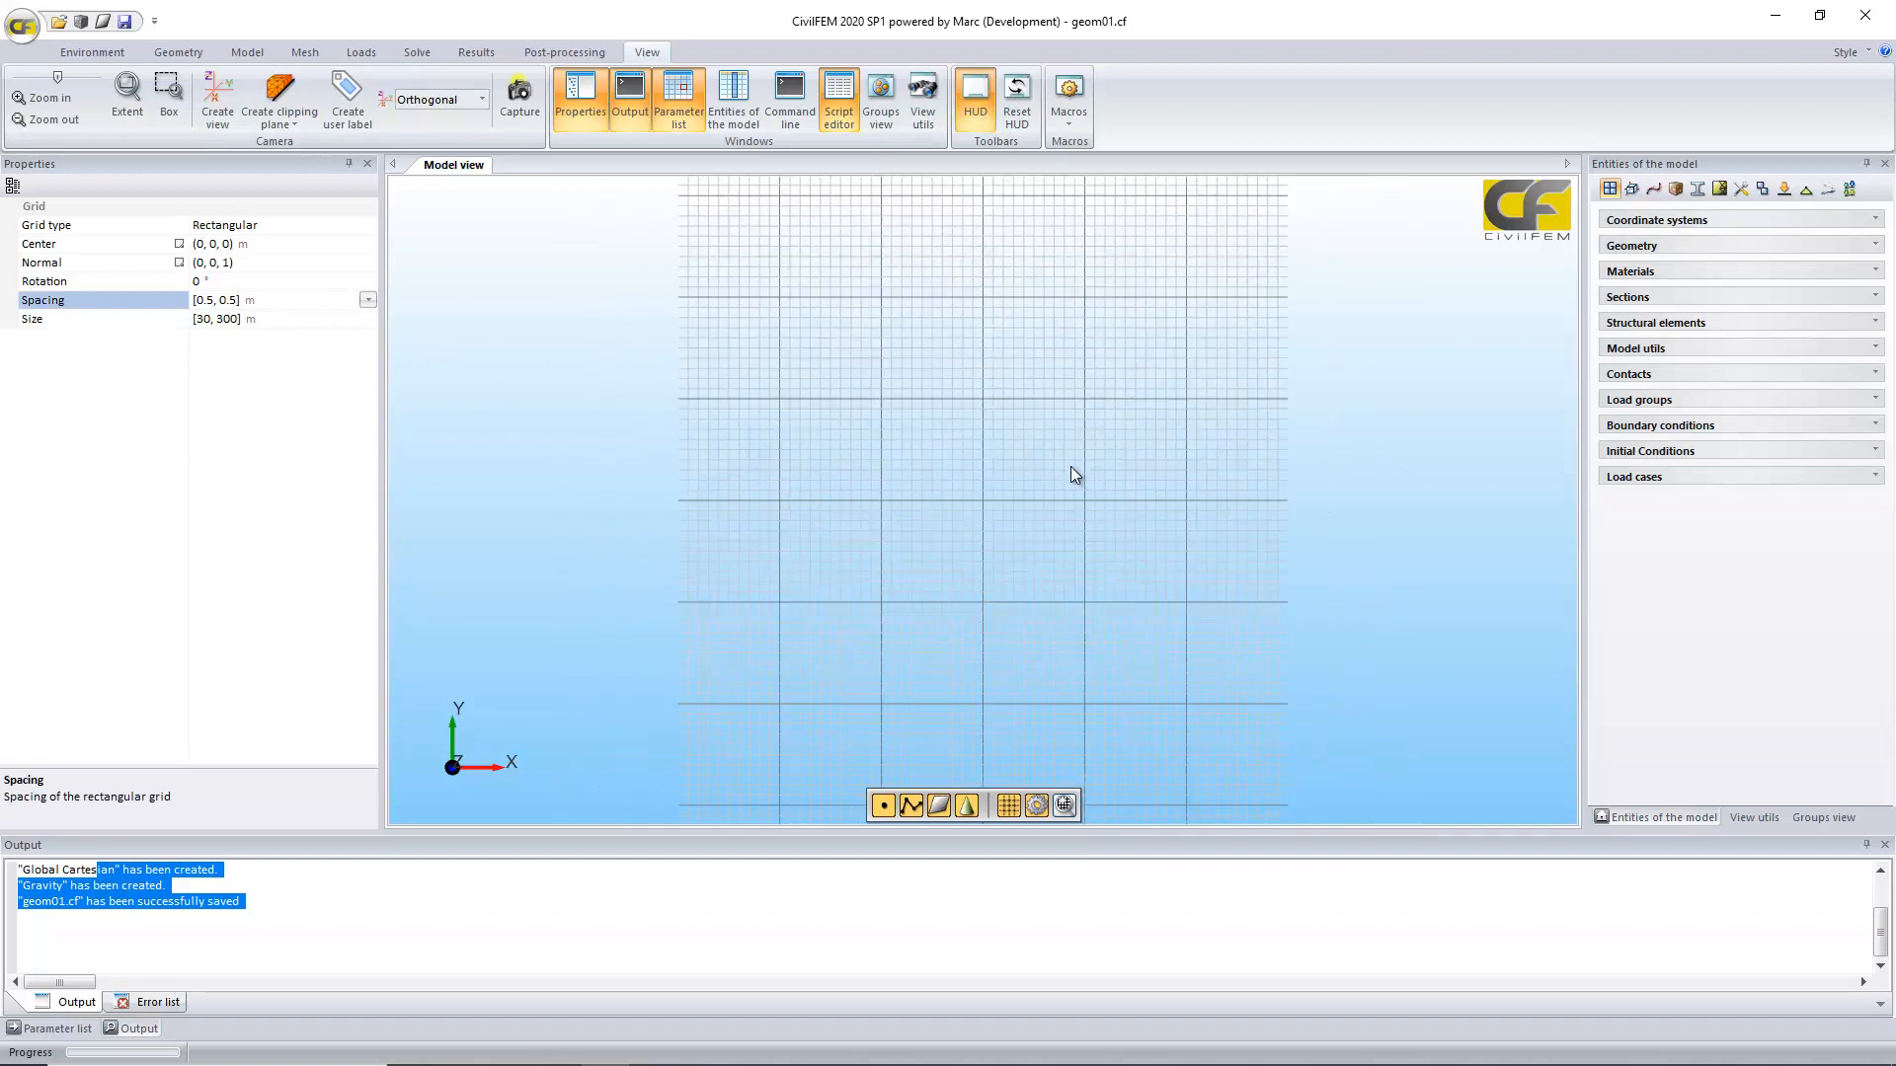
{"action": "scroll", "coordinate": [1078, 467], "scroll_direction": "up", "scroll_amount": 2}
{"action": "scroll", "coordinate": [1080, 465], "scroll_direction": "up", "scroll_amount": 2}
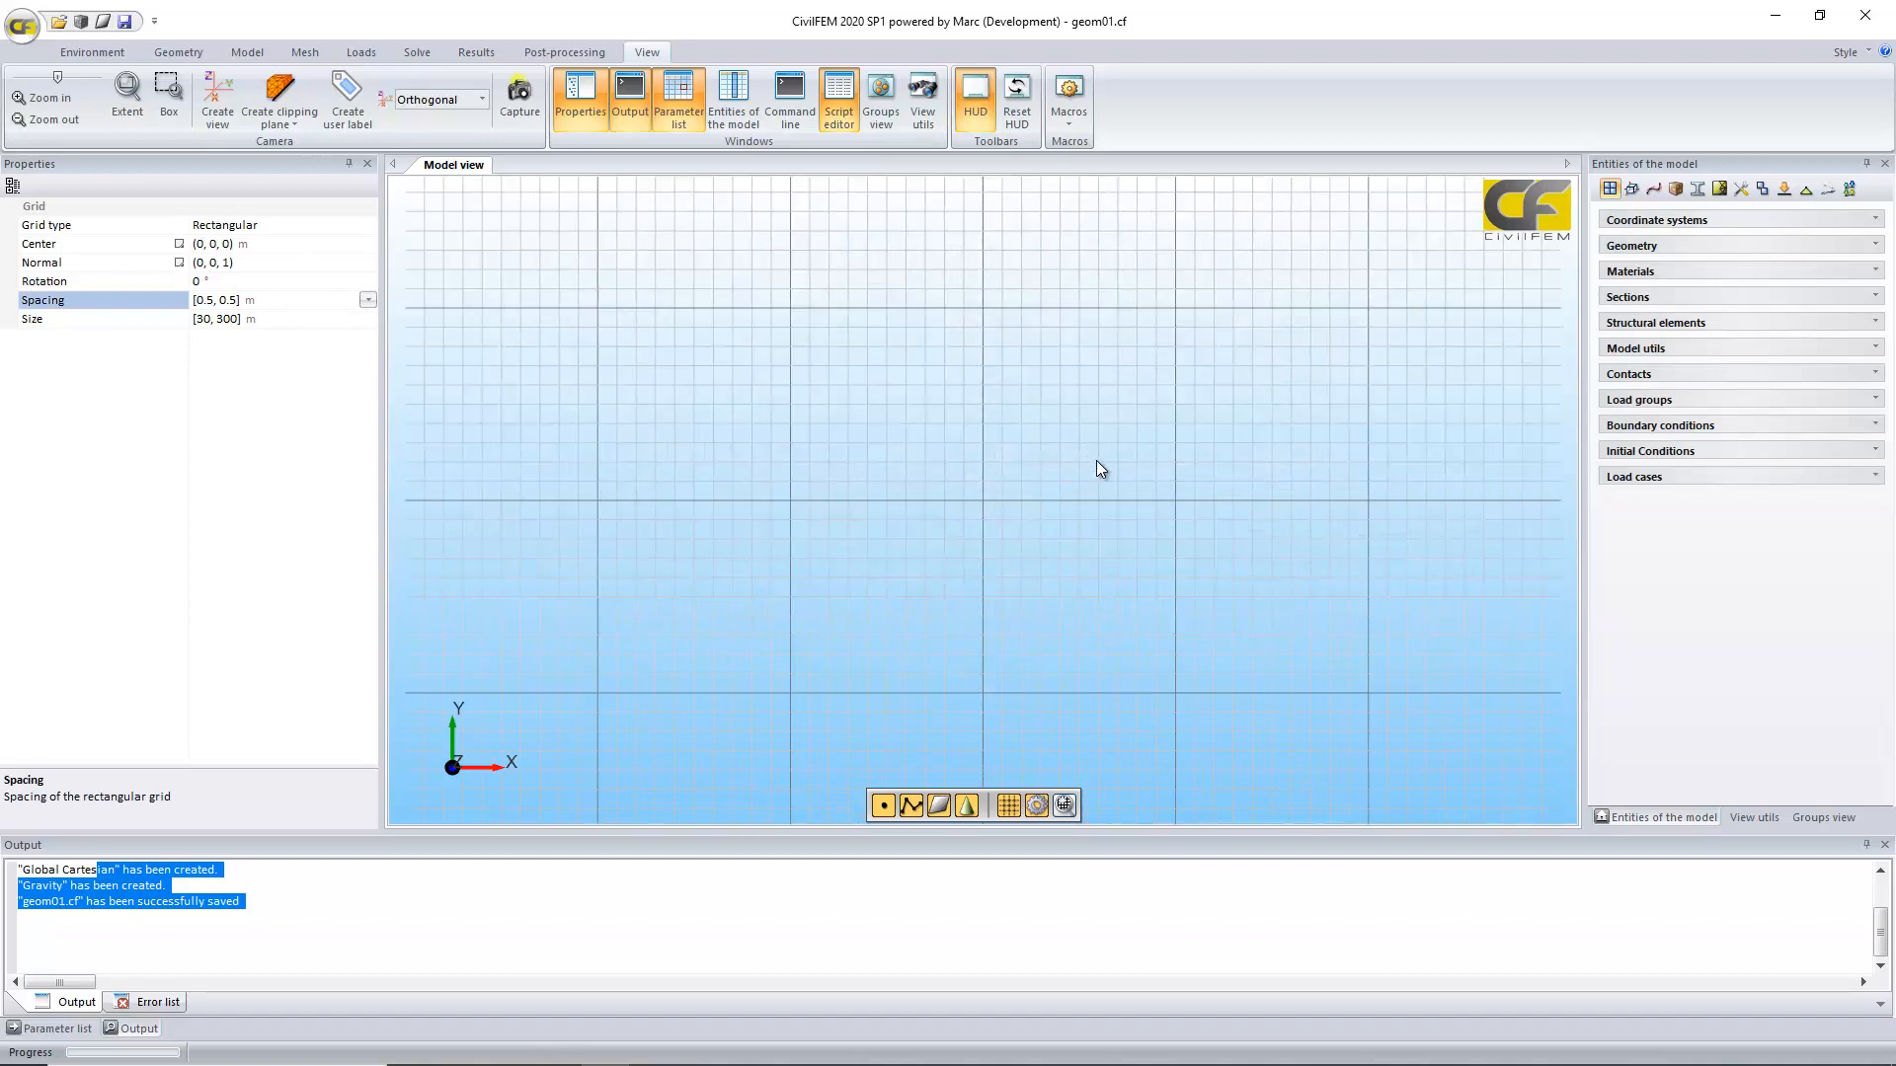
{"action": "scroll", "coordinate": [1096, 460], "scroll_direction": "down", "scroll_amount": 4}
{"action": "scroll", "coordinate": [1098, 460], "scroll_direction": "up", "scroll_amount": 1}
{"action": "scroll", "coordinate": [1098, 458], "scroll_direction": "down", "scroll_amount": 2}
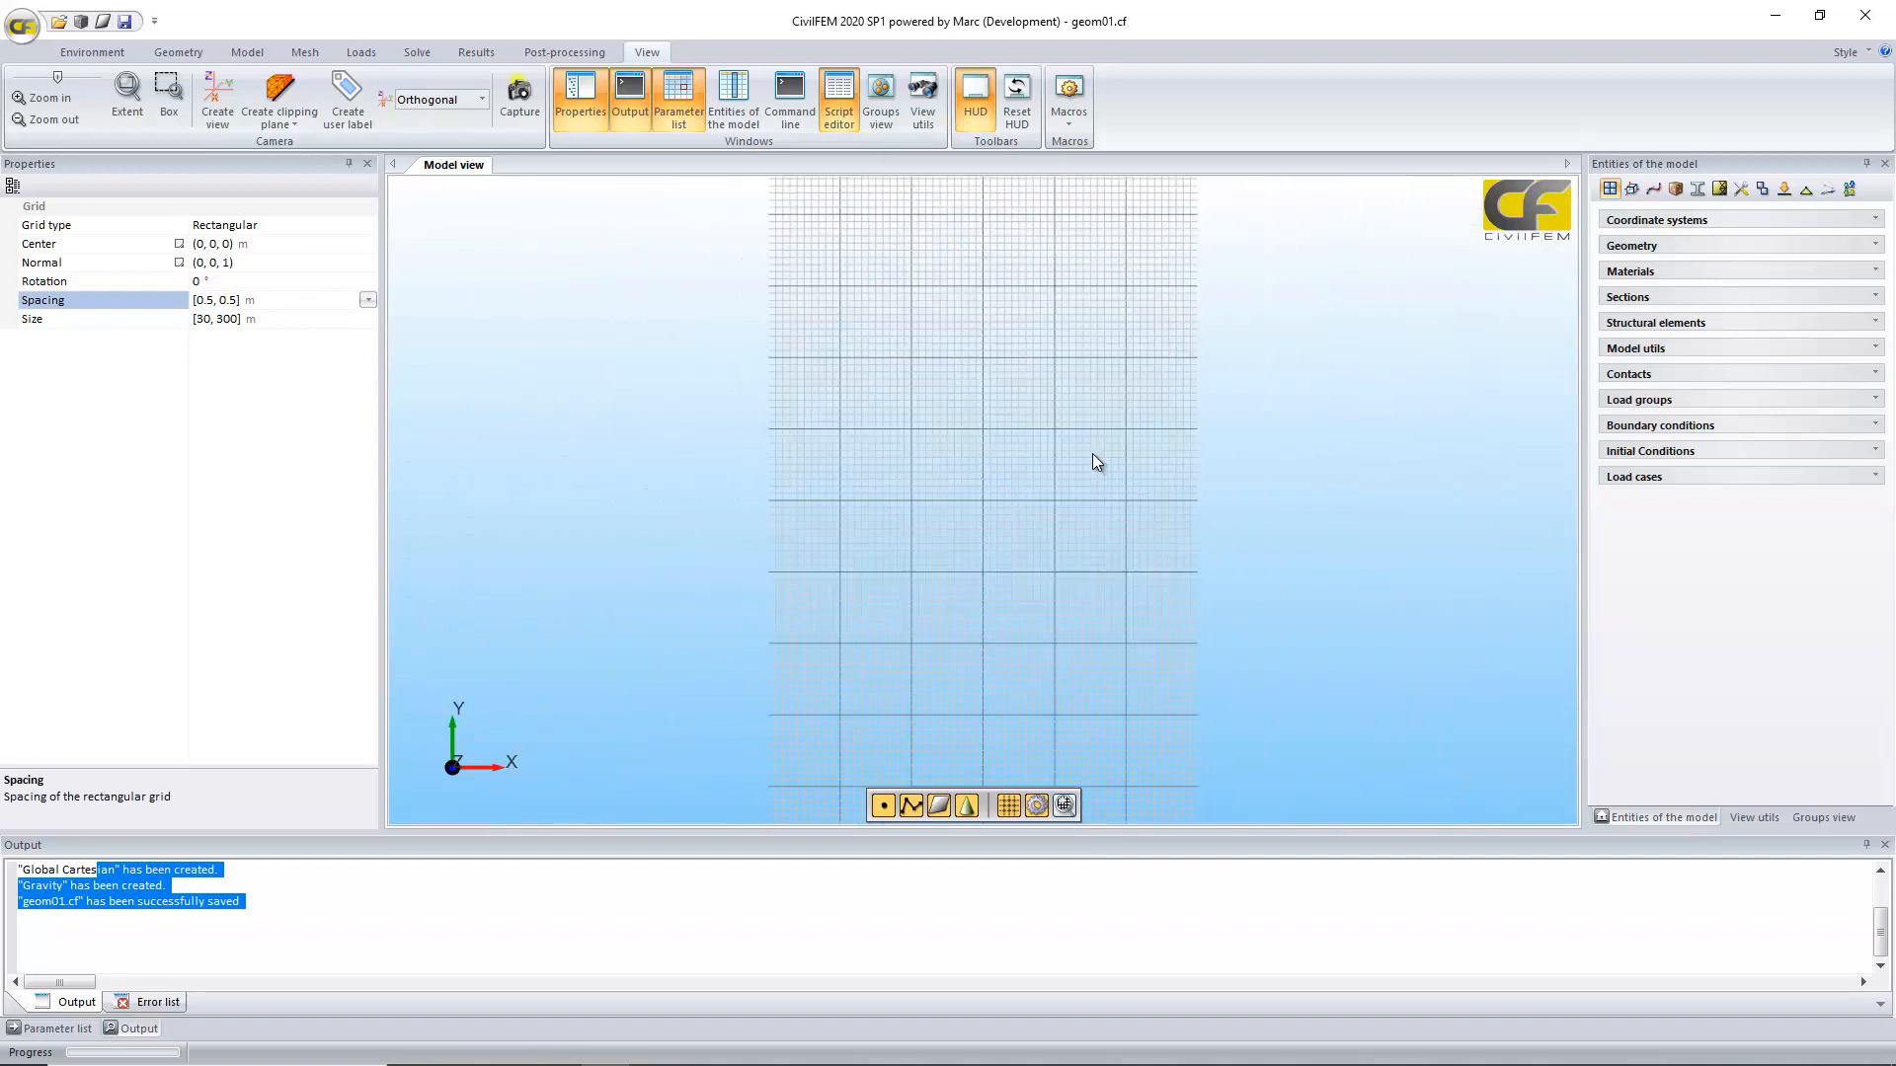
{"action": "scroll", "coordinate": [827, 370], "scroll_direction": "down", "scroll_amount": 1}
{"action": "scroll", "coordinate": [904, 449], "scroll_direction": "down", "scroll_amount": 5}
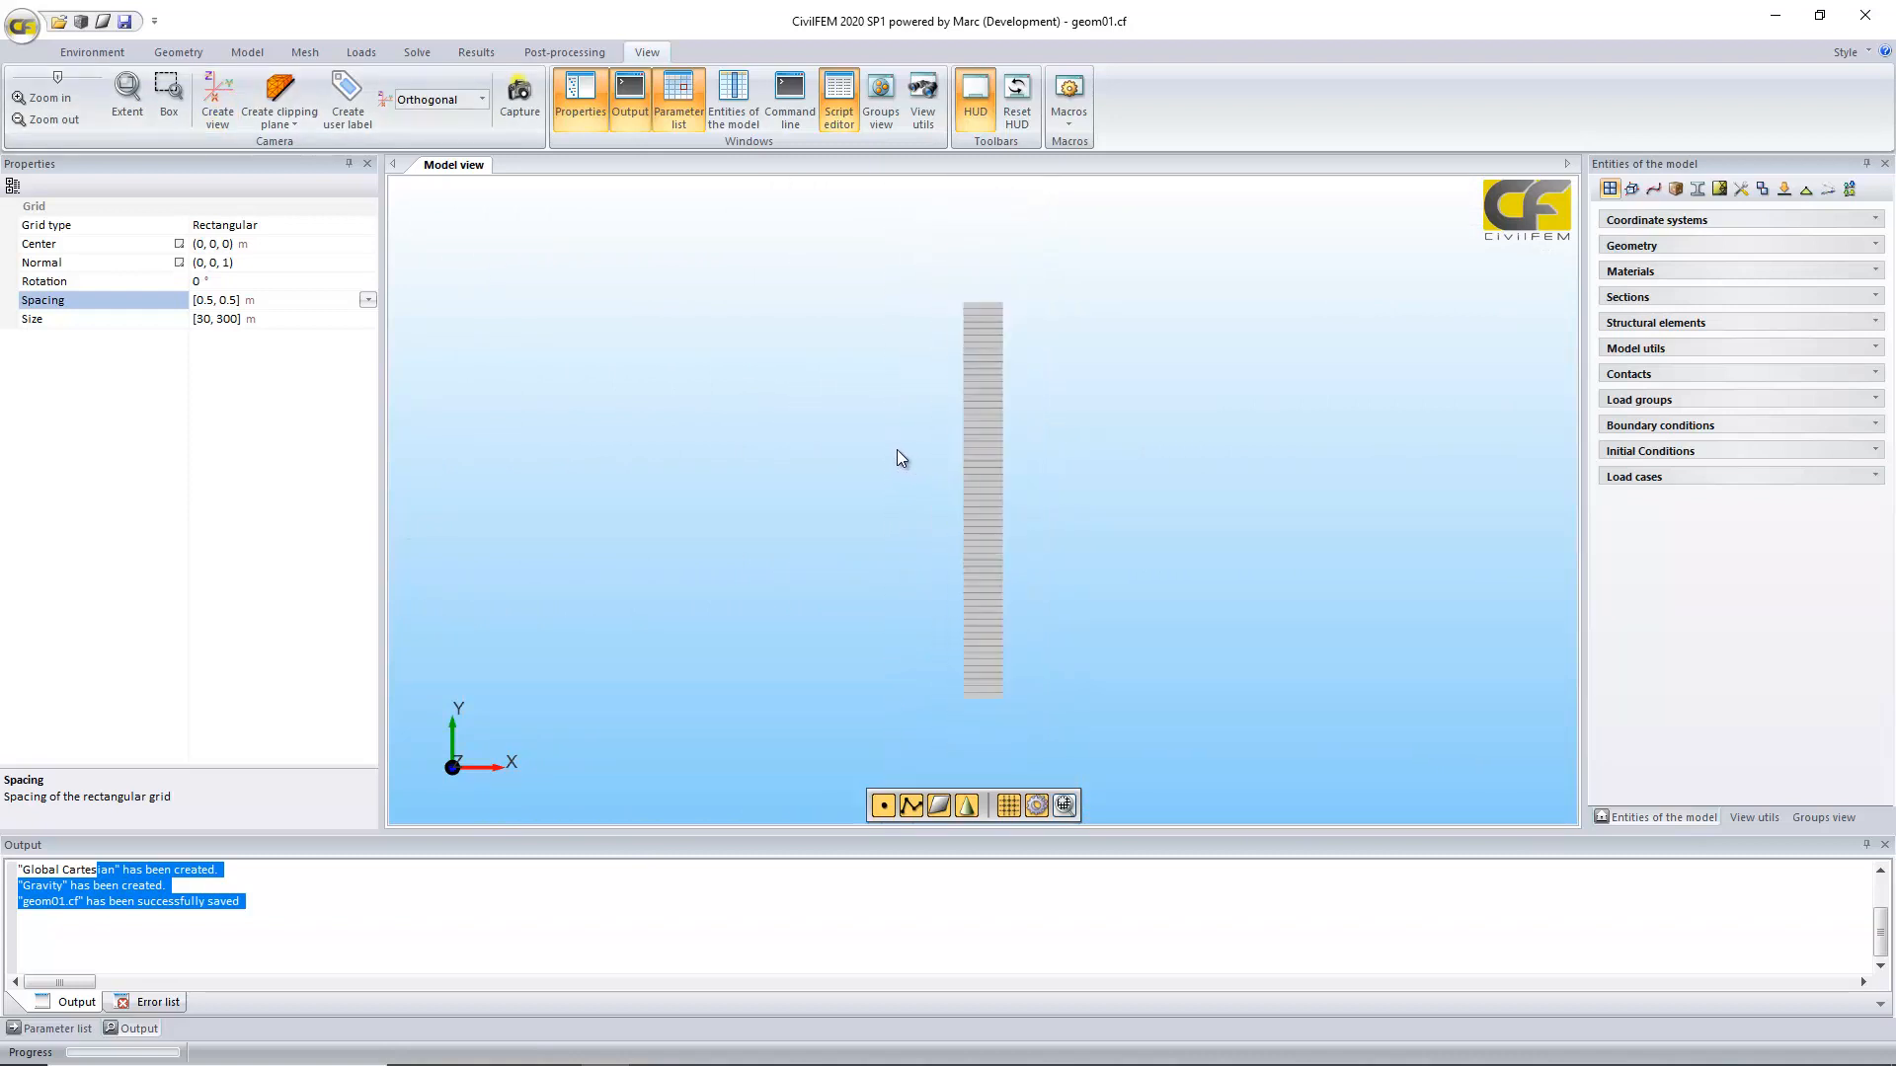
Step: Set the rectangular grid's size to [30, 30] m and view the whole grid up close
{"action": "left_click_drag", "start_coordinate": [233, 318], "coordinate": [237, 343]}
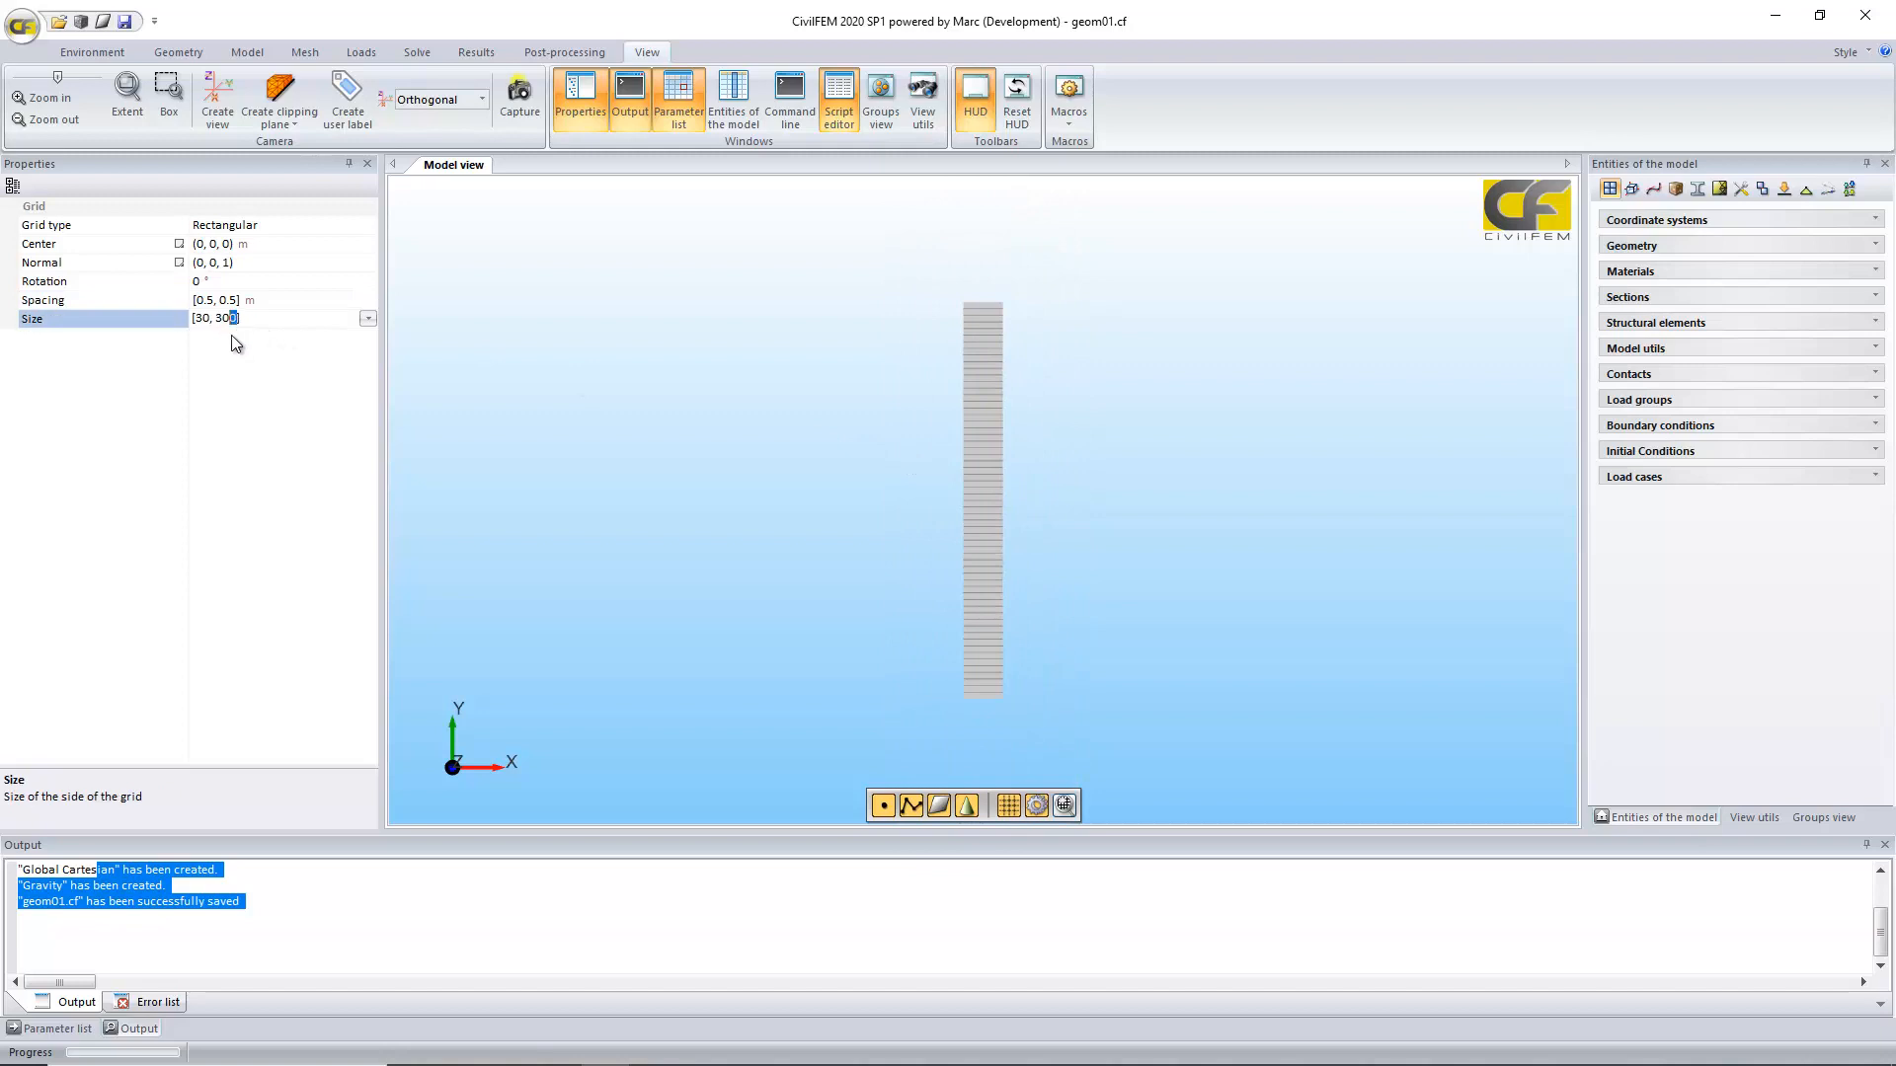
{"action": "key", "text": "BackSpace"}
{"action": "key", "text": "Return"}
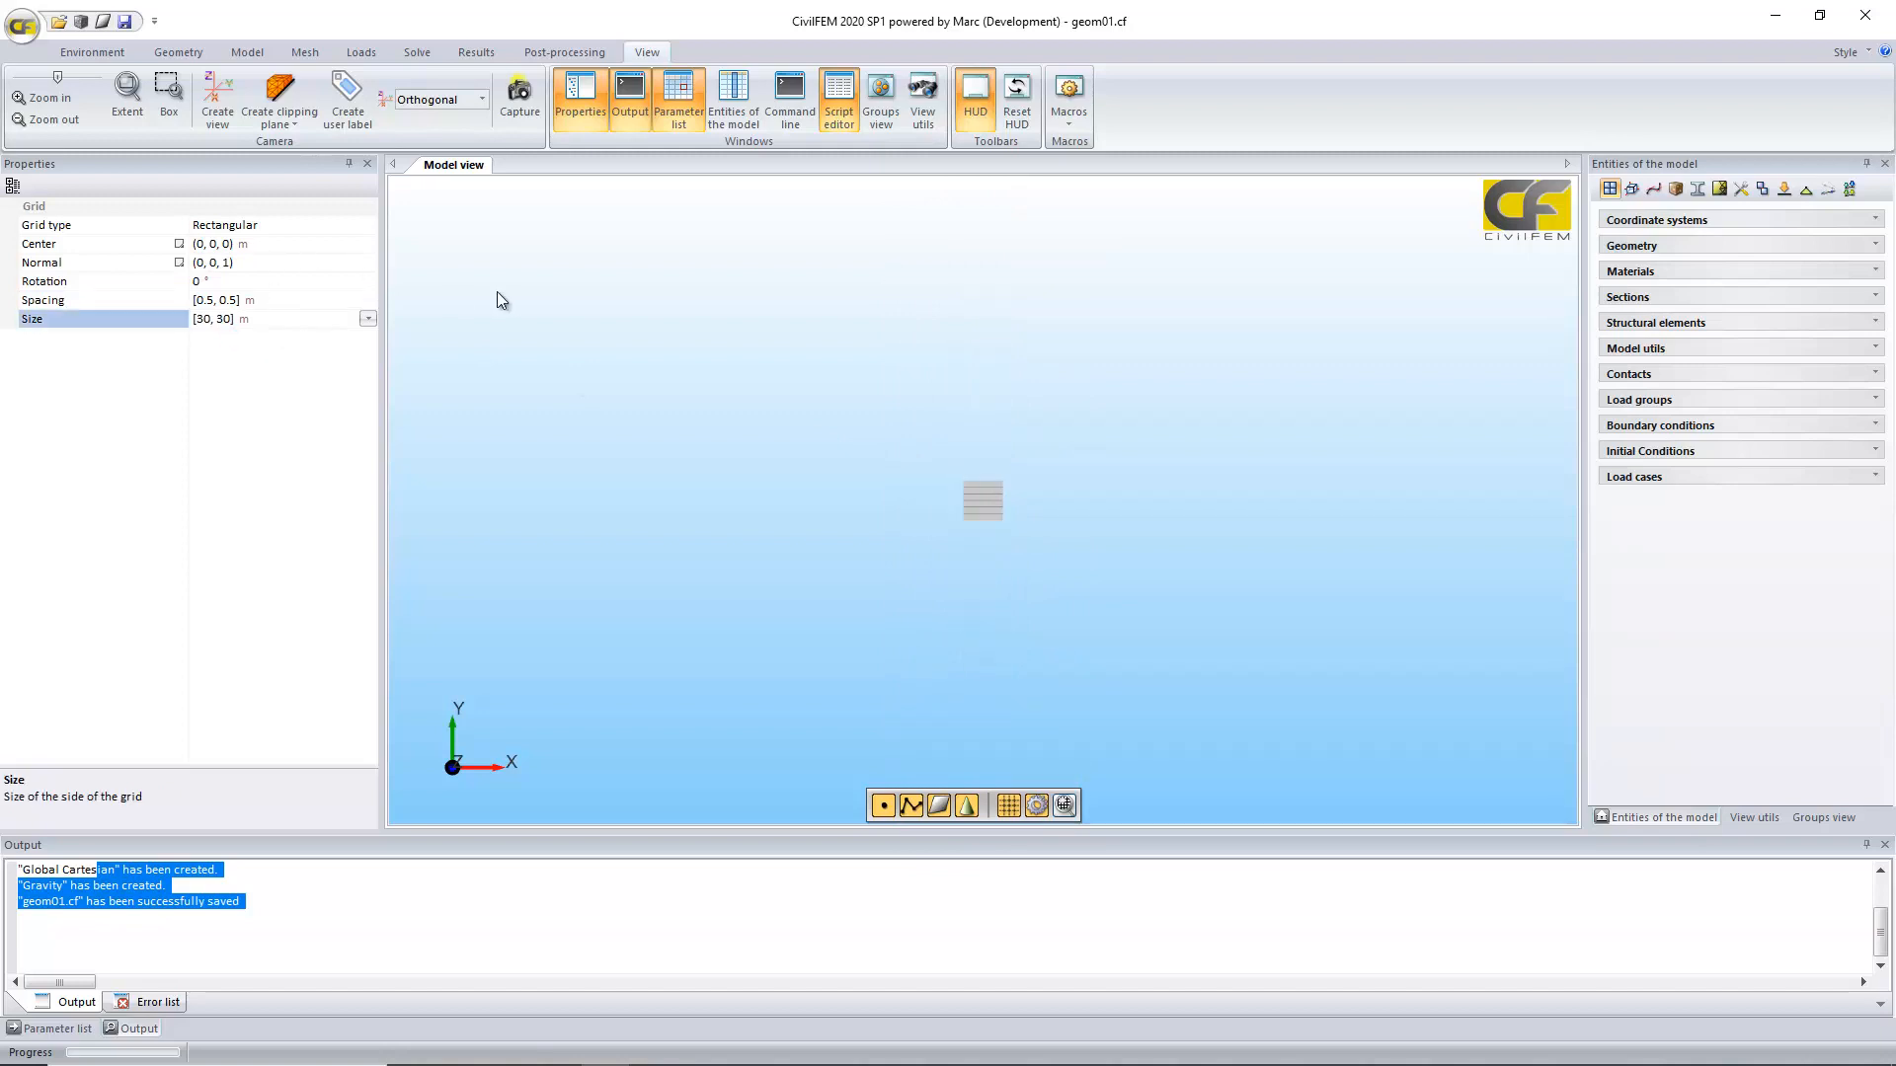
{"action": "scroll", "coordinate": [484, 282], "scroll_direction": "up", "scroll_amount": 13}
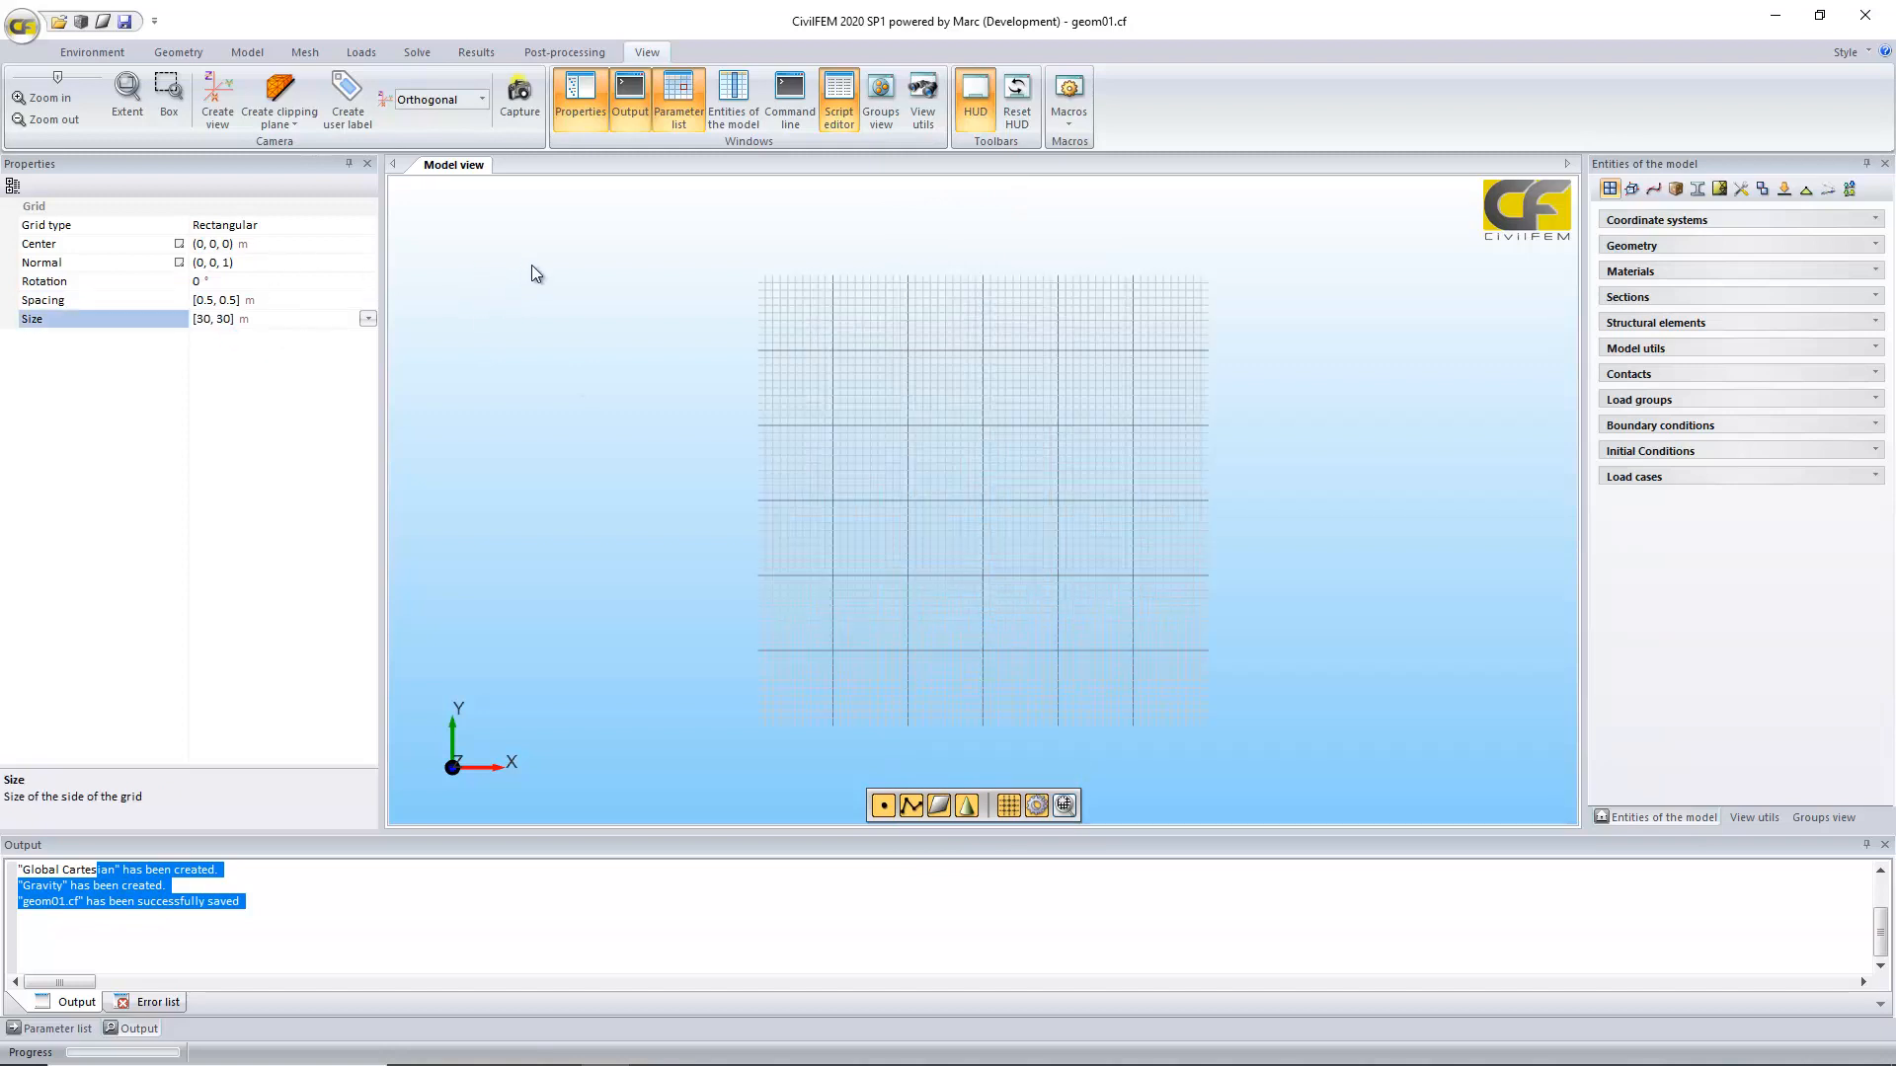
{"action": "scroll", "coordinate": [531, 265], "scroll_direction": "up", "scroll_amount": 1}
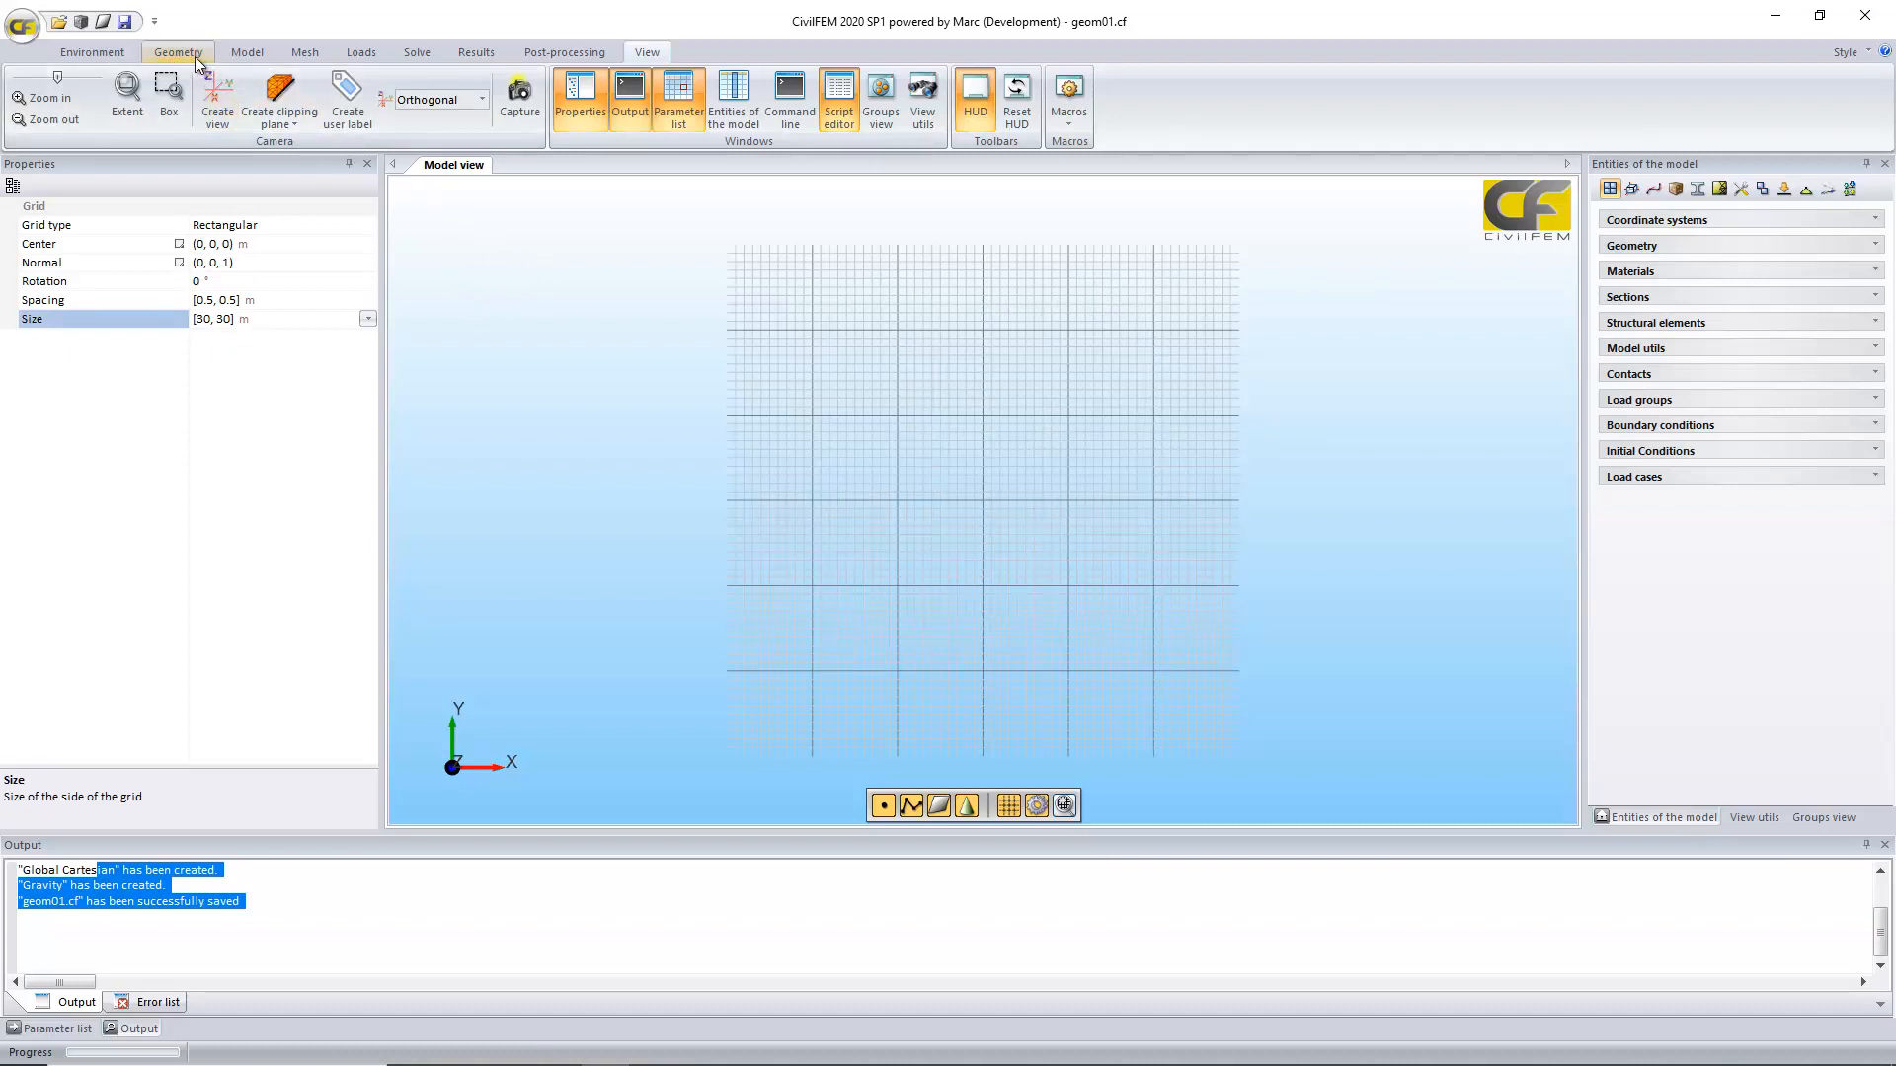
Step: Show the Environment commands and expand the Coordinate systems list among the model's entities
{"action": "left_click", "coordinate": [91, 54]}
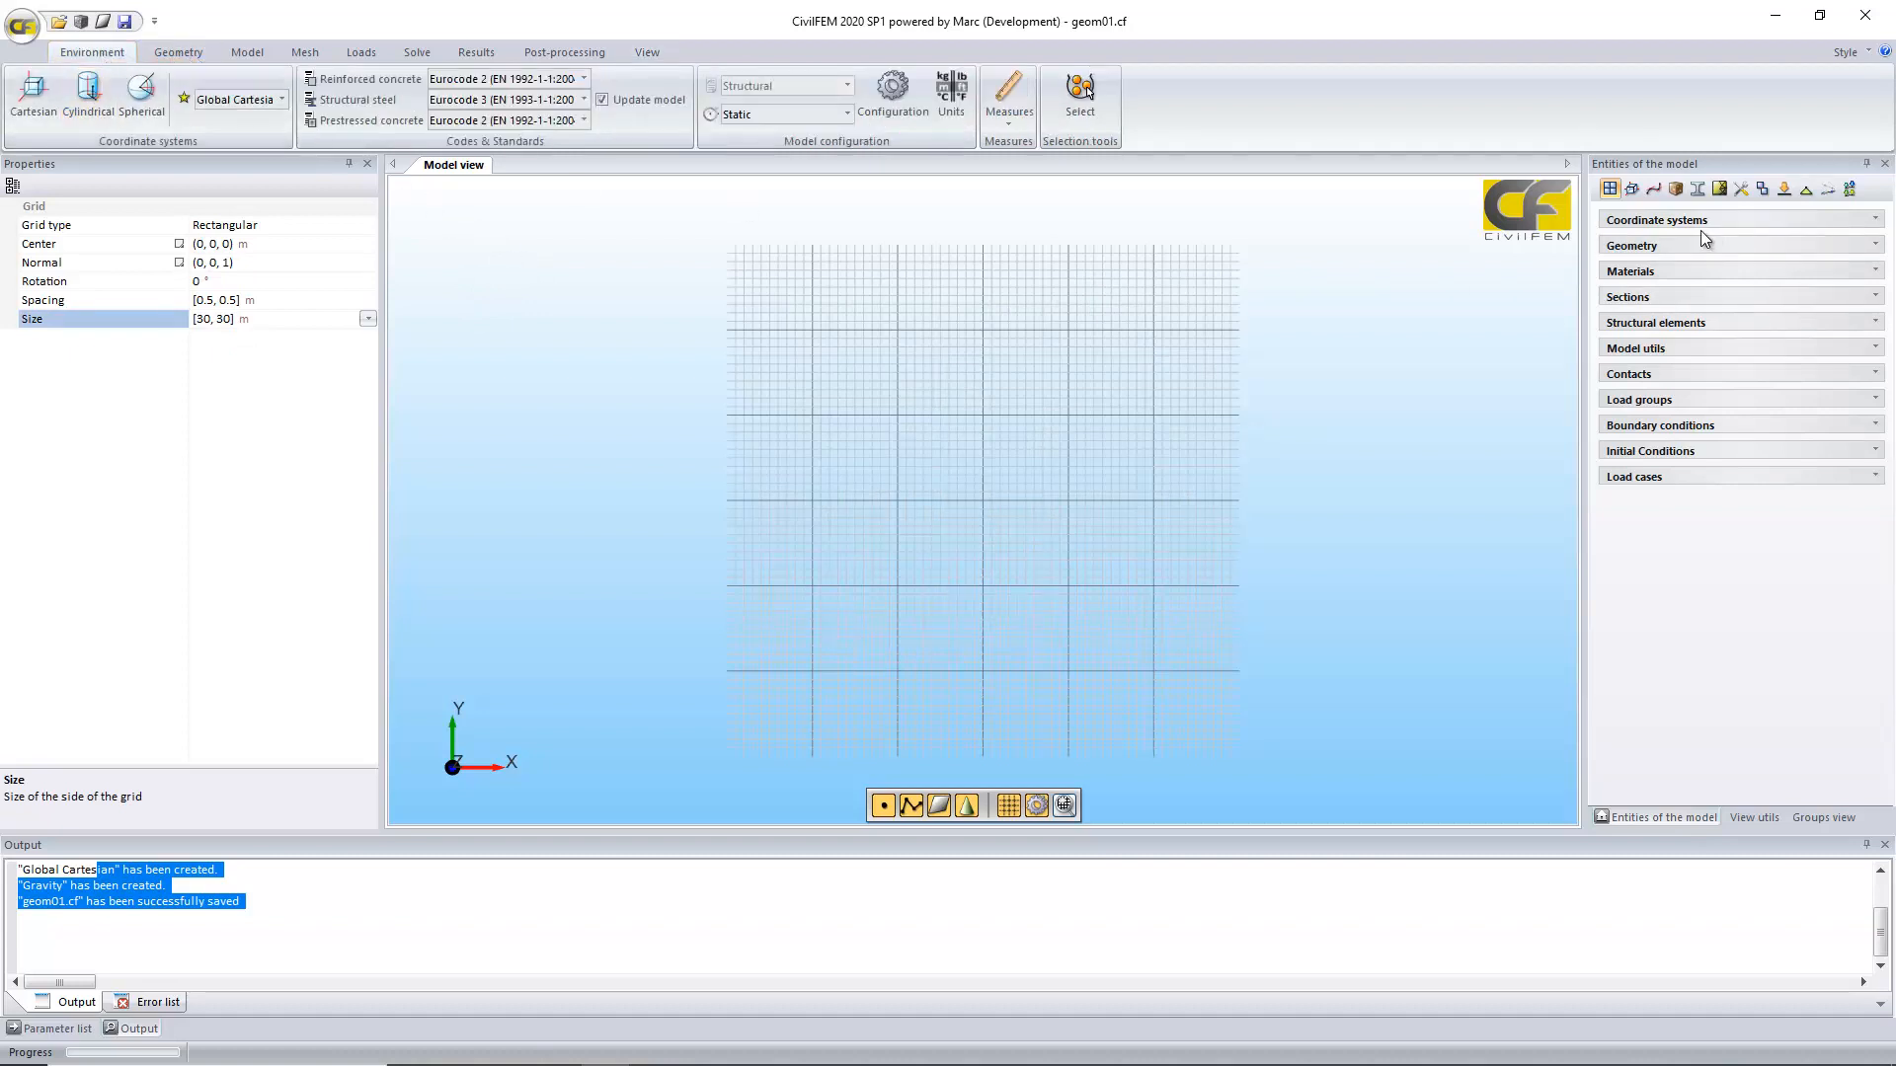
{"action": "left_click", "coordinate": [1670, 225]}
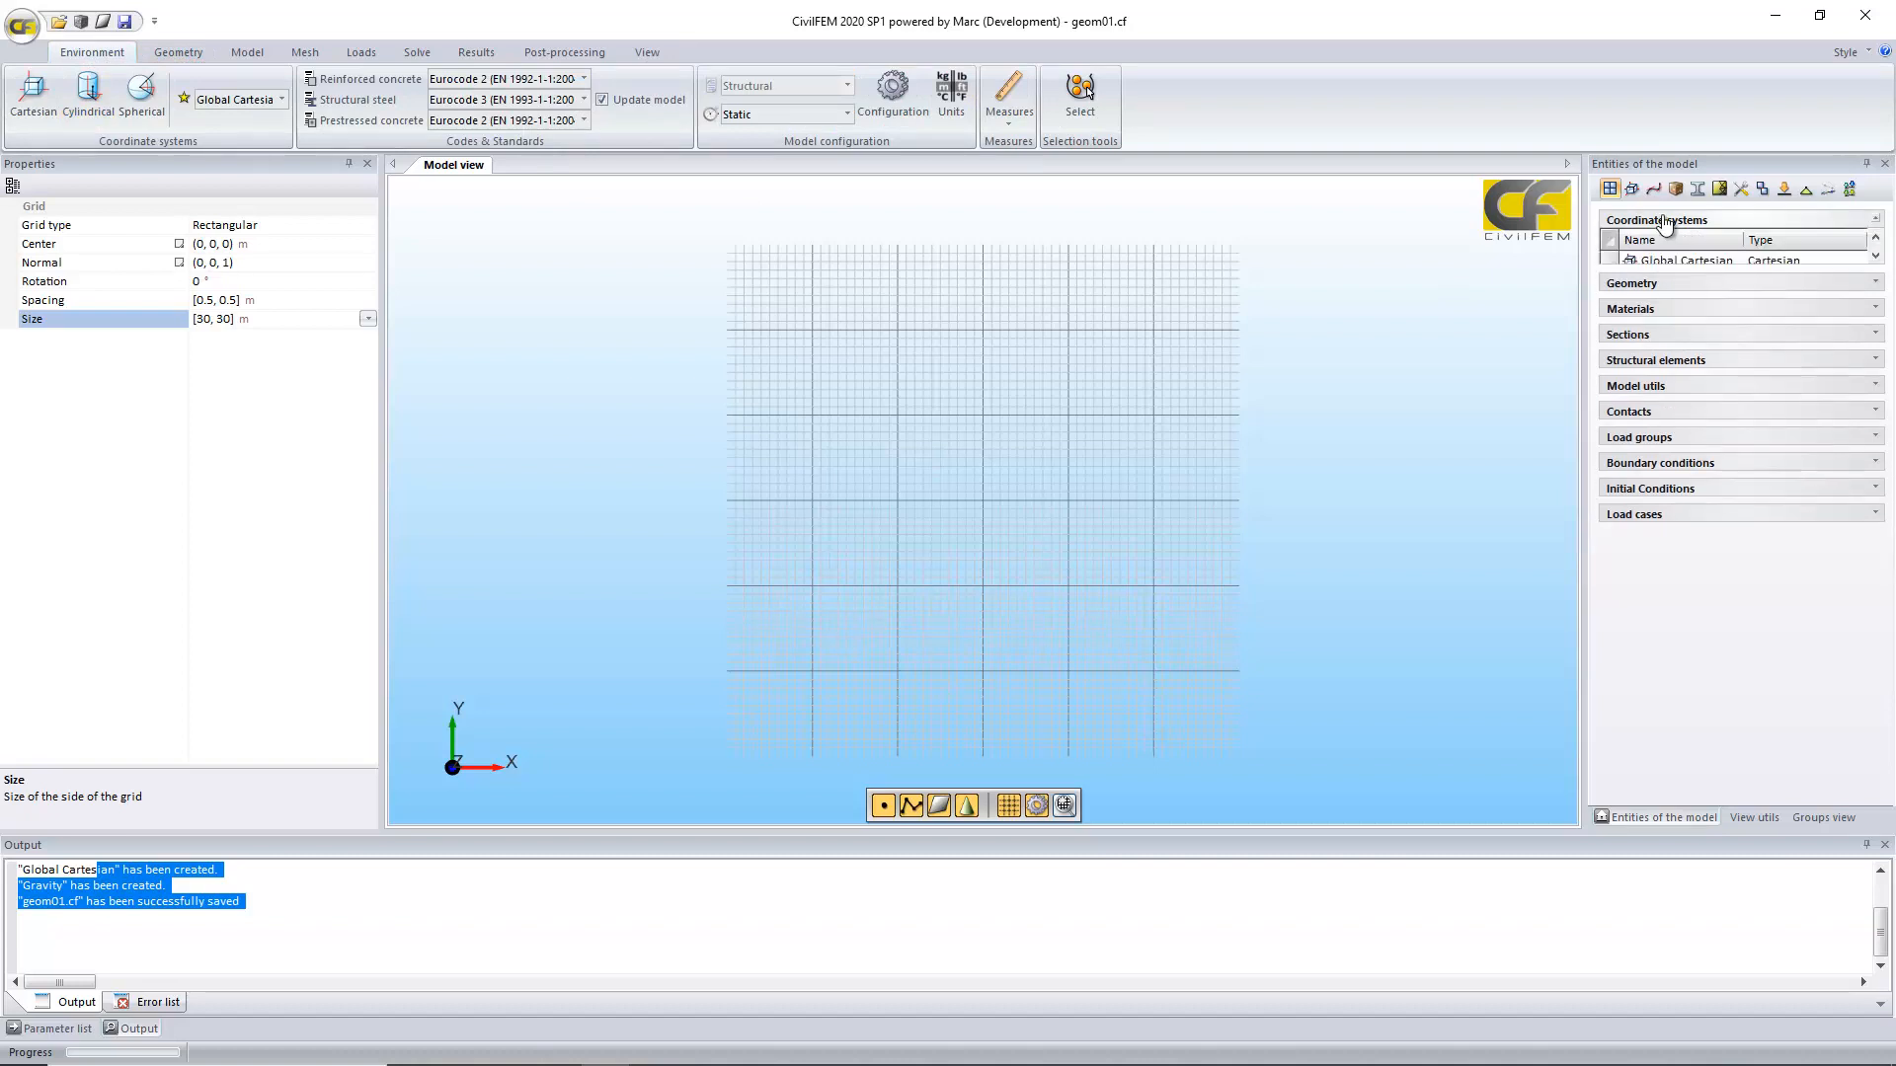
Step: Select the Global Cartesian coordinate system and inspect its axes at the origin in a close-up 3D view
{"action": "left_click", "coordinate": [1688, 262]}
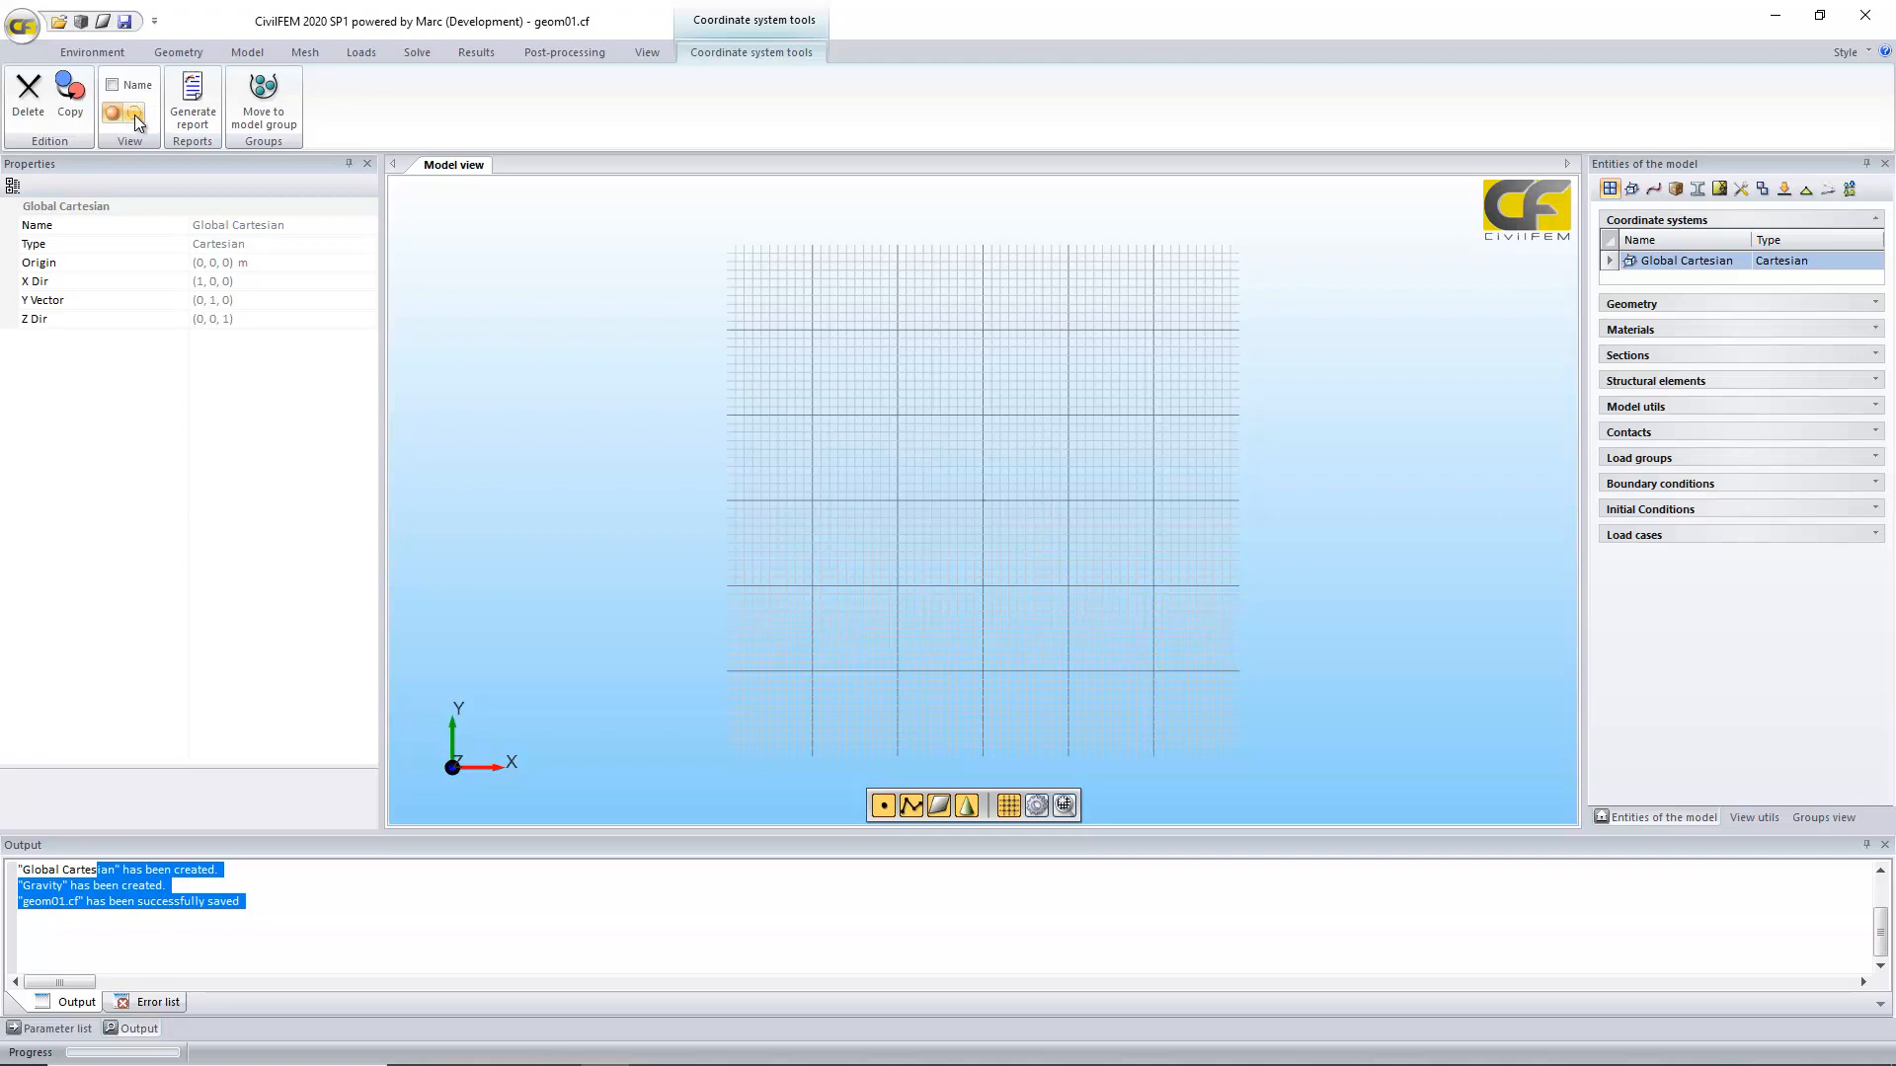
{"action": "scroll", "coordinate": [851, 443], "scroll_direction": "up", "scroll_amount": 6}
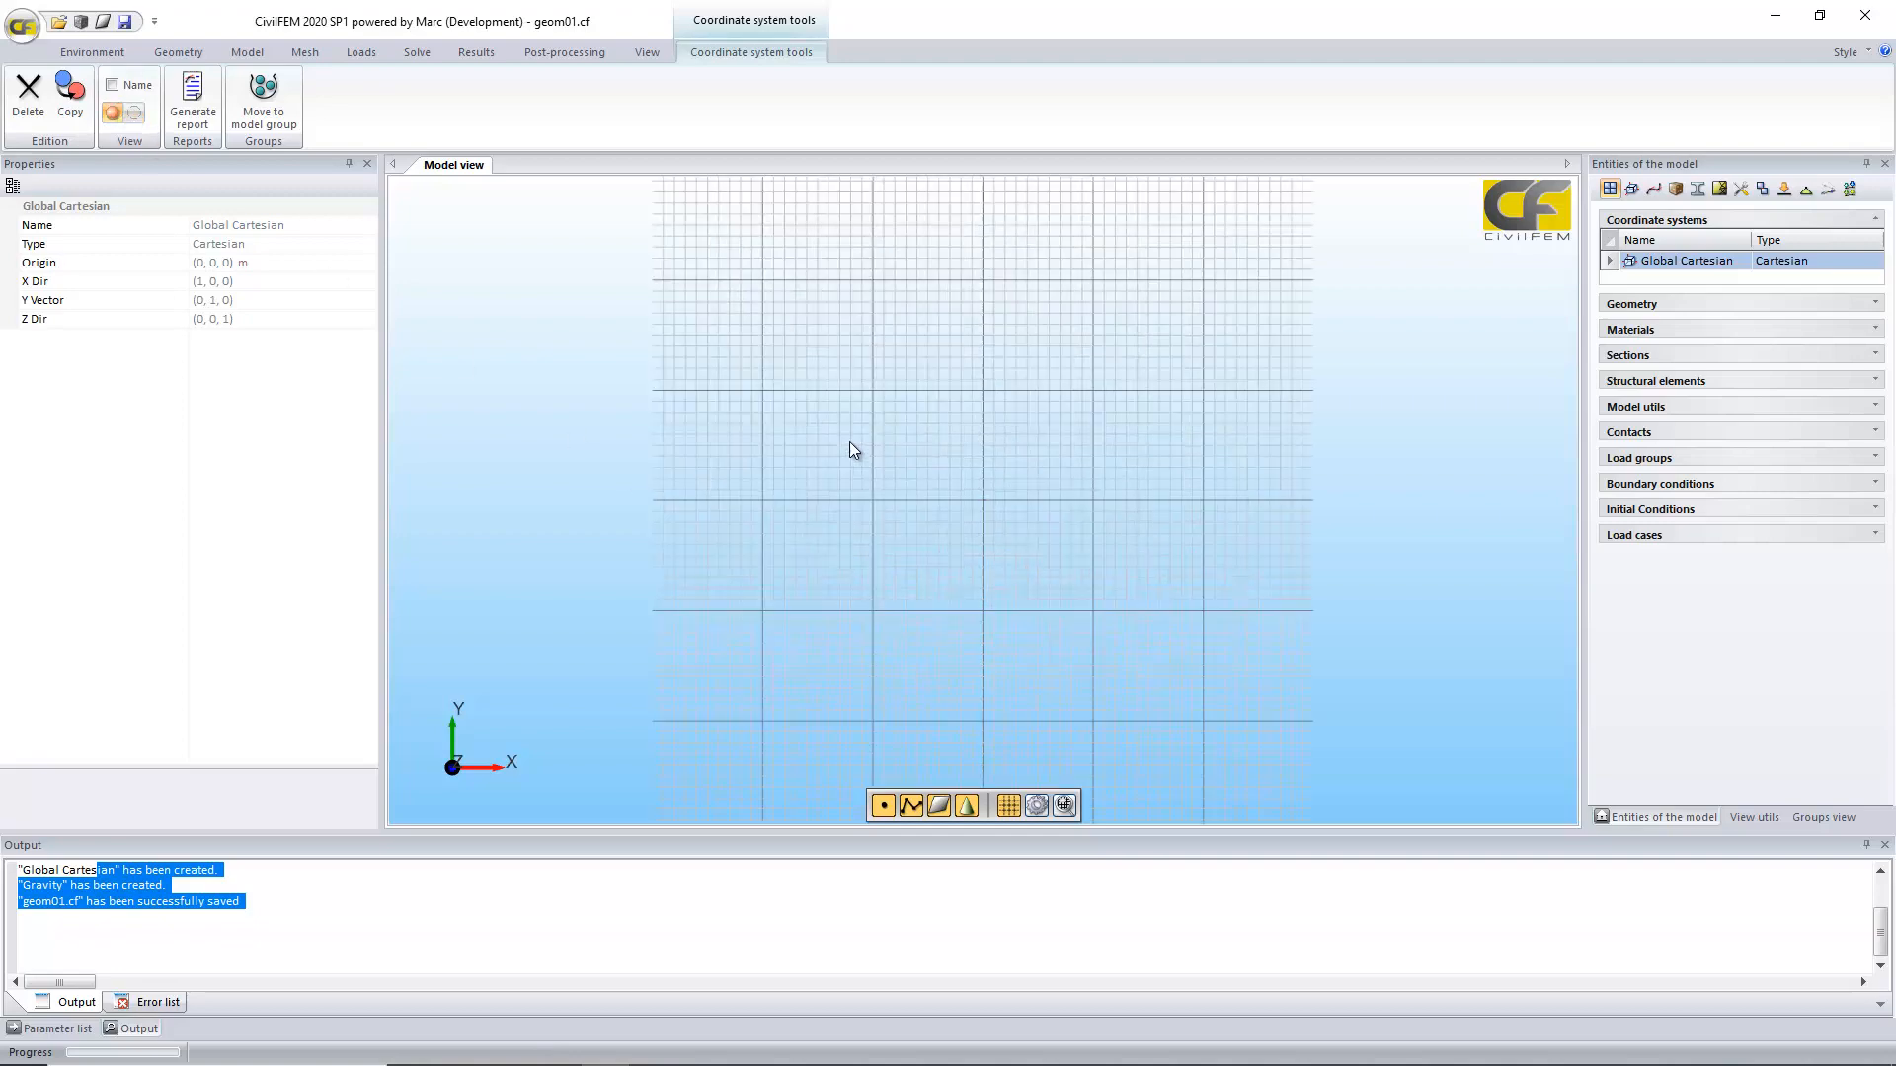
{"action": "middle_click_drag", "start_coordinate": [886, 457], "coordinate": [1051, 496]}
{"action": "scroll", "coordinate": [1049, 515], "scroll_direction": "up", "scroll_amount": 12}
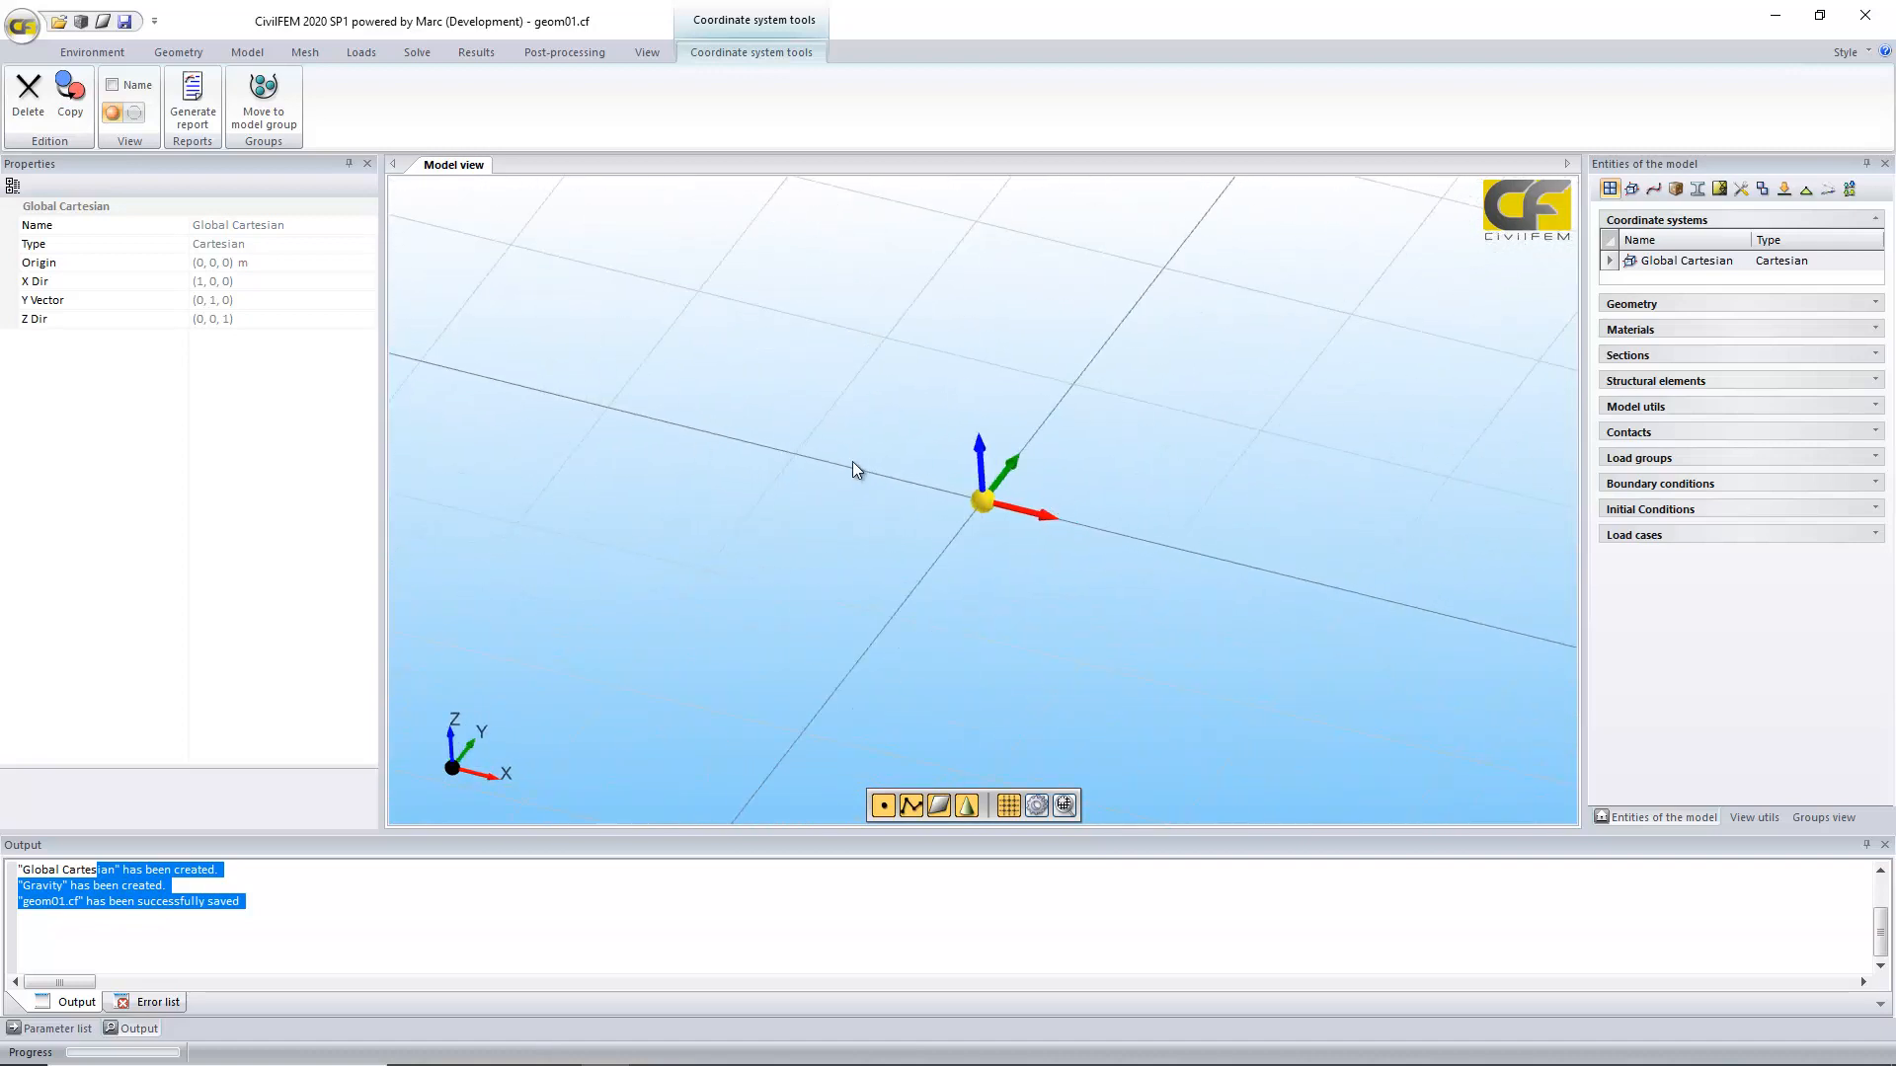
Step: Return to the top view of the XY plane and examine the grid lines around the origin
{"action": "left_click", "coordinate": [452, 734]}
{"action": "scroll", "coordinate": [1115, 449], "scroll_direction": "down", "scroll_amount": 6}
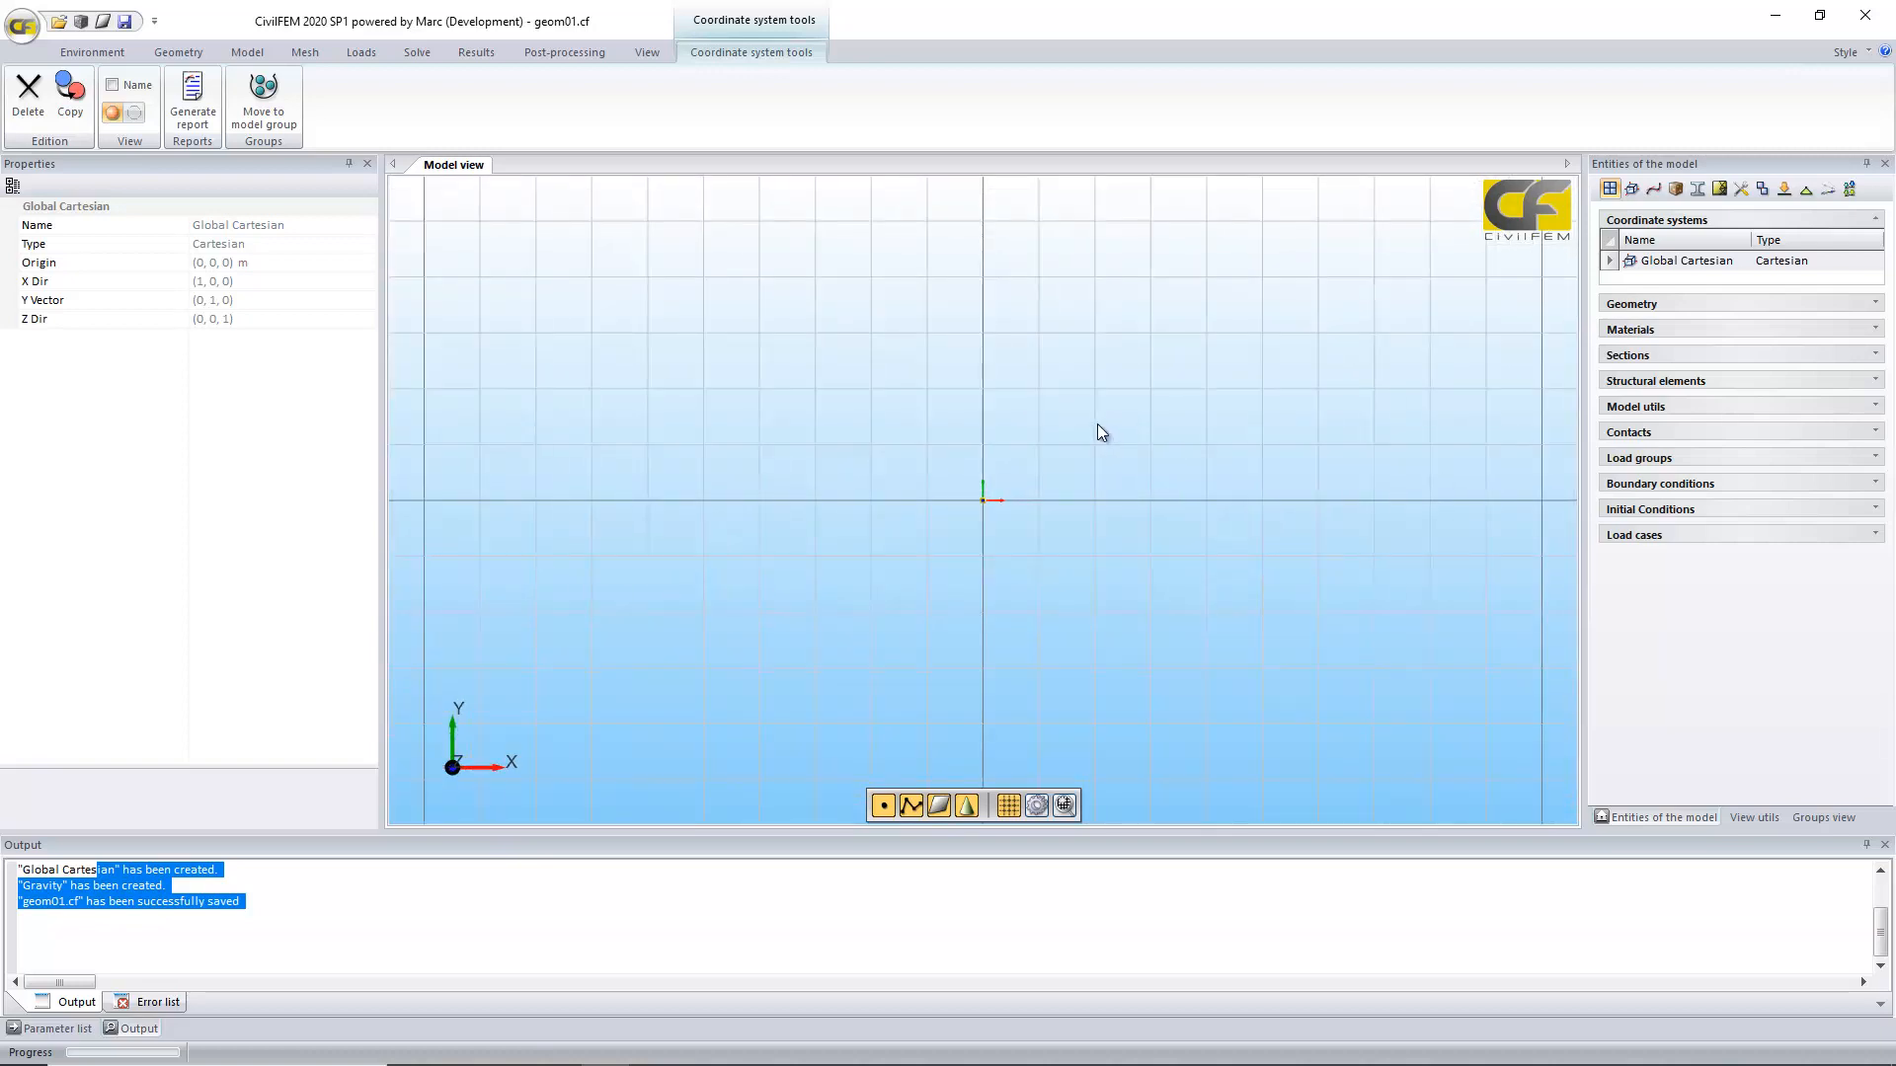
{"action": "scroll", "coordinate": [1098, 425], "scroll_direction": "down", "scroll_amount": 3}
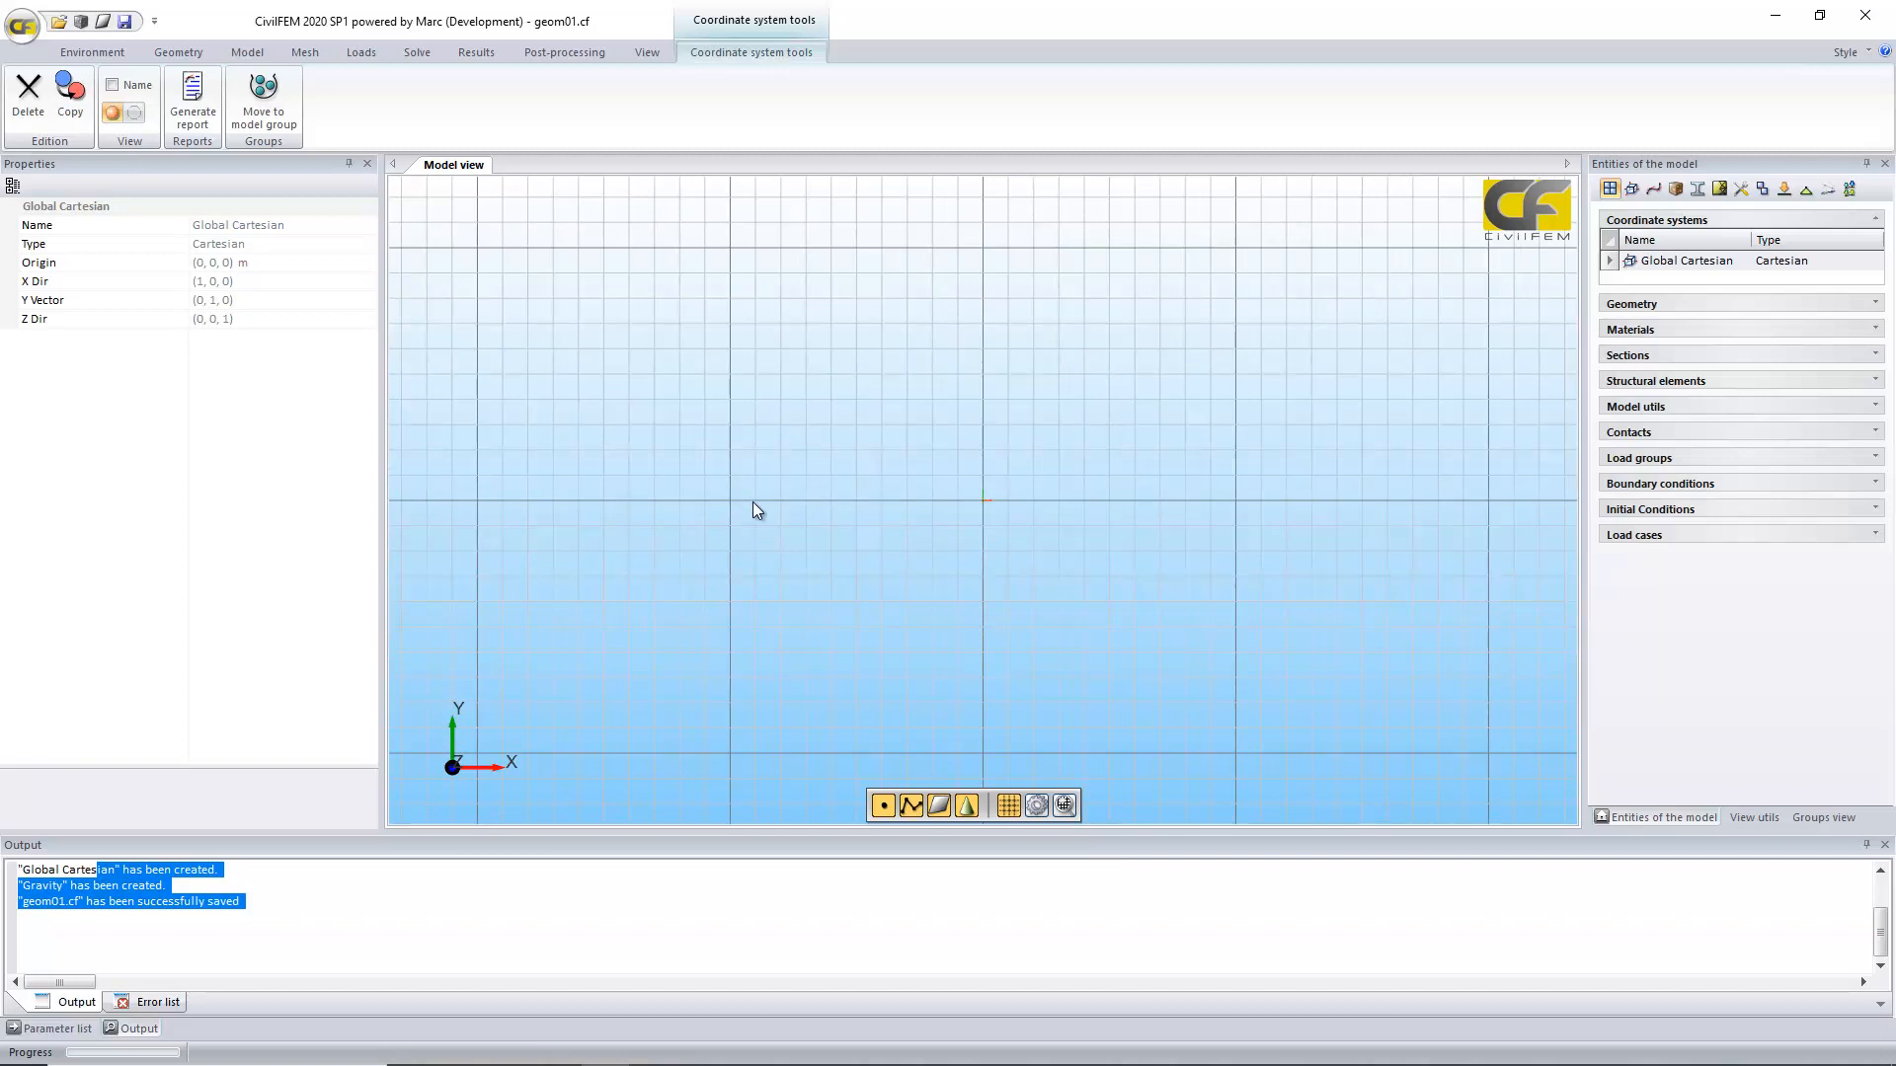
{"action": "scroll", "coordinate": [757, 505], "scroll_direction": "up", "scroll_amount": 2}
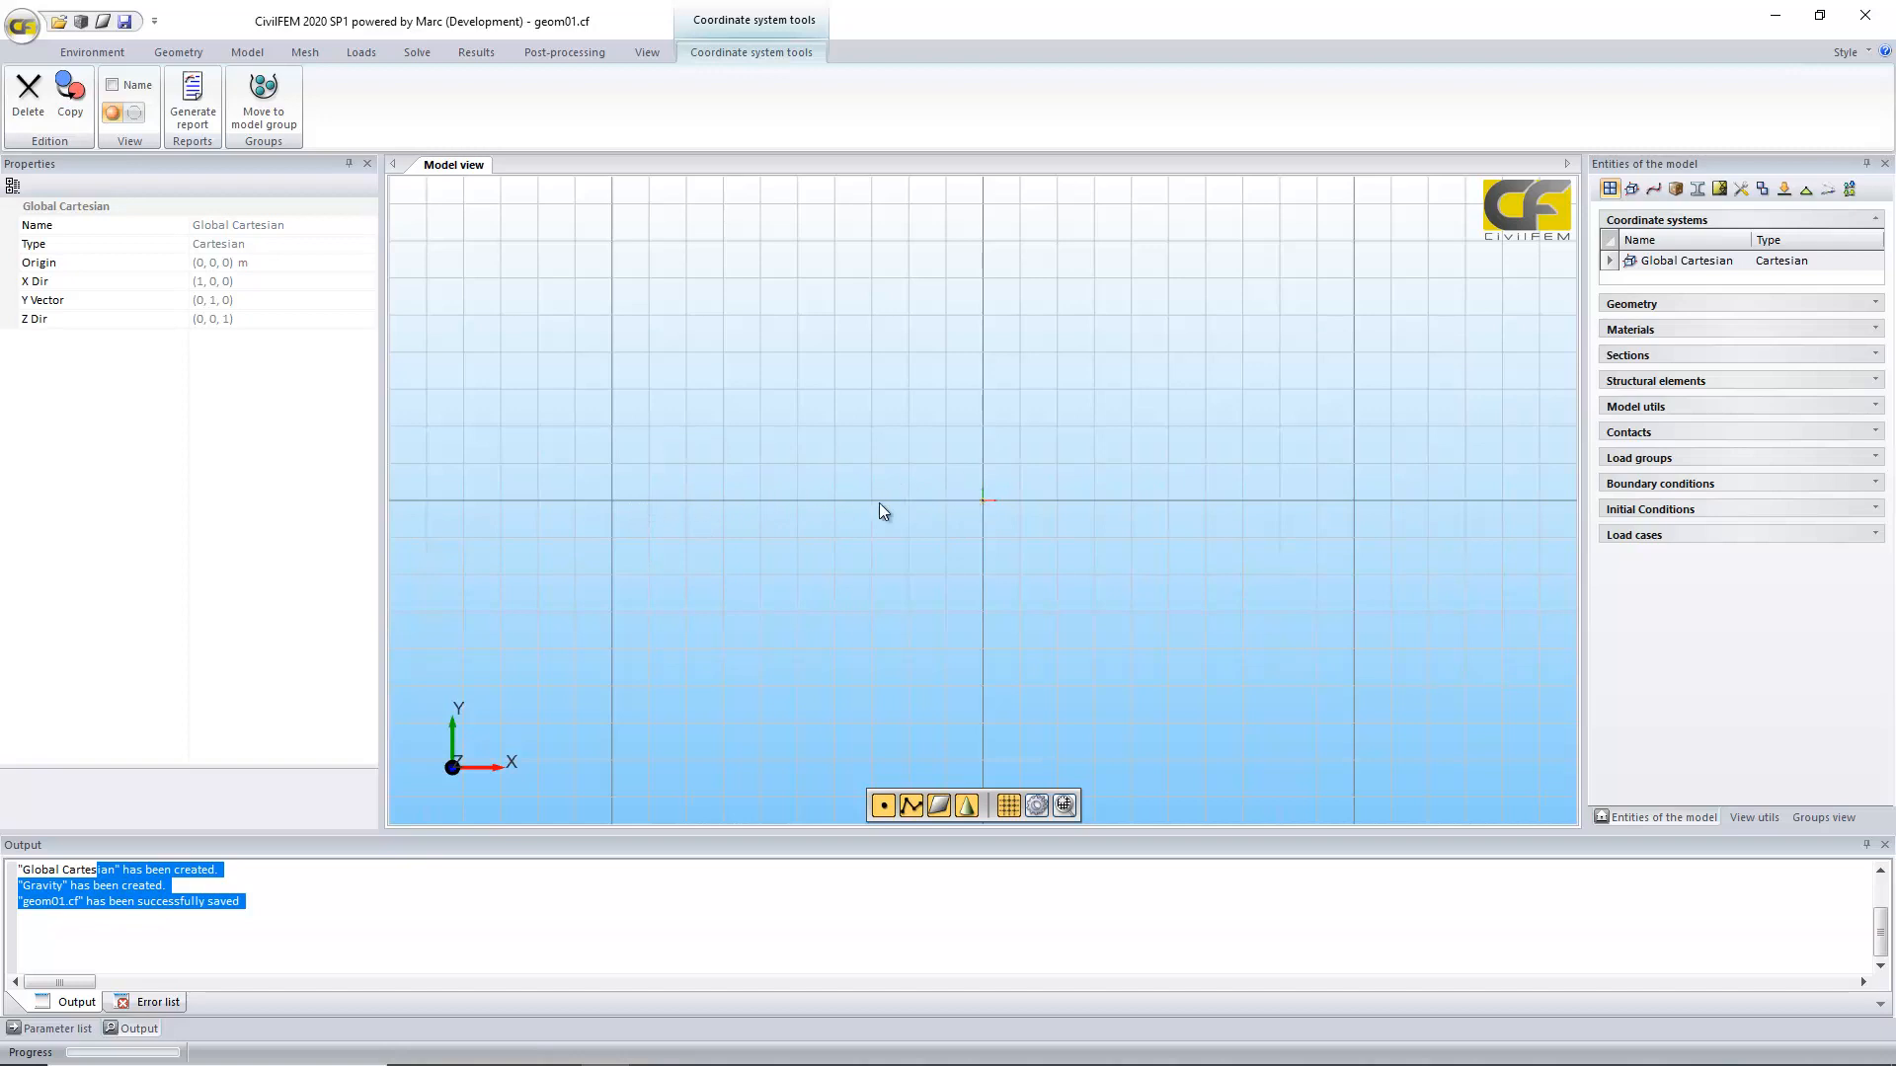
{"action": "scroll", "coordinate": [798, 507], "scroll_direction": "down", "scroll_amount": 2}
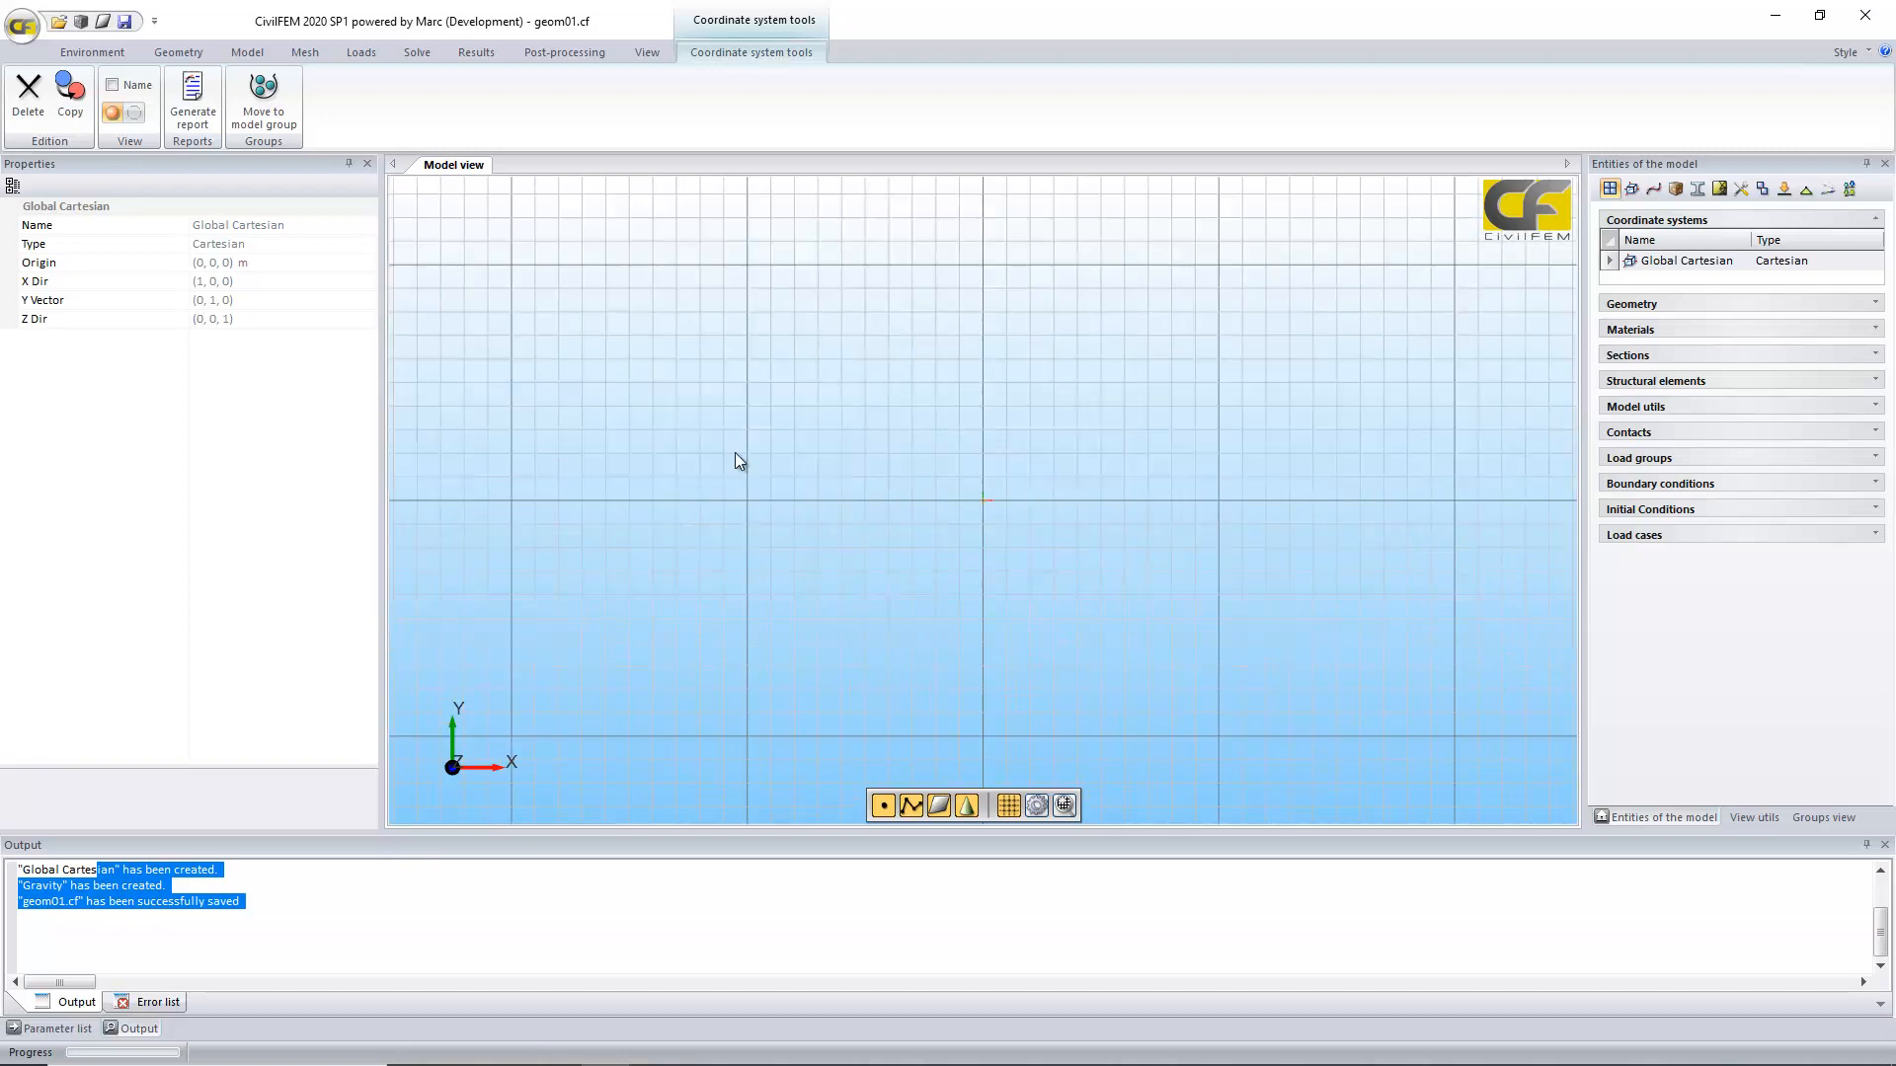
{"action": "scroll", "coordinate": [808, 507], "scroll_direction": "up", "scroll_amount": 1}
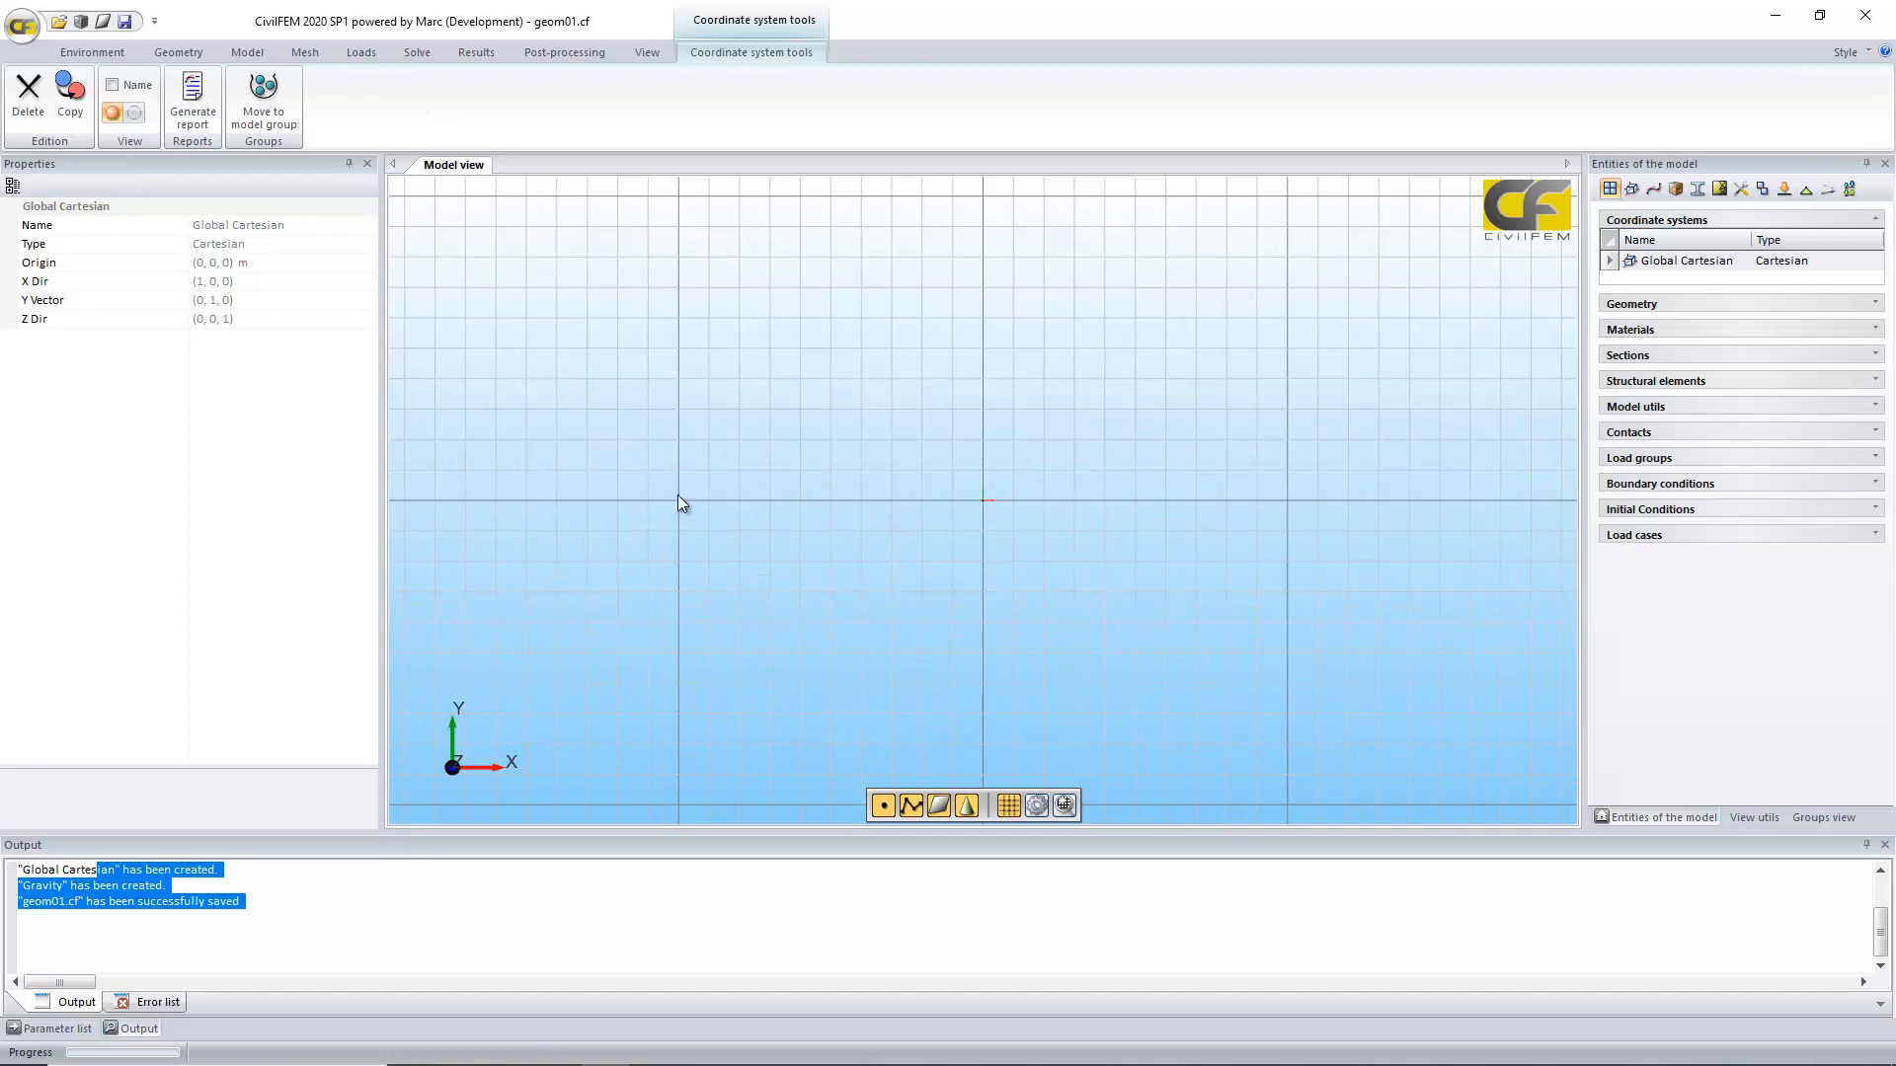
{"action": "scroll", "coordinate": [677, 503], "scroll_direction": "up", "scroll_amount": 1}
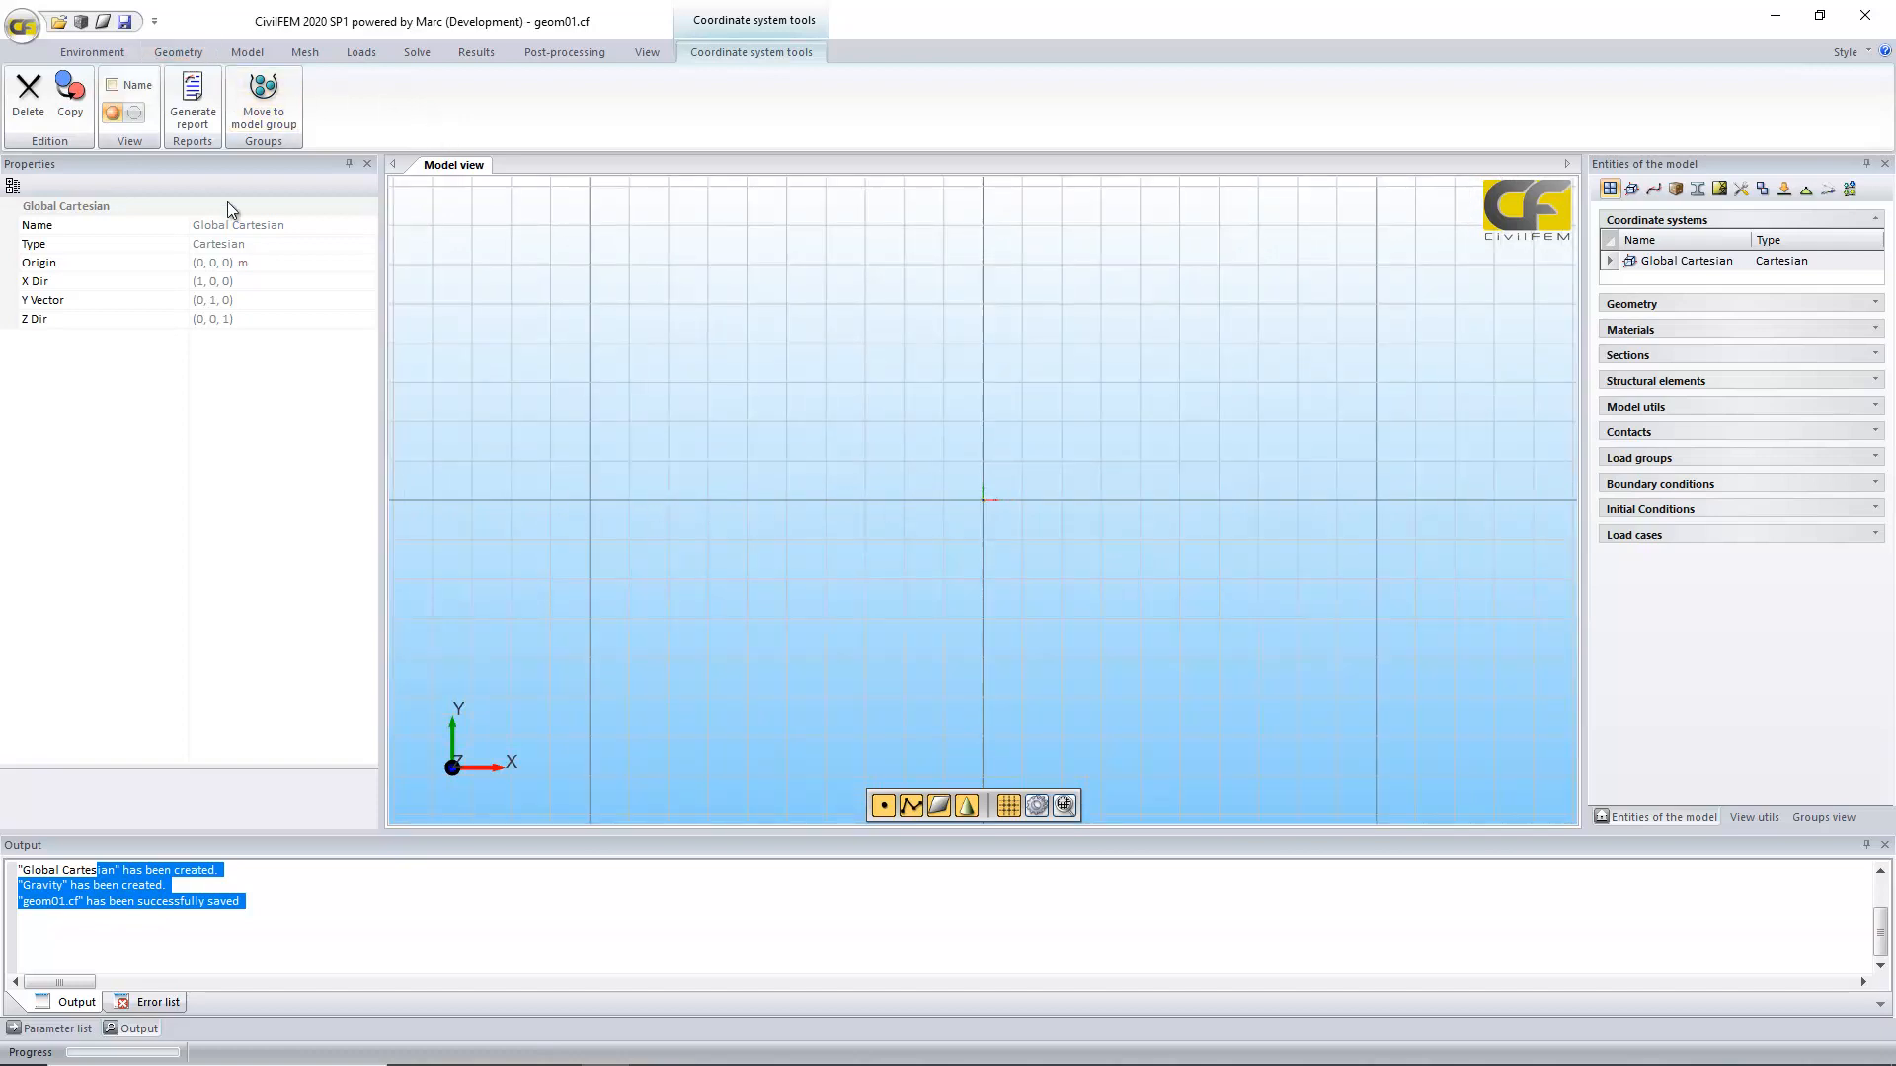
Step: Create a four-point quad surface named quad with corners (-6, 1, 0), (-4, 1, 0), (-4, -1, 0) and (-6, -1, 0) m
{"action": "left_click", "coordinate": [103, 23]}
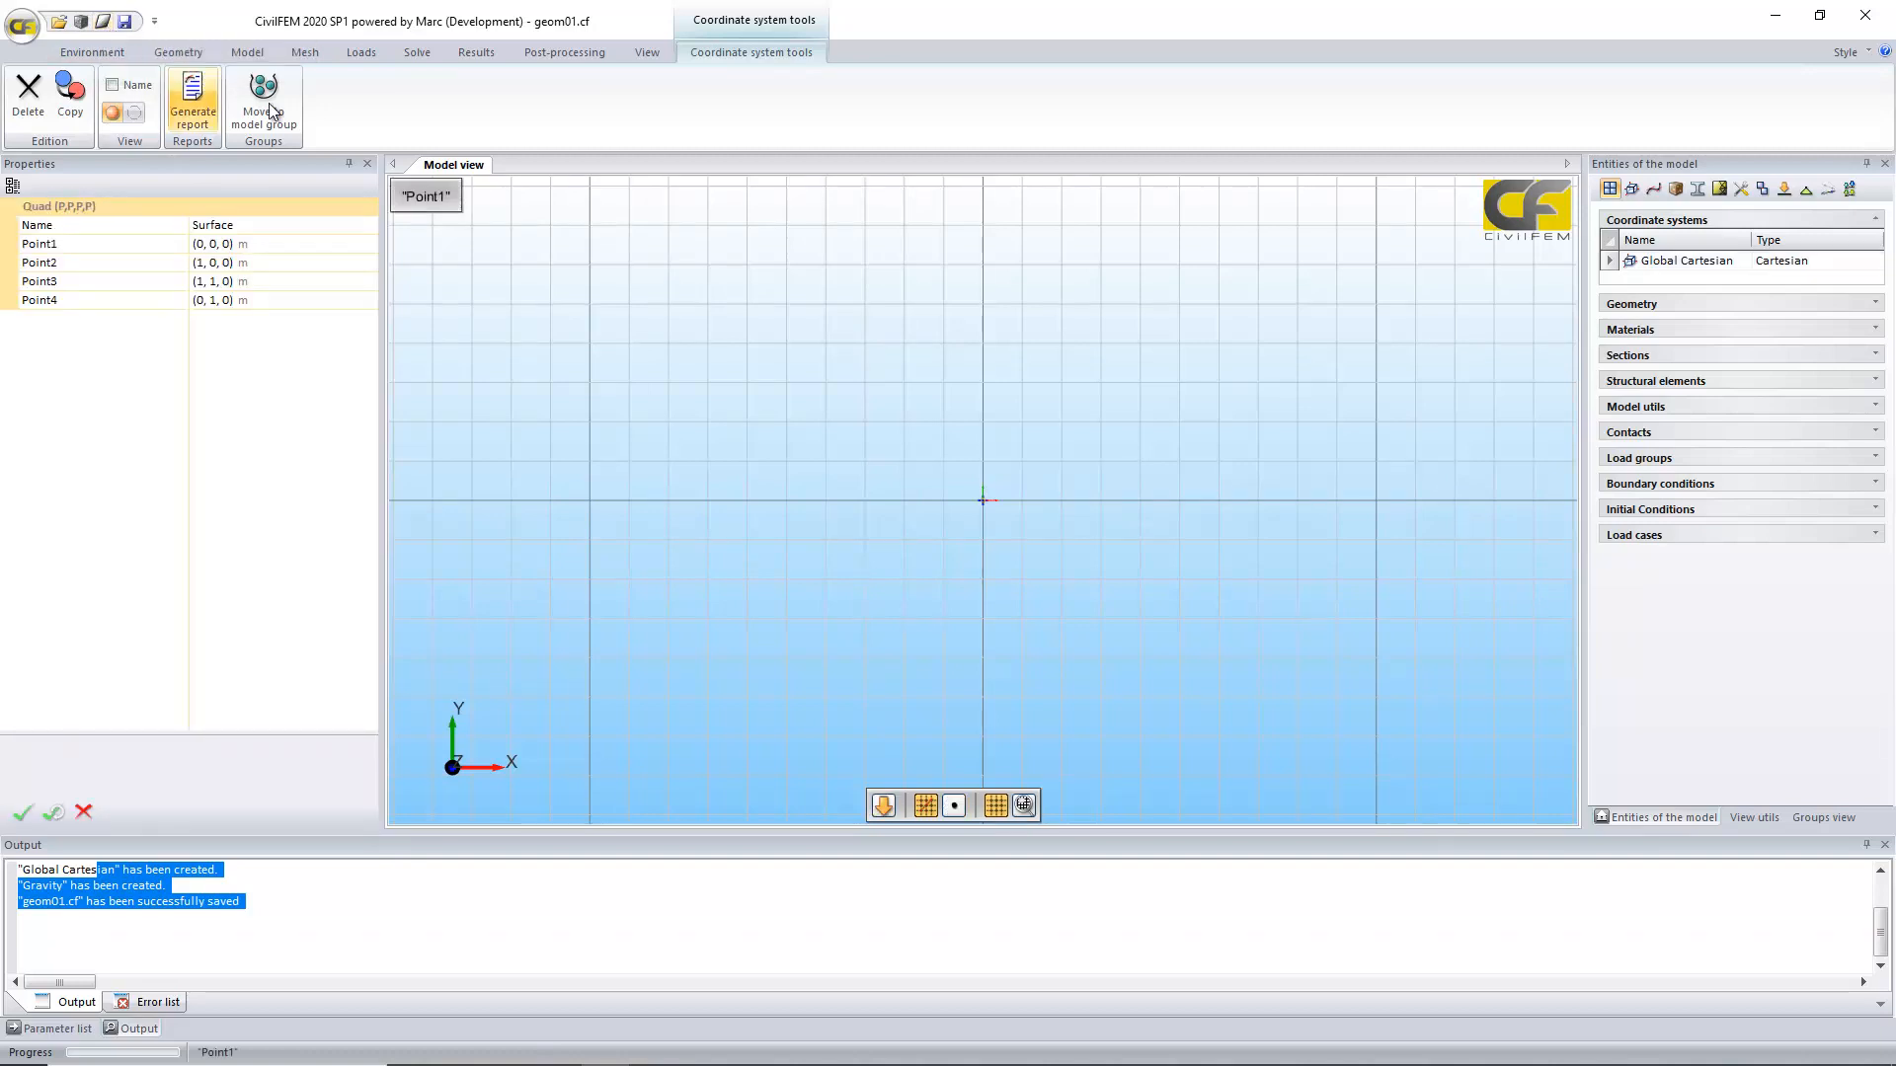
{"action": "left_click", "coordinate": [79, 815]}
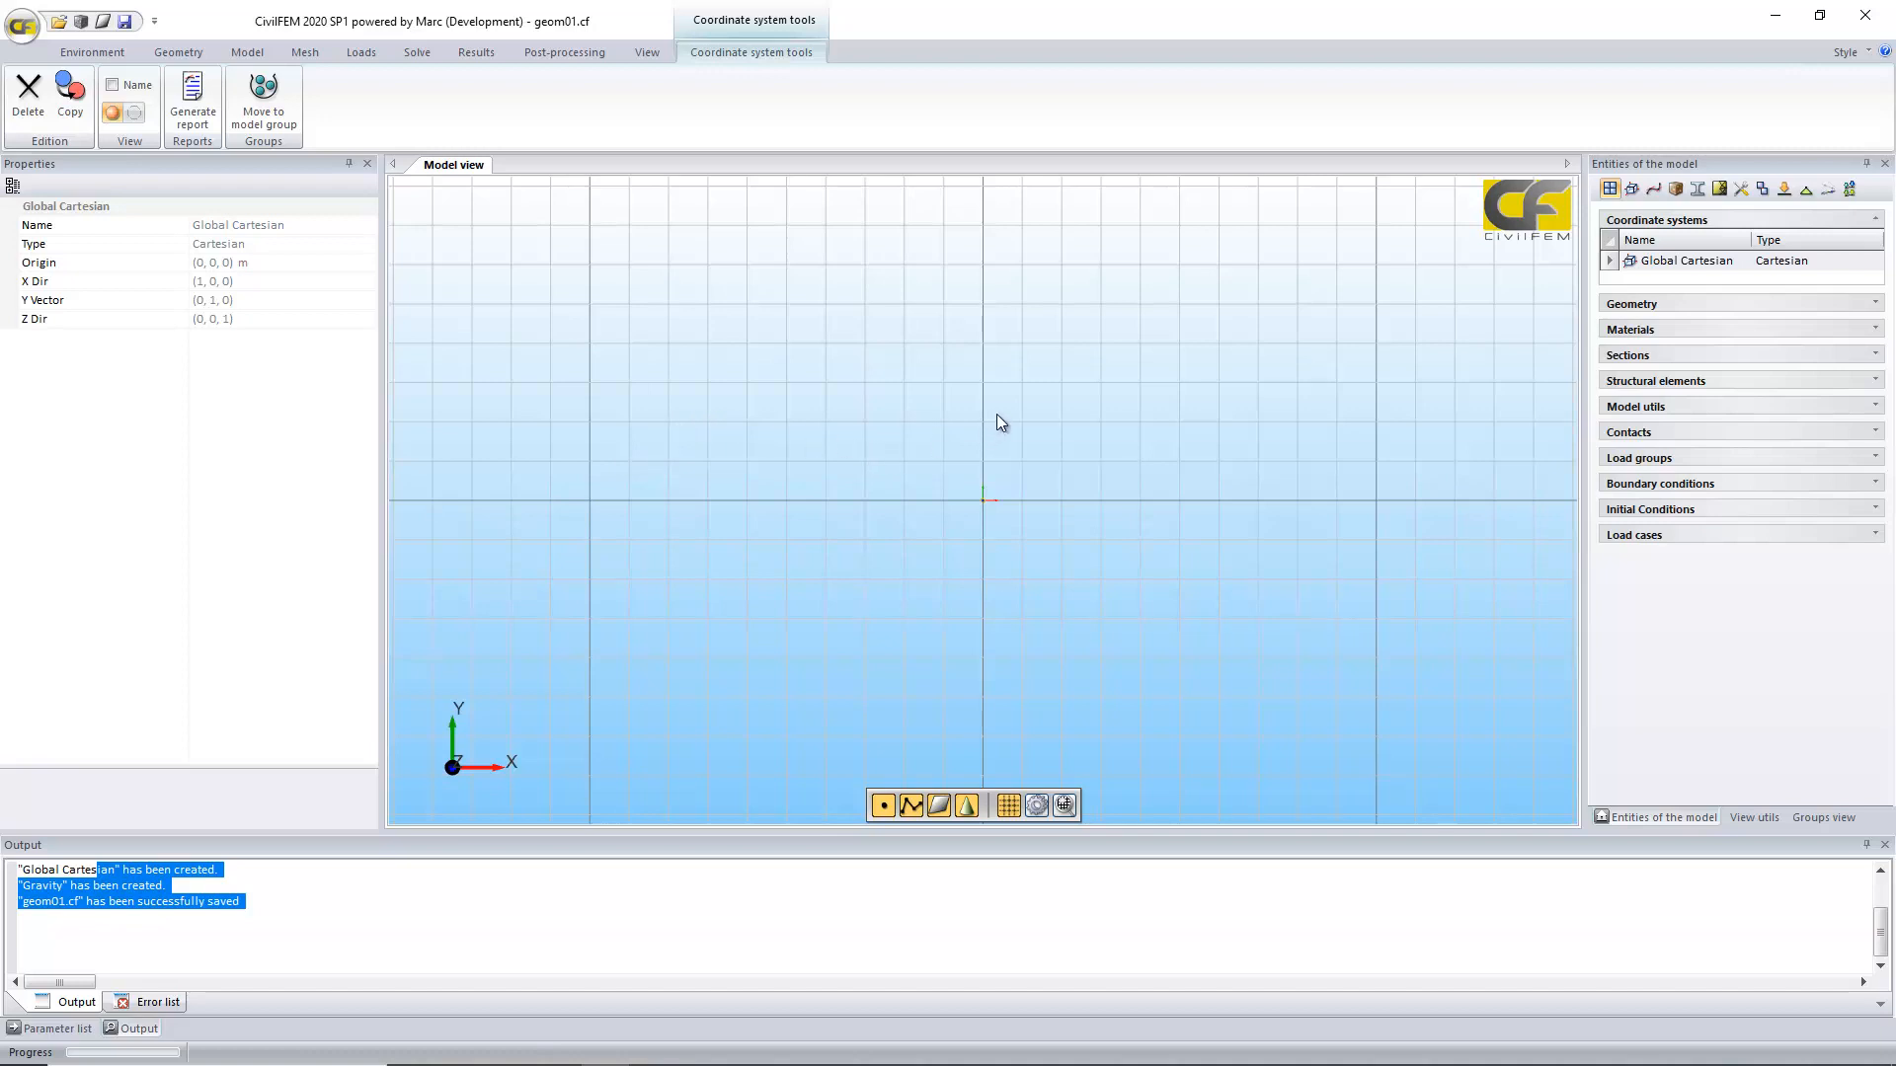
{"action": "key", "text": "Return"}
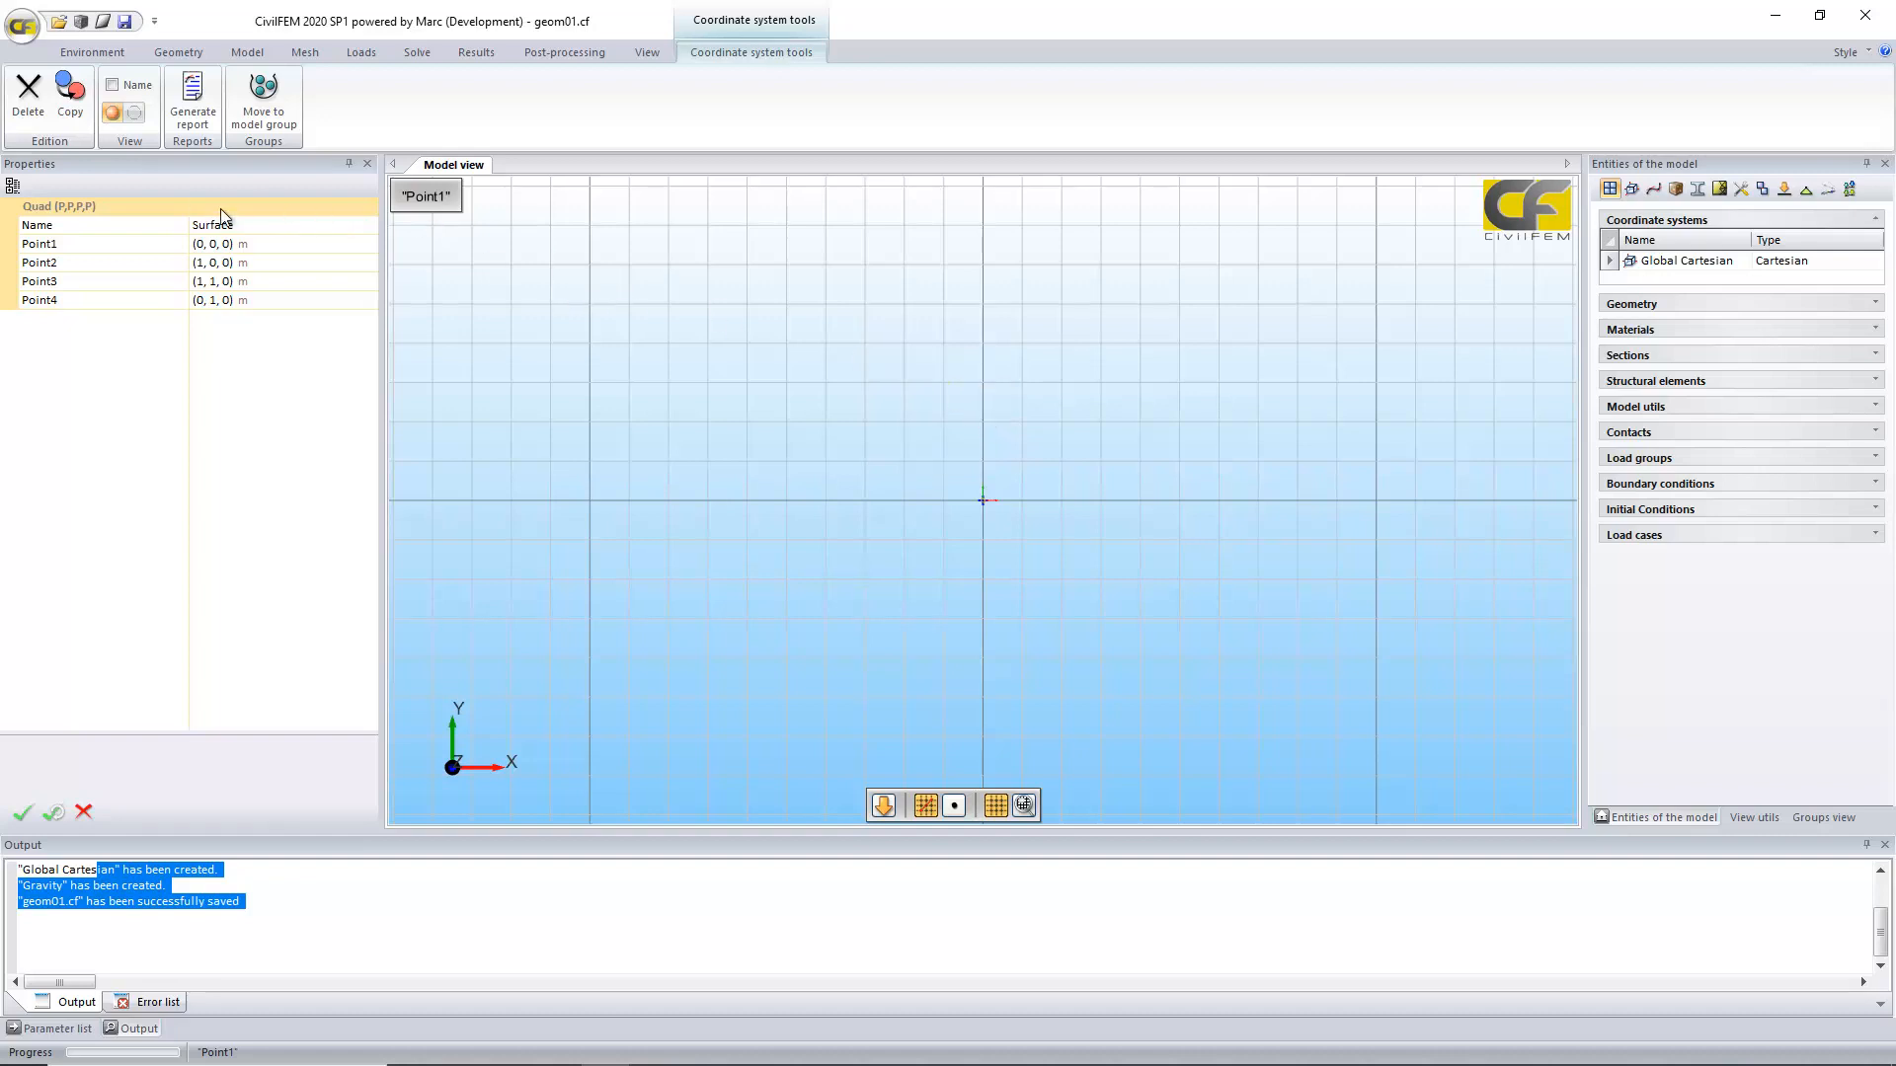
{"action": "left_click", "coordinate": [158, 228]}
{"action": "type", "text": "quad"}
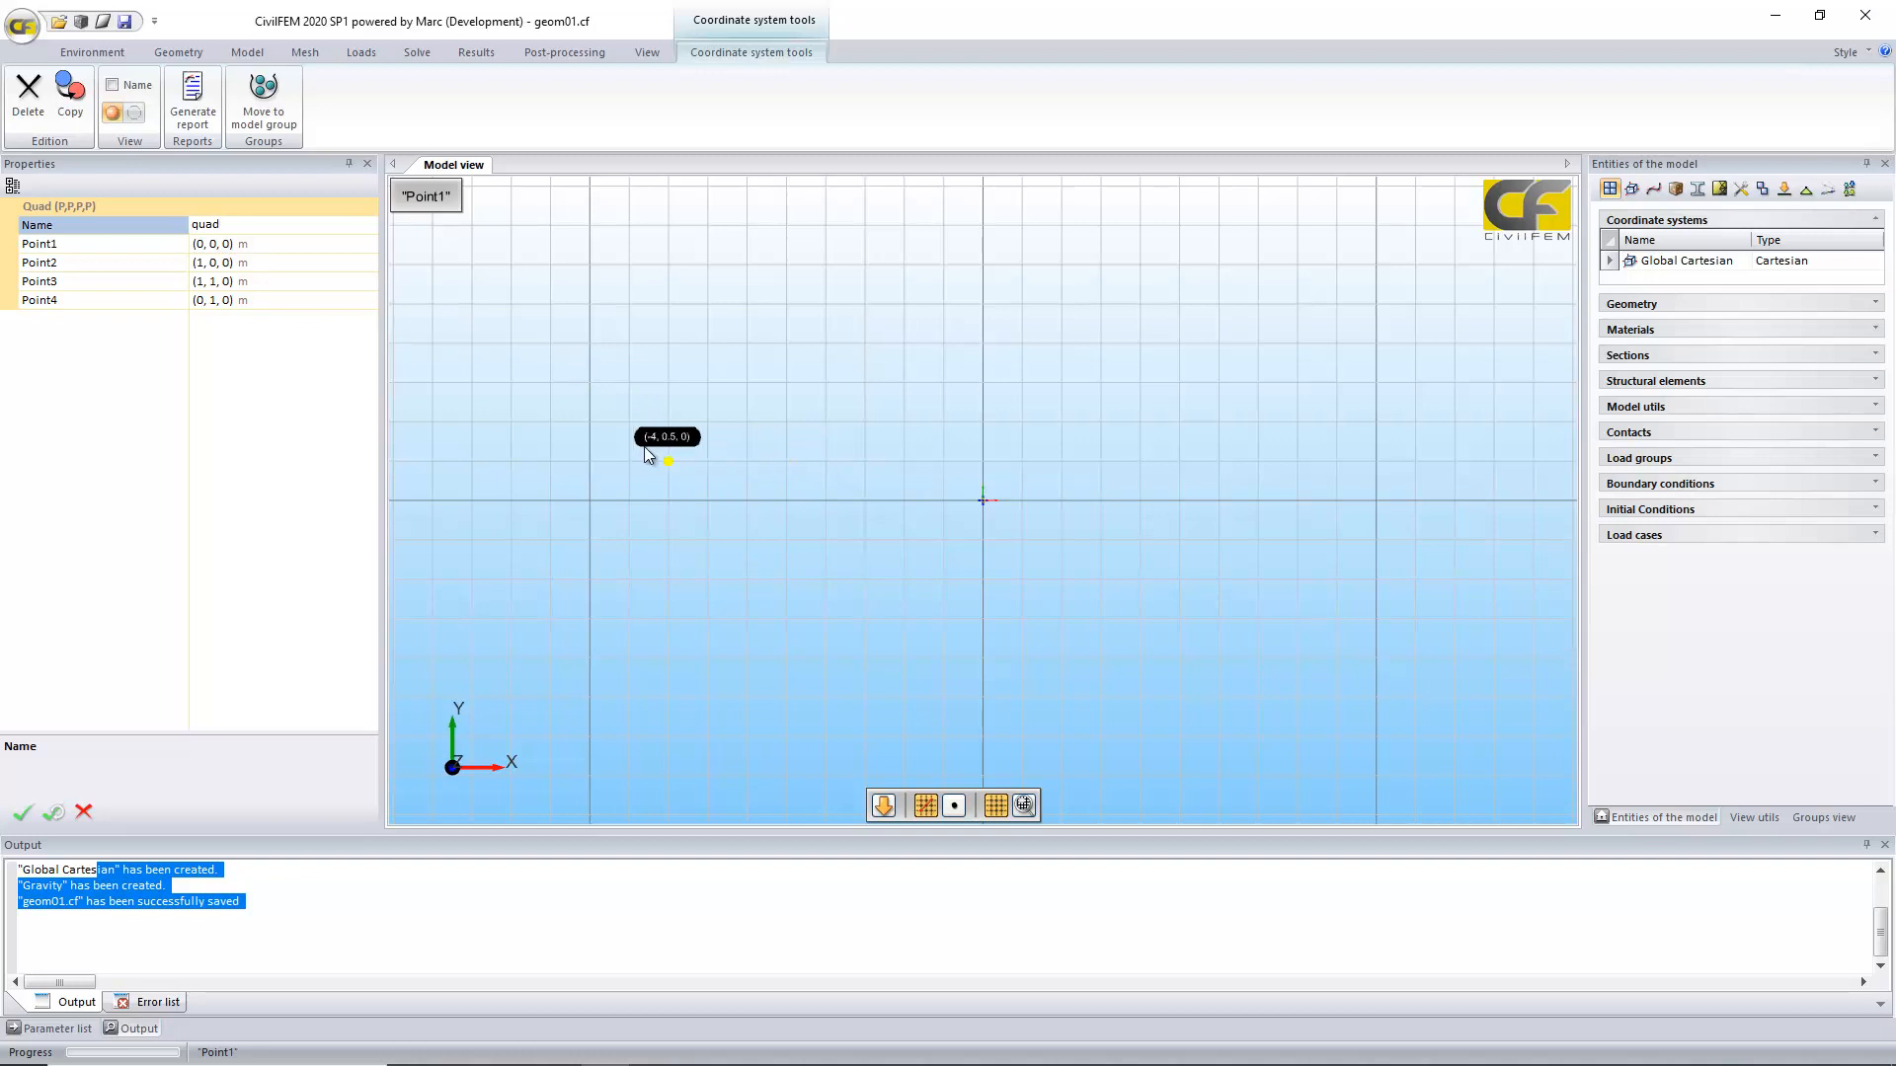
{"action": "scroll", "coordinate": [635, 444], "scroll_direction": "down", "scroll_amount": 1}
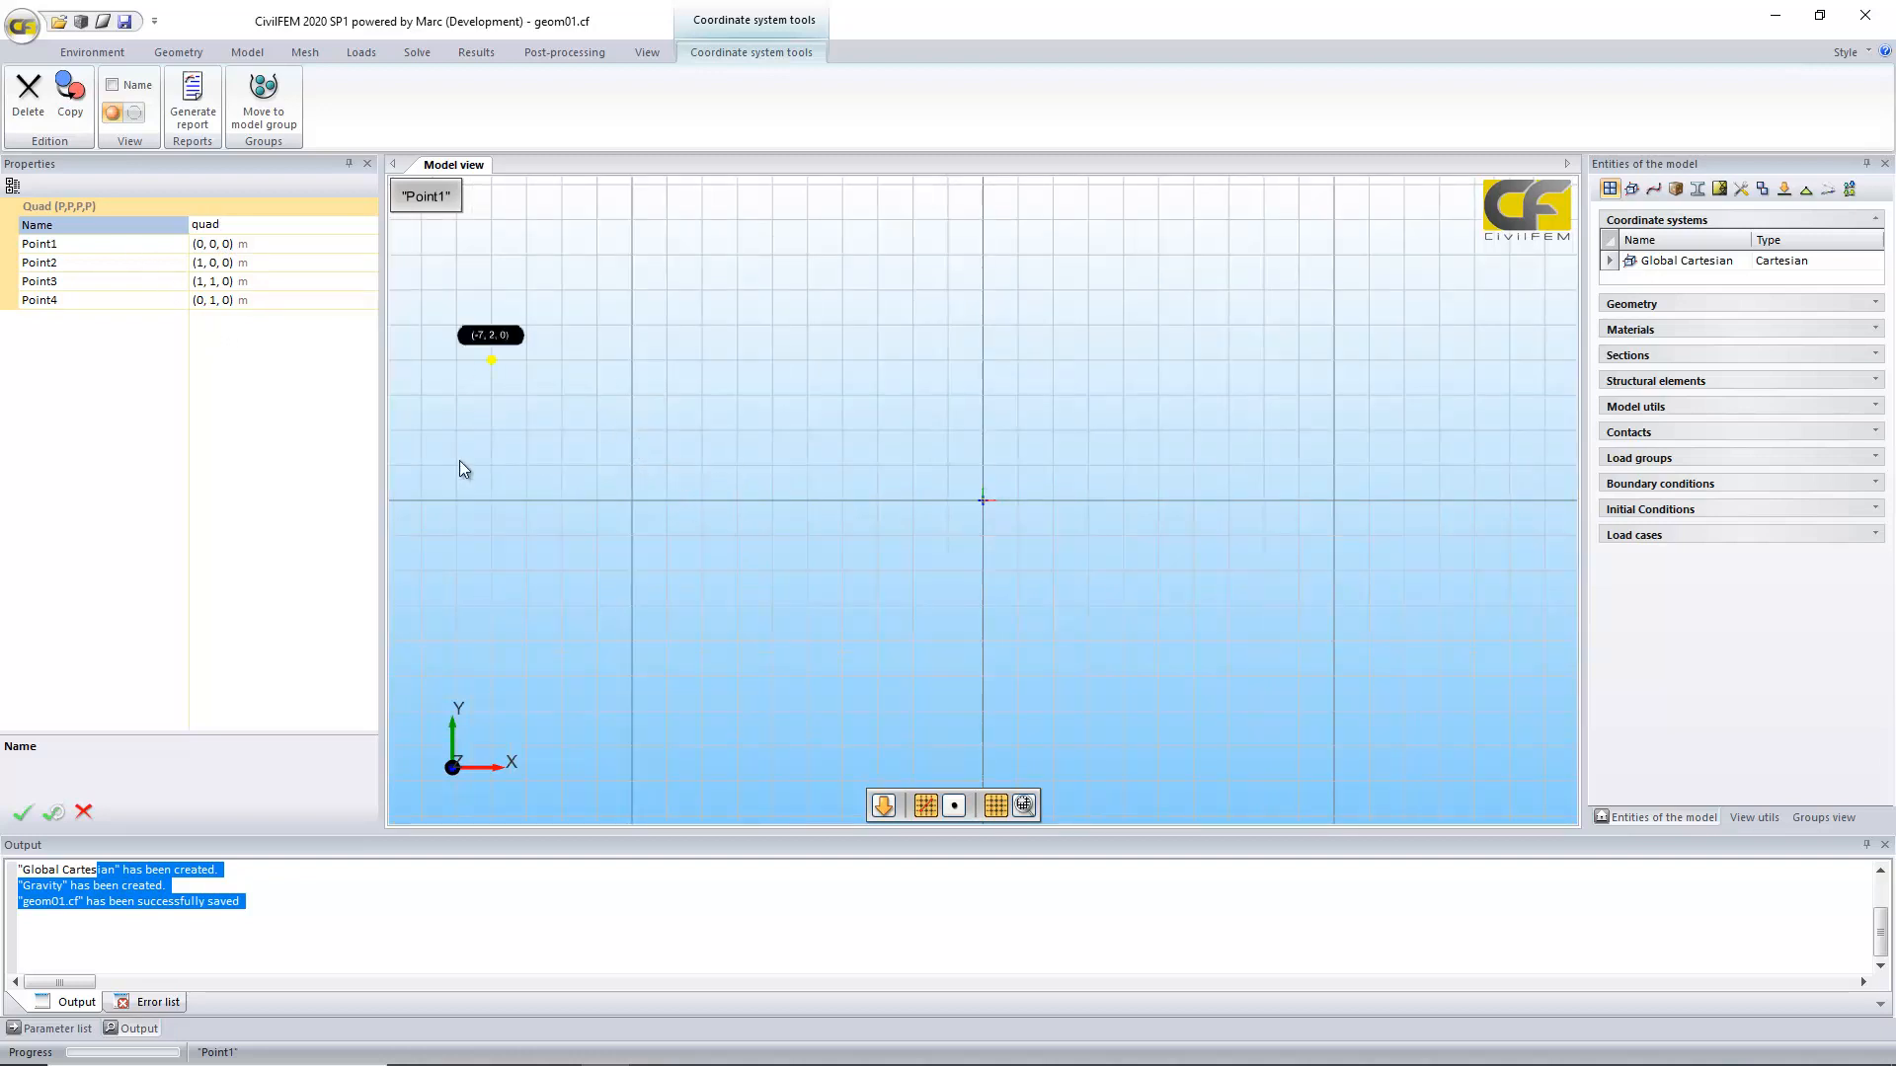
{"action": "left_click", "coordinate": [562, 427]}
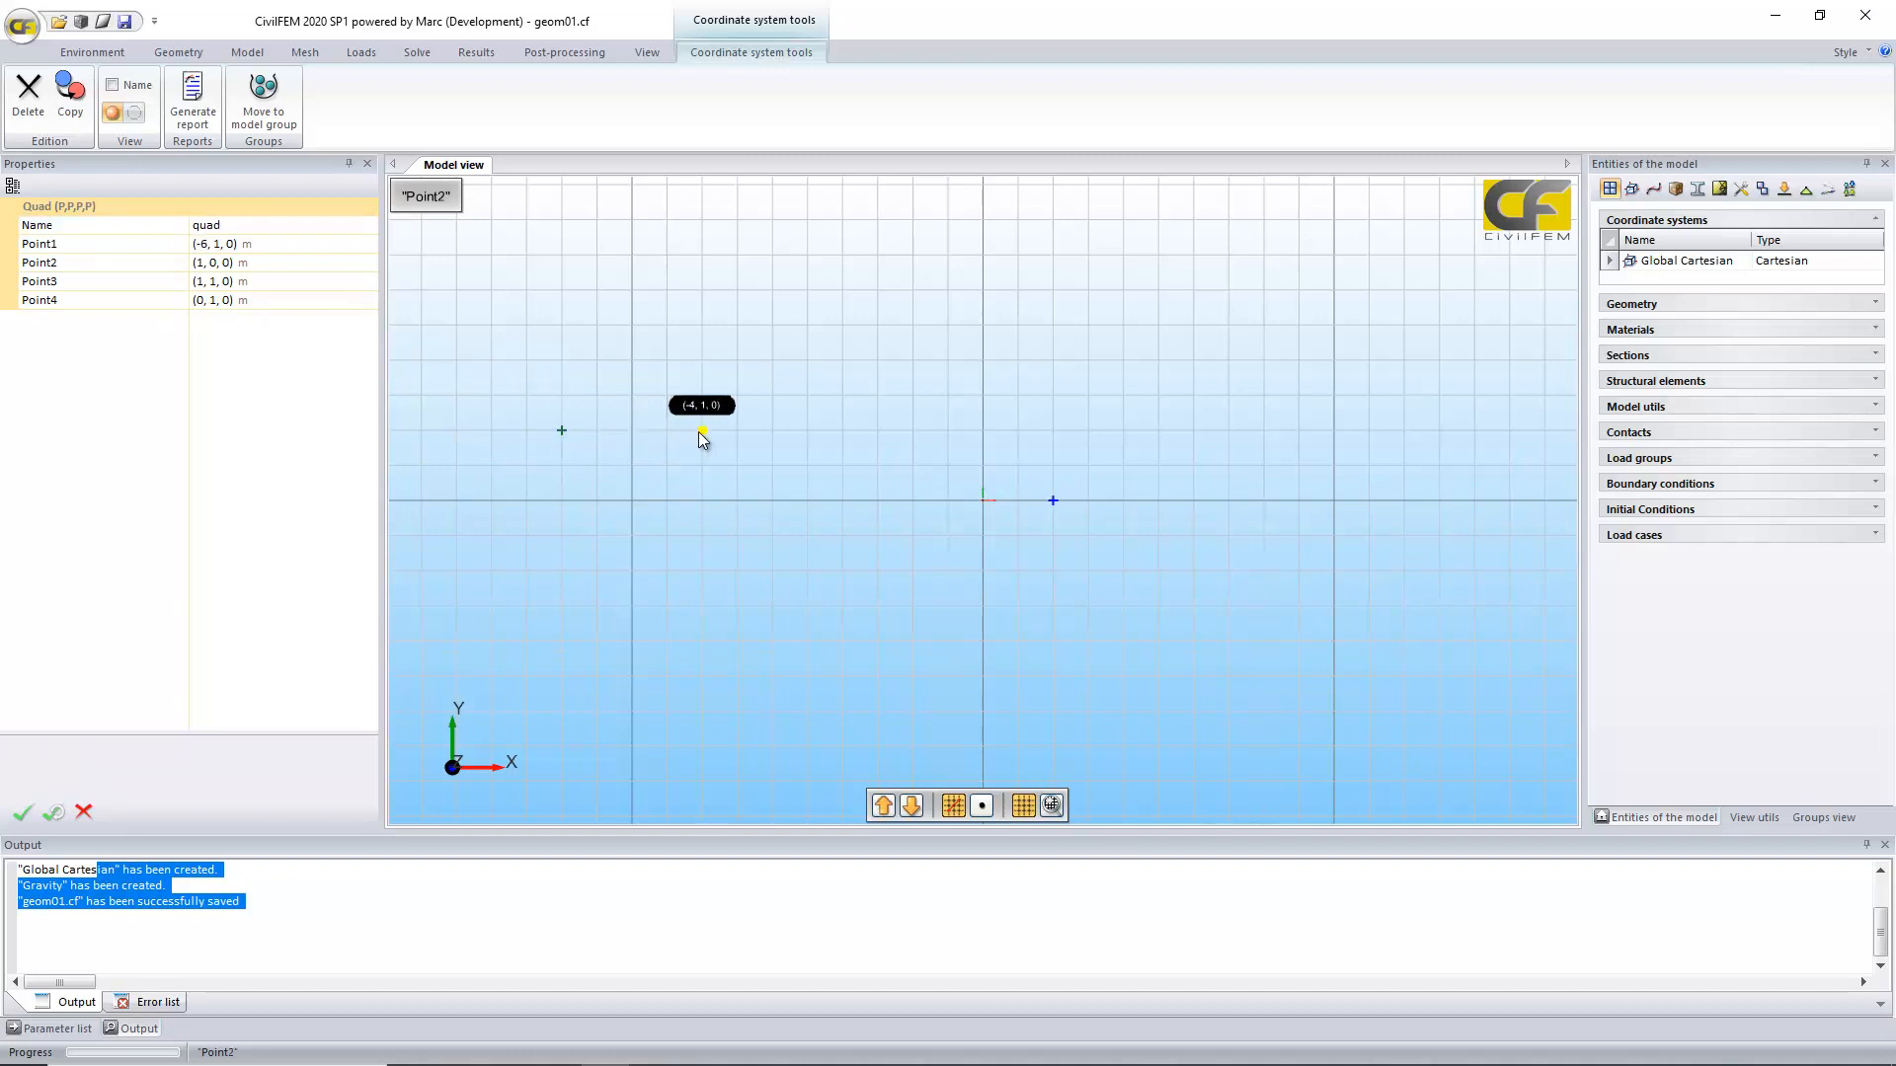
{"action": "left_click", "coordinate": [699, 432]}
{"action": "left_click", "coordinate": [704, 571]}
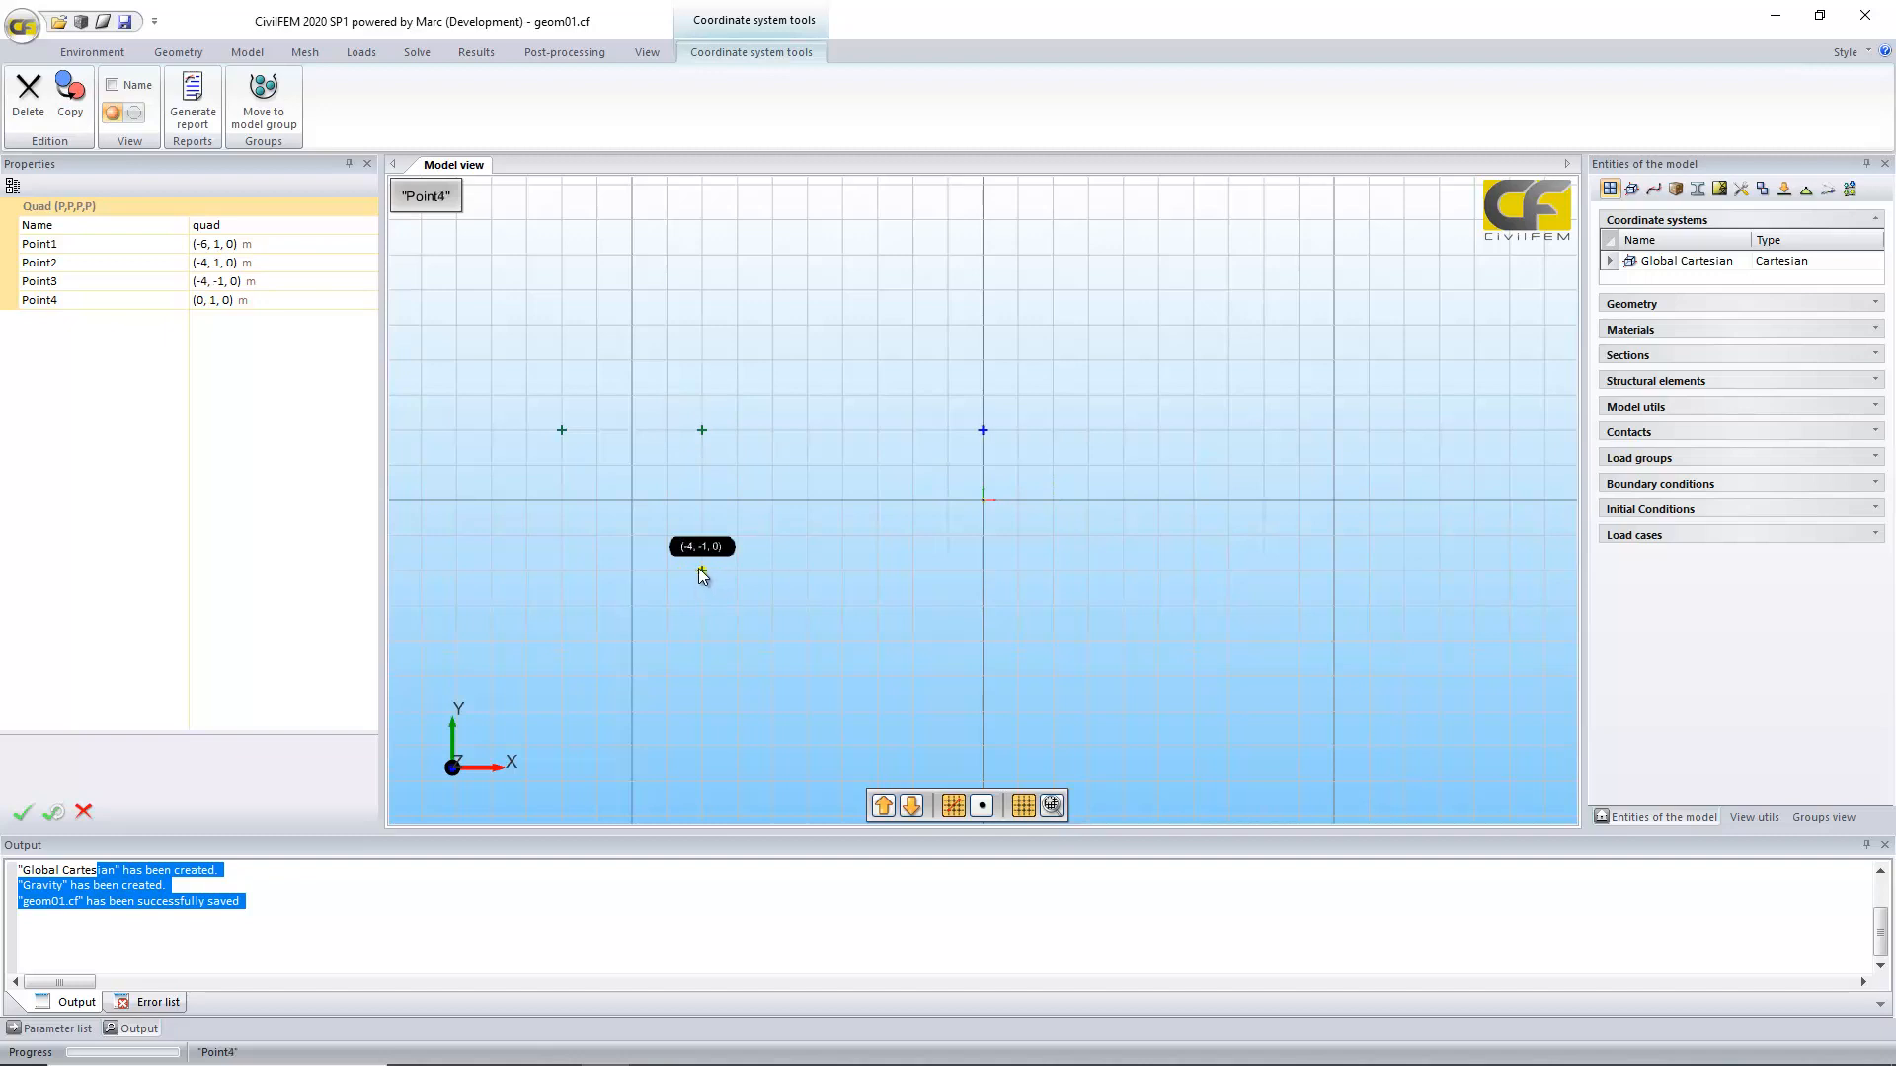
{"action": "left_click", "coordinate": [563, 571]}
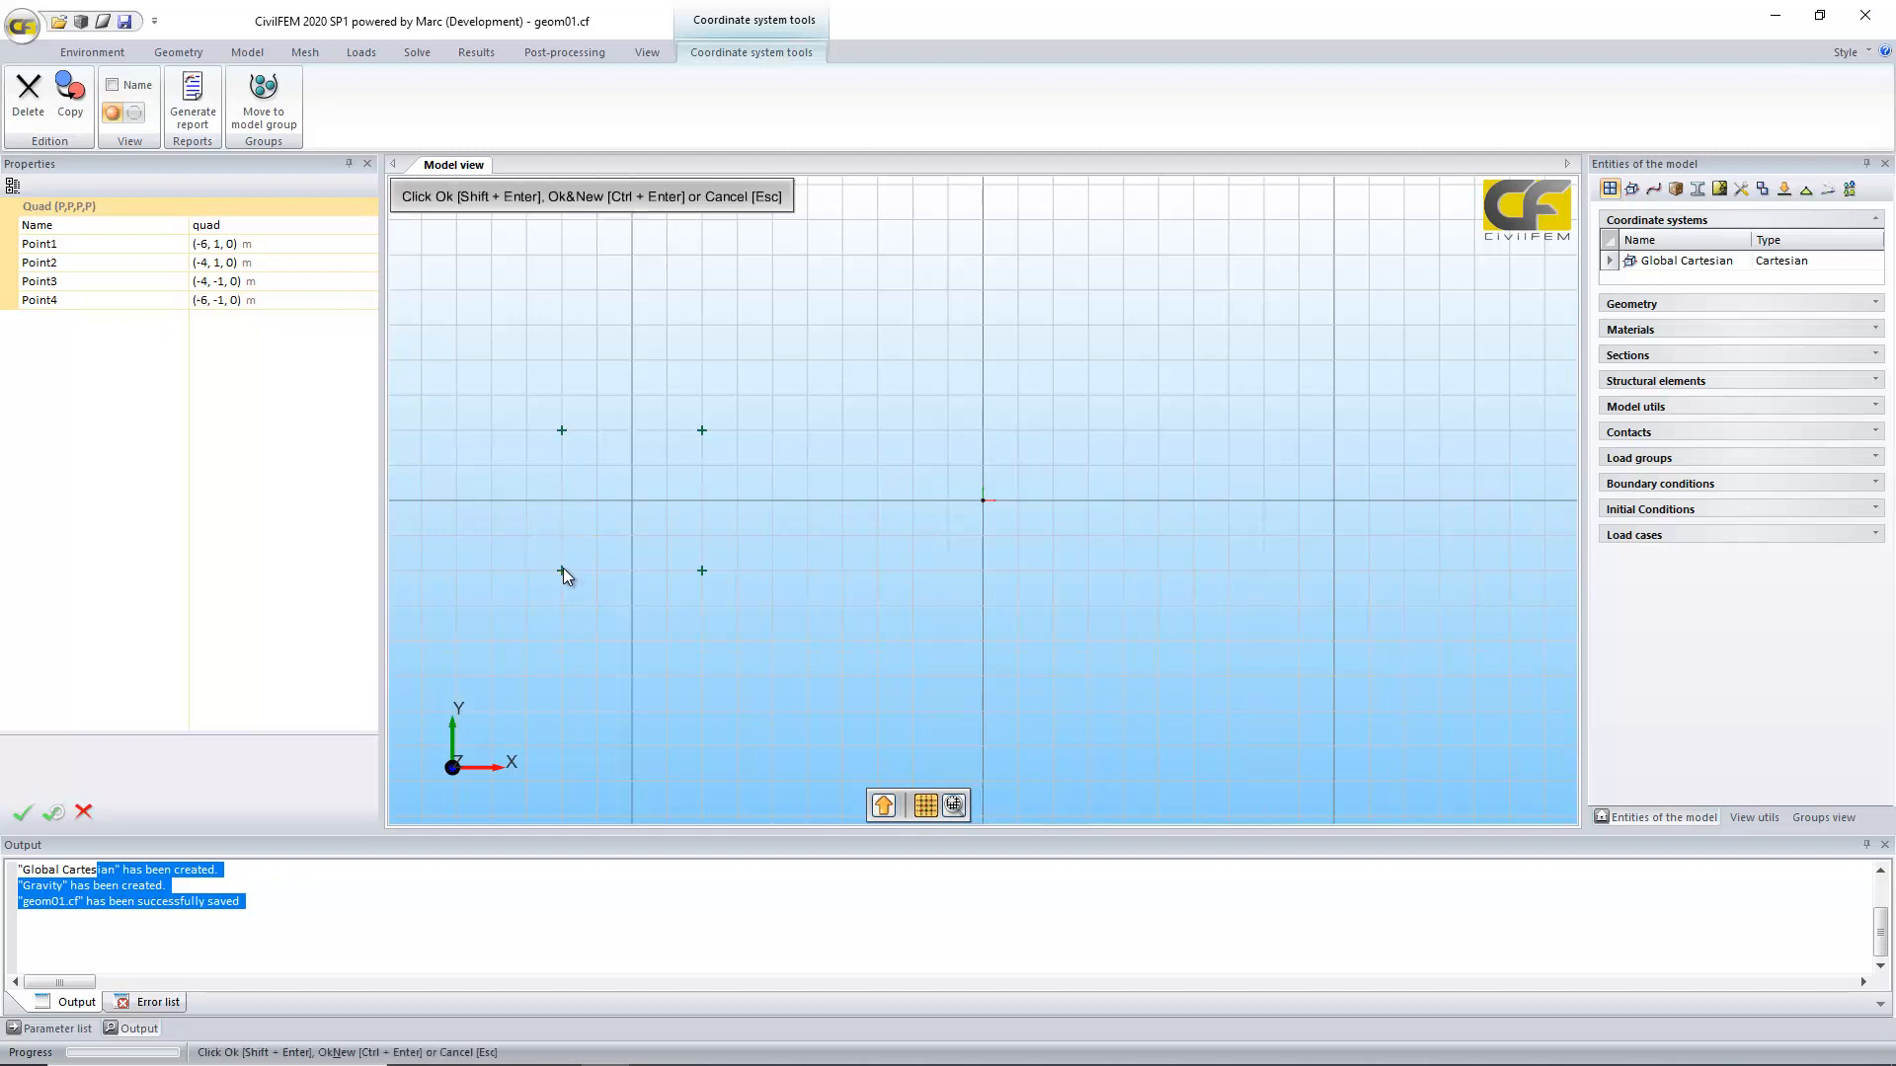
{"action": "left_click", "coordinate": [53, 814]}
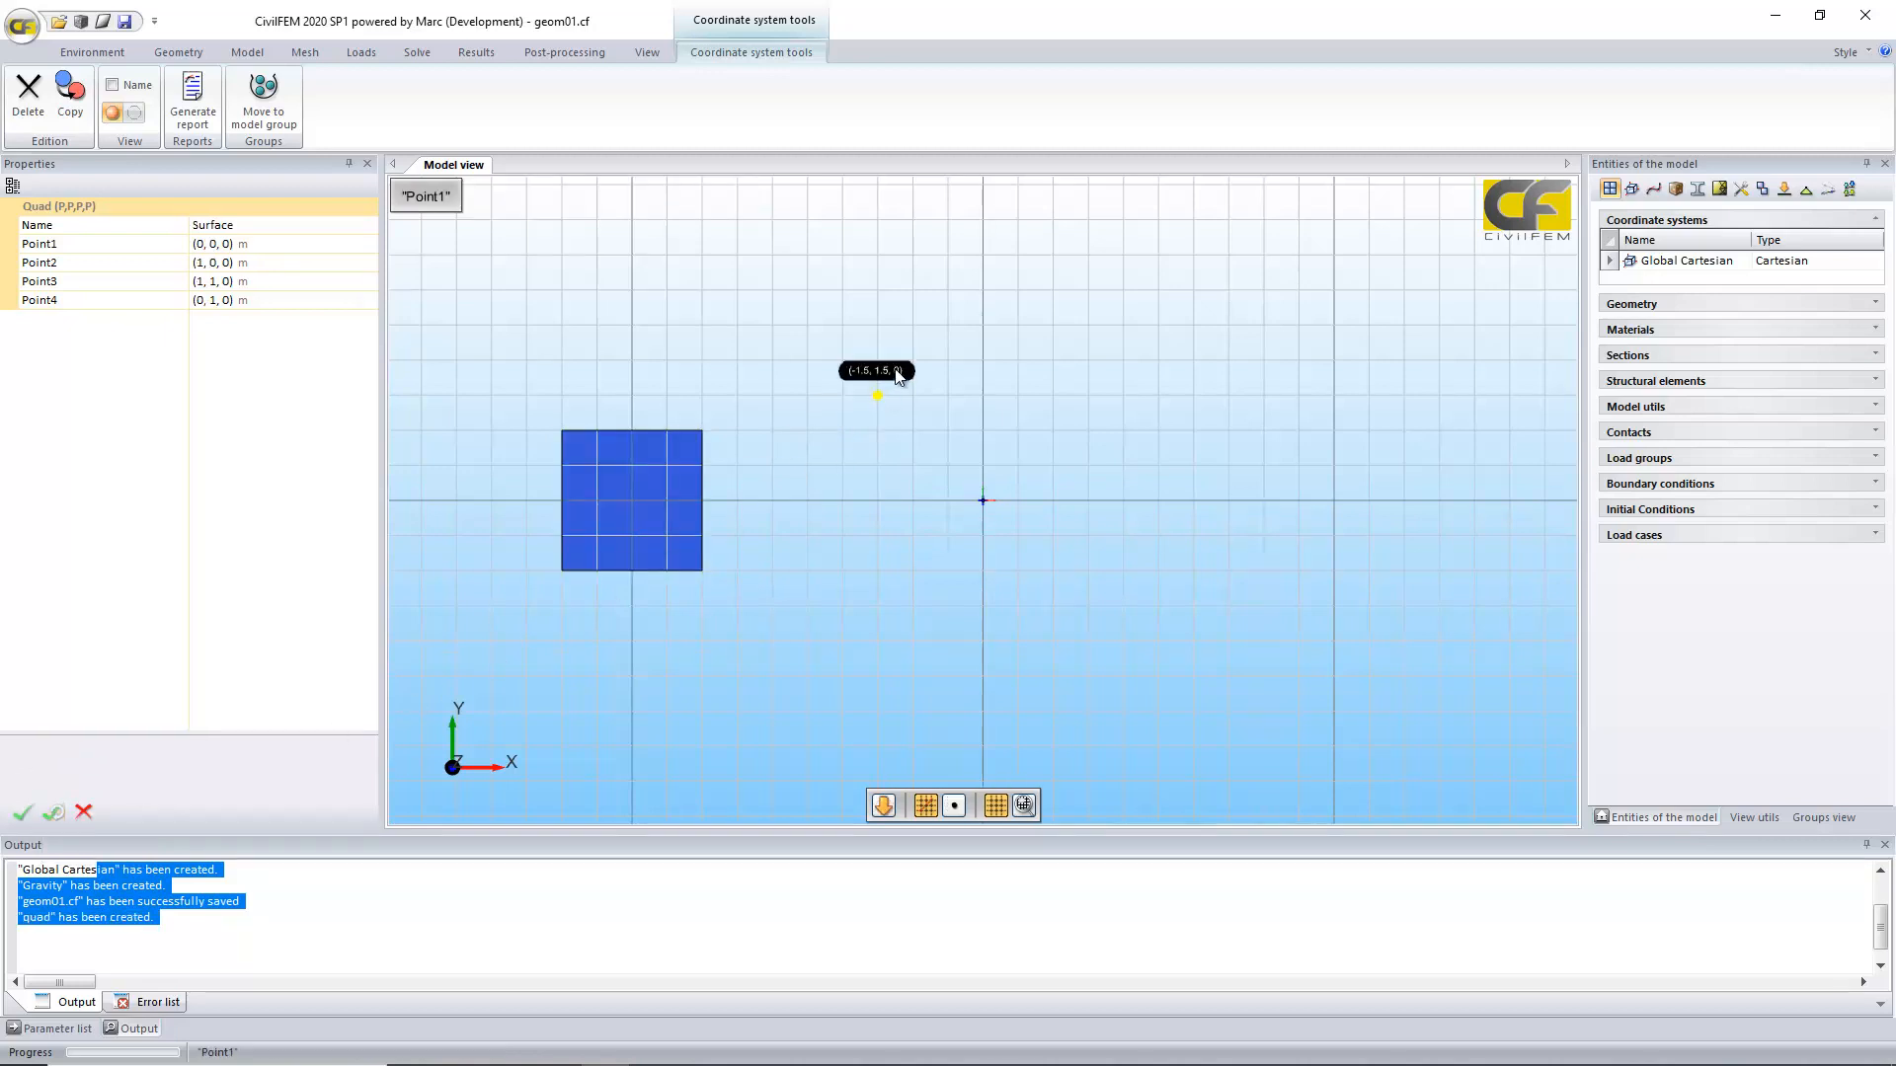
Step: Create a second quad surface with corners (-2.5, 3, 0), (0, 4, 0), (1, 2, 0) and (-2.5, 1.5, 0) m and finish the command
{"action": "left_click", "coordinate": [816, 288]}
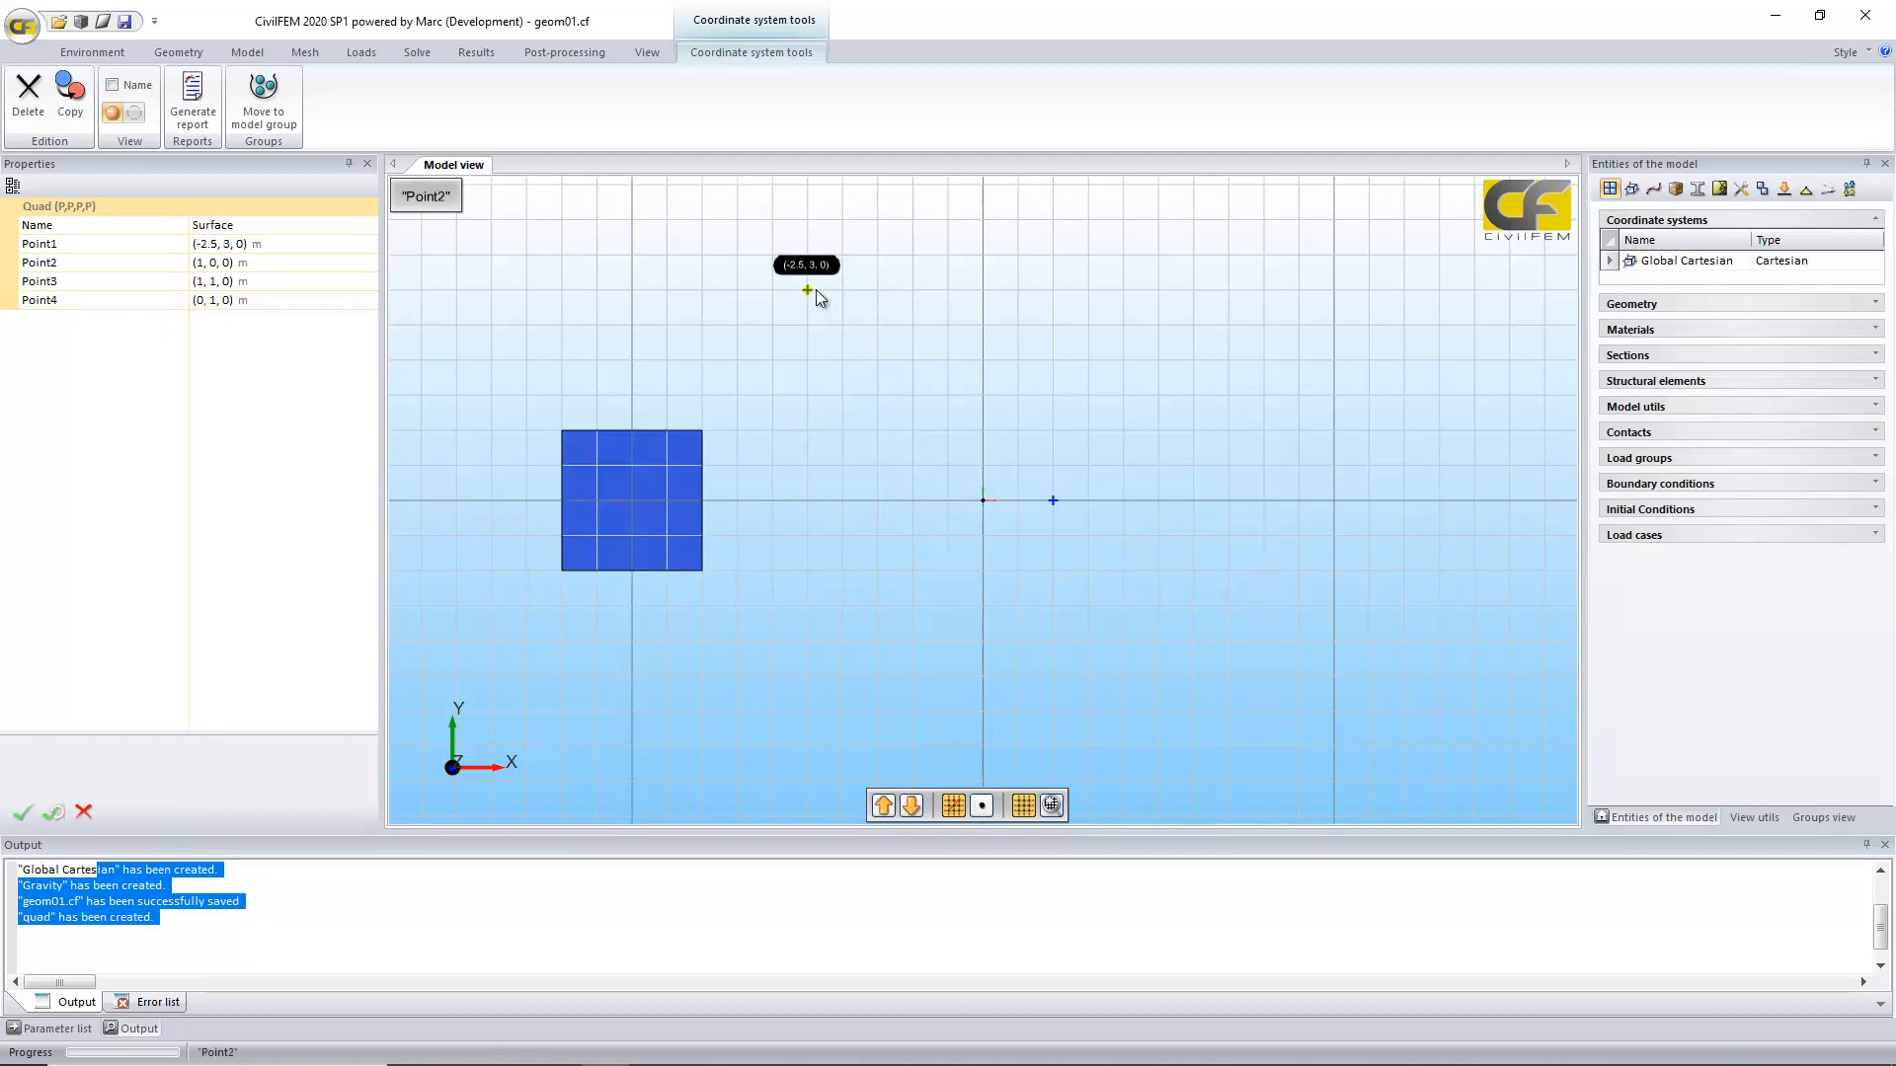
{"action": "left_click", "coordinate": [981, 229]}
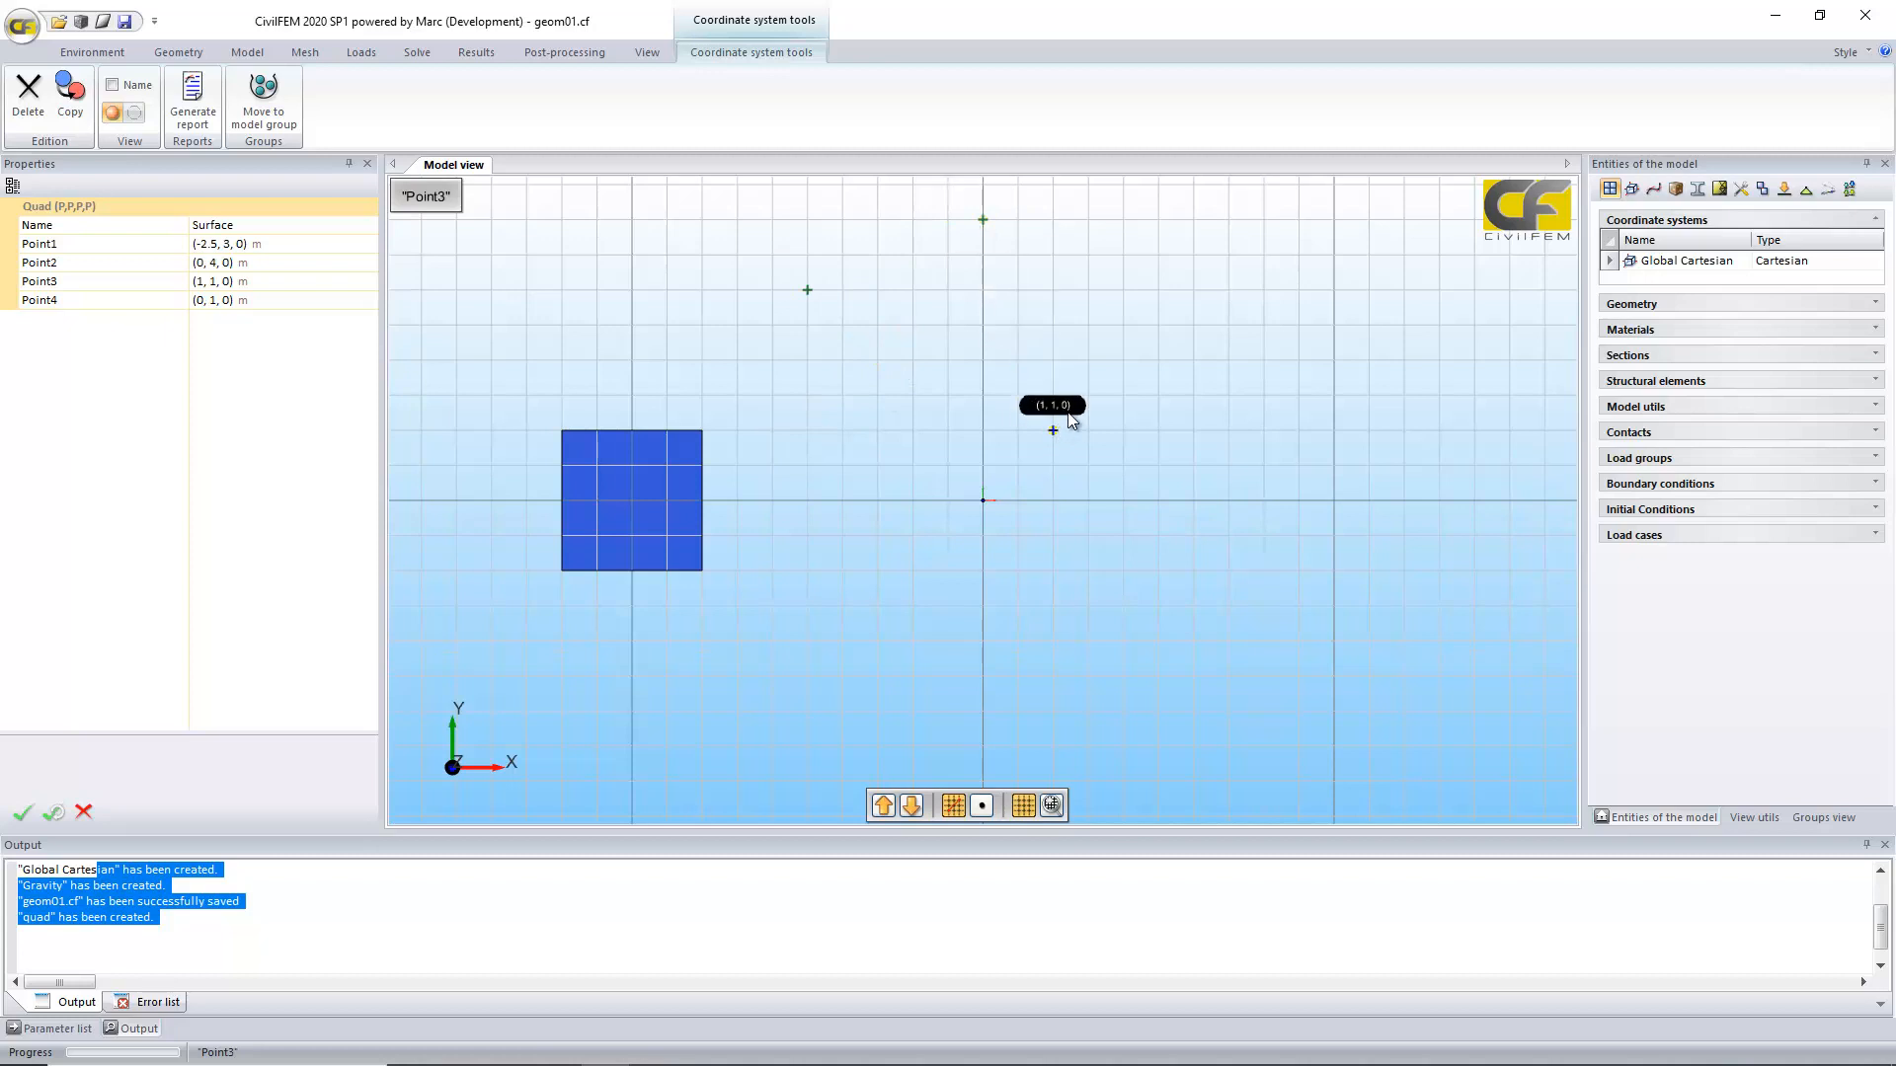
{"action": "left_click", "coordinate": [1069, 415]}
{"action": "left_click", "coordinate": [1070, 359]}
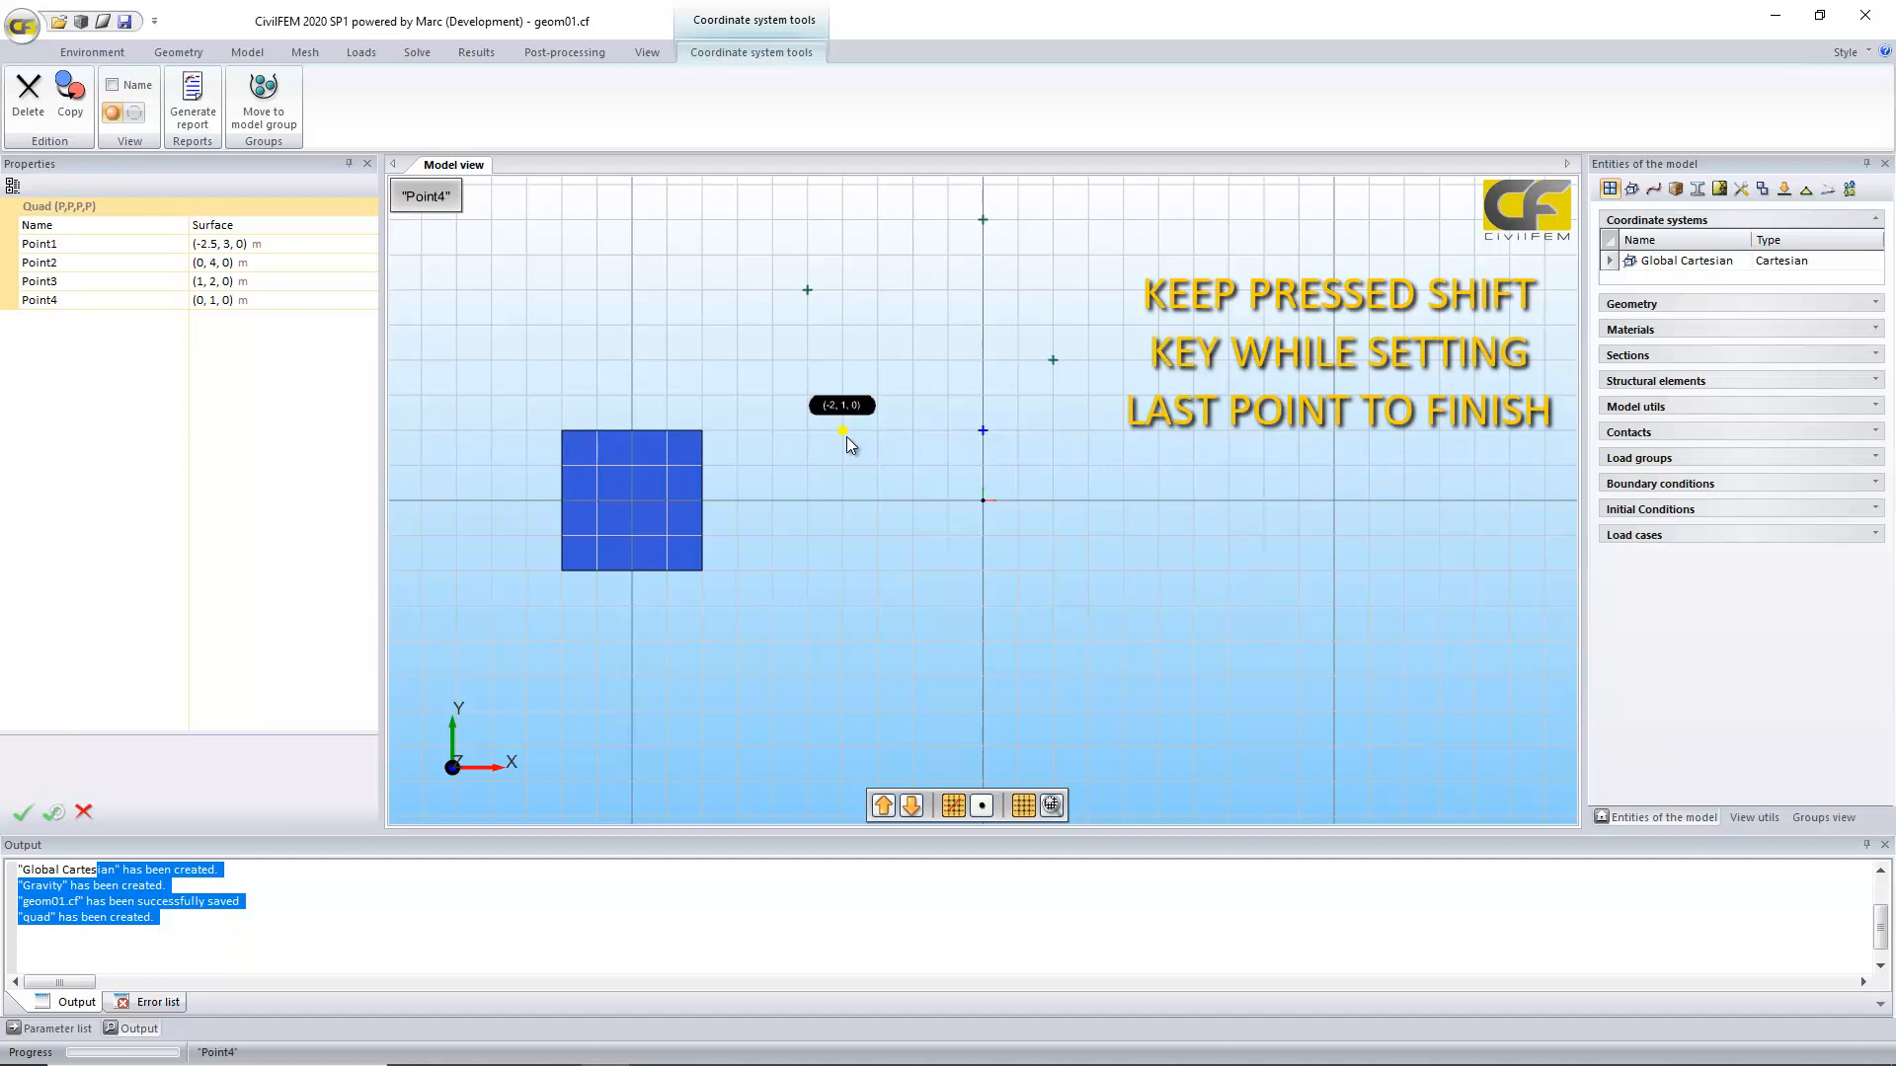
{"action": "left_click", "coordinate": [809, 401], "text": "shift"}
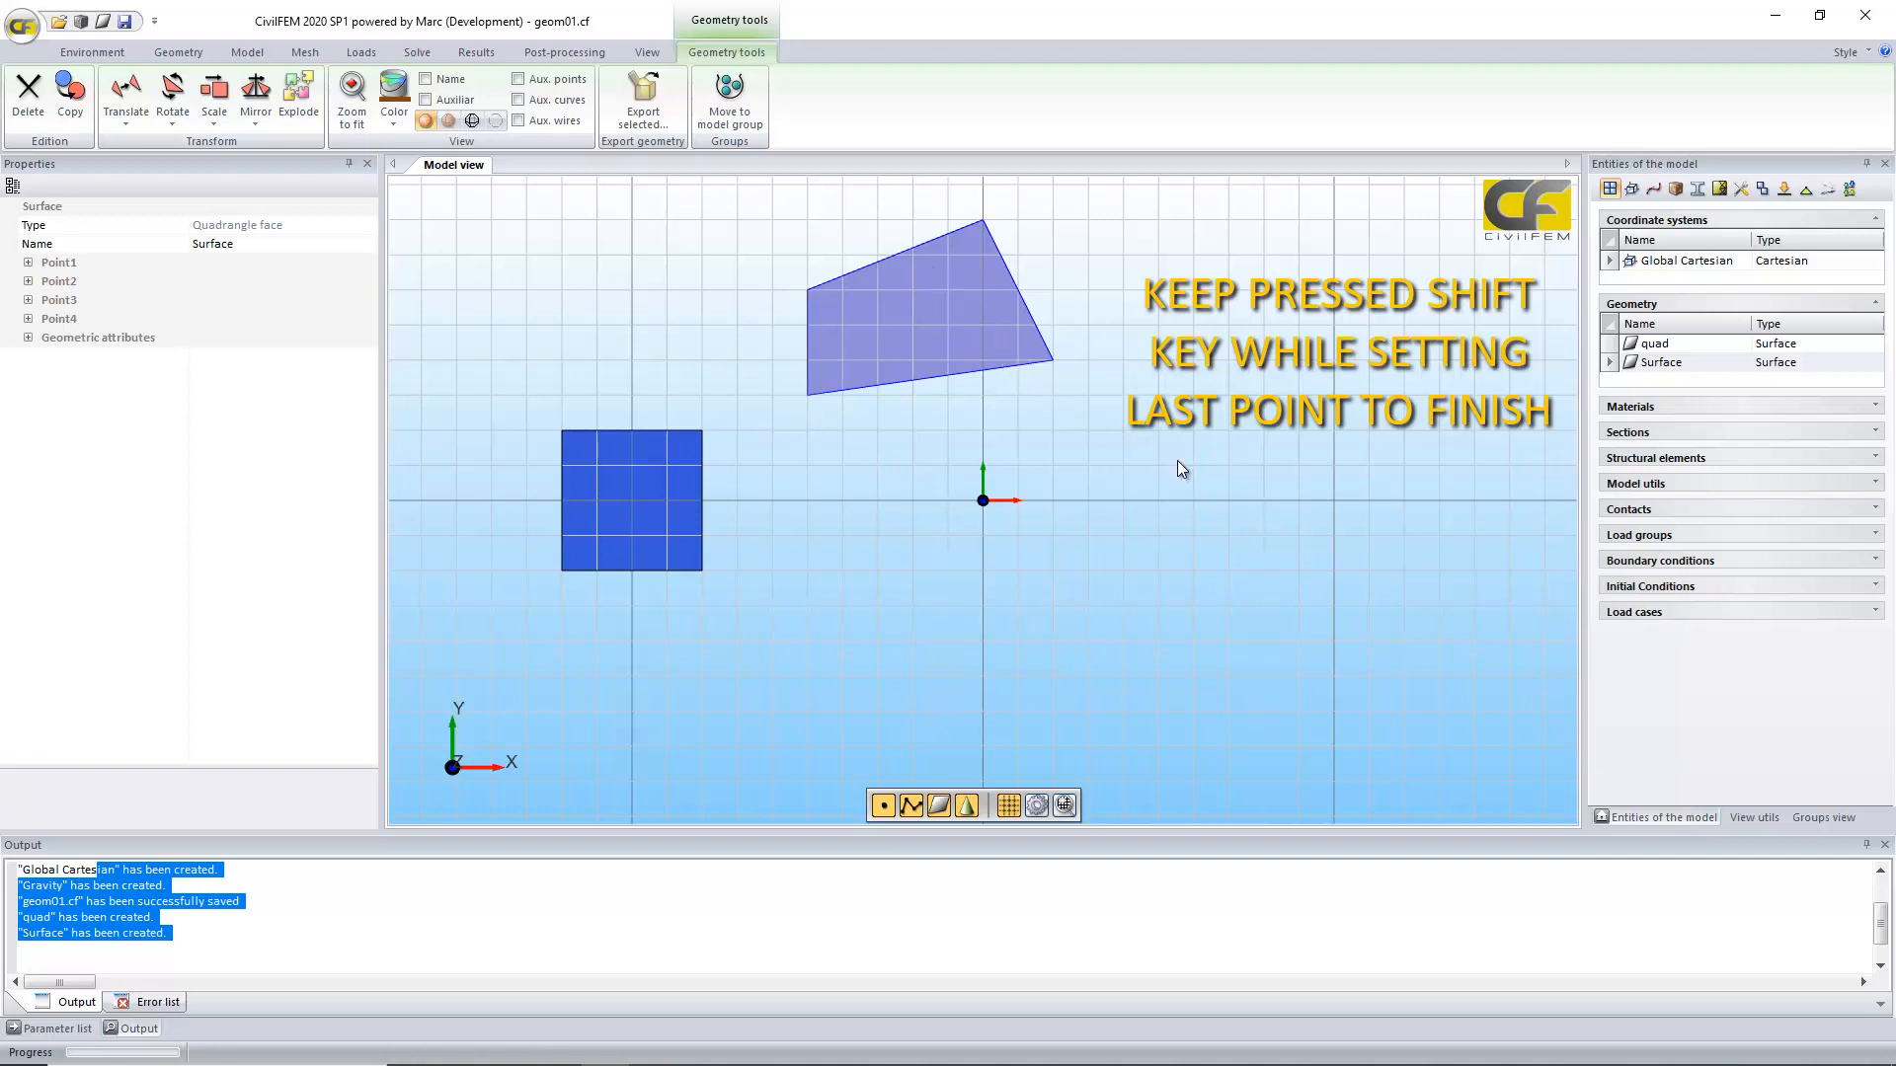
Step: Repeat the Quad command with corners (2.5, 0.5, 0), (2.5, 2, 0), (4, 3, 0) and (4.5, 1, 0) m, keeping it active
{"action": "key", "text": "space"}
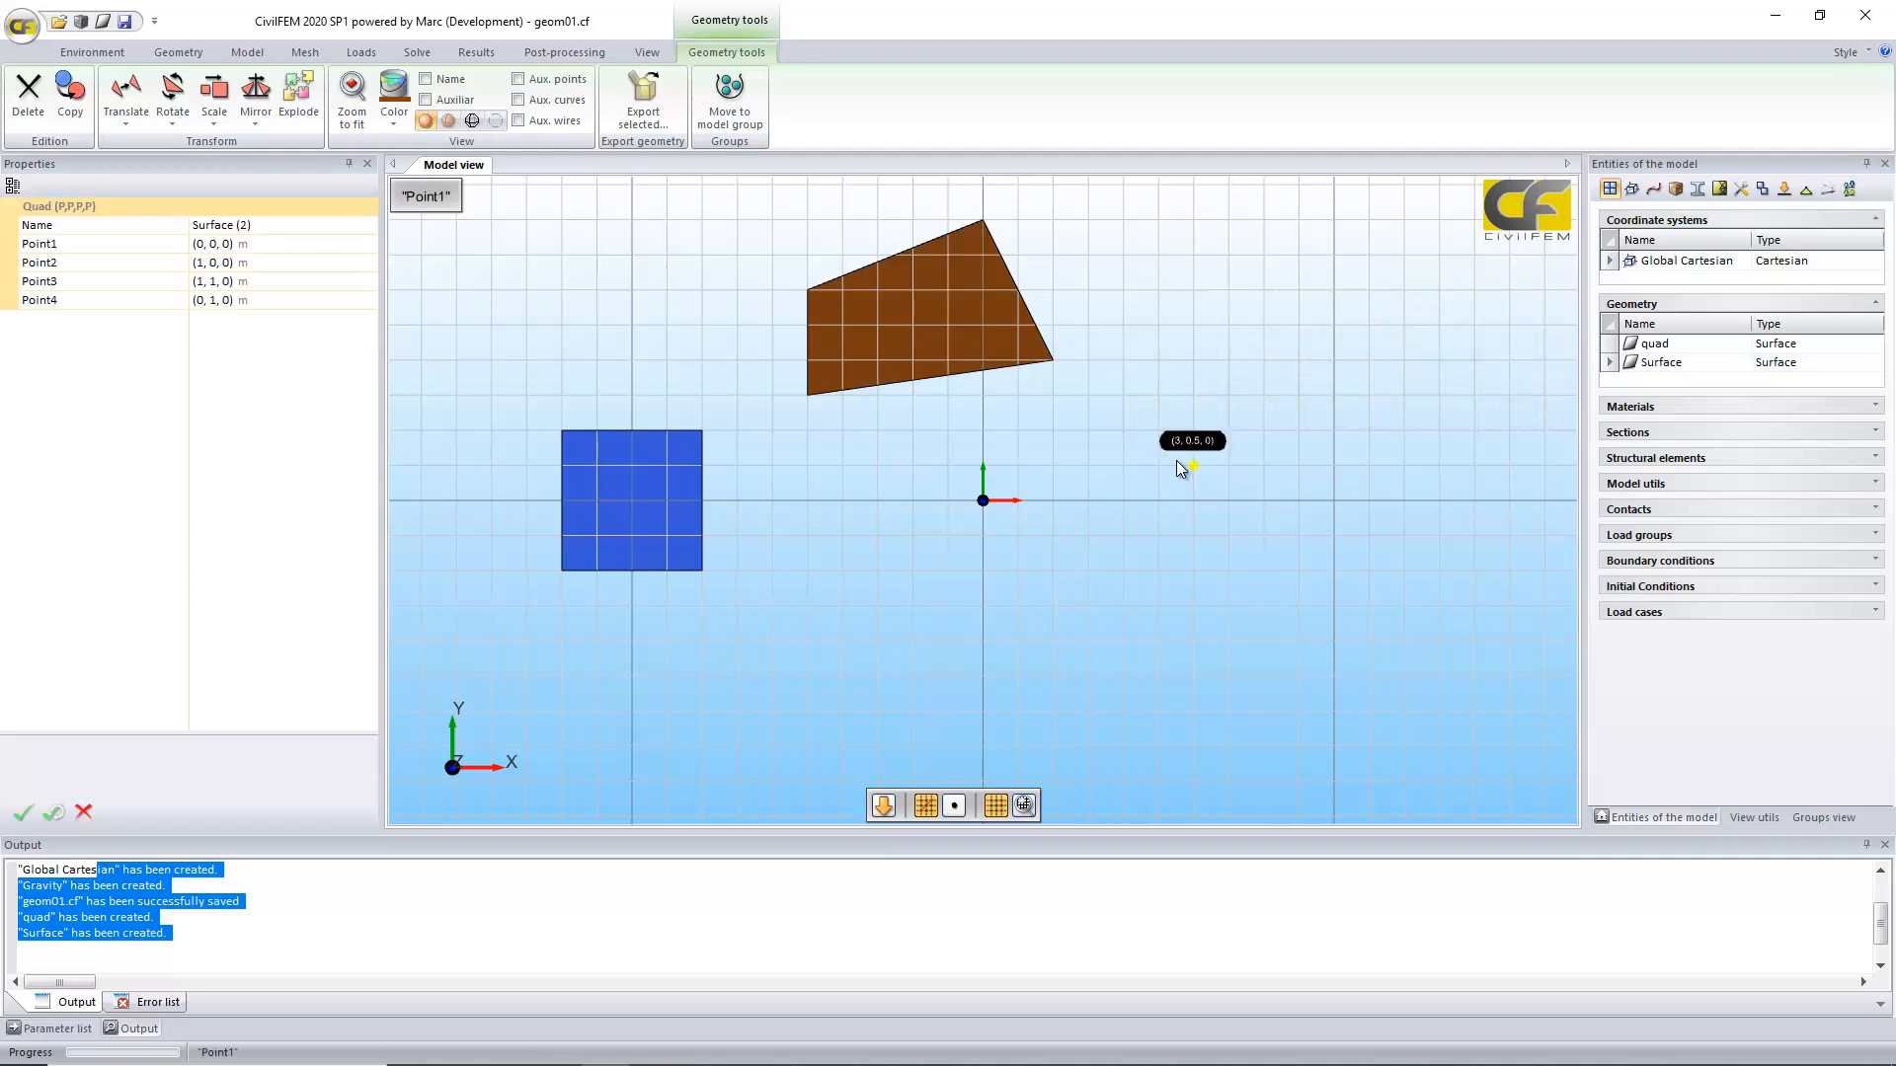
{"action": "left_click", "coordinate": [1161, 464]}
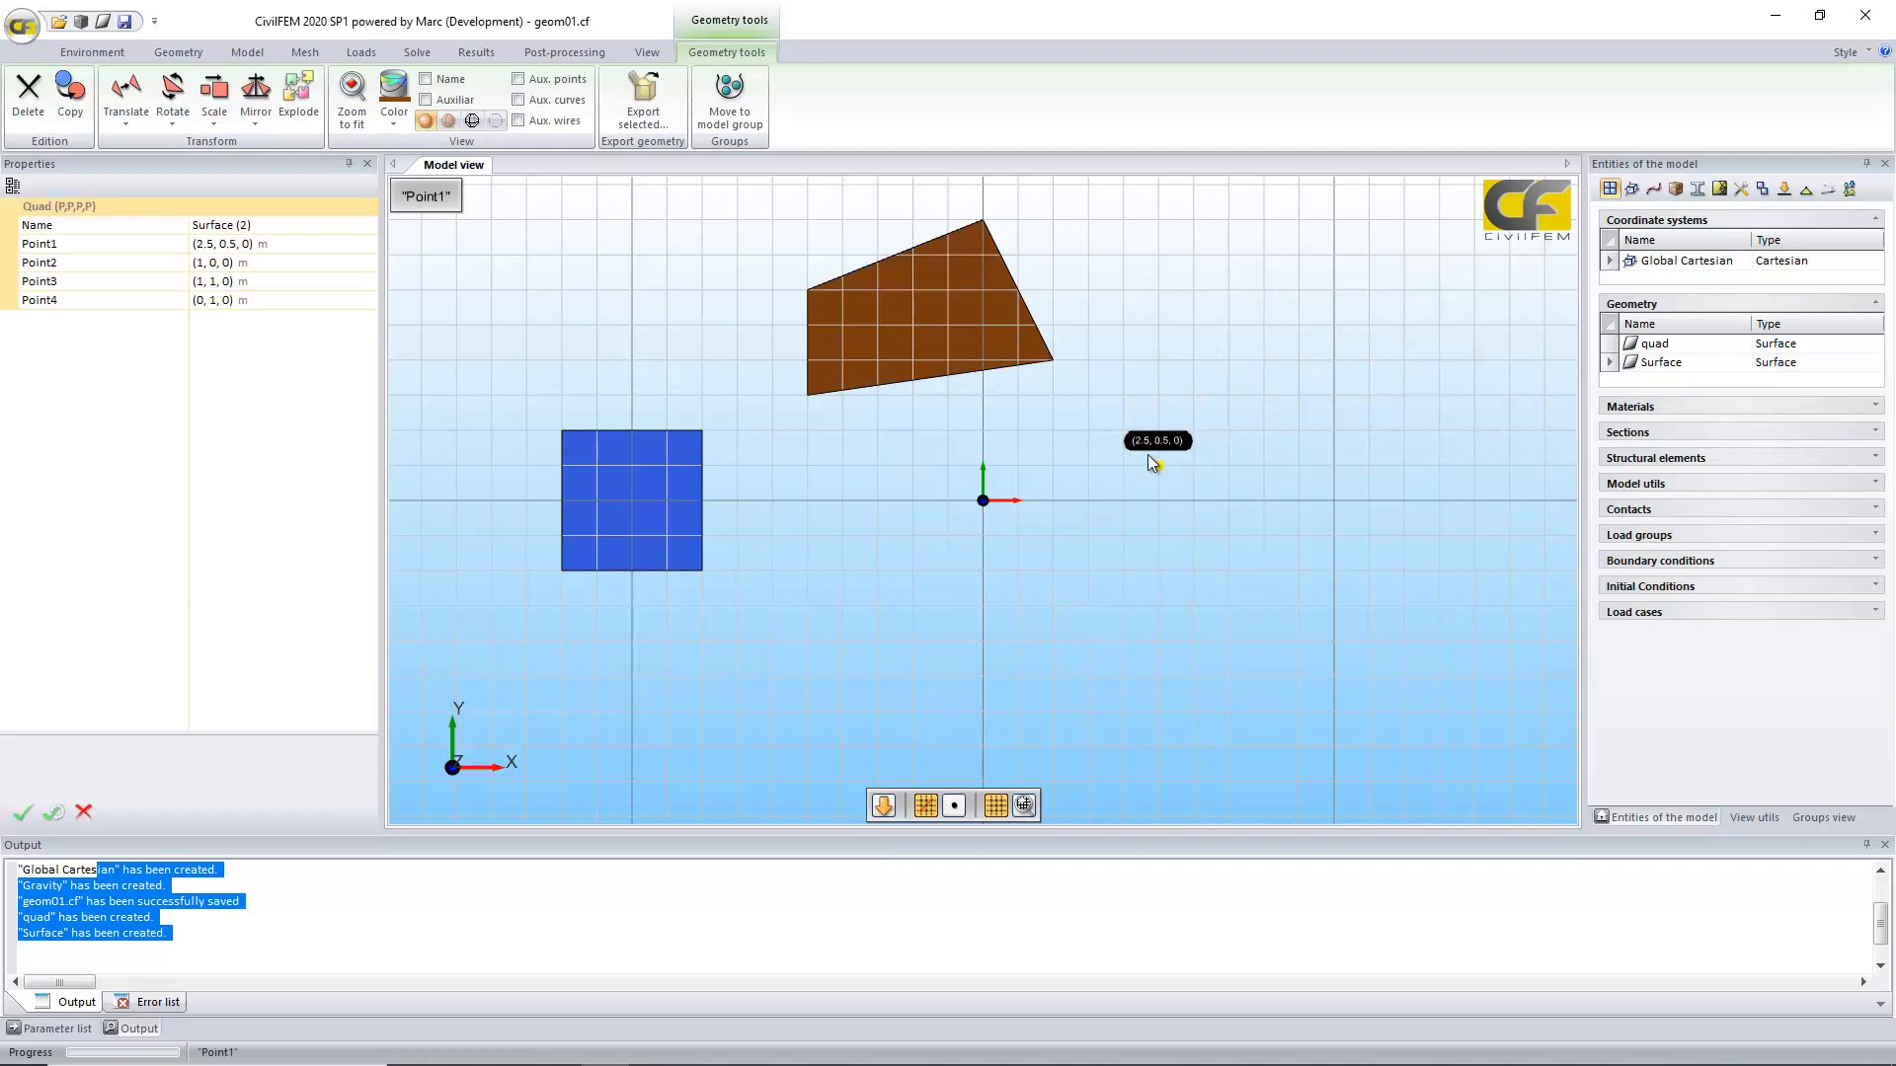
{"action": "left_click", "coordinate": [1158, 360]}
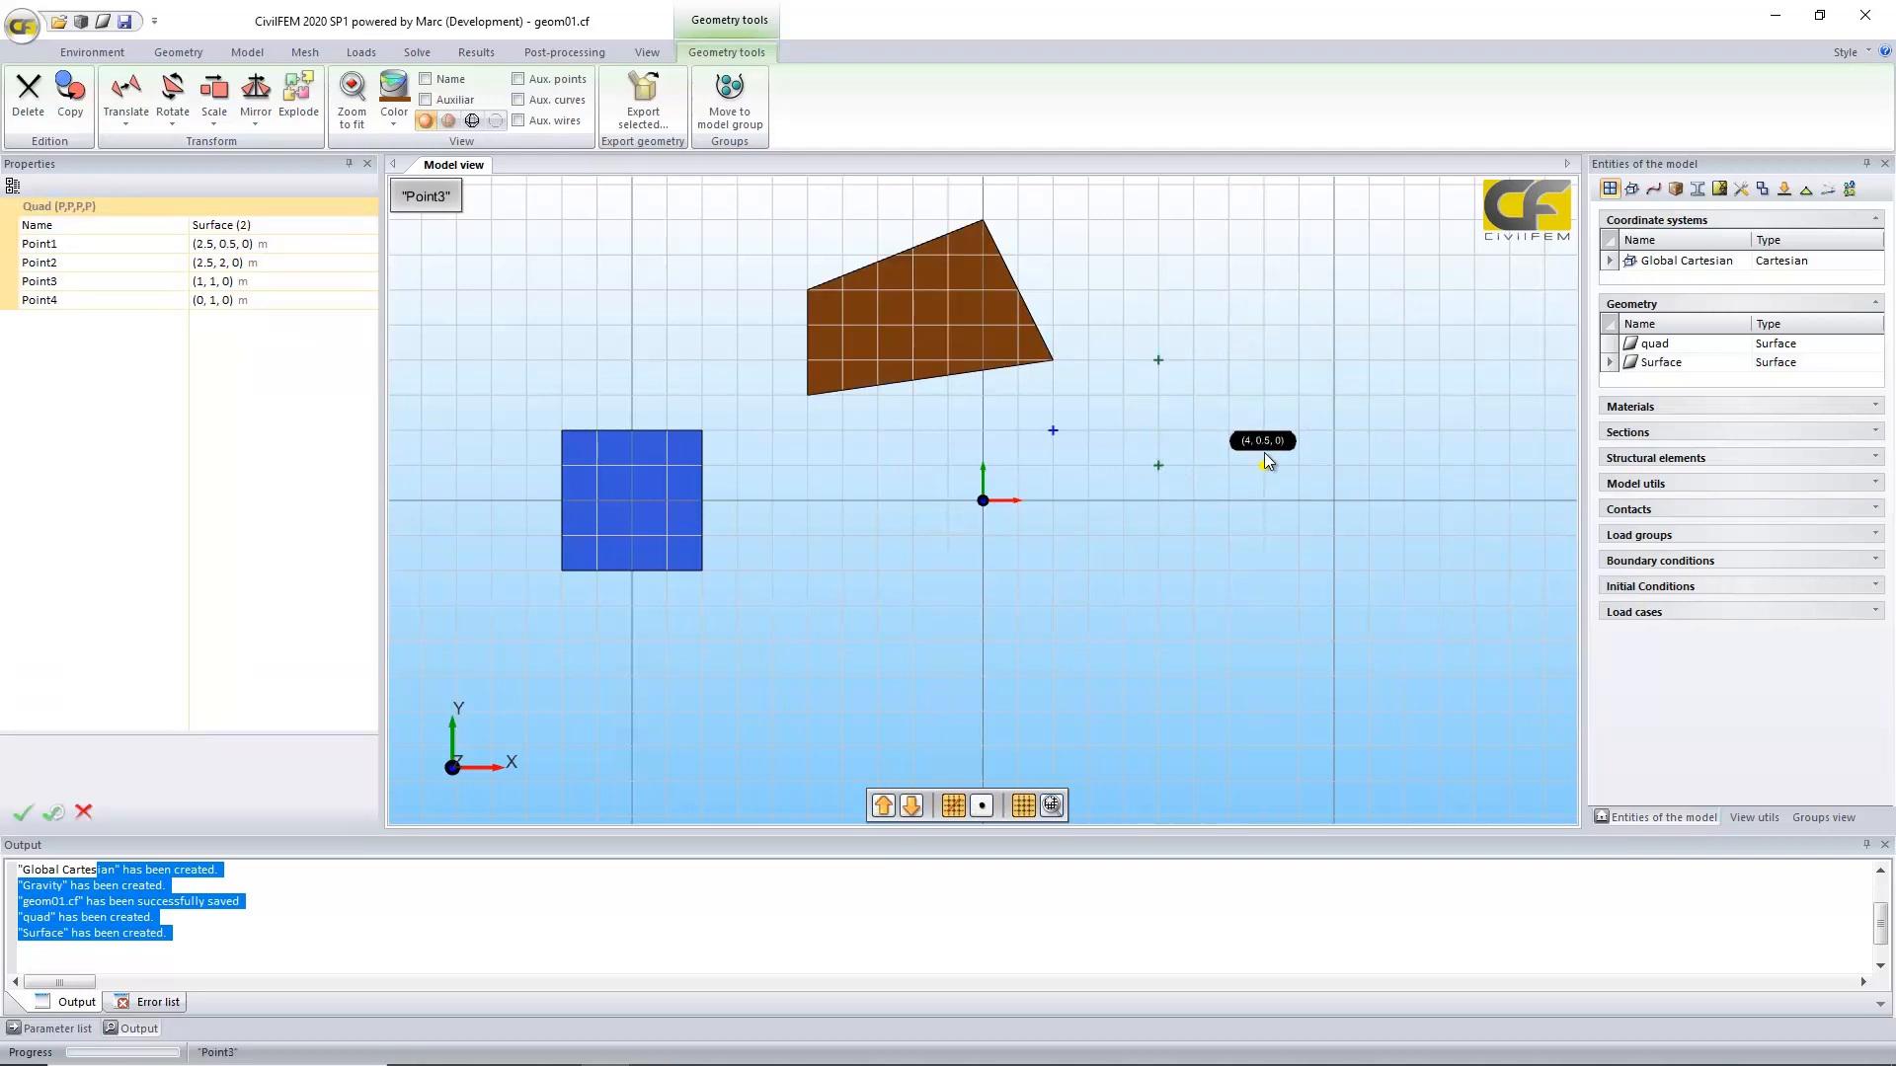
{"action": "left_click", "coordinate": [1277, 283]}
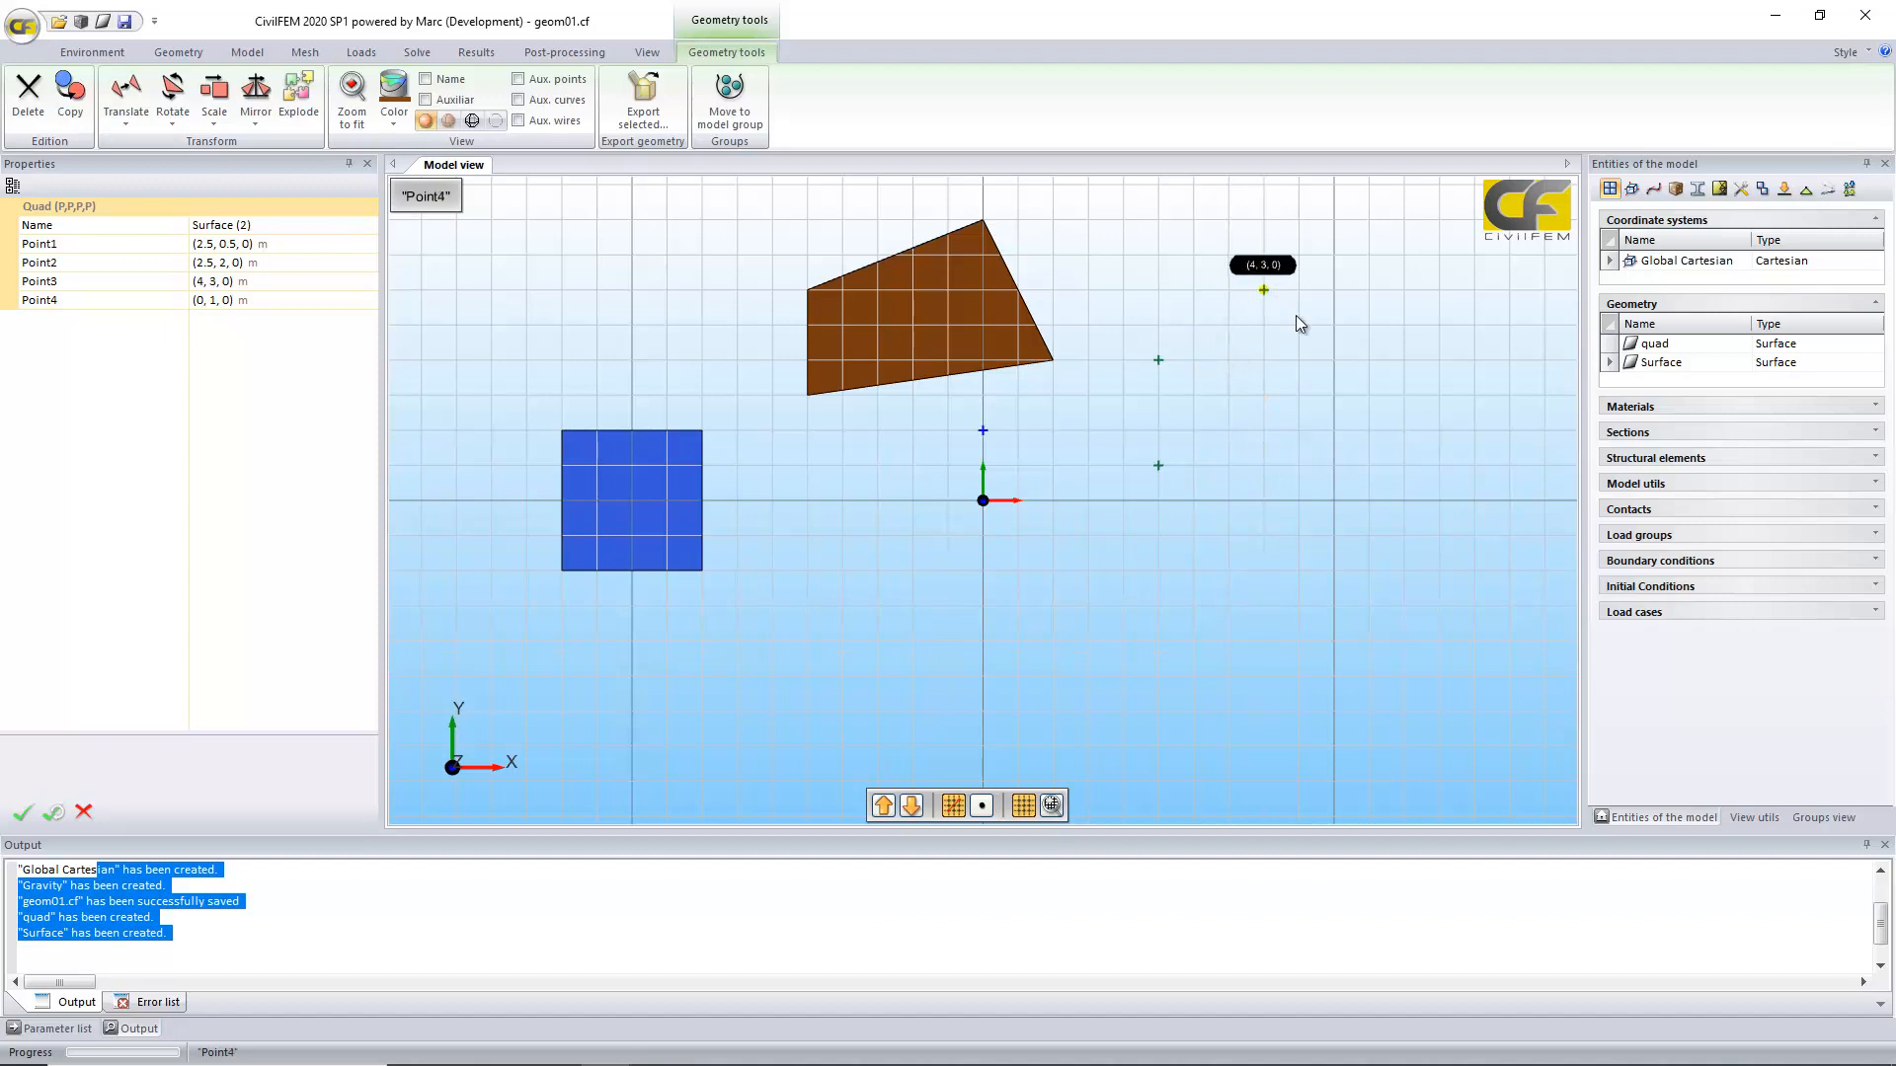
{"action": "left_click", "coordinate": [1302, 430], "text": "ctrl"}
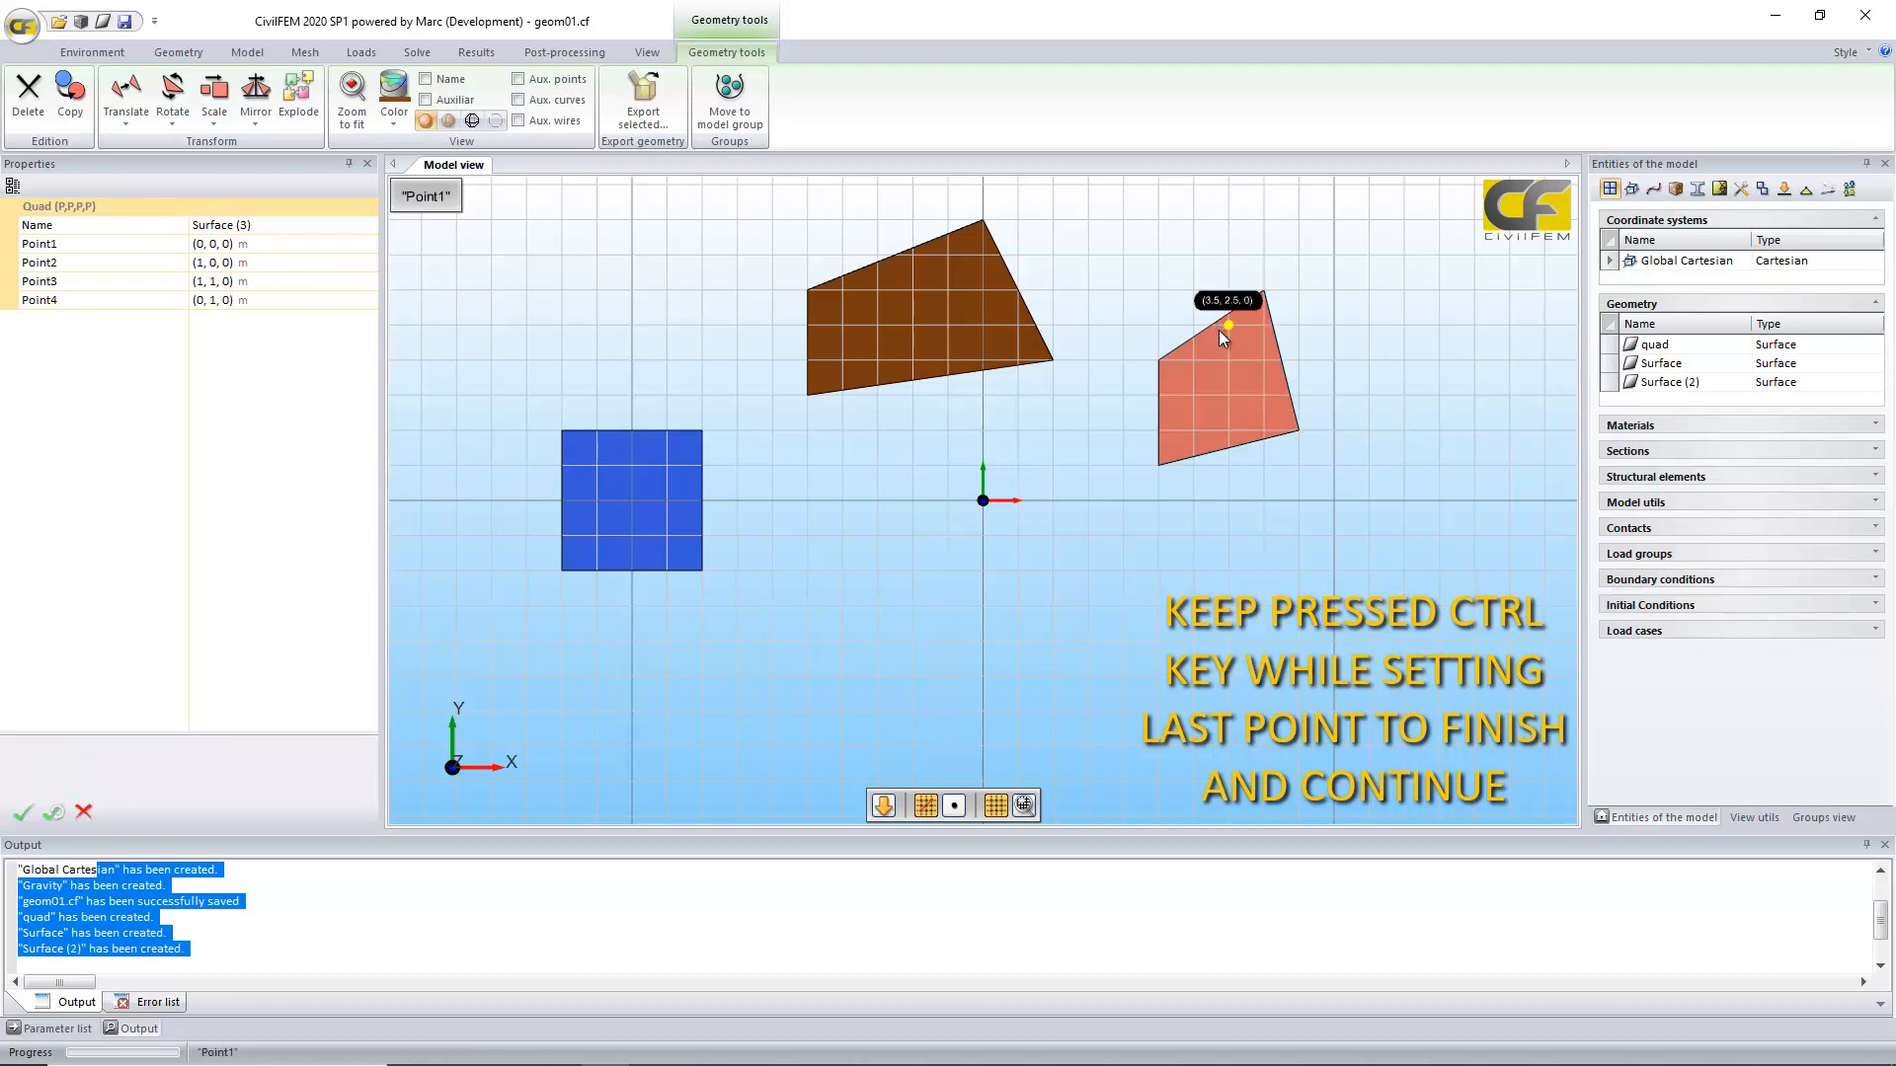
Step: Create a fourth quad surface below the origin with corners (-0.5, -1, 0), (2, -2, 0), (-1, -3.5, 0) and (-2, -2, 0) m
{"action": "left_click", "coordinate": [932, 575]}
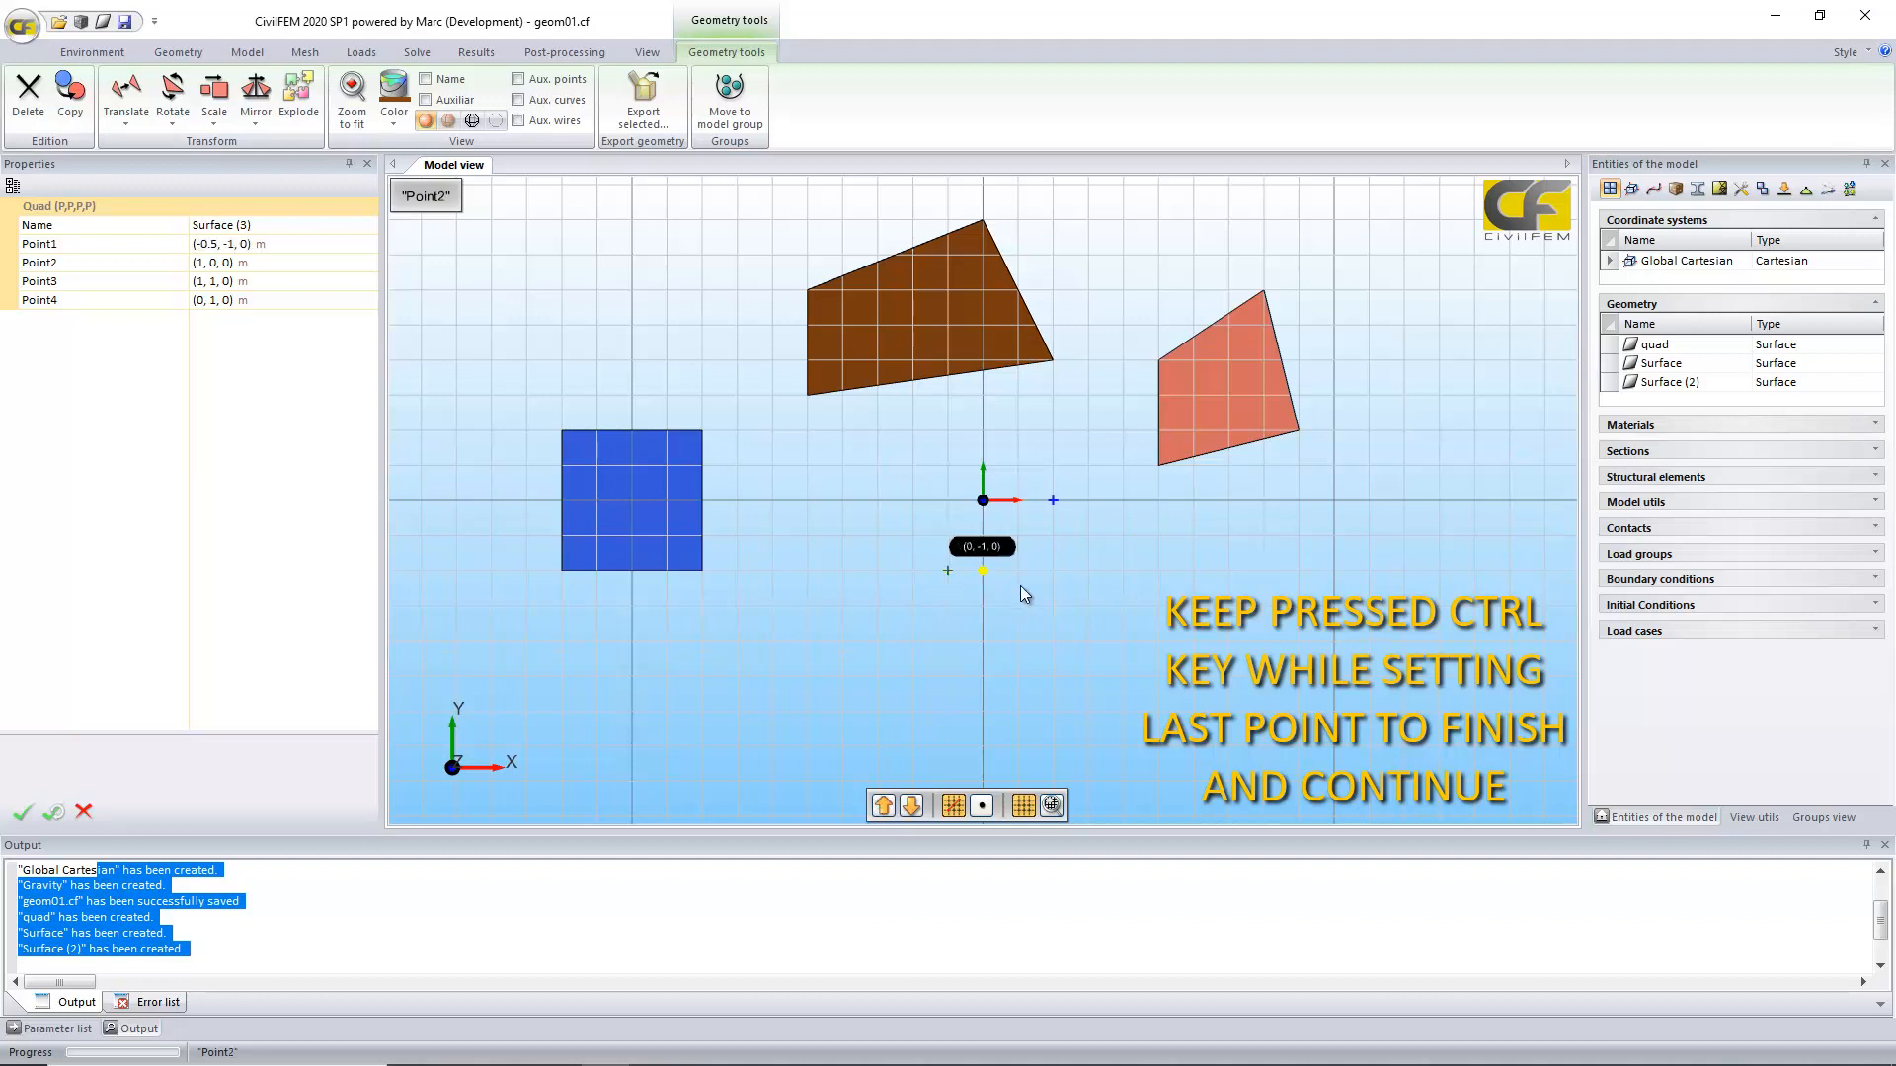
{"action": "left_click", "coordinate": [1128, 651]}
{"action": "left_click", "coordinate": [901, 749]}
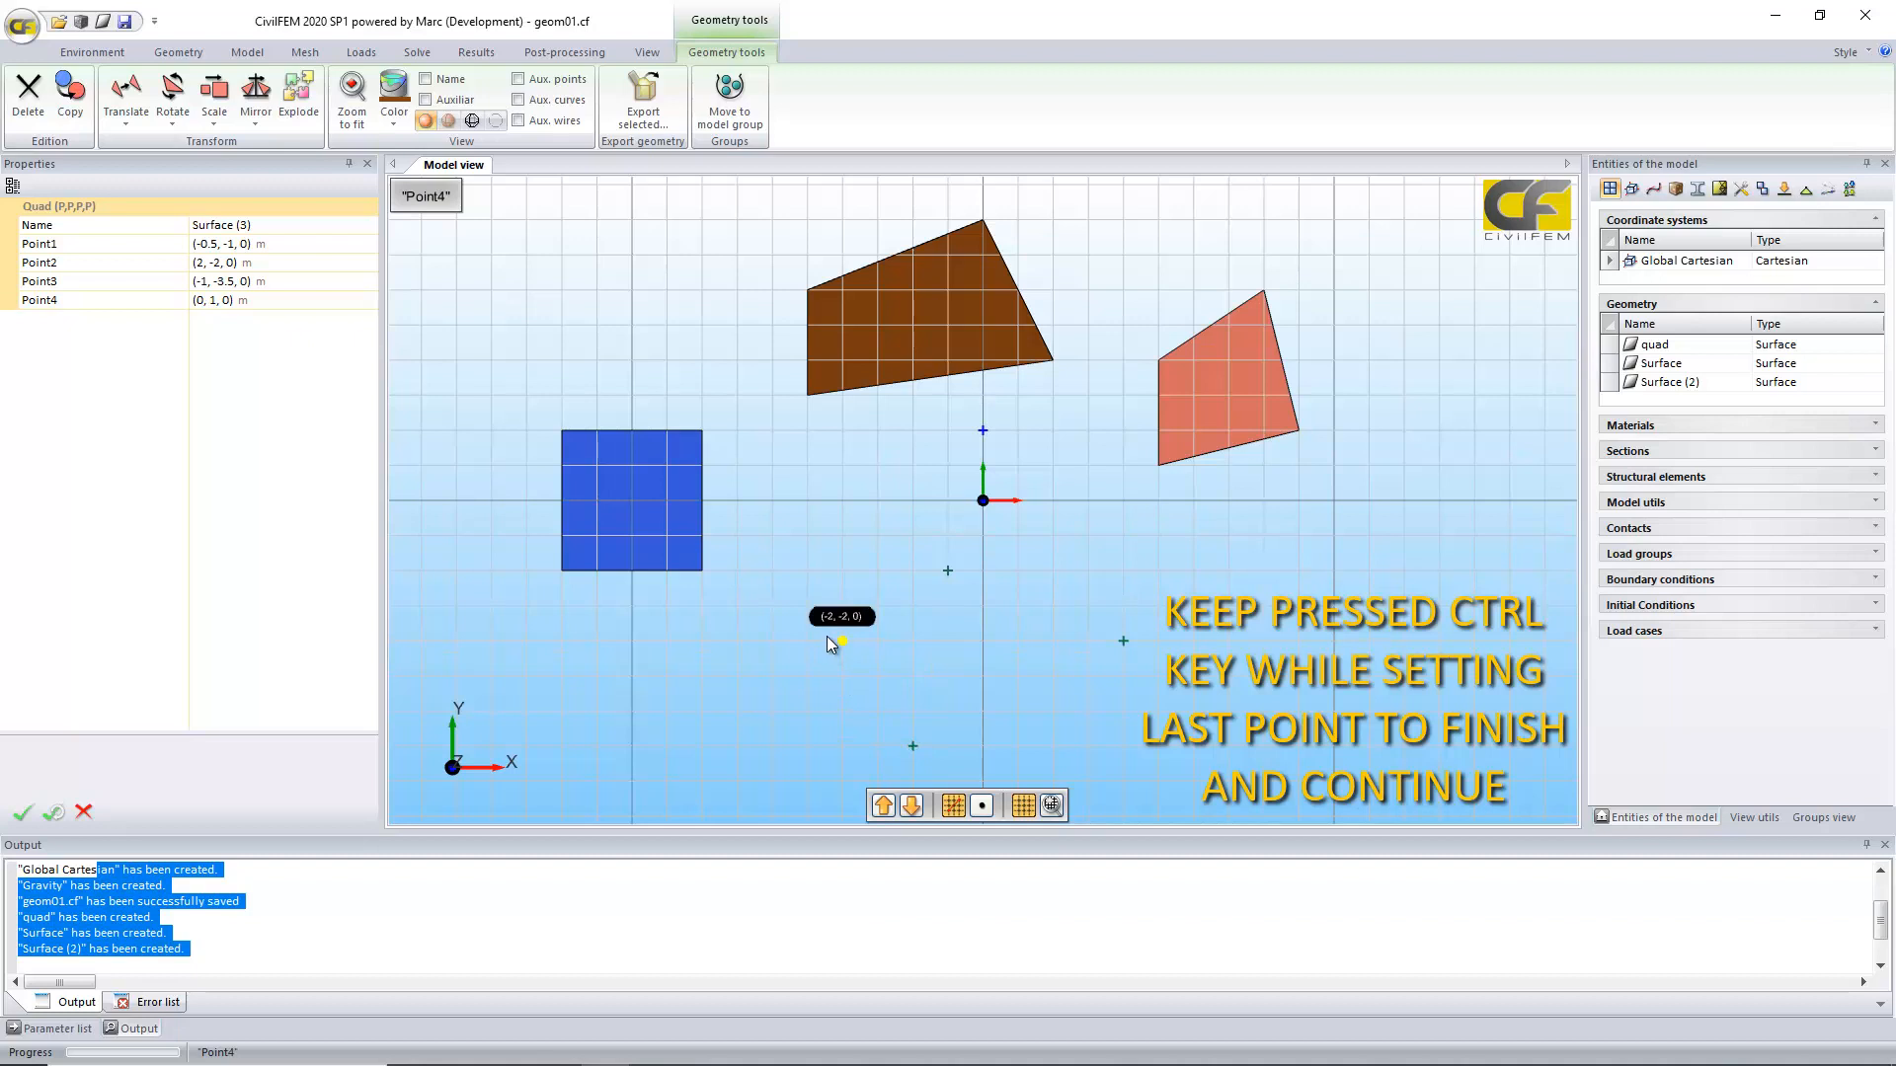
{"action": "left_click", "coordinate": [831, 640], "text": "ctrl"}
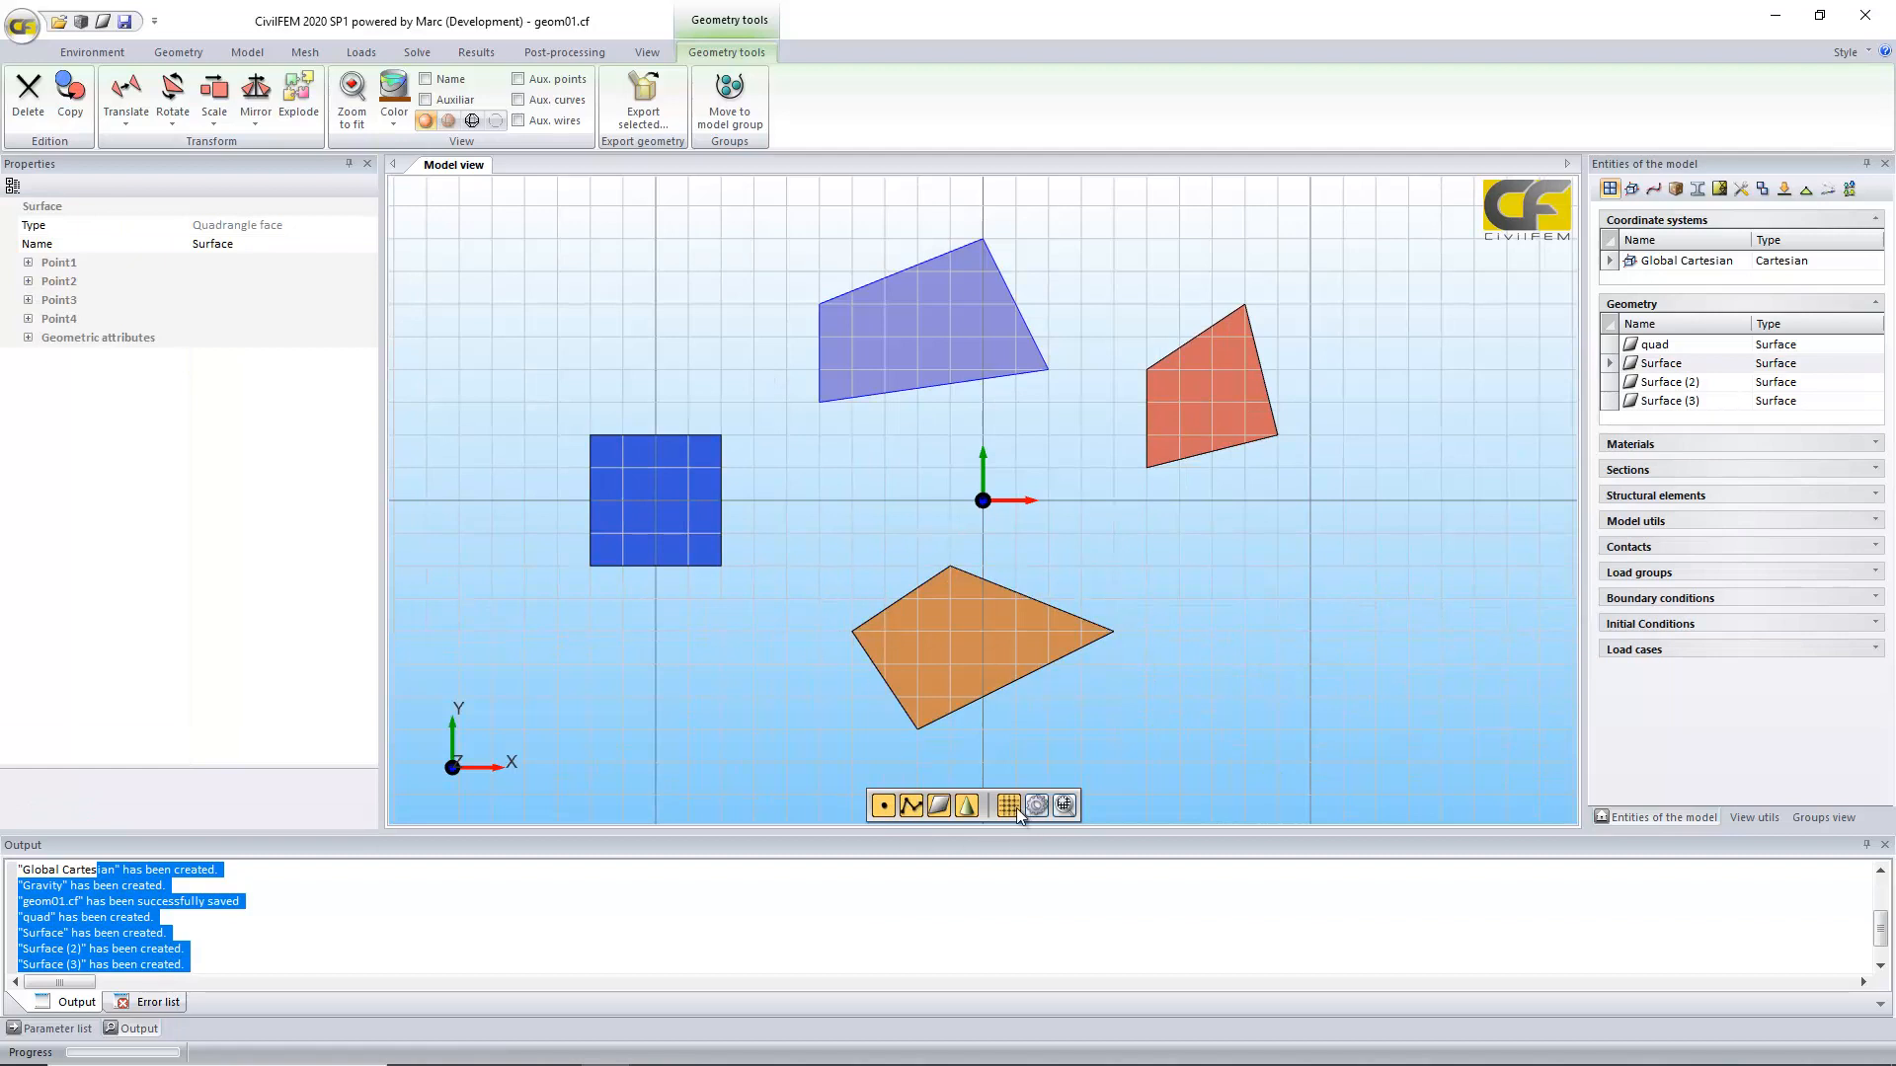
Step: Hide the grid and select the quad surfaces one after another, ending with the one above the origin
{"action": "left_click", "coordinate": [1007, 804]}
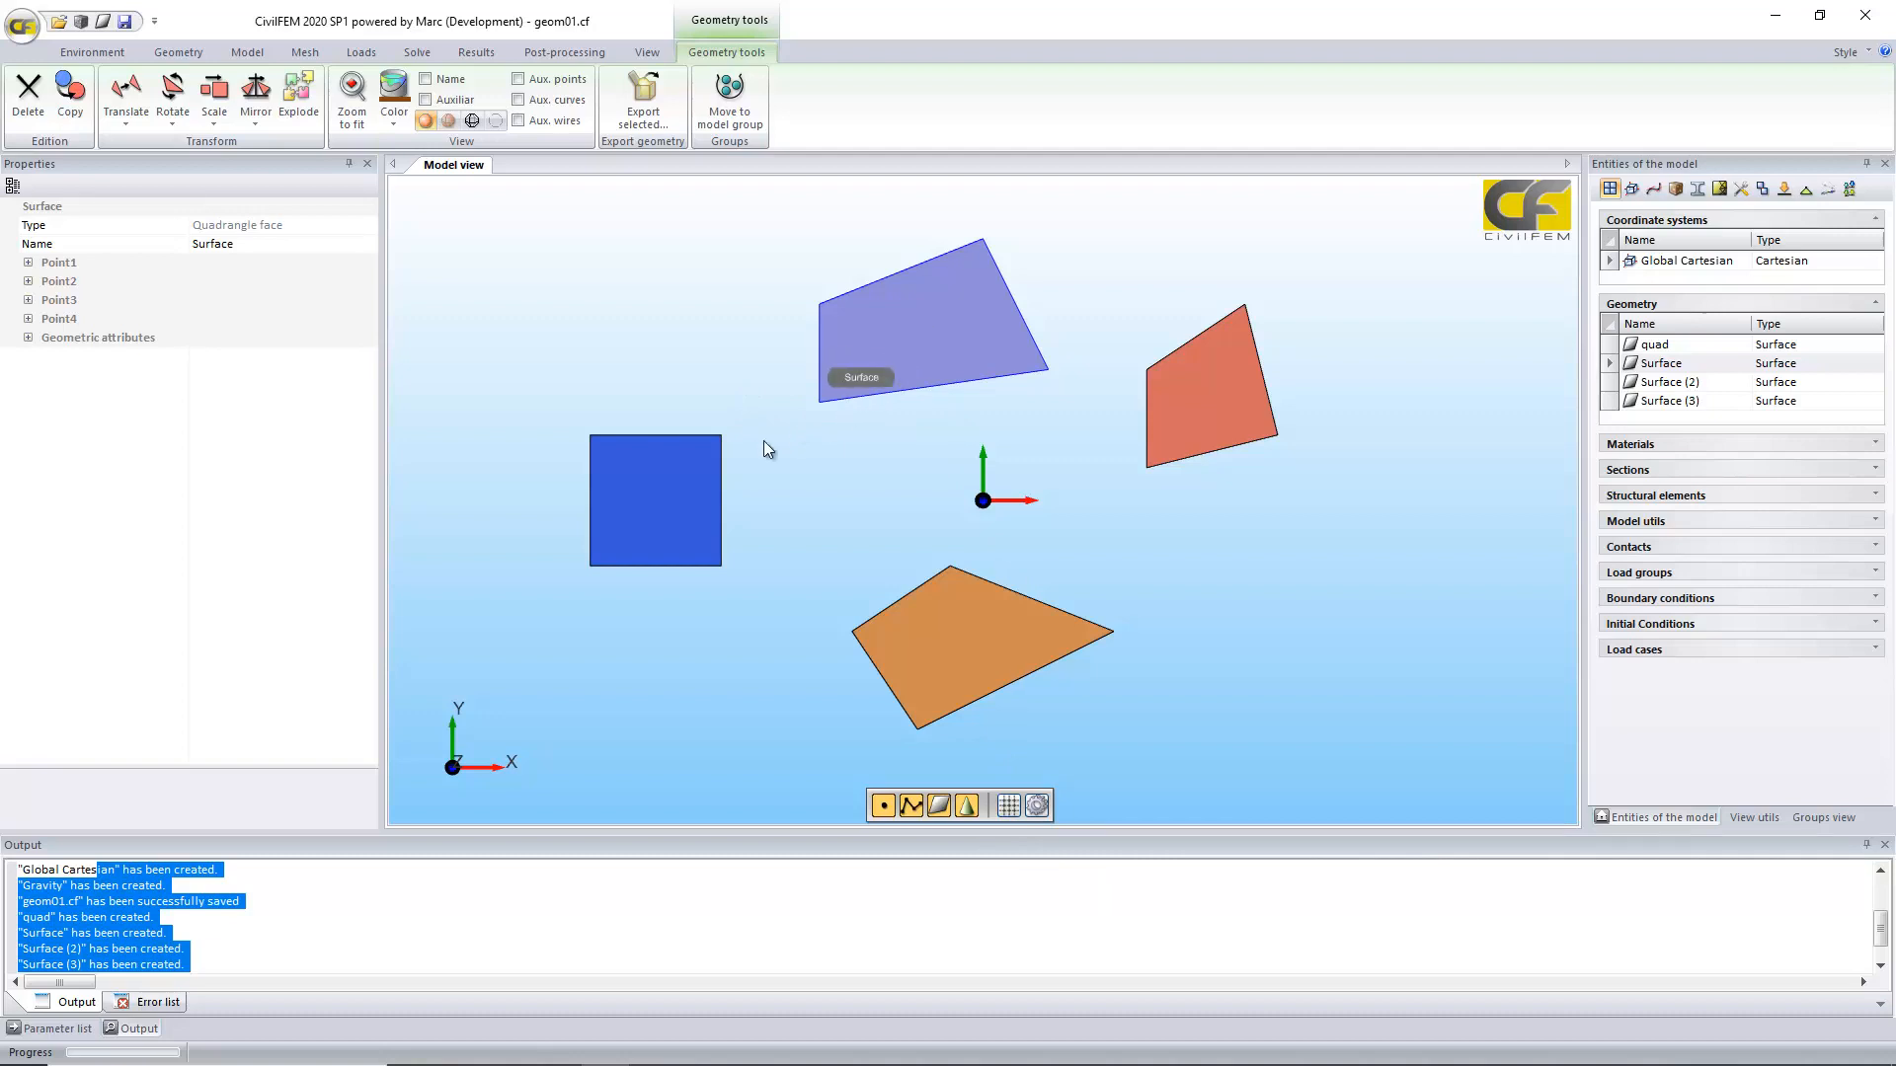
{"action": "left_click", "coordinate": [701, 471]}
{"action": "left_click", "coordinate": [933, 643]}
{"action": "left_click", "coordinate": [1188, 425]}
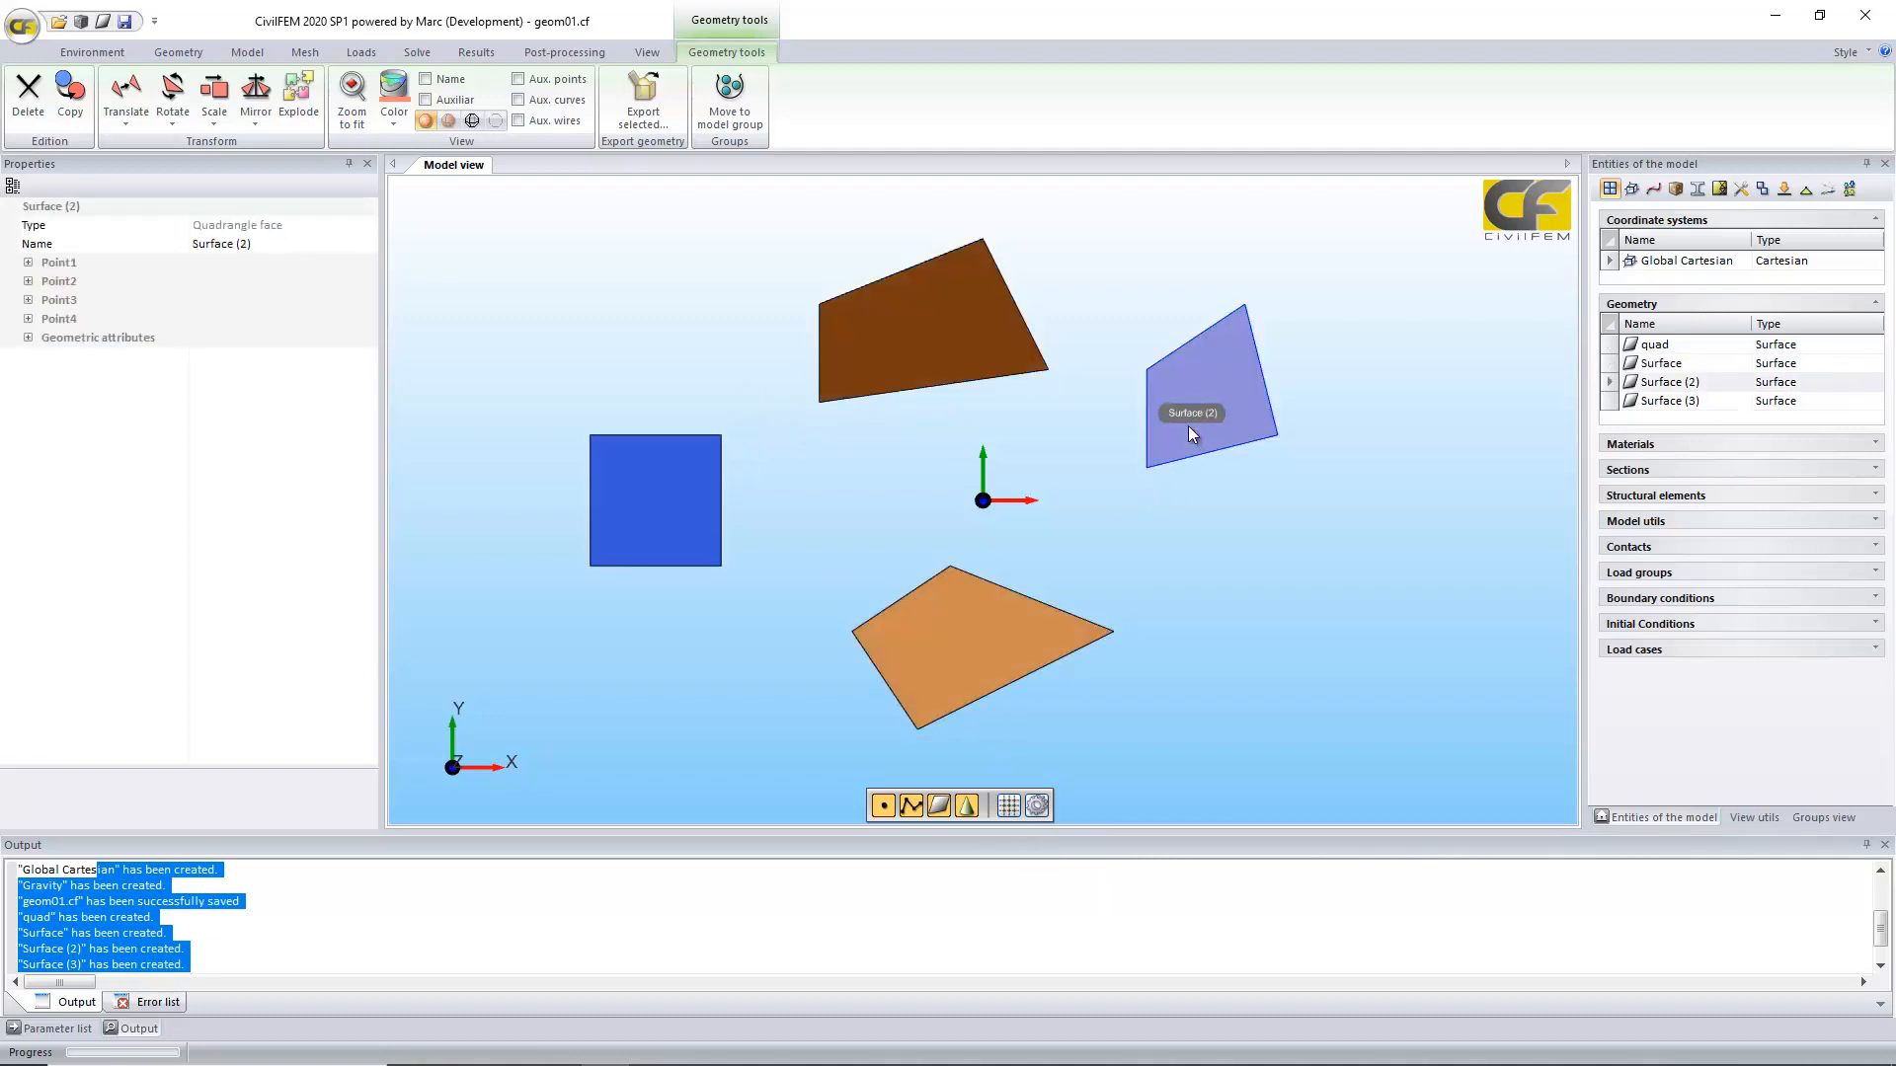
{"action": "left_click", "coordinate": [918, 345]}
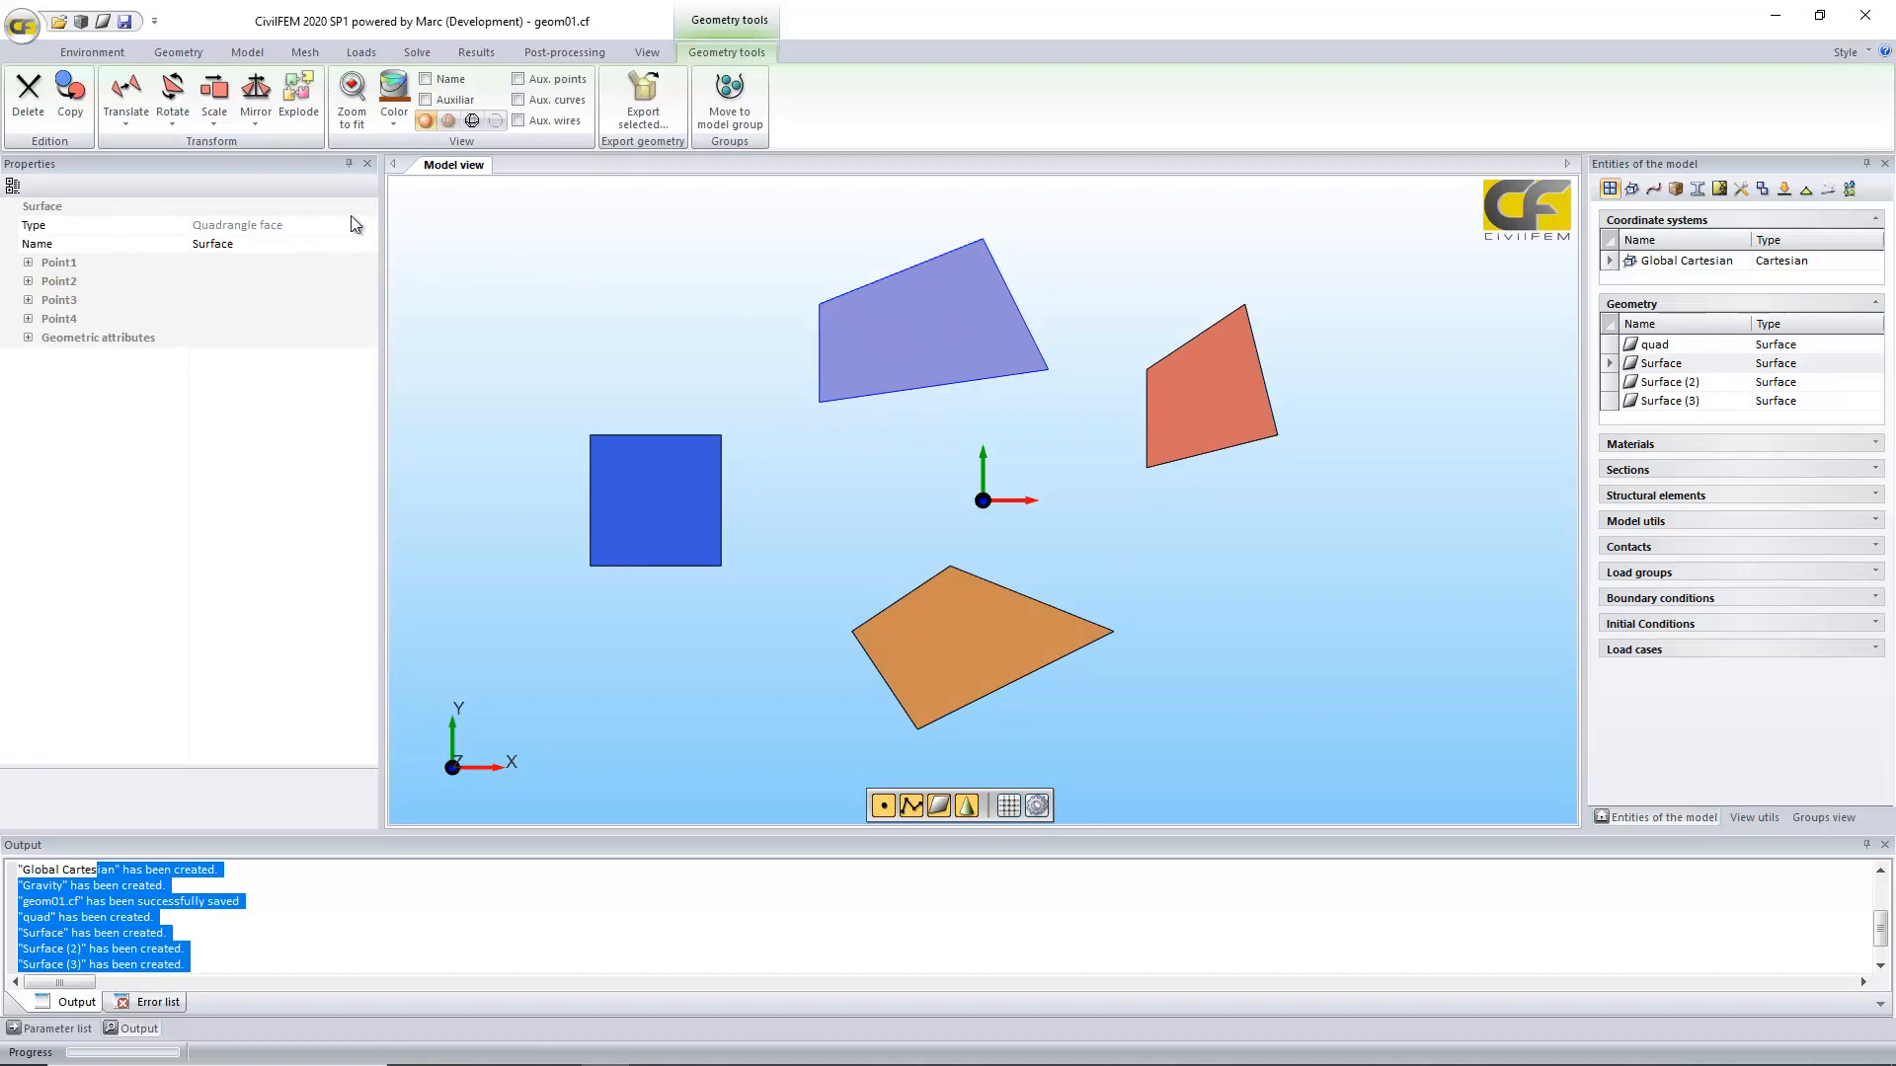
Step: Explode the selected quad surface above the origin into its vertices
{"action": "scroll", "coordinate": [926, 328], "scroll_direction": "up", "scroll_amount": 1}
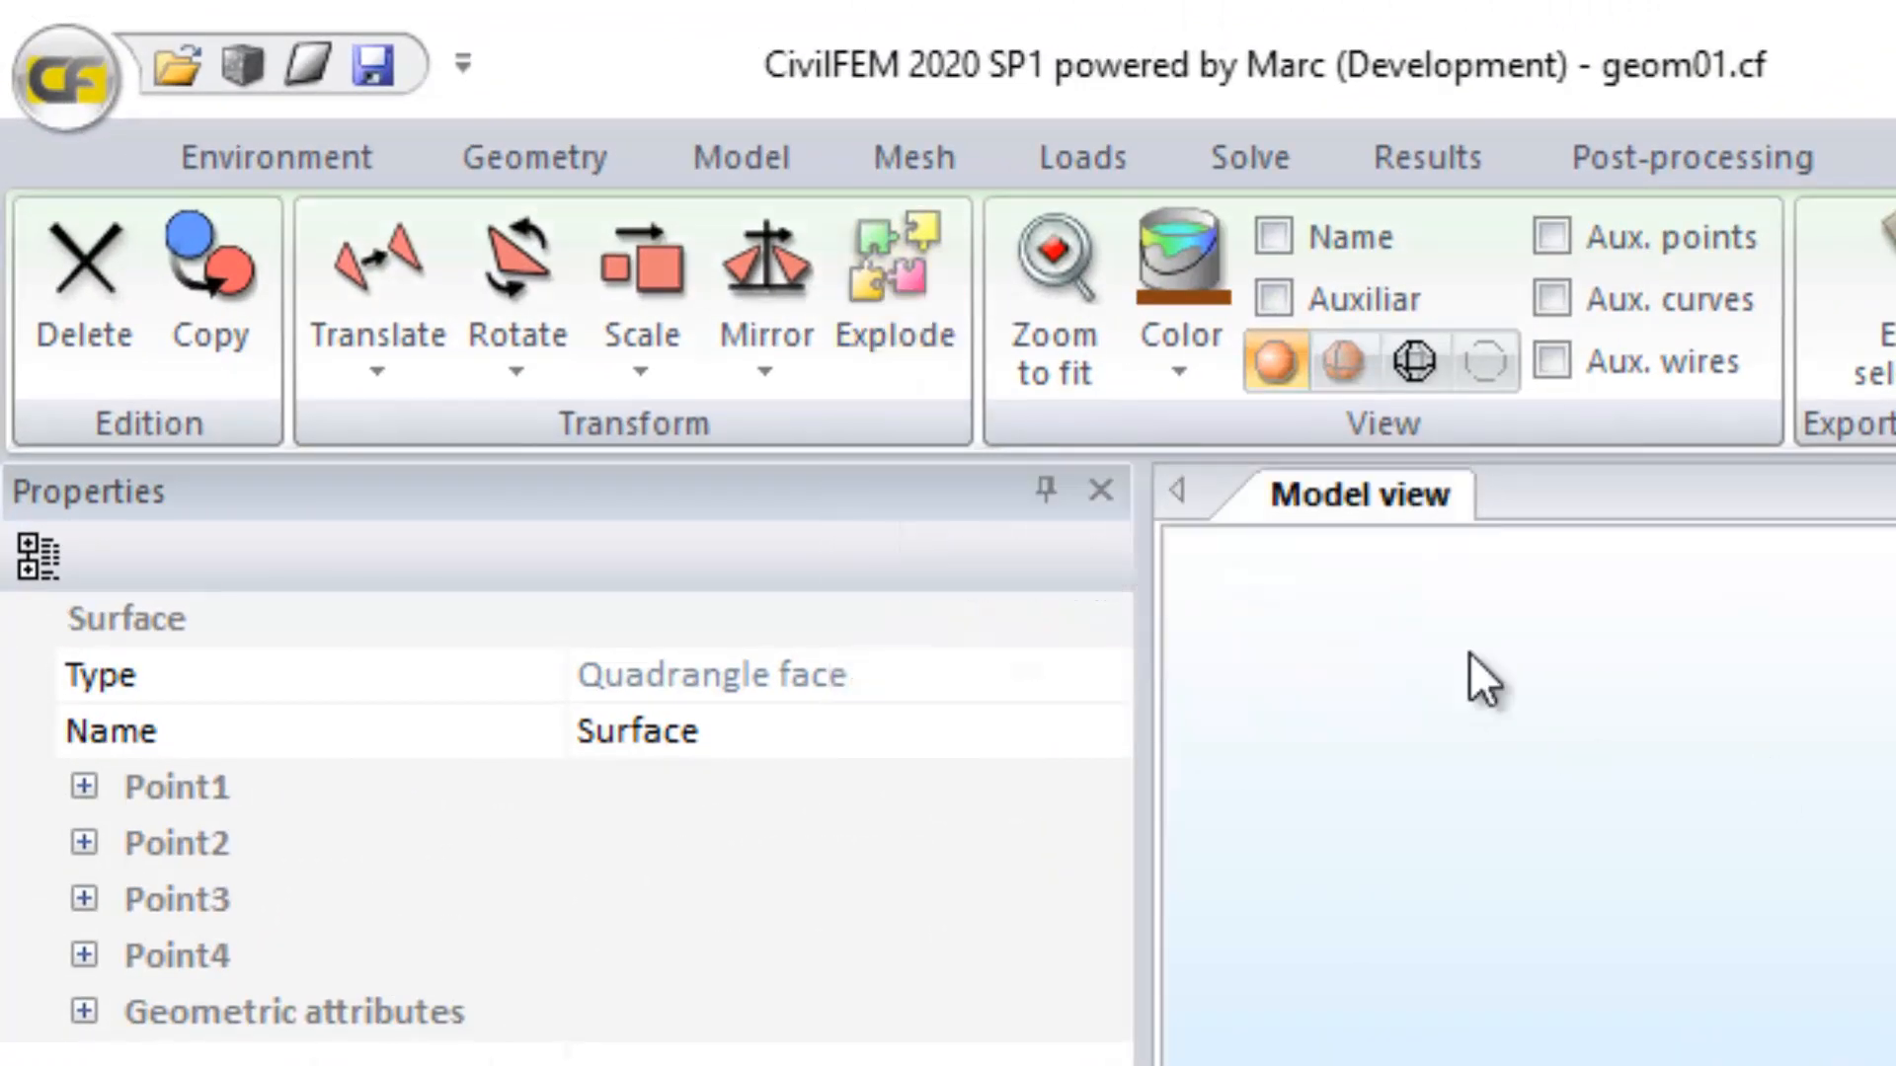
{"action": "left_click", "coordinate": [869, 330]}
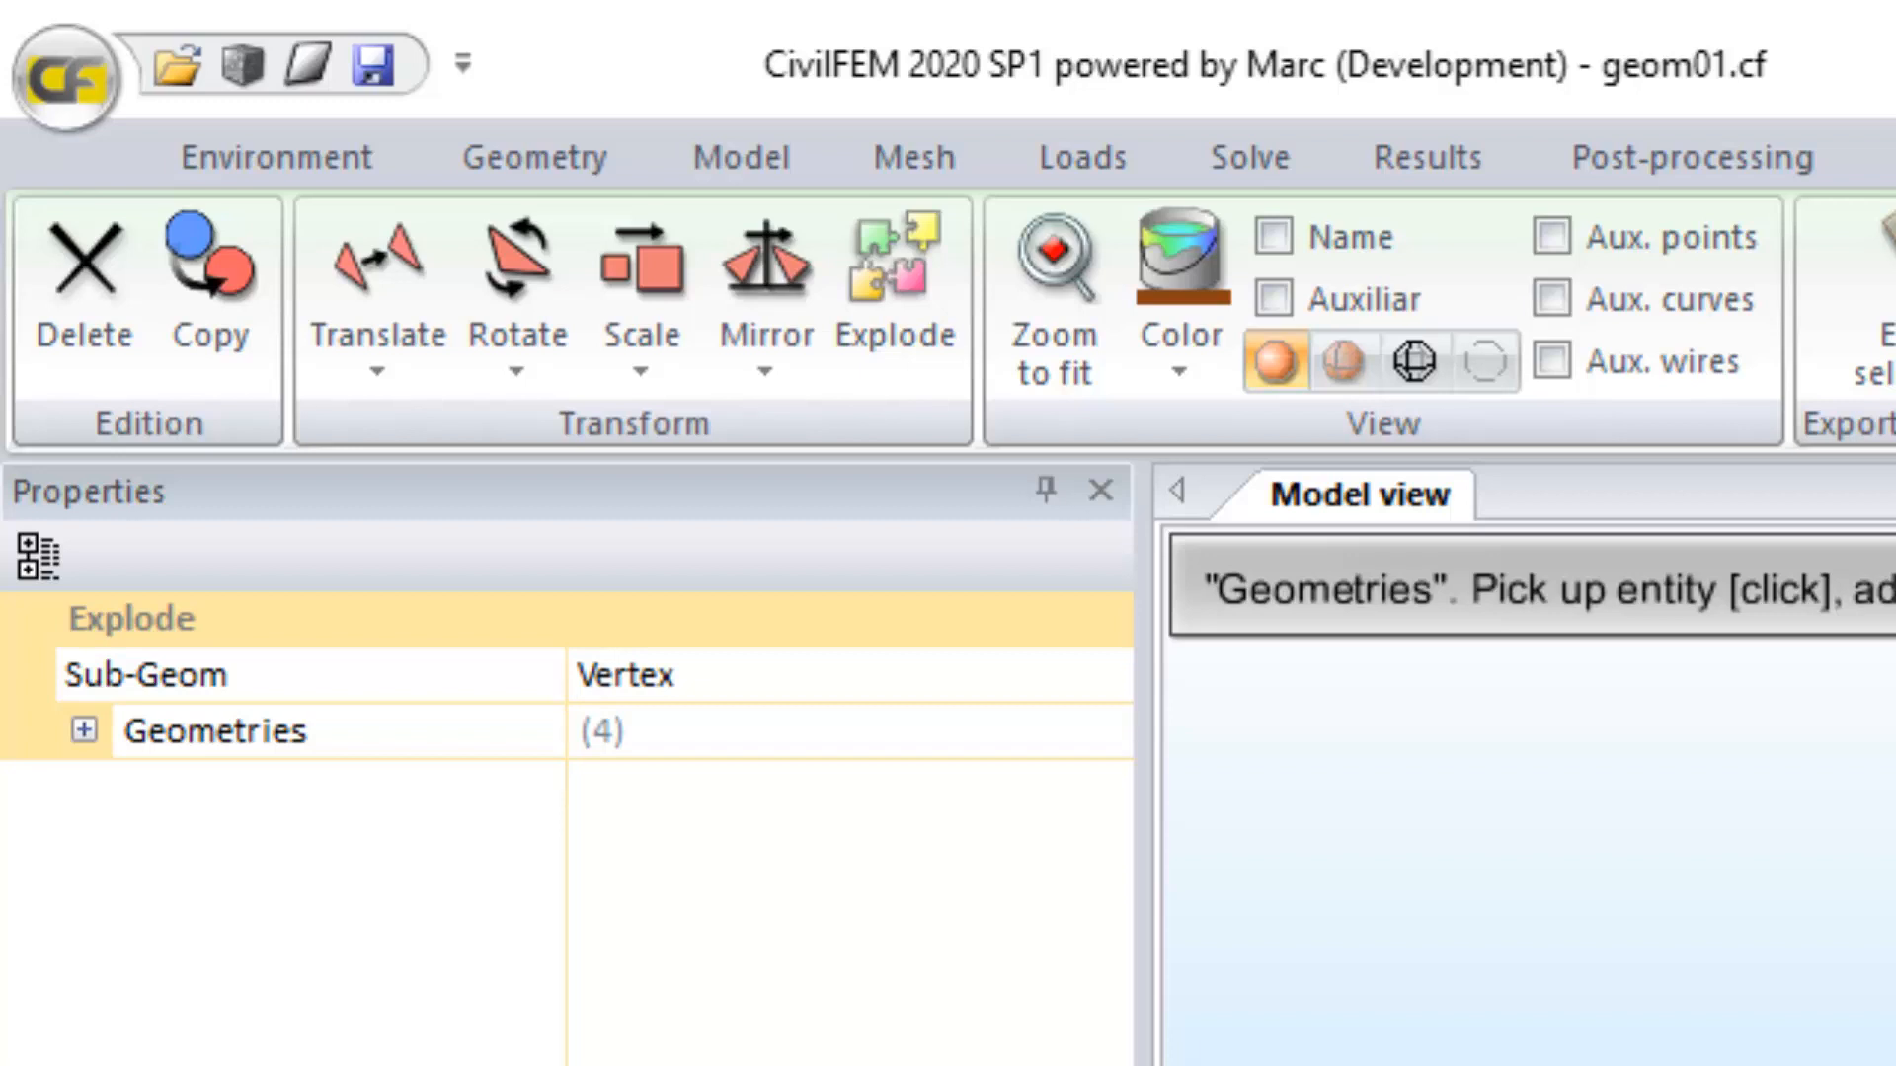
{"action": "left_click", "coordinate": [1072, 676]}
{"action": "left_click", "coordinate": [1096, 675]}
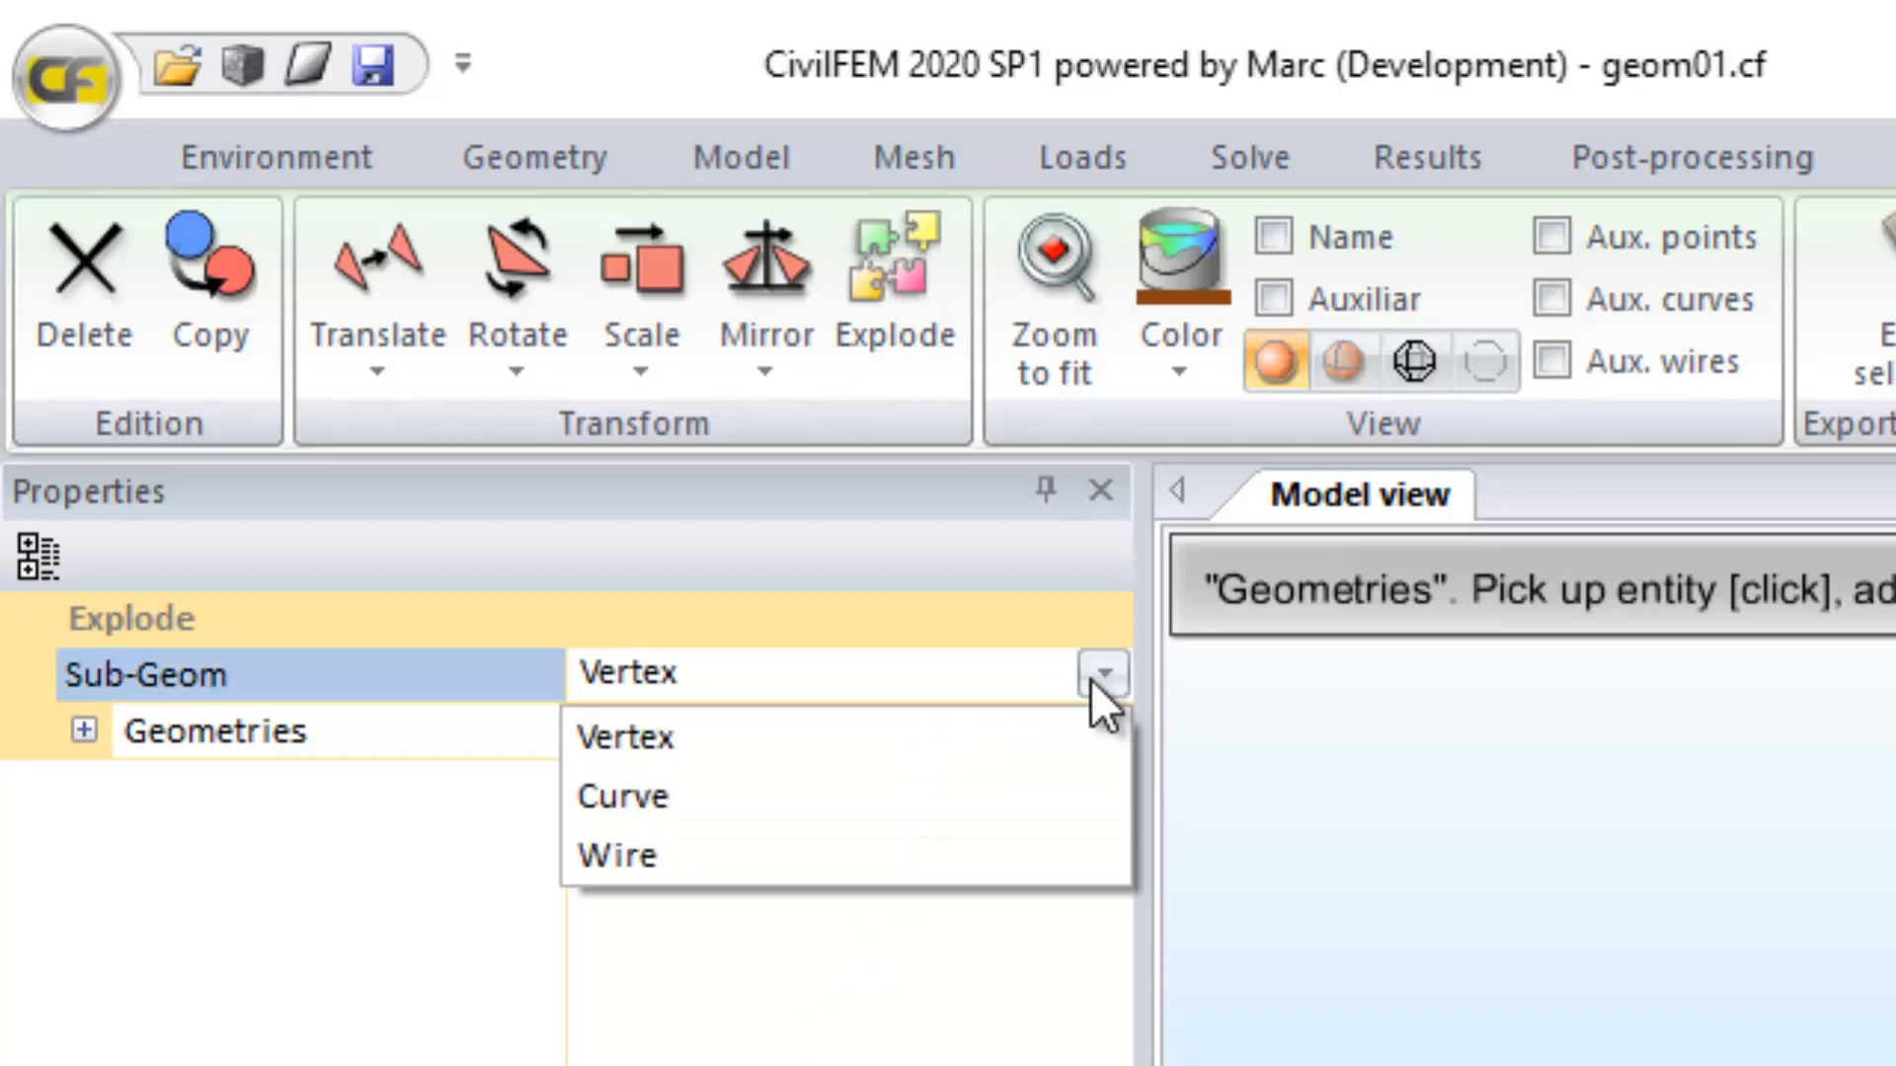
{"action": "left_click", "coordinate": [875, 736]}
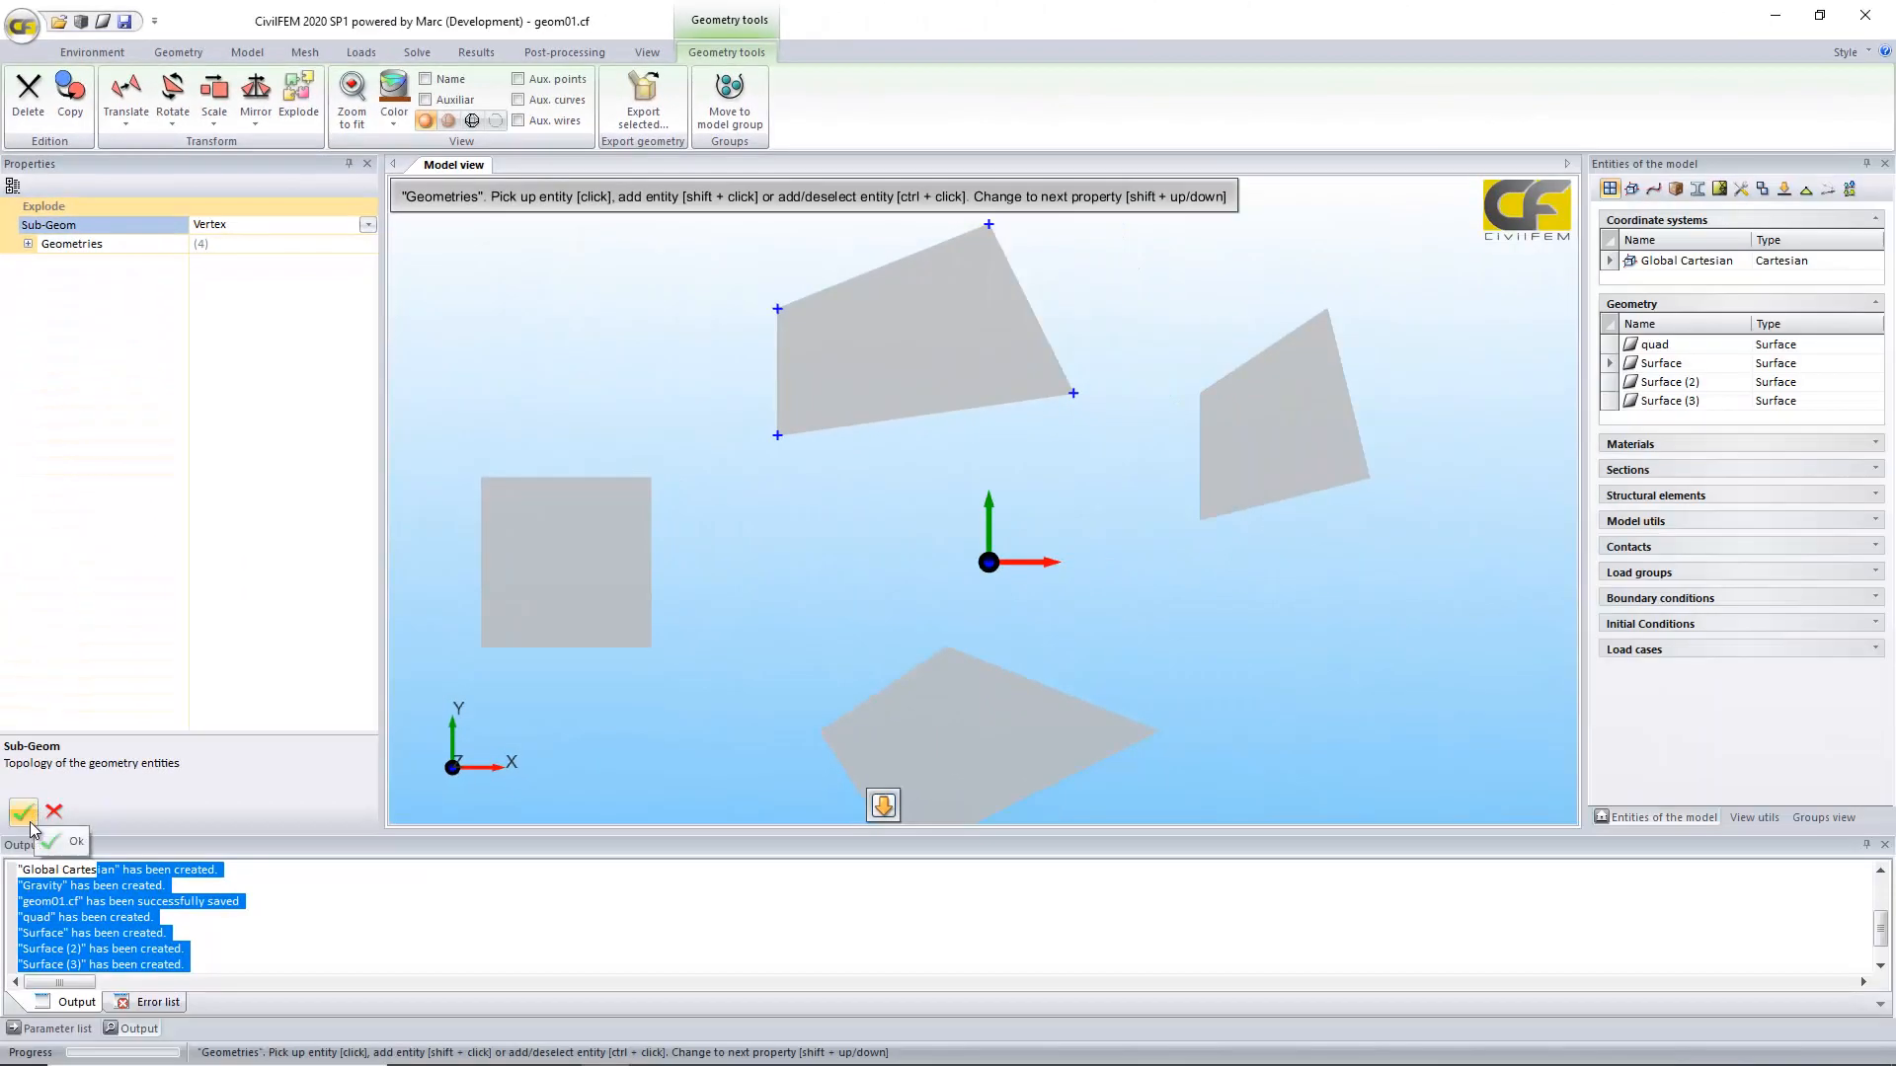
{"action": "left_click", "coordinate": [27, 824]}
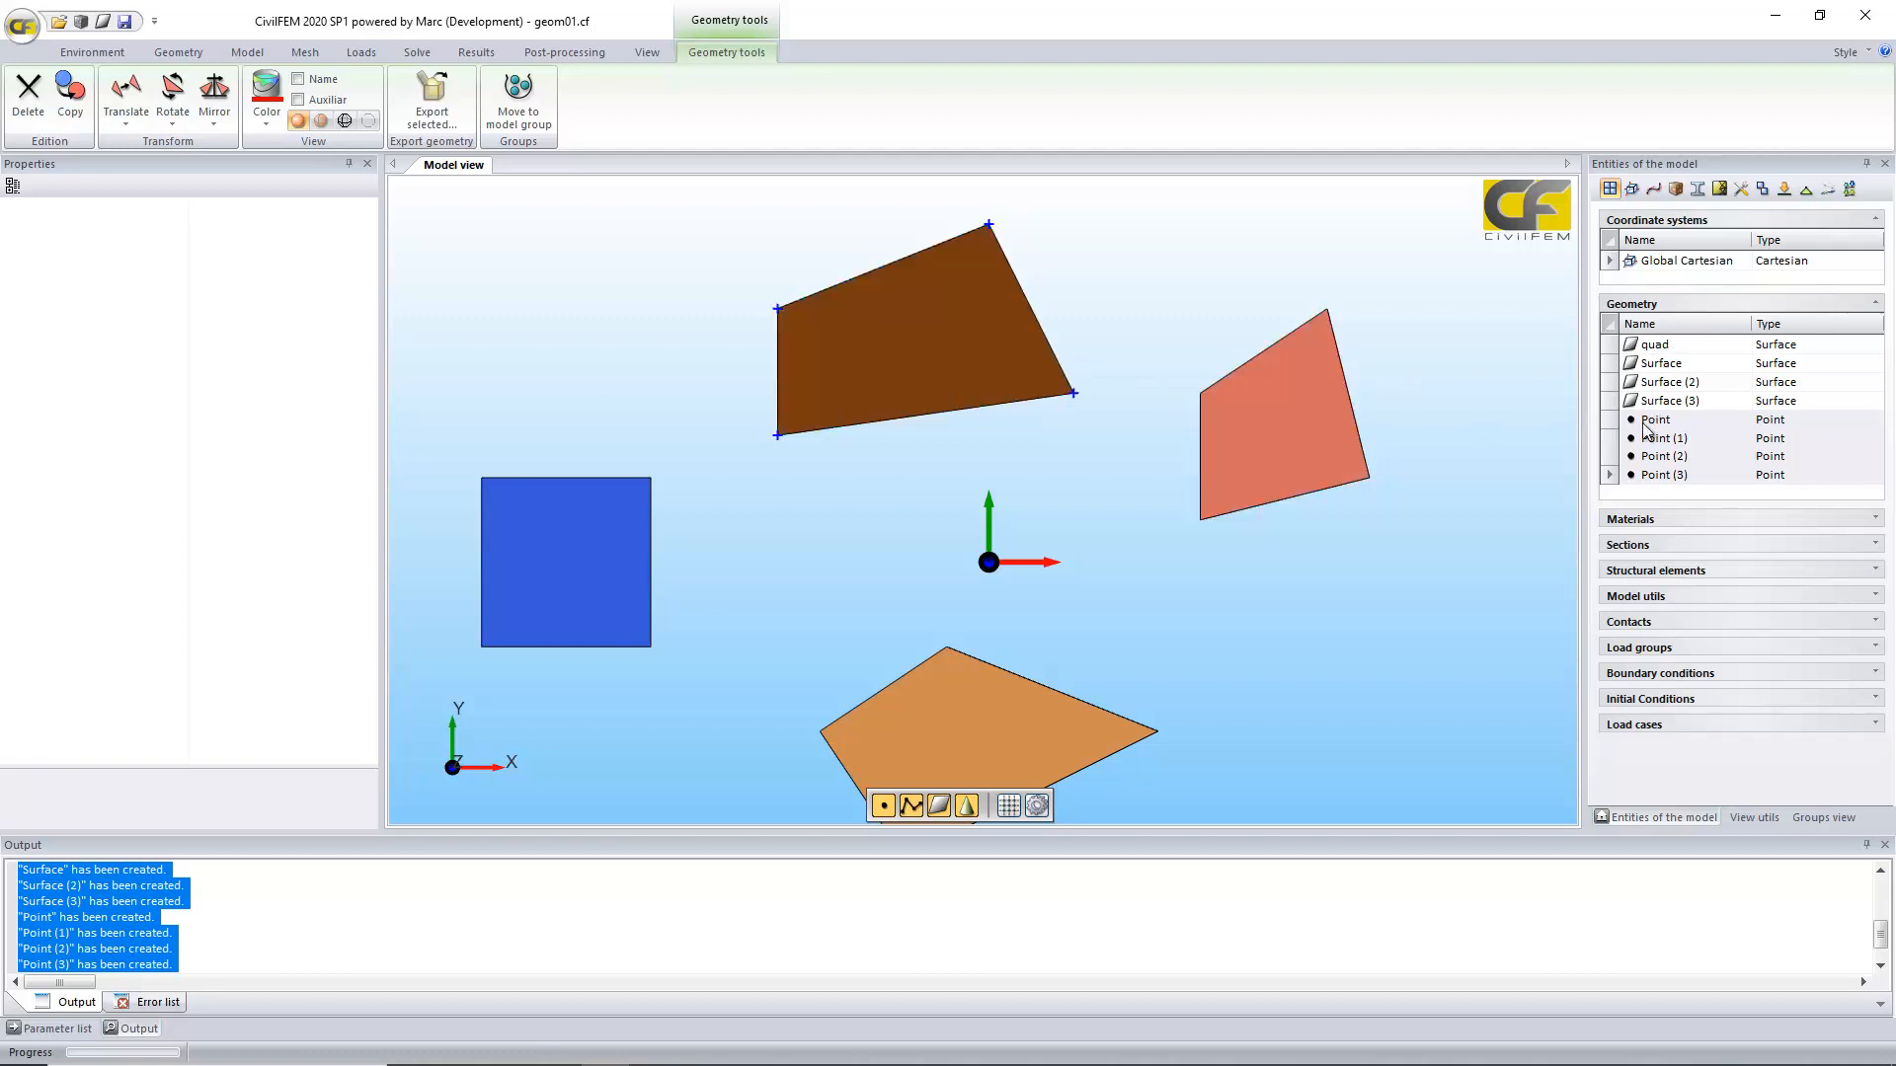
Step: Explode the quad surface above the origin again, this time into its boundary curves
{"action": "left_click", "coordinate": [945, 369]}
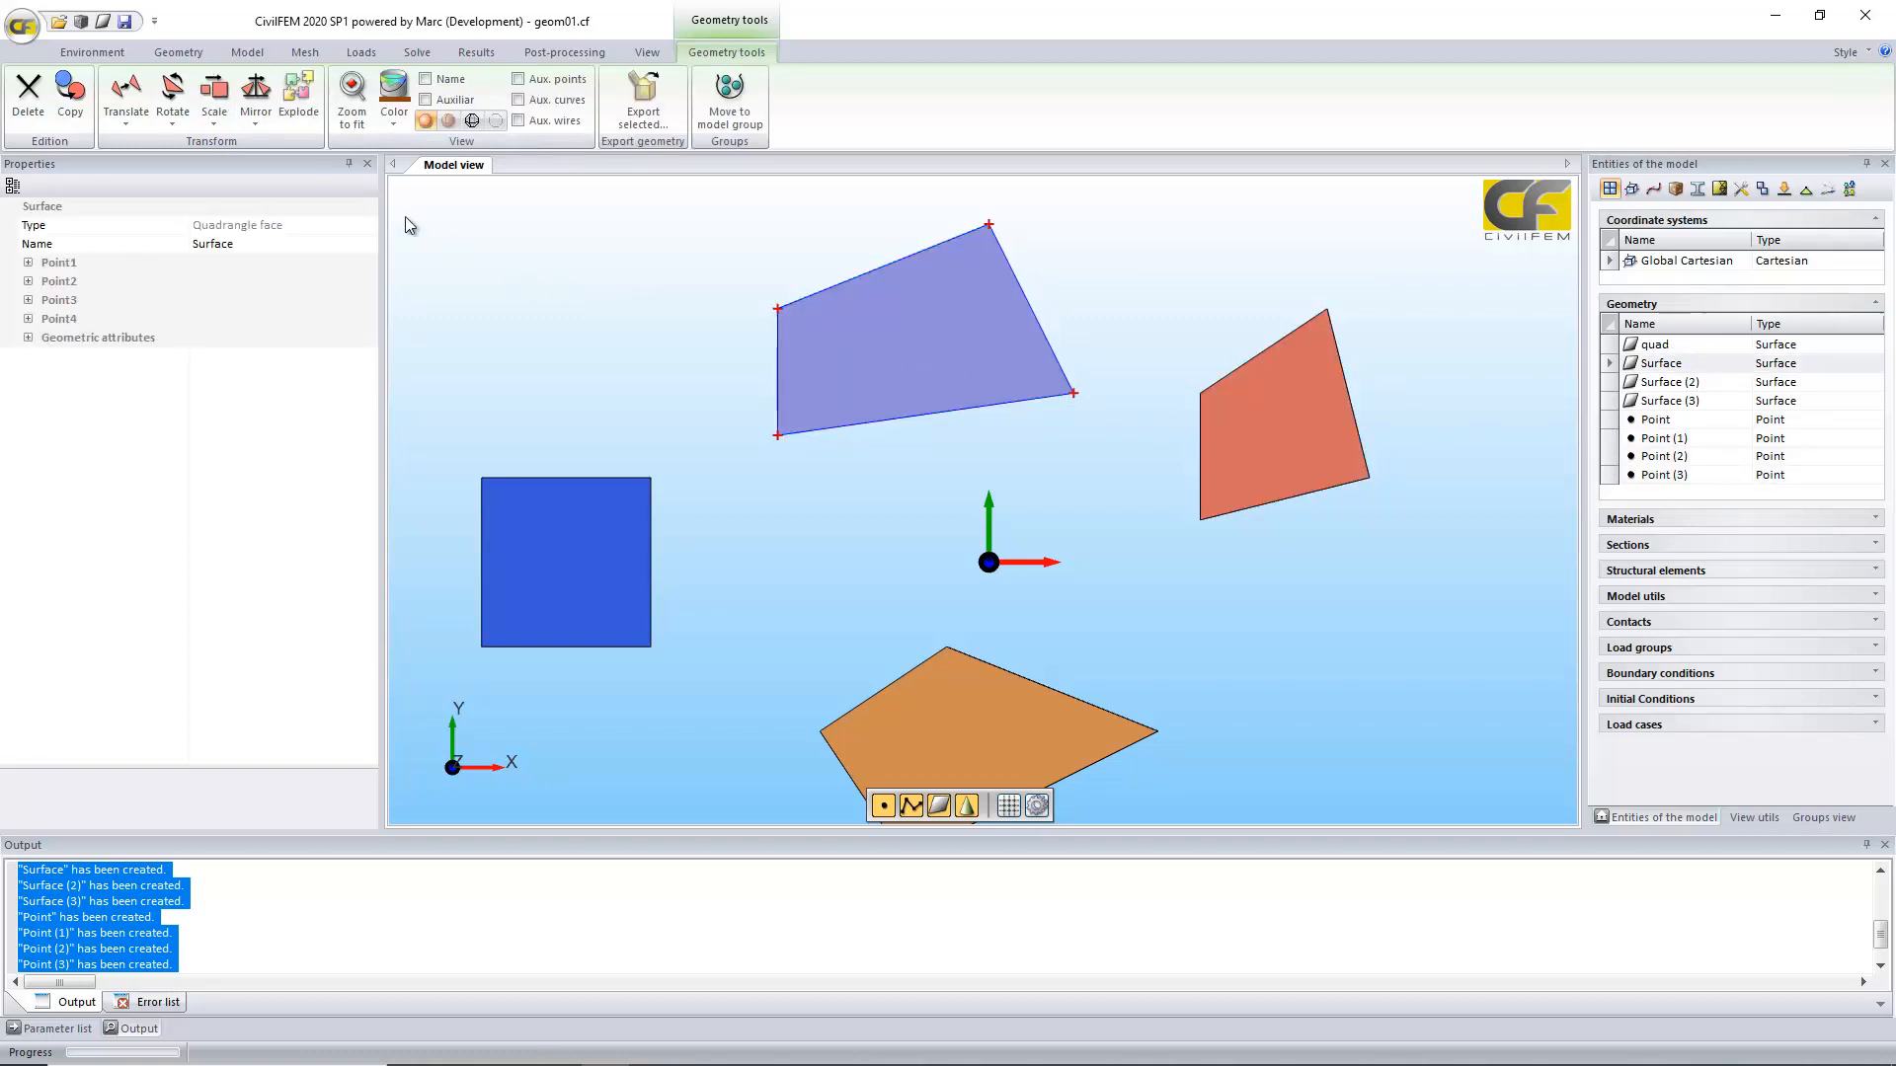
{"action": "left_click", "coordinate": [299, 93]}
{"action": "left_click", "coordinate": [347, 227]}
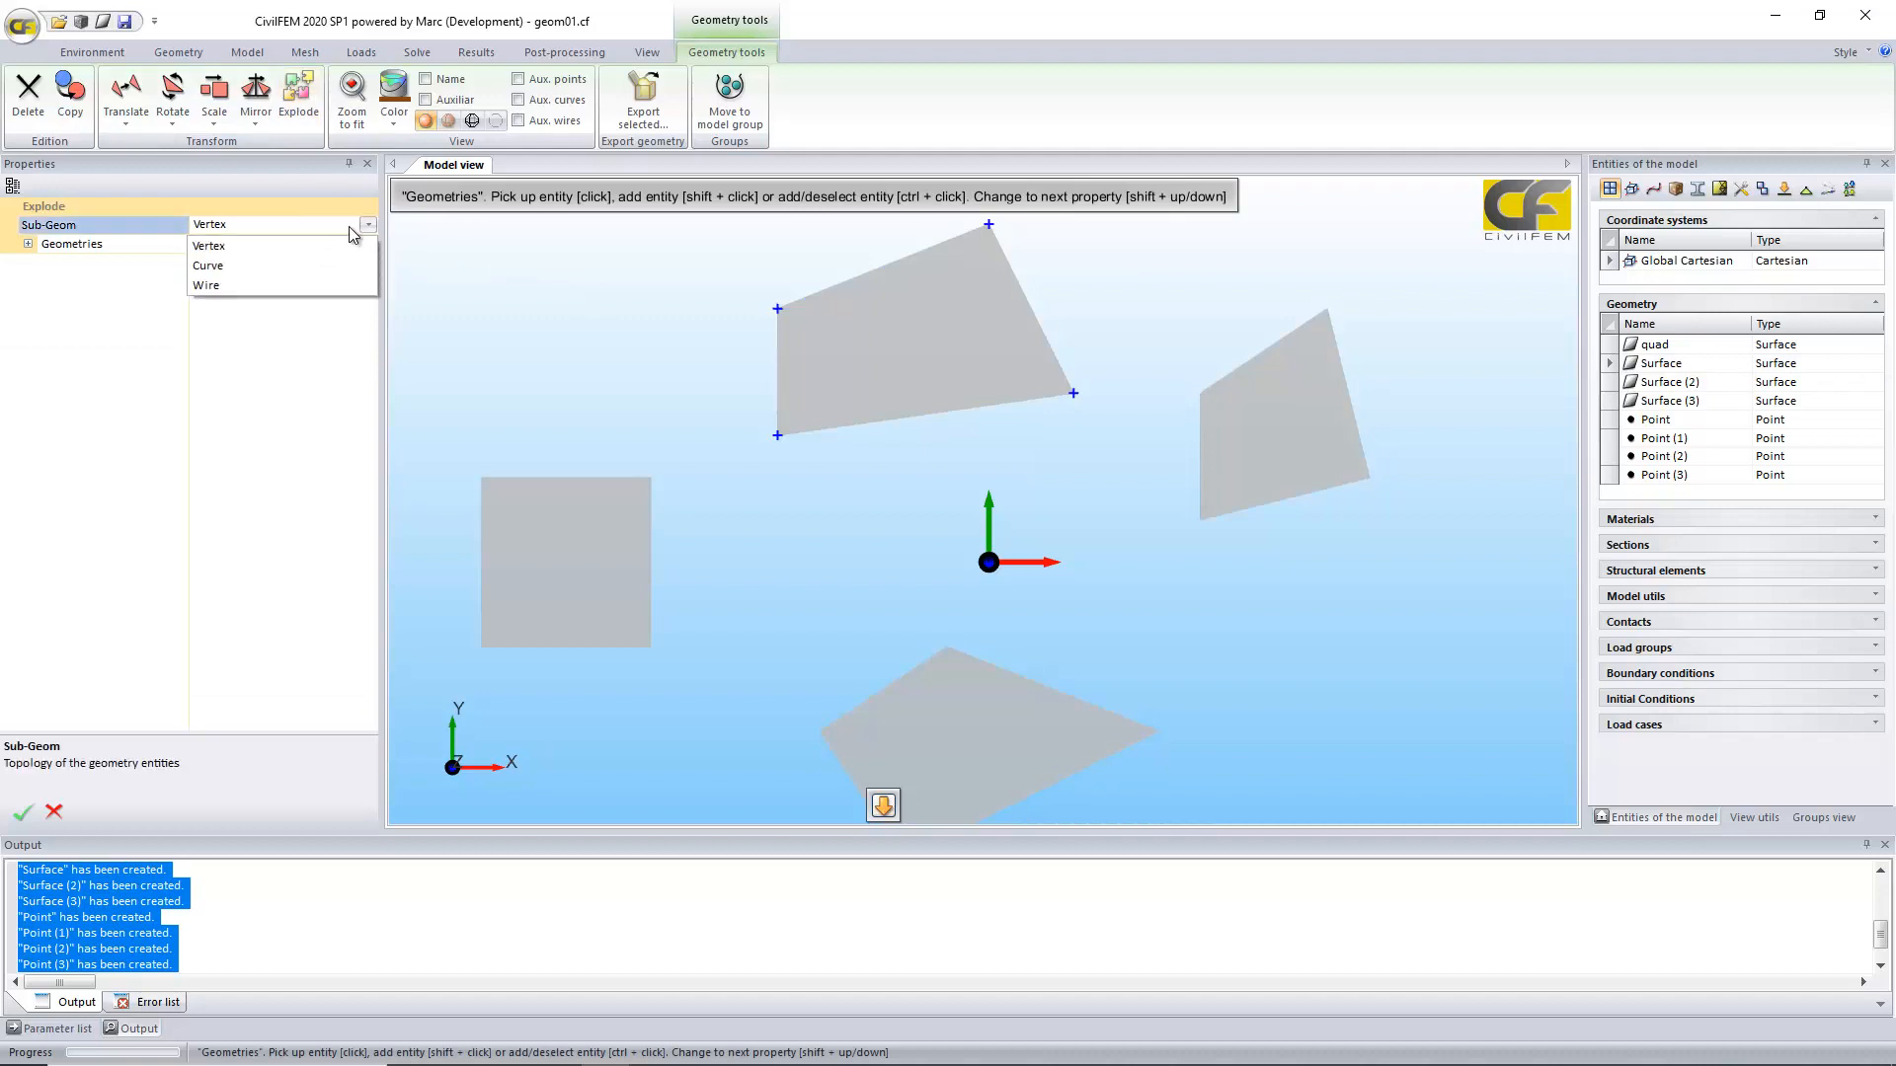
{"action": "left_click", "coordinate": [339, 265]}
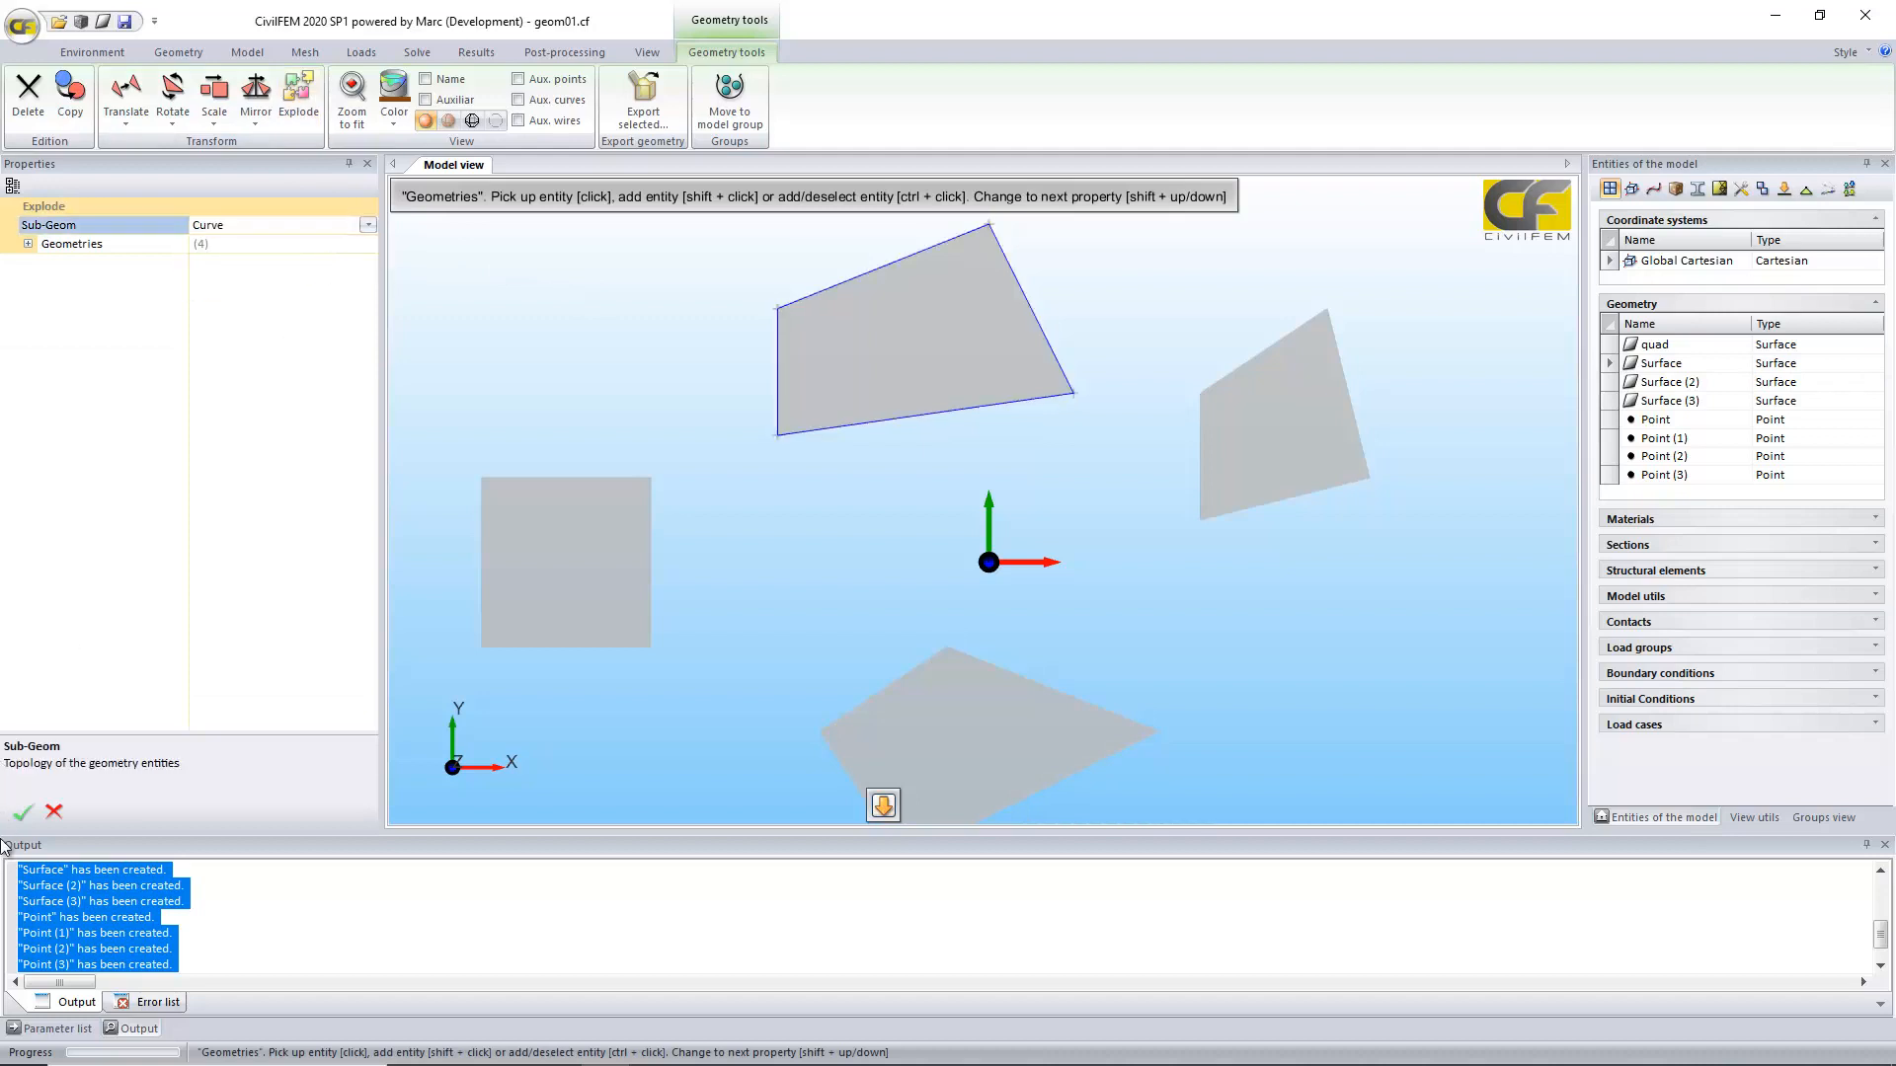
{"action": "left_click", "coordinate": [23, 811]}
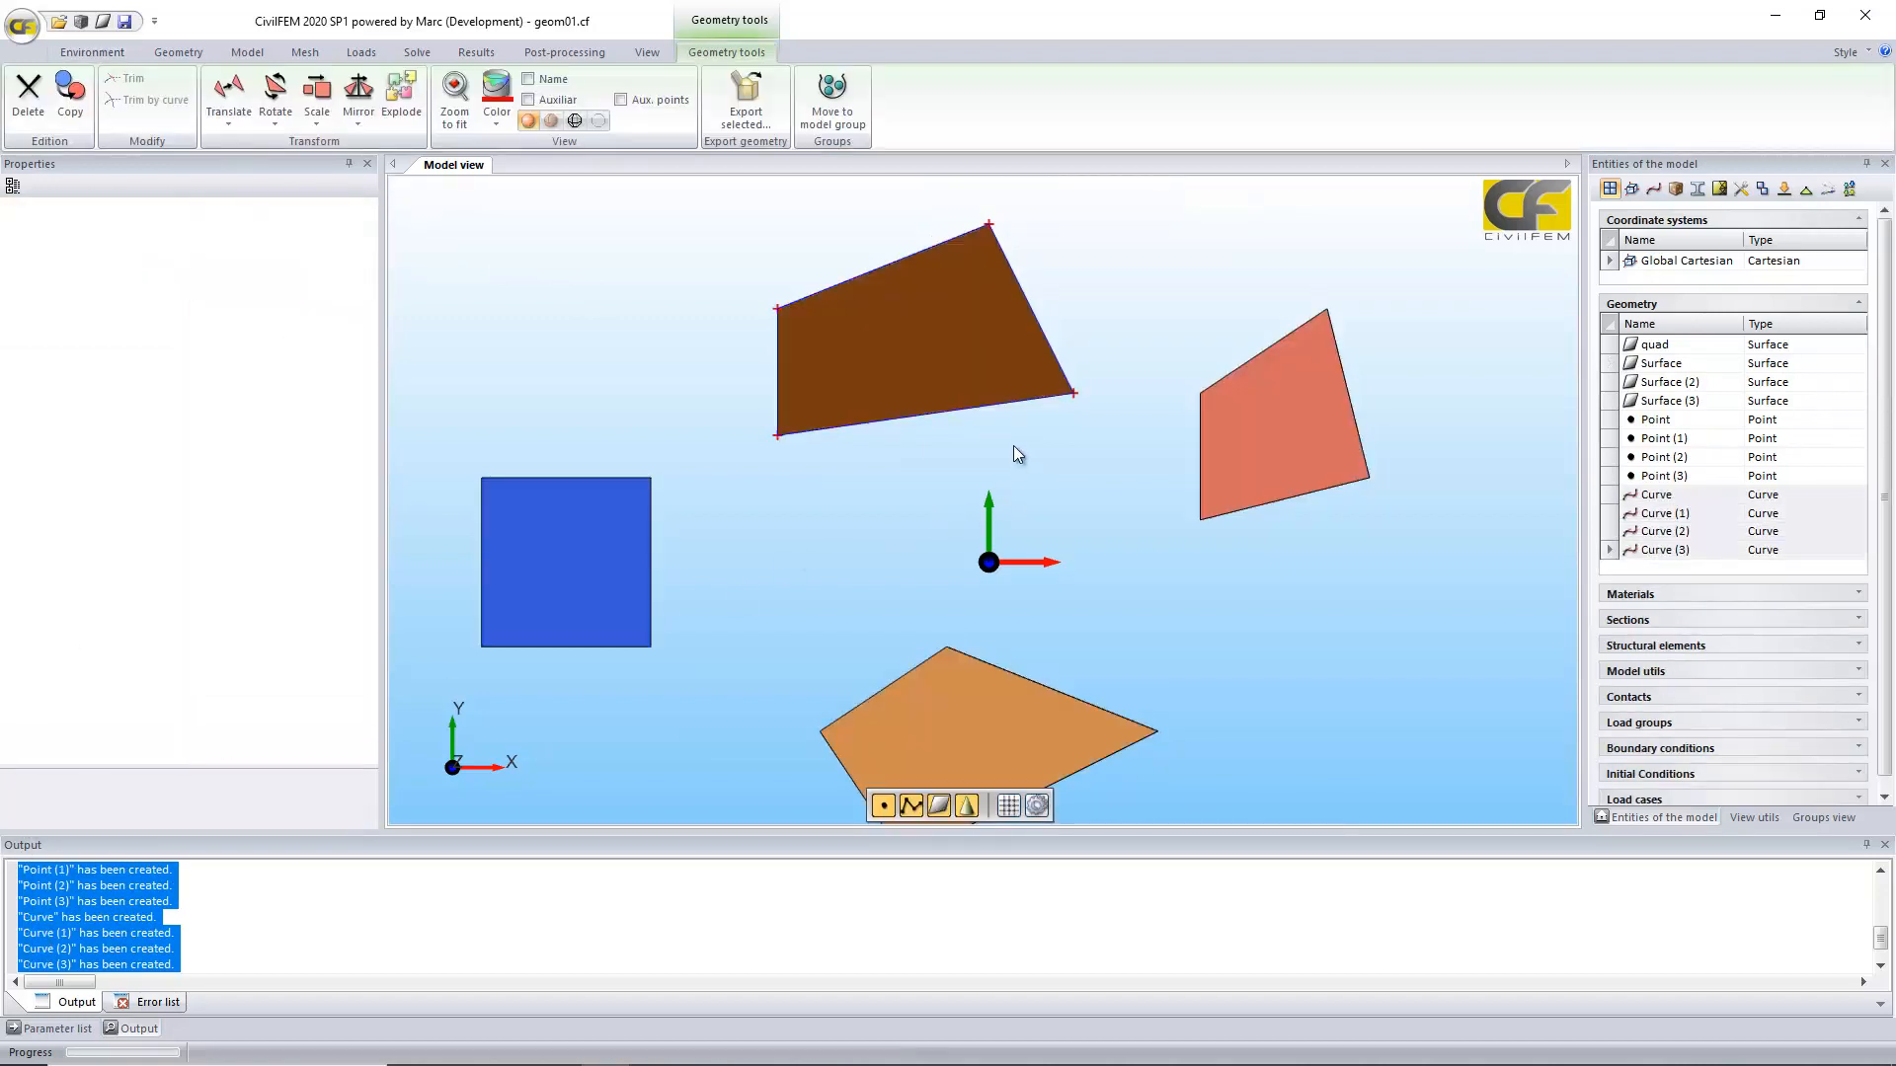
Step: Rename the surface above the origin as quad2 and the square surface as quad1
{"action": "scroll", "coordinate": [1033, 423], "scroll_direction": "down", "scroll_amount": 1}
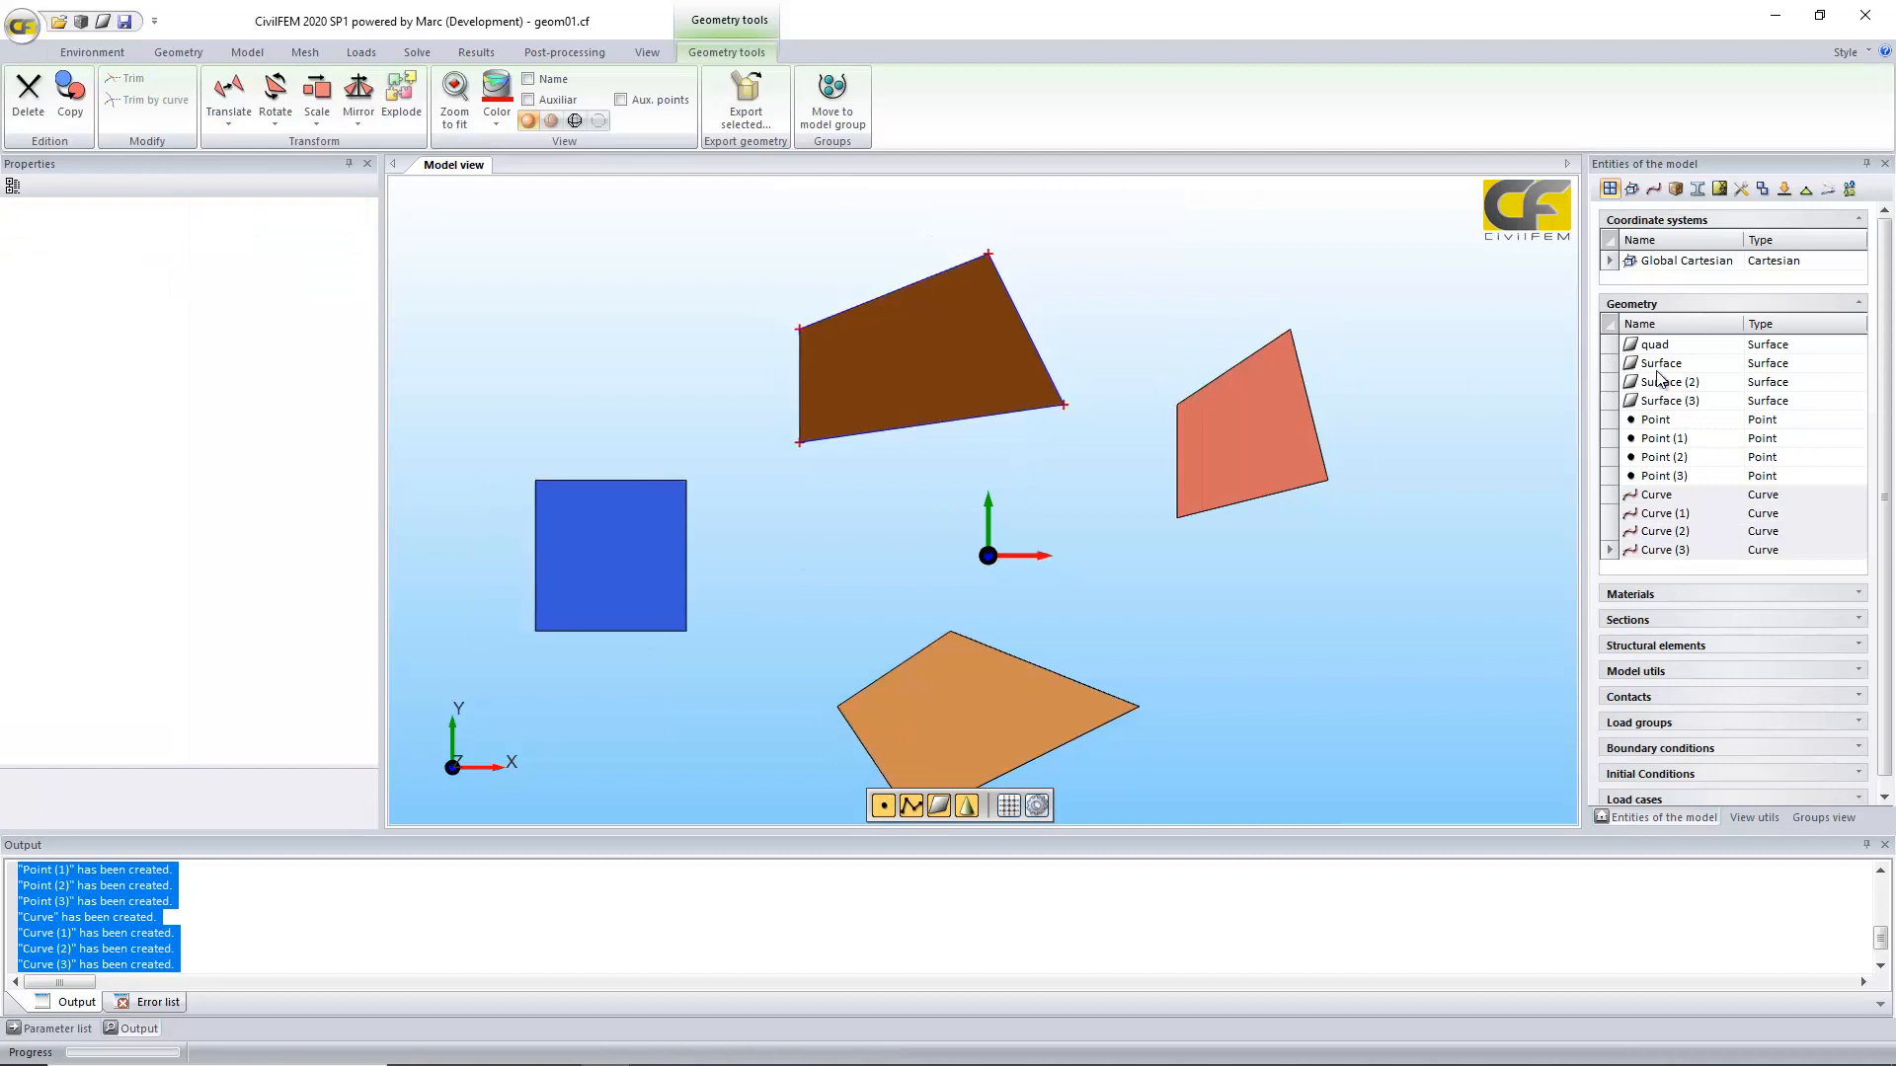
{"action": "left_click", "coordinate": [1614, 318]}
{"action": "left_click", "coordinate": [1614, 323]}
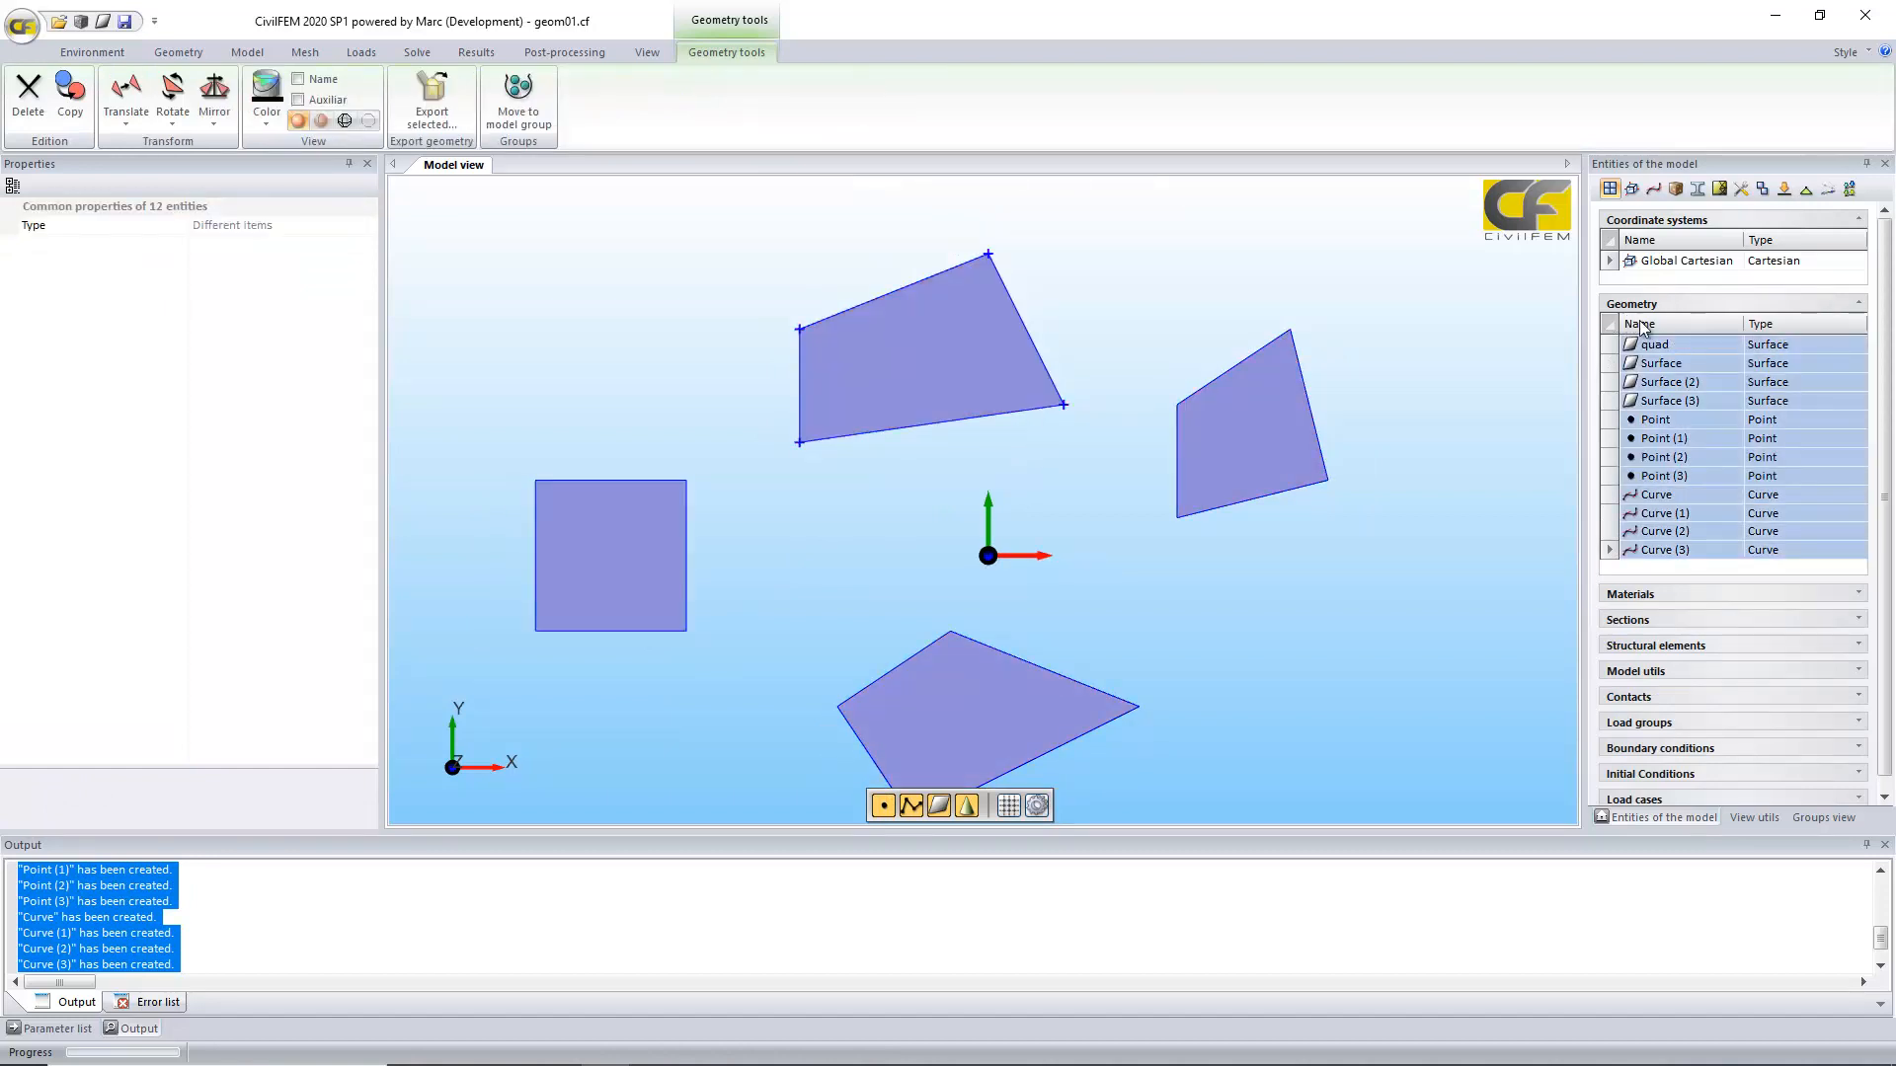
{"action": "left_click", "coordinate": [1678, 364]}
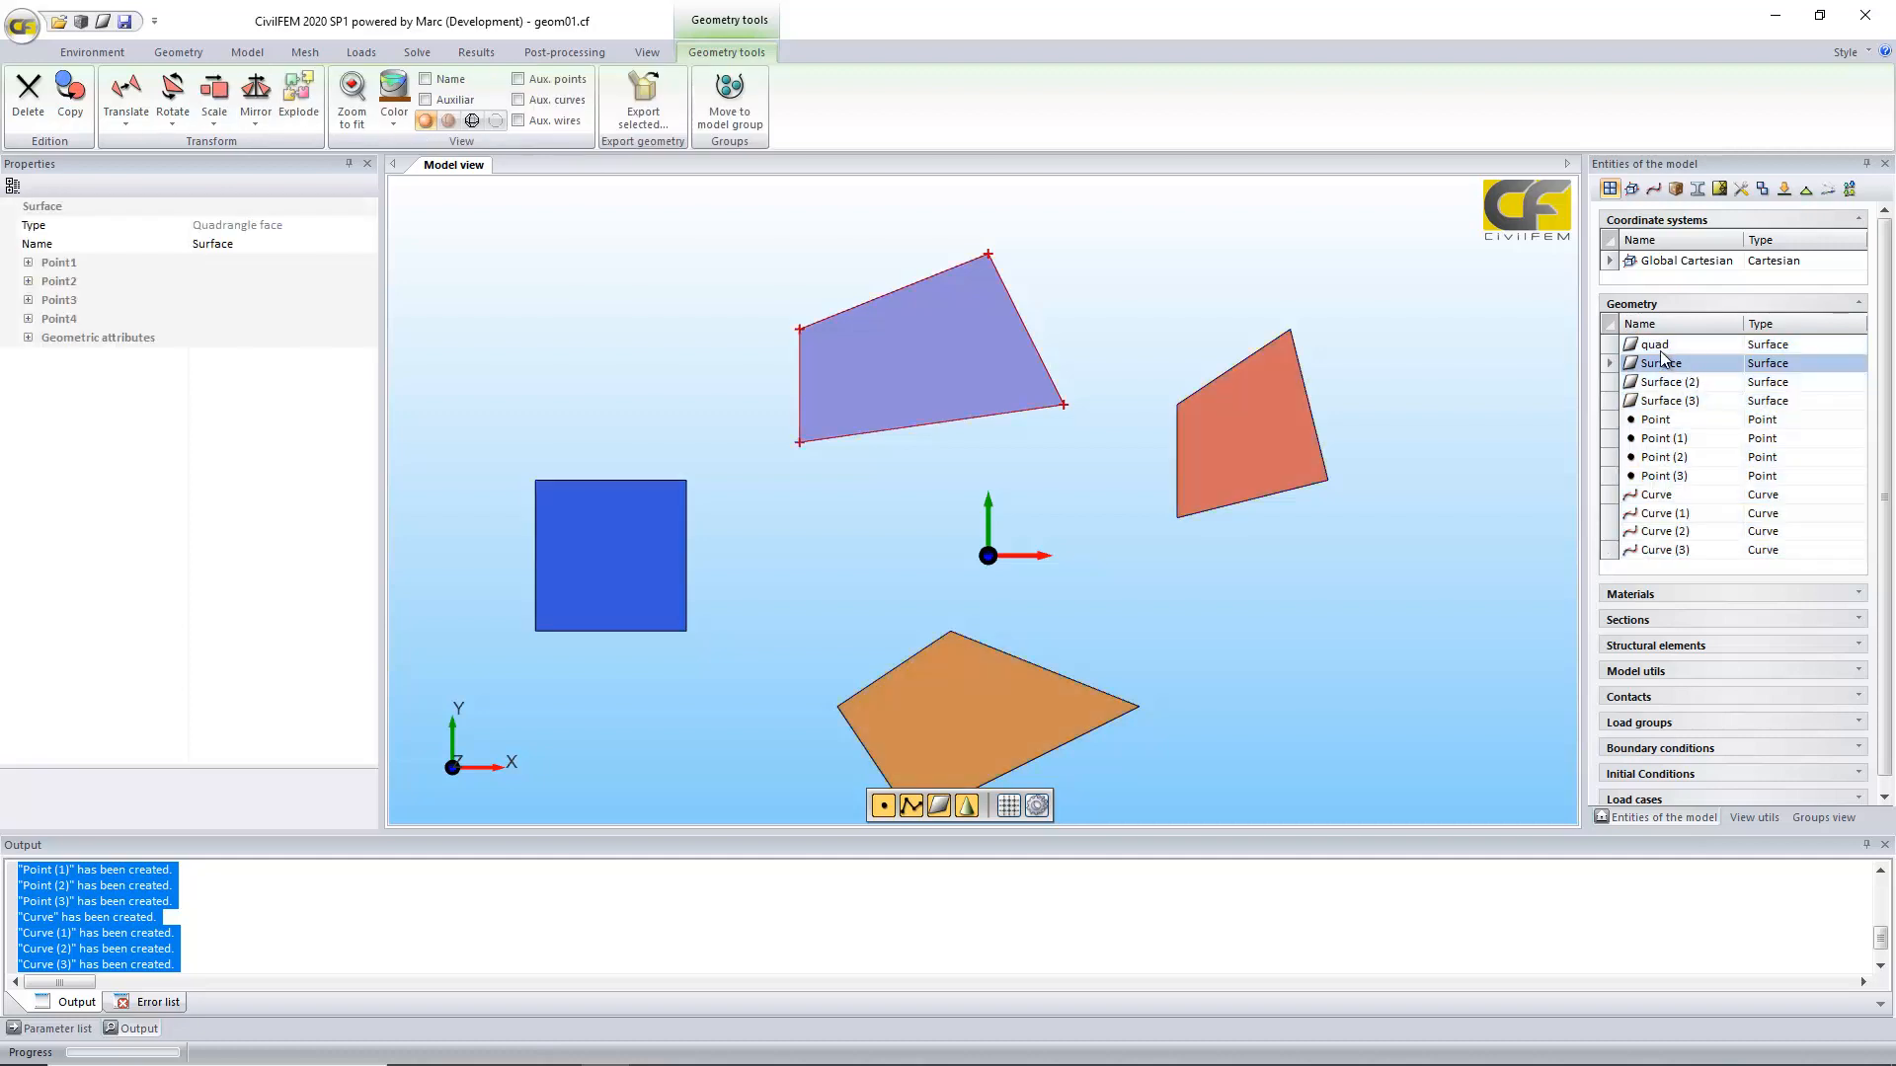
{"action": "left_click", "coordinate": [271, 245]}
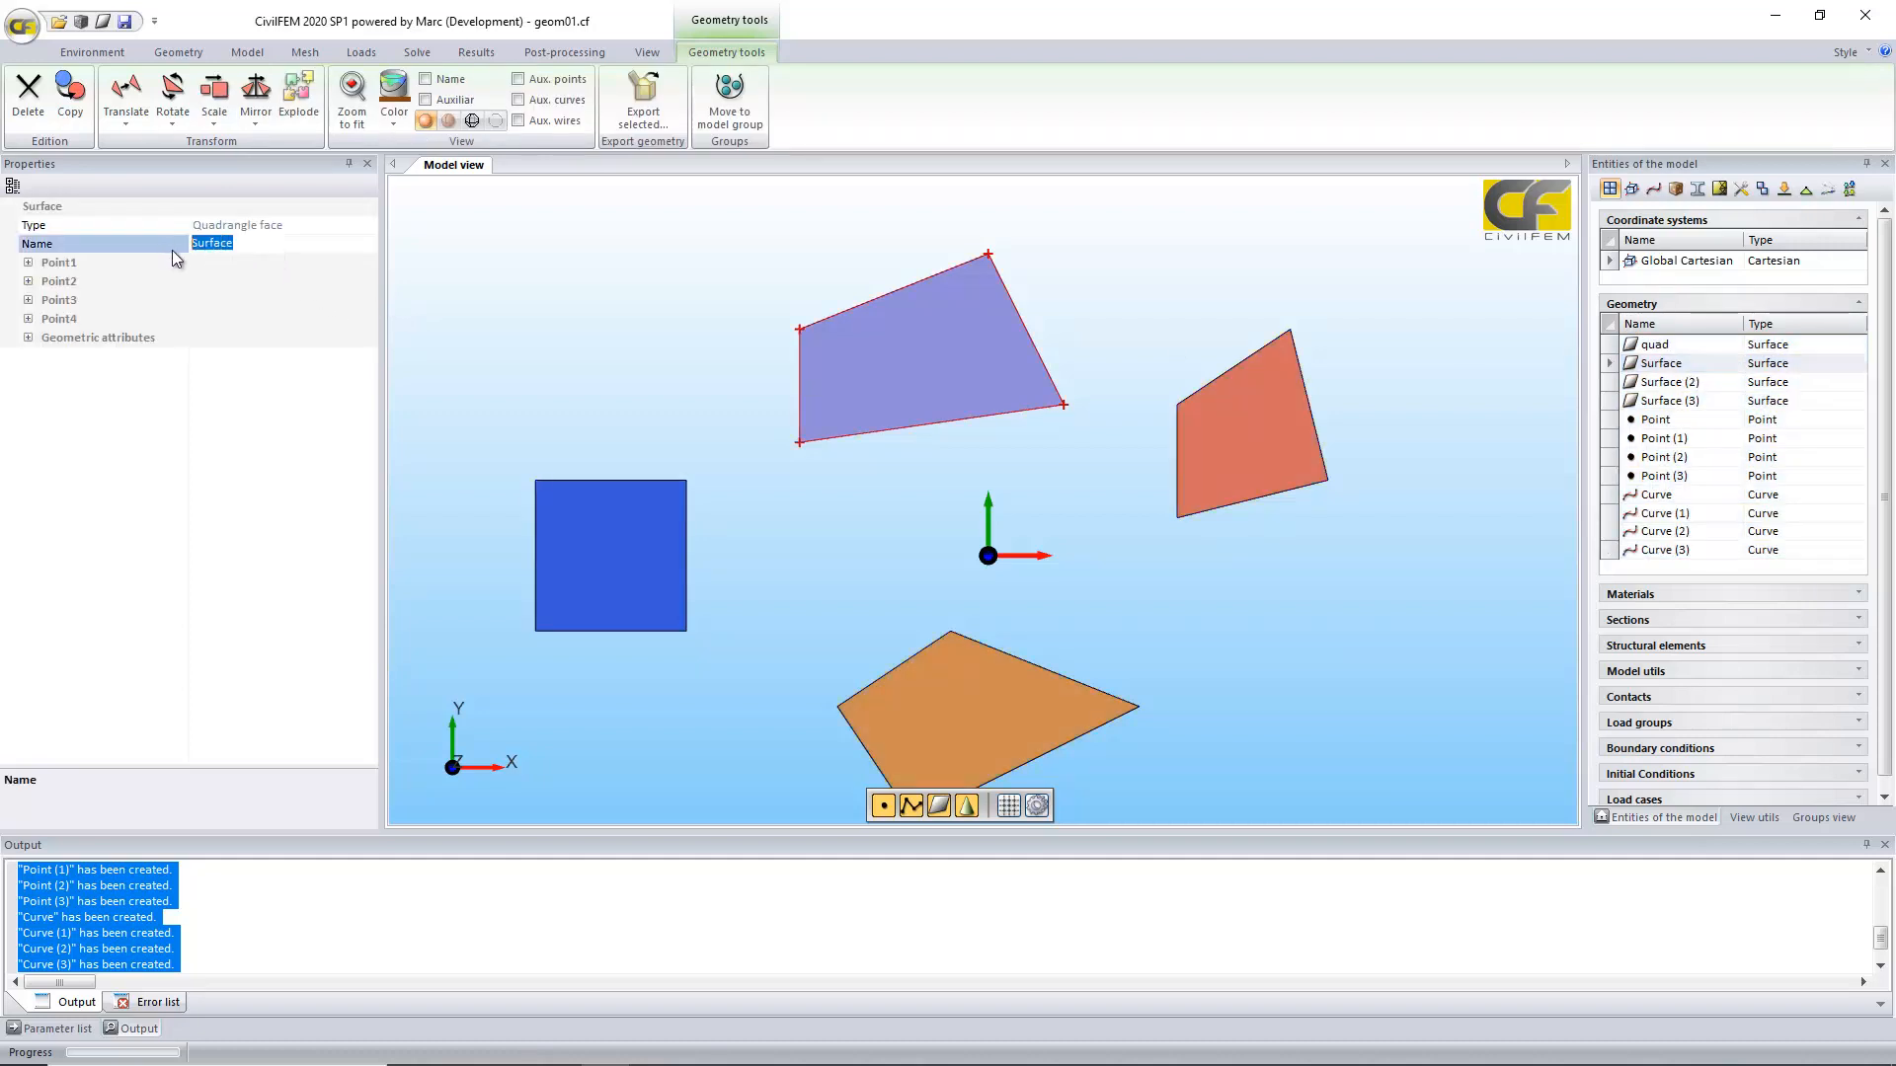
{"action": "type", "text": "quad2"}
{"action": "left_click", "coordinate": [1649, 345]}
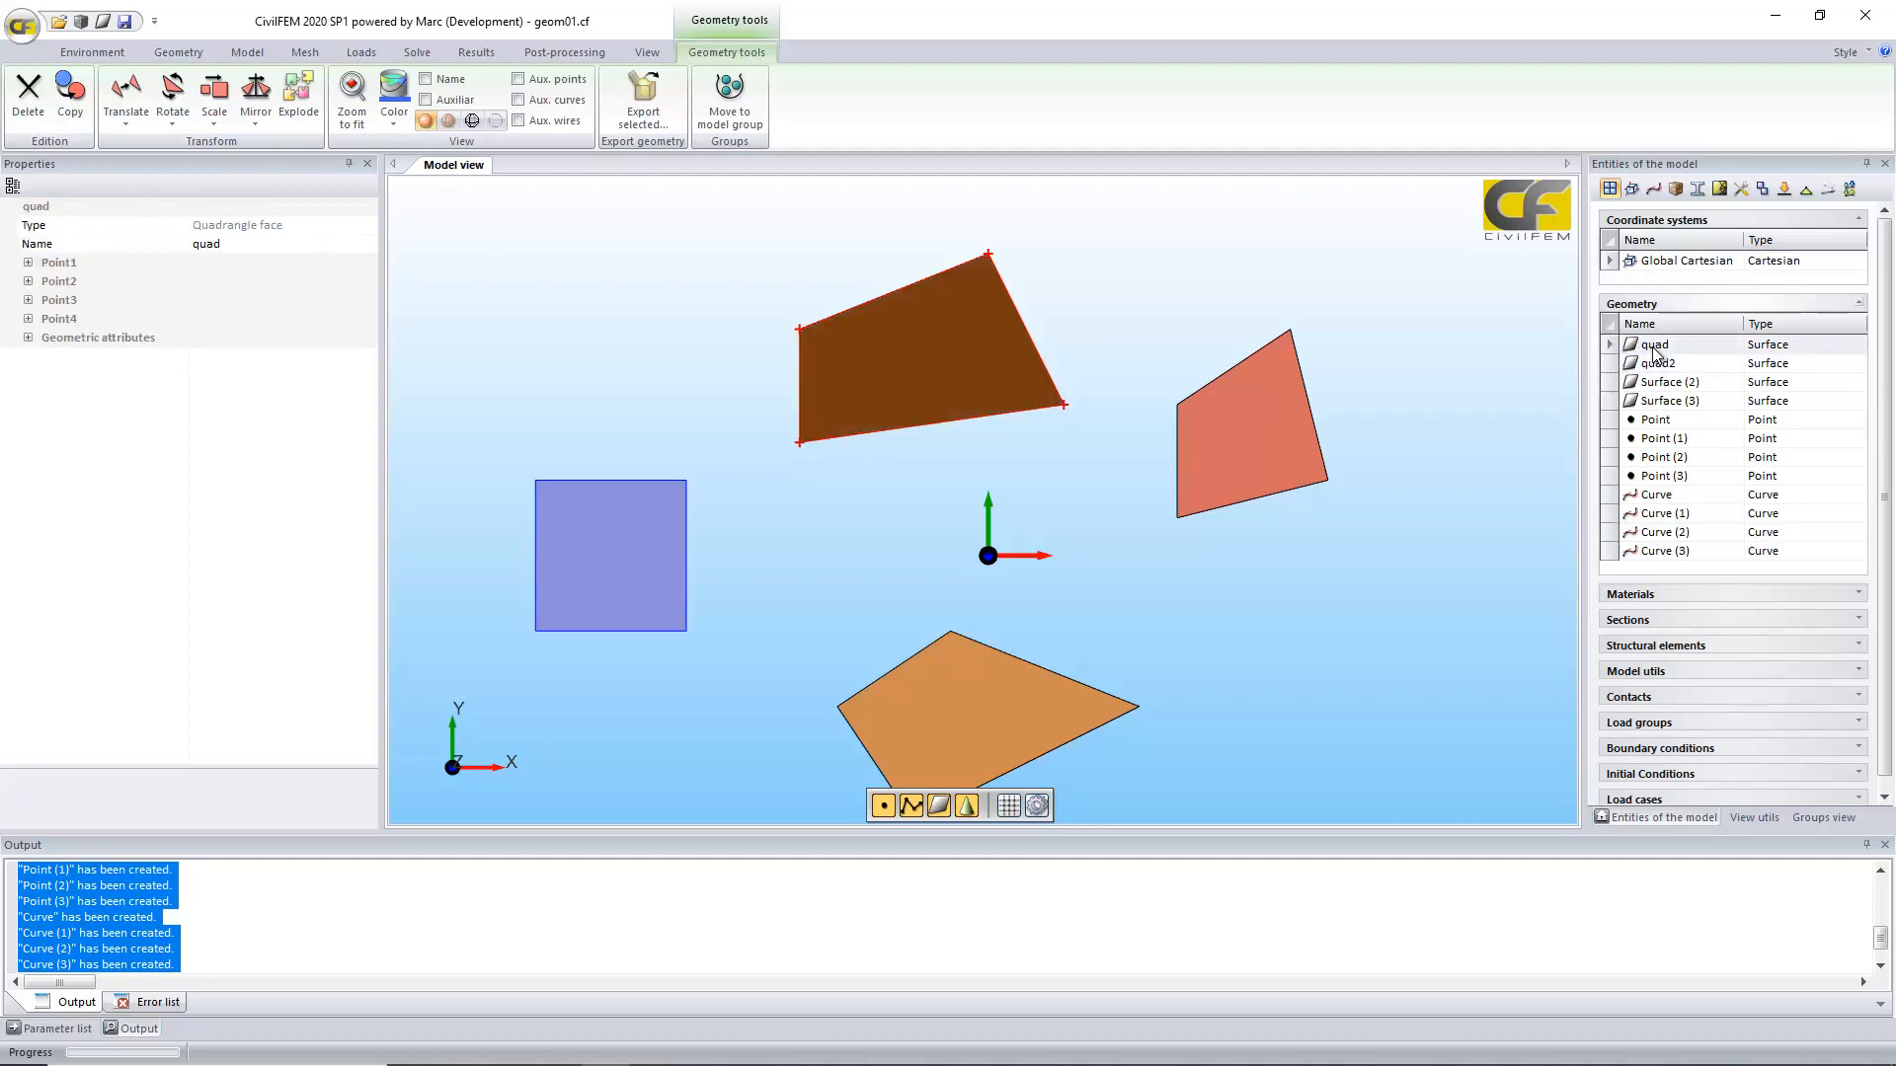
{"action": "left_click", "coordinate": [245, 243]}
{"action": "type", "text": "1"}
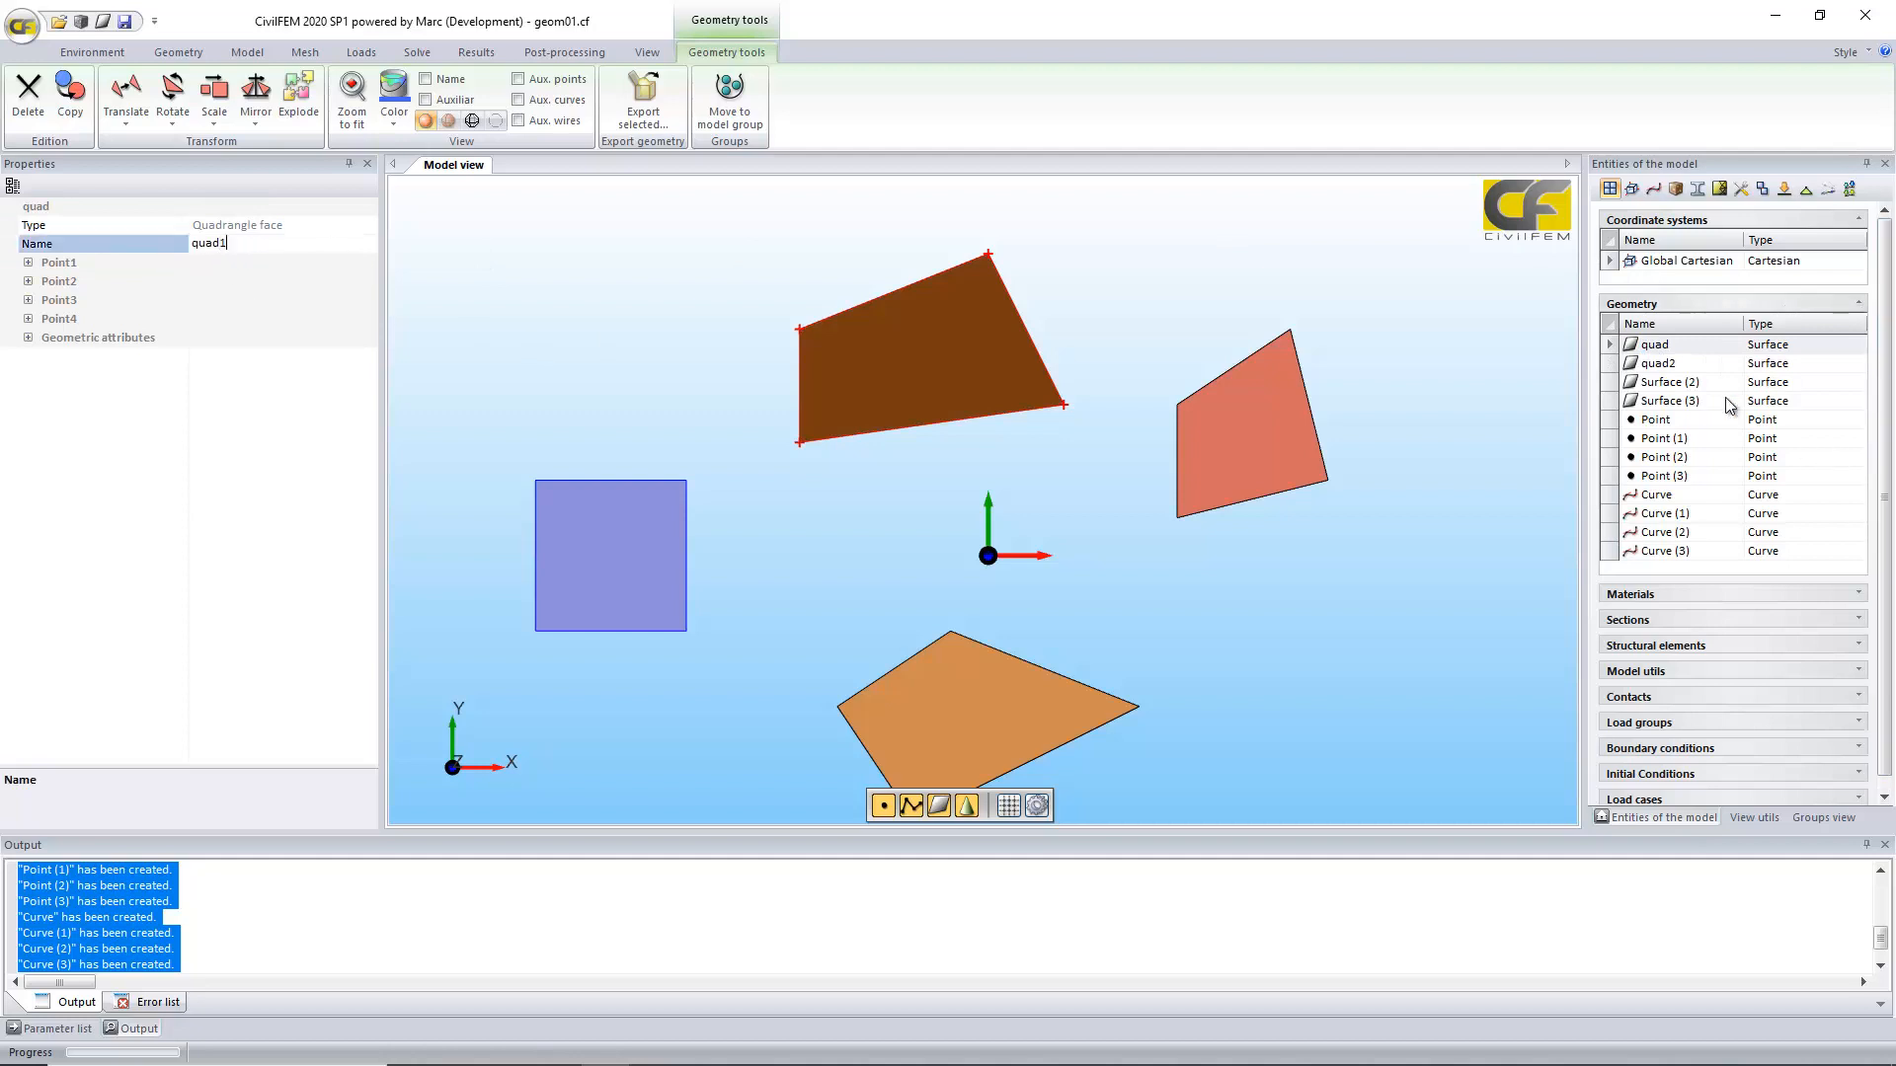
Step: Rename Surface (2) as quad3 and Surface (3) as quad4
{"action": "left_click", "coordinate": [1669, 383]}
{"action": "left_click", "coordinate": [104, 249]}
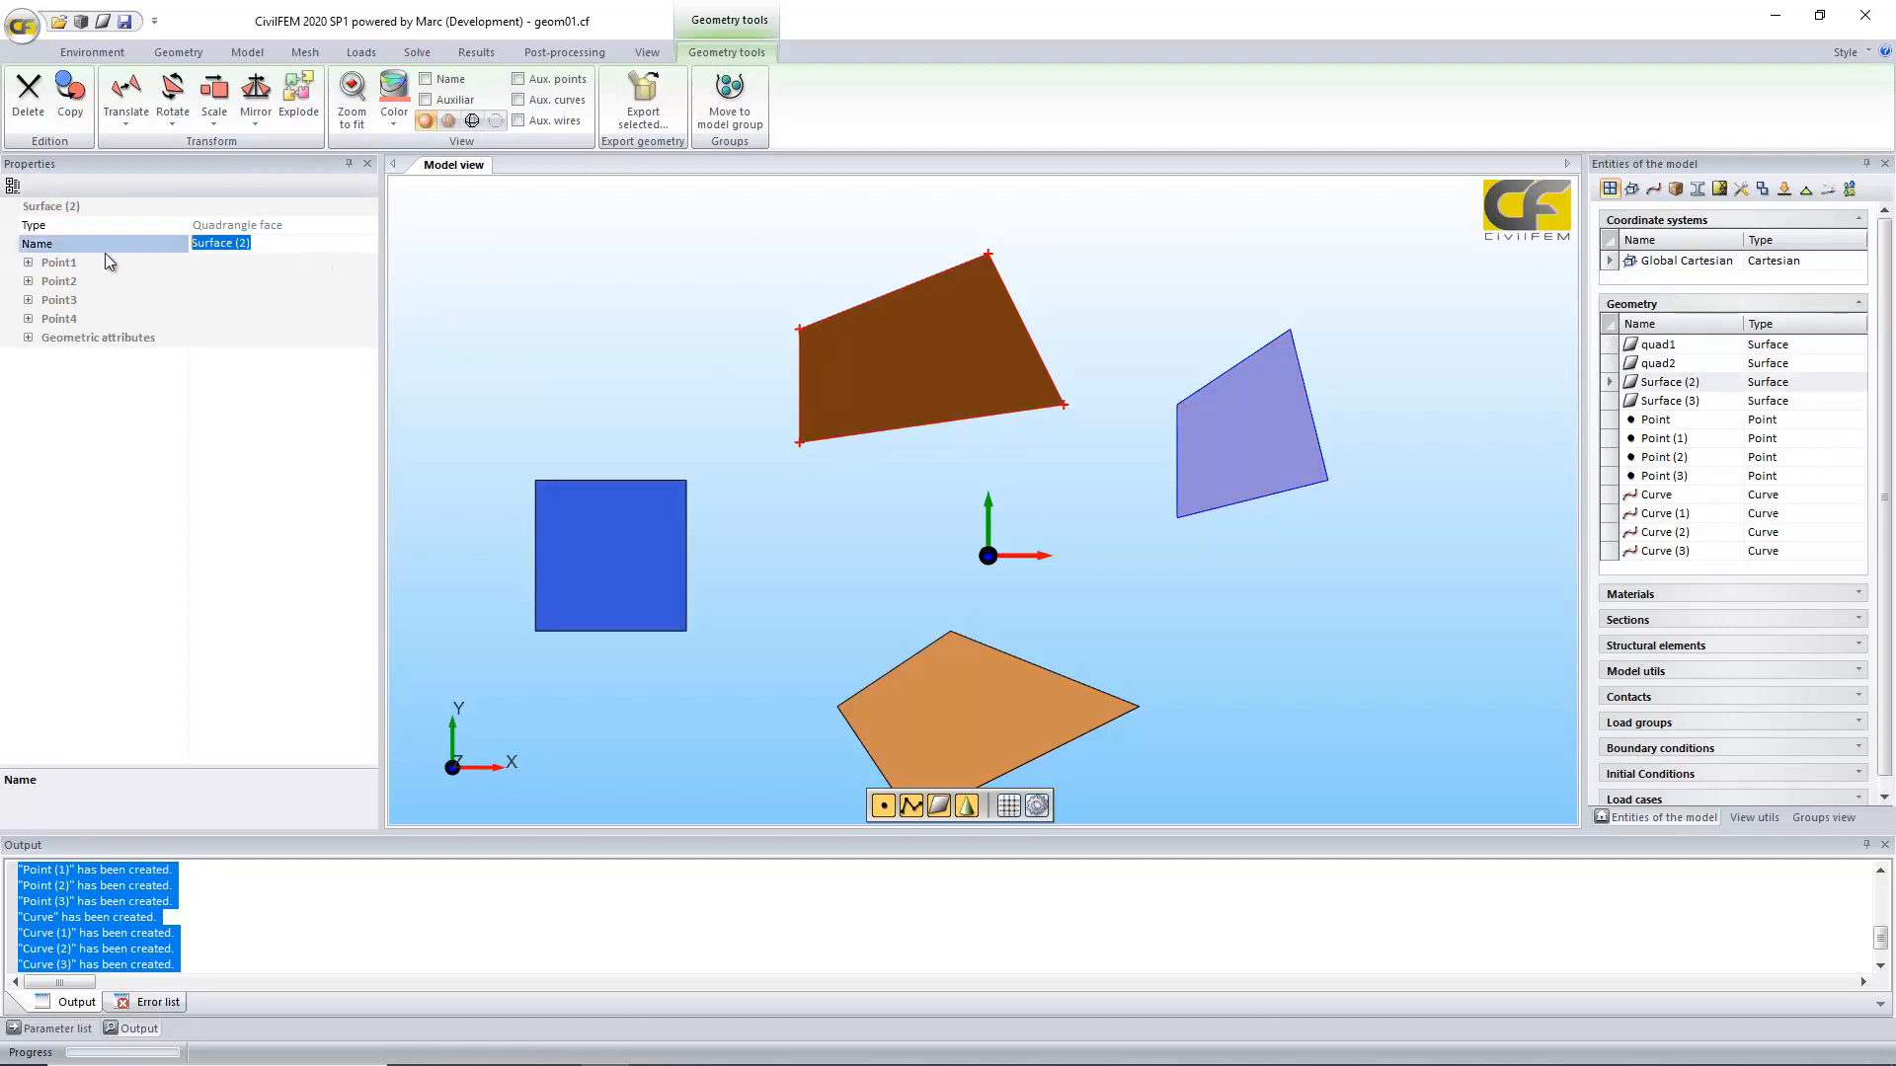
{"action": "type", "text": "quad3"}
{"action": "left_click", "coordinate": [1687, 402]}
{"action": "type", "text": "q"}
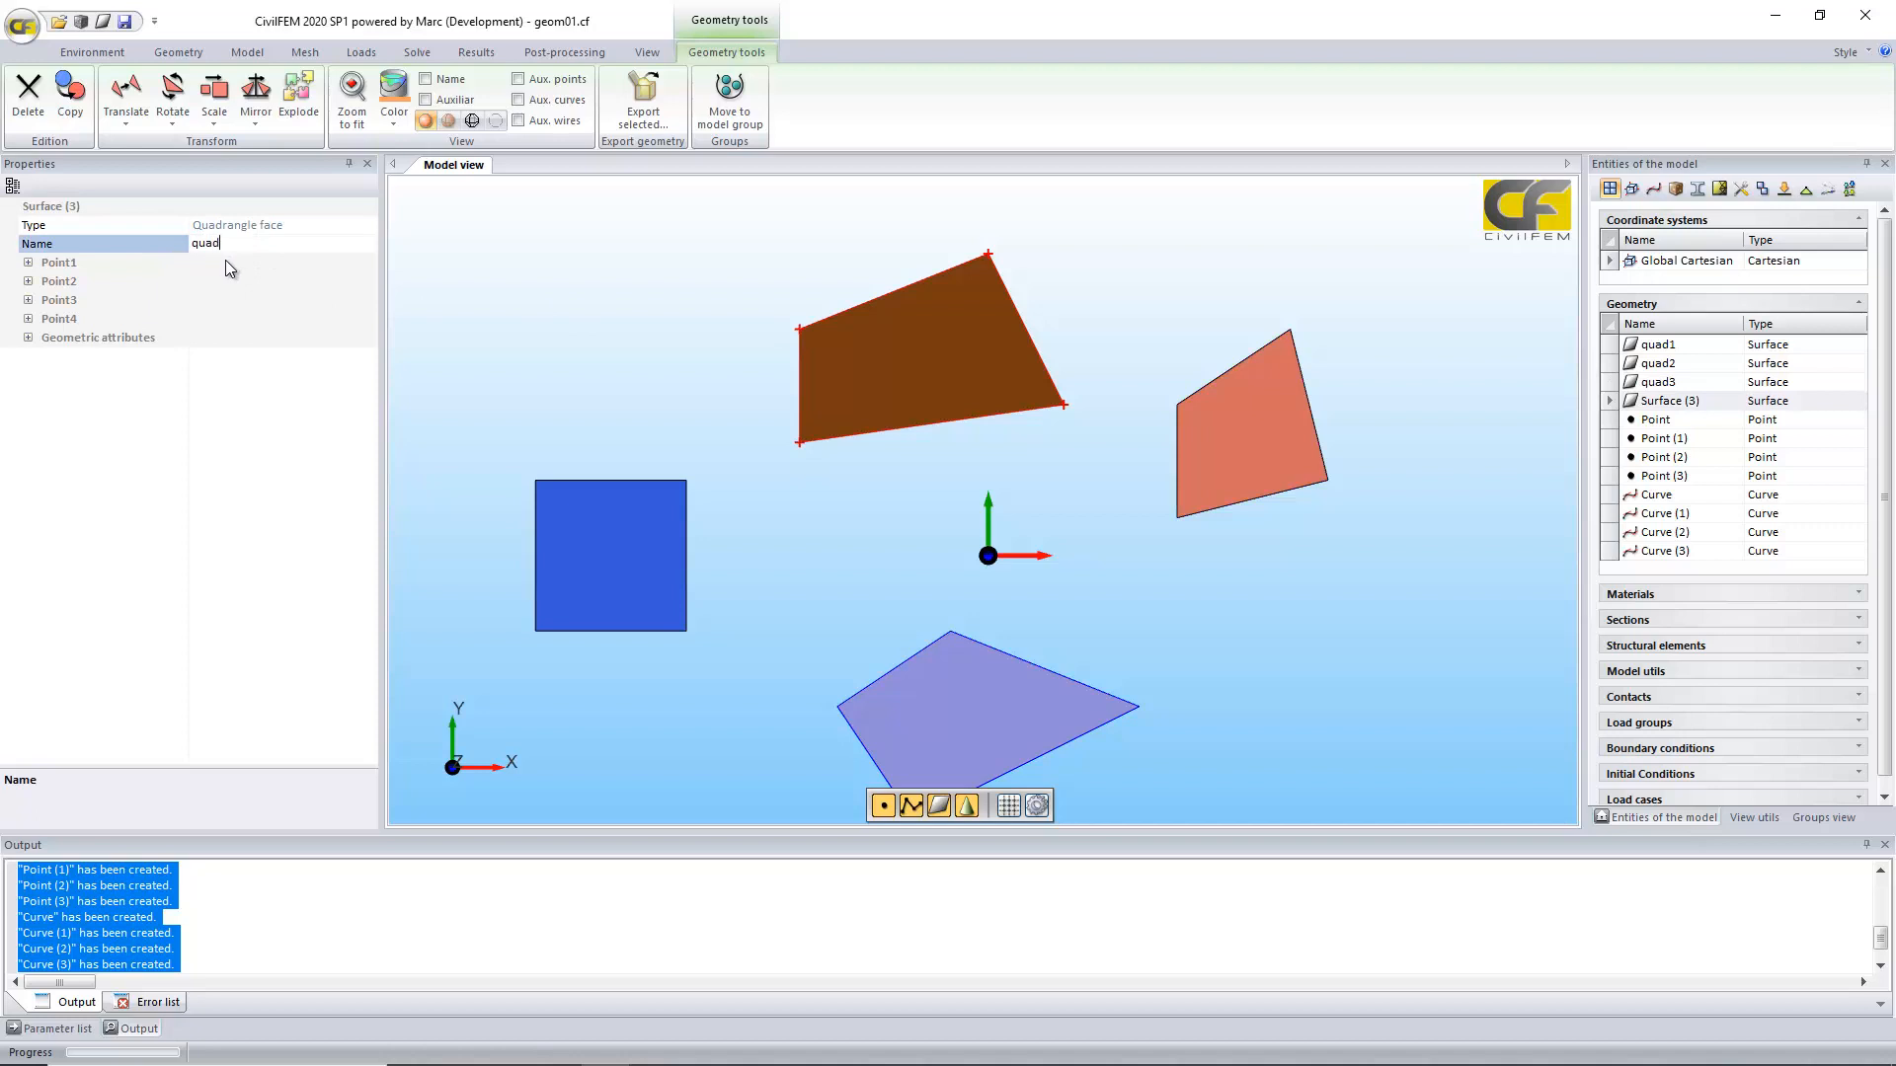
{"action": "left_click", "coordinate": [306, 269]}
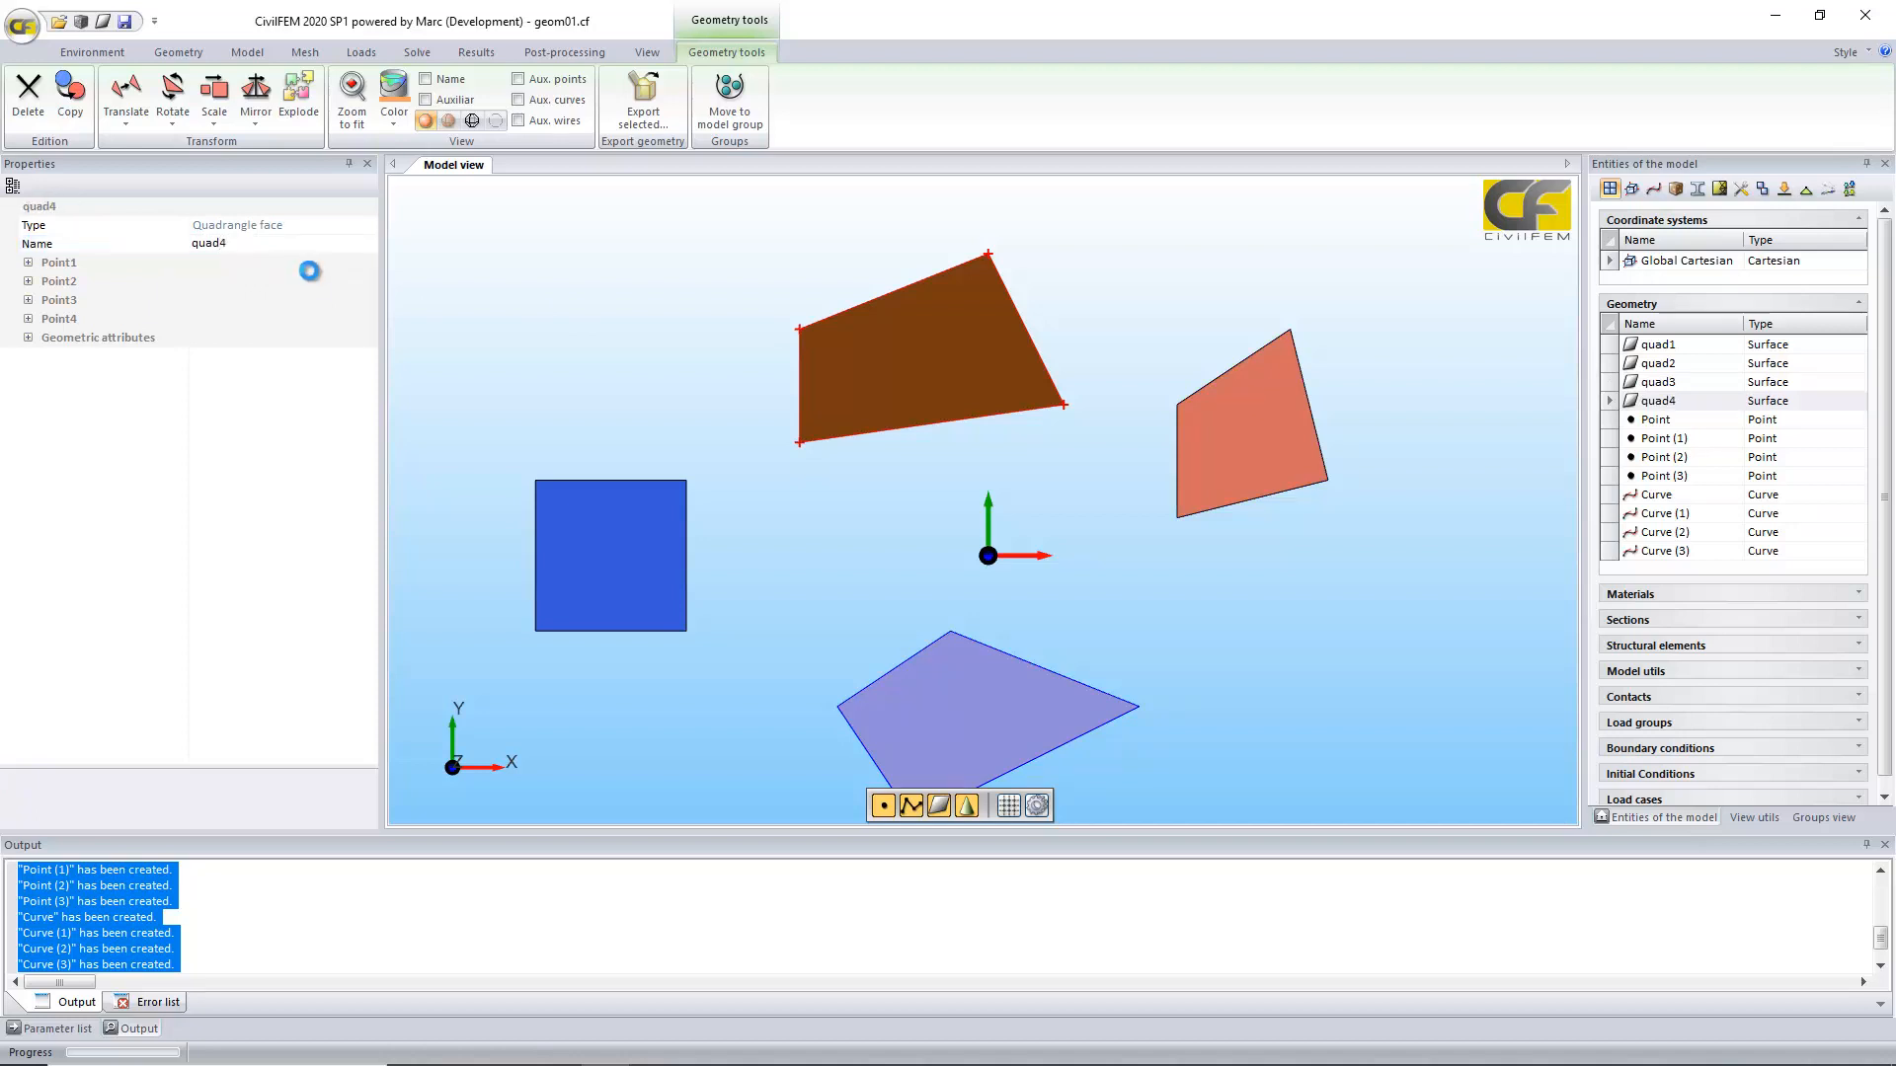
Step: Preview quad2 in wireframe and transparent display modes, and return it to solid shading
{"action": "left_click", "coordinate": [980, 340]}
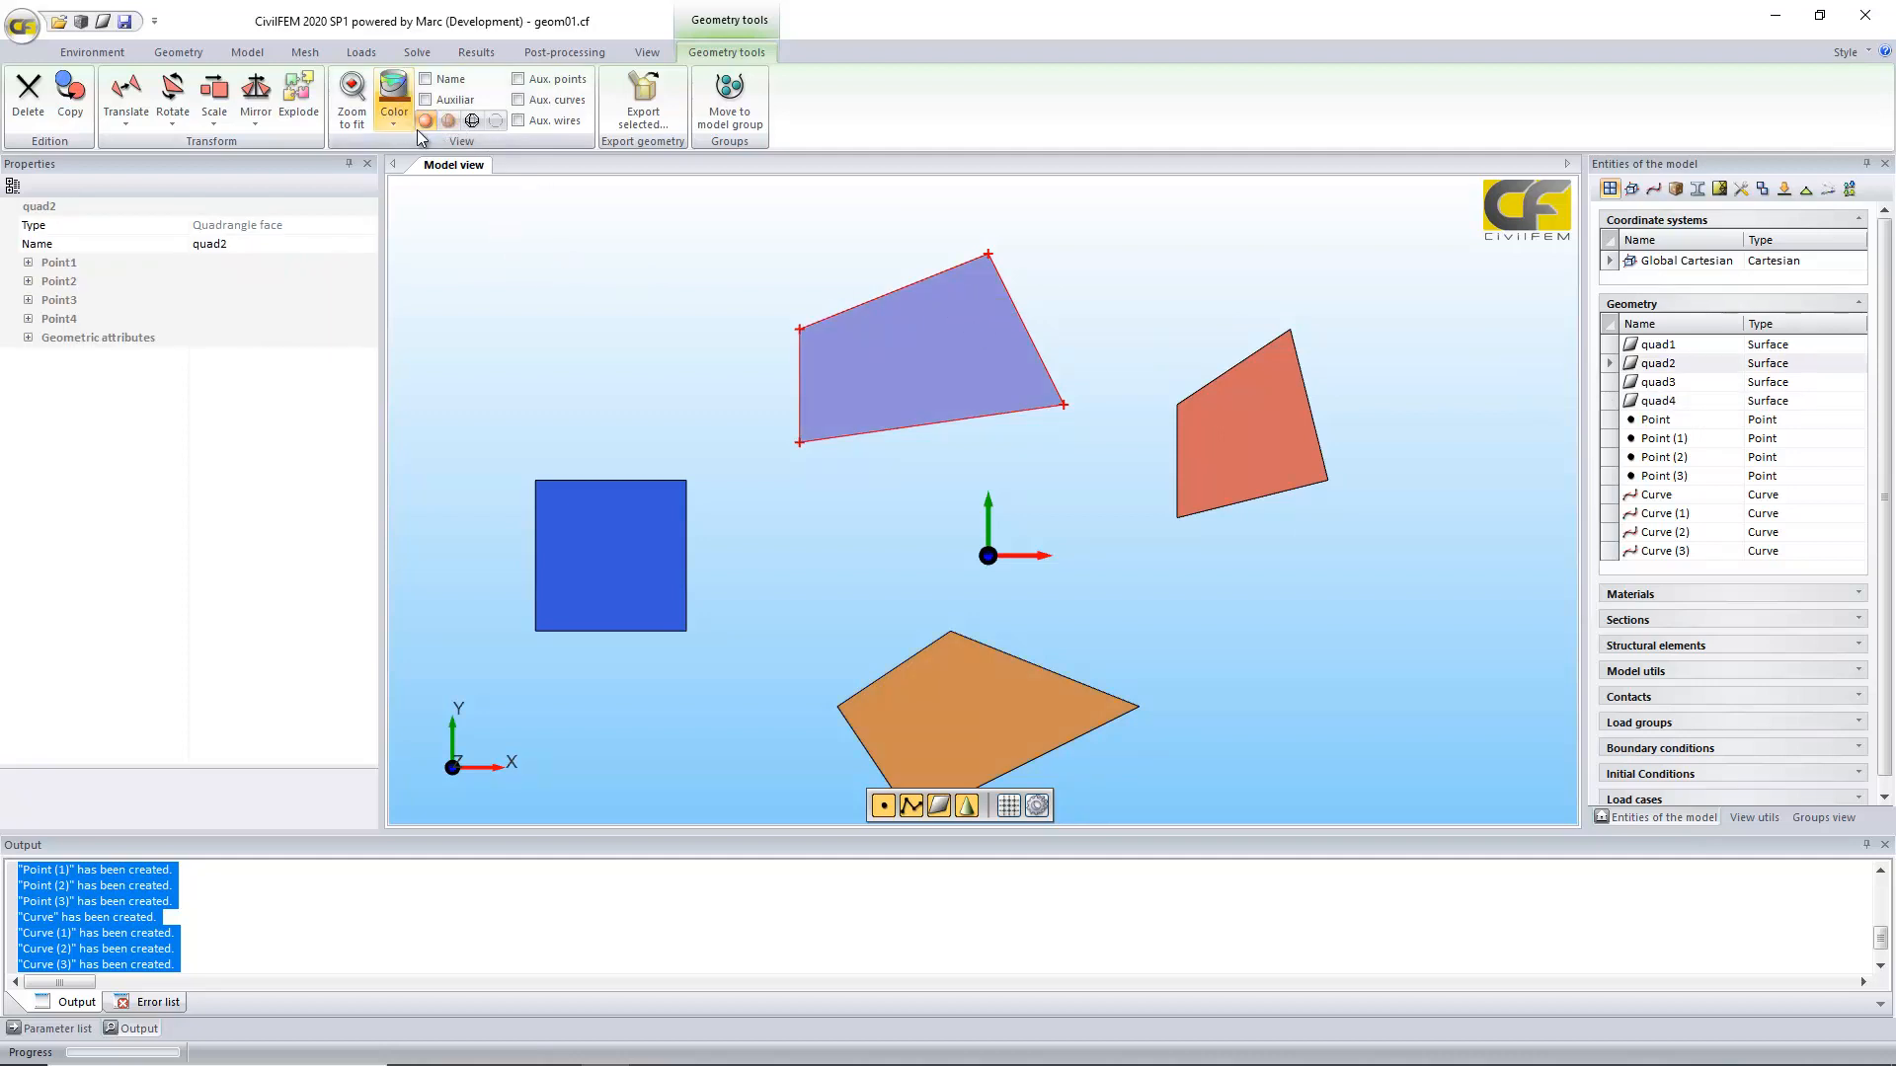
{"action": "left_click", "coordinate": [497, 120]}
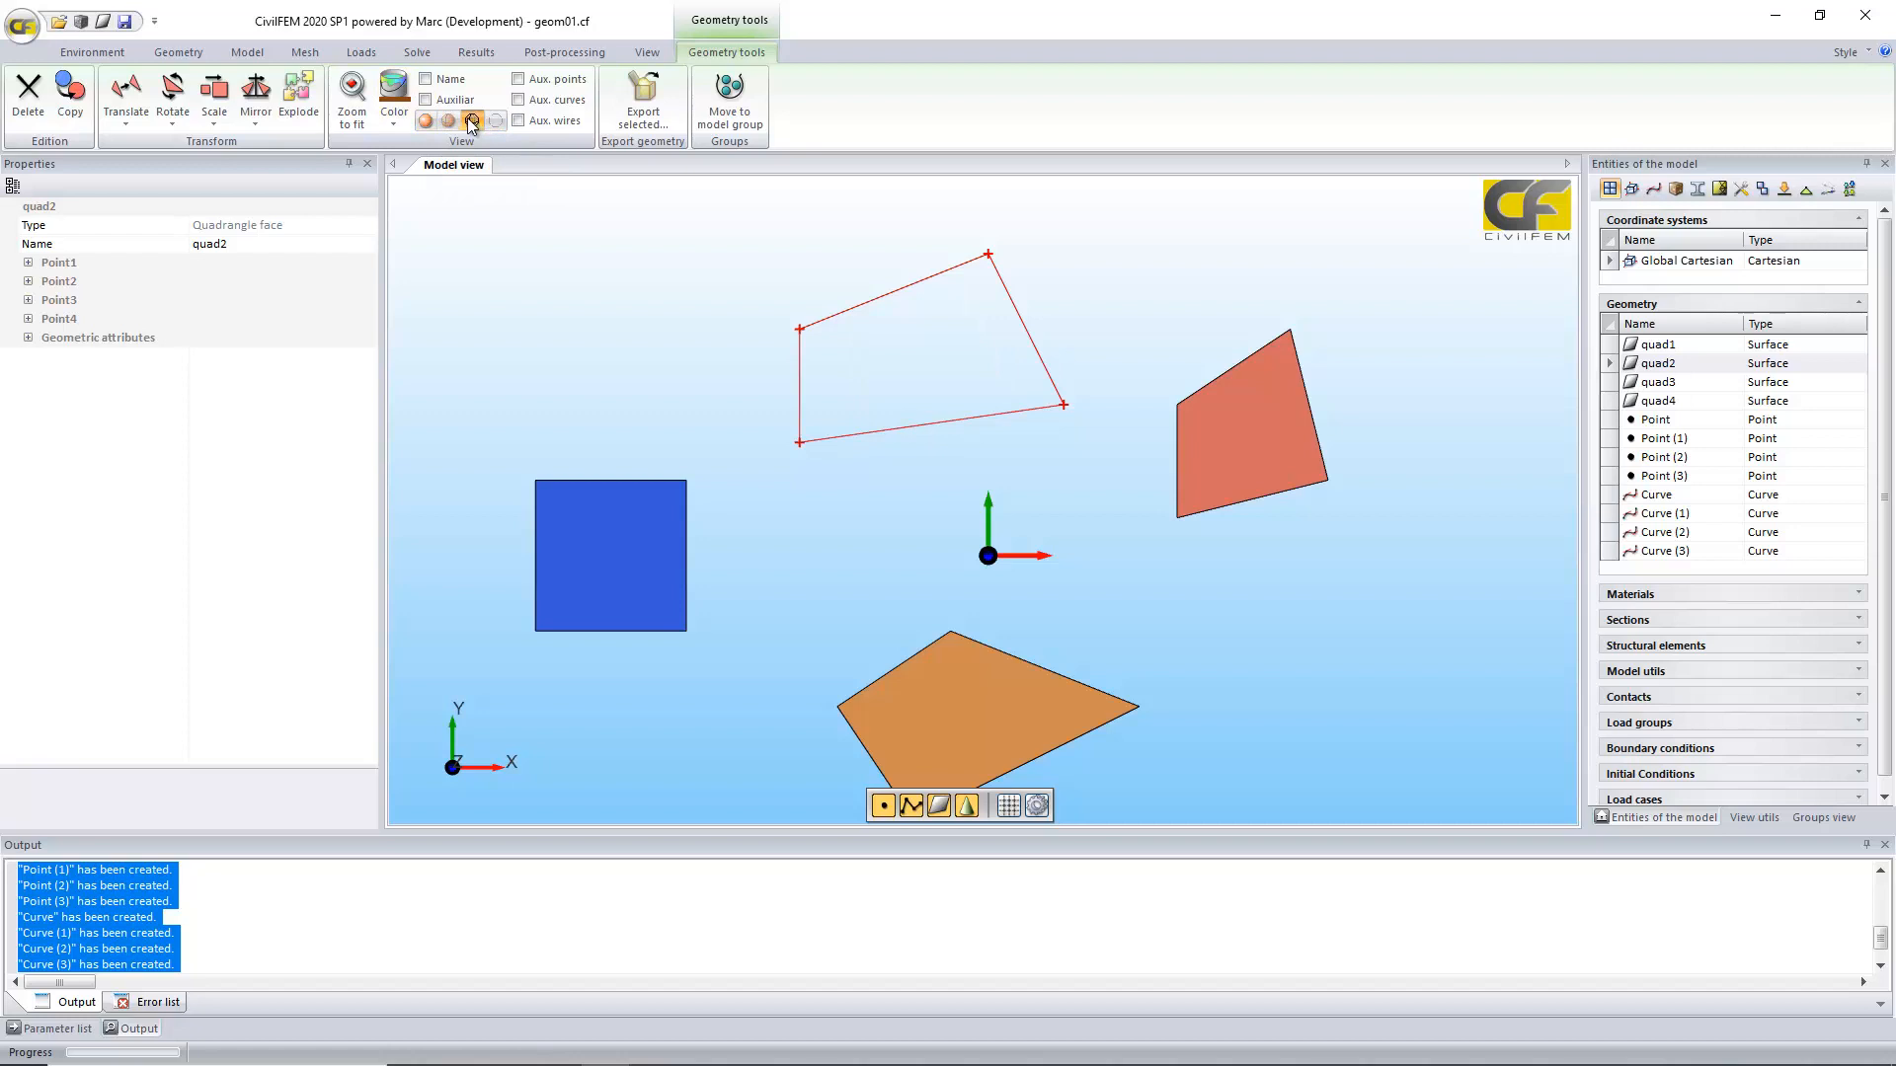
{"action": "left_click", "coordinate": [471, 121]}
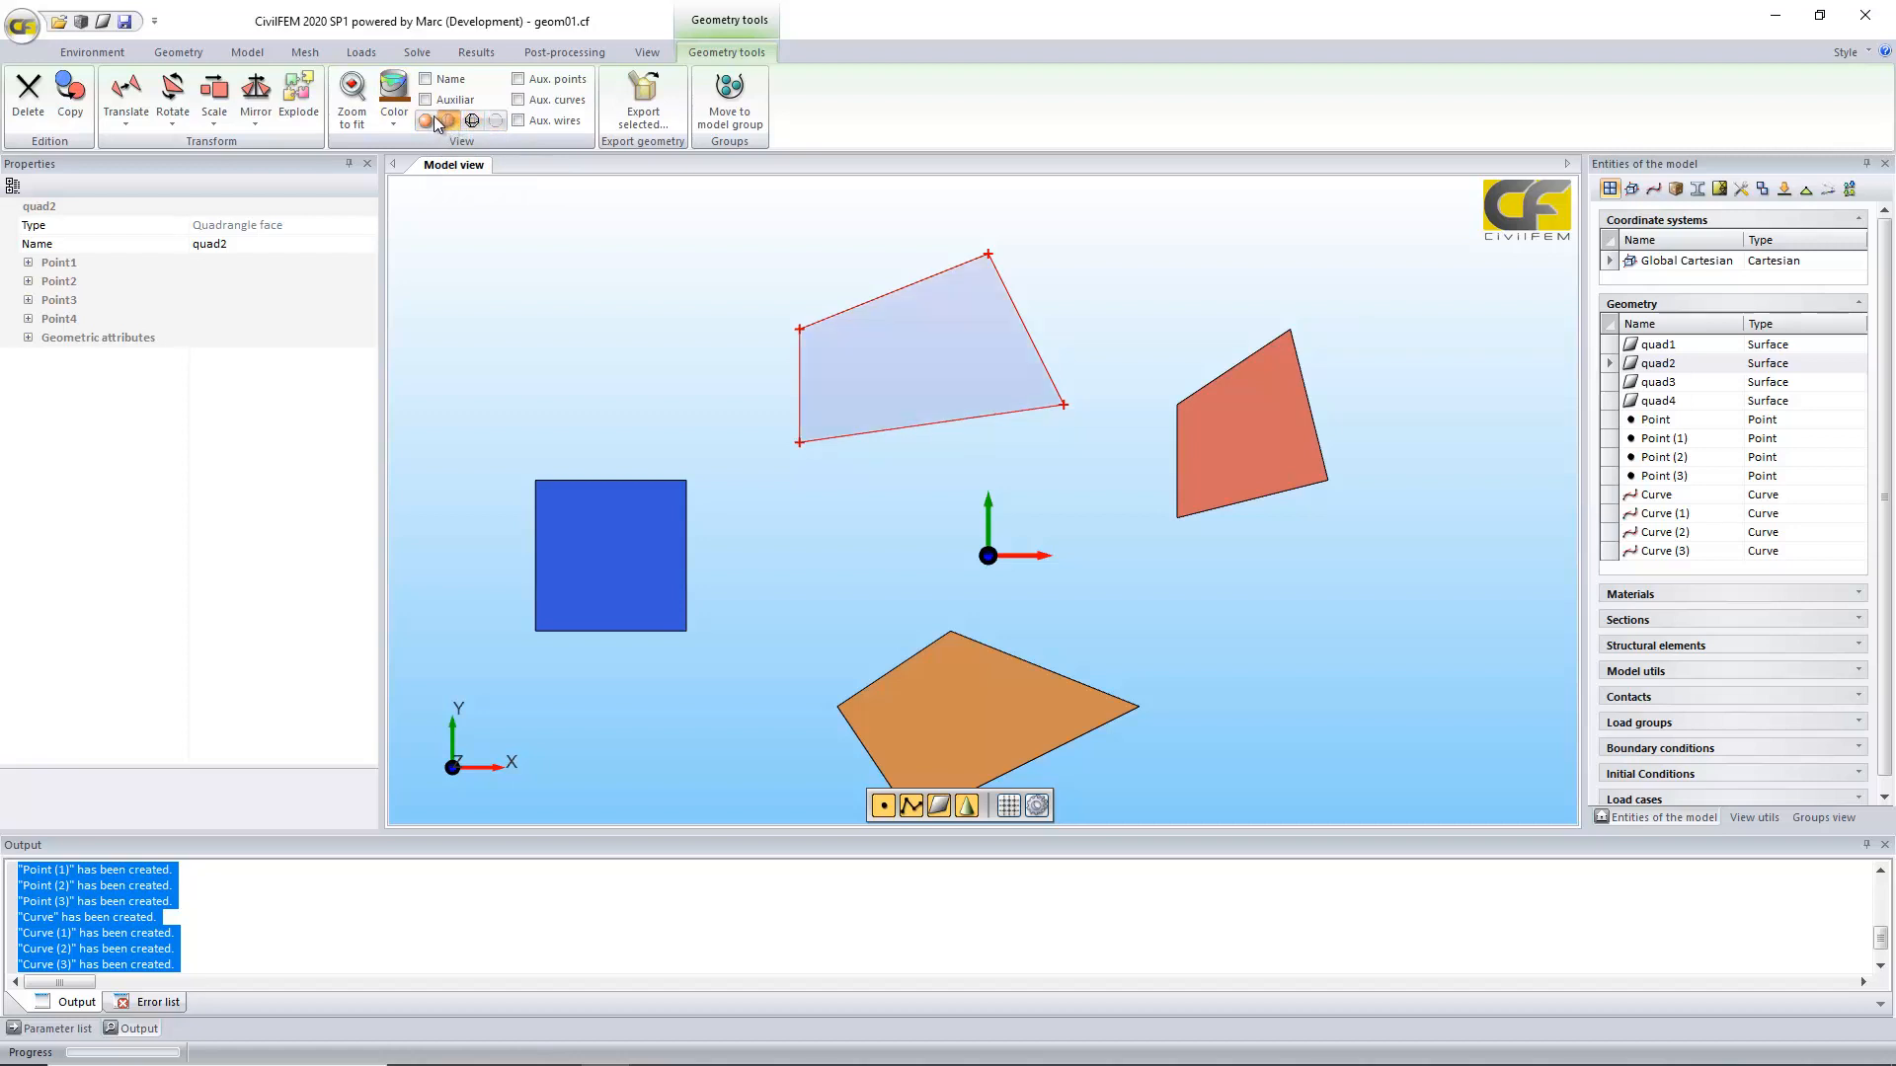
{"action": "left_click", "coordinate": [437, 120]}
Step: Select quad3, quad4 and quad1 together, make them transparent and clear the selection
{"action": "left_click", "coordinate": [1236, 454]}
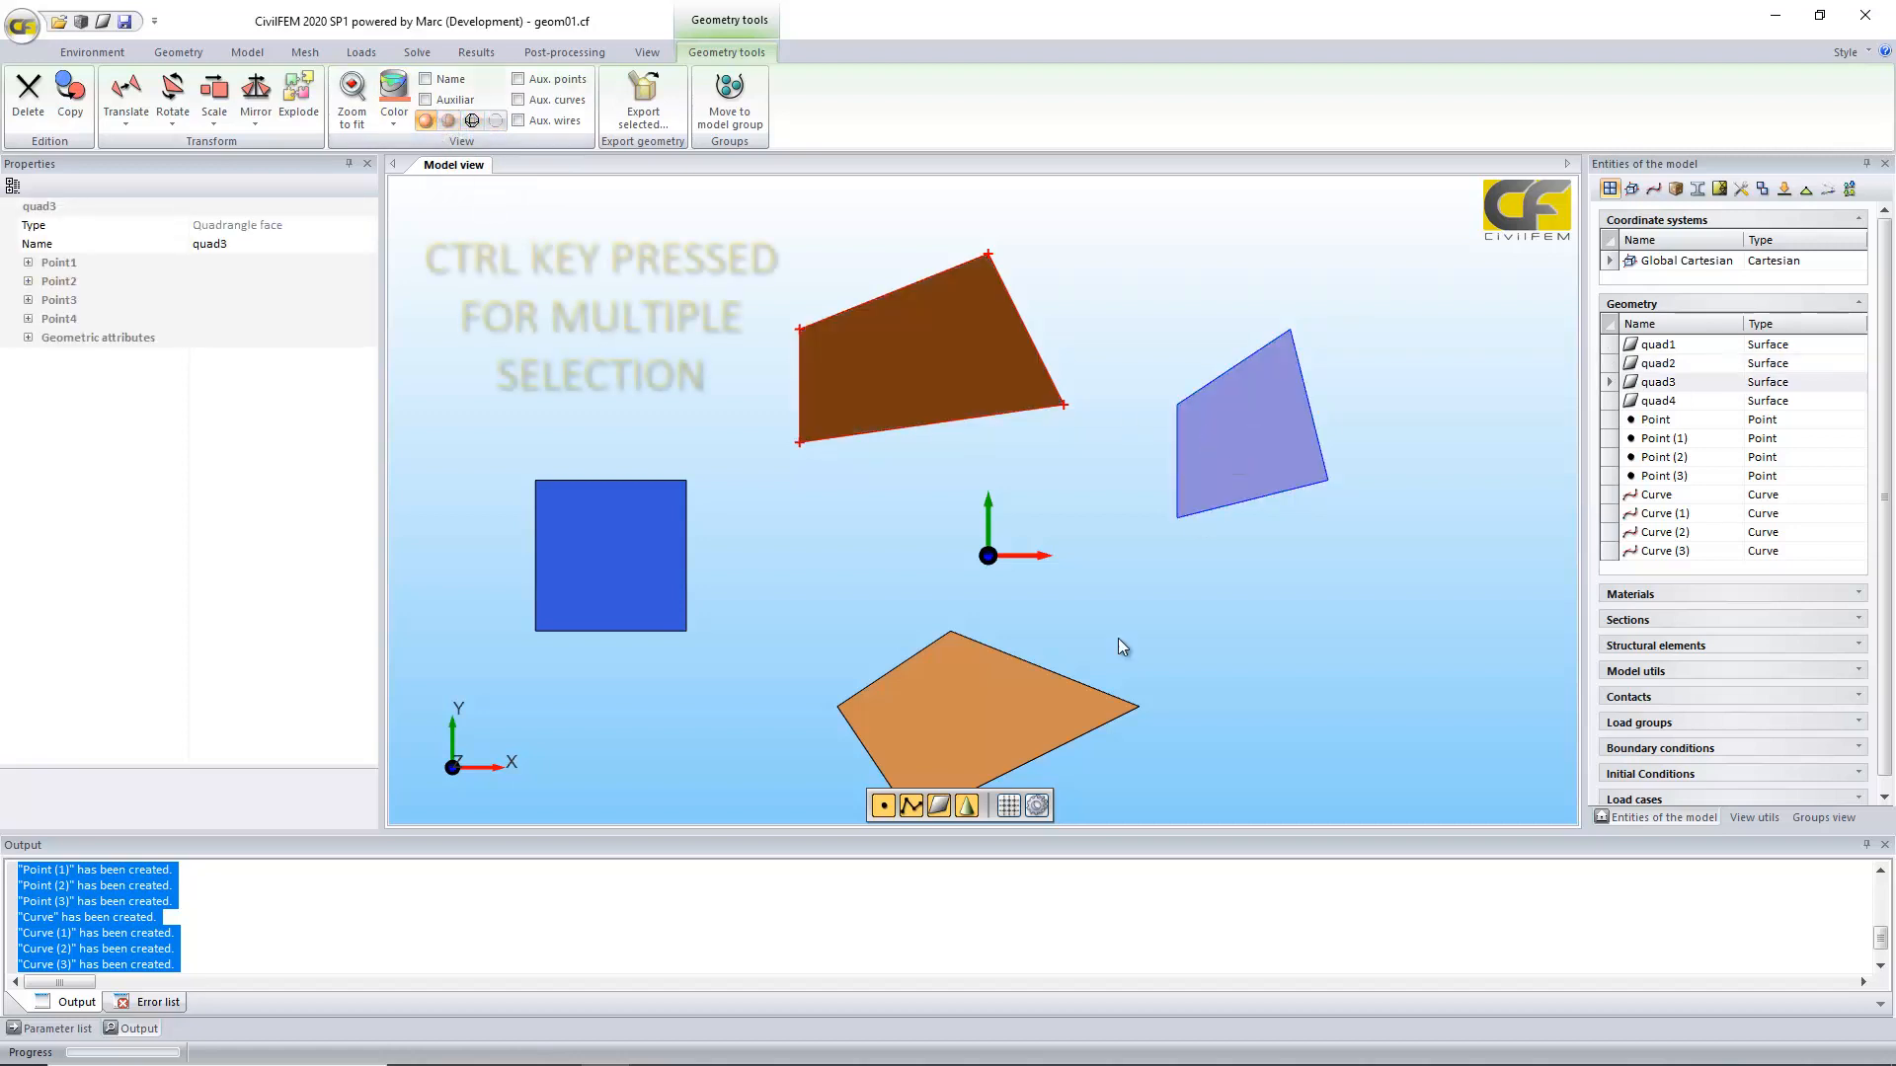
{"action": "left_click", "coordinate": [1002, 722], "text": "ctrl"}
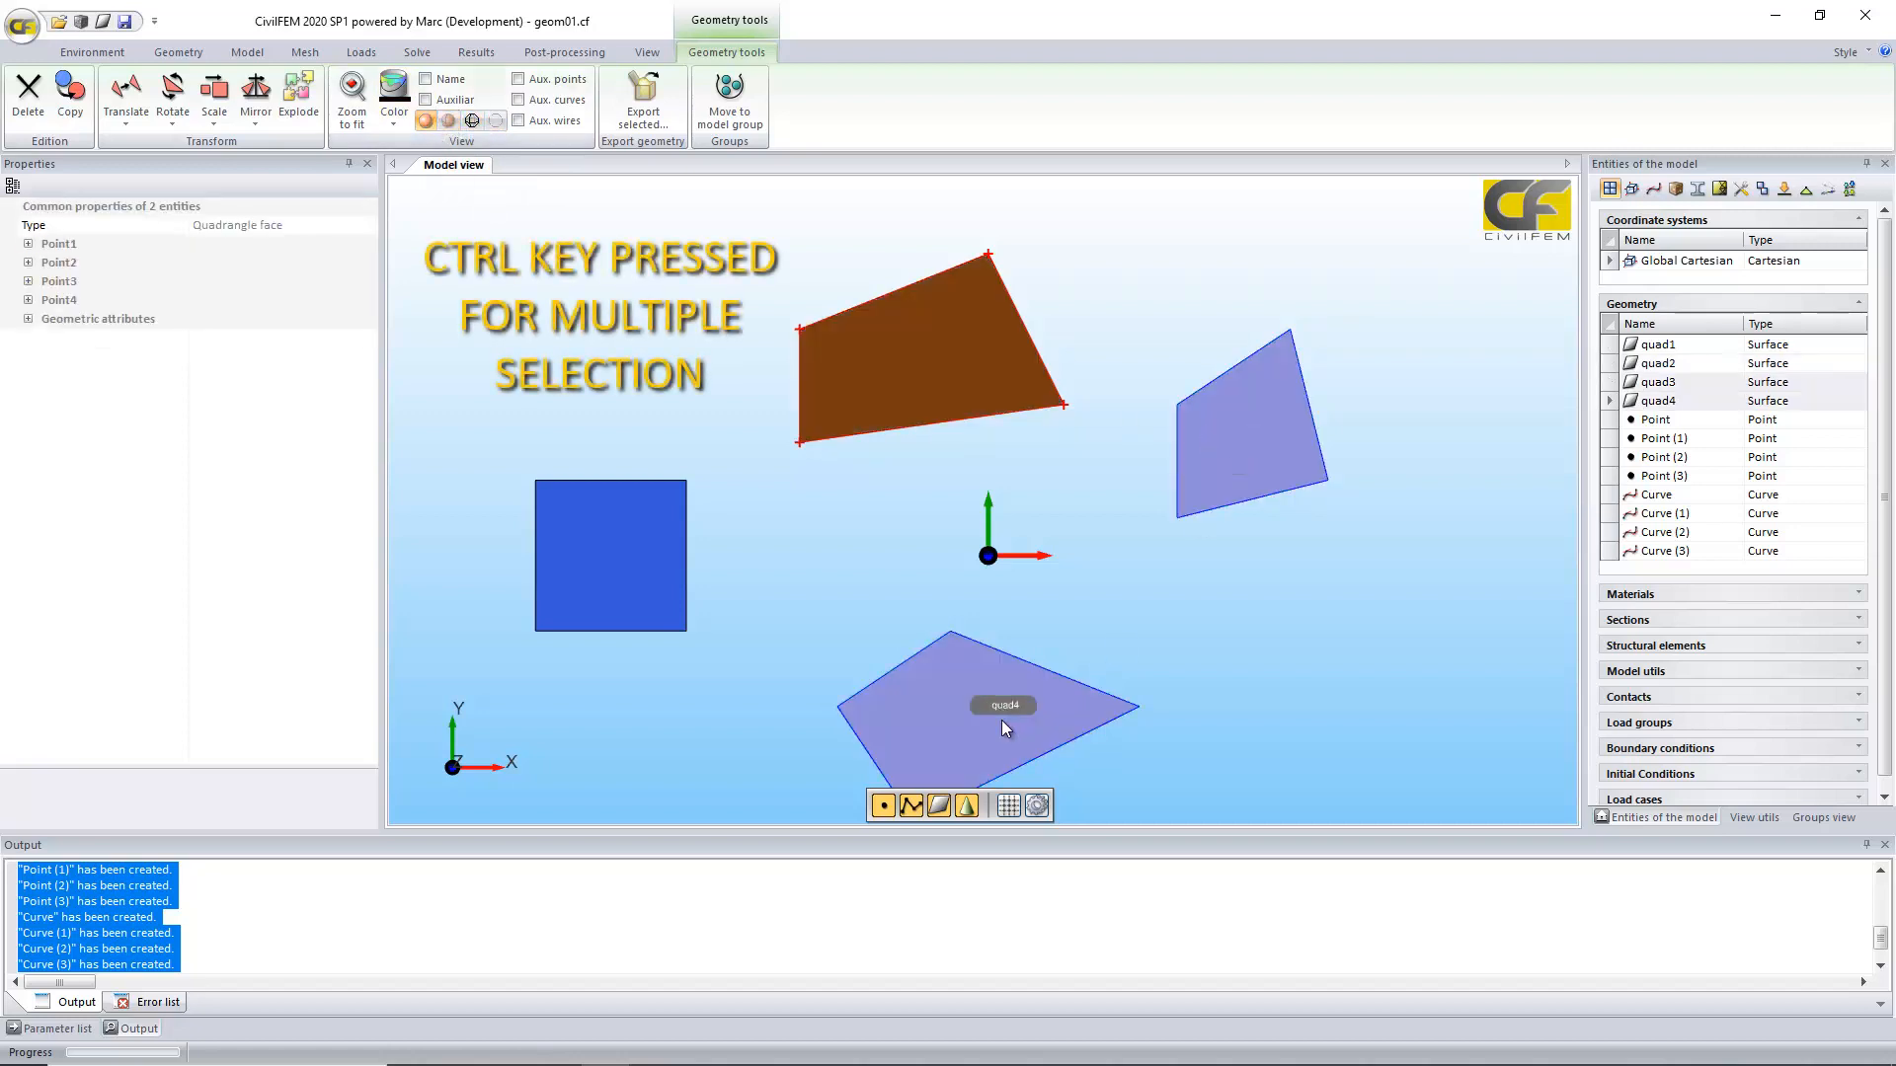
{"action": "left_click", "coordinate": [656, 572], "text": "ctrl"}
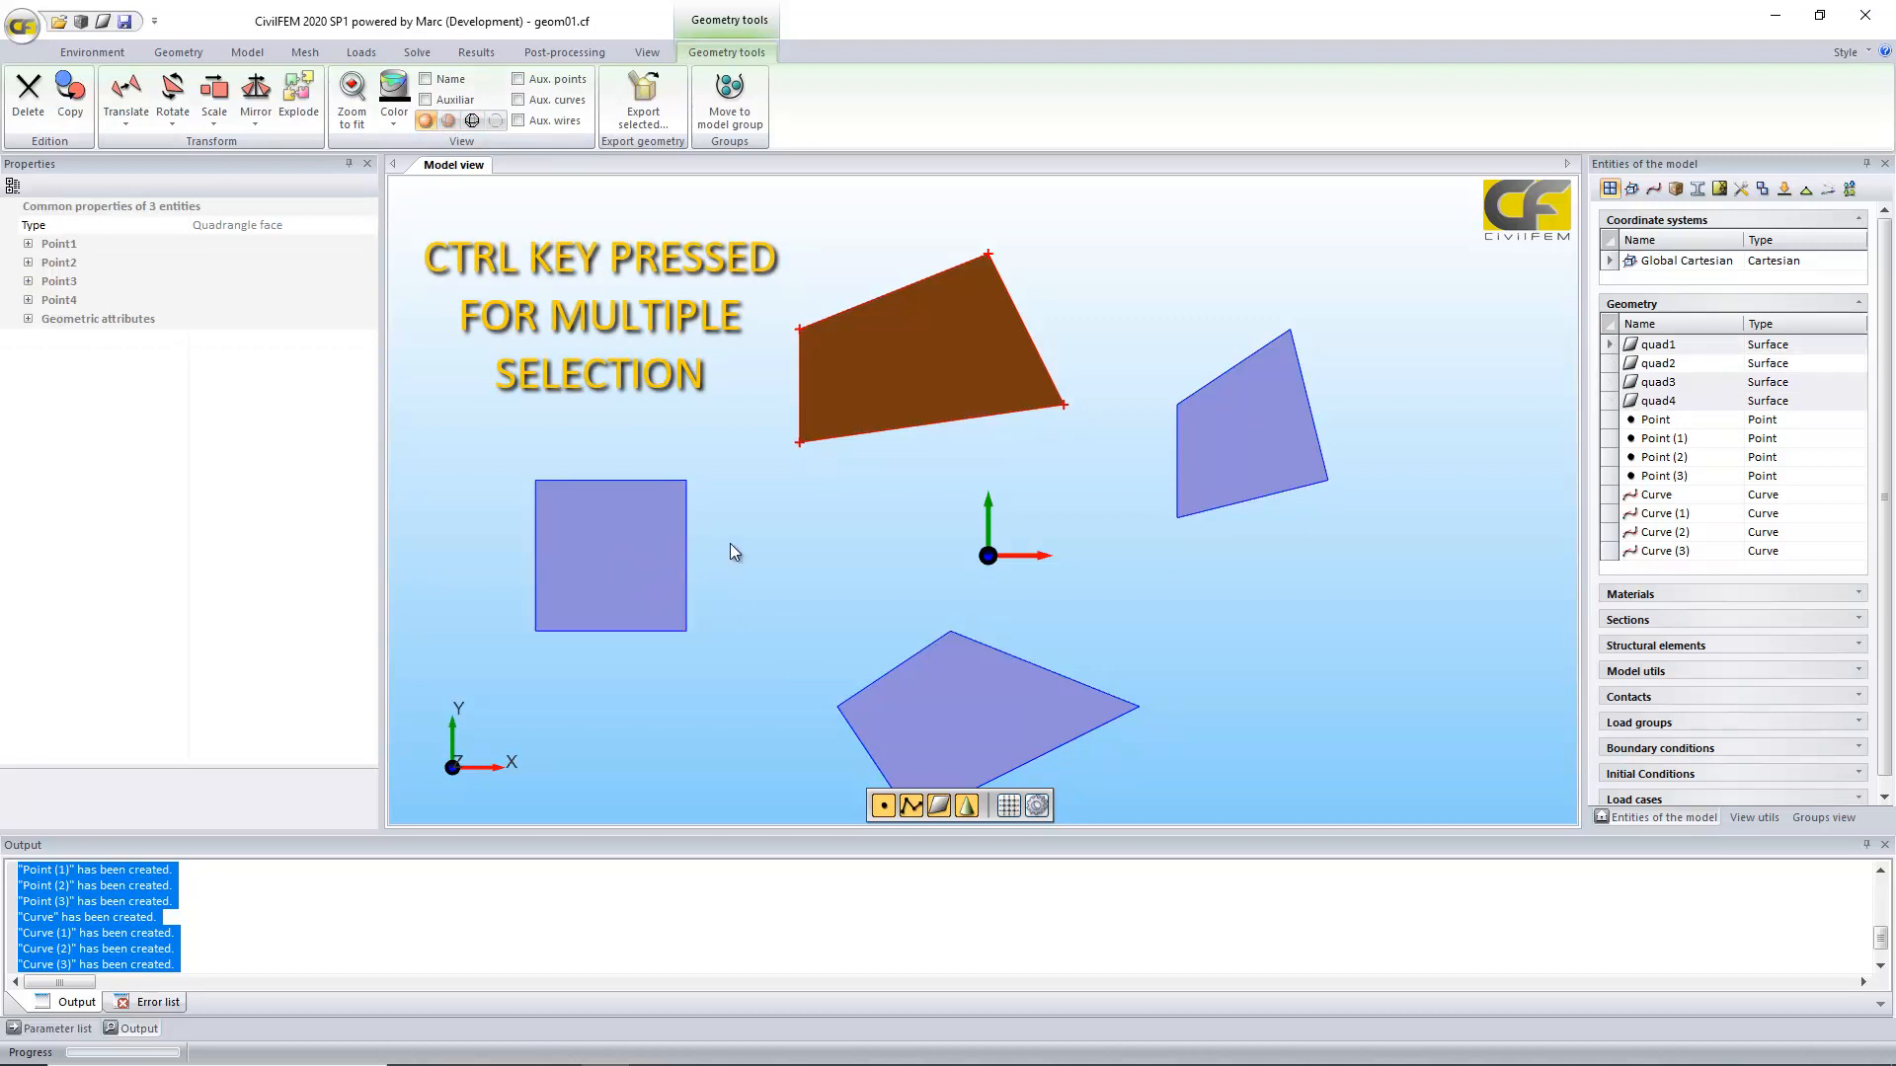
{"action": "left_click", "coordinate": [448, 121]}
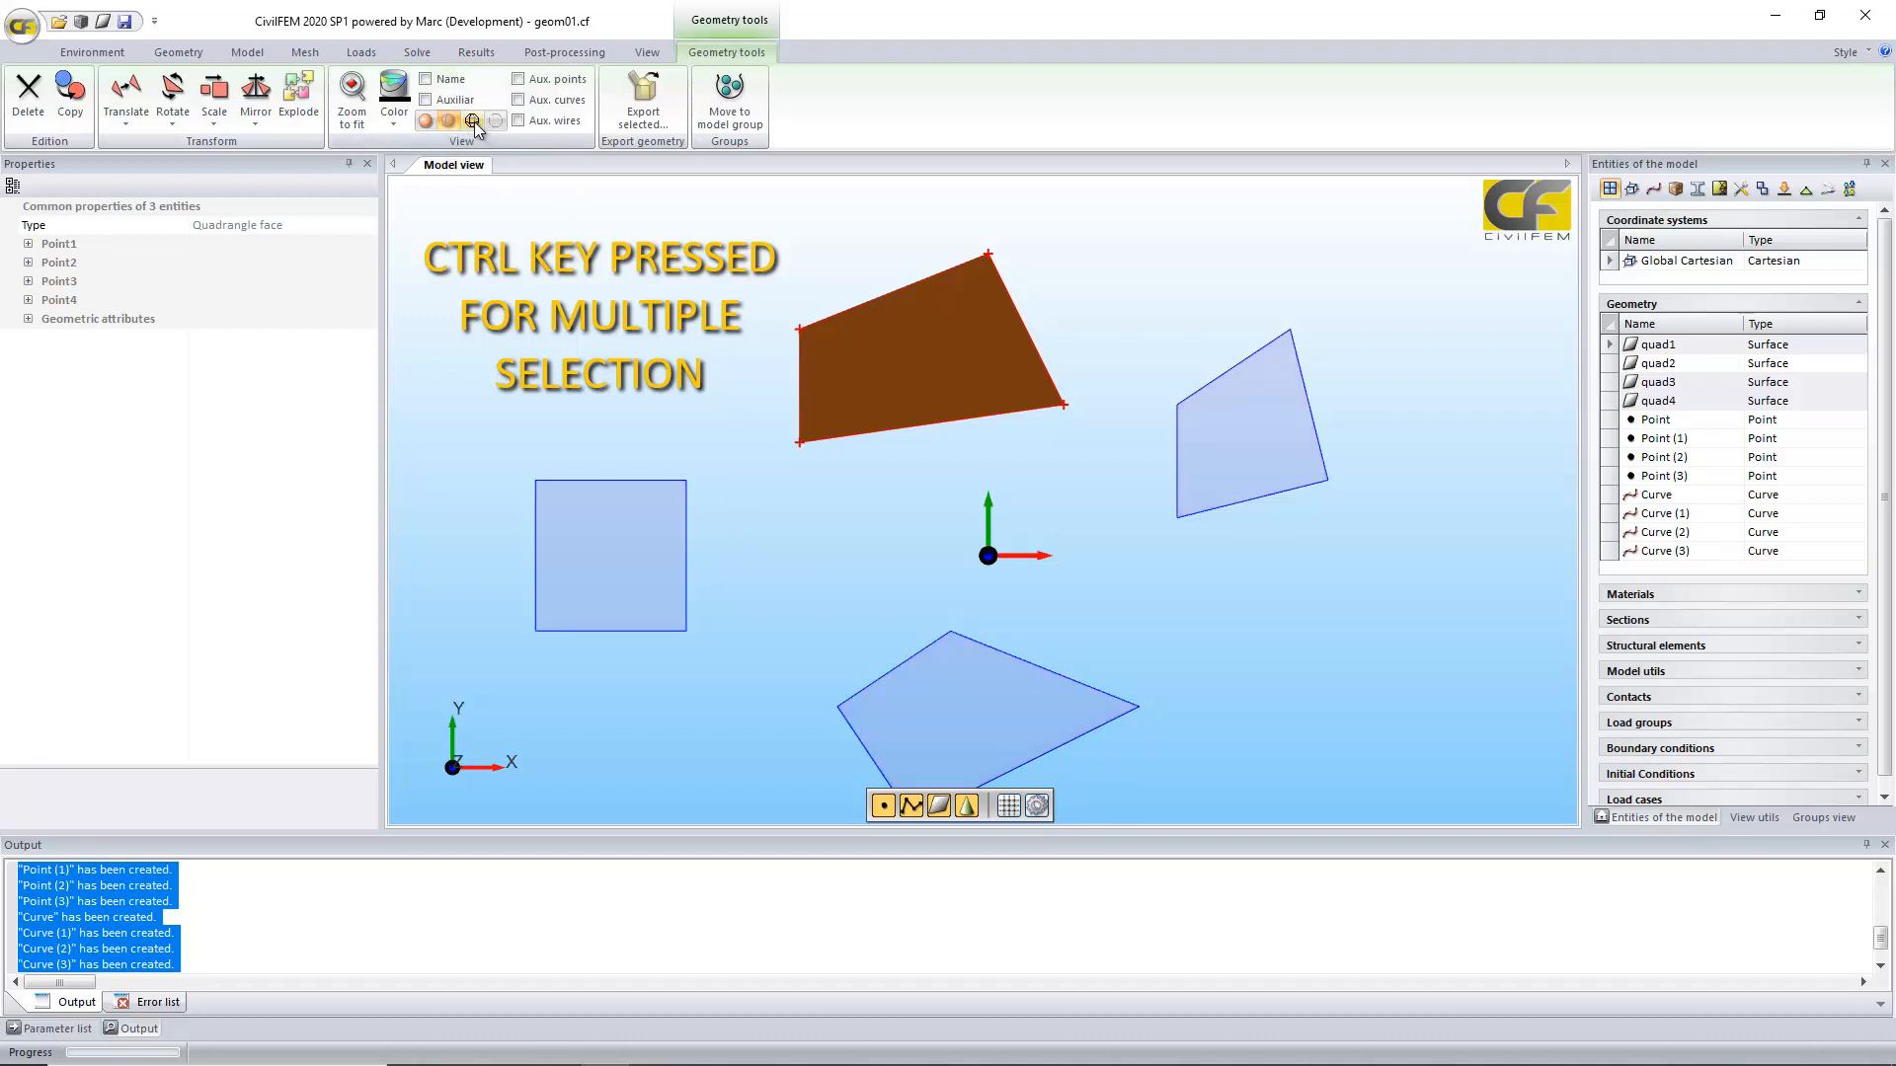
{"action": "left_click", "coordinate": [565, 334]}
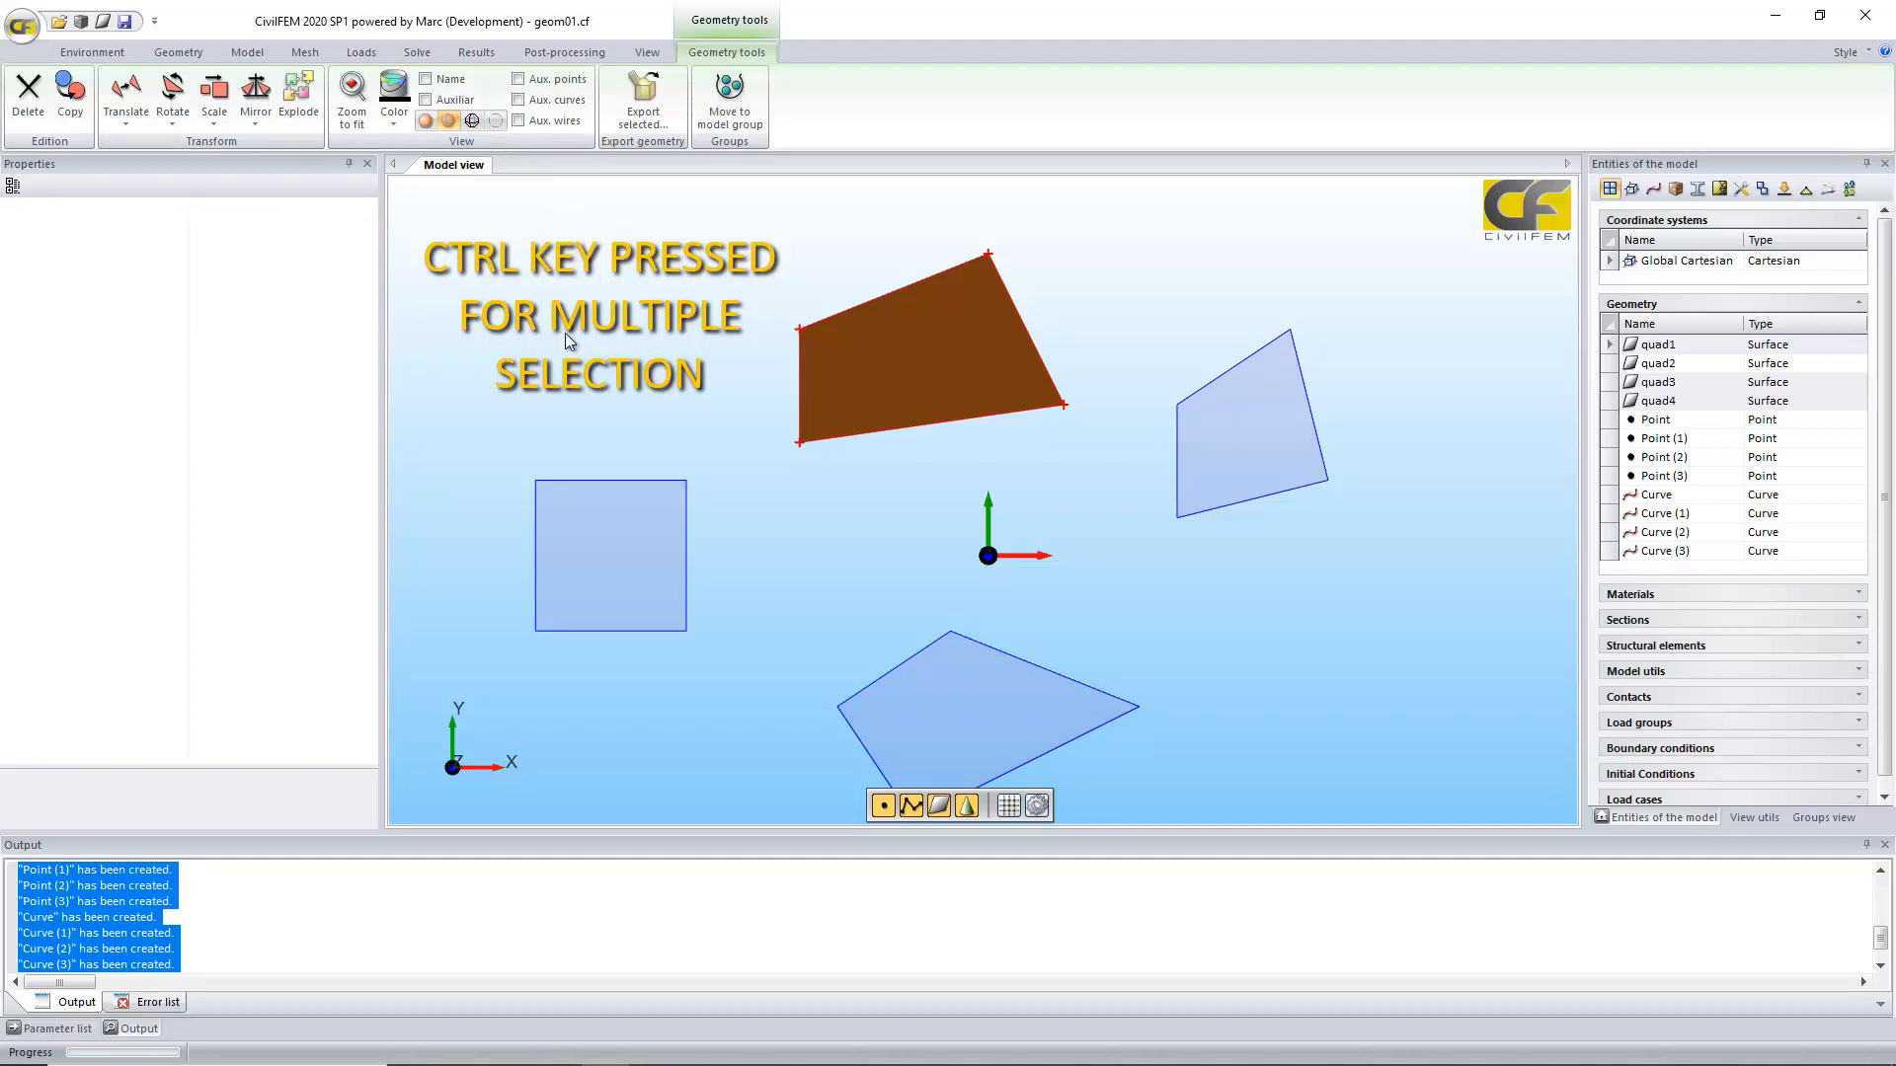
Step: Tilt the model view, add quad1, quad4 and quad3 to one multiple selection, and deselect them
{"action": "middle_click_drag", "start_coordinate": [565, 334], "coordinate": [577, 271]}
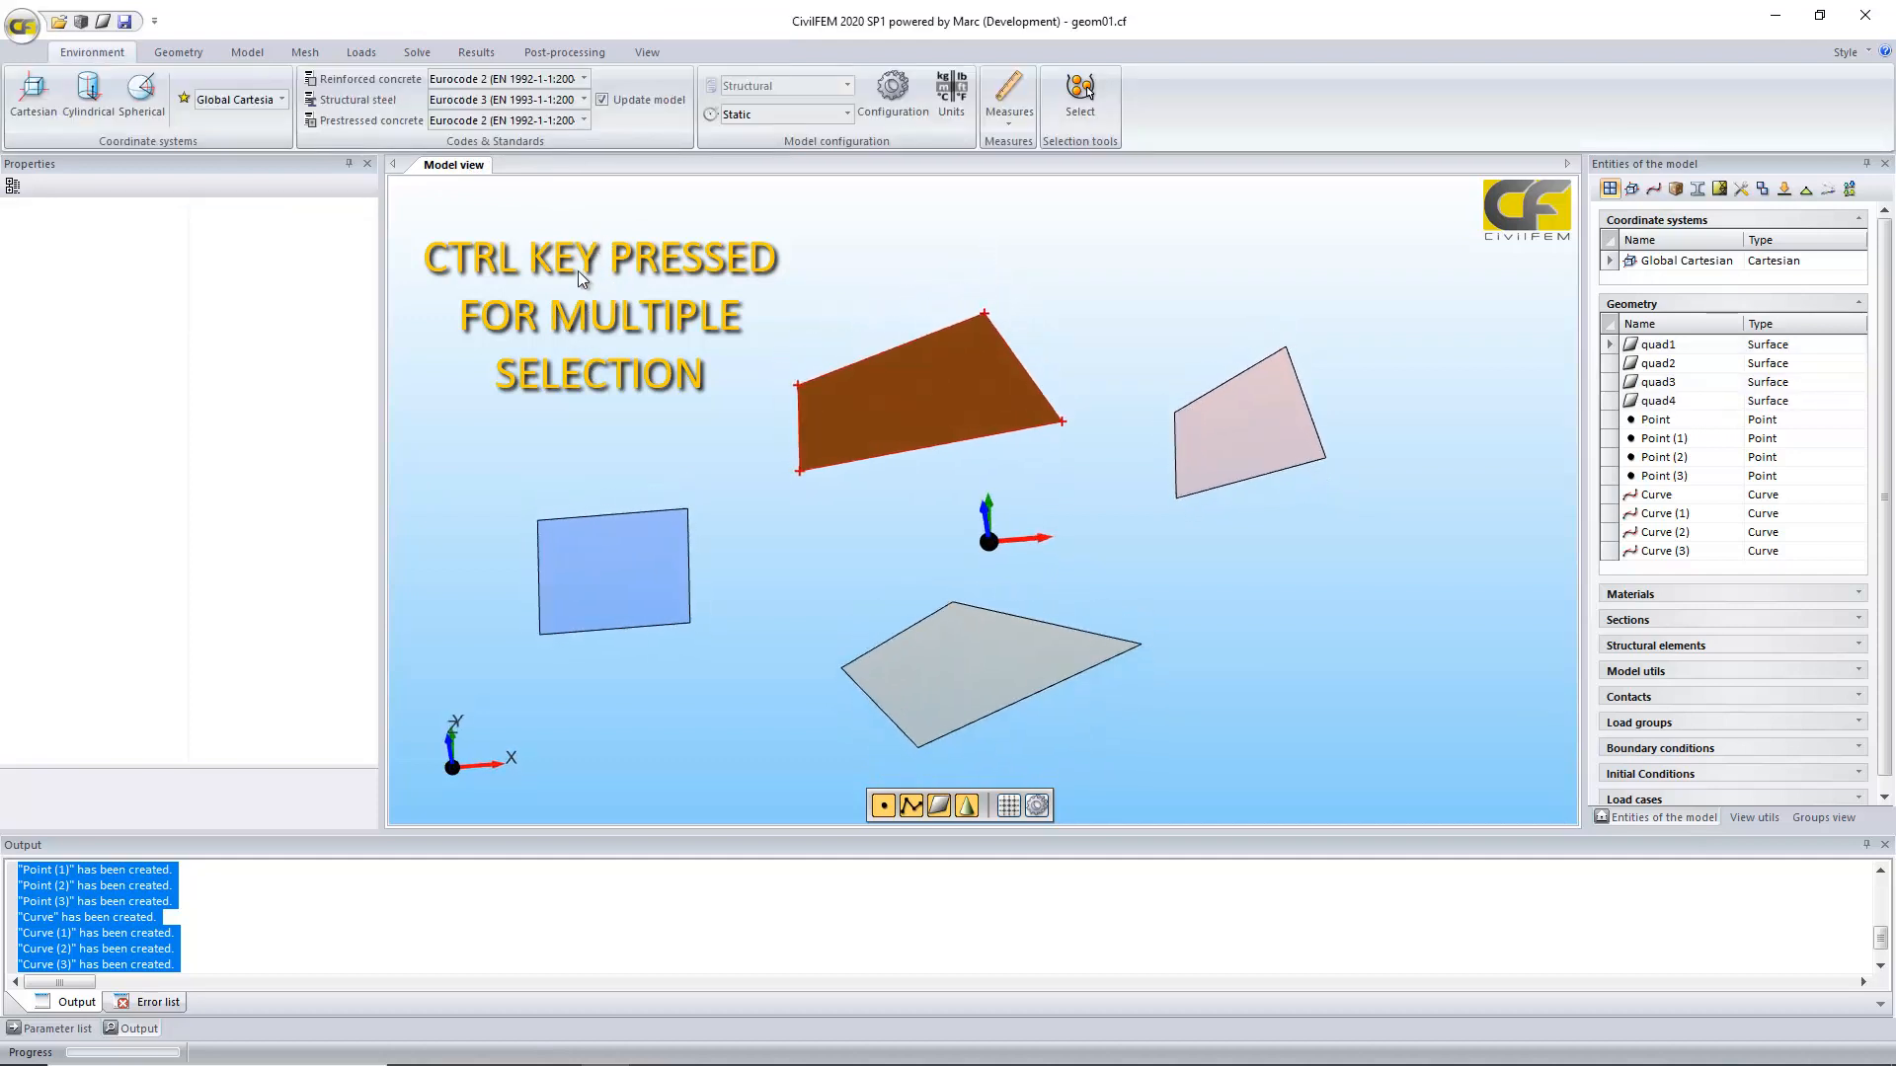
{"action": "left_click", "coordinate": [614, 563]}
{"action": "left_click", "coordinate": [945, 660], "text": "ctrl"}
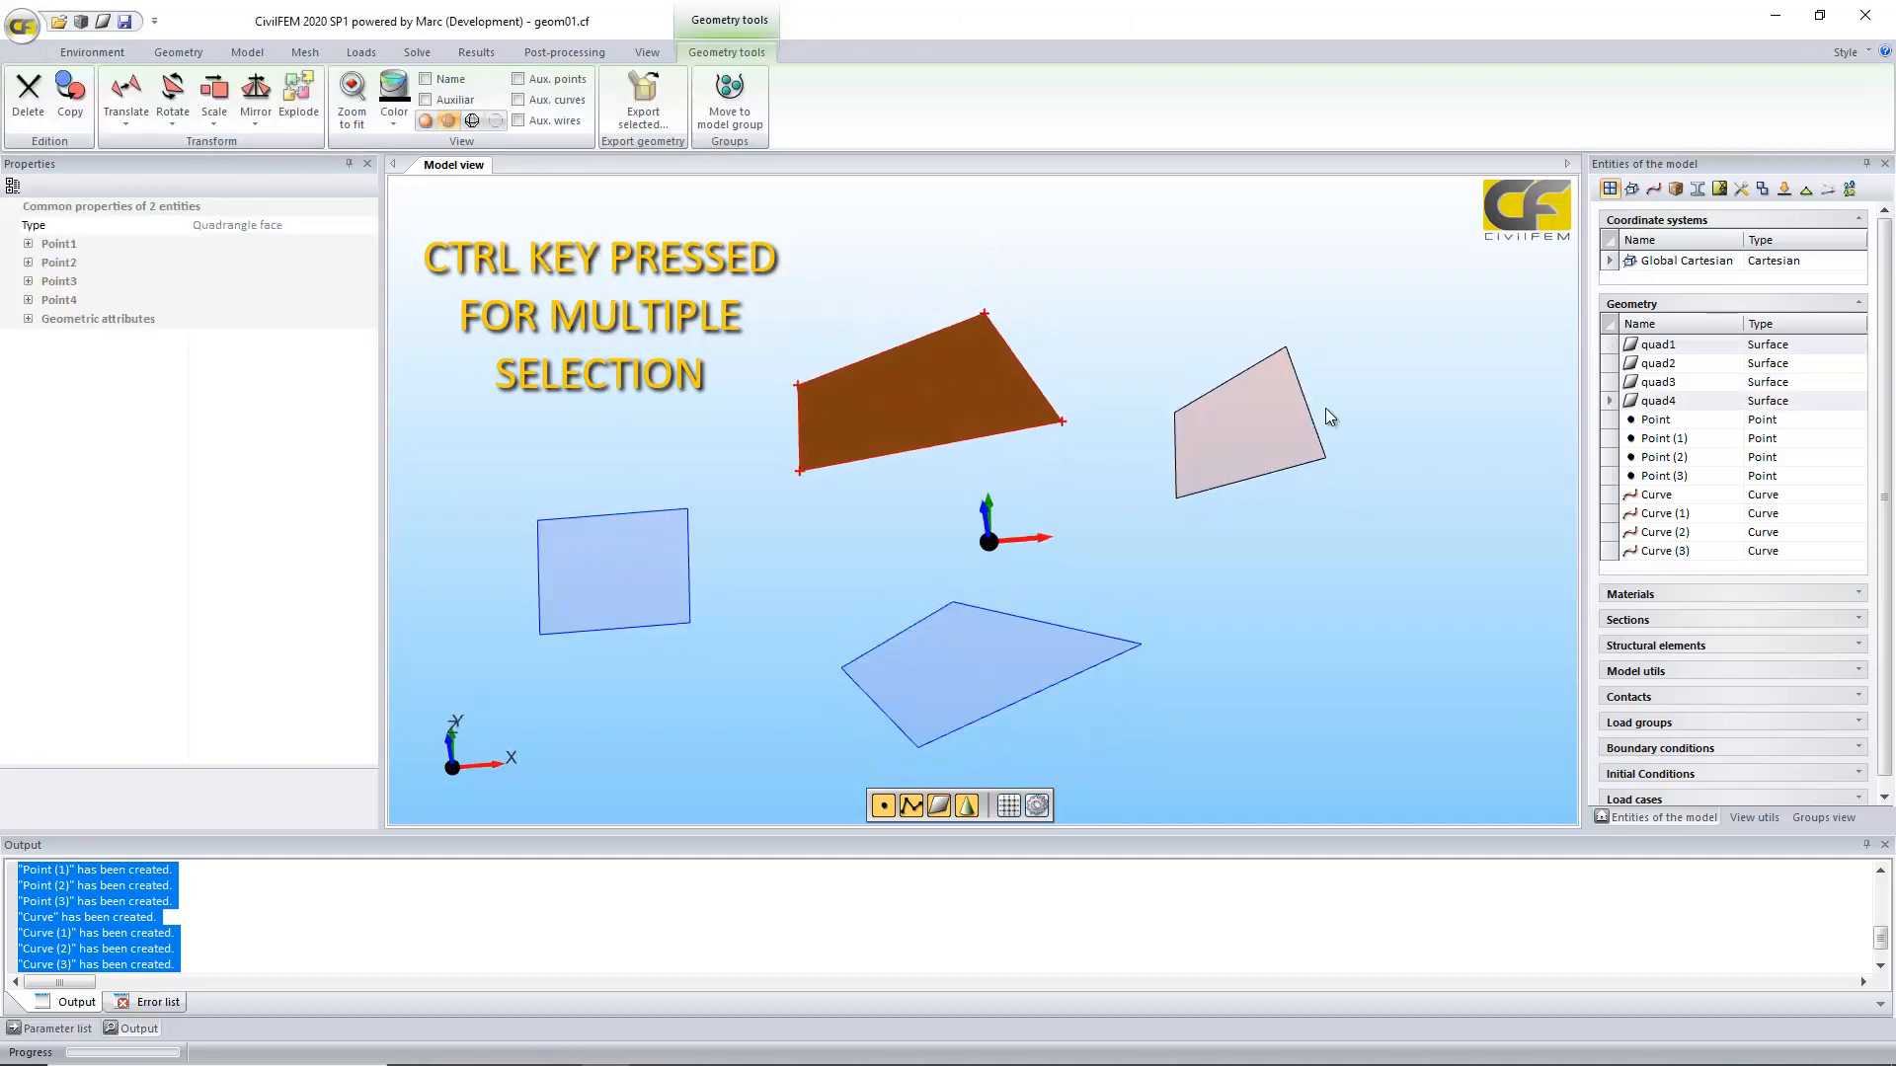
{"action": "left_click", "coordinate": [1277, 425], "text": "ctrl"}
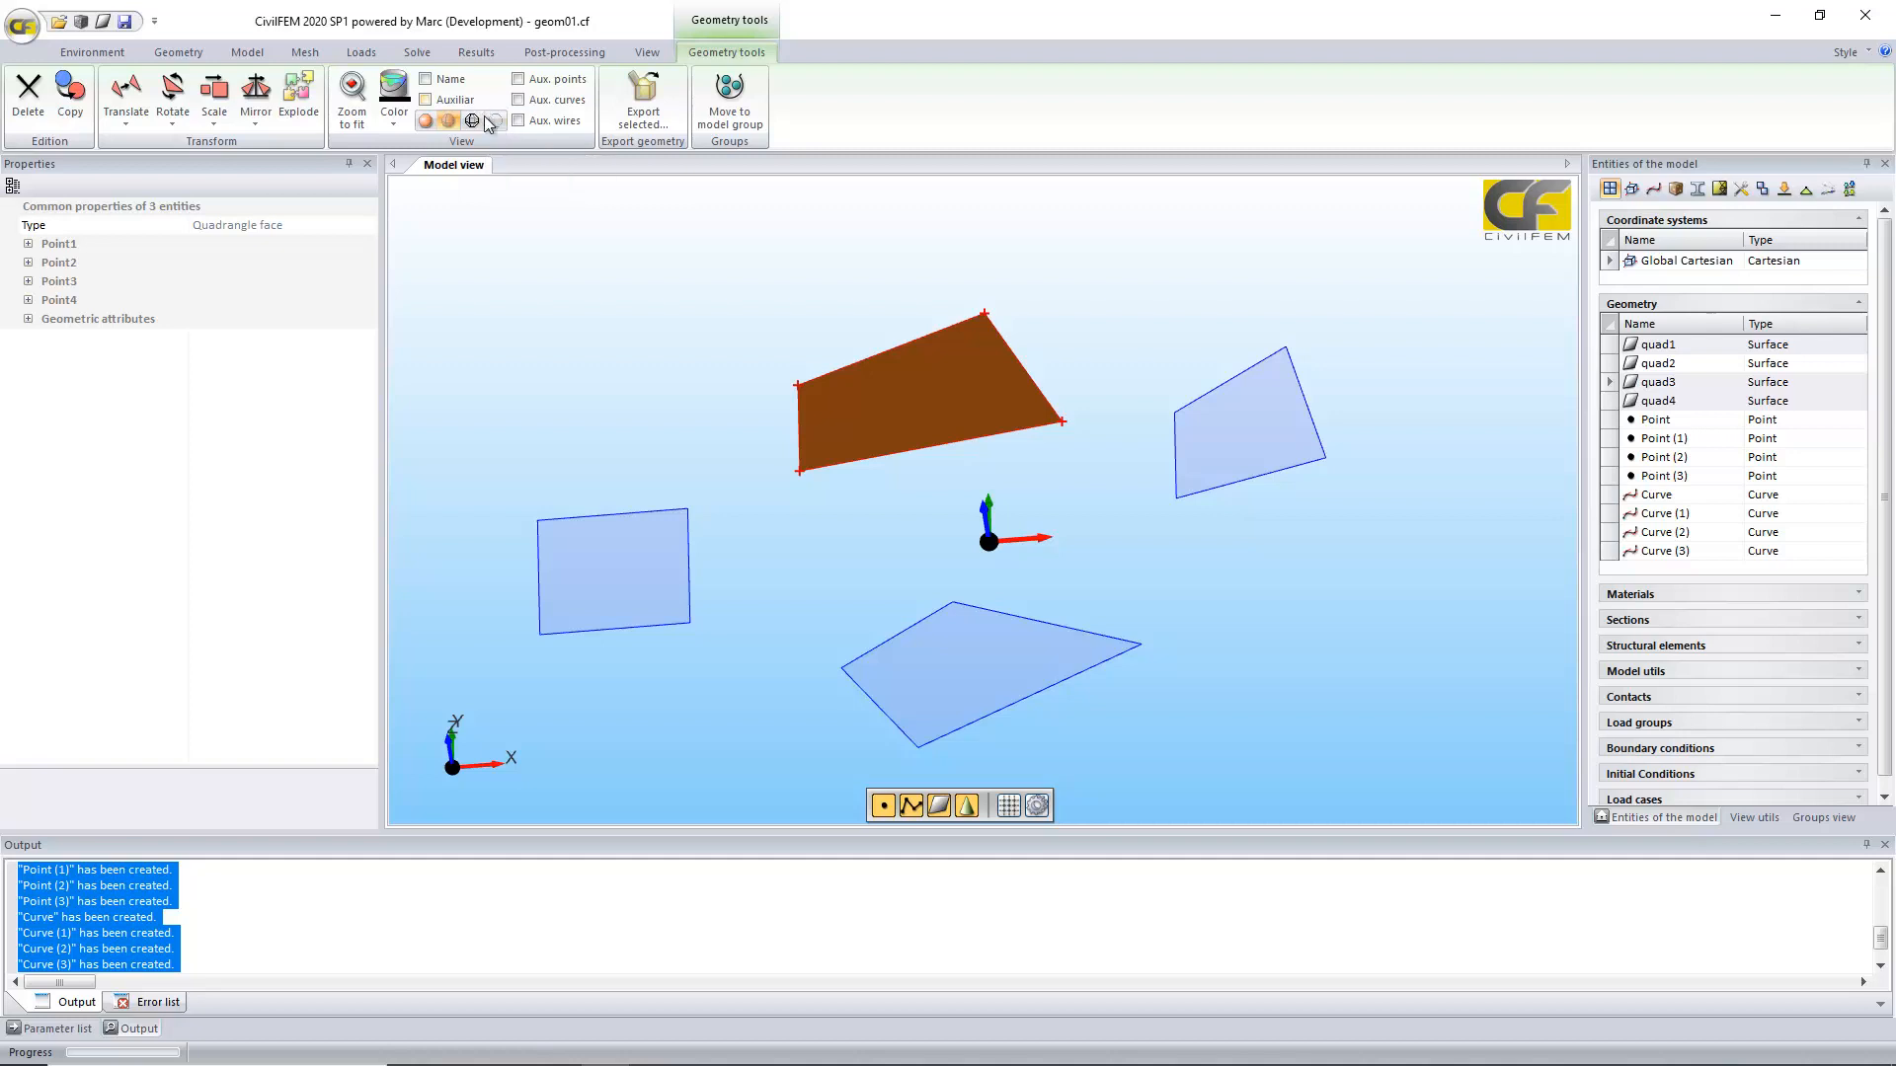
{"action": "left_click", "coordinate": [719, 334]}
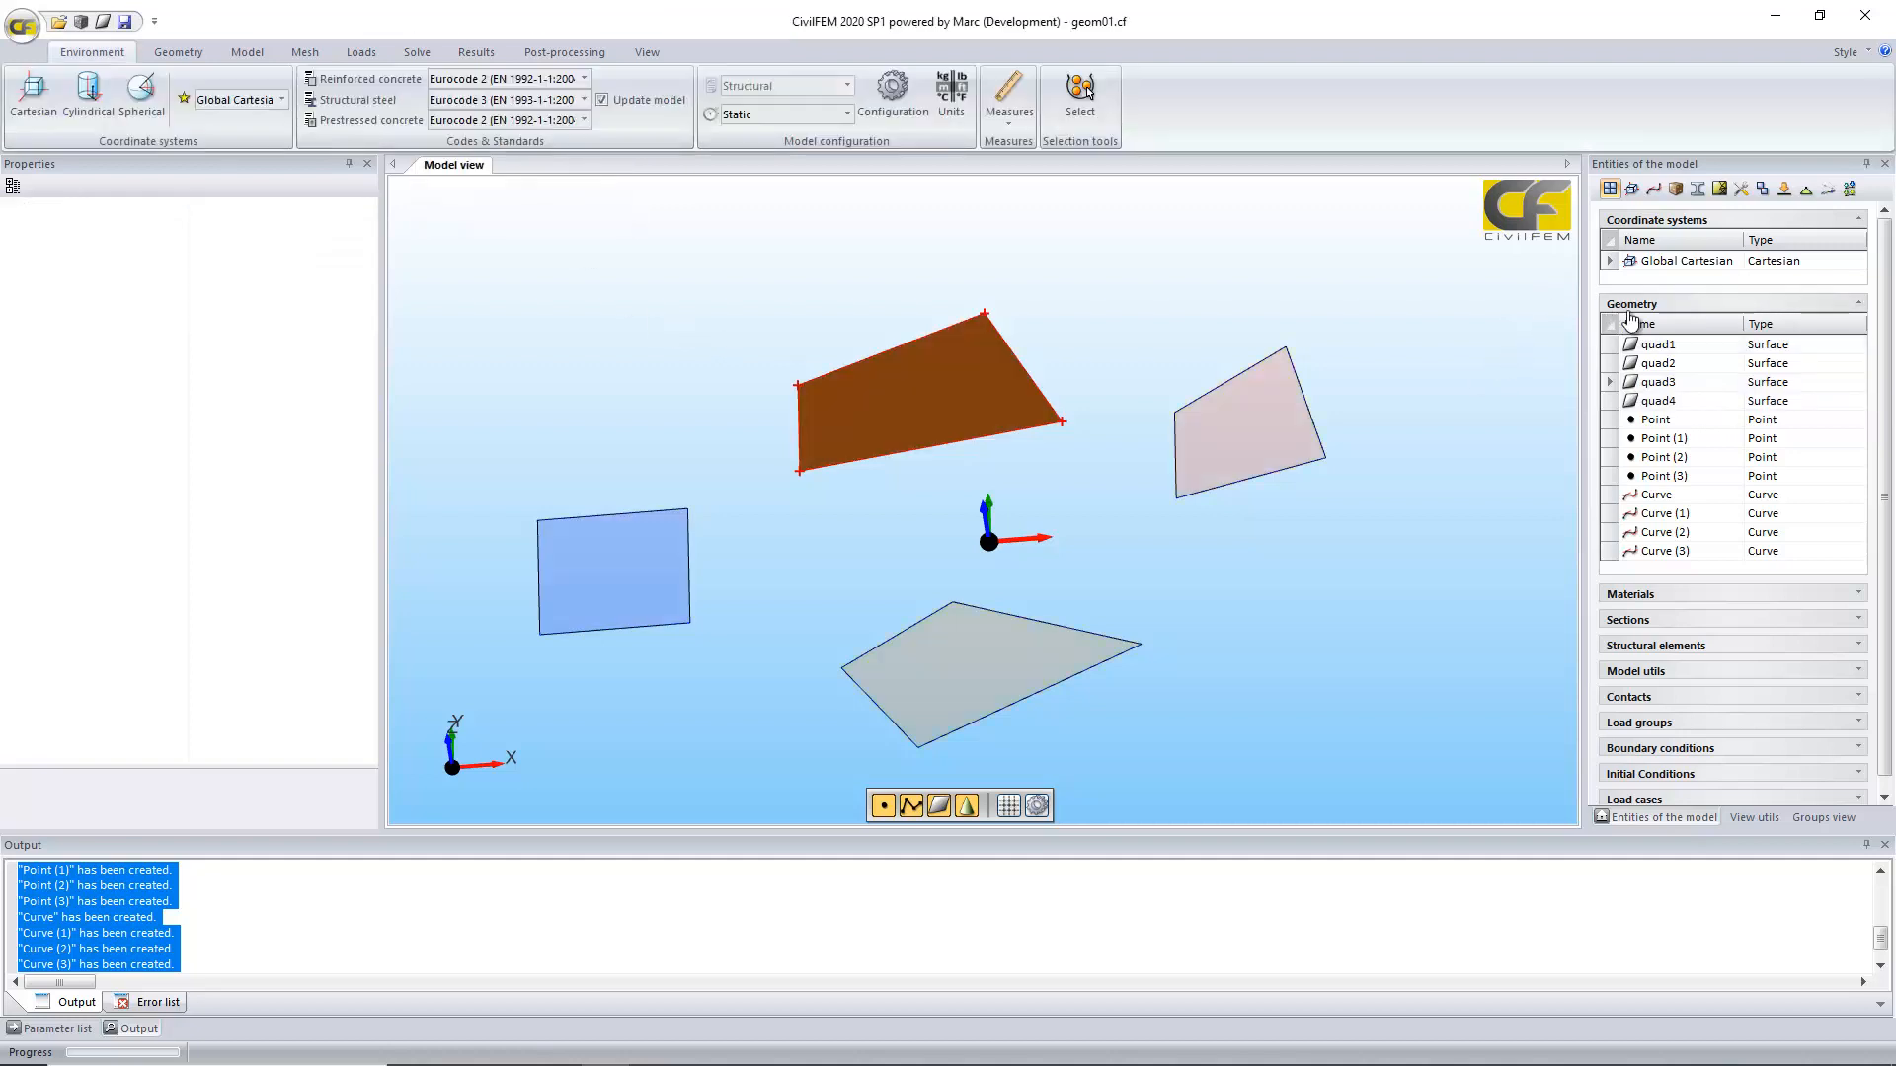
Step: Practise selecting all surfaces, points and curves with a right-to-left selection box, clearing between attempts and leaving everything selected
{"action": "left_click_drag", "start_coordinate": [1410, 267], "coordinate": [560, 763]}
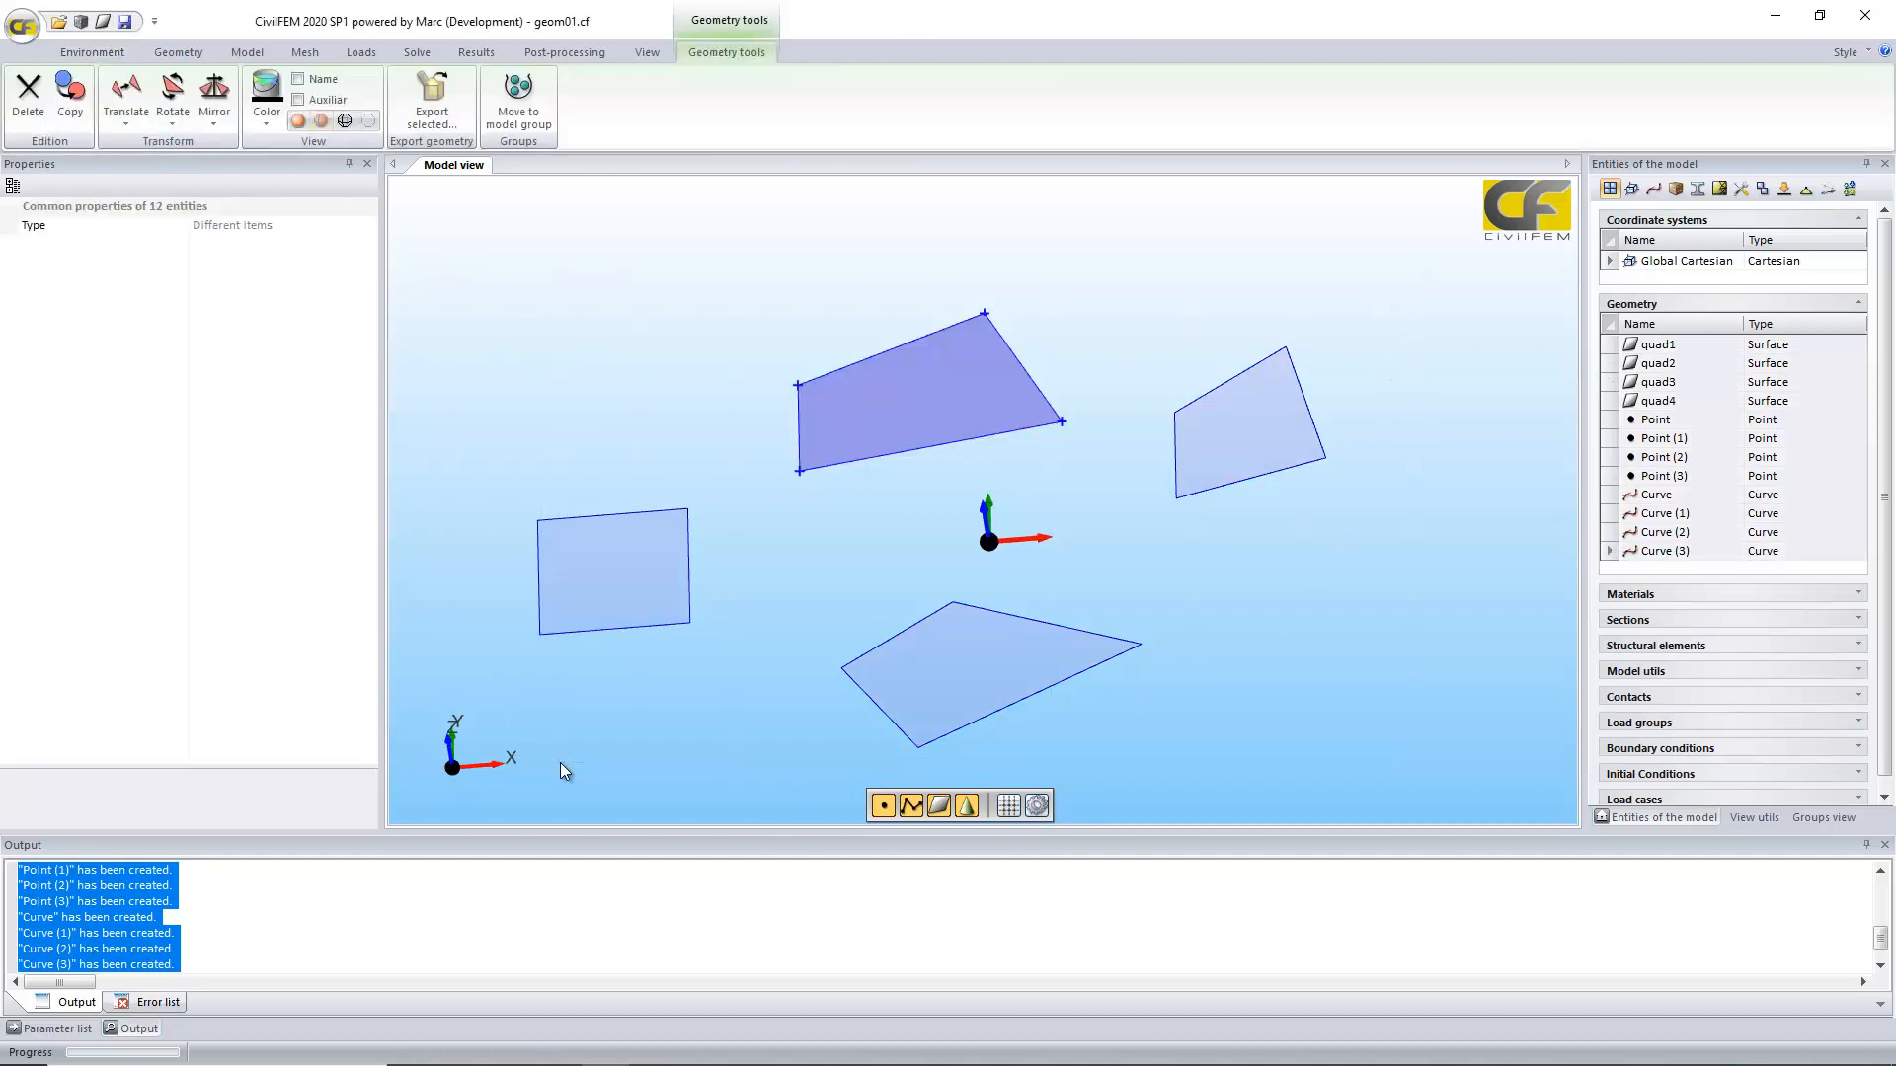
{"action": "left_click", "coordinate": [953, 257]}
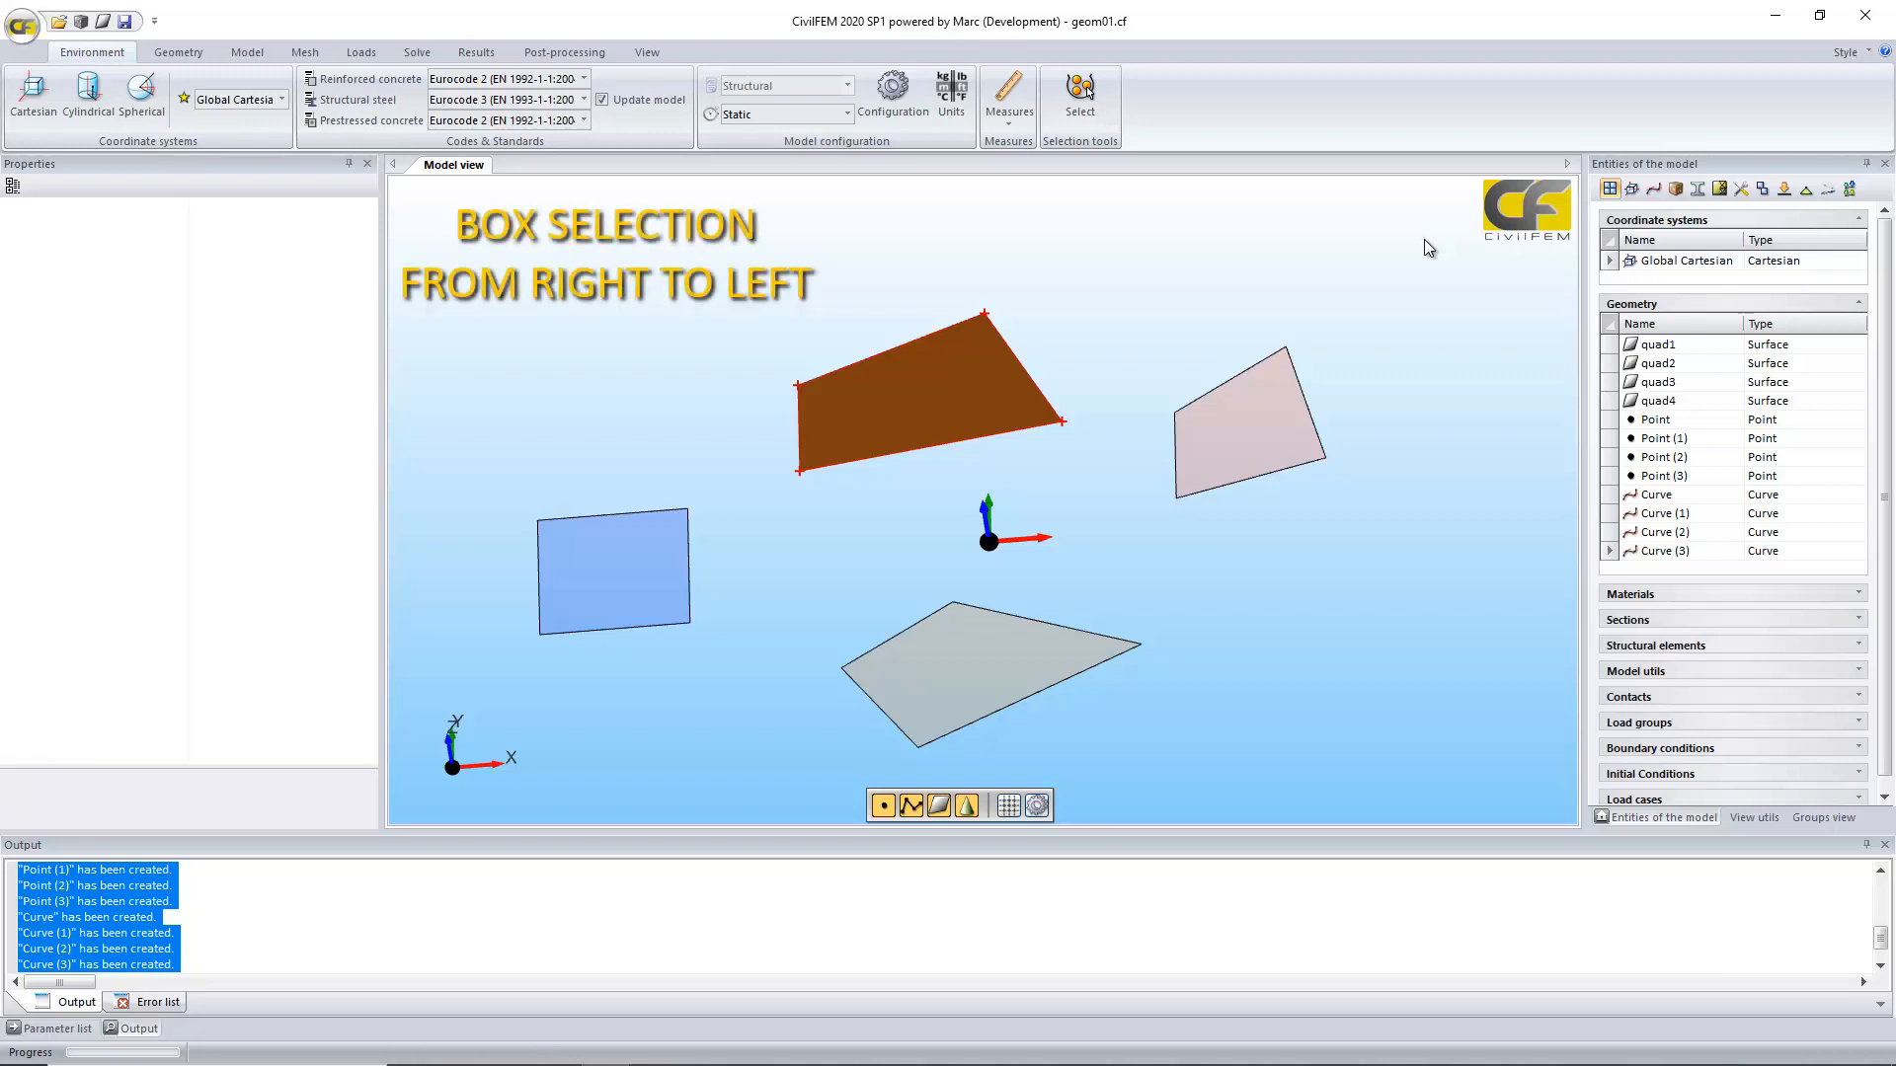
{"action": "left_click_drag", "start_coordinate": [1424, 239], "coordinate": [632, 746]}
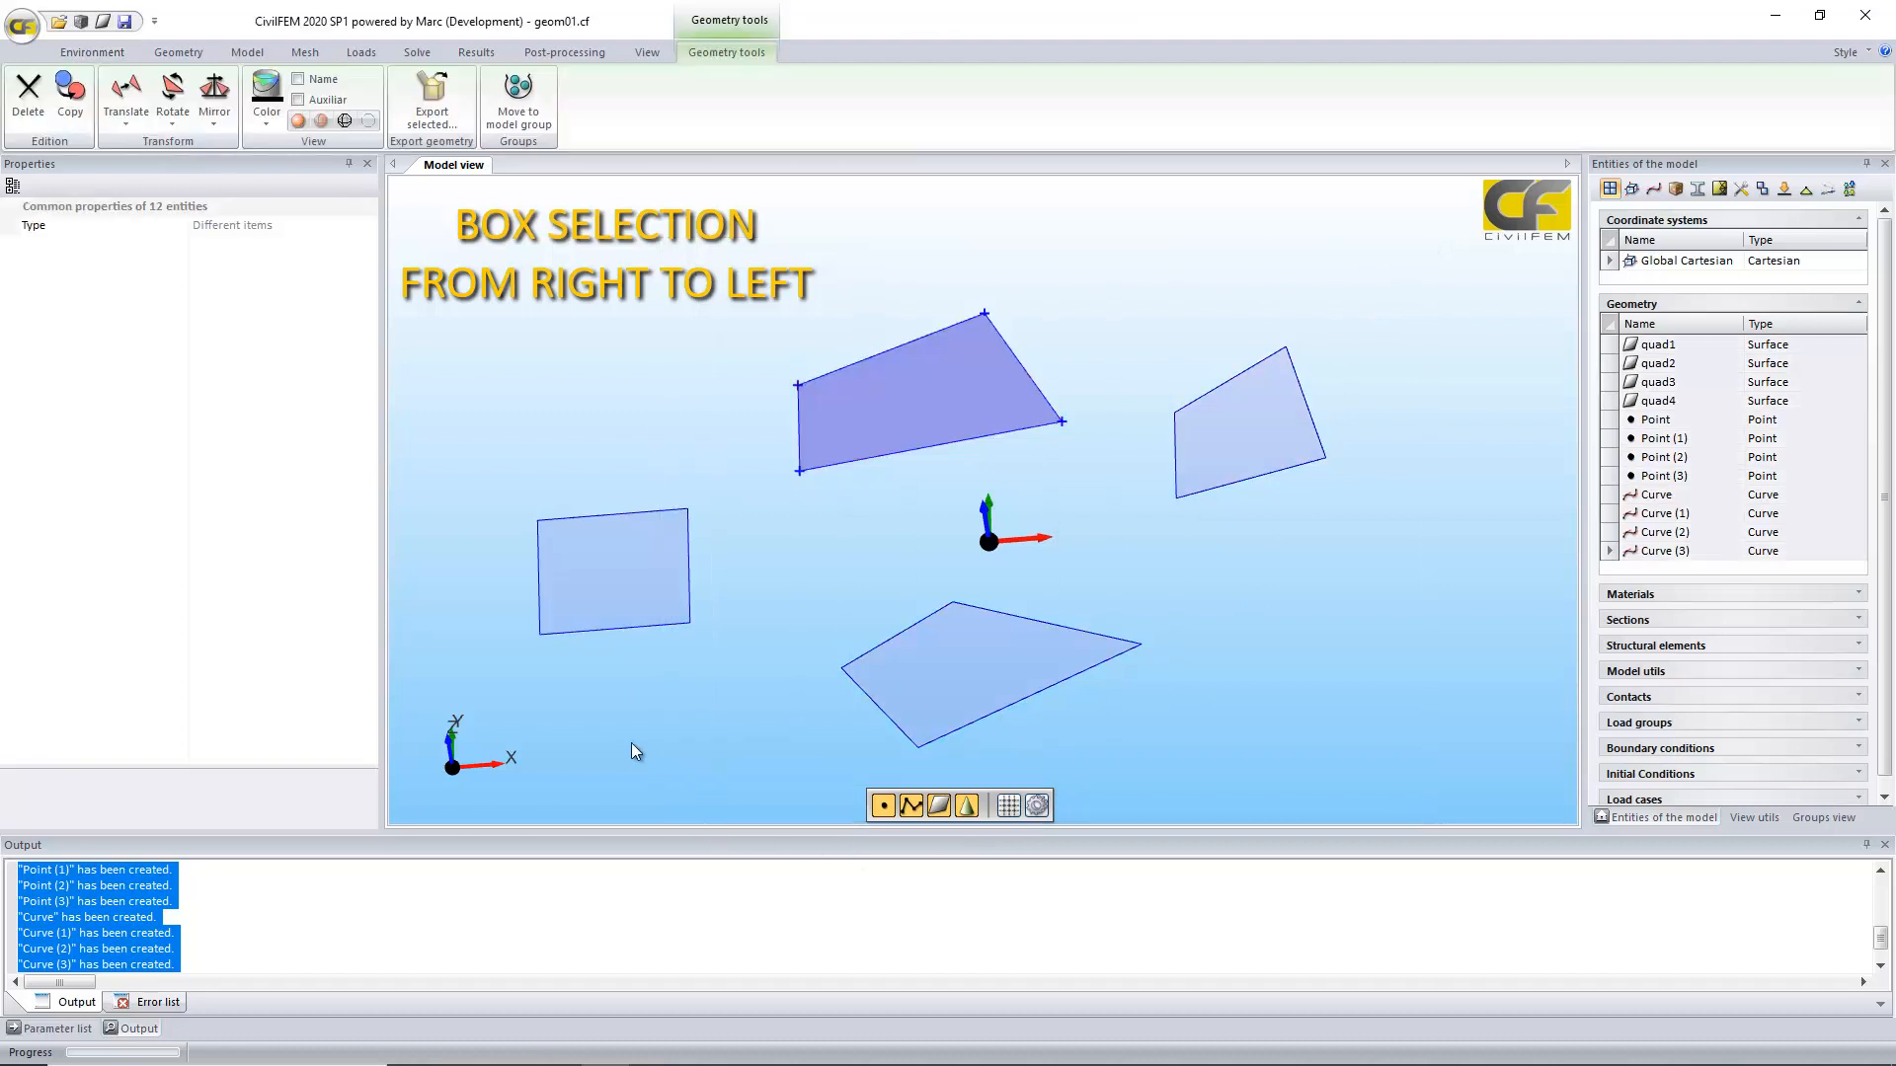
{"action": "left_click", "coordinate": [1501, 514]}
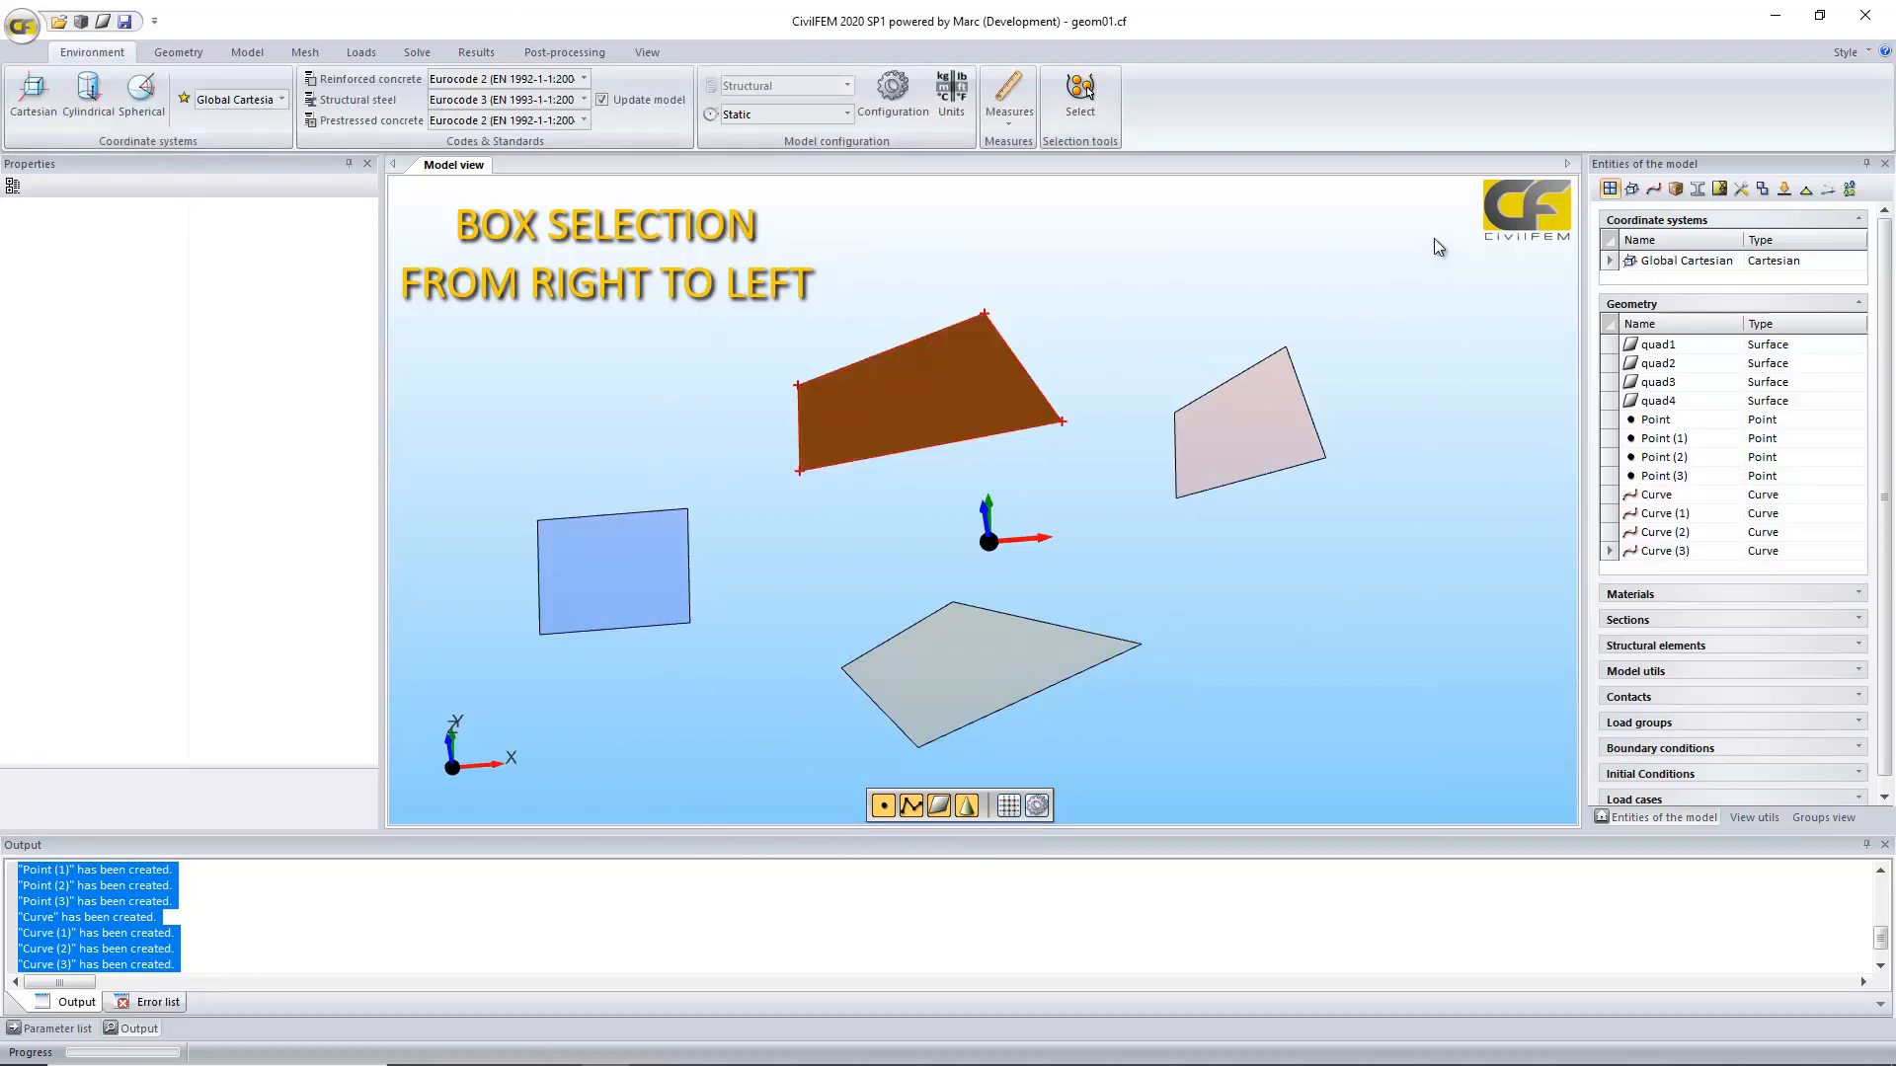
{"action": "left_click_drag", "start_coordinate": [1412, 234], "coordinate": [636, 665]}
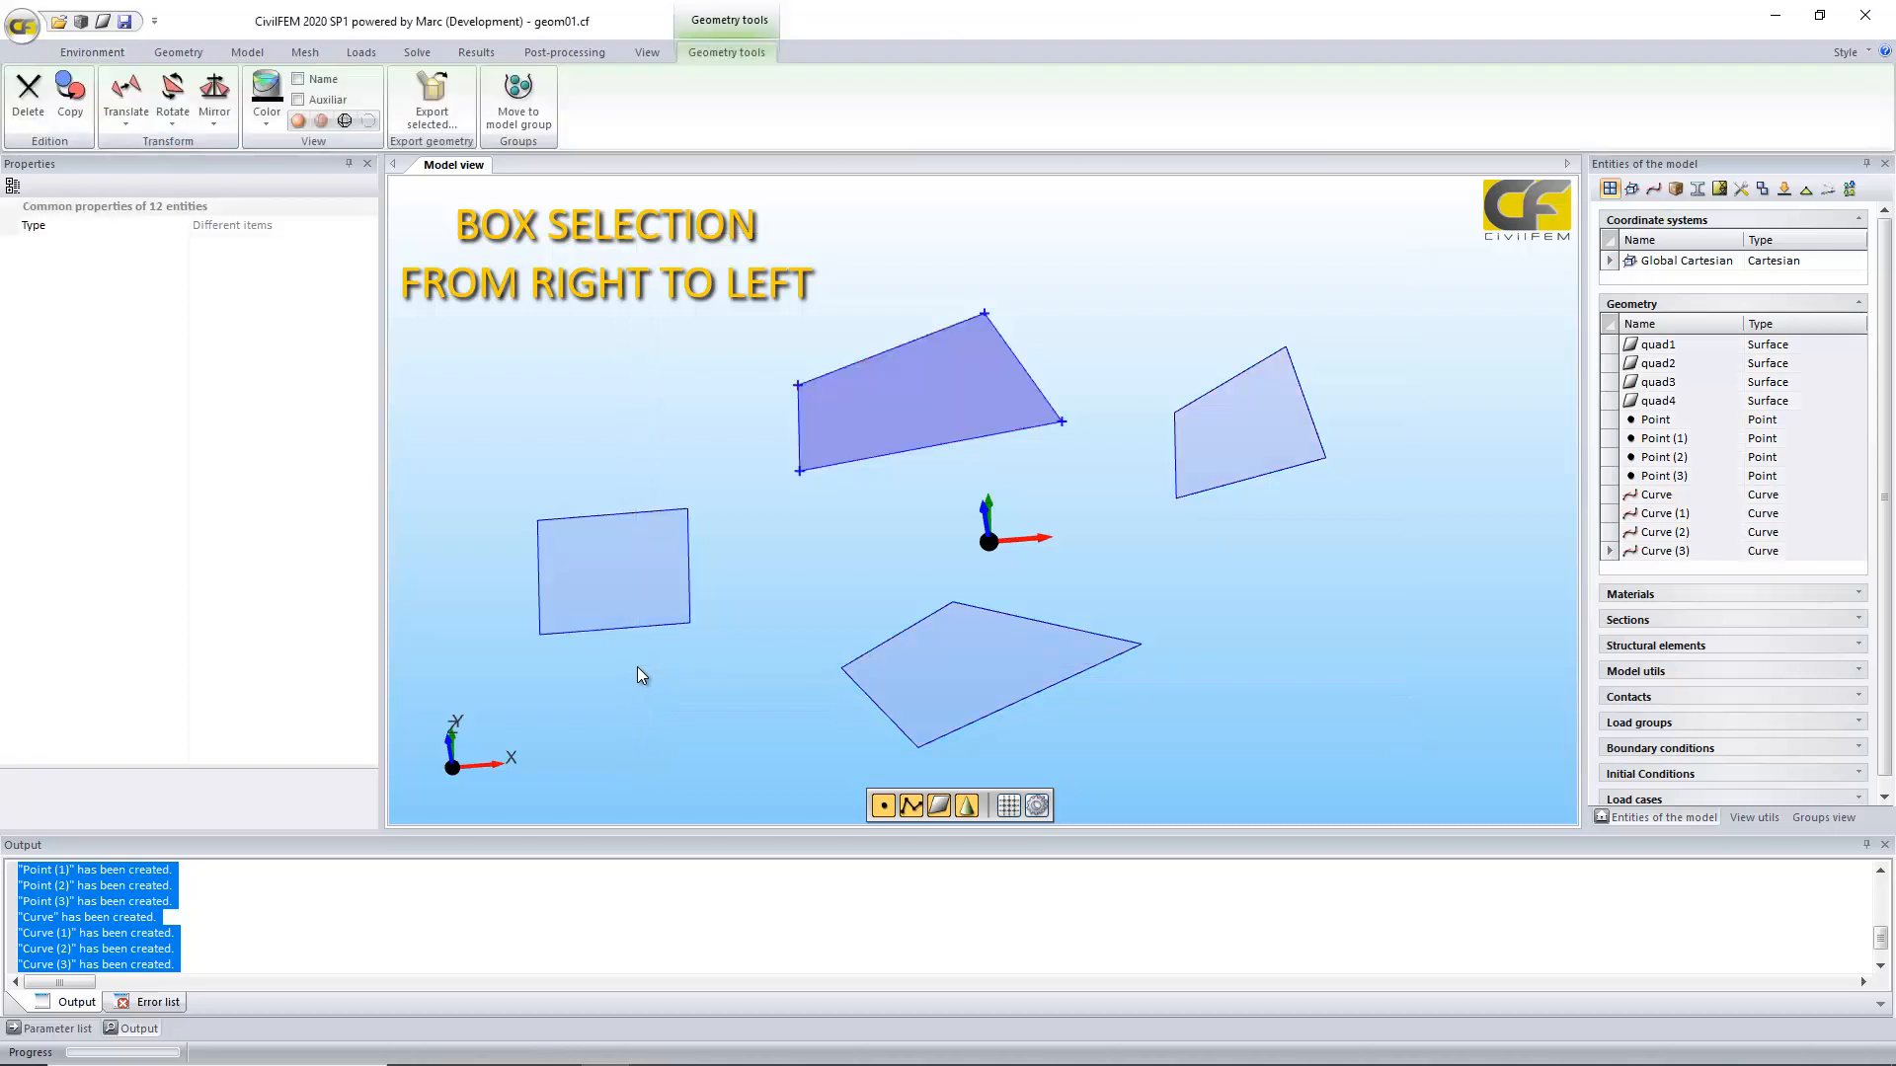
Step: Practise left-to-right and right-to-left selection boxes on the surfaces, clearing between attempts and leaving only quad4 selected
{"action": "left_click", "coordinate": [680, 711]}
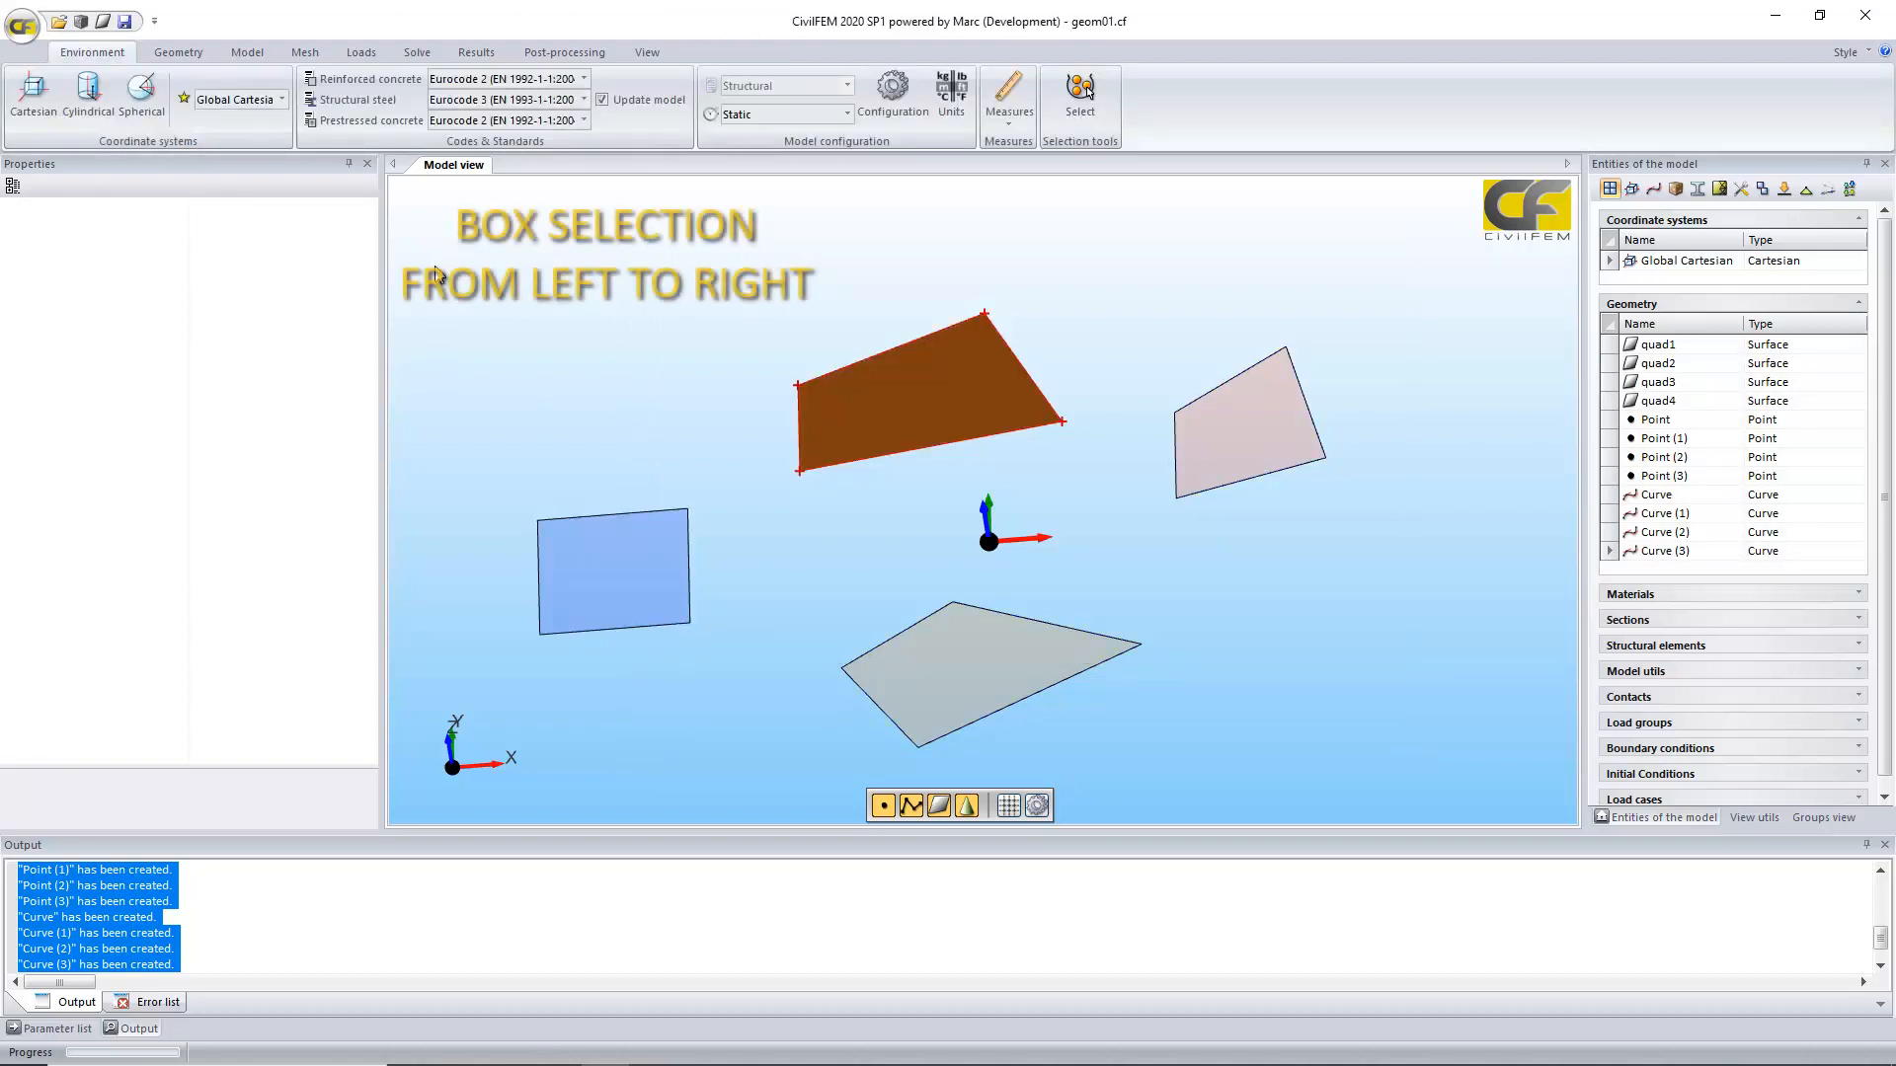
{"action": "left_click_drag", "start_coordinate": [434, 265], "coordinate": [1246, 554]}
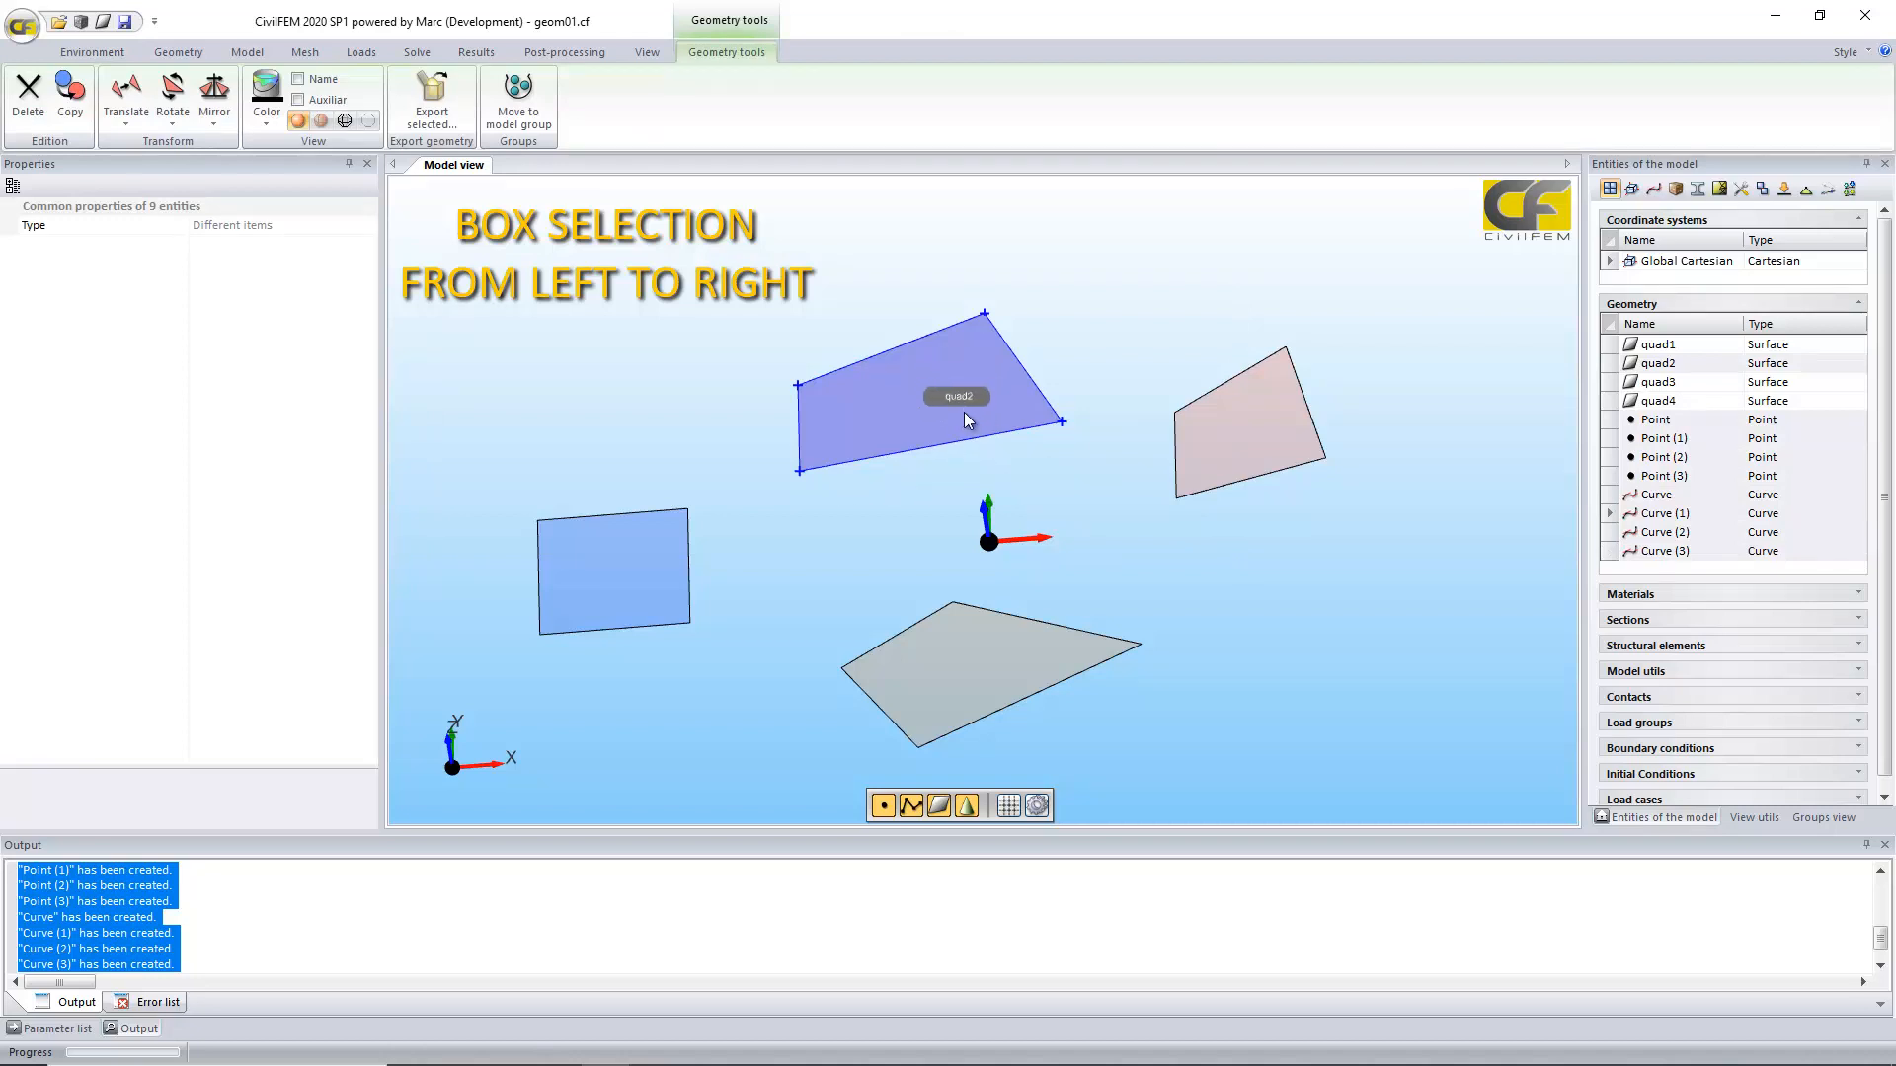
{"action": "left_click", "coordinate": [1404, 583]}
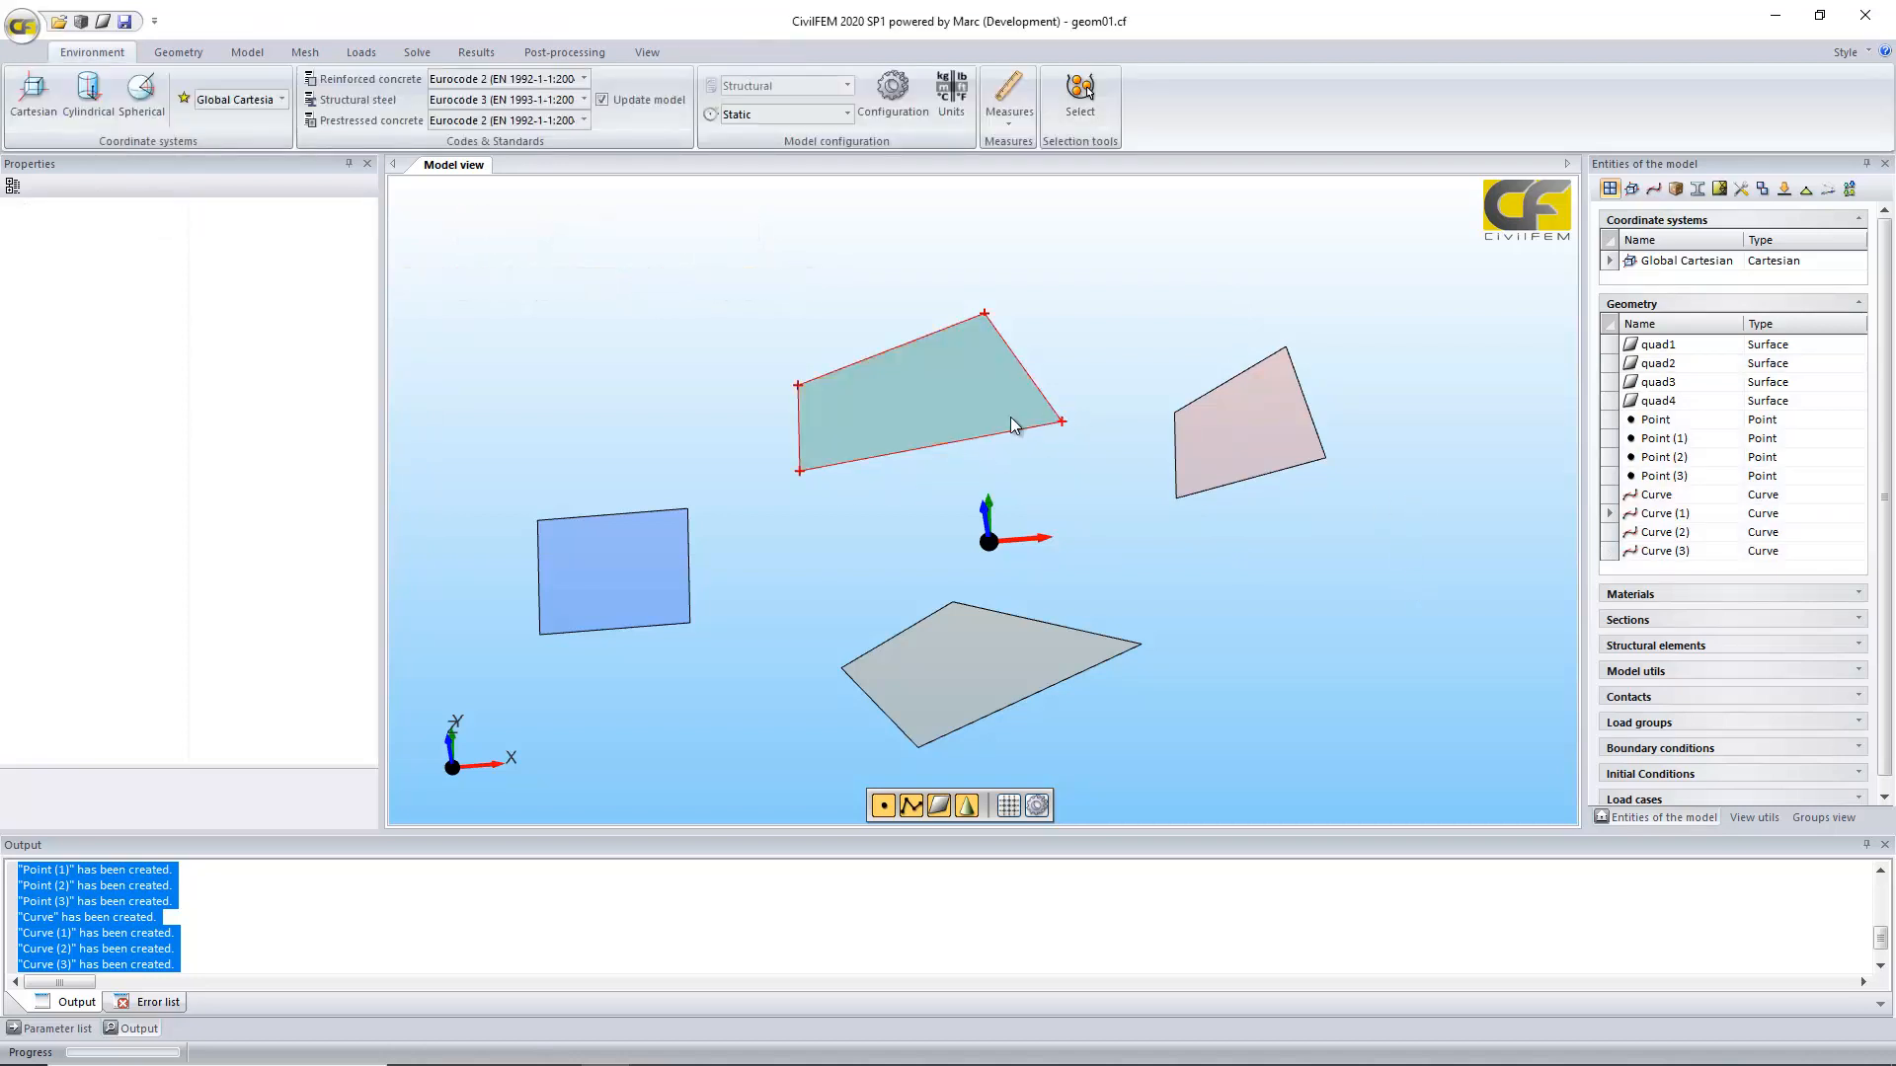
{"action": "left_click_drag", "start_coordinate": [1325, 587], "coordinate": [535, 778]}
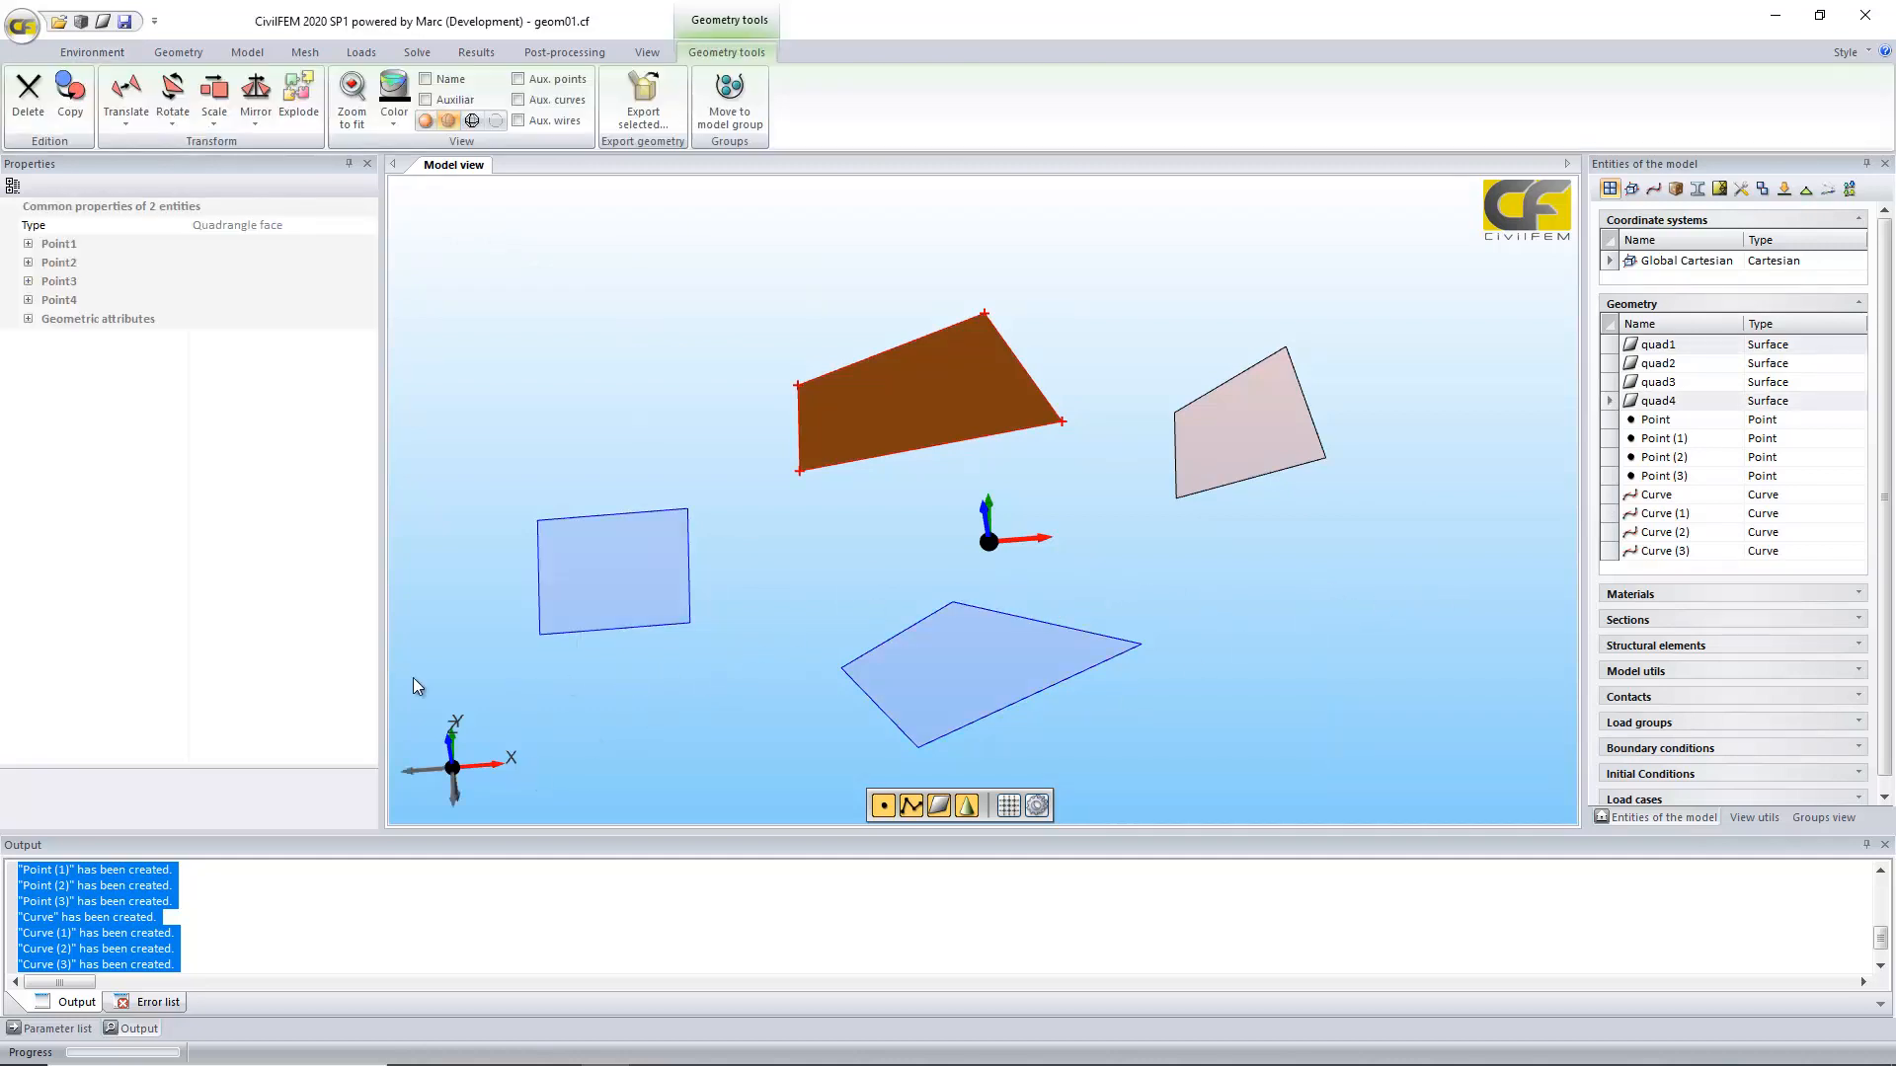
{"action": "left_click", "coordinate": [454, 588]}
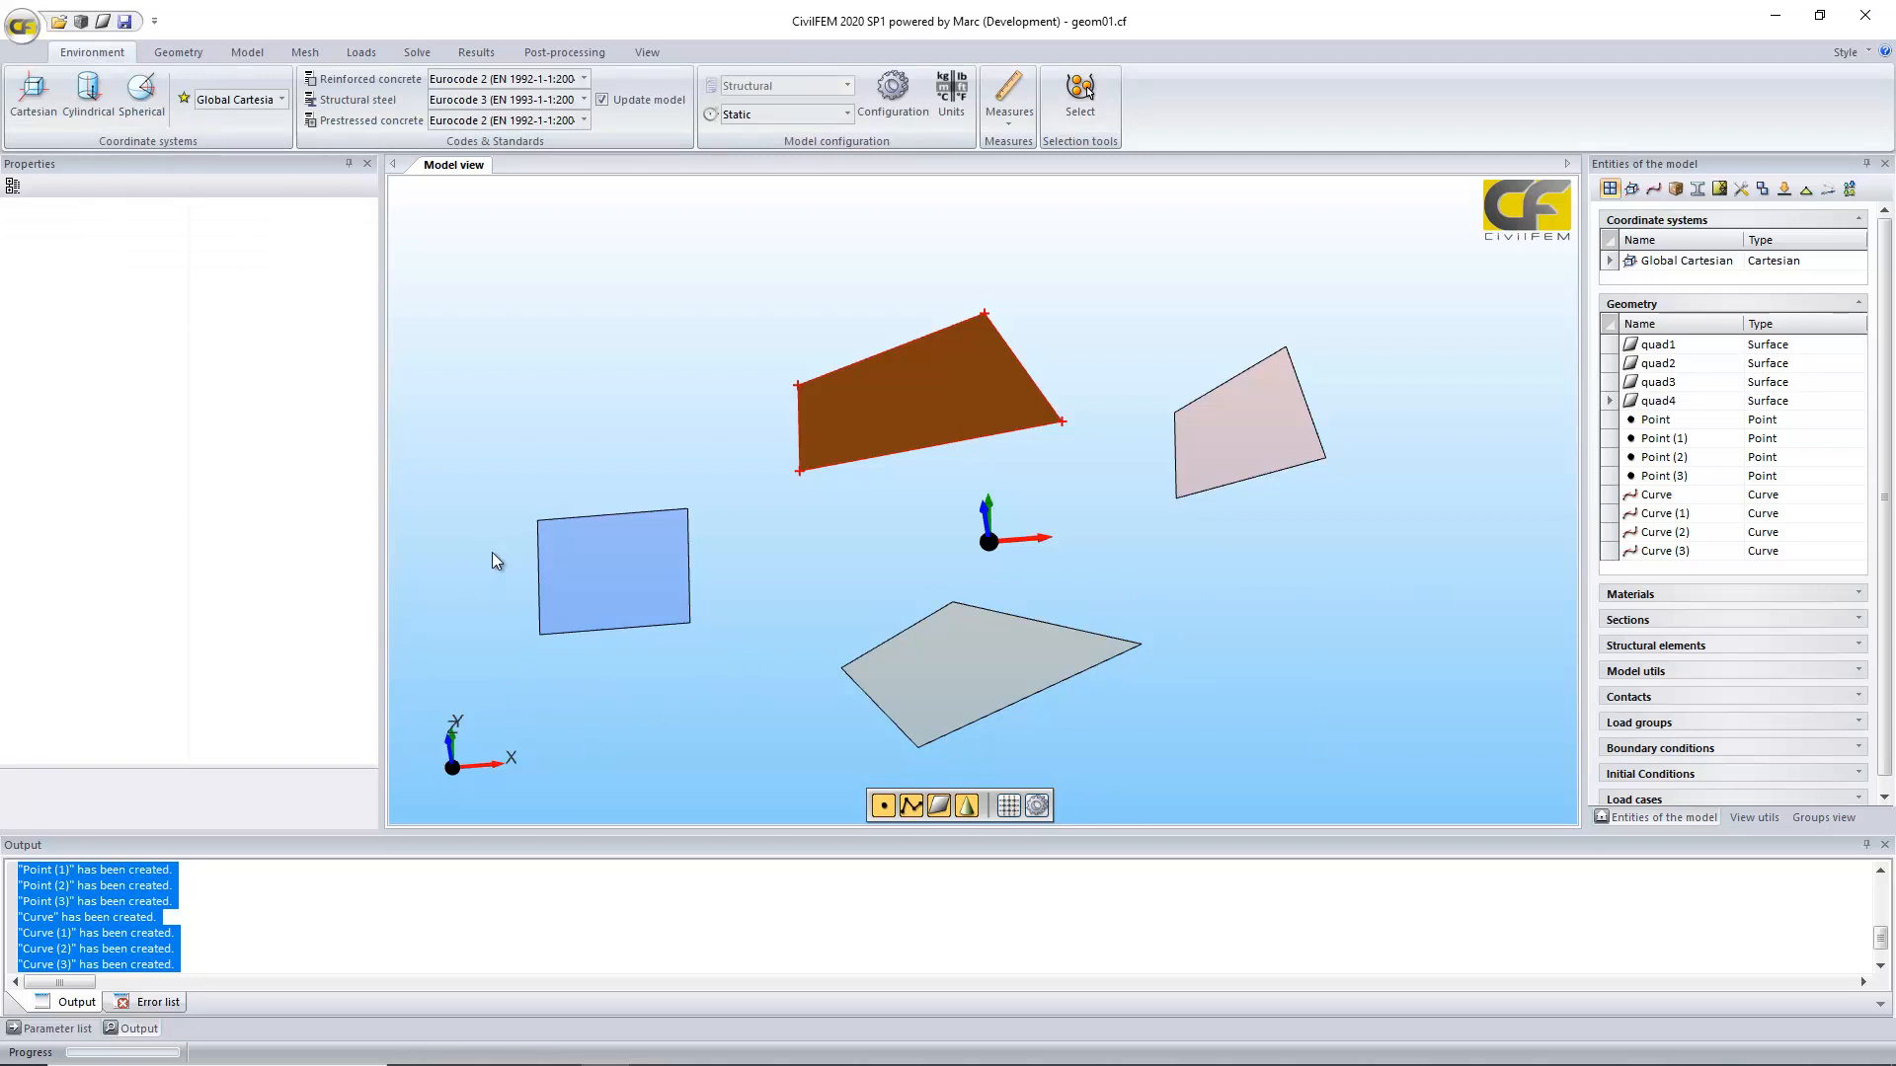
{"action": "left_click_drag", "start_coordinate": [488, 550], "coordinate": [1319, 768]}
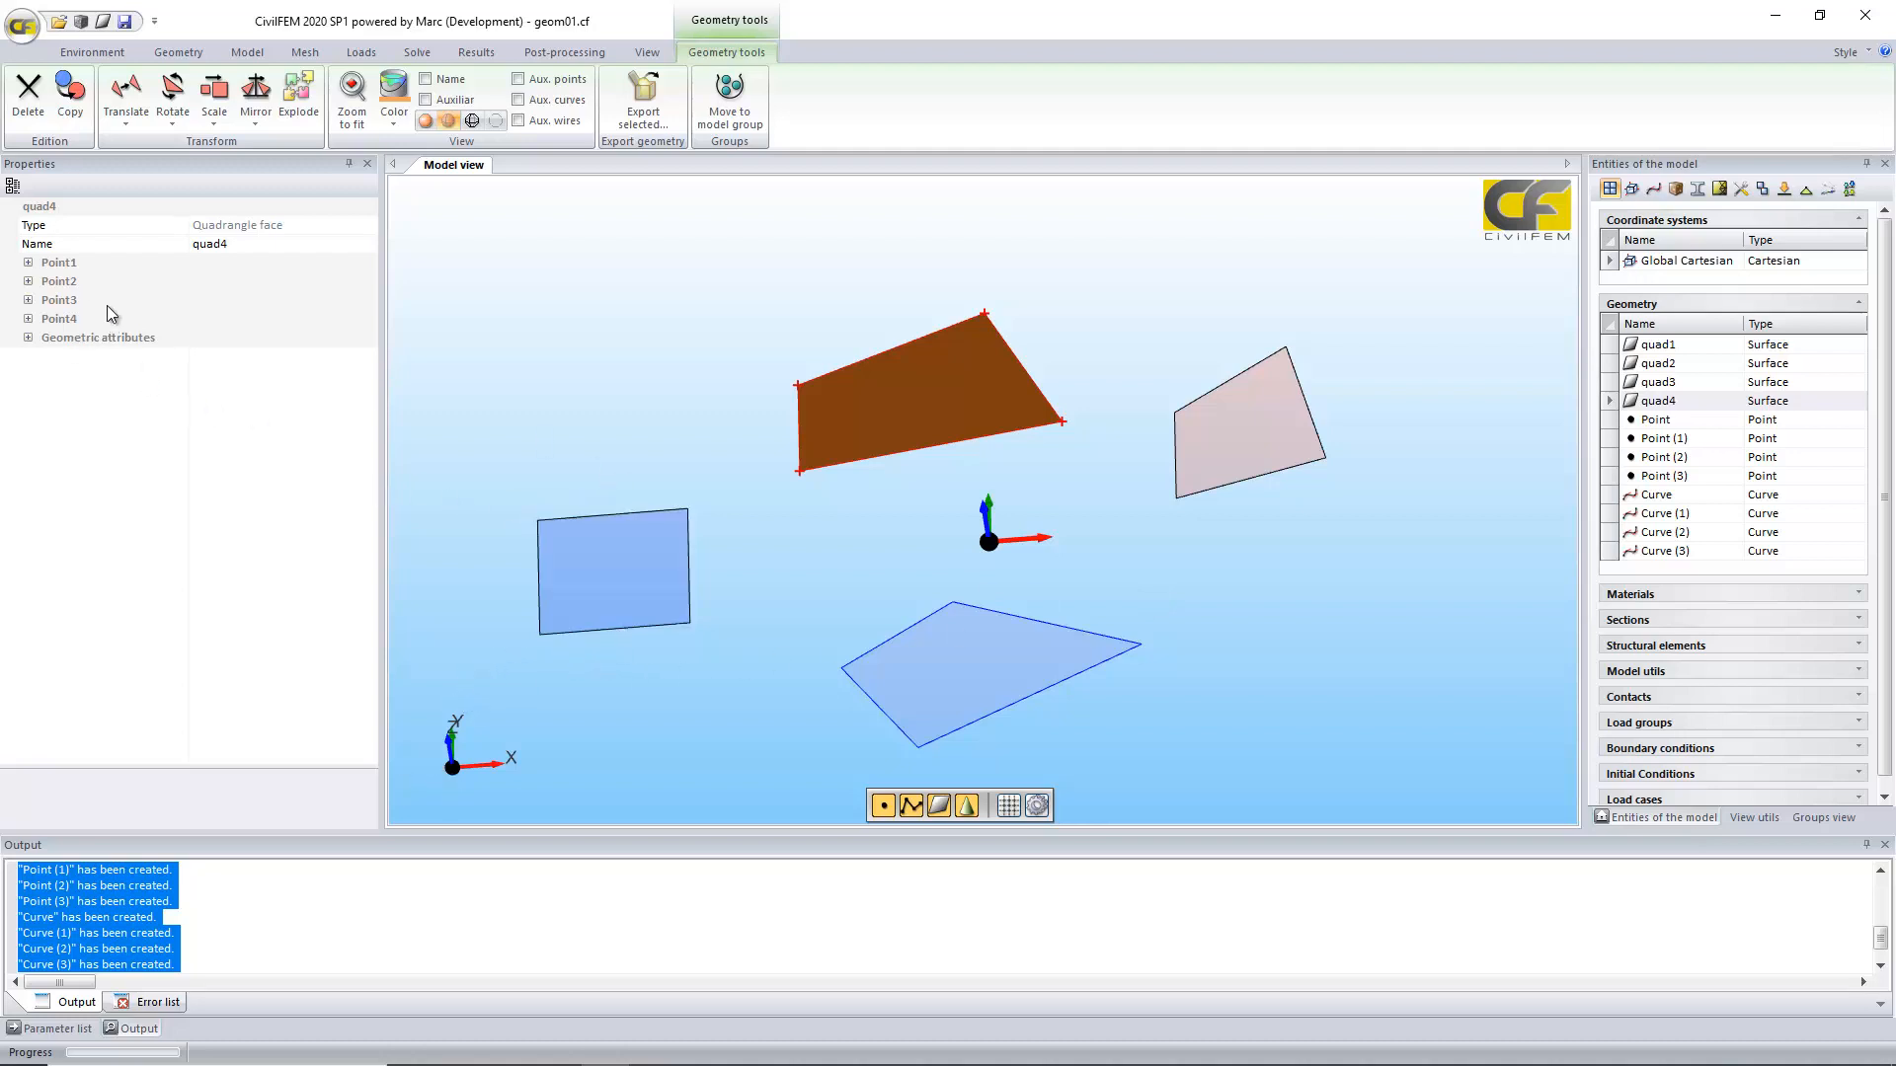
Step: Expand all properties of quad4 and set the X coordinate of its Point2 to 4 m
{"action": "left_click", "coordinate": [14, 194]}
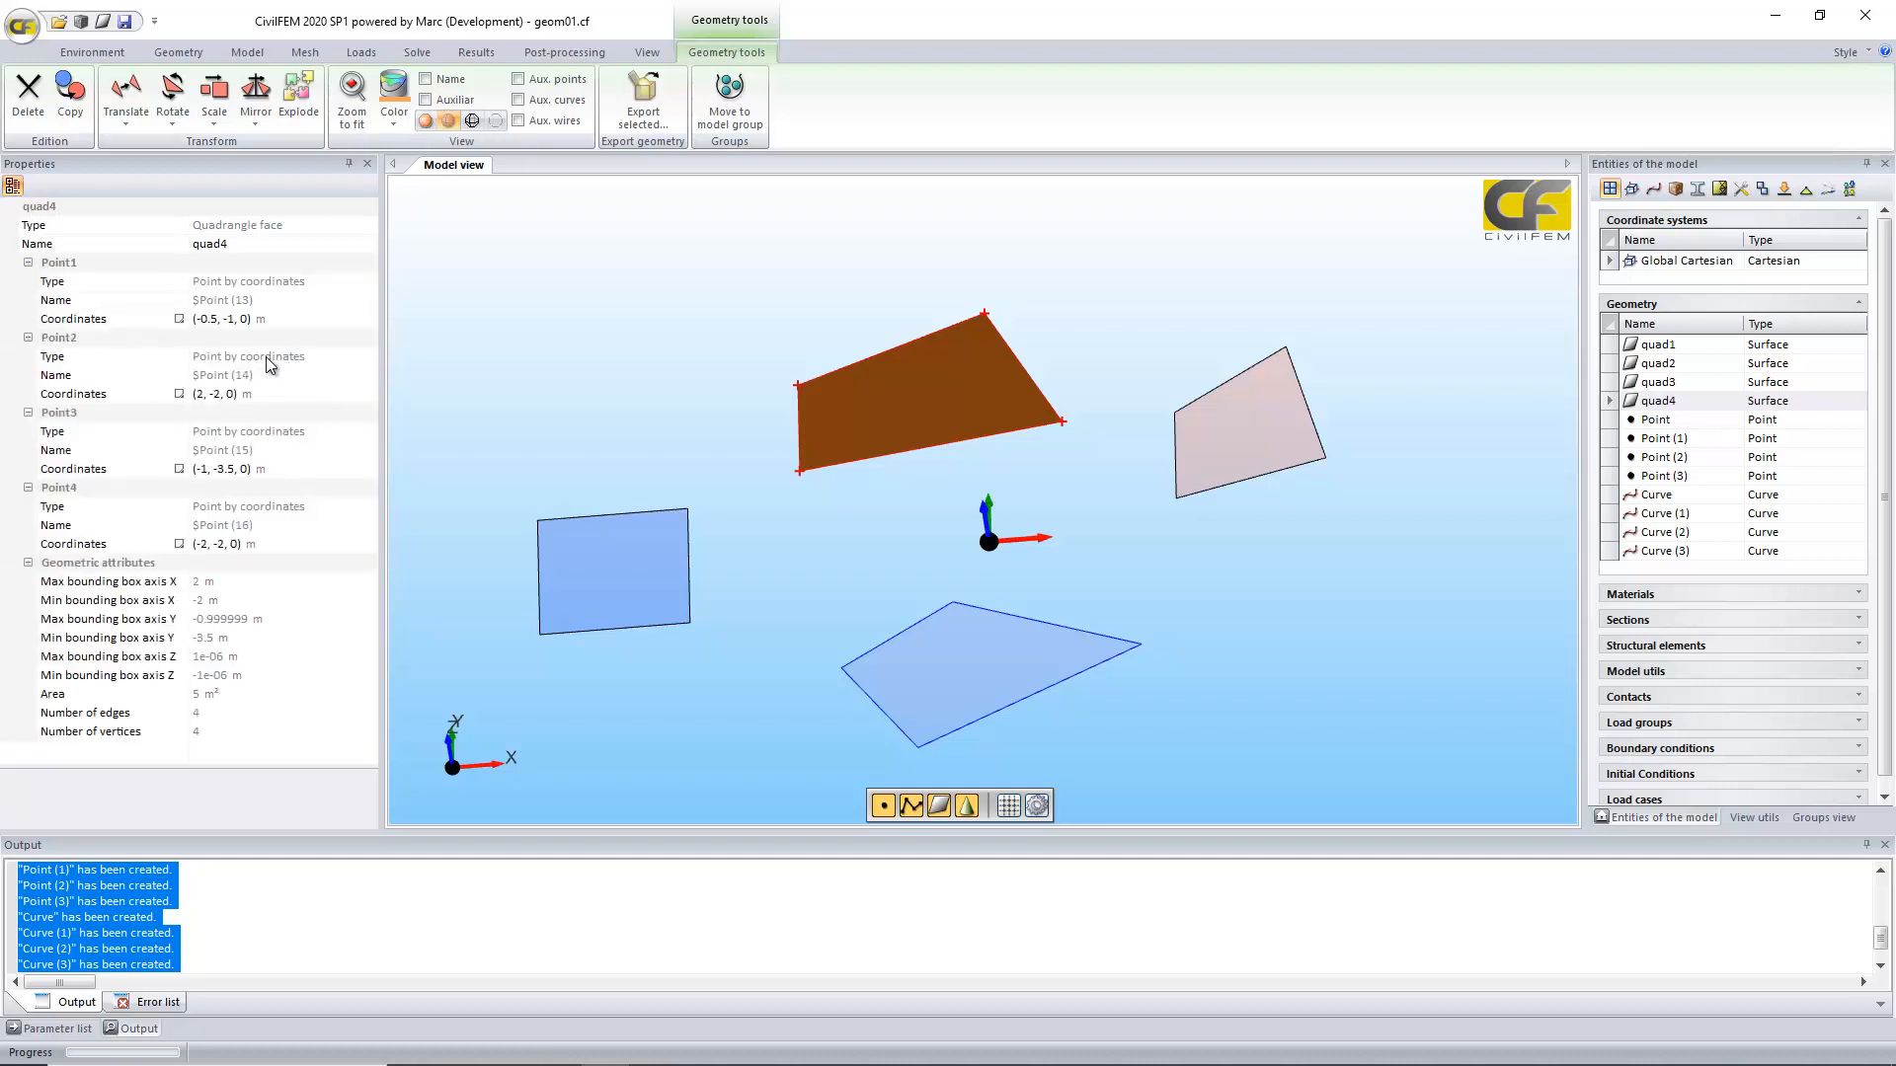
{"action": "double_click", "coordinate": [205, 394]}
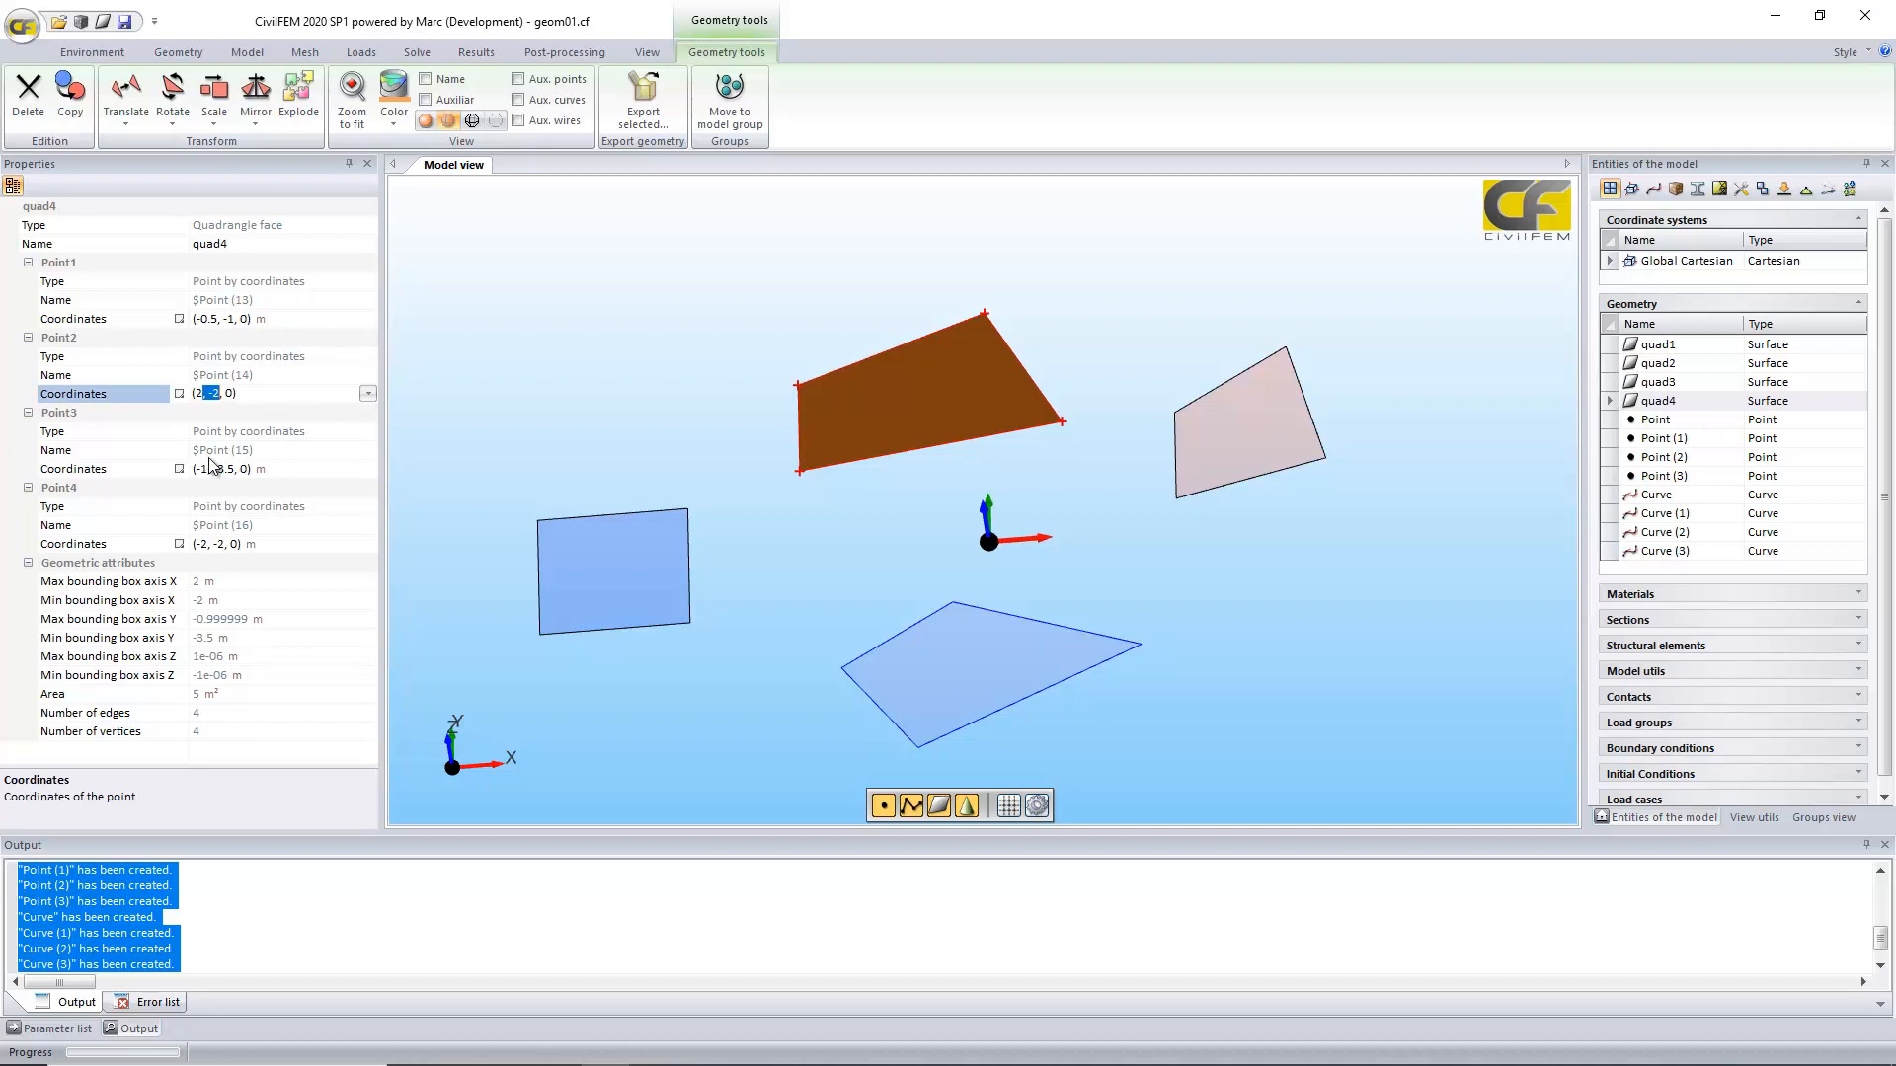
{"action": "left_click", "coordinate": [206, 394]}
{"action": "double_click", "coordinate": [213, 375]}
{"action": "double_click", "coordinate": [207, 397]}
{"action": "key", "text": "Right"}
{"action": "key", "text": "BackSpace"}
{"action": "type", "text": "4"}
{"action": "key", "text": "Return"}
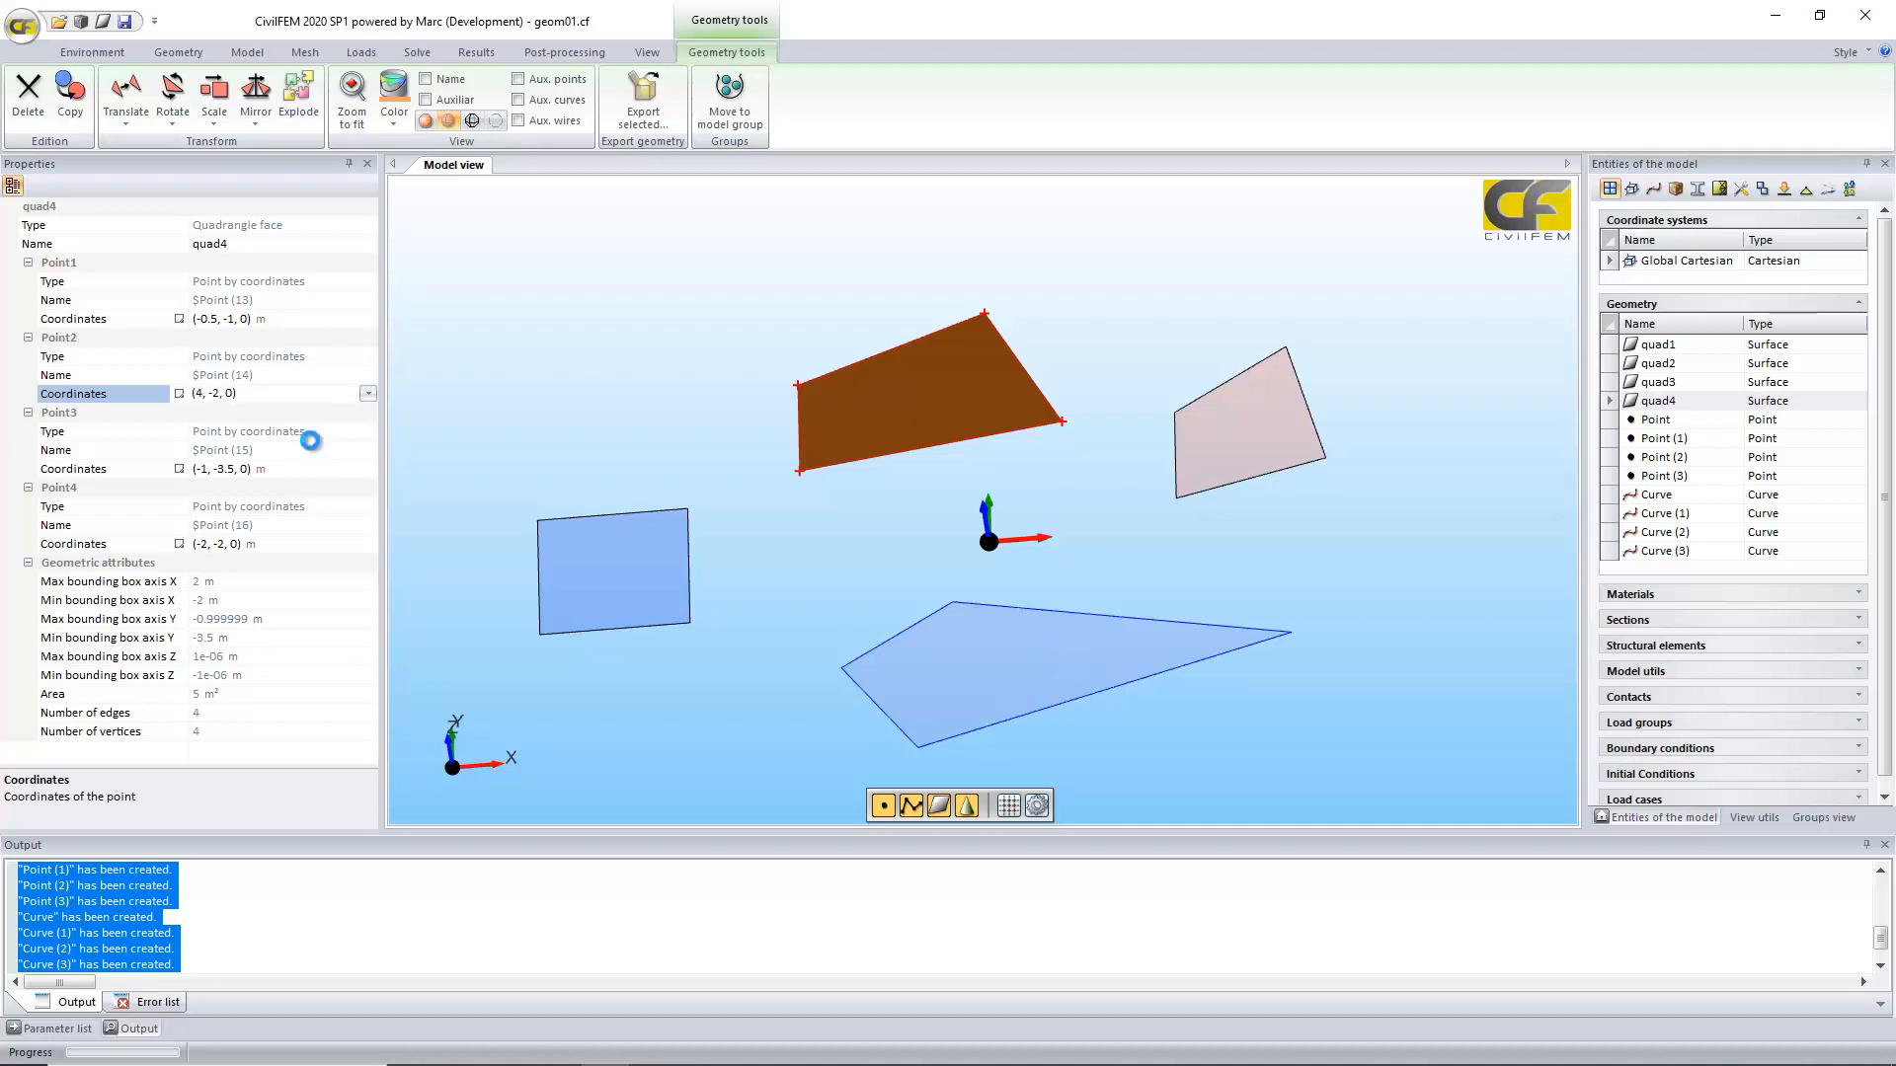
Step: Set the Z coordinate of quad4's Point2 to 2 m and inspect the reshaped surface
{"action": "double_click", "coordinate": [229, 393]}
{"action": "type", "text": "2)"}
{"action": "key", "text": "Return"}
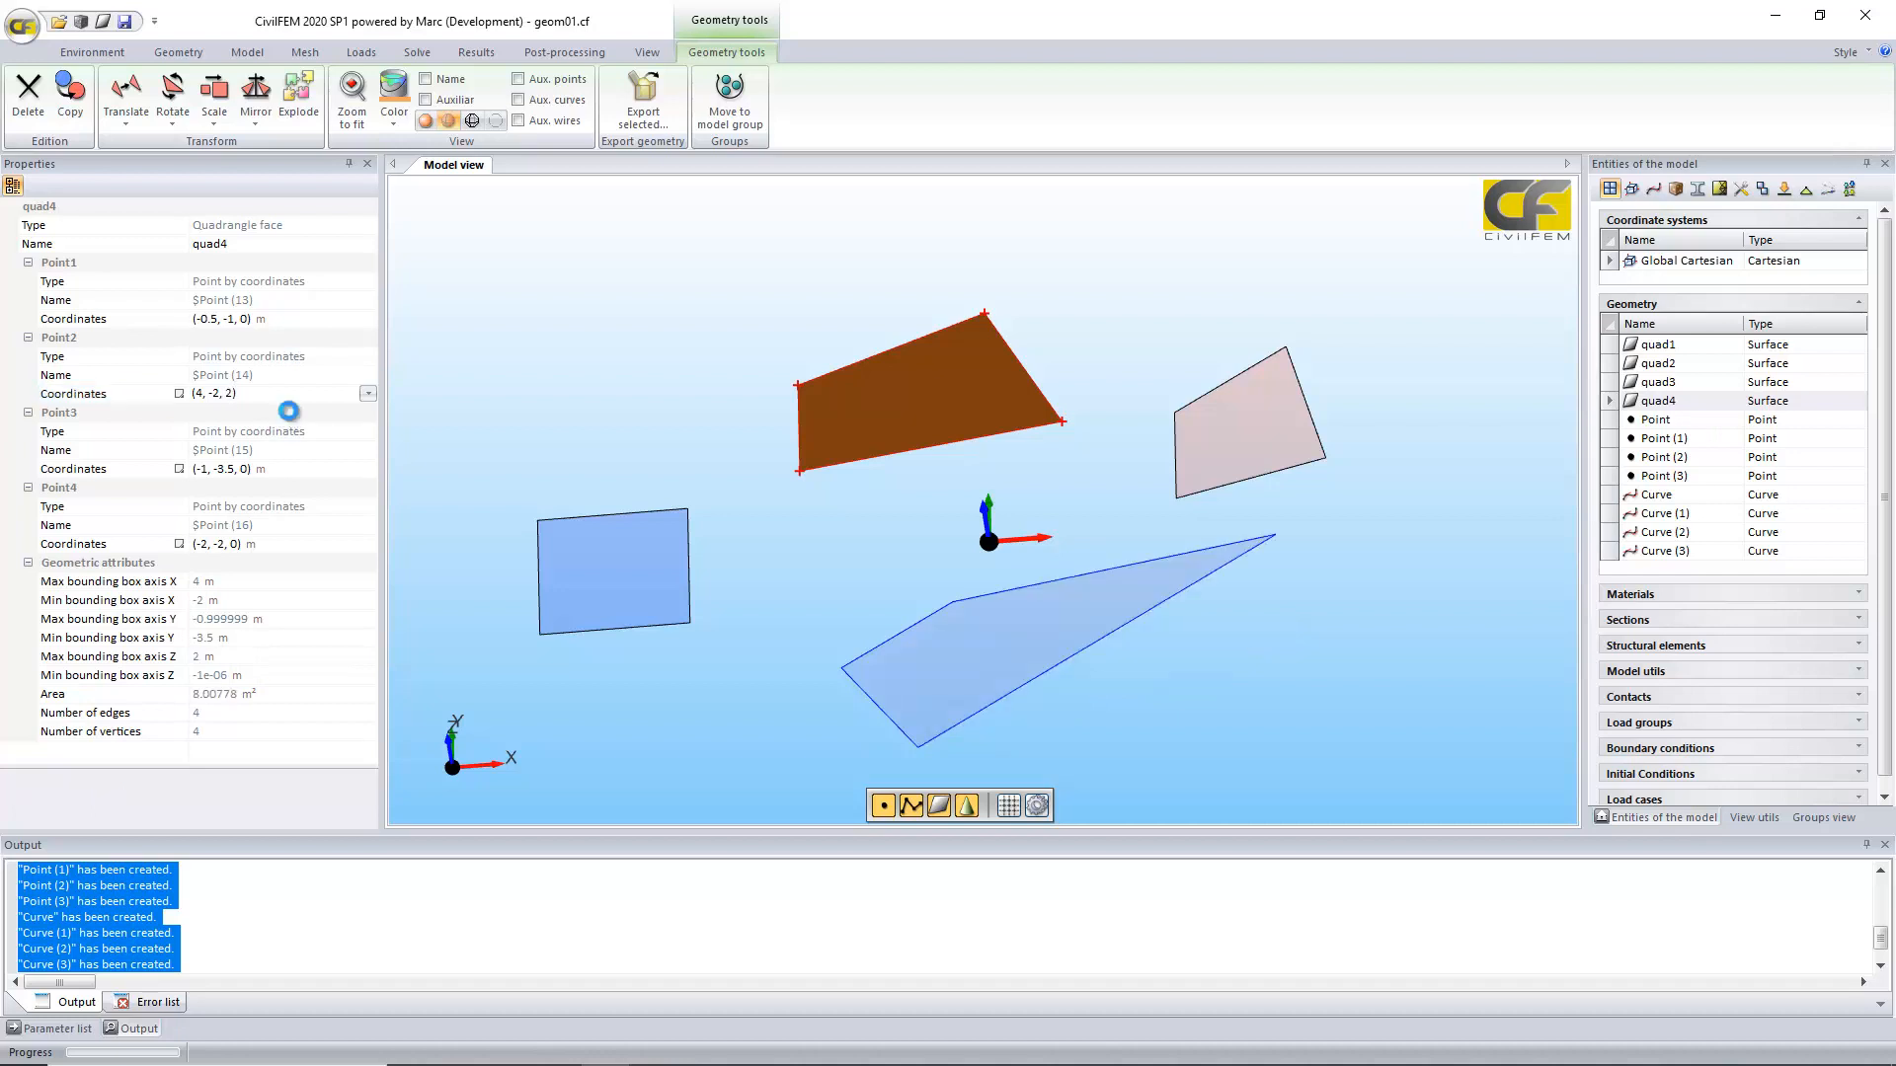
{"action": "middle_click_drag", "start_coordinate": [820, 587], "coordinate": [830, 639]}
{"action": "scroll", "coordinate": [822, 606], "scroll_direction": "down", "scroll_amount": 2}
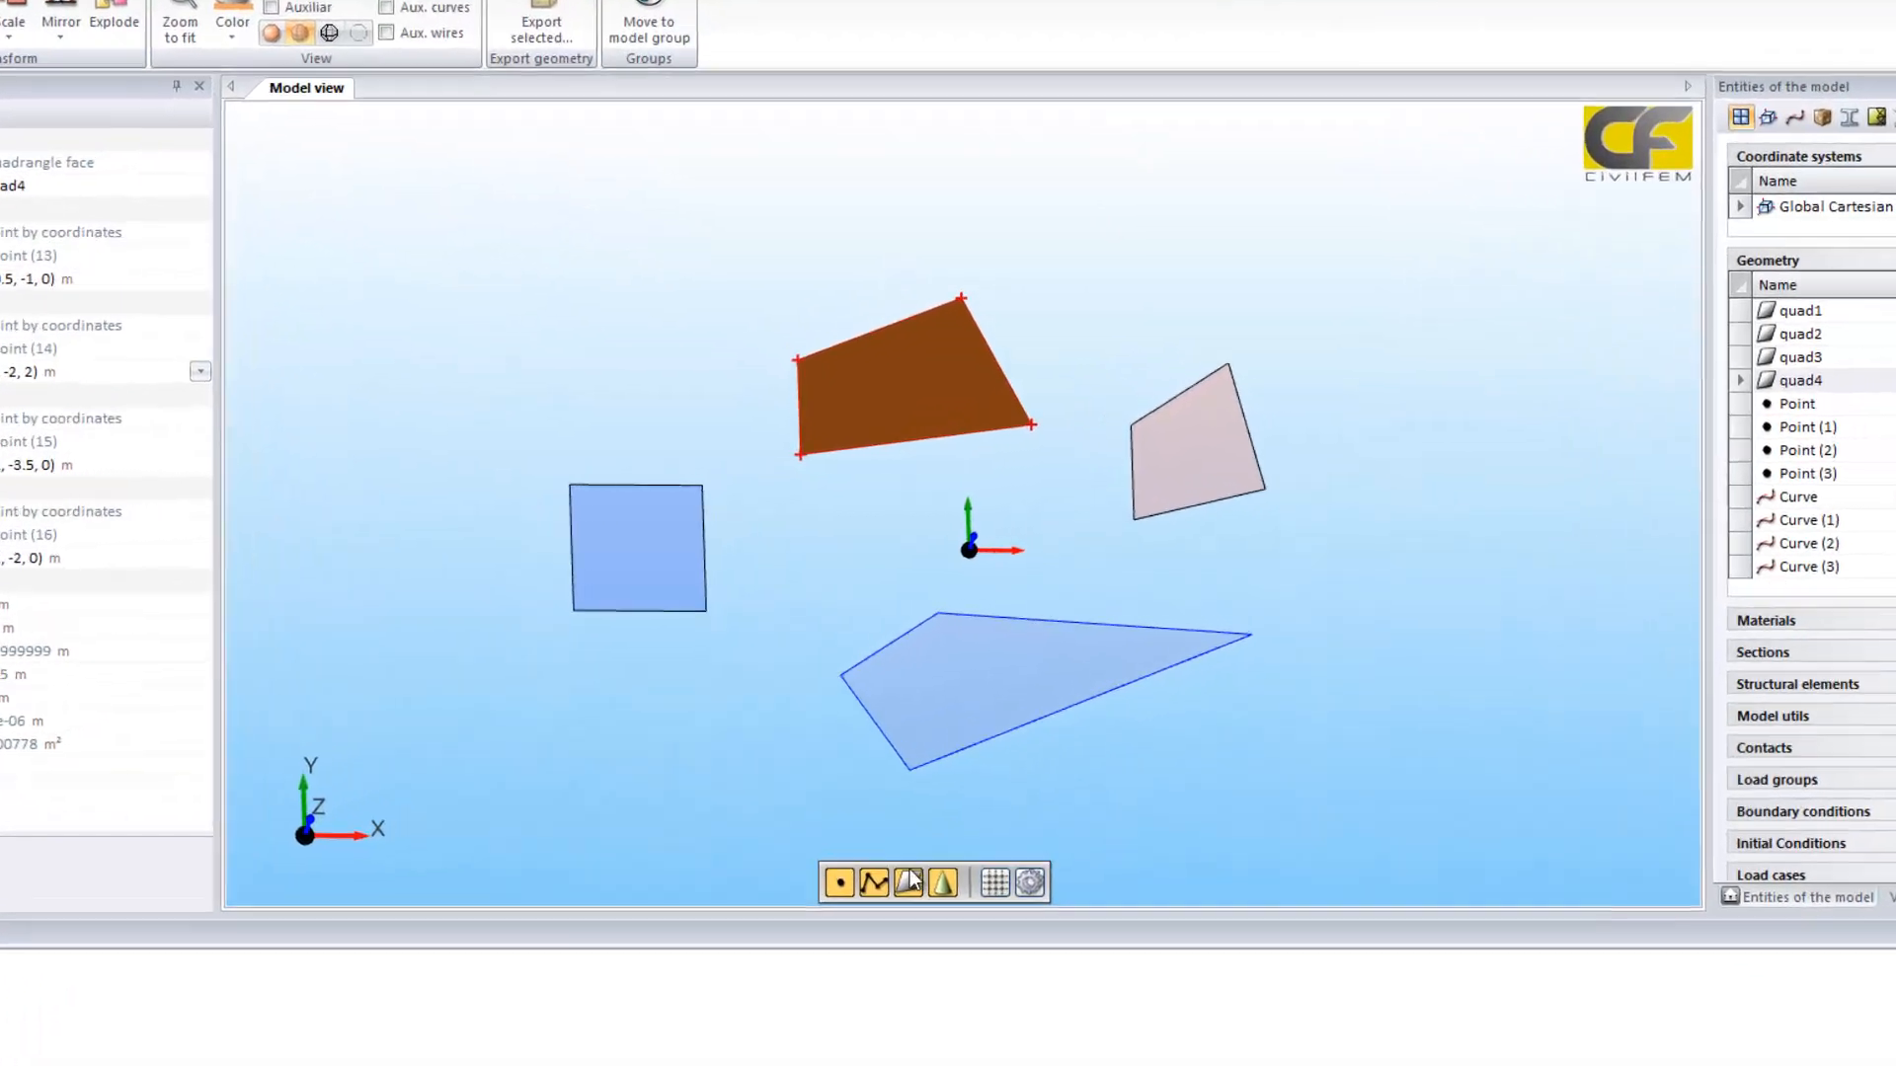
Step: Deactivate the graphical selection of volumes, surfaces and curves, leaving only points selectable
{"action": "left_click", "coordinate": [919, 965]}
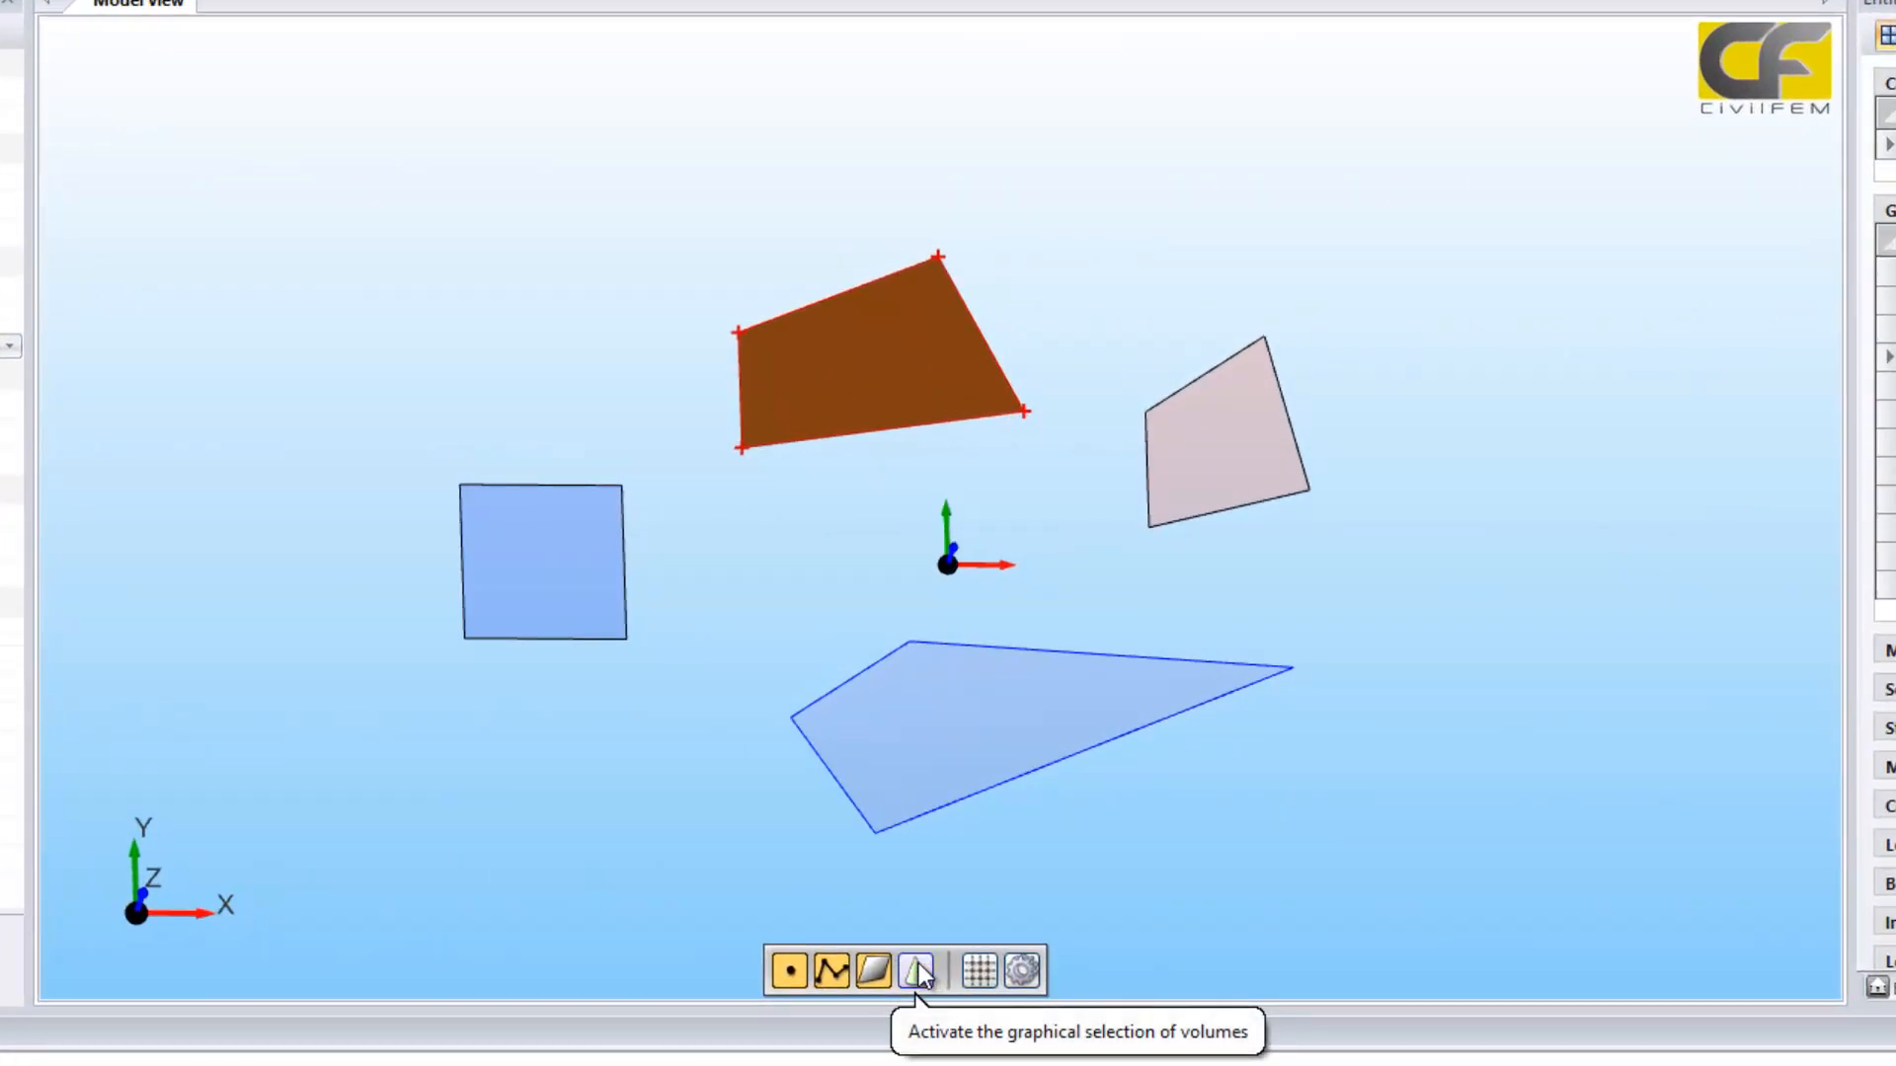
{"action": "left_click", "coordinate": [866, 972]}
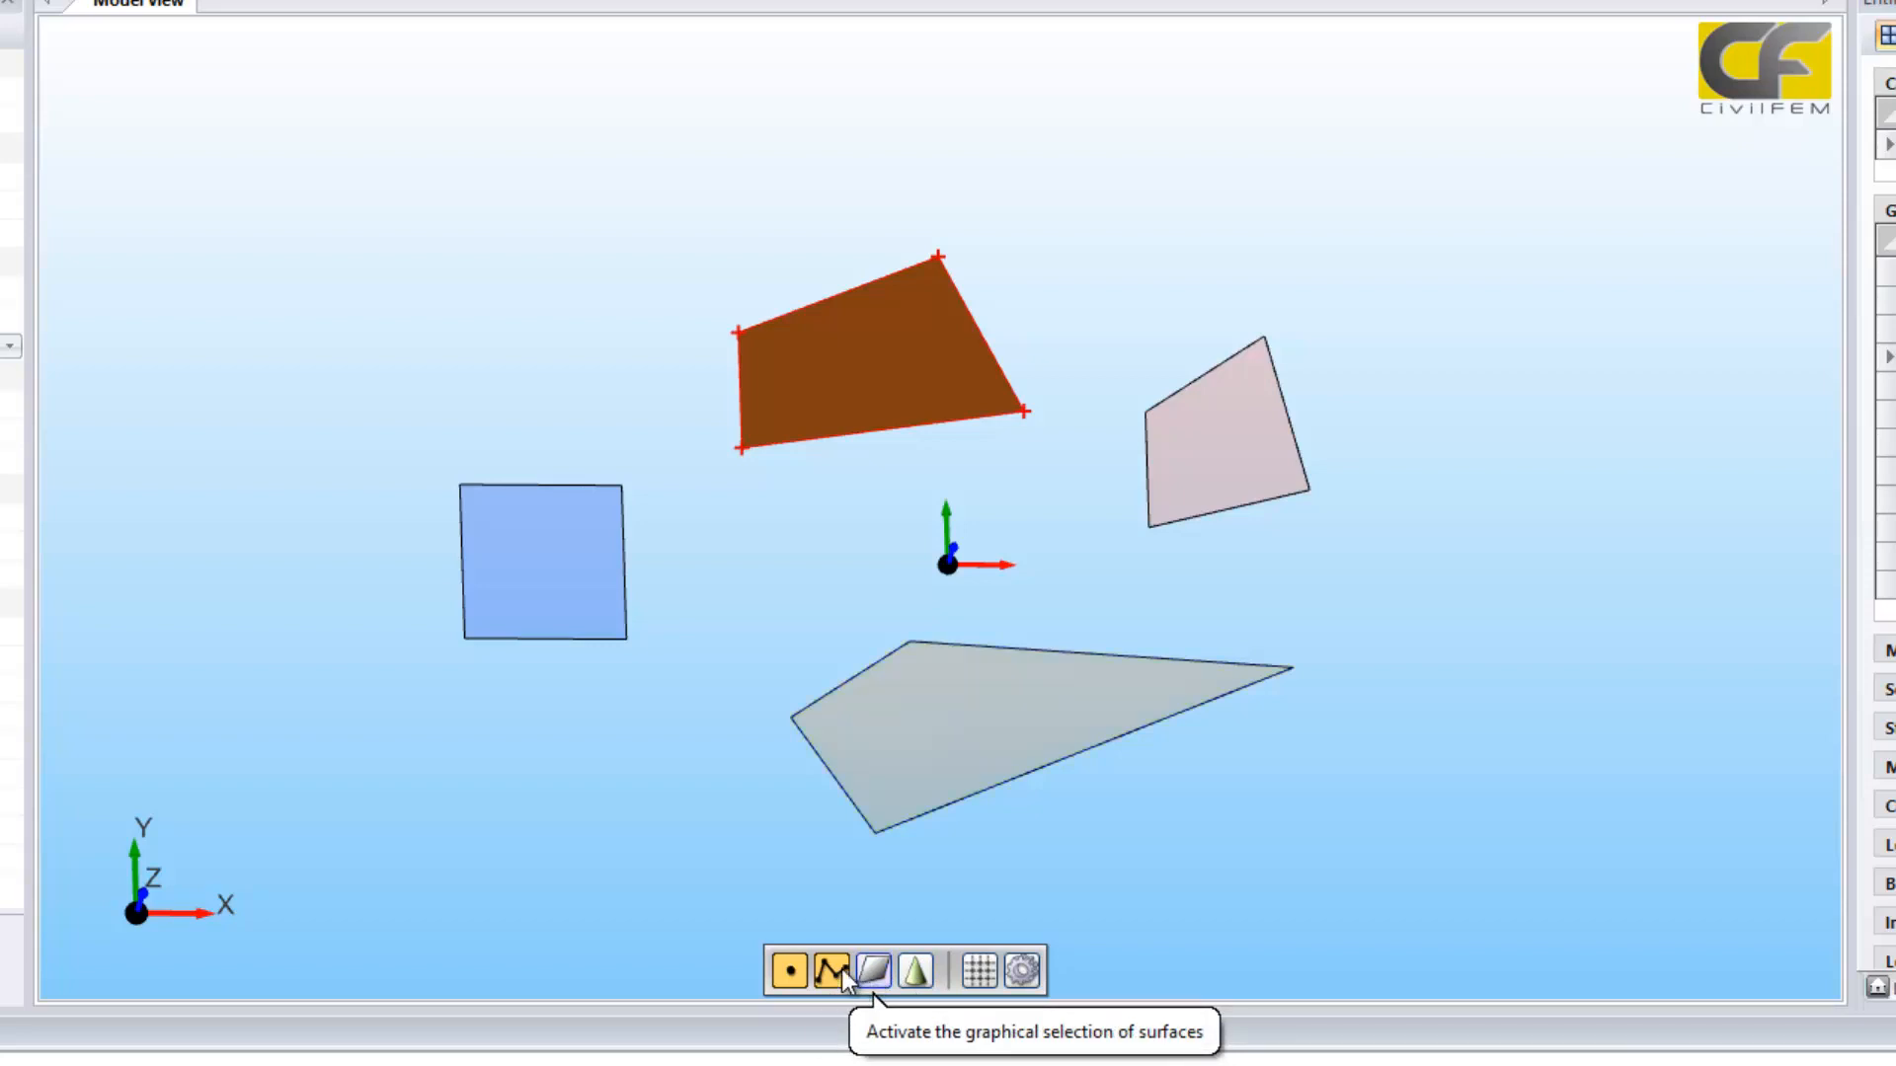
{"action": "left_click", "coordinate": [829, 969]}
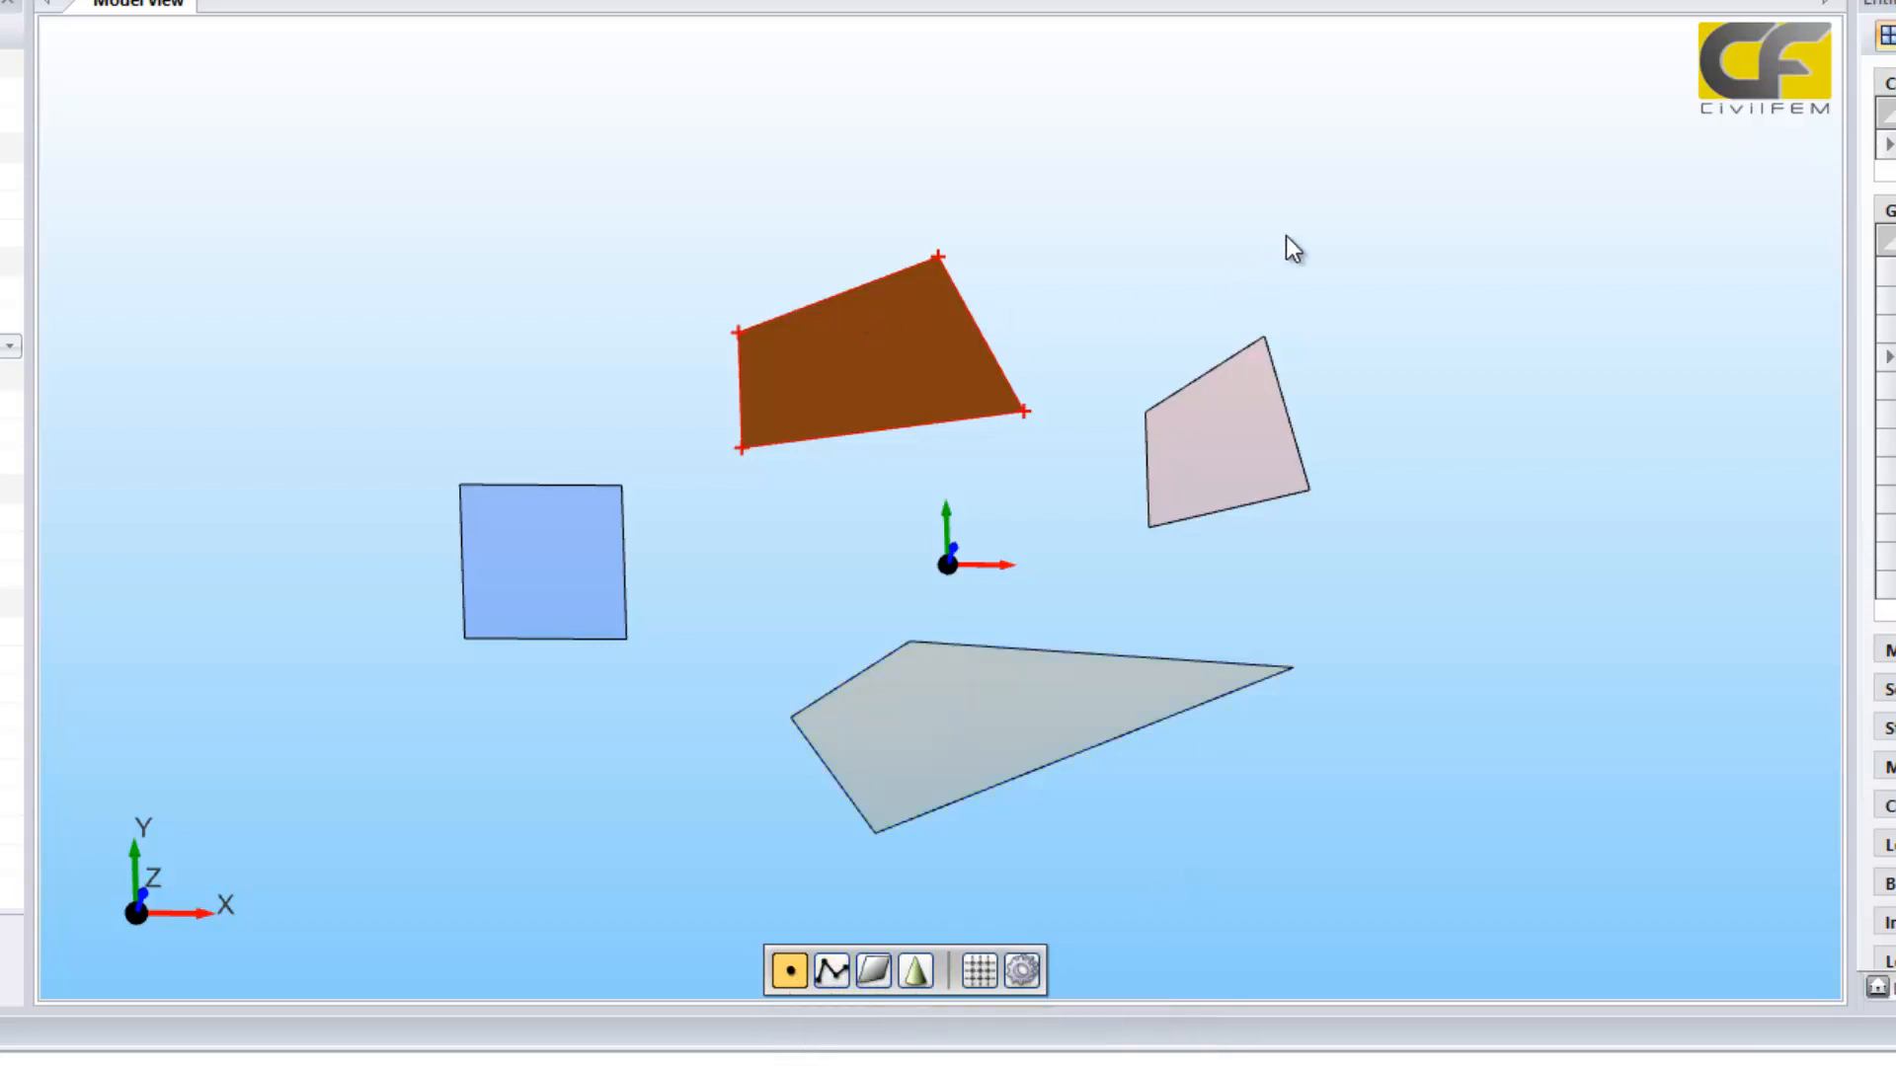
Step: Practise box-selecting quad2's corner points in different directions until all four points are selected
{"action": "left_click_drag", "start_coordinate": [189, 581], "coordinate": [984, 128]}
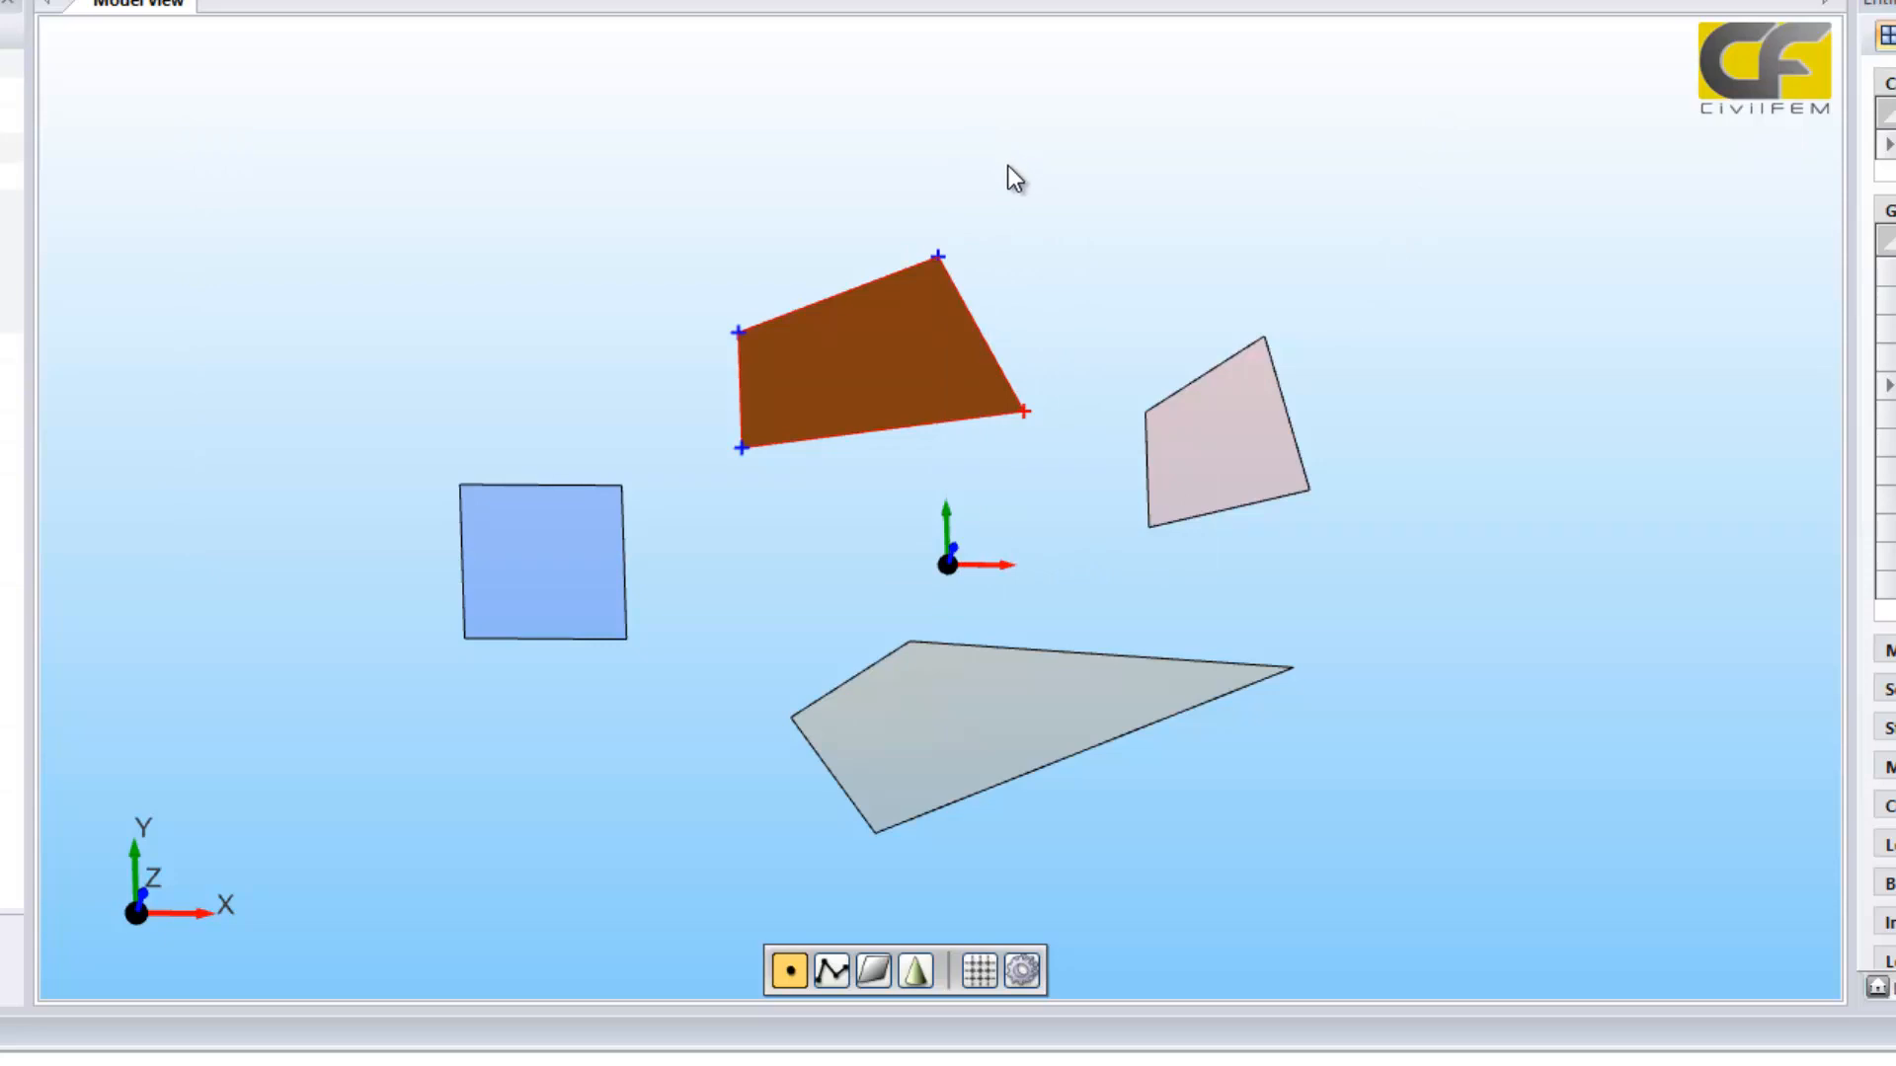
{"action": "left_click_drag", "start_coordinate": [186, 581], "coordinate": [681, 1017]}
{"action": "left_click_drag", "start_coordinate": [187, 580], "coordinate": [1033, 641]}
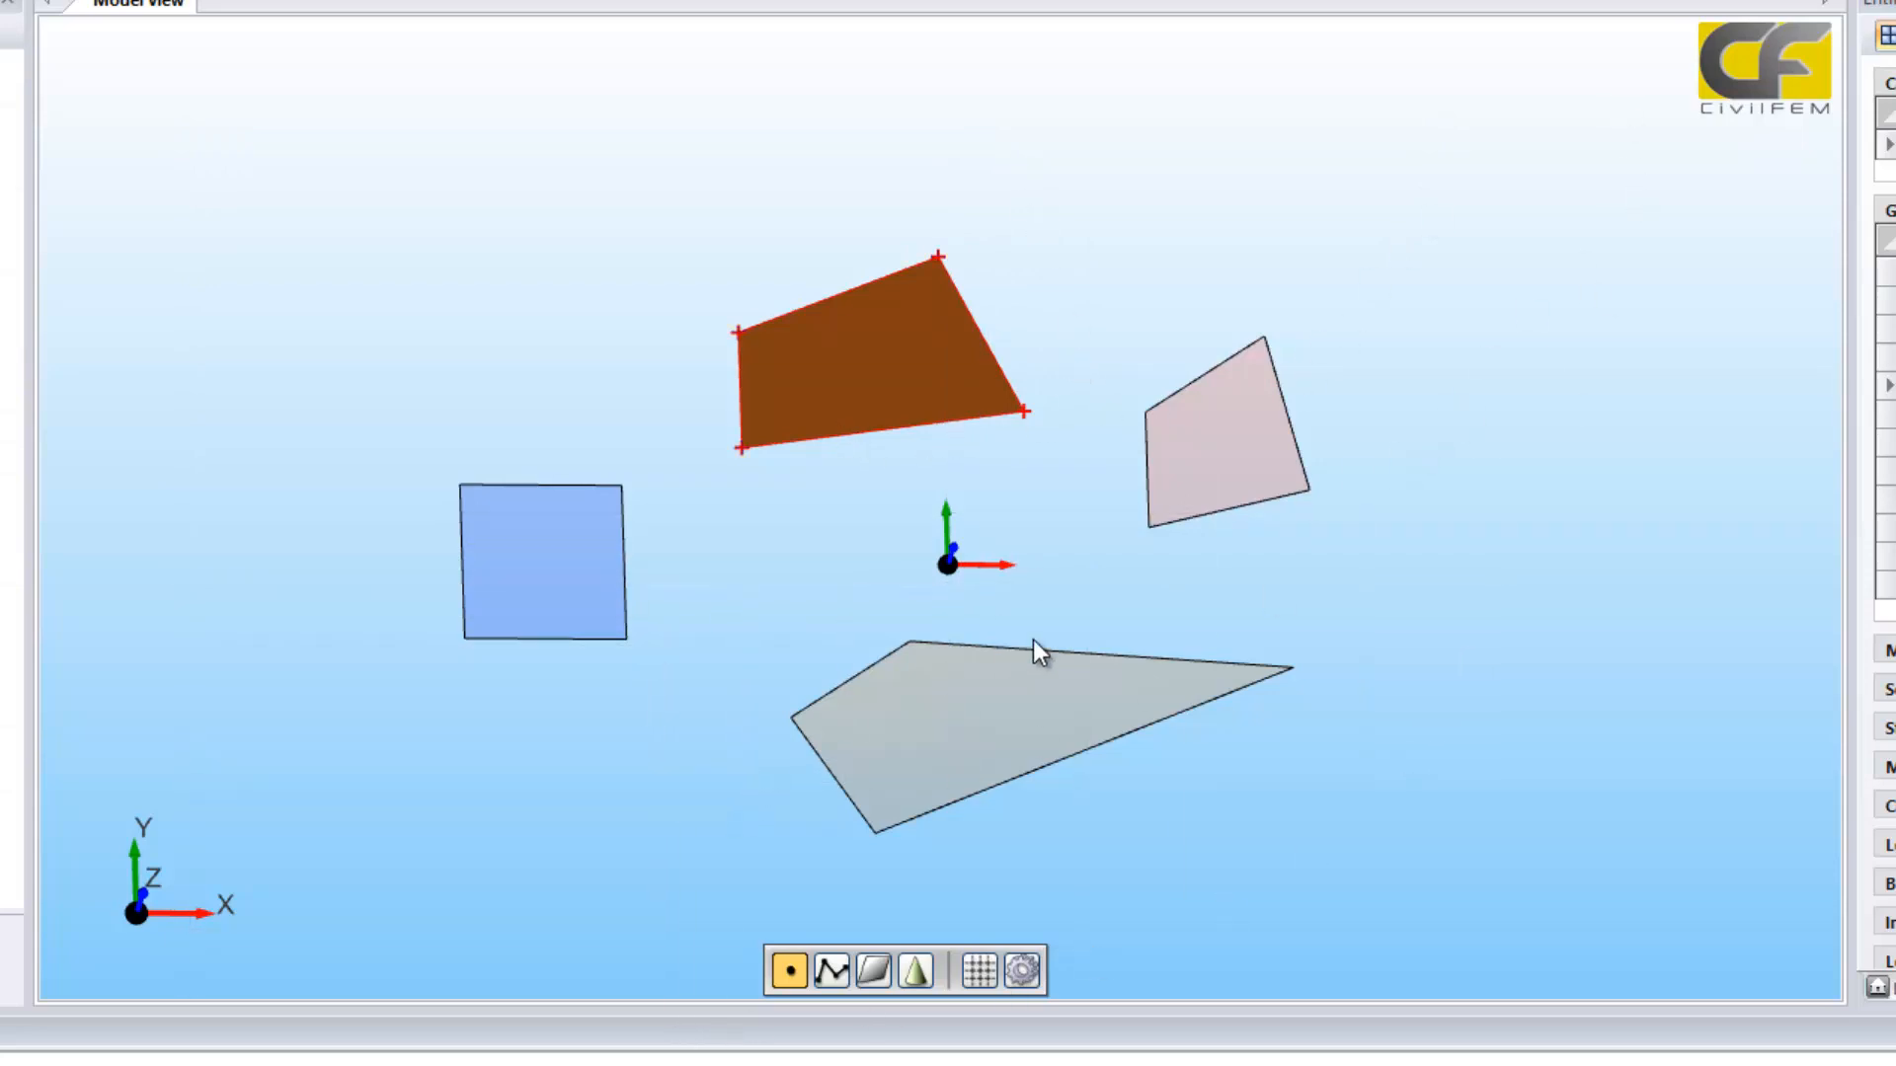
{"action": "left_click_drag", "start_coordinate": [1536, 148], "coordinate": [293, 865]}
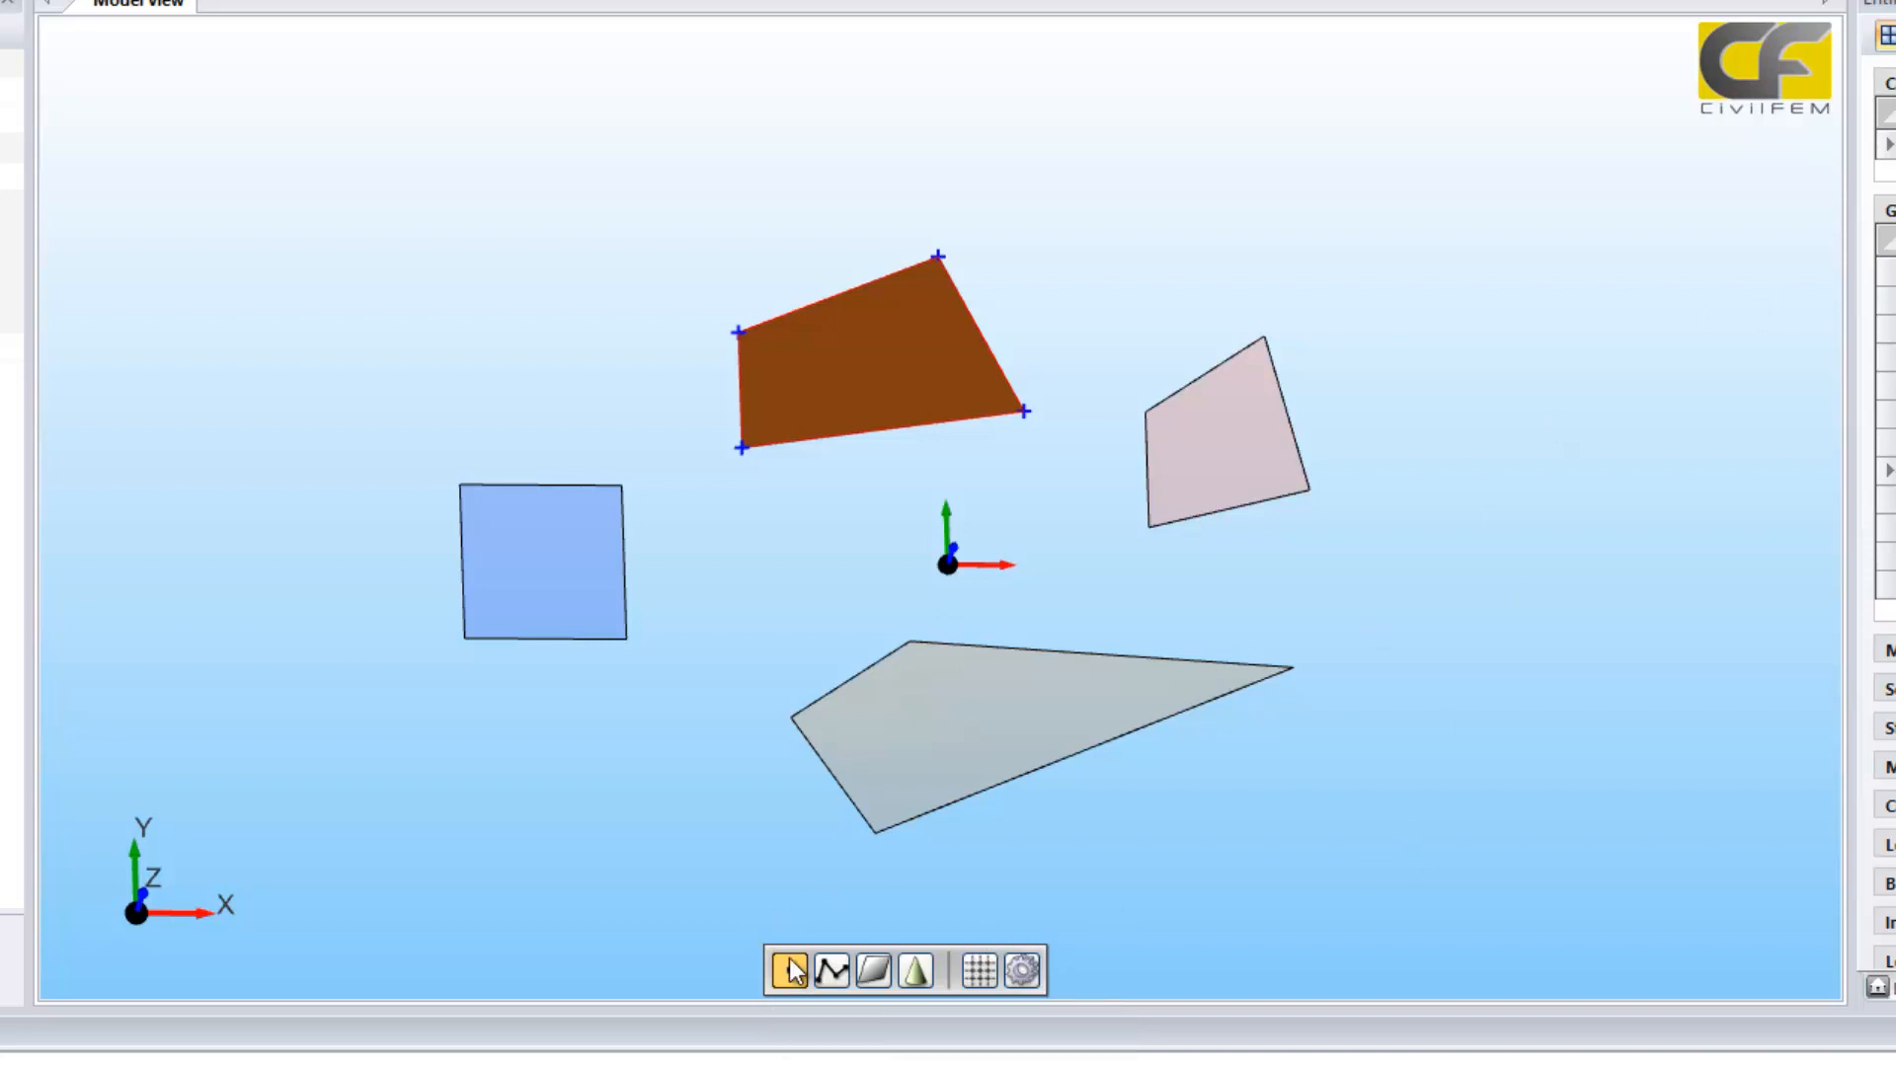
Step: Activate the graphical selection of curves too, box-select quad2's points and edge curves together, and clear the selection
{"action": "left_click", "coordinate": [845, 971]}
{"action": "left_click", "coordinate": [679, 474]}
{"action": "left_click_drag", "start_coordinate": [1543, 148], "coordinate": [602, 714]}
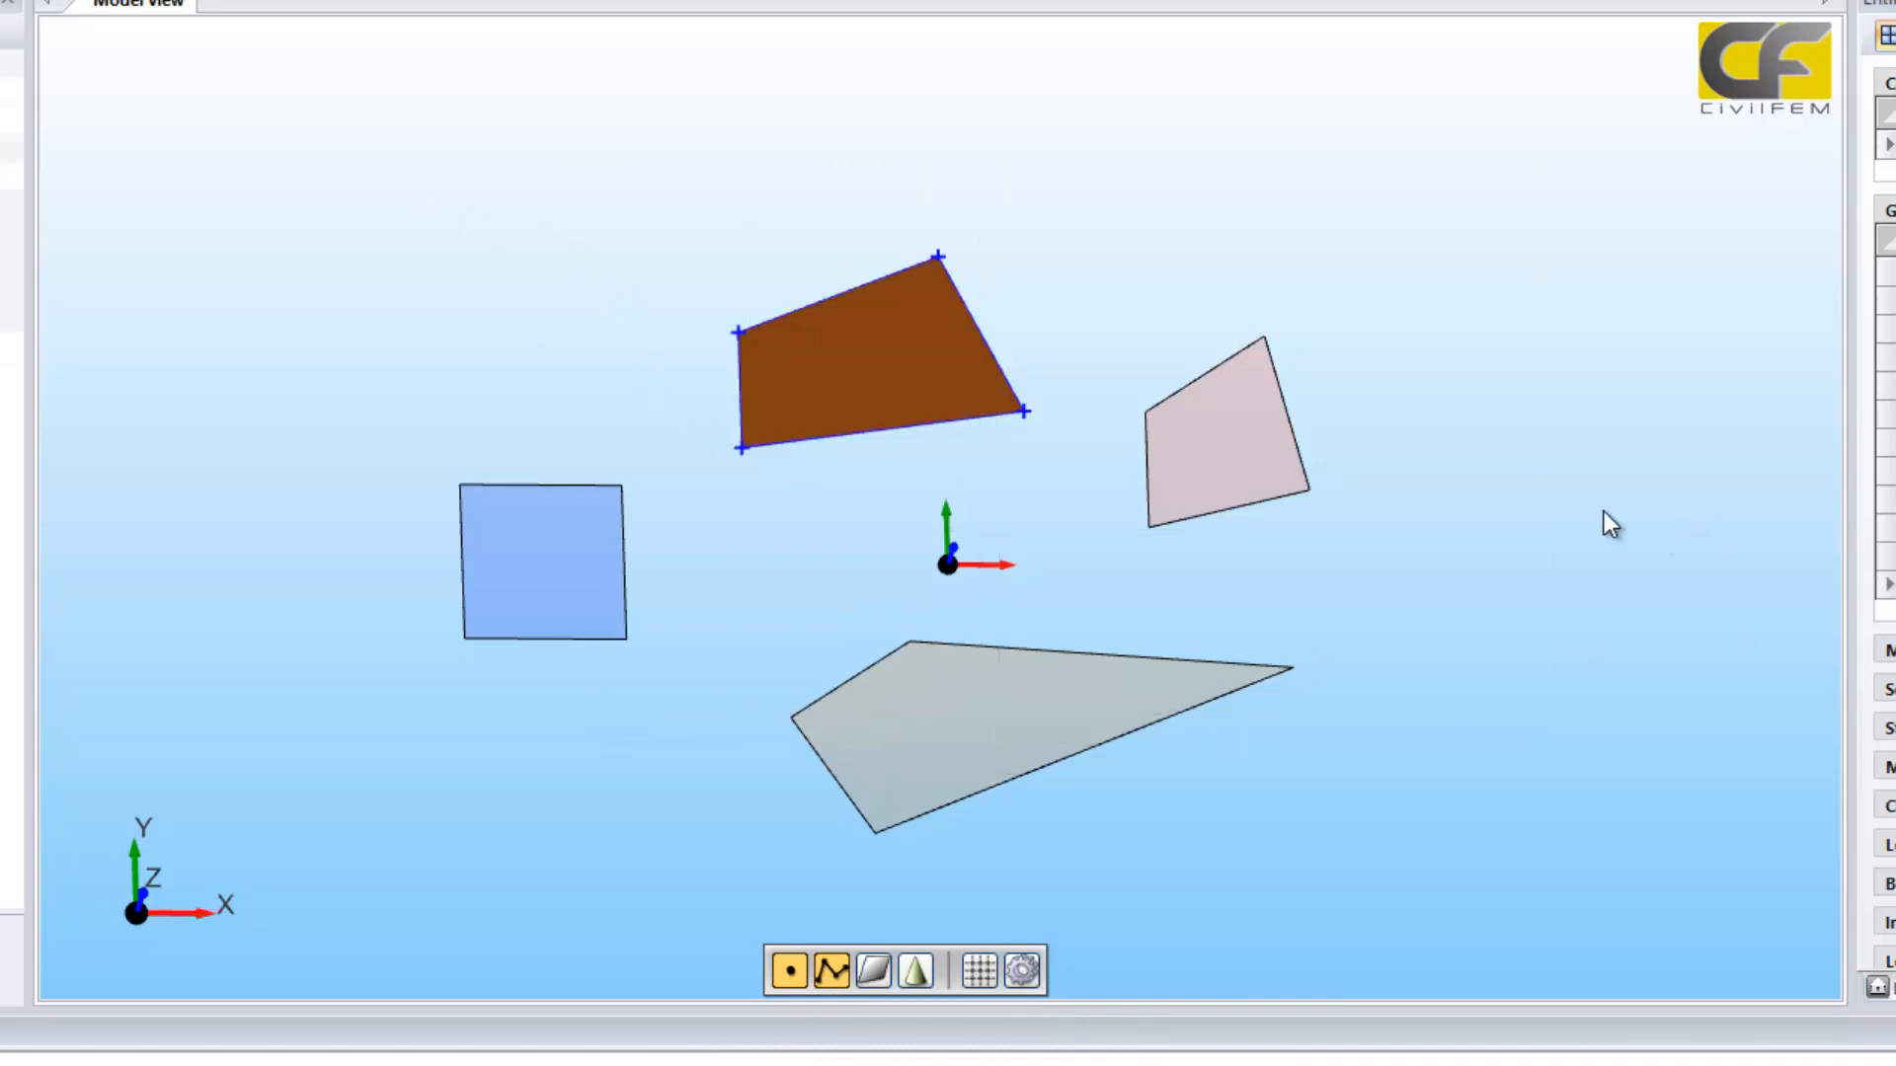
{"action": "left_click_drag", "start_coordinate": [1543, 148], "coordinate": [602, 376]}
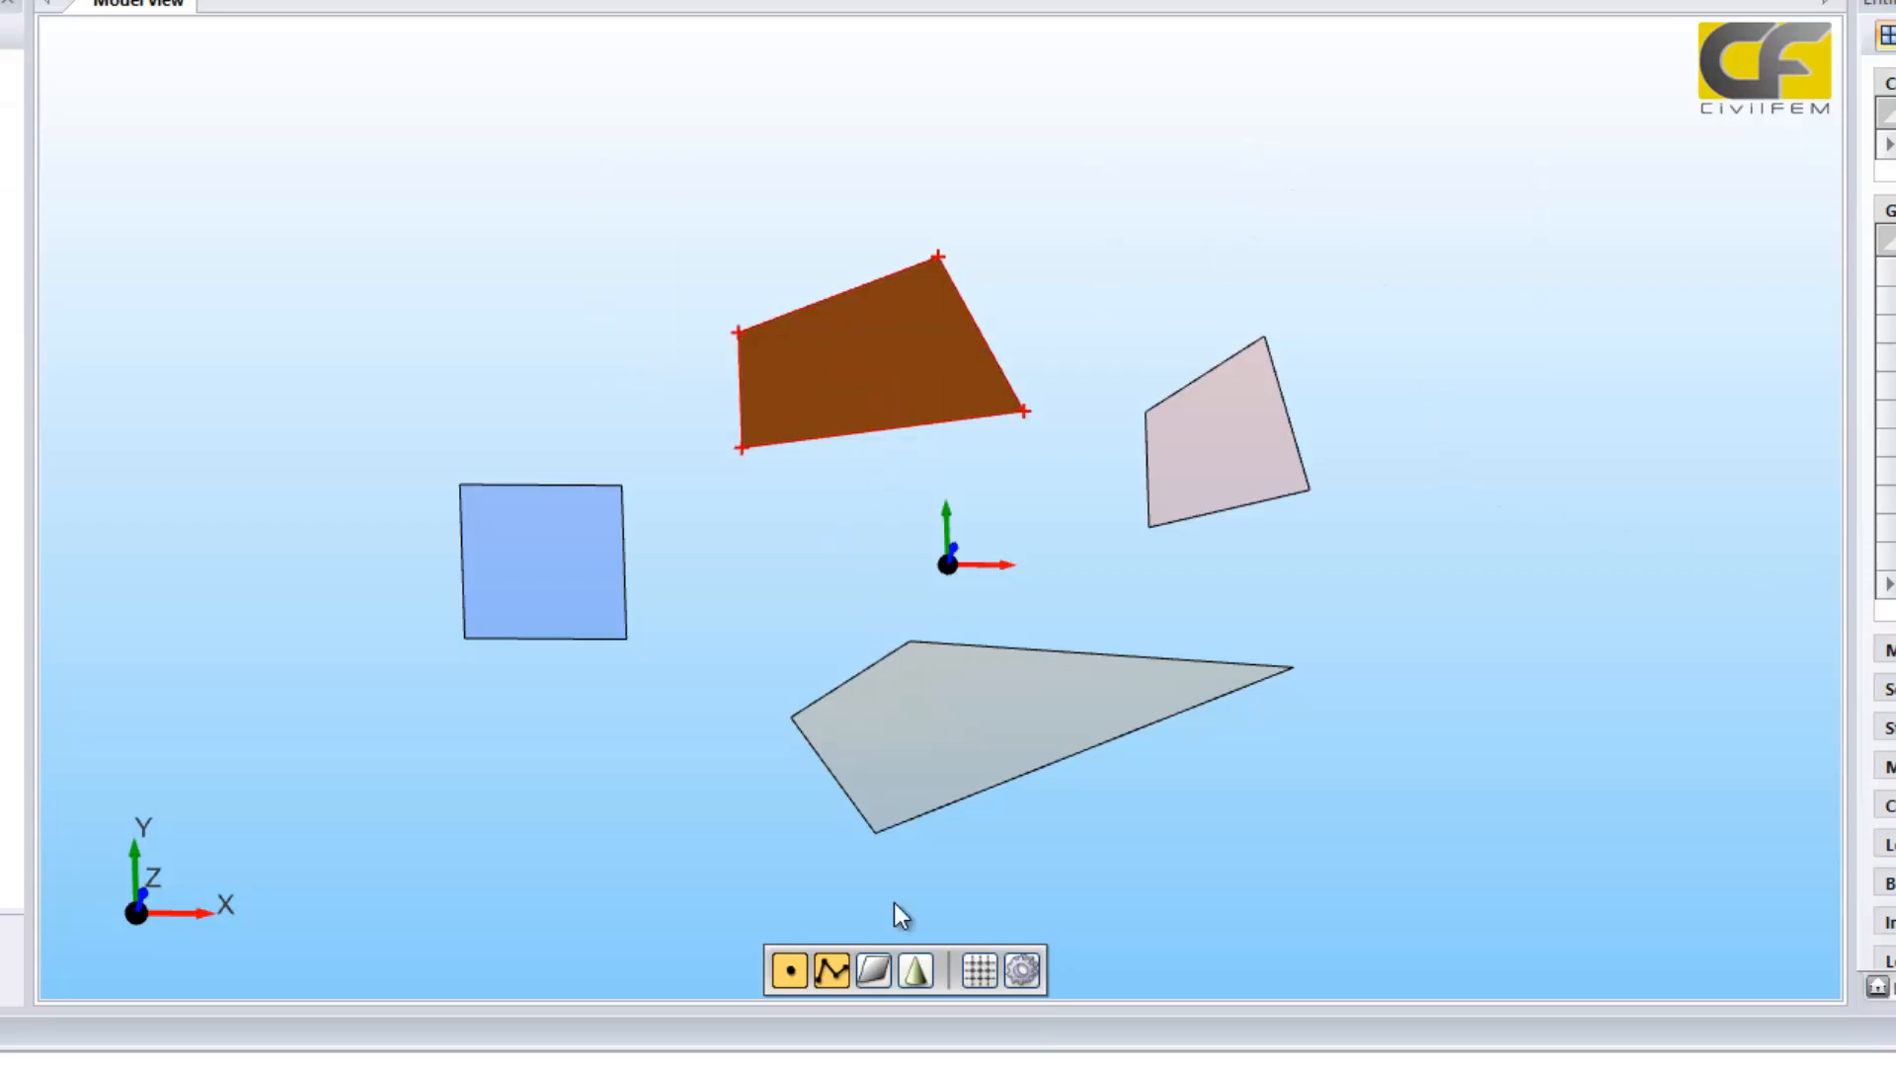
Step: Make quad2 transparent and box-select three of its edge curves with only curves selectable
{"action": "left_click", "coordinate": [896, 368]}
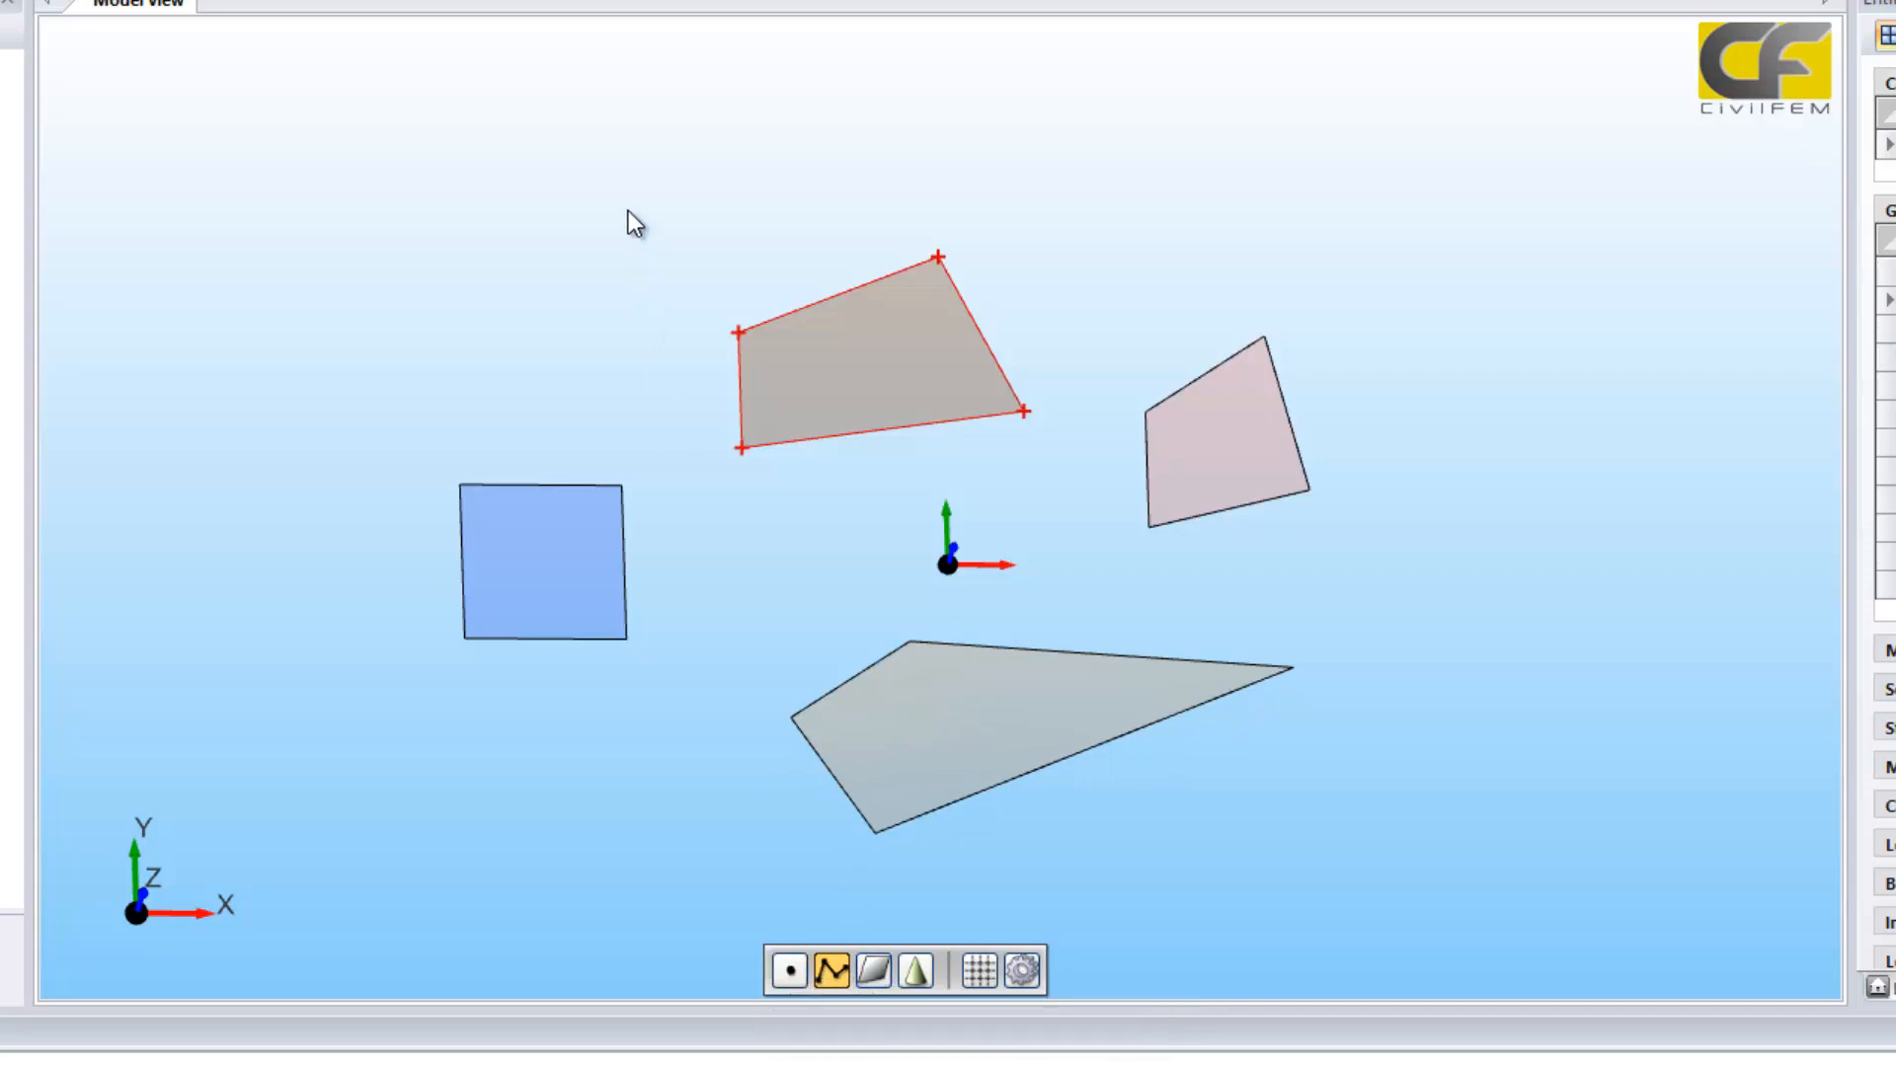
{"action": "left_click_drag", "start_coordinate": [1125, 183], "coordinate": [838, 517]}
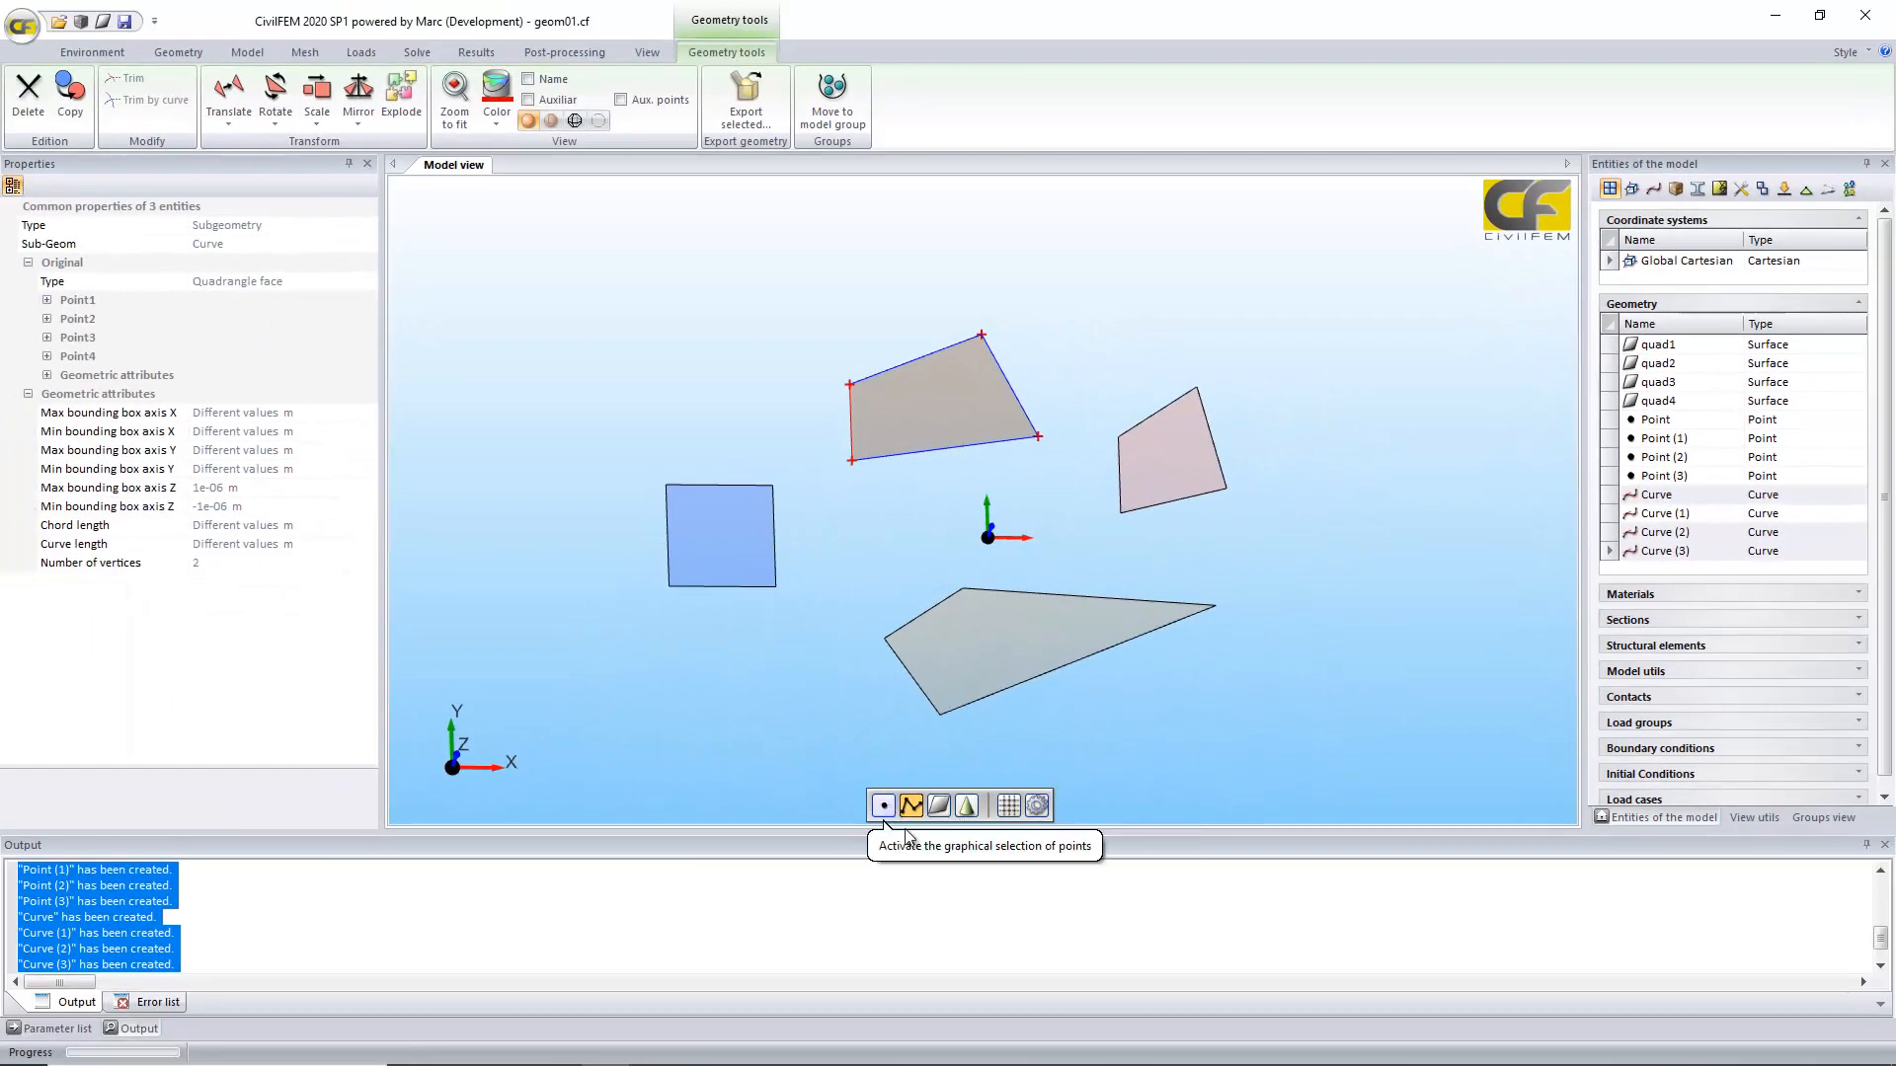
Step: Reactivate the graphical selection of points, surfaces and volumes
{"action": "left_click", "coordinate": [883, 806]}
{"action": "left_click", "coordinate": [939, 806]}
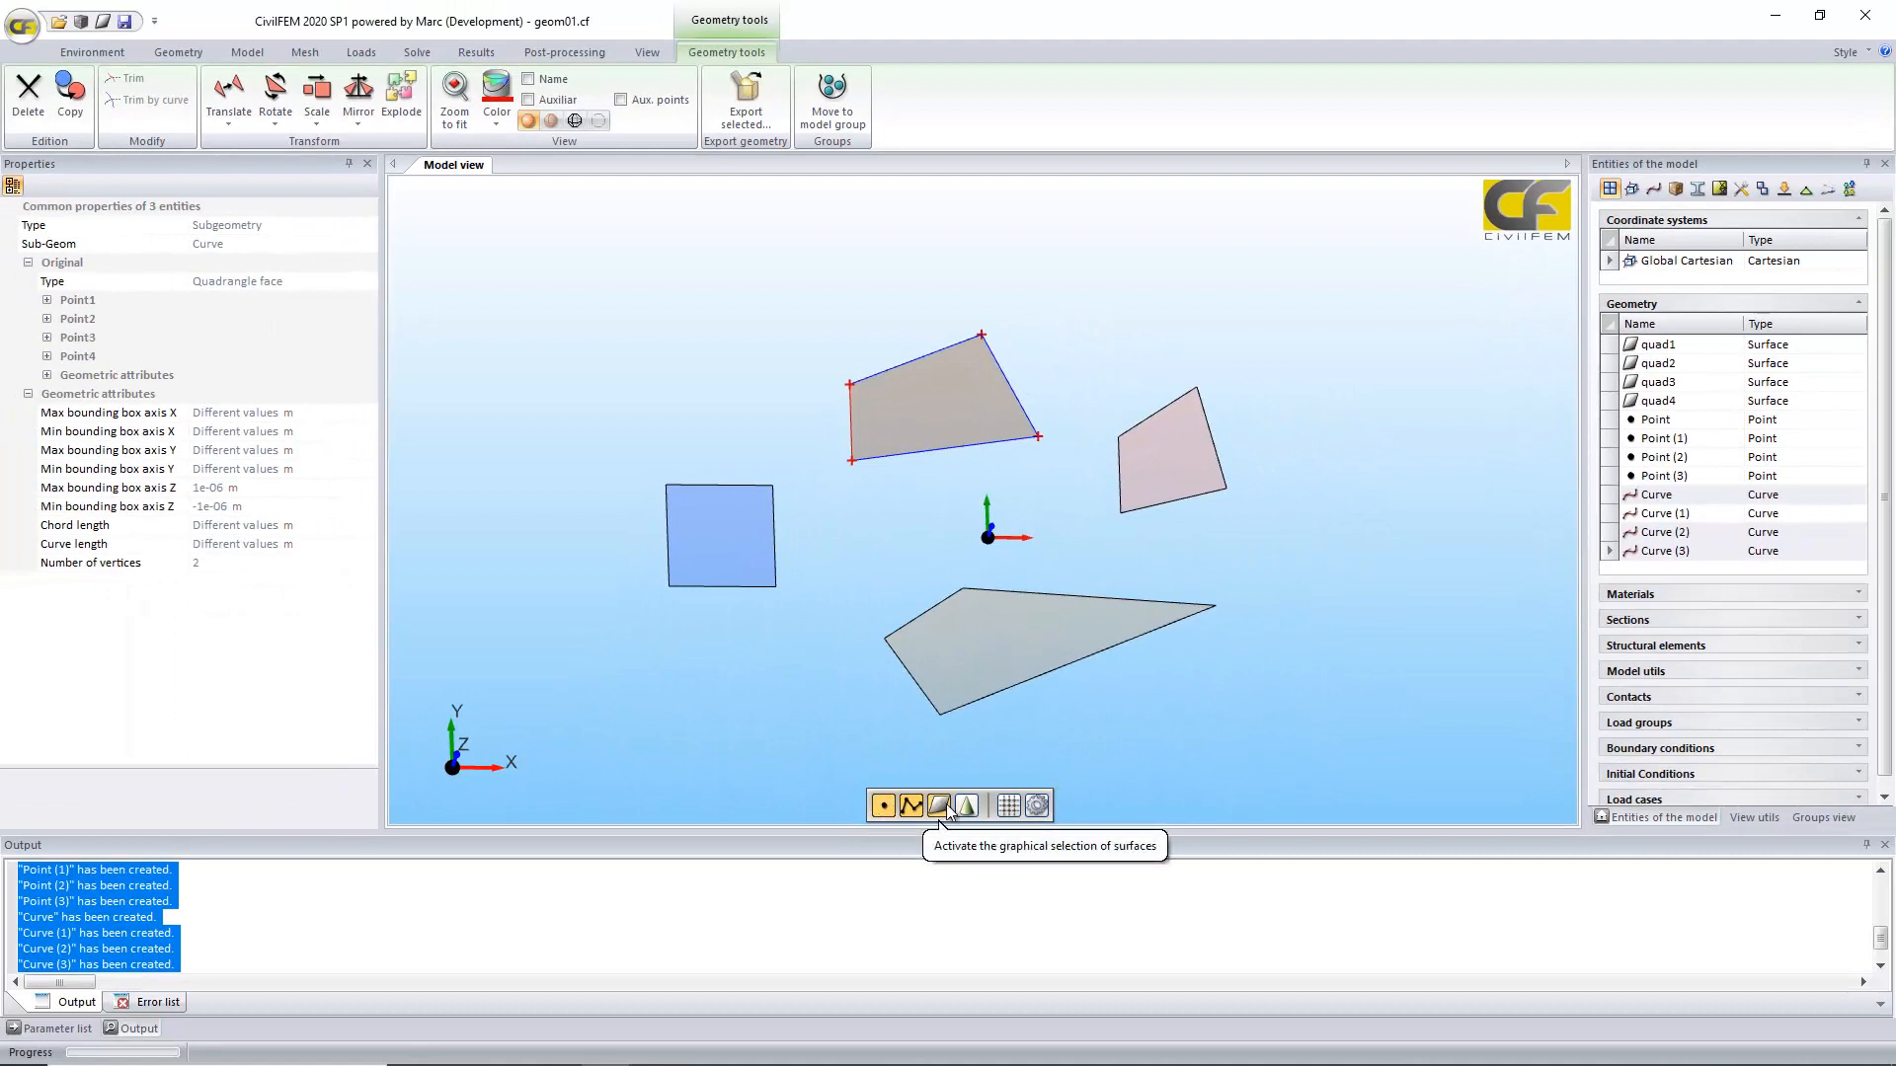
{"action": "left_click", "coordinate": [967, 806]}
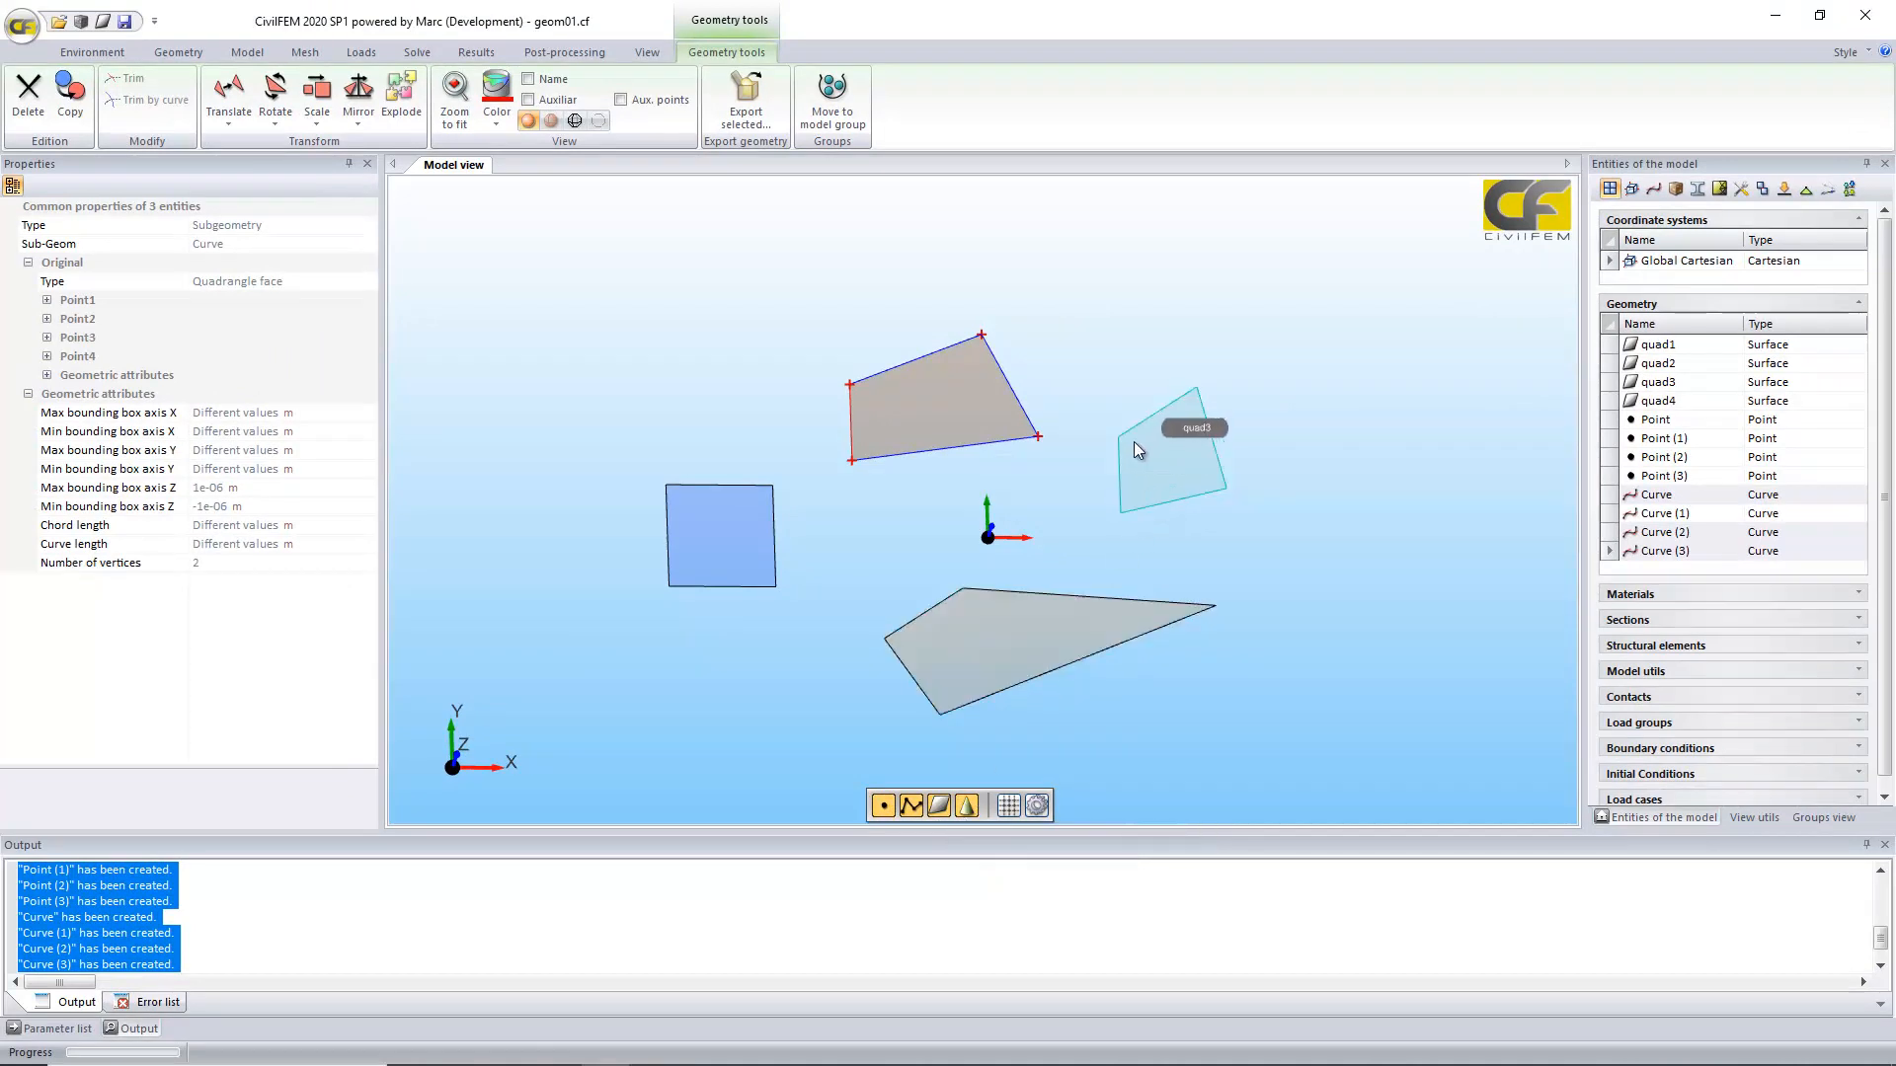
Step: Select quad2 with its points and curves, quad3 and quad4, and delete them, keeping only quad1
{"action": "left_click", "coordinate": [1164, 464]}
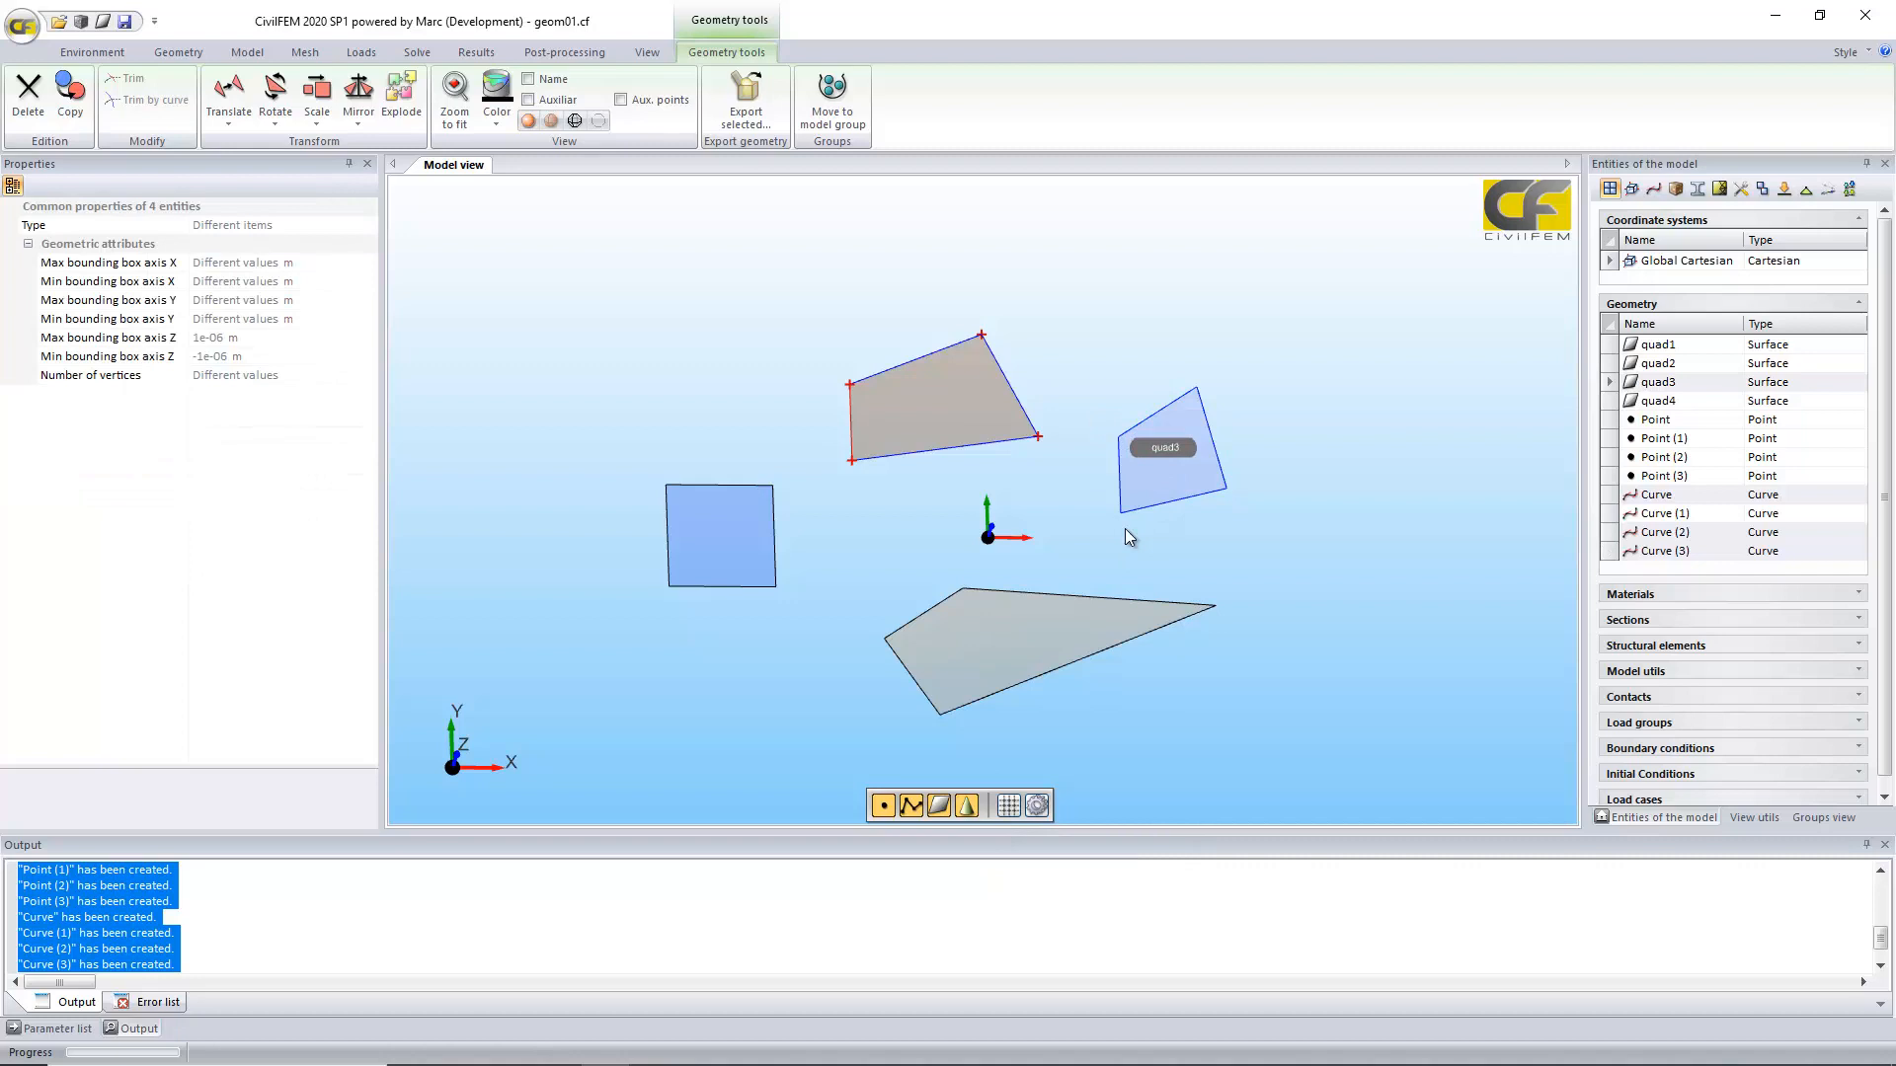
{"action": "left_click", "coordinate": [1015, 642]}
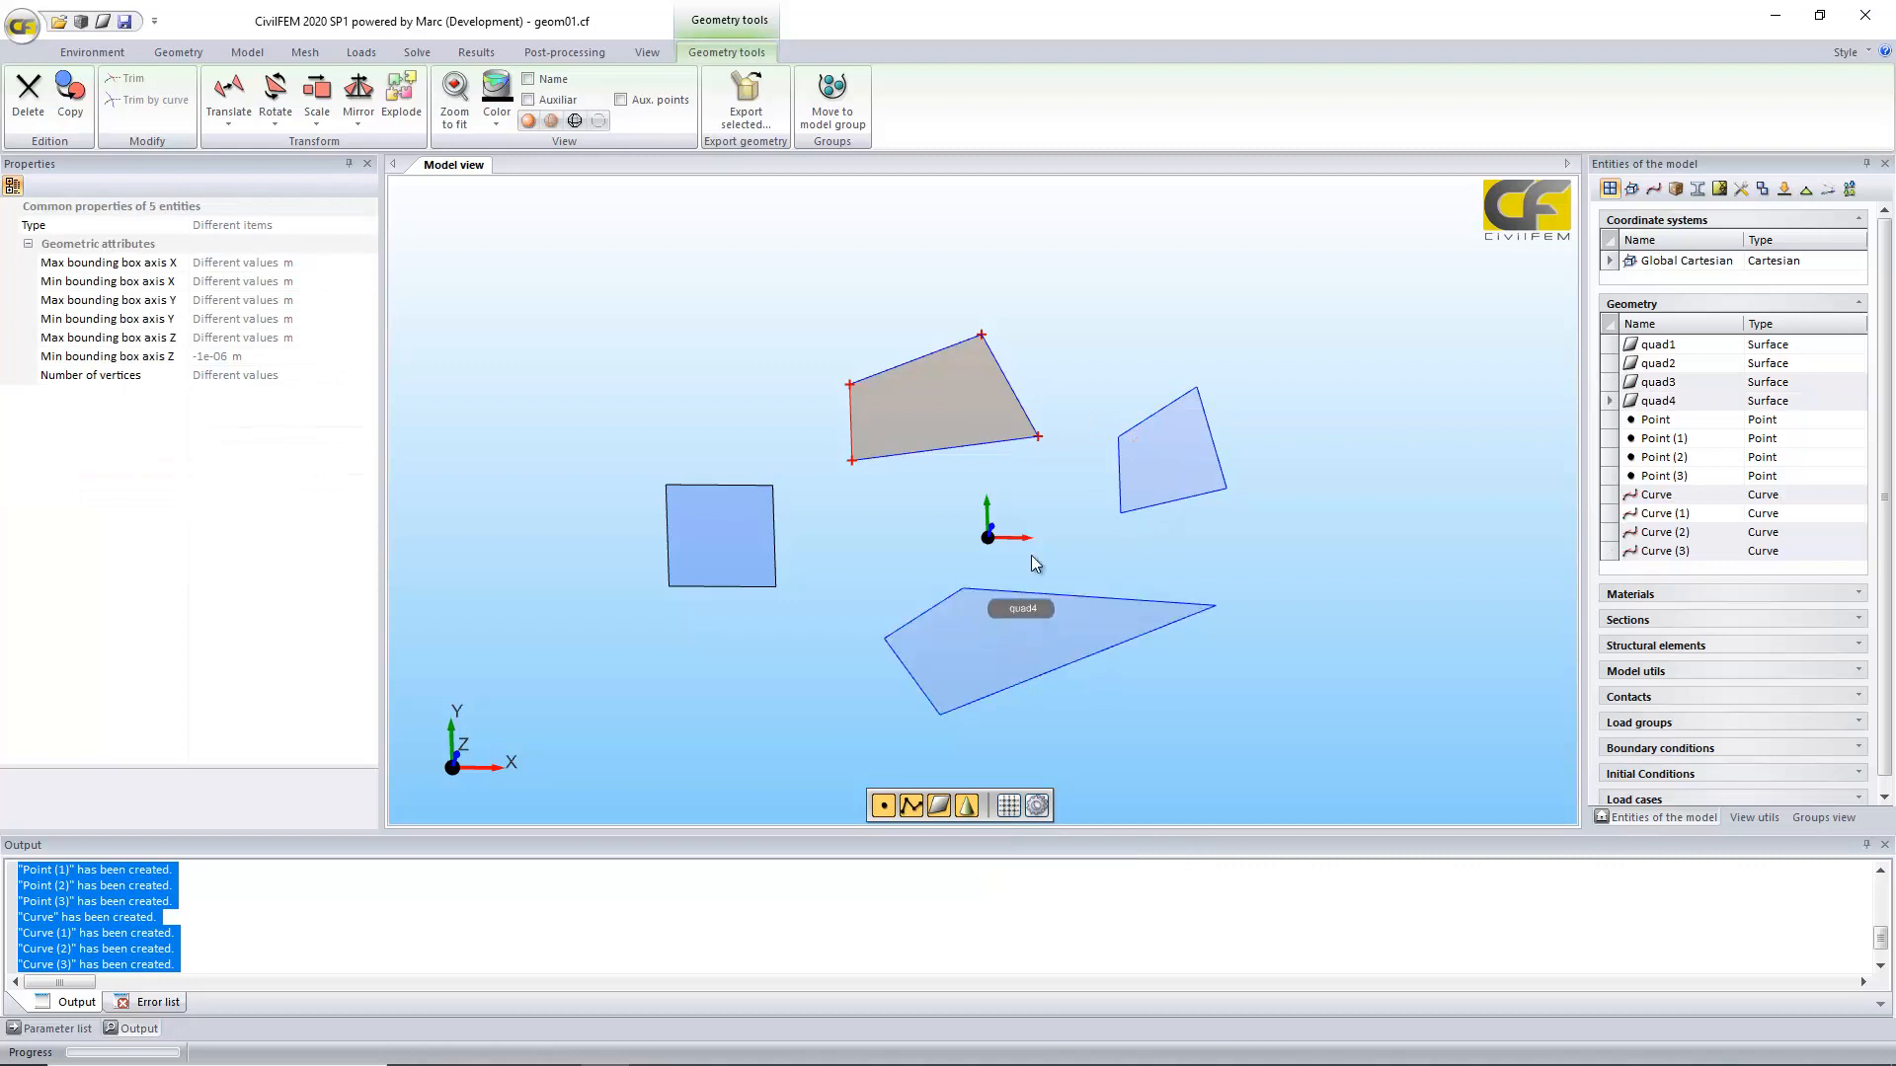
{"action": "left_click", "coordinate": [1198, 316]}
{"action": "left_click_drag", "start_coordinate": [1199, 564], "coordinate": [833, 731]}
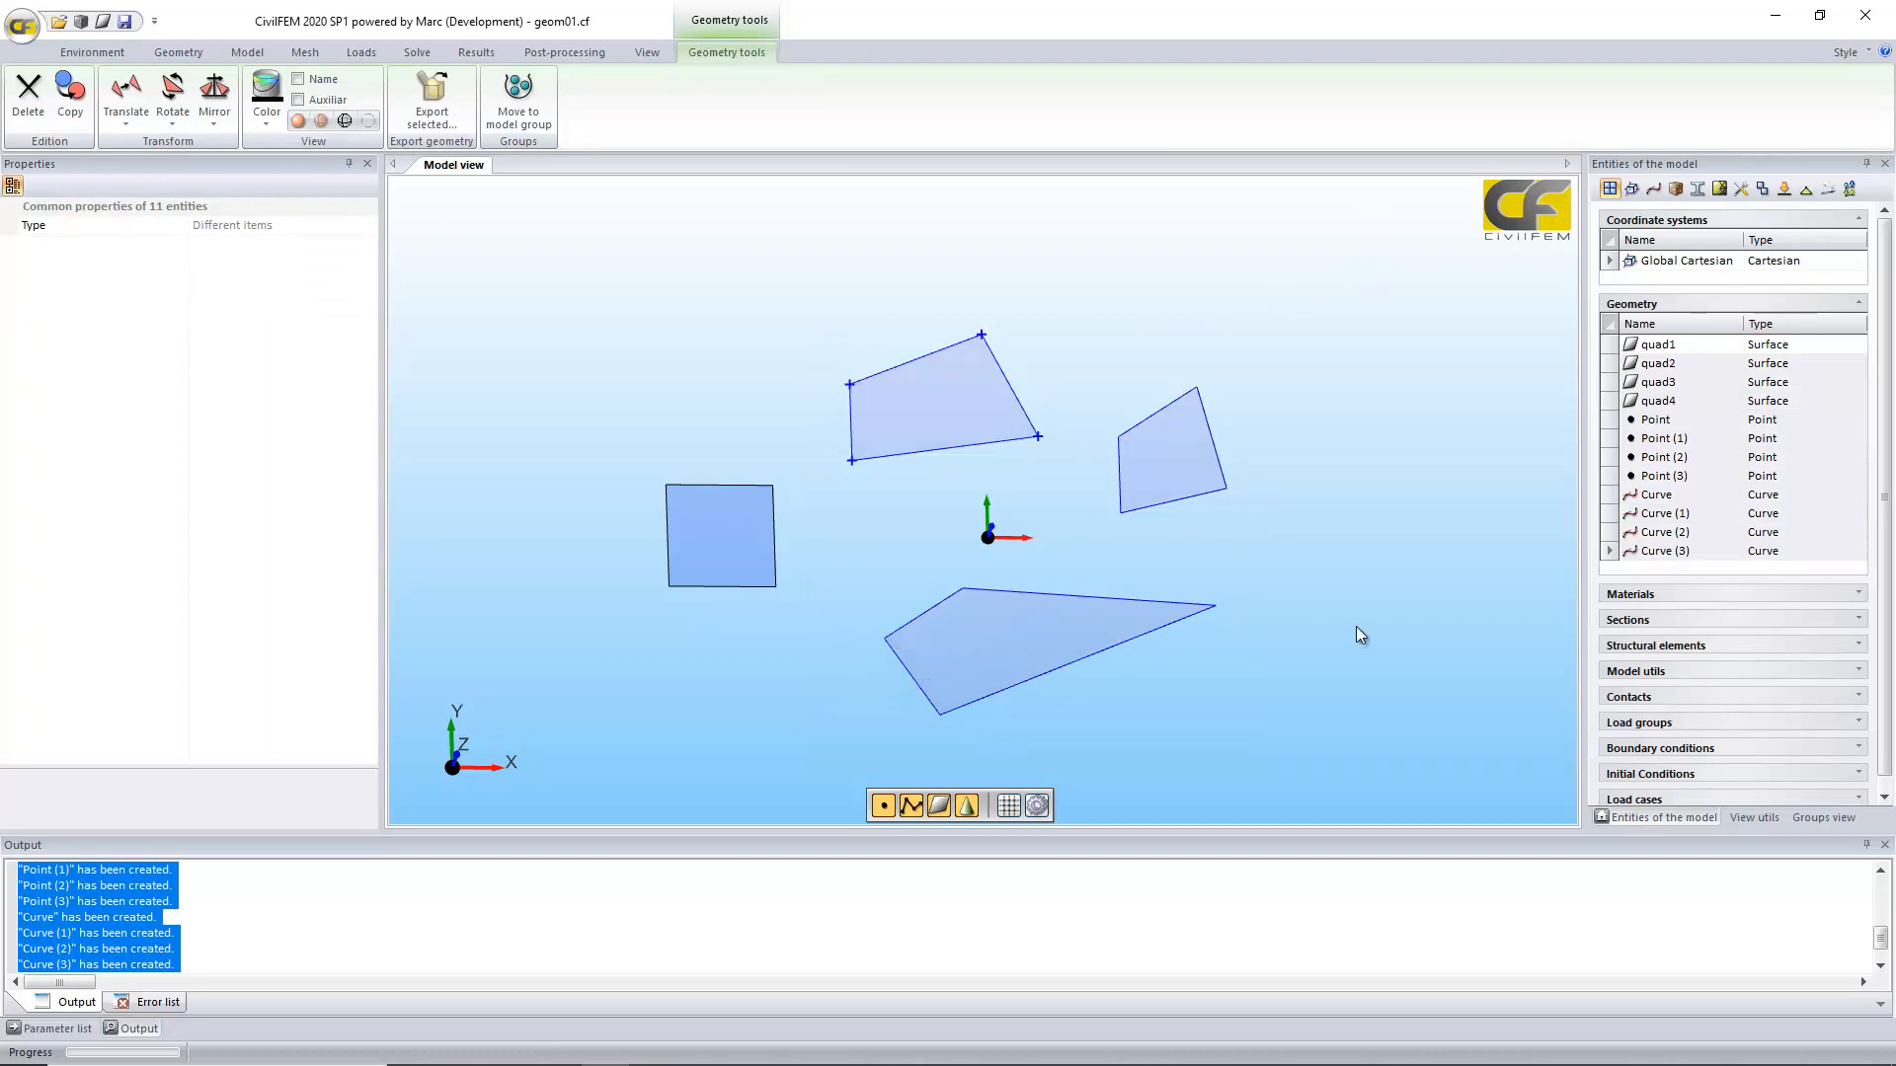
{"action": "key", "text": "Delete"}
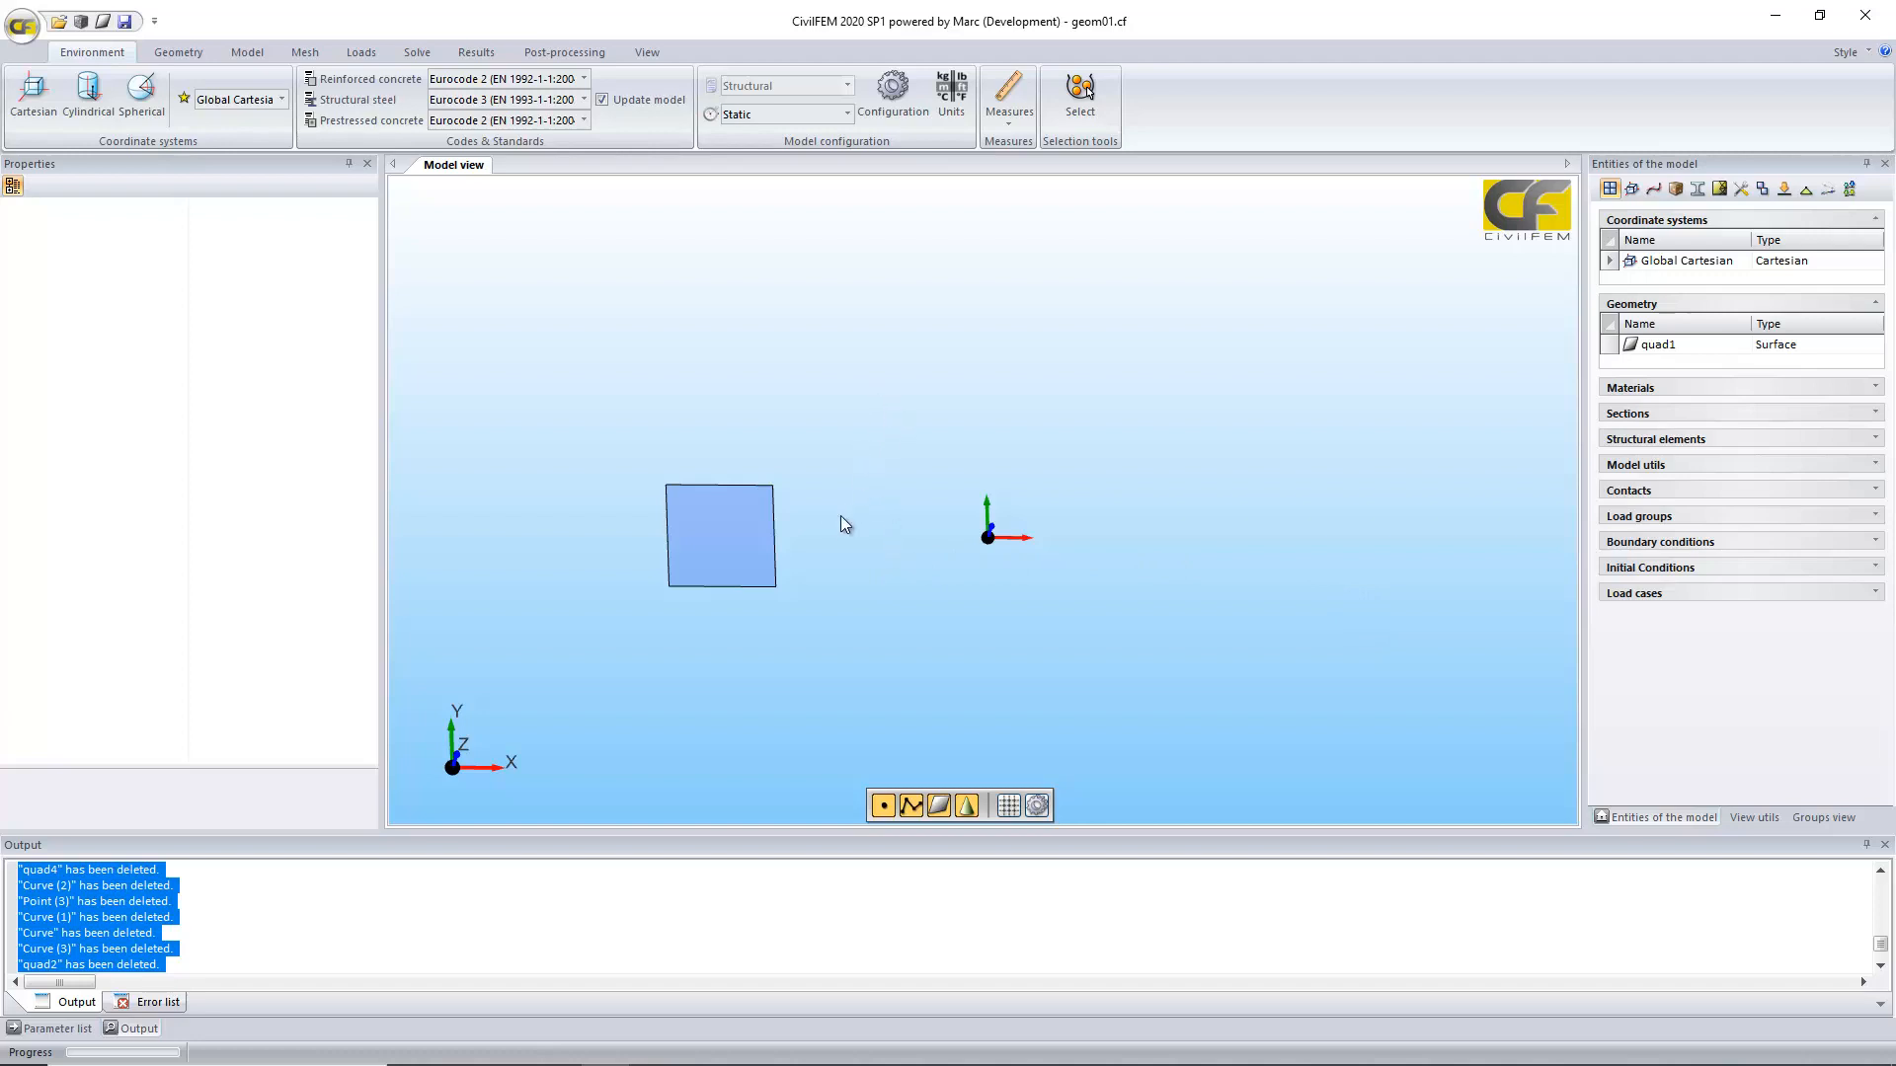
Step: Set the view perpendicular to the XY plane, centred on quad1, and hide the Global Cartesian coordinate system
{"action": "middle_click_drag", "start_coordinate": [853, 506], "coordinate": [1100, 411]}
{"action": "scroll", "coordinate": [1015, 515], "scroll_direction": "up", "scroll_amount": 4}
{"action": "scroll", "coordinate": [1103, 421], "scroll_direction": "up", "scroll_amount": 2}
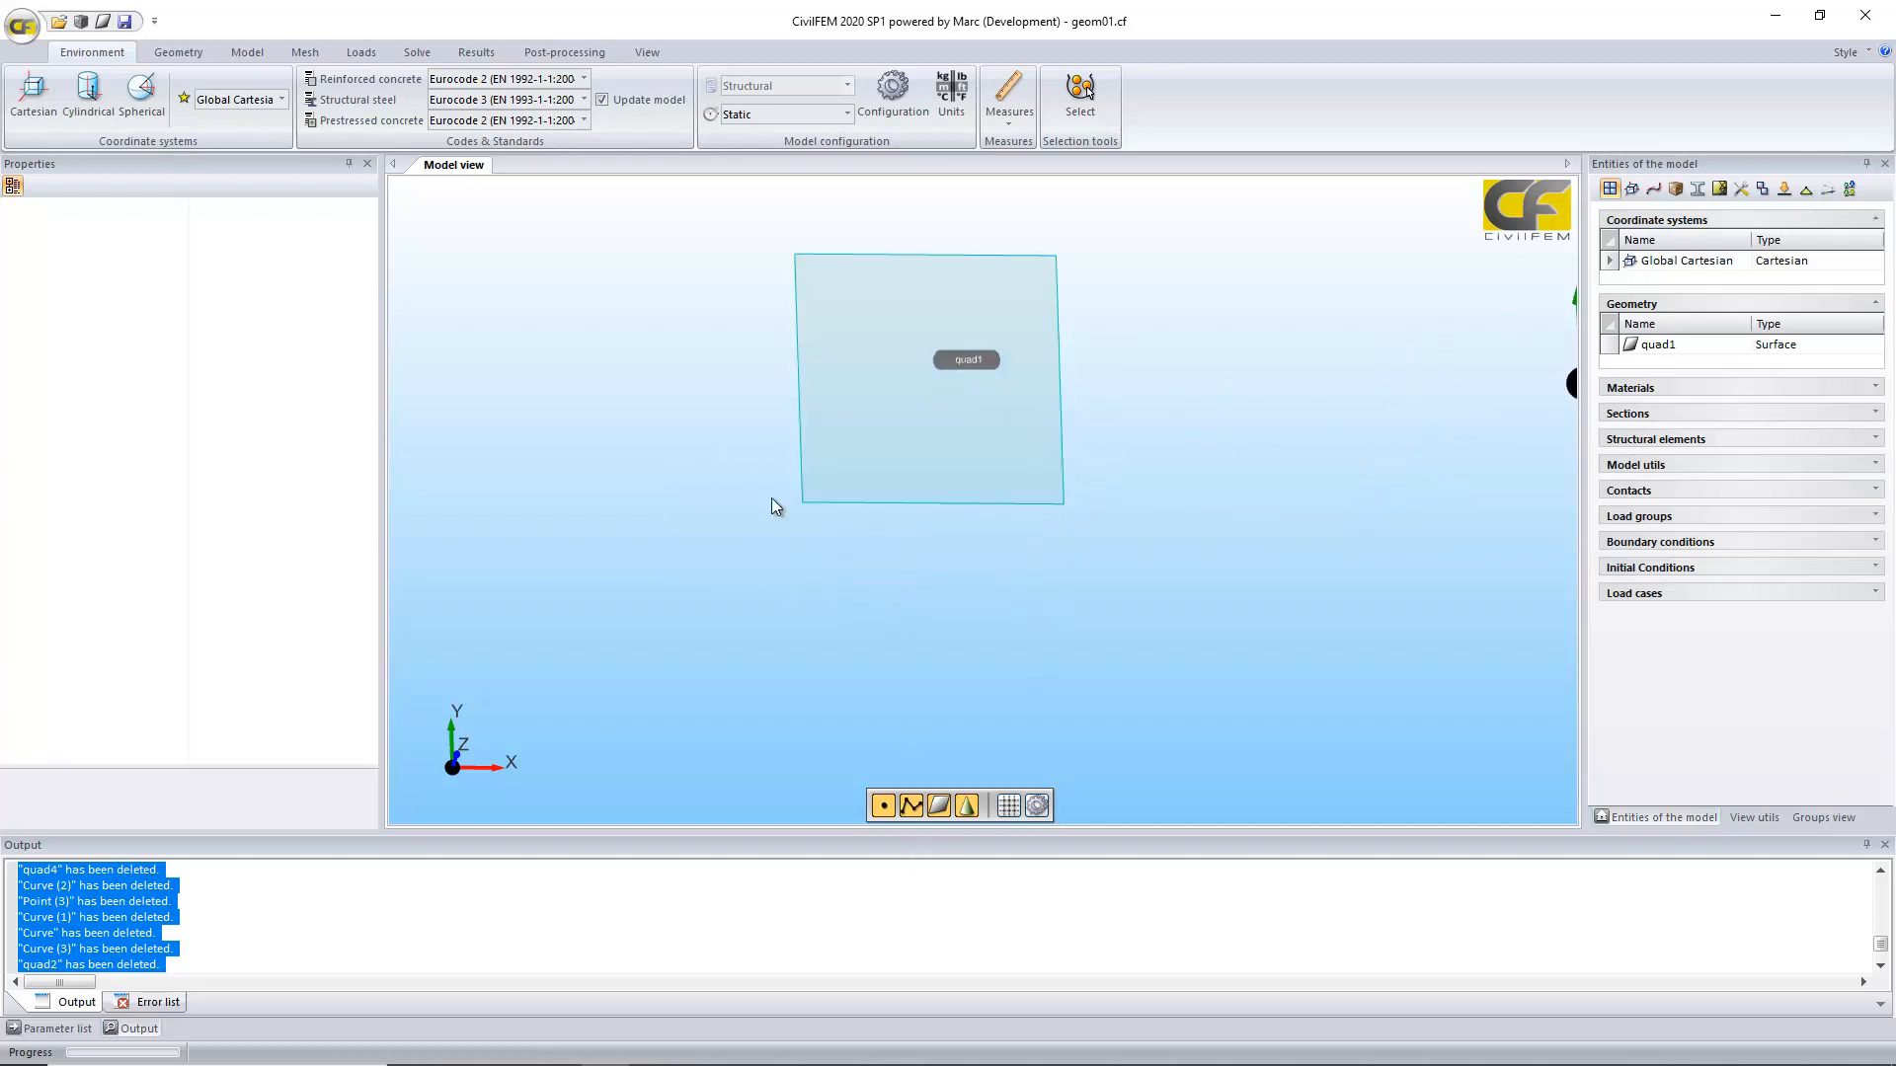
{"action": "left_click", "coordinate": [454, 766]}
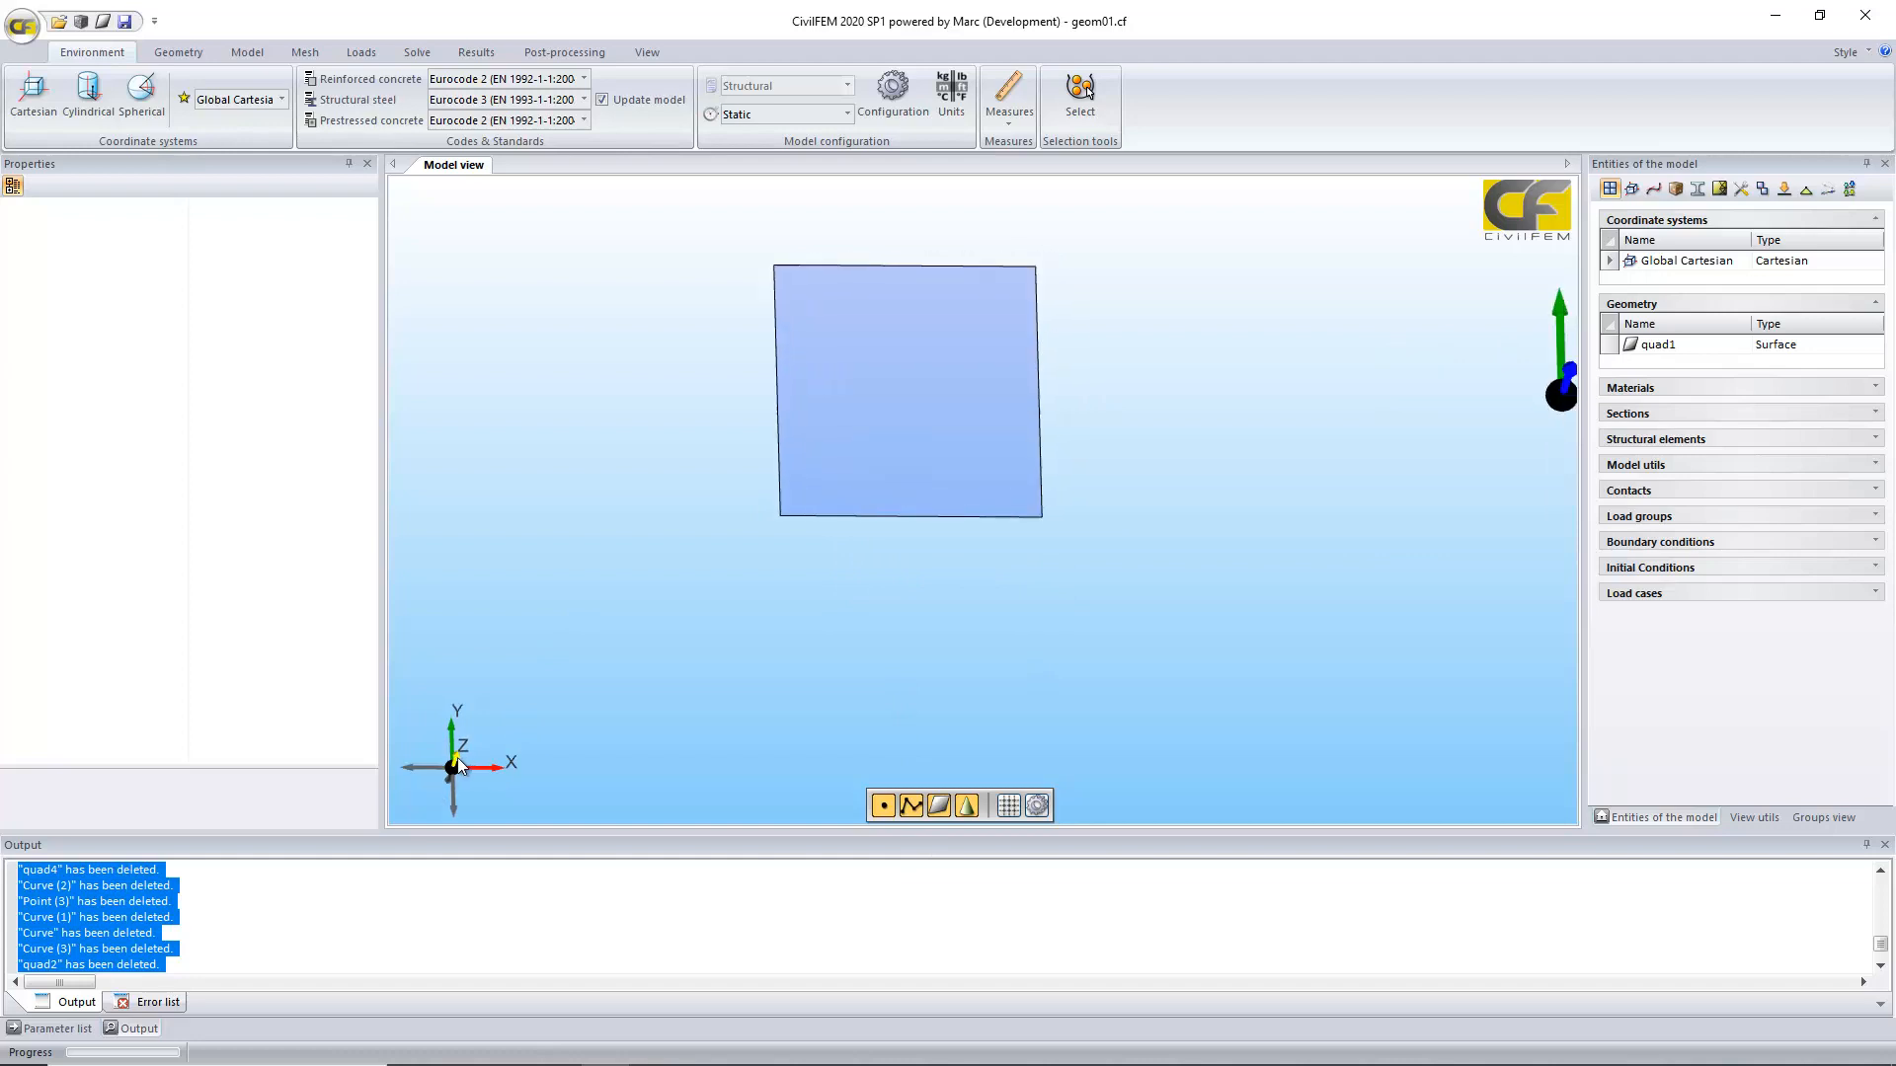
{"action": "left_click", "coordinate": [1641, 261]}
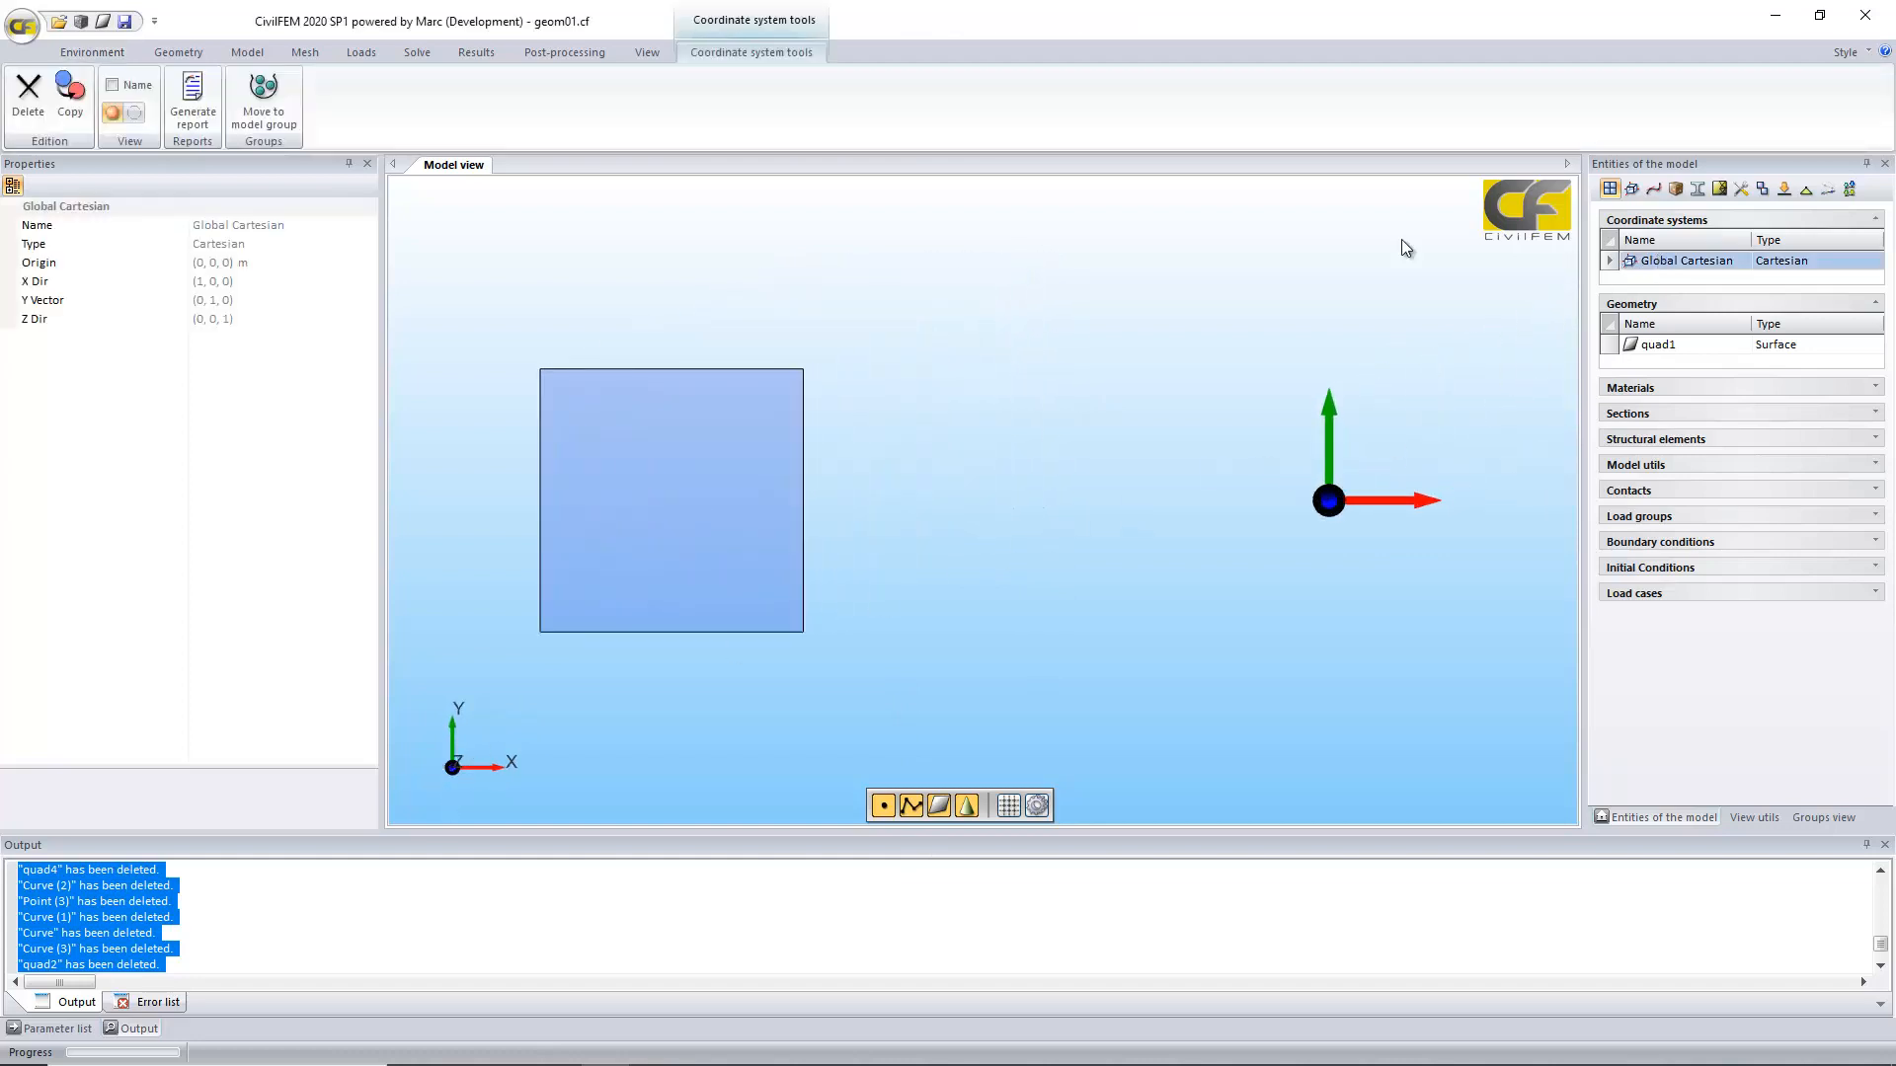
{"action": "left_click", "coordinate": [135, 112]}
{"action": "scroll", "coordinate": [962, 390], "scroll_direction": "down", "scroll_amount": 2}
{"action": "middle_click_drag", "start_coordinate": [946, 425], "coordinate": [1119, 376]}
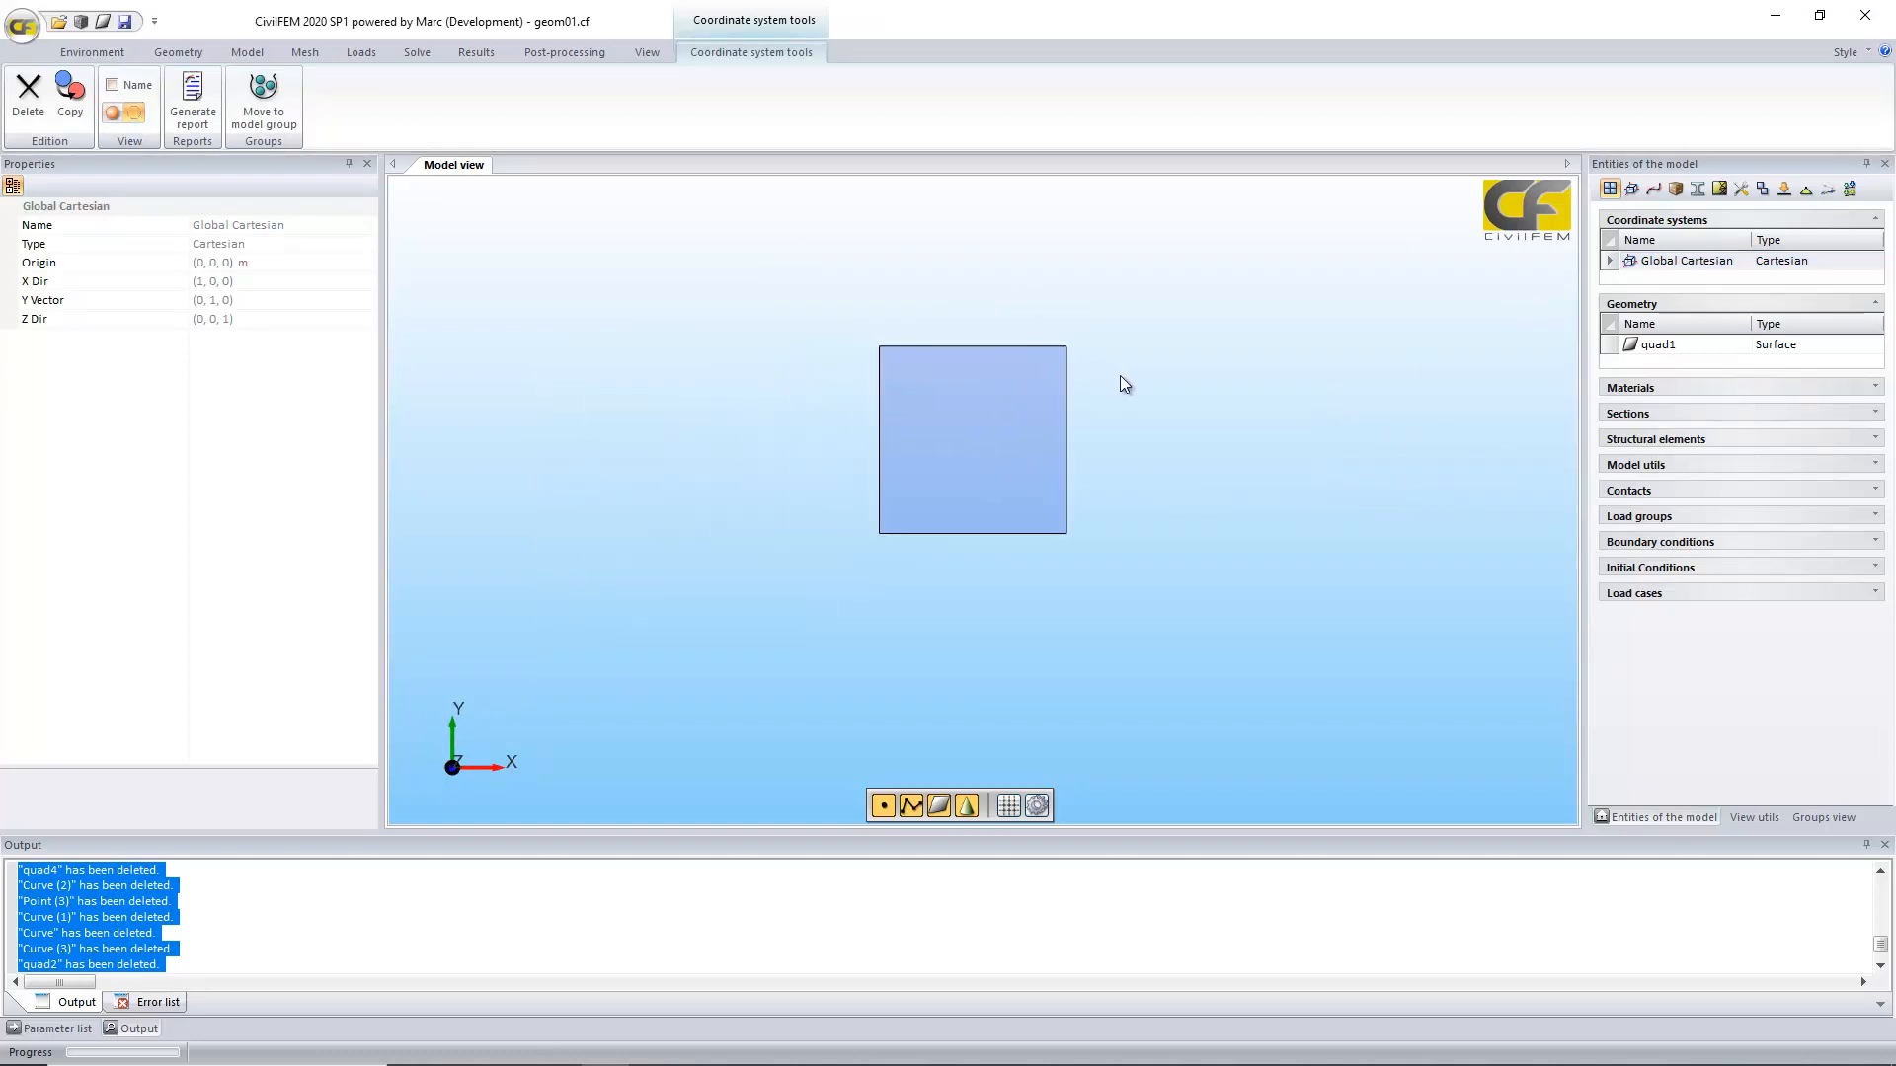
Step: Select quad1 and add a parameter named TD to the parameter list
{"action": "left_click", "coordinate": [974, 394]}
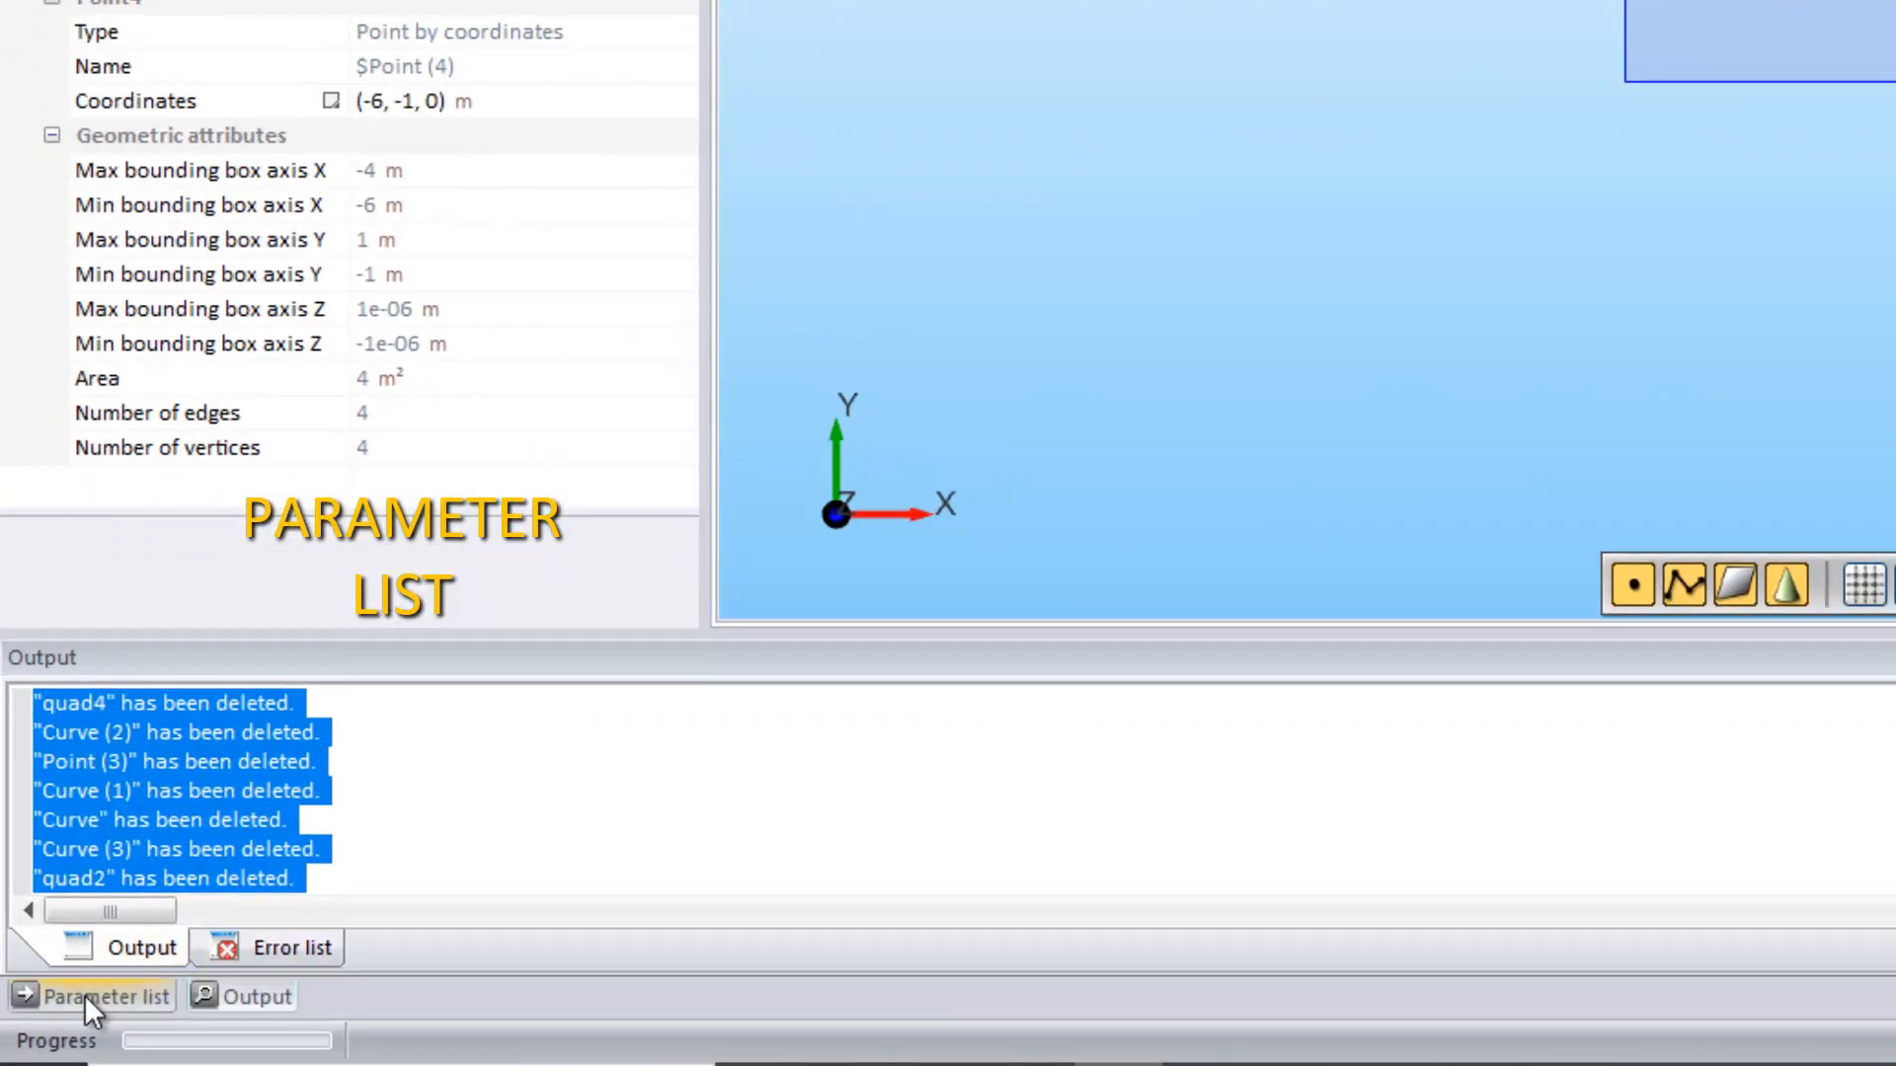
{"action": "left_click", "coordinate": [85, 993]}
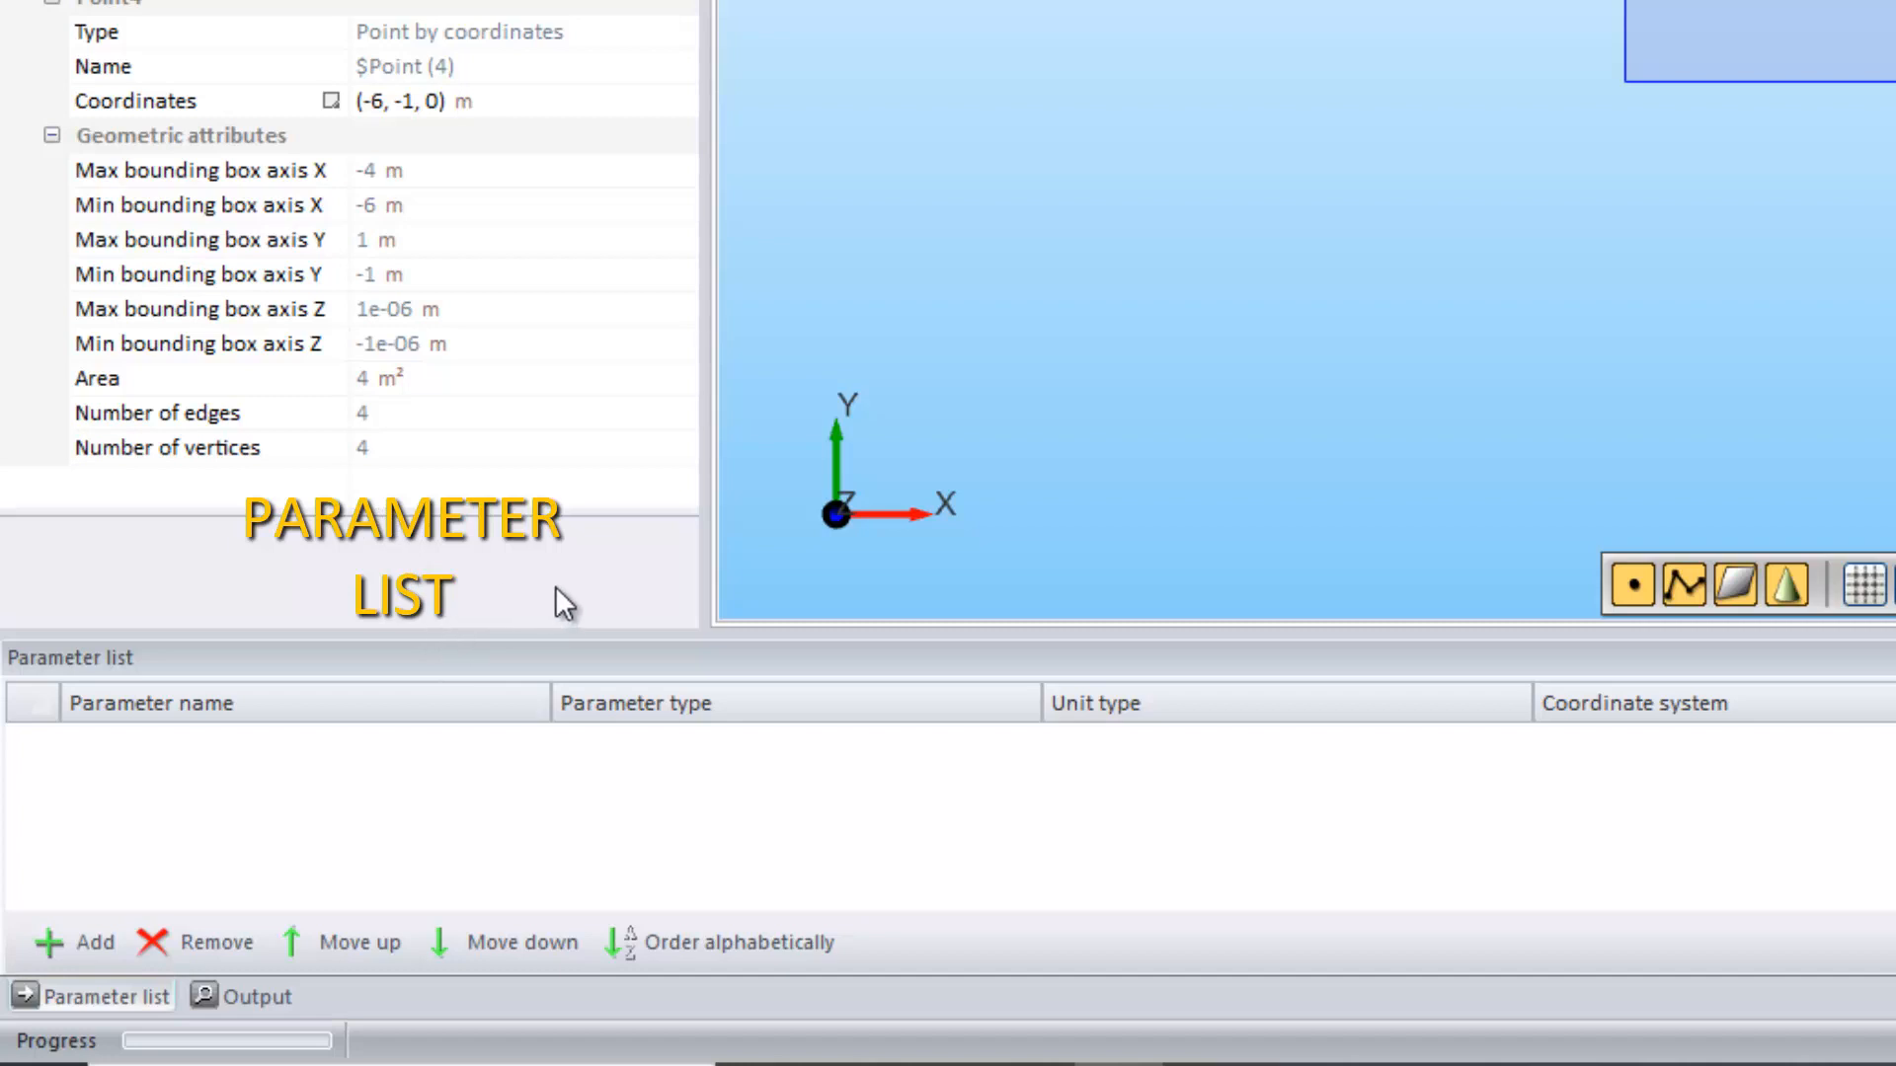
{"action": "left_click", "coordinate": [80, 950]}
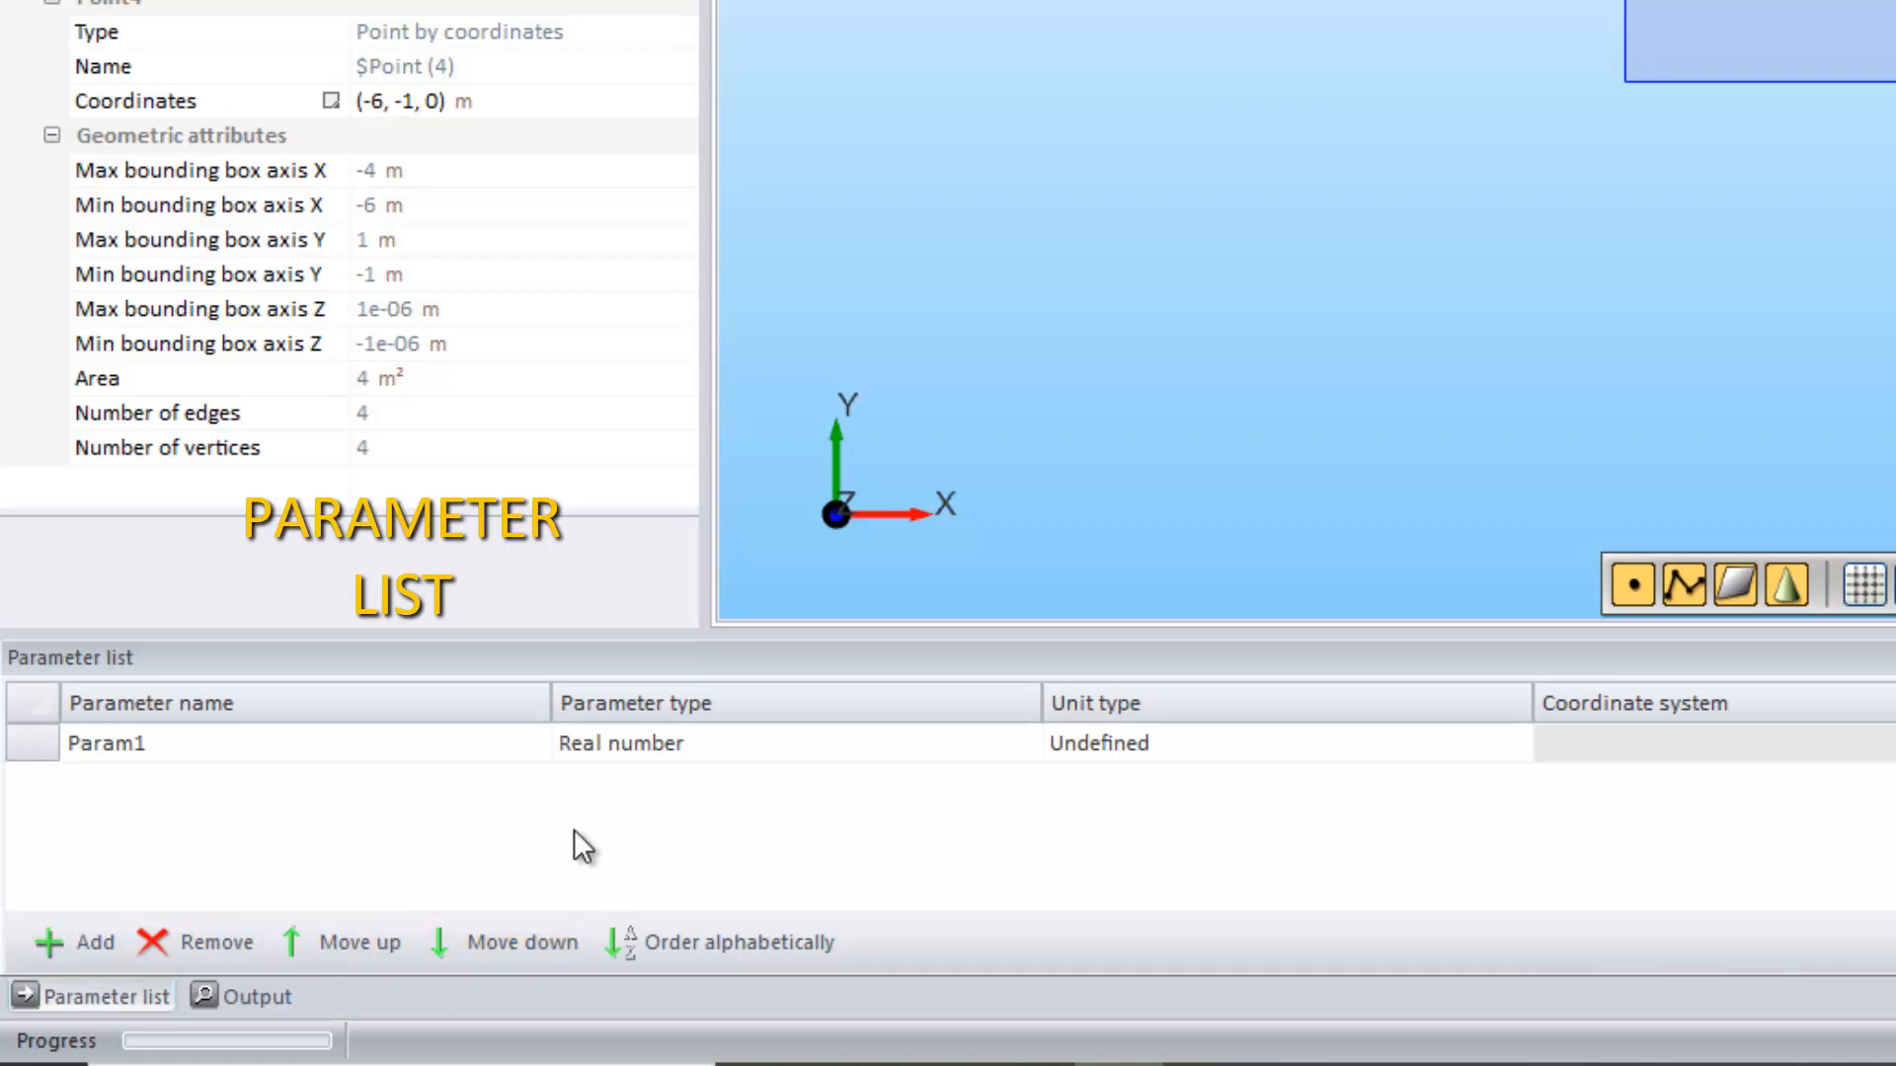
{"action": "double_click", "coordinate": [215, 753]}
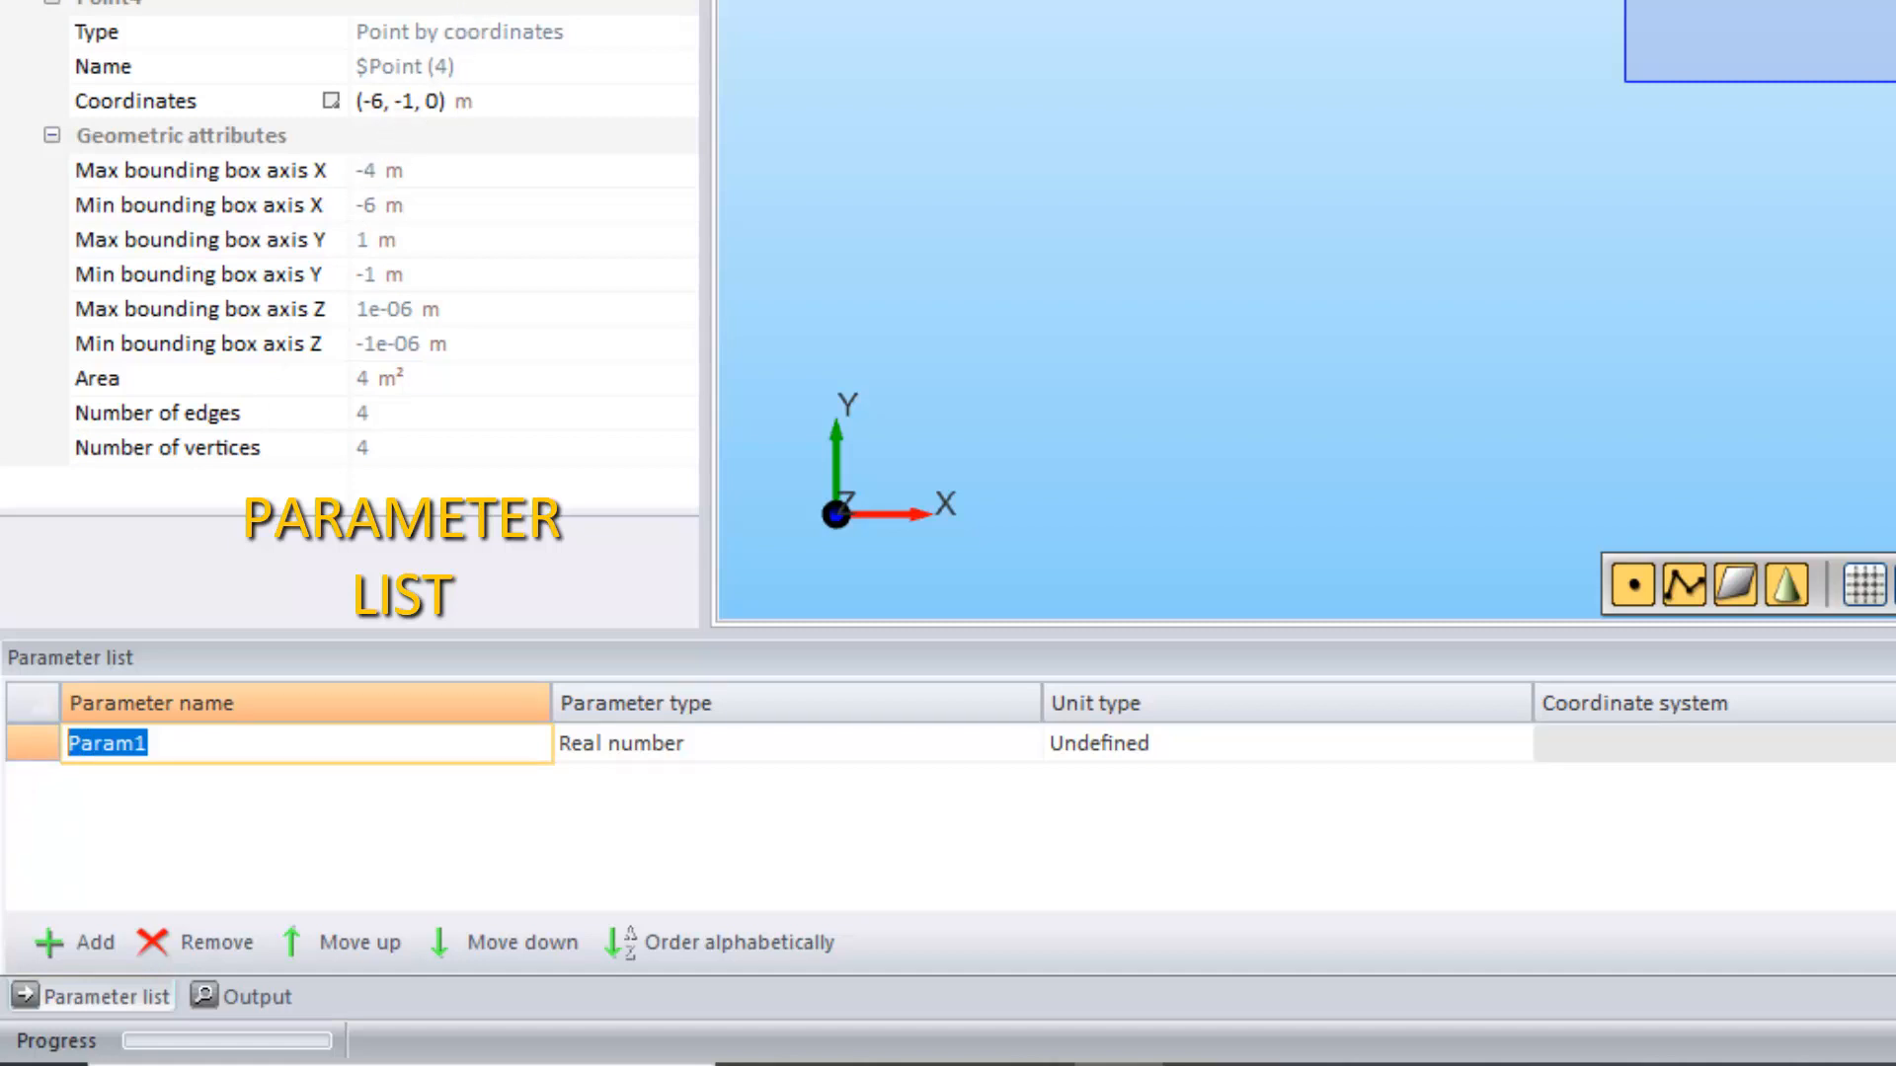
{"action": "type", "text": "TD"}
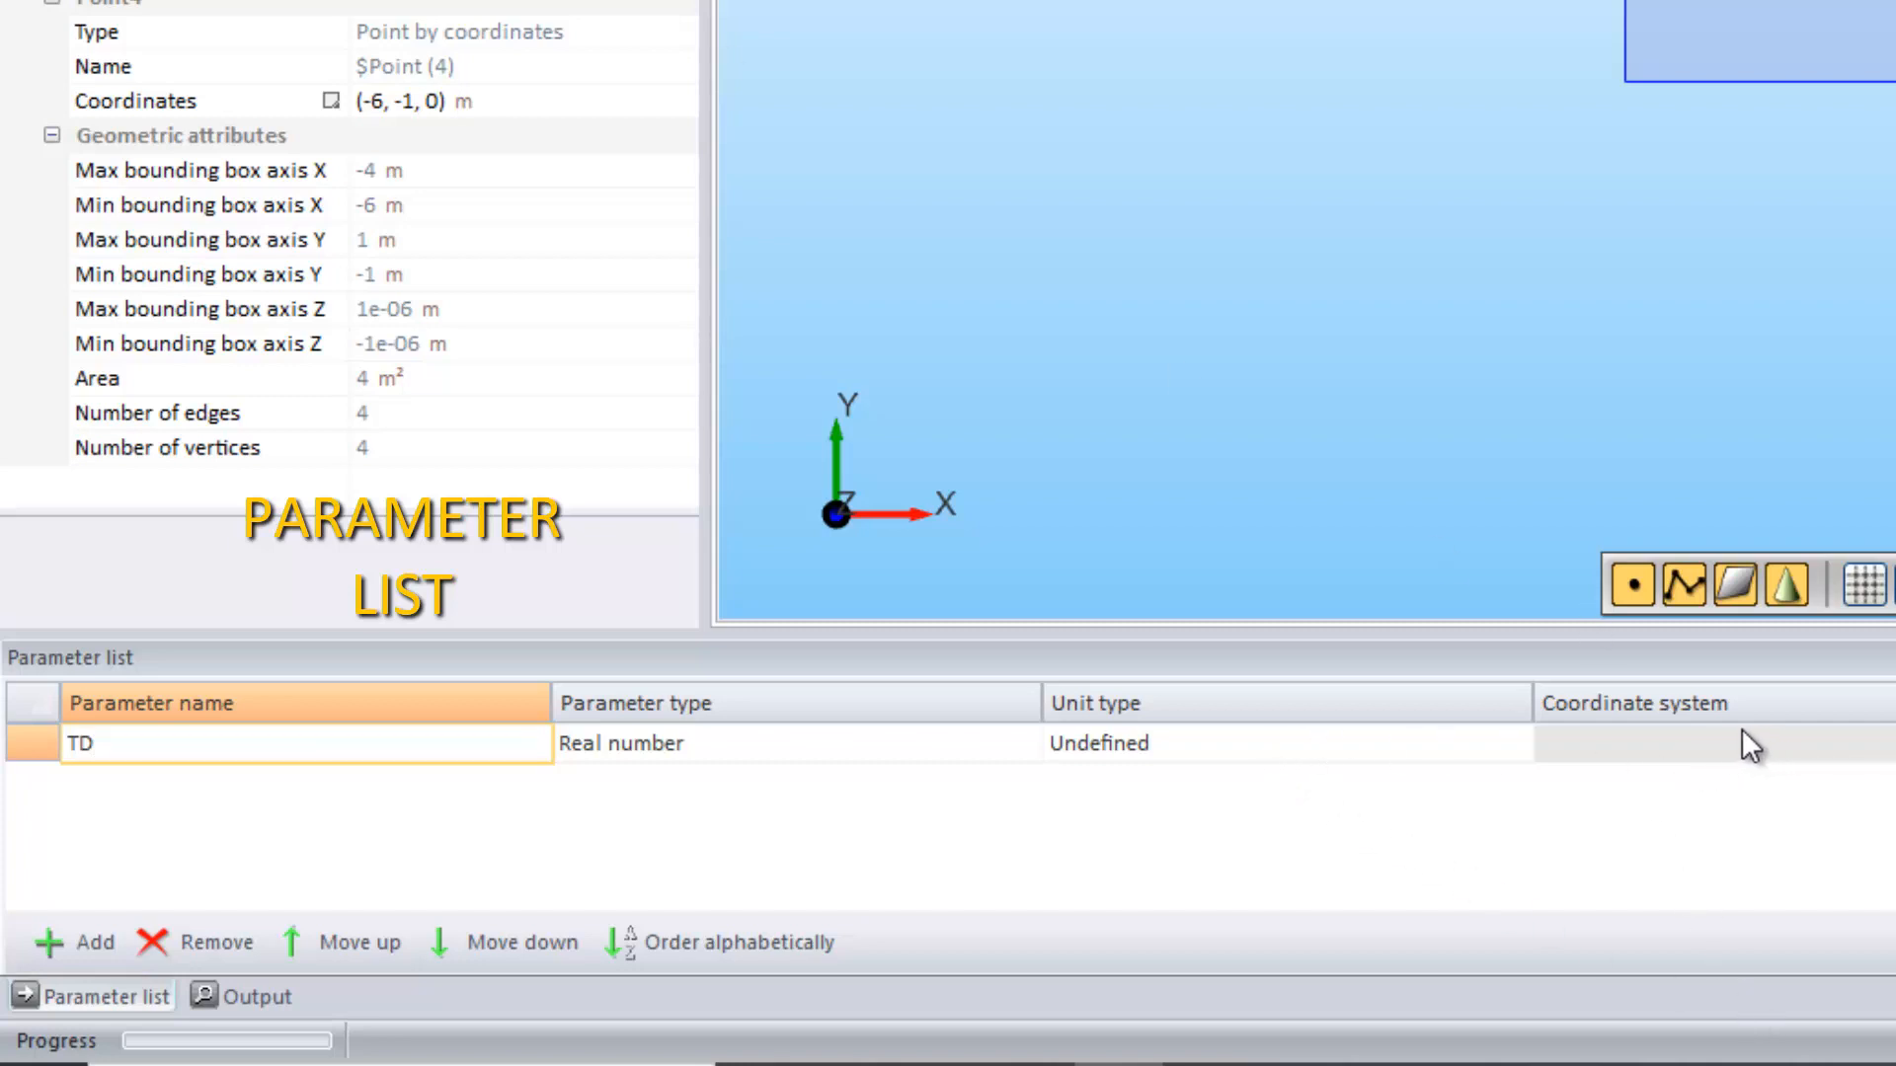
Step: Review the parameter types and unit types that are available for TD
{"action": "left_click", "coordinate": [1391, 739]}
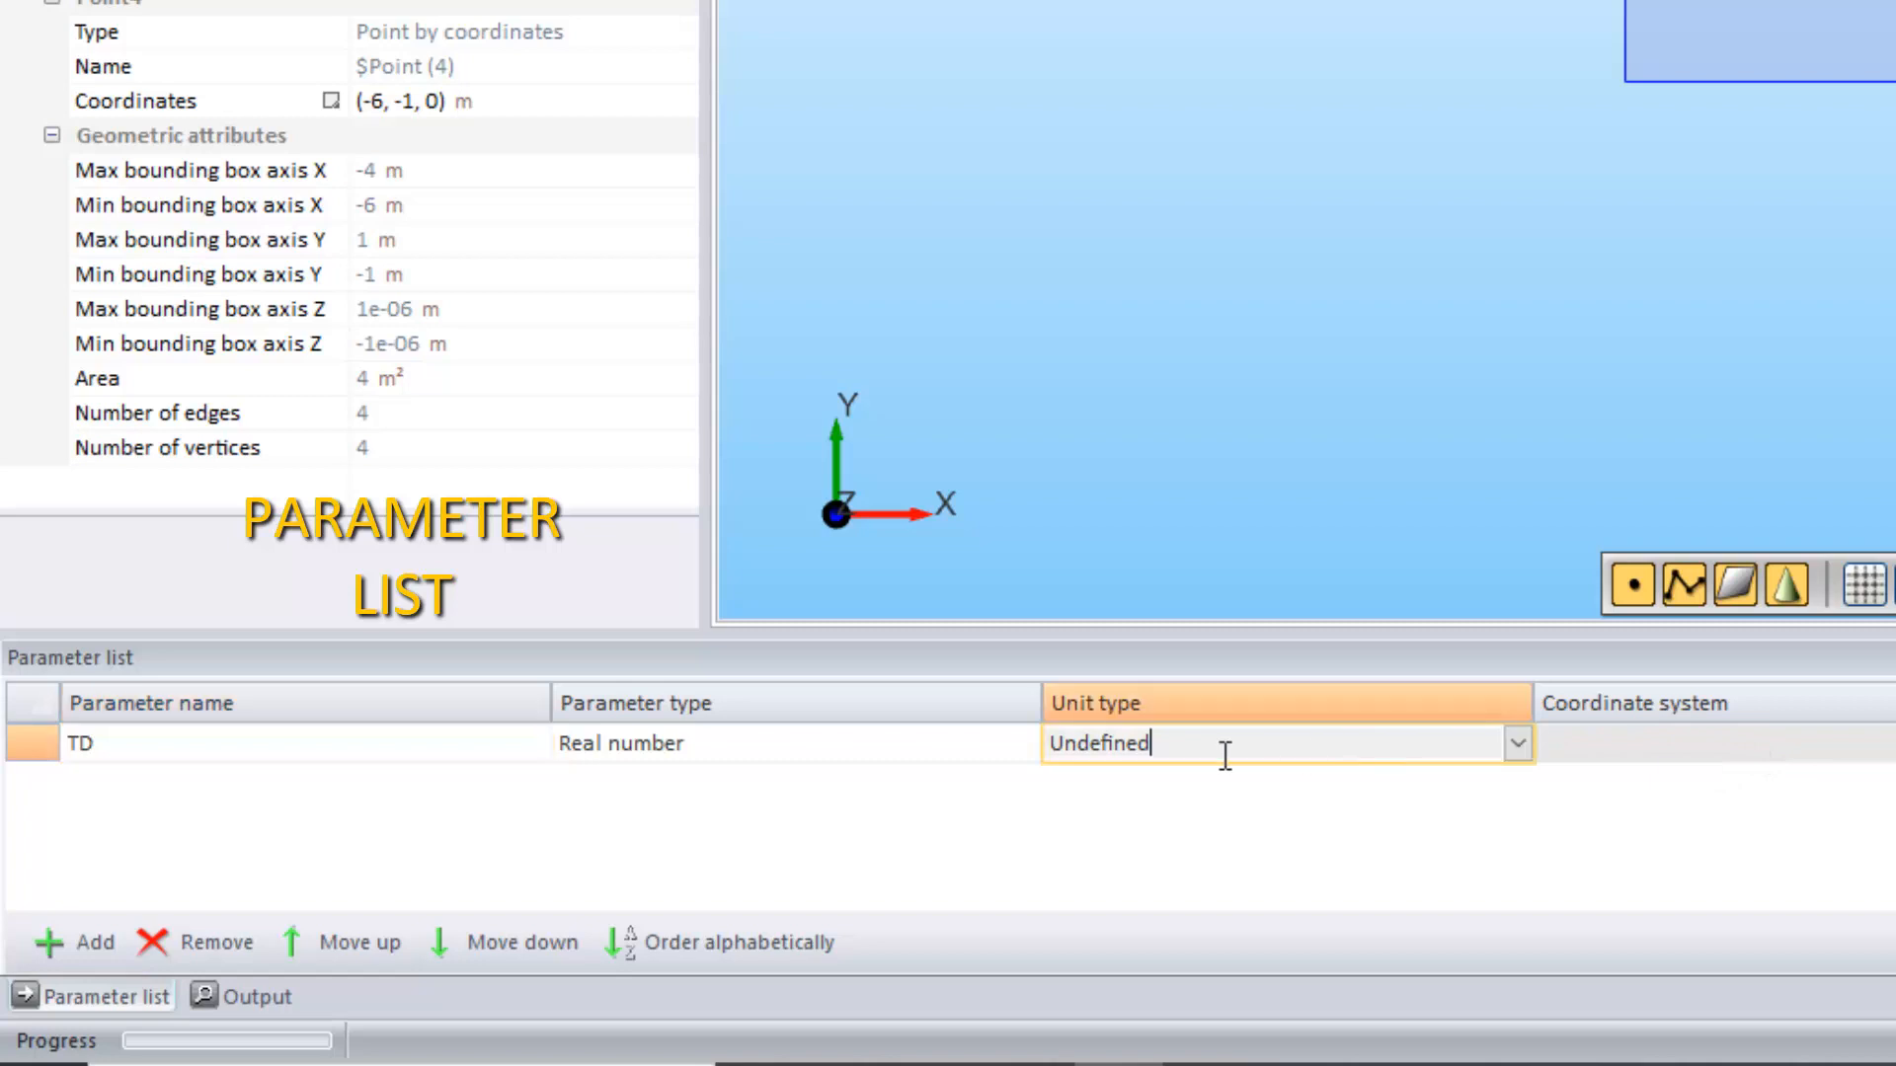
{"action": "left_click", "coordinate": [620, 750]}
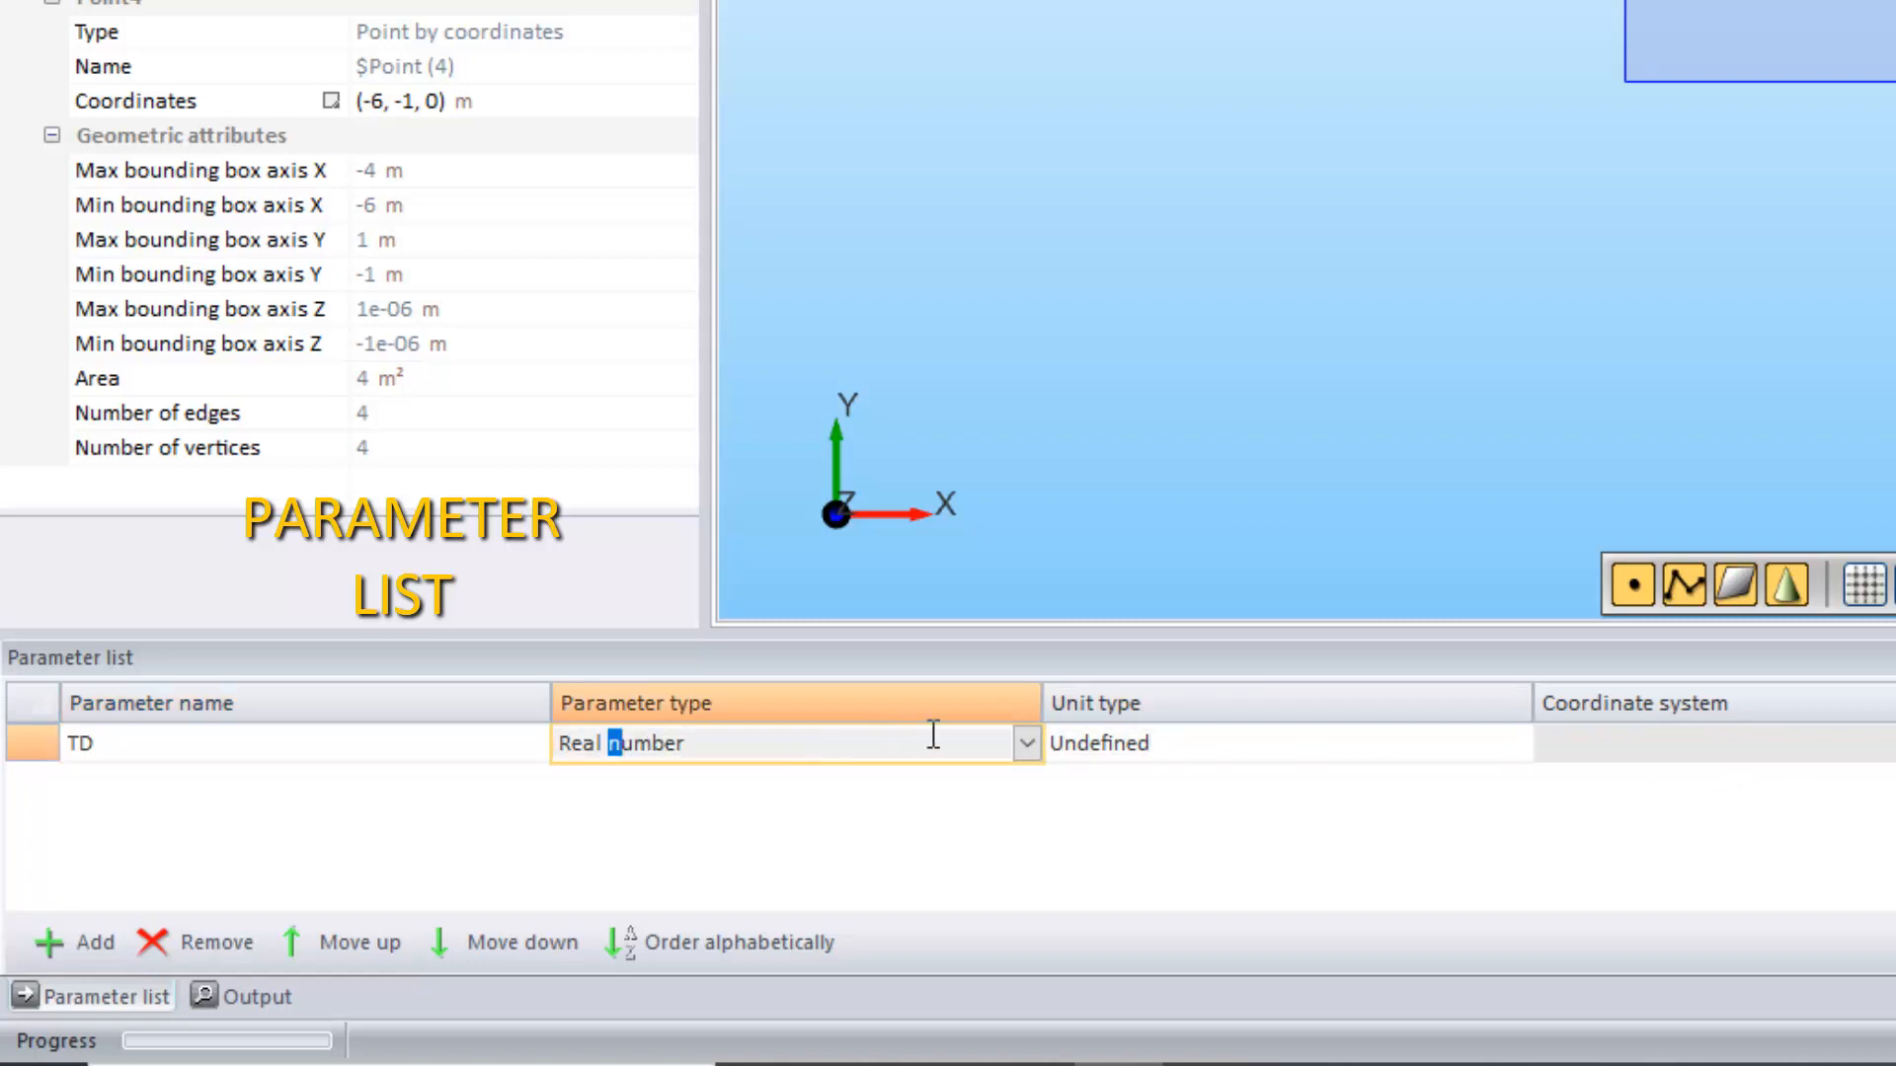
{"action": "left_click", "coordinate": [1027, 741]}
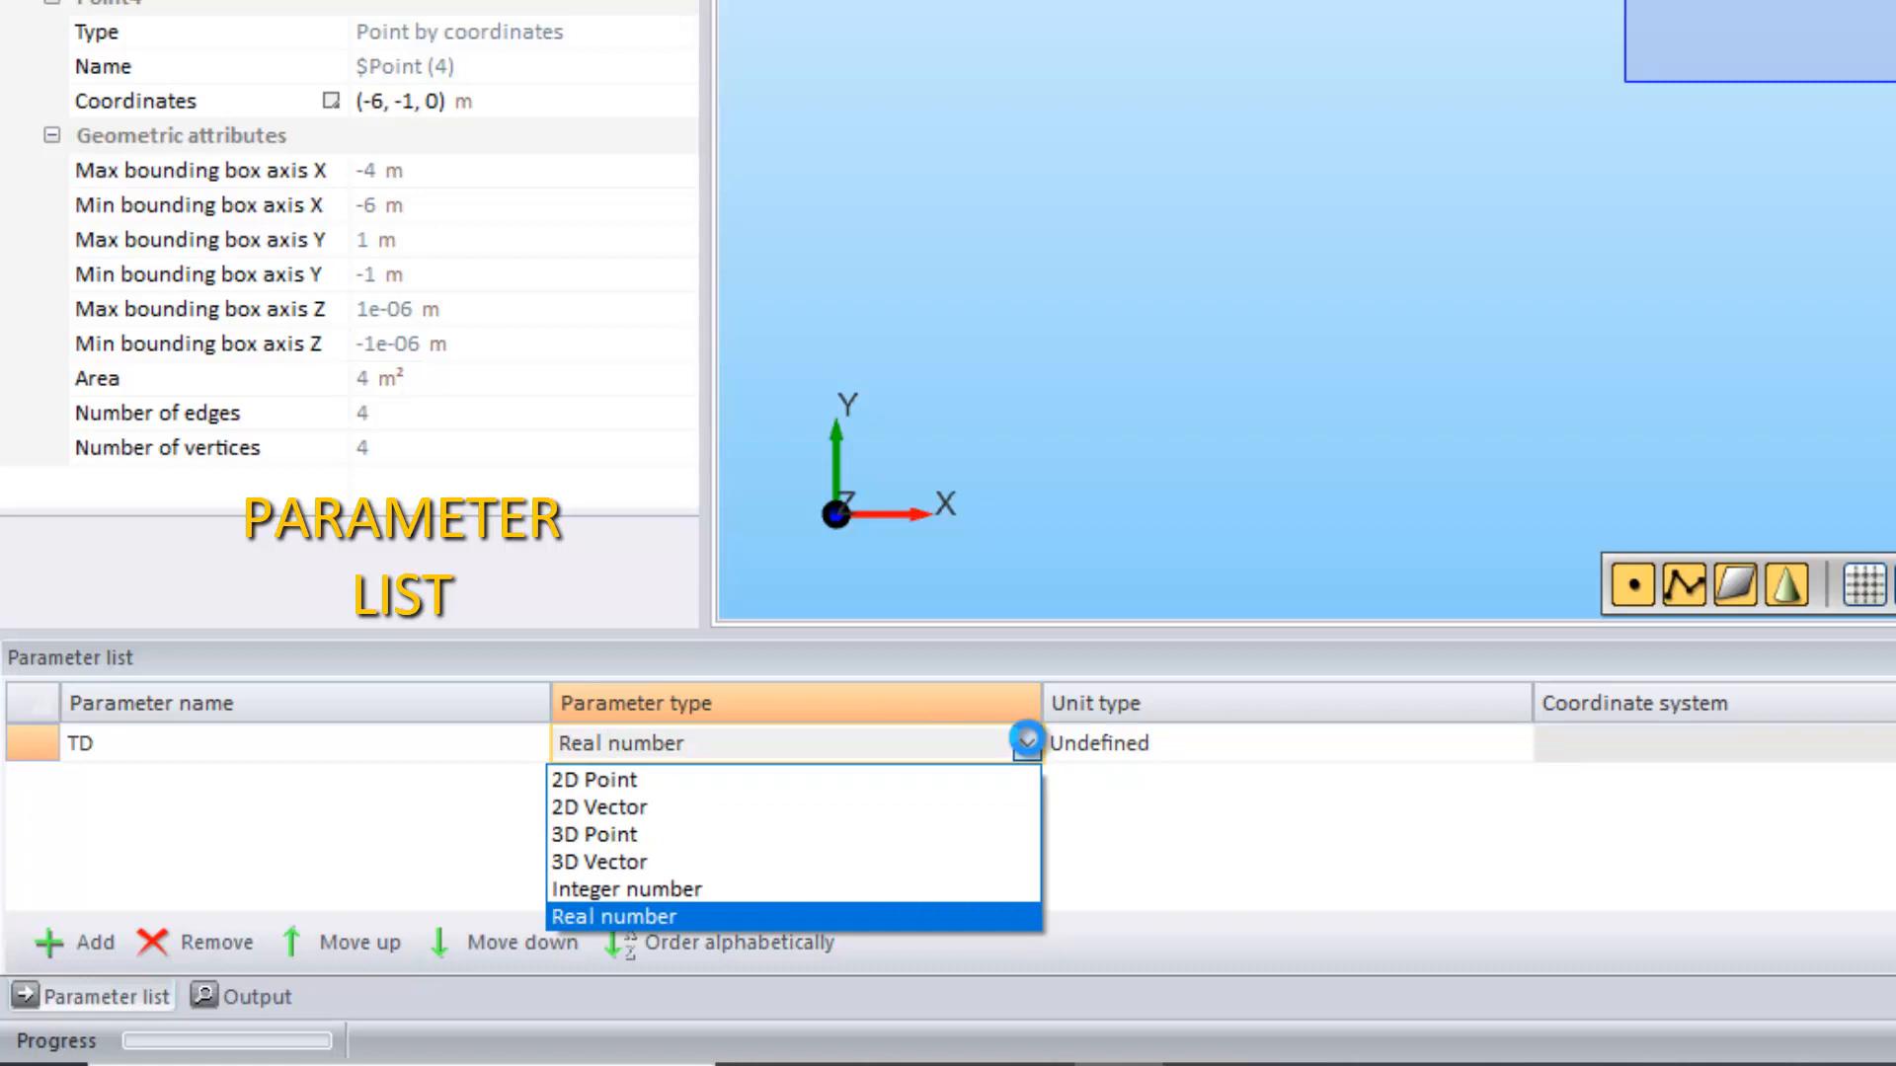
{"action": "left_click", "coordinate": [1220, 589]}
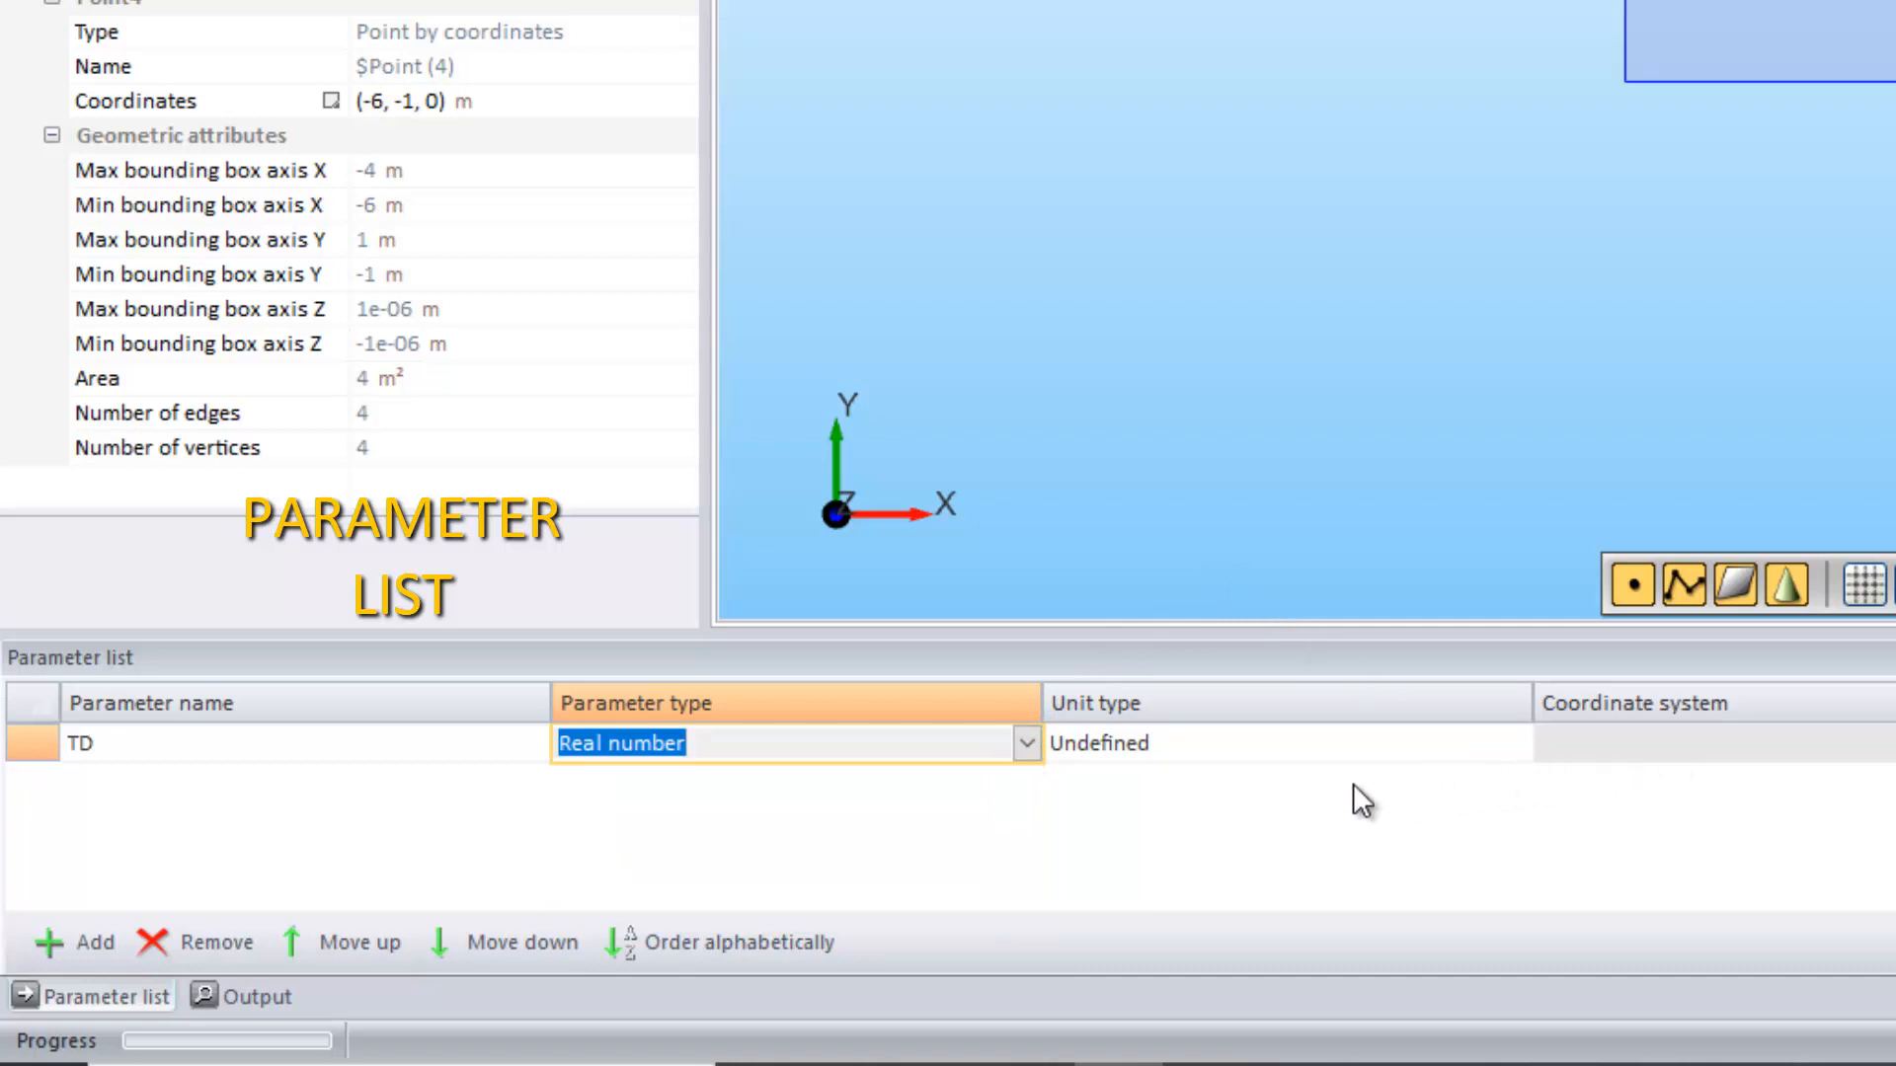
{"action": "left_click", "coordinate": [1888, 743]}
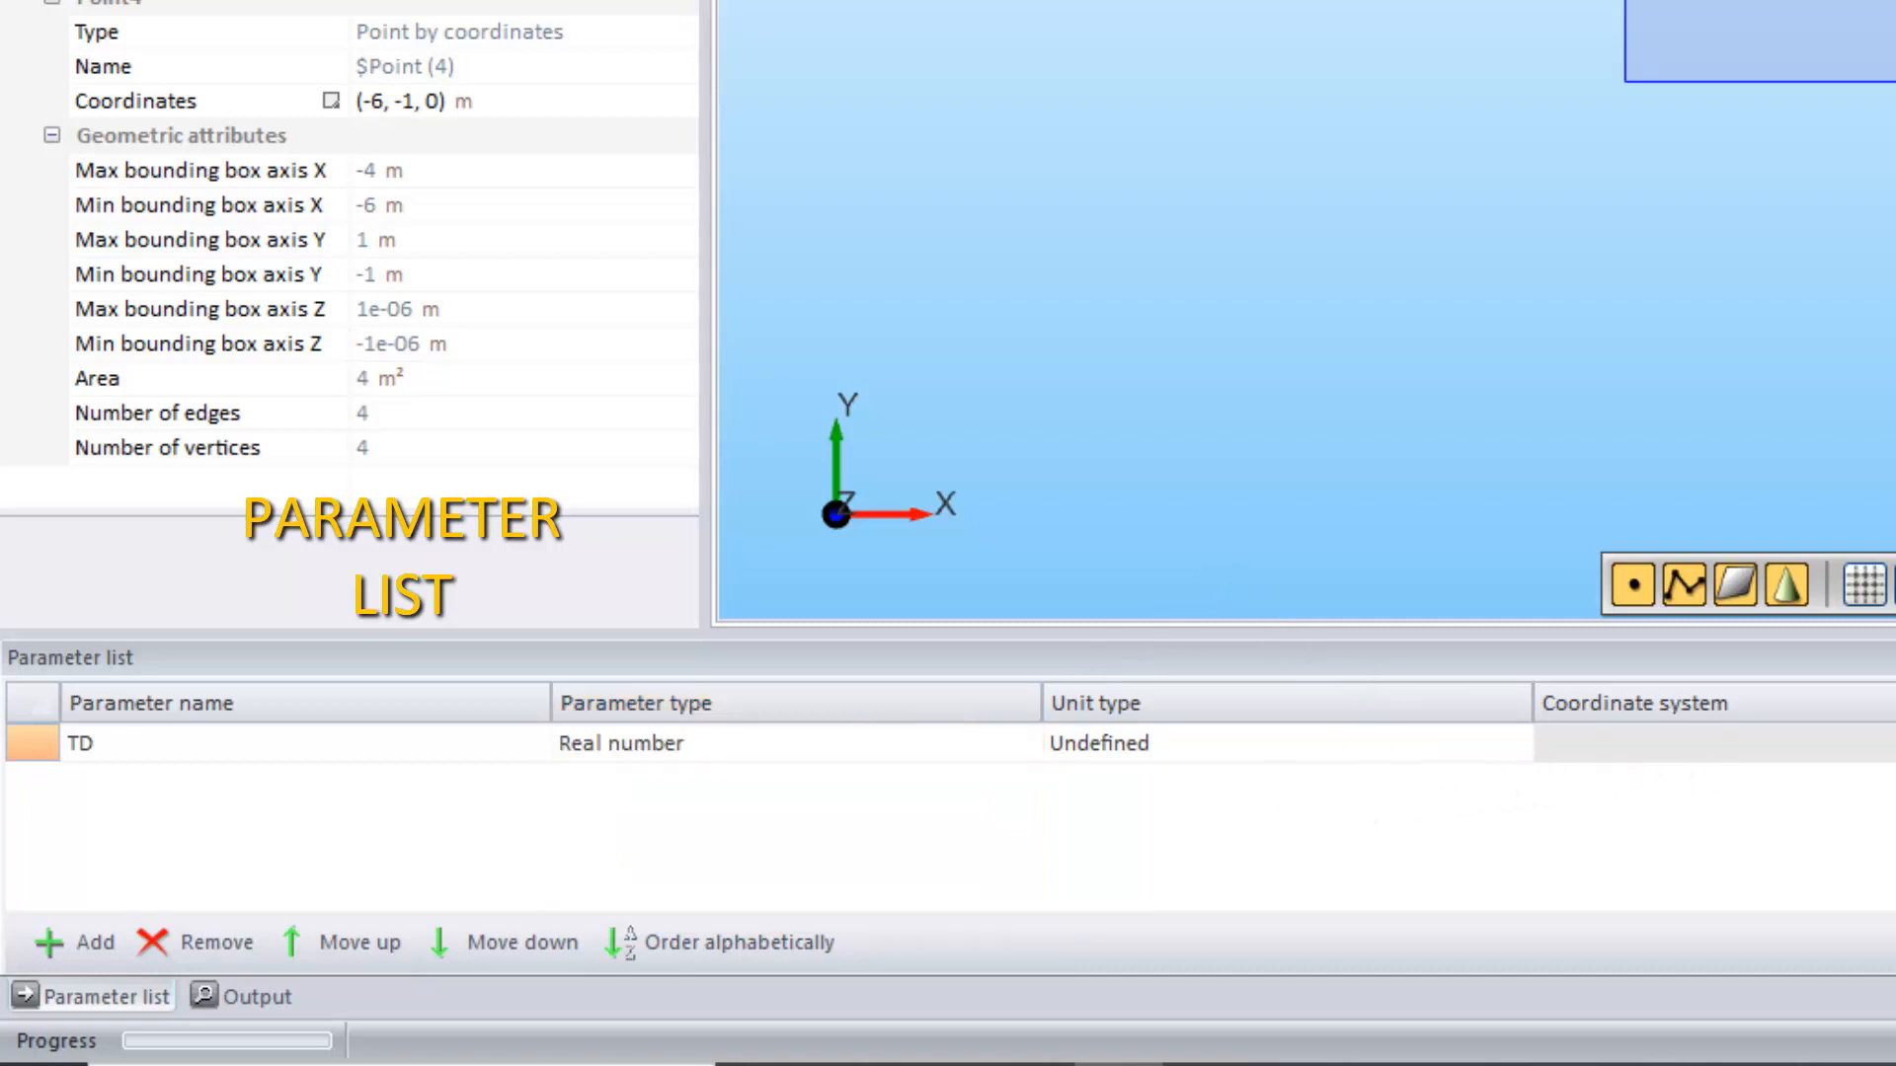
{"action": "left_click", "coordinate": [1499, 748]}
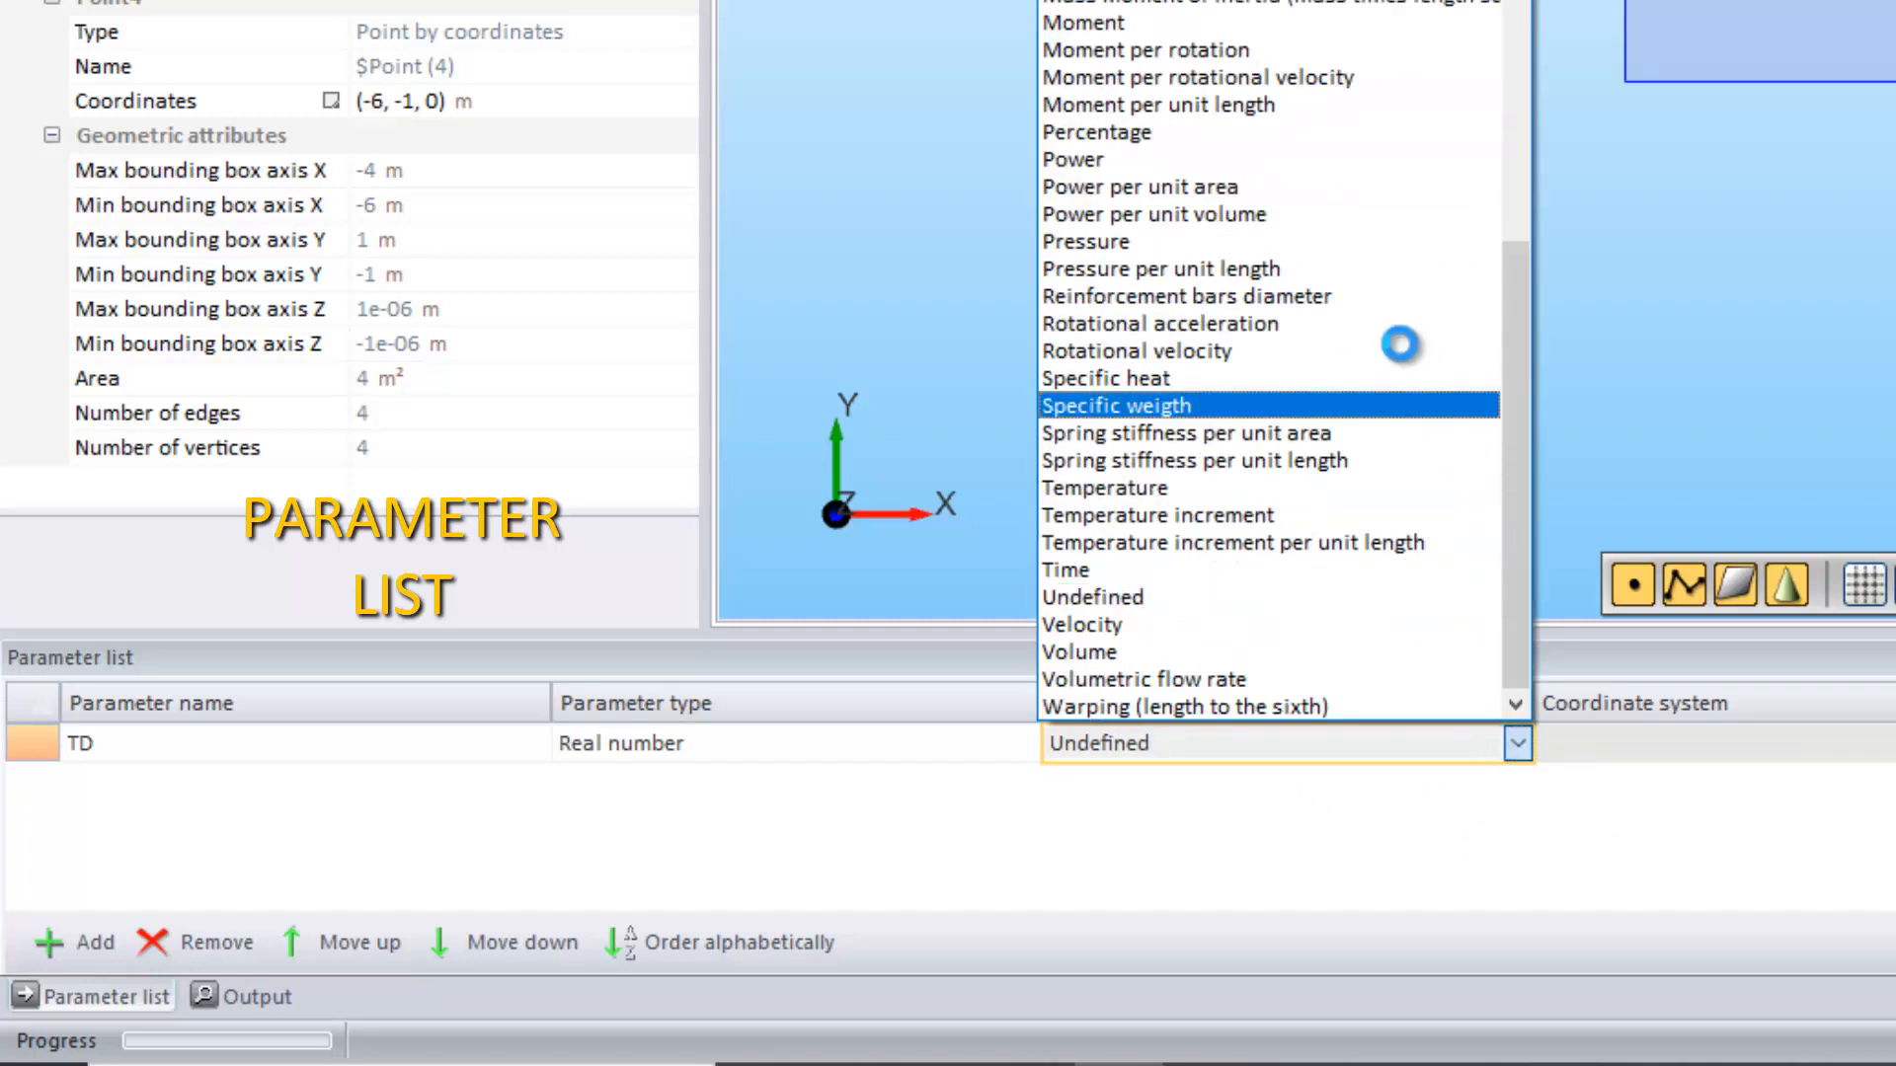
{"action": "scroll", "coordinate": [1375, 182], "scroll_direction": "up", "scroll_amount": 7}
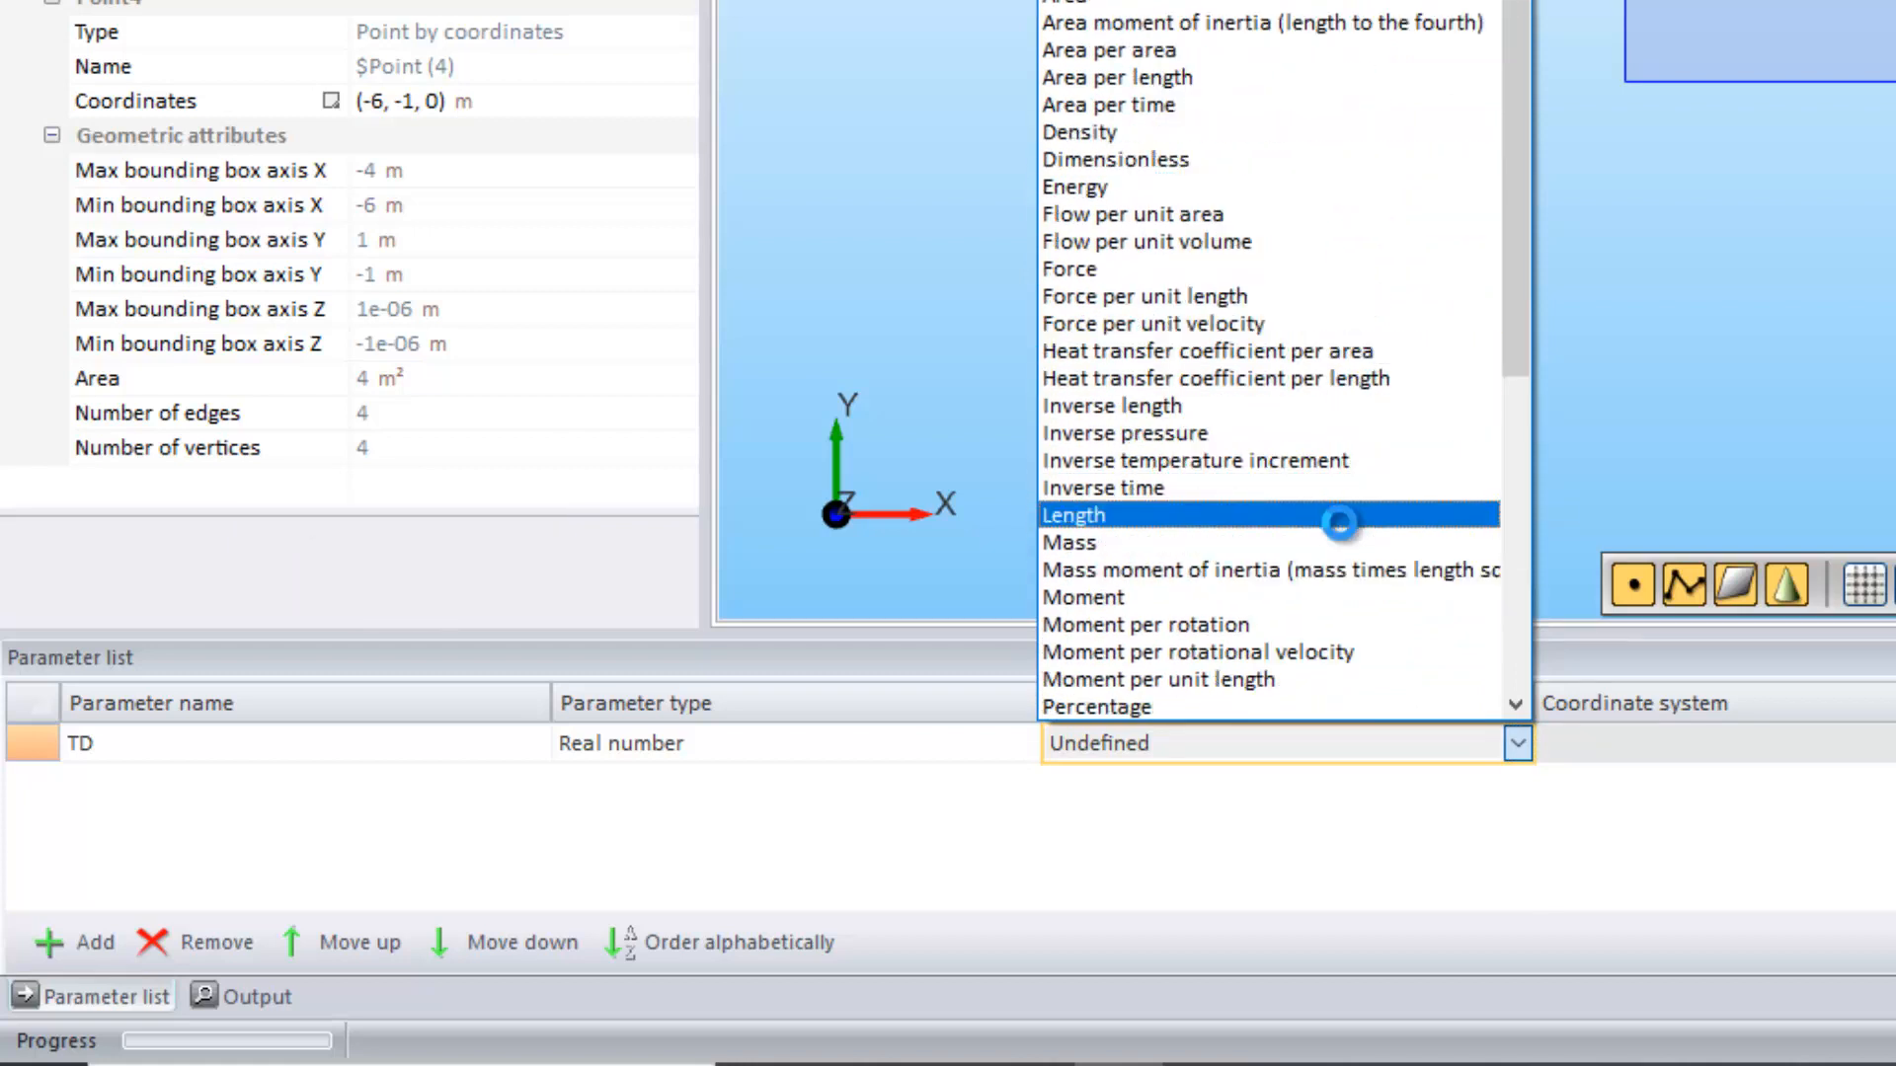
{"action": "left_click", "coordinate": [953, 464]}
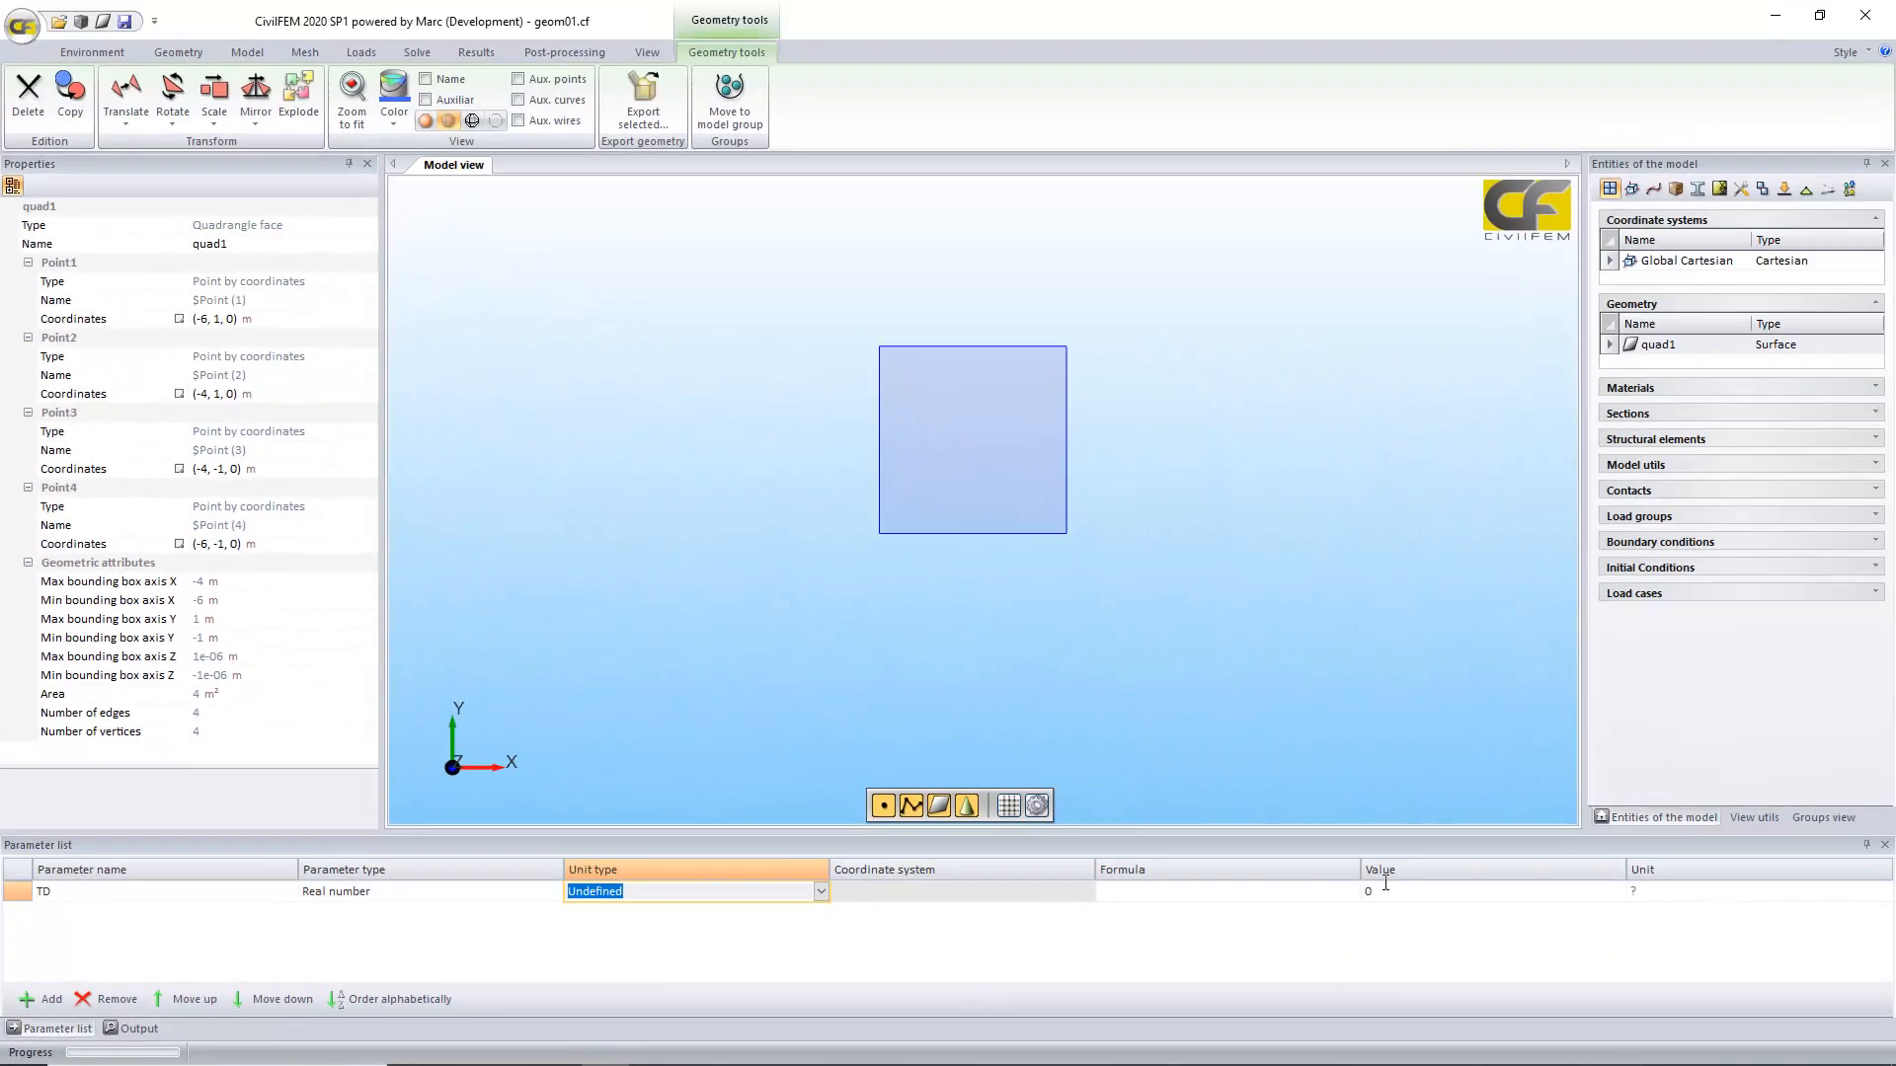
Step: Give TD the value 2 and use TD as the Y coordinate of quad1's Point1
{"action": "left_click", "coordinate": [1386, 889]}
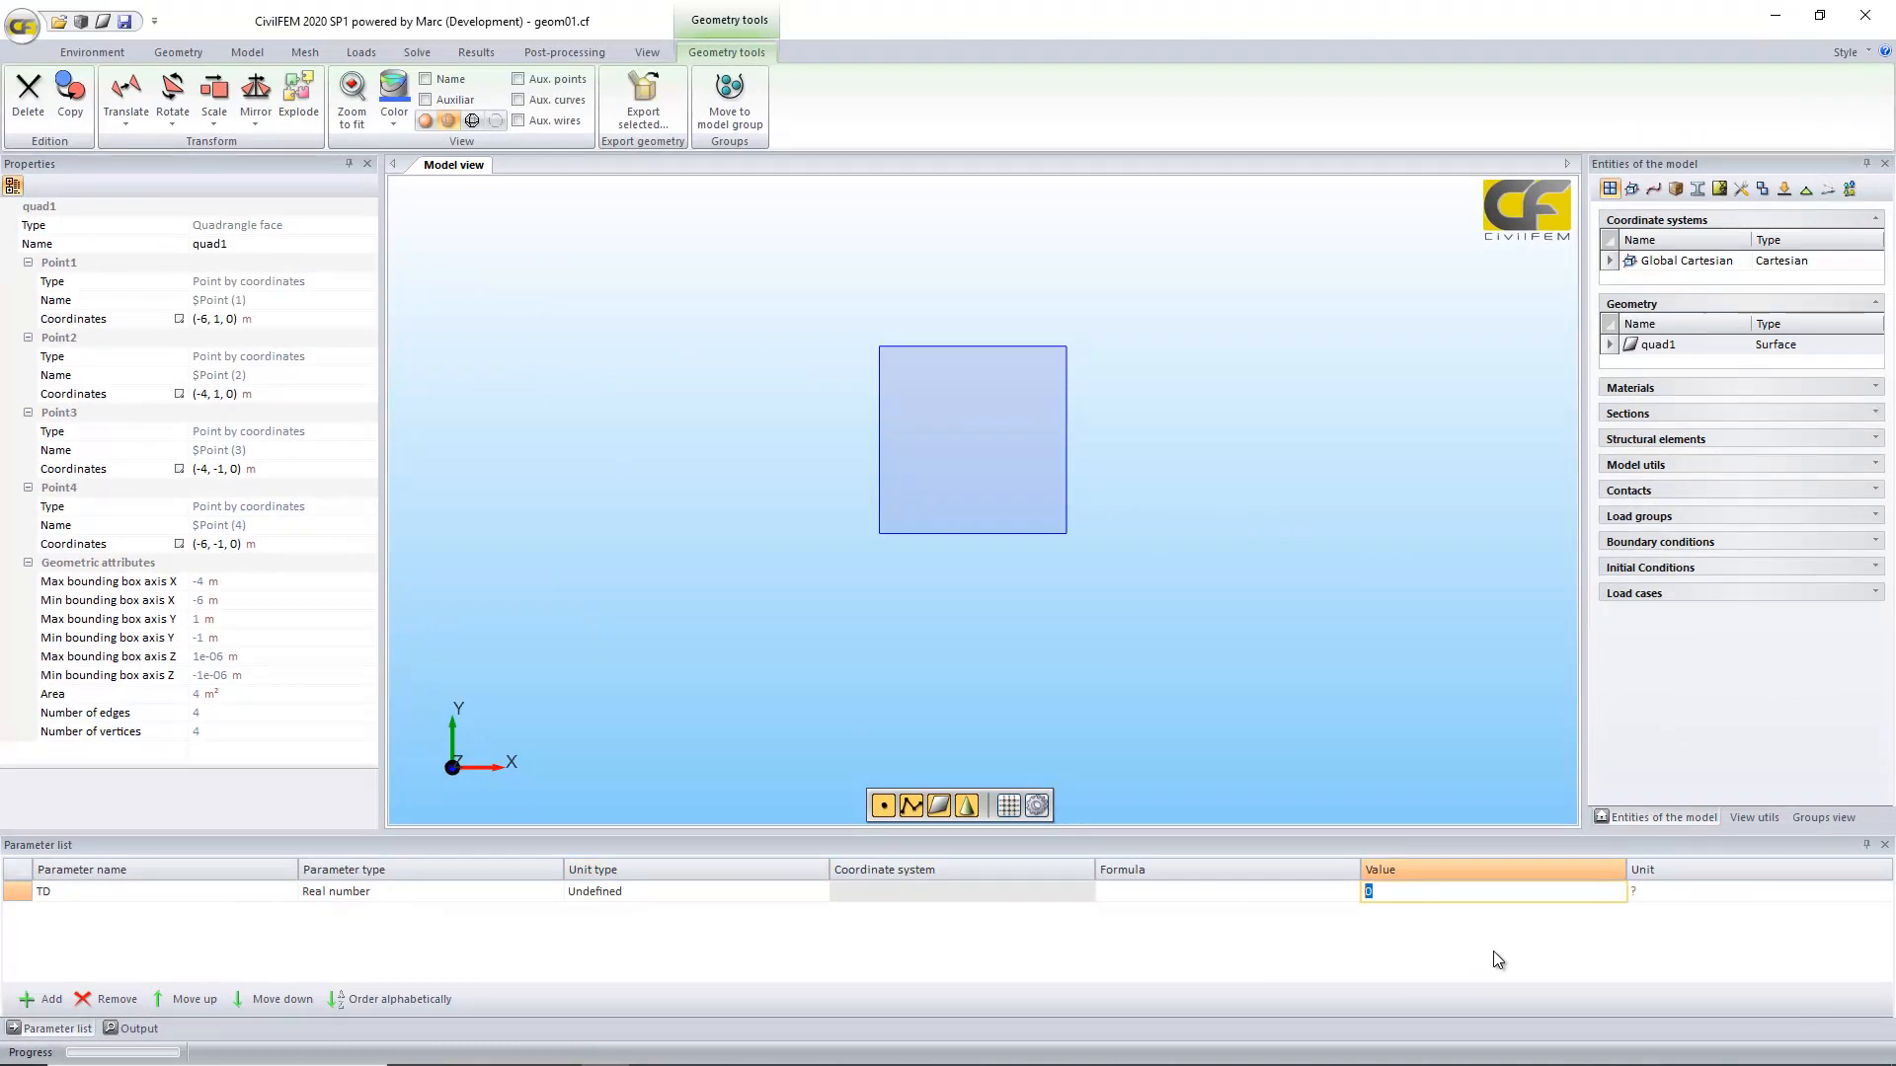
{"action": "type", "text": "2"}
{"action": "left_click", "coordinate": [217, 318]}
{"action": "key", "text": "BackSpace"}
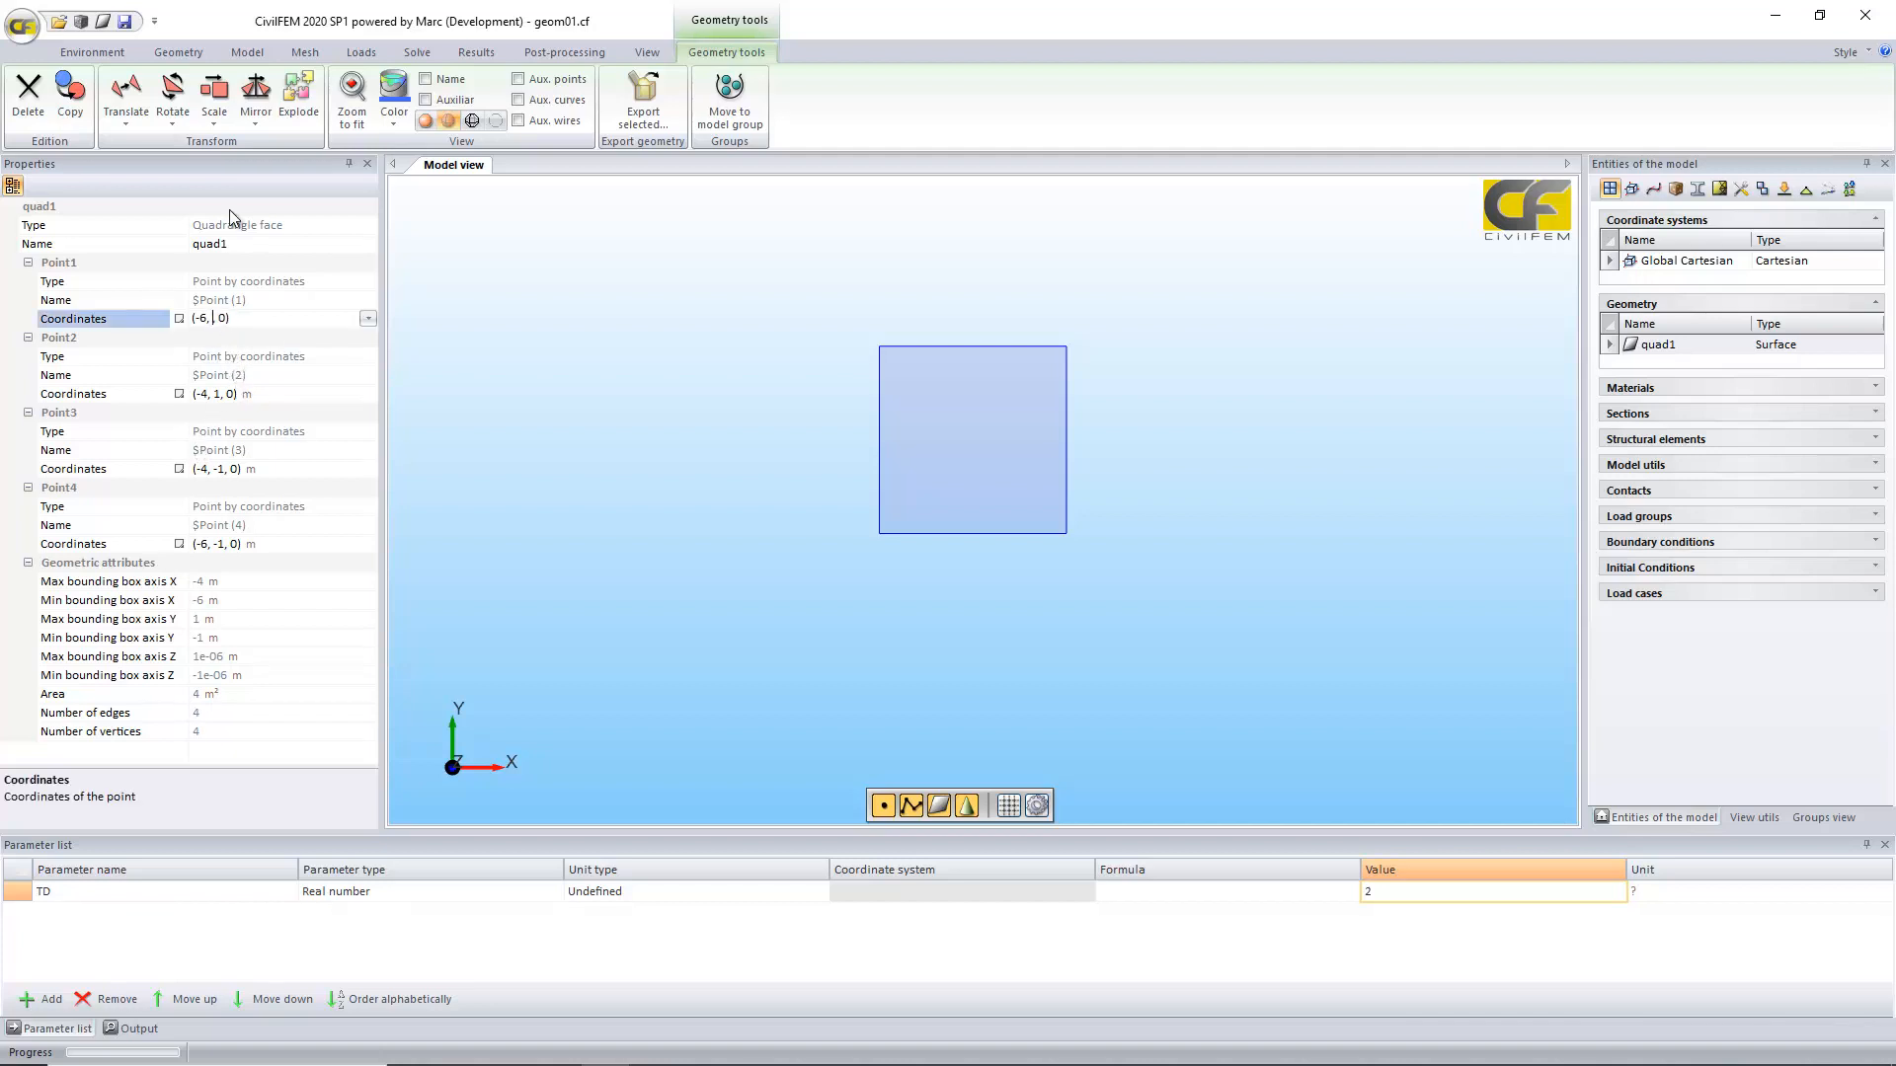
{"action": "type", "text": "TD,"}
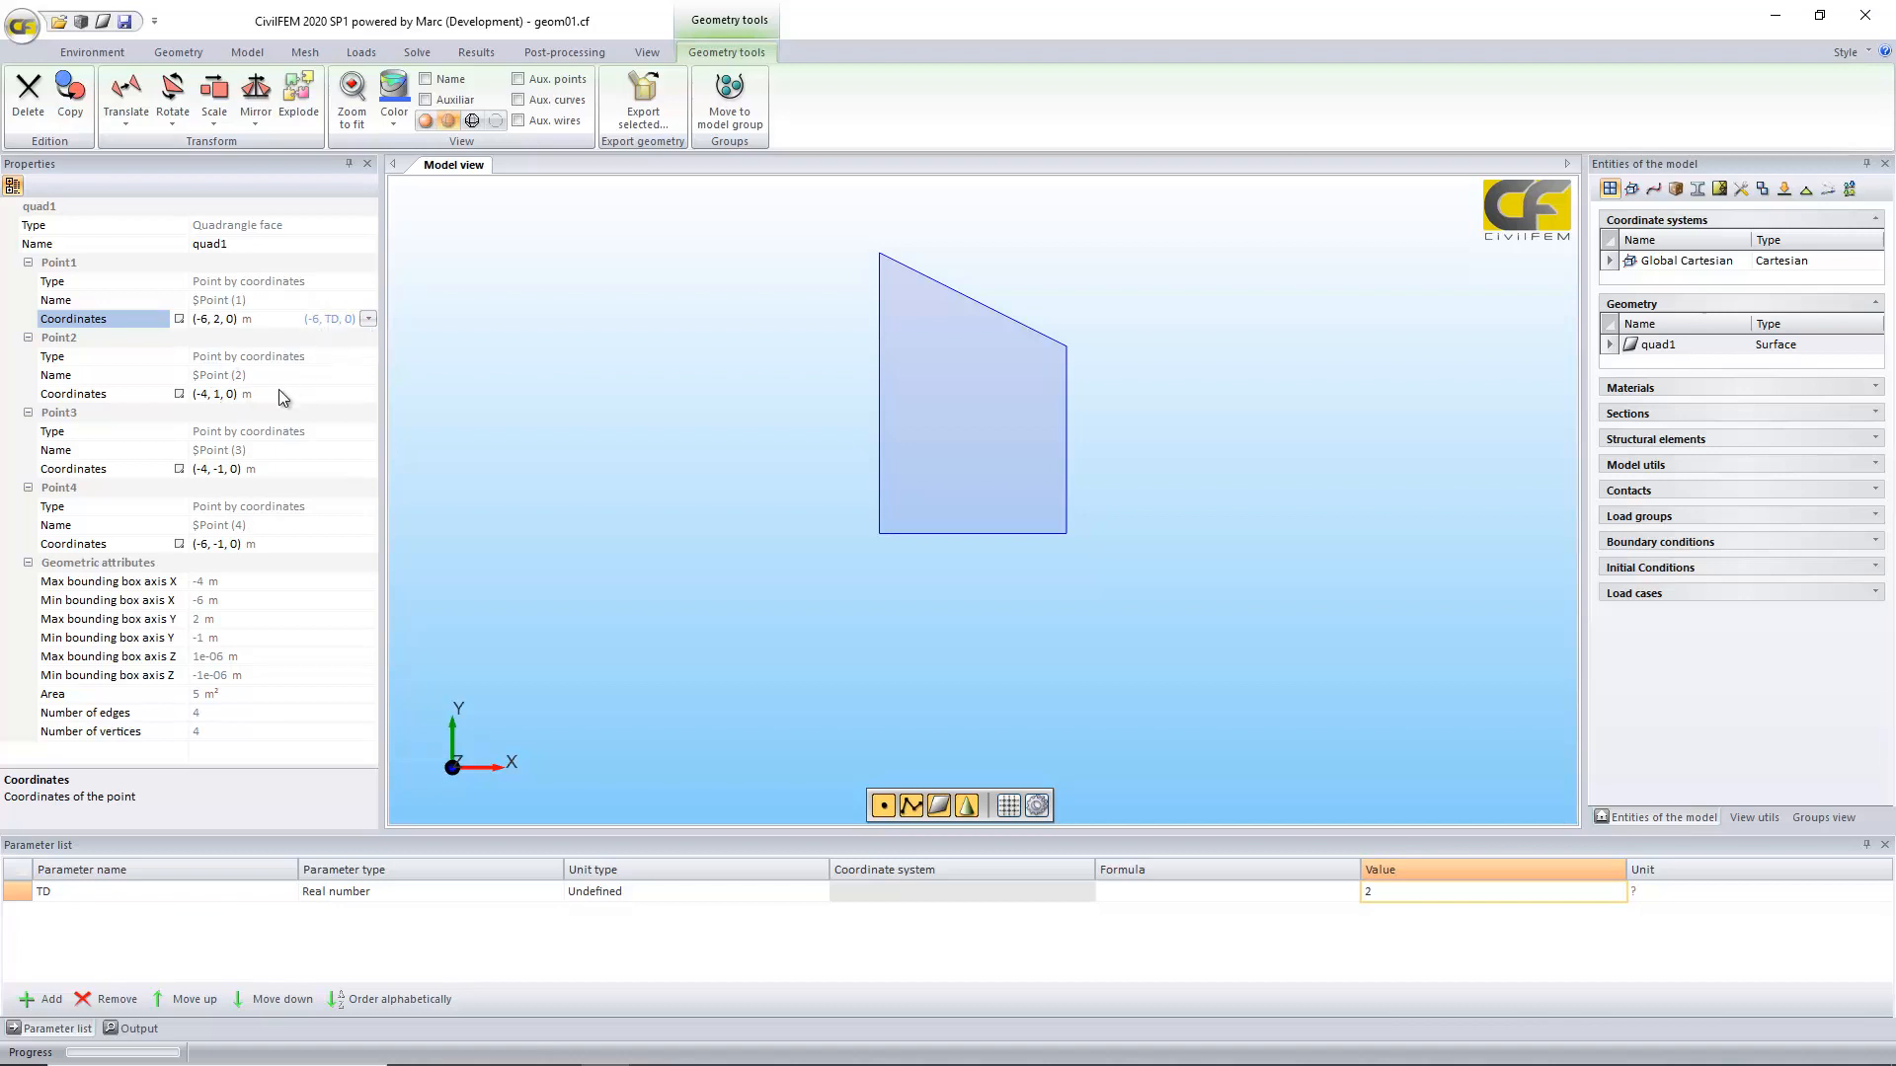
Step: Add a second parameter named sf and set its unit type to Length
{"action": "left_click", "coordinate": [44, 1000]}
{"action": "left_click_drag", "start_coordinate": [81, 913], "coordinate": [8, 921]}
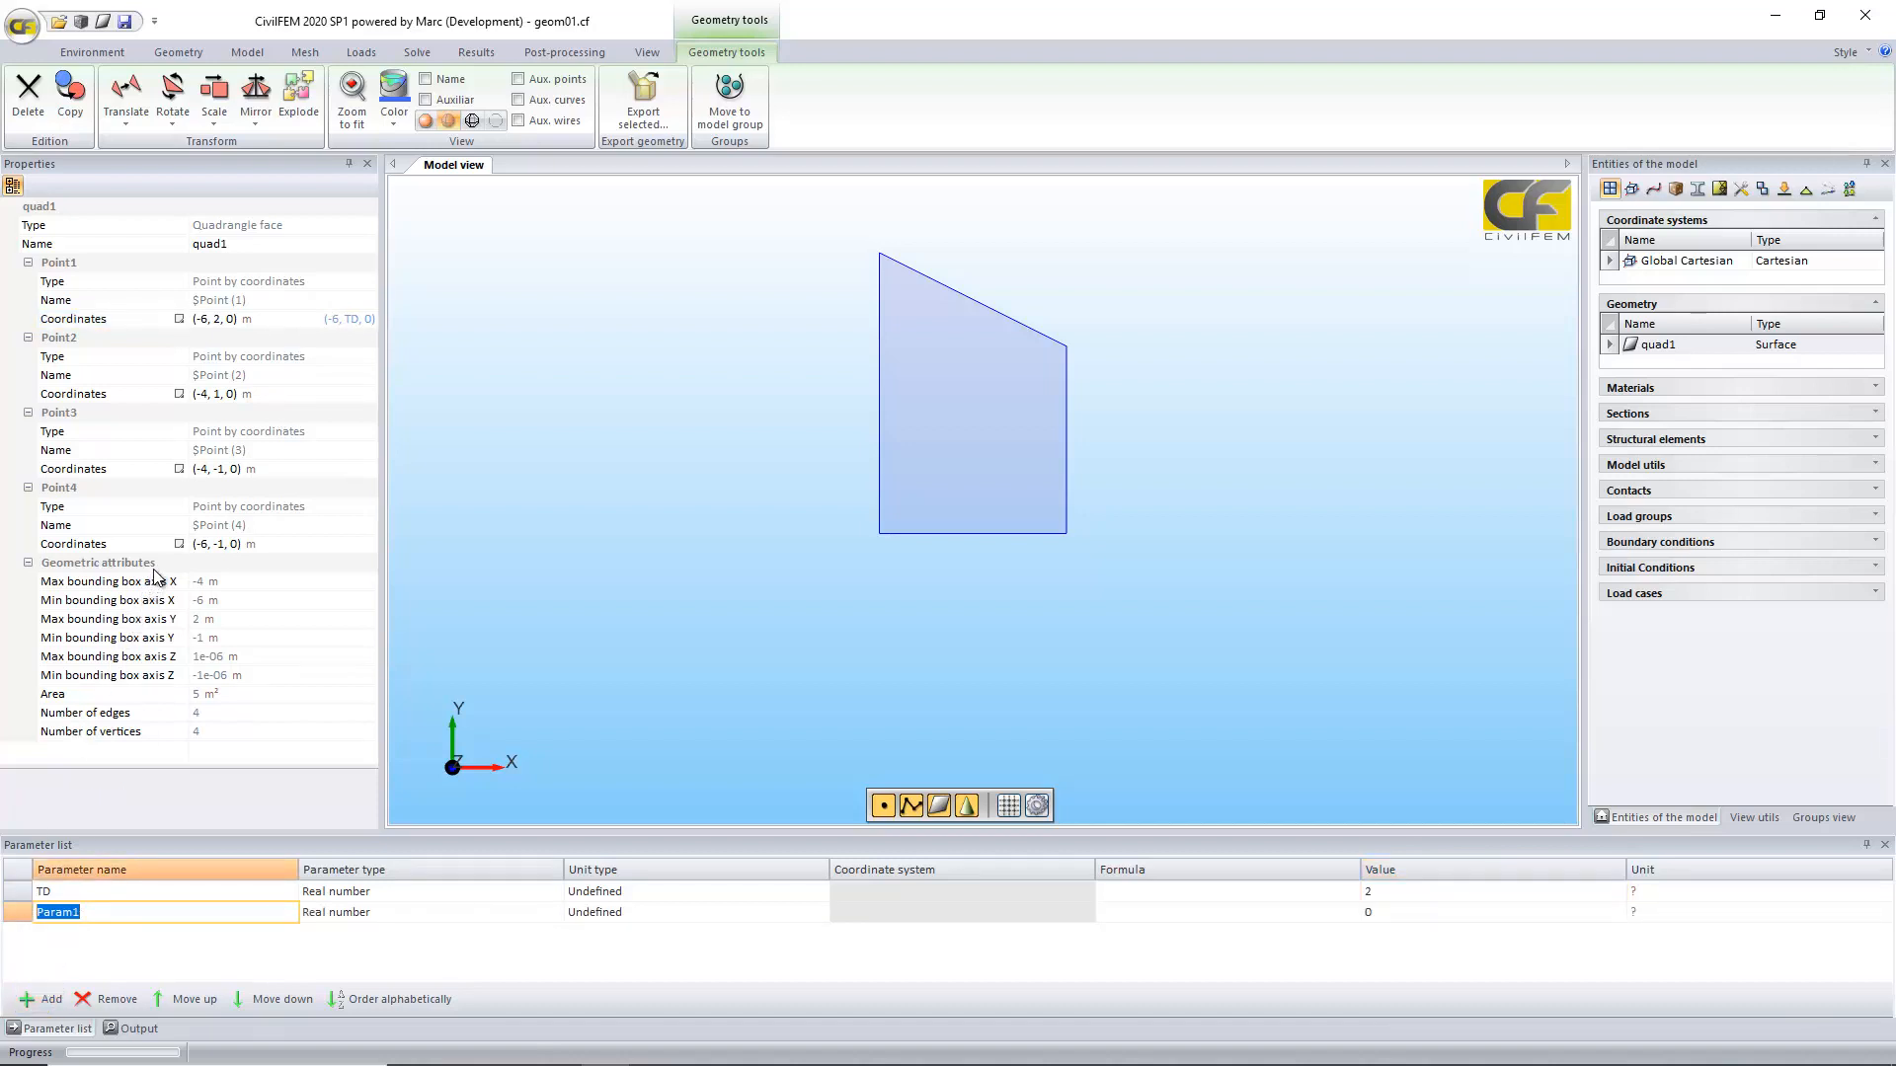
{"action": "type", "text": "sf"}
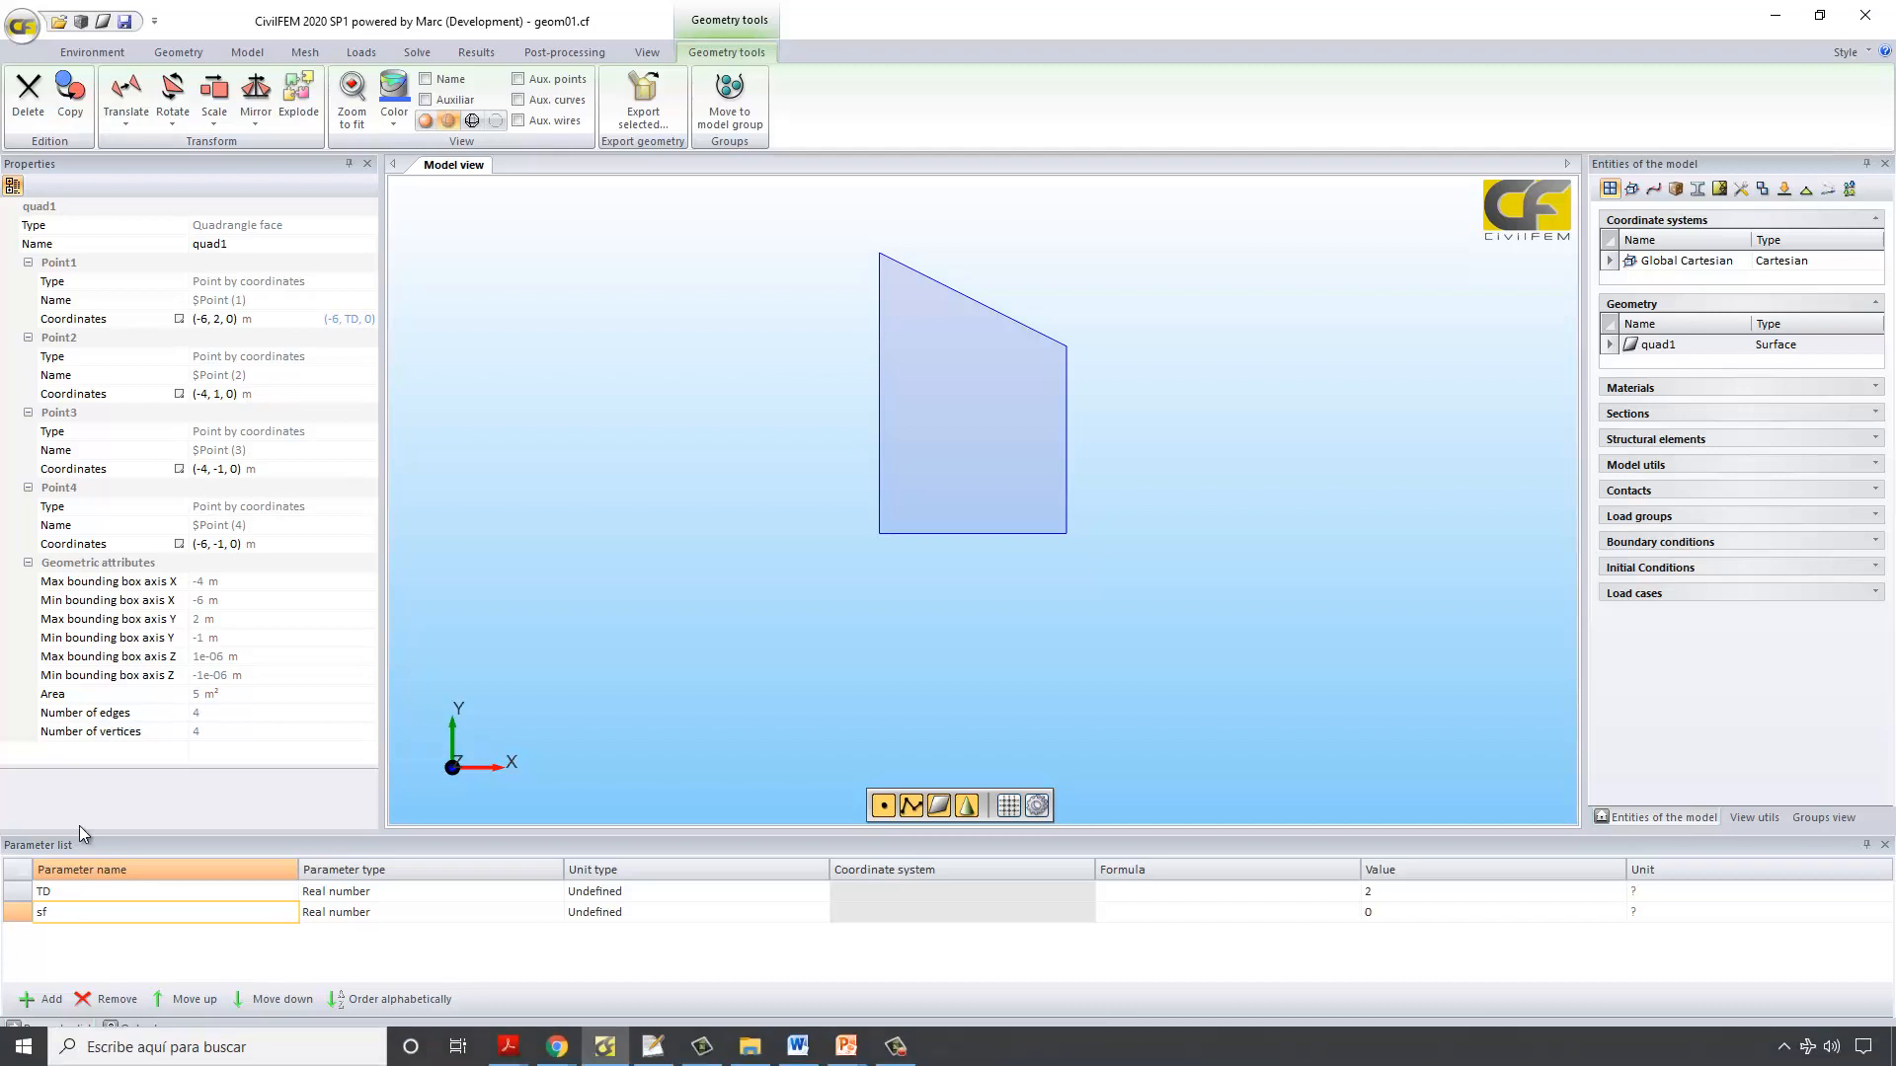
{"action": "left_click", "coordinate": [815, 909]}
{"action": "left_click", "coordinate": [818, 909]}
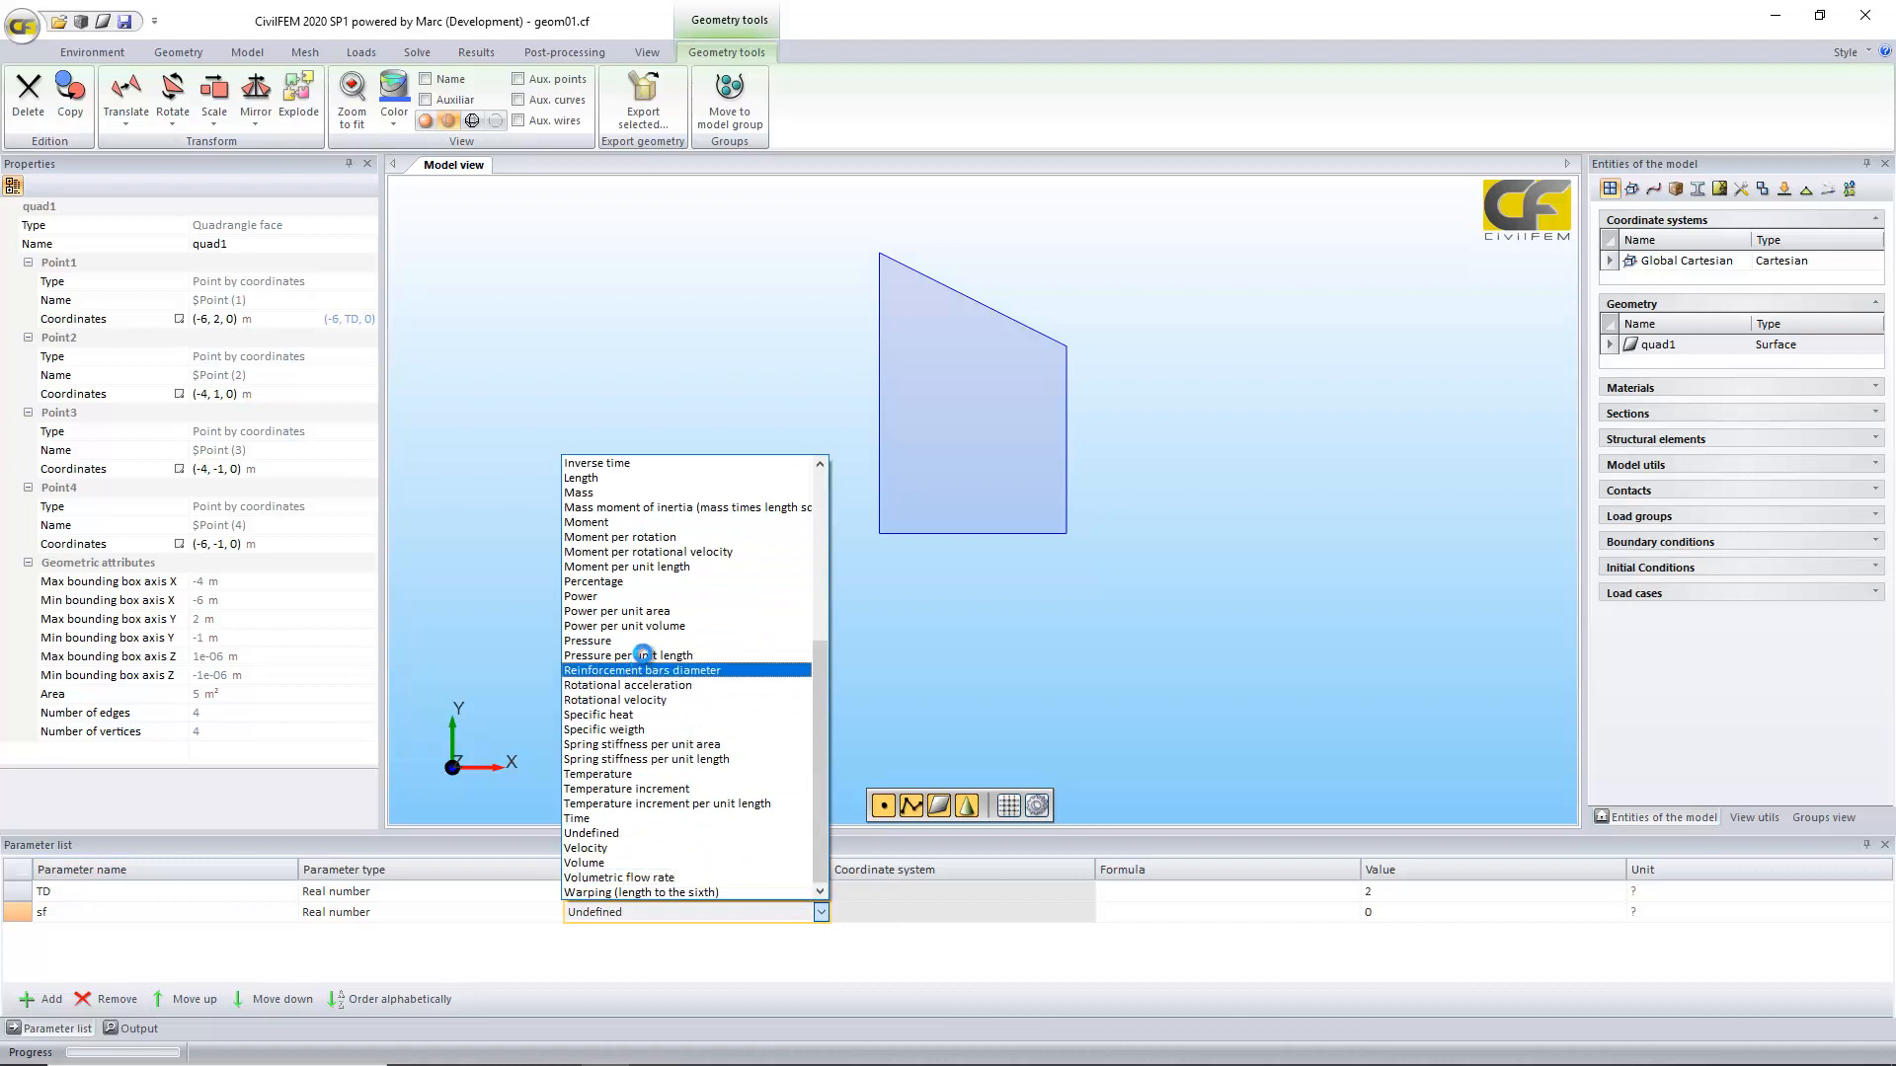
{"action": "left_click", "coordinate": [625, 481]}
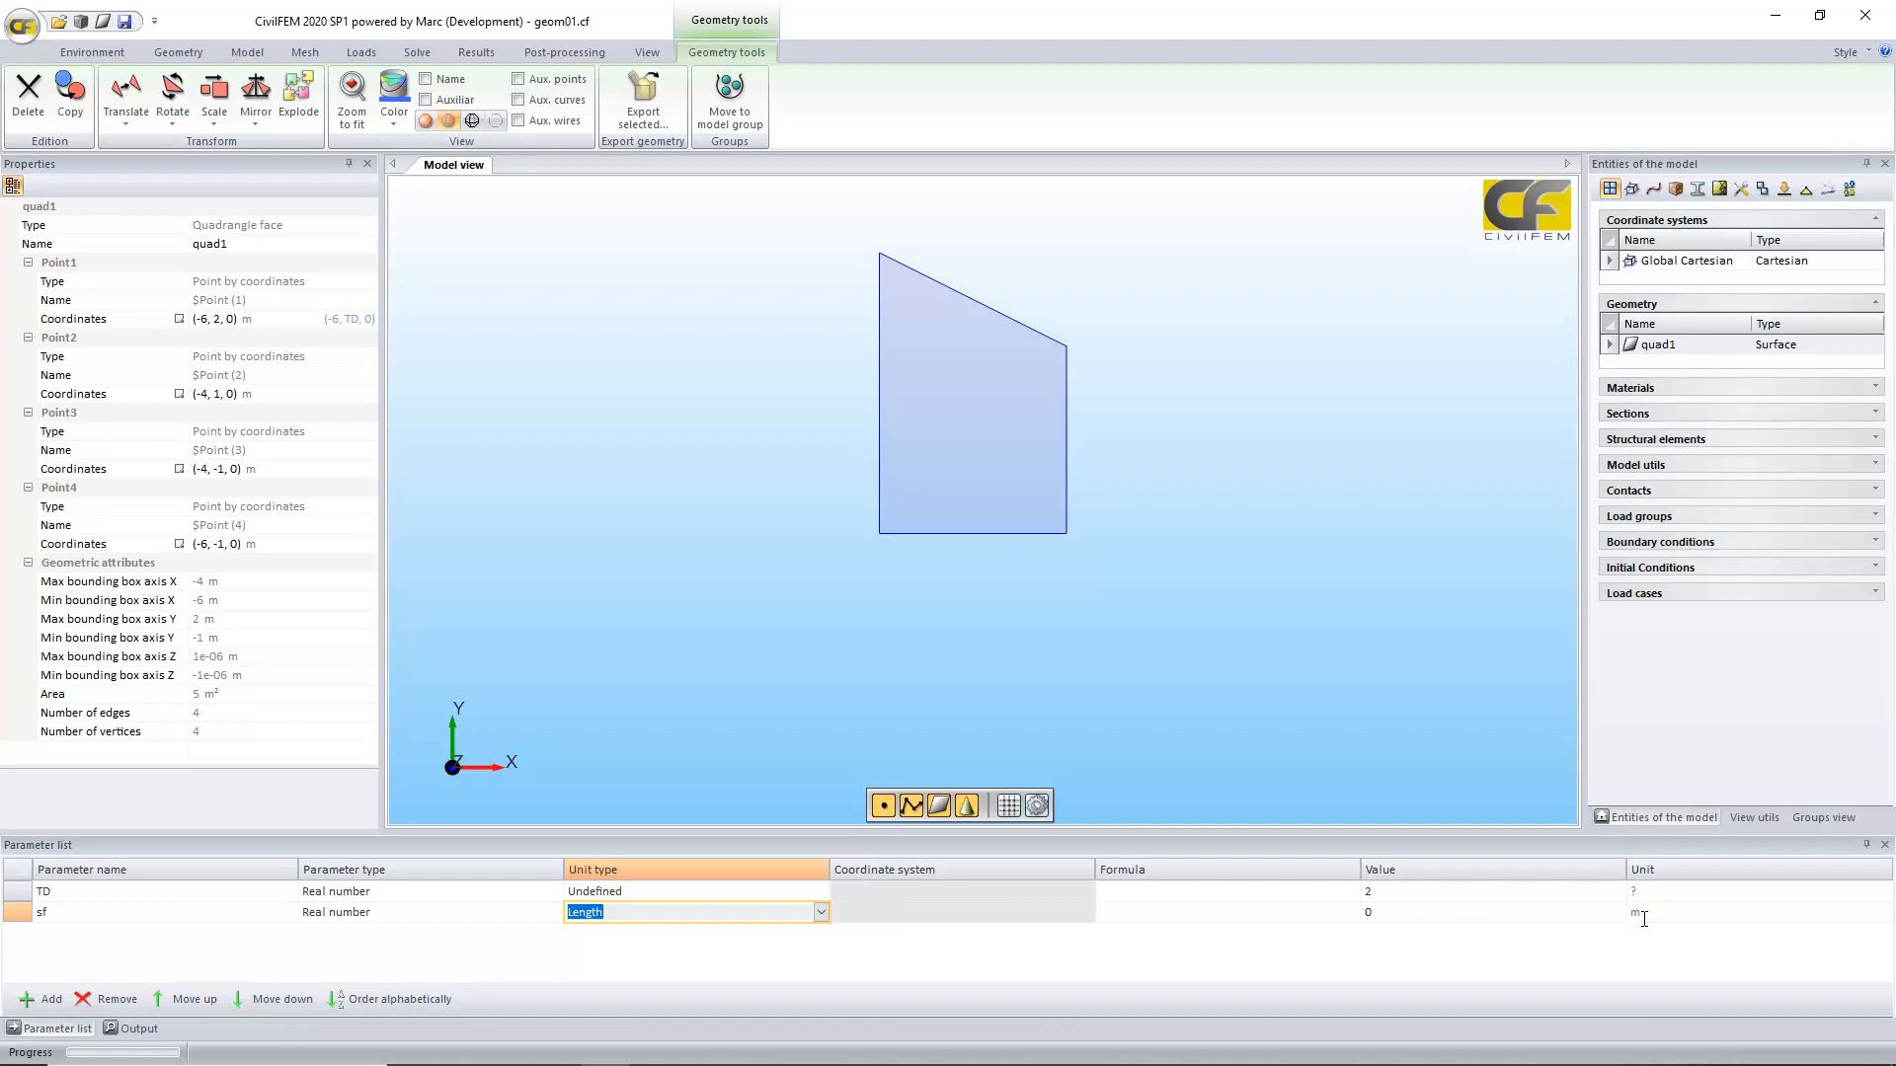
Step: Define the sf parameter with the formula =TD+0.5
{"action": "left_click", "coordinate": [1408, 919]}
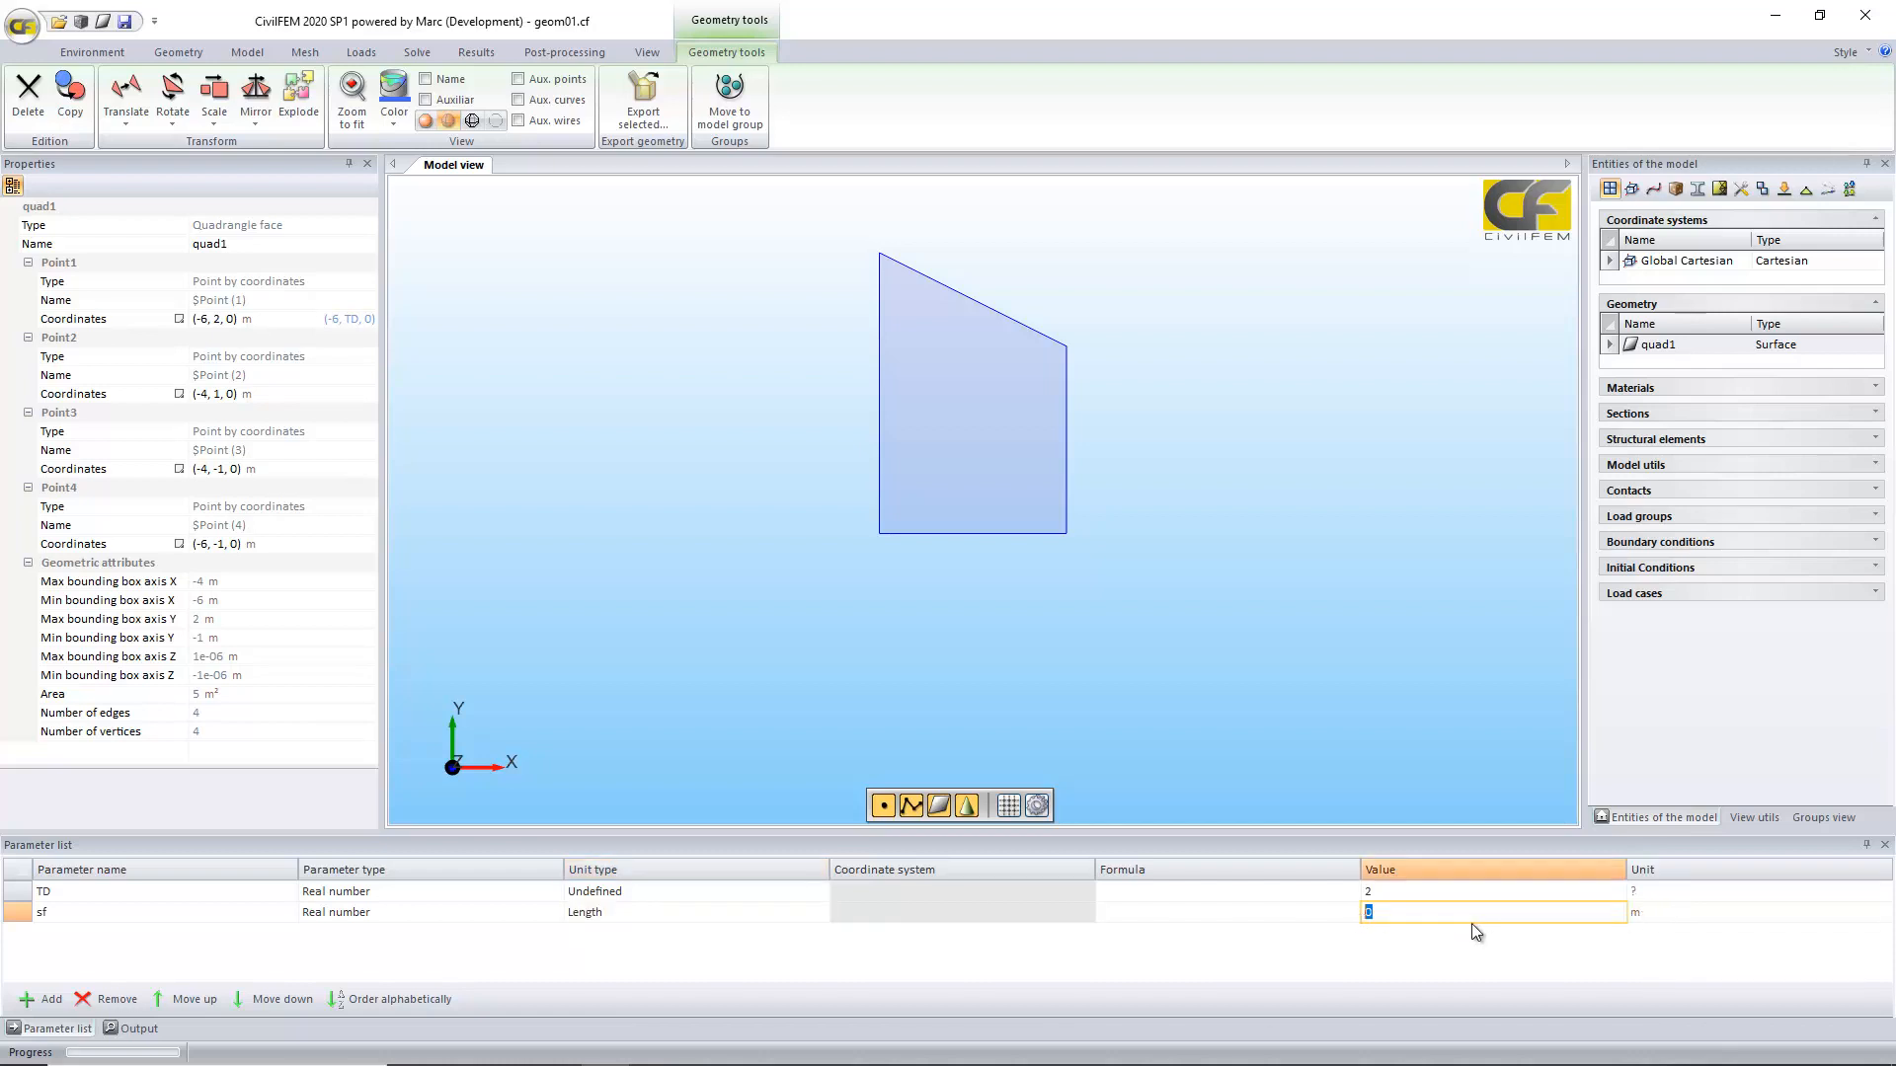
{"action": "left_click", "coordinate": [1285, 917]}
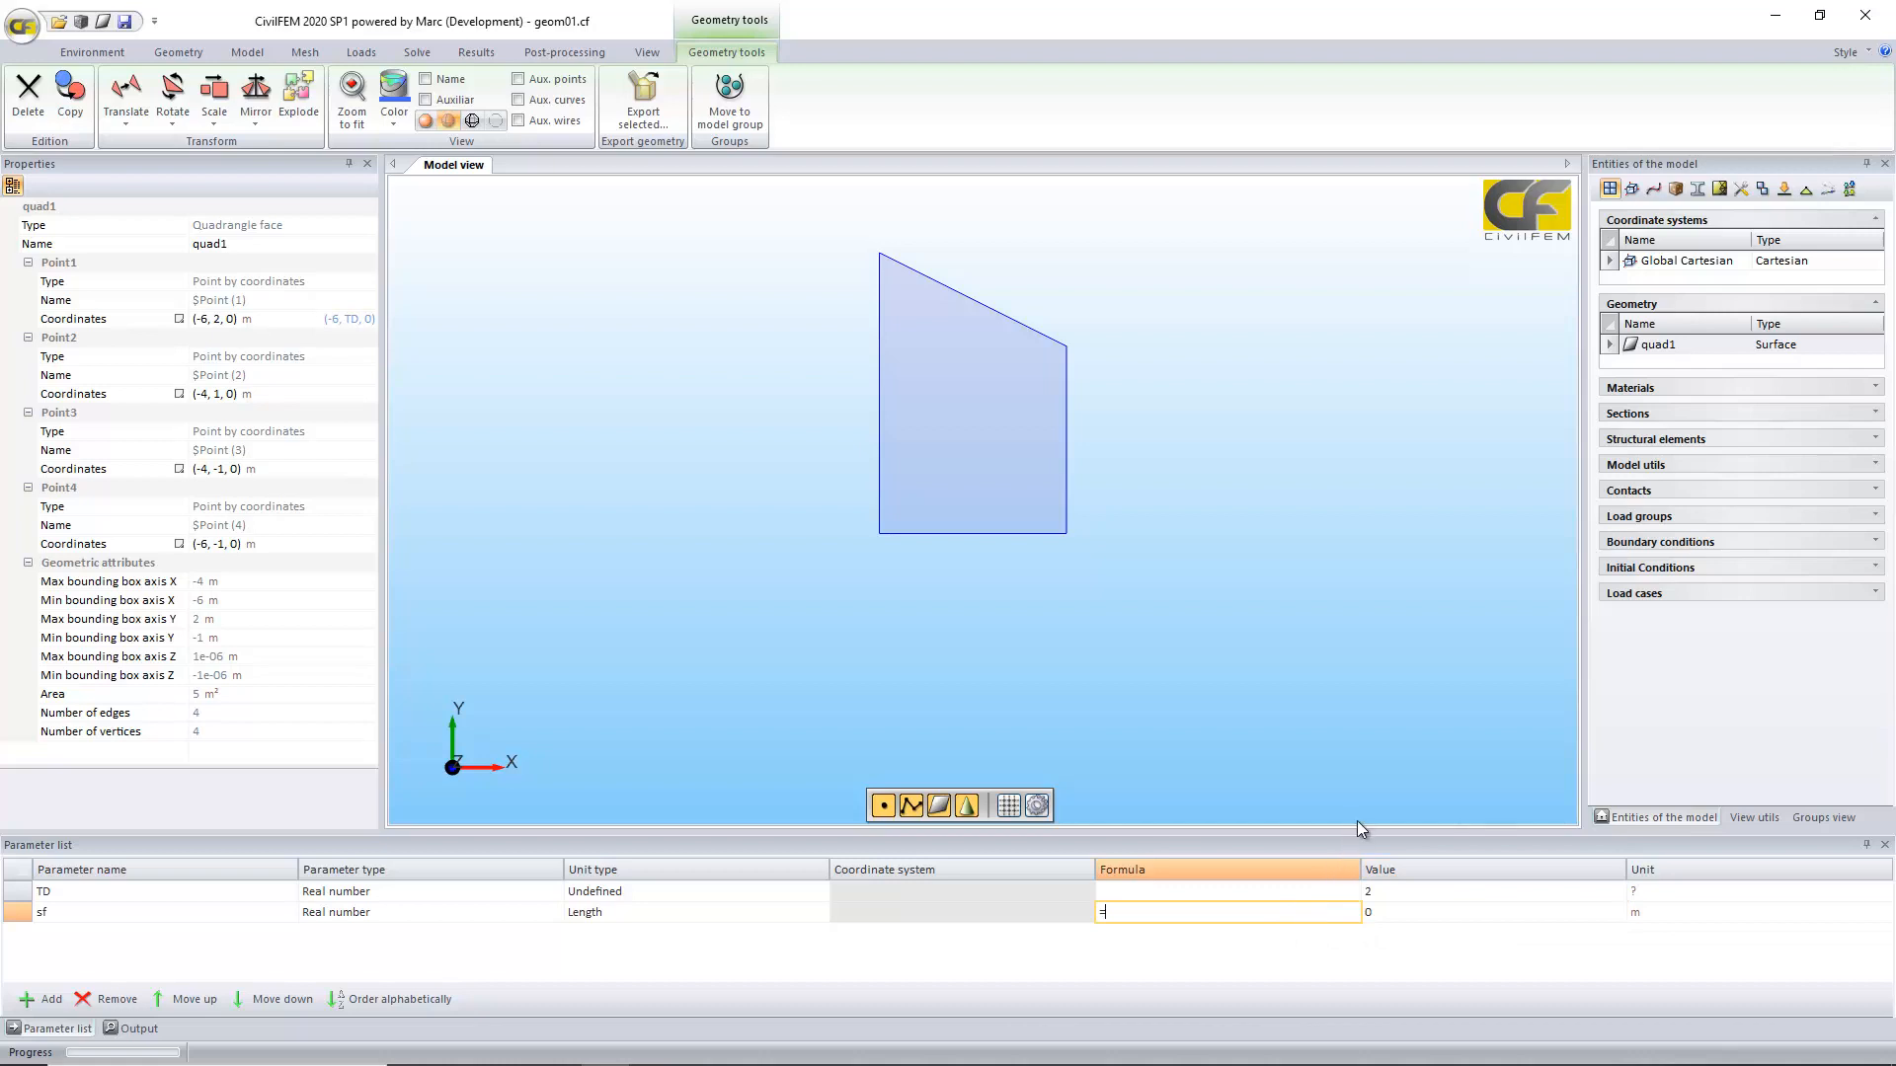
{"action": "type", "text": "TD+0.5"}
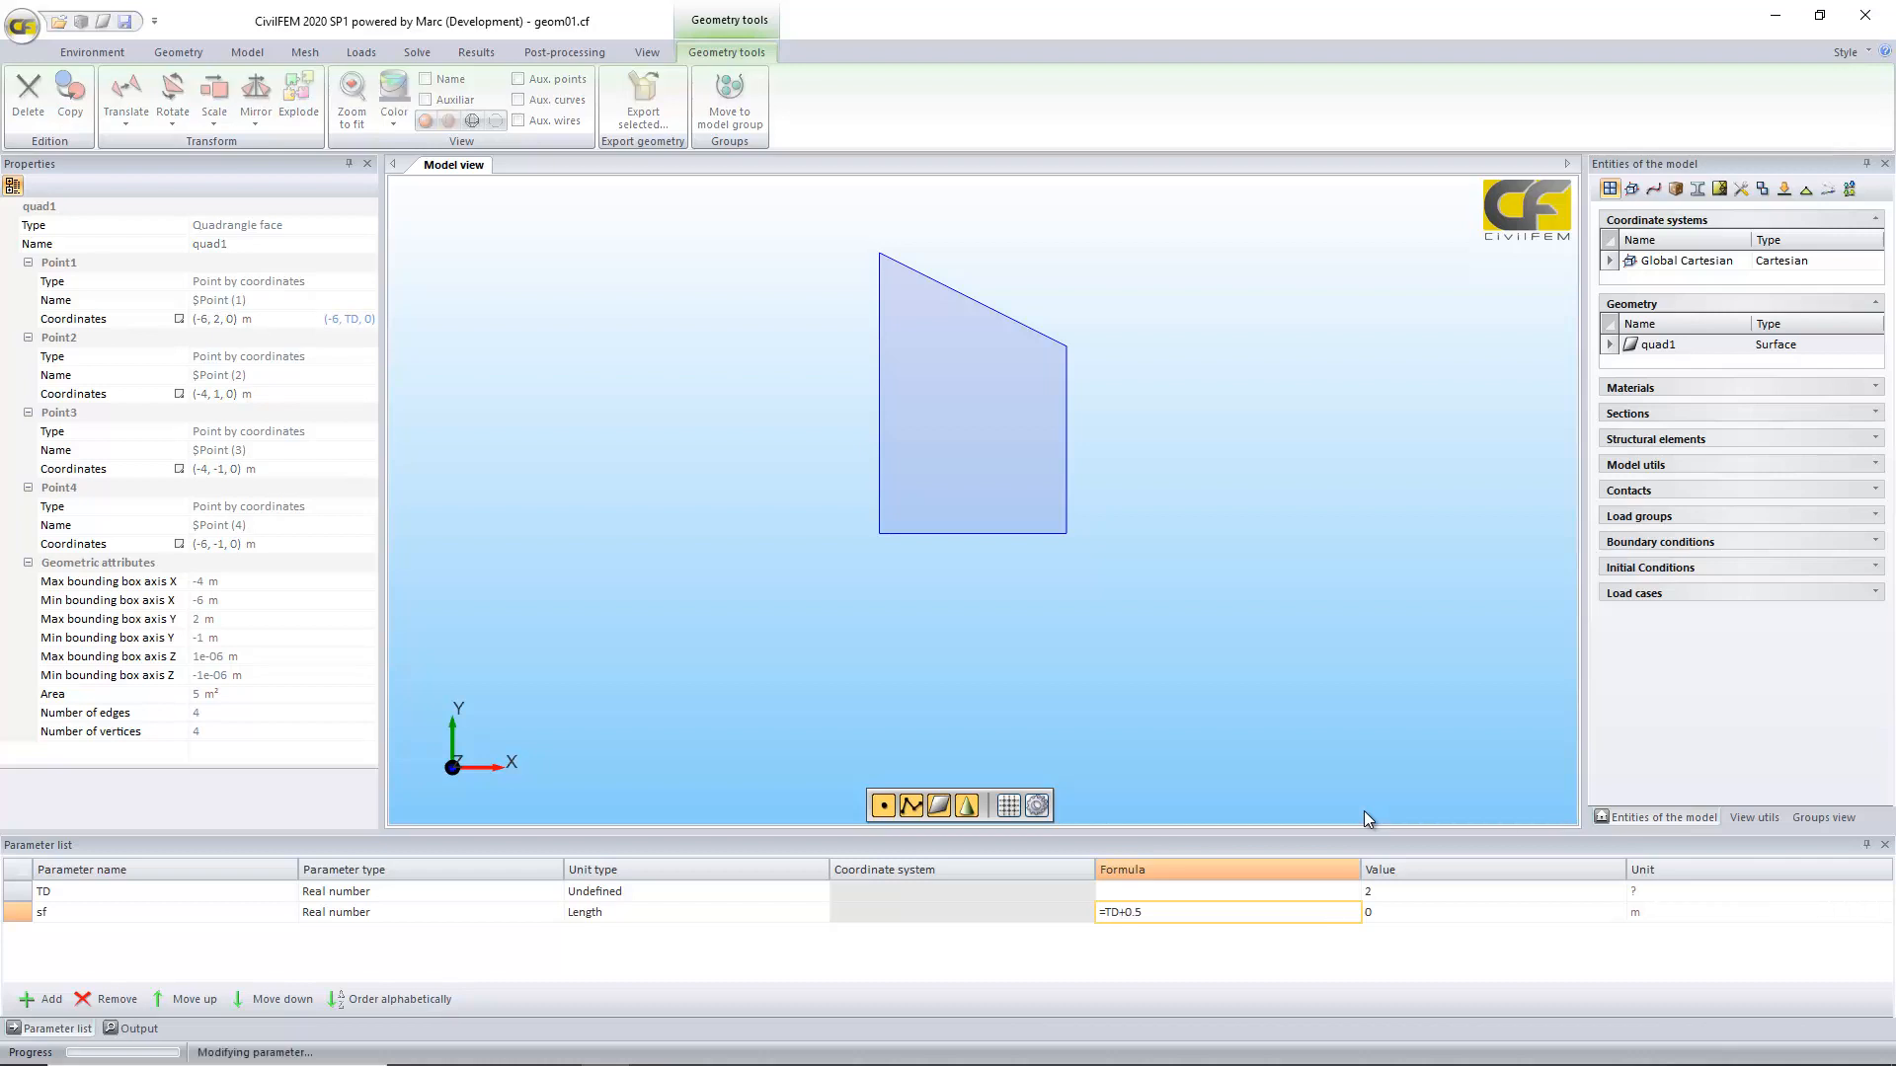
{"action": "key", "text": "Return"}
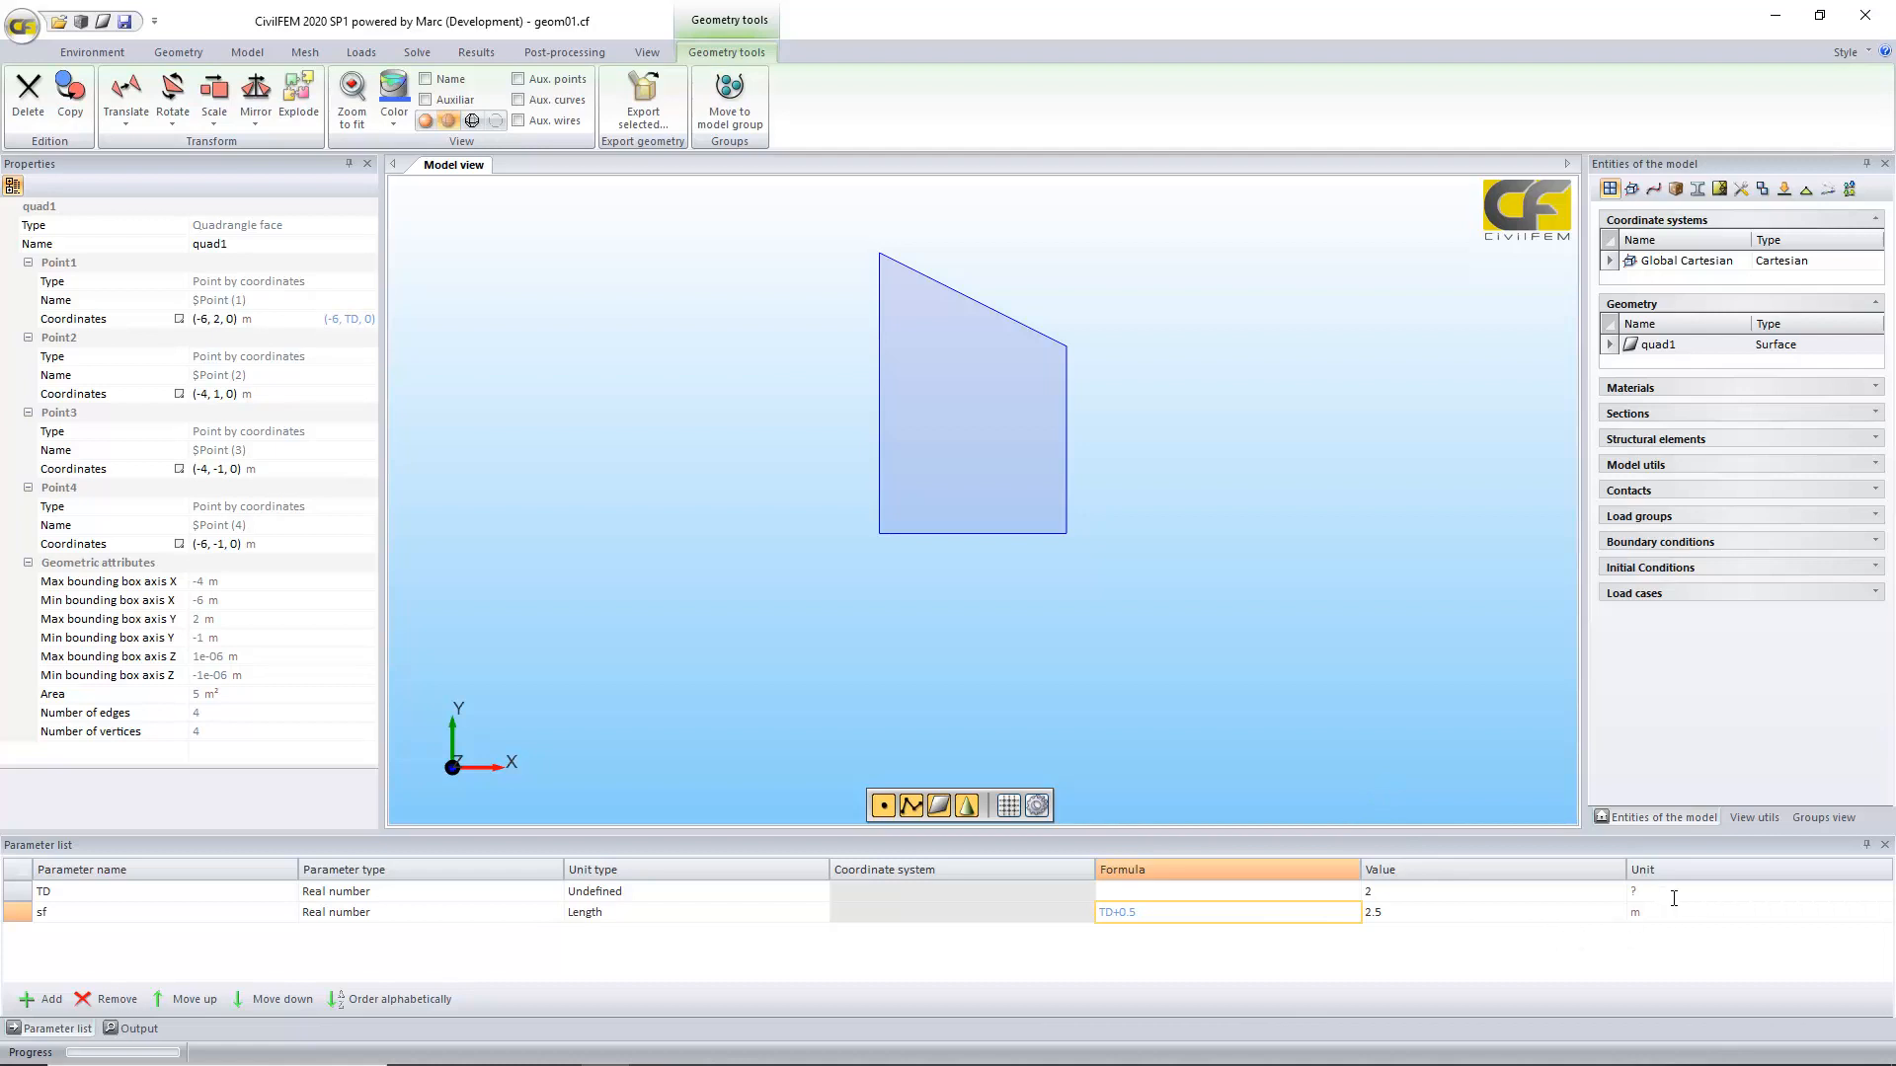
Step: Change the unit of the sf parameter to cm
{"action": "left_click", "coordinate": [1743, 915]}
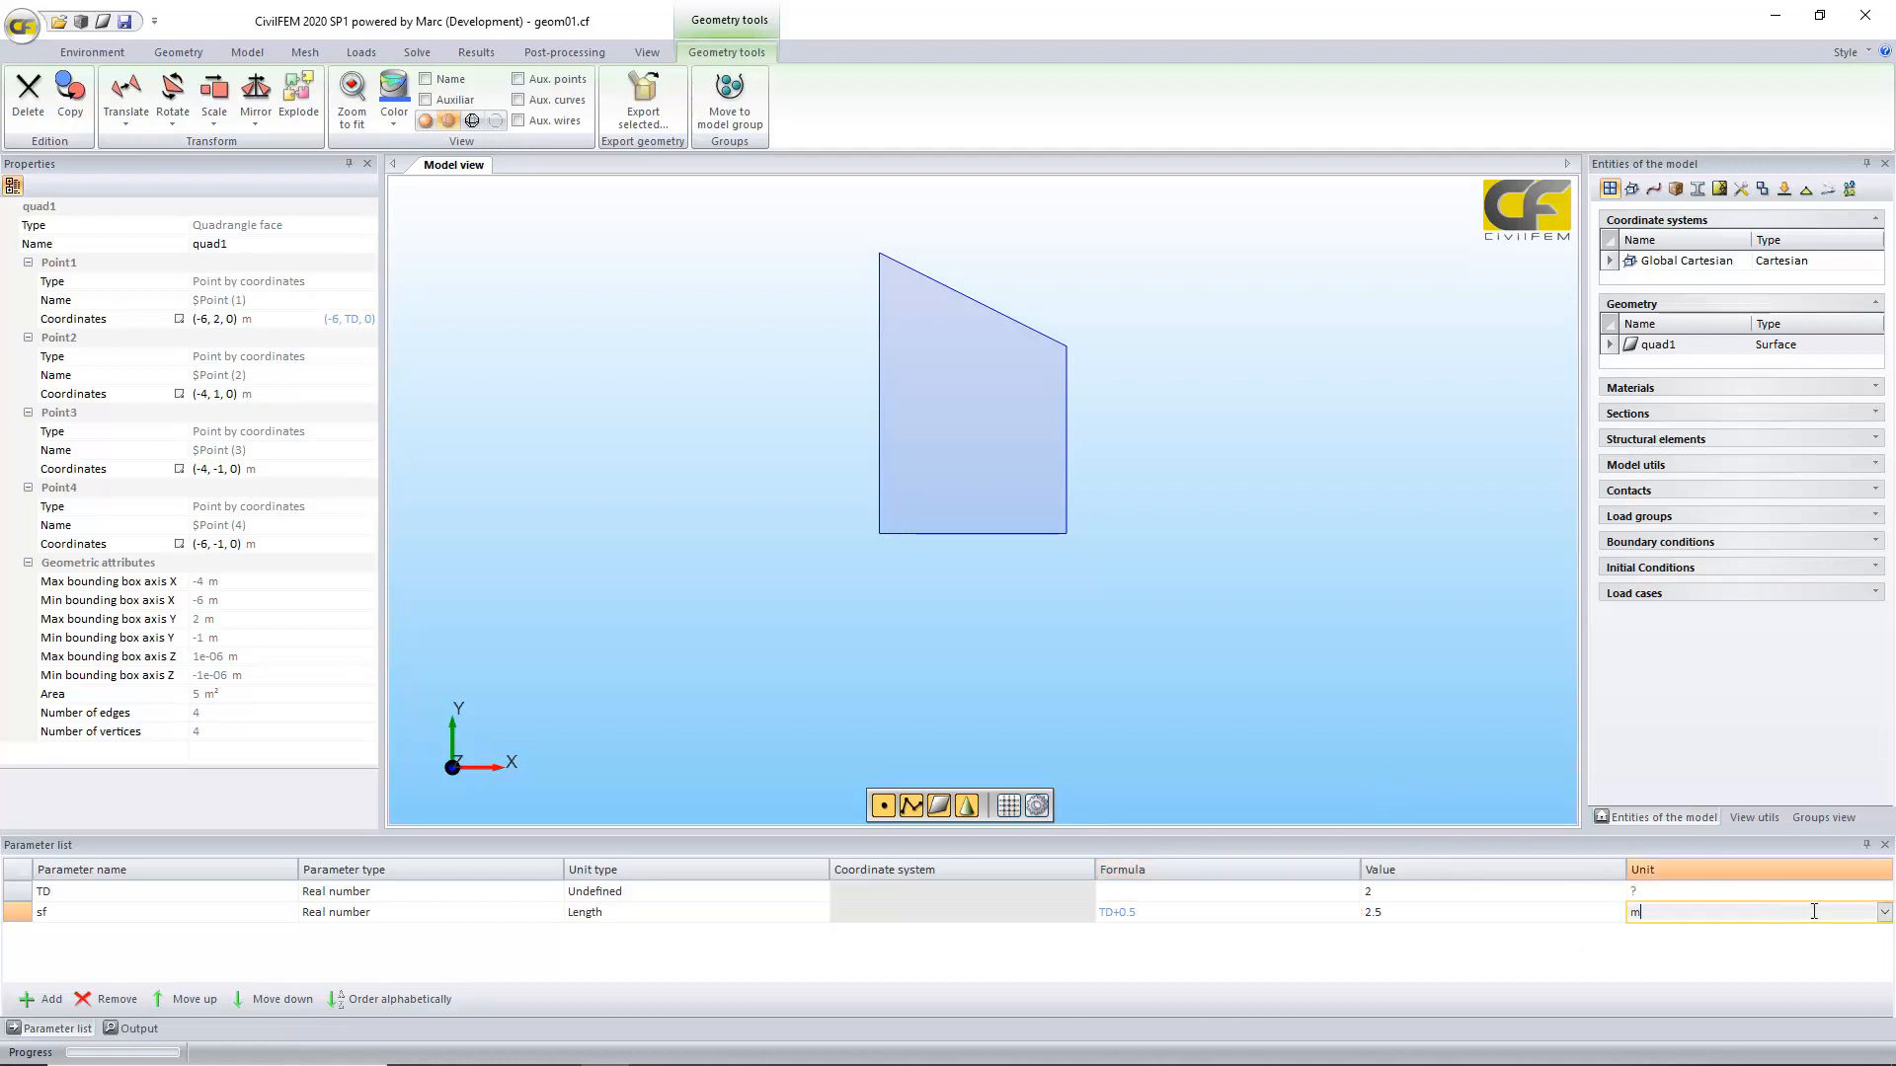
{"action": "left_click", "coordinate": [1885, 913]}
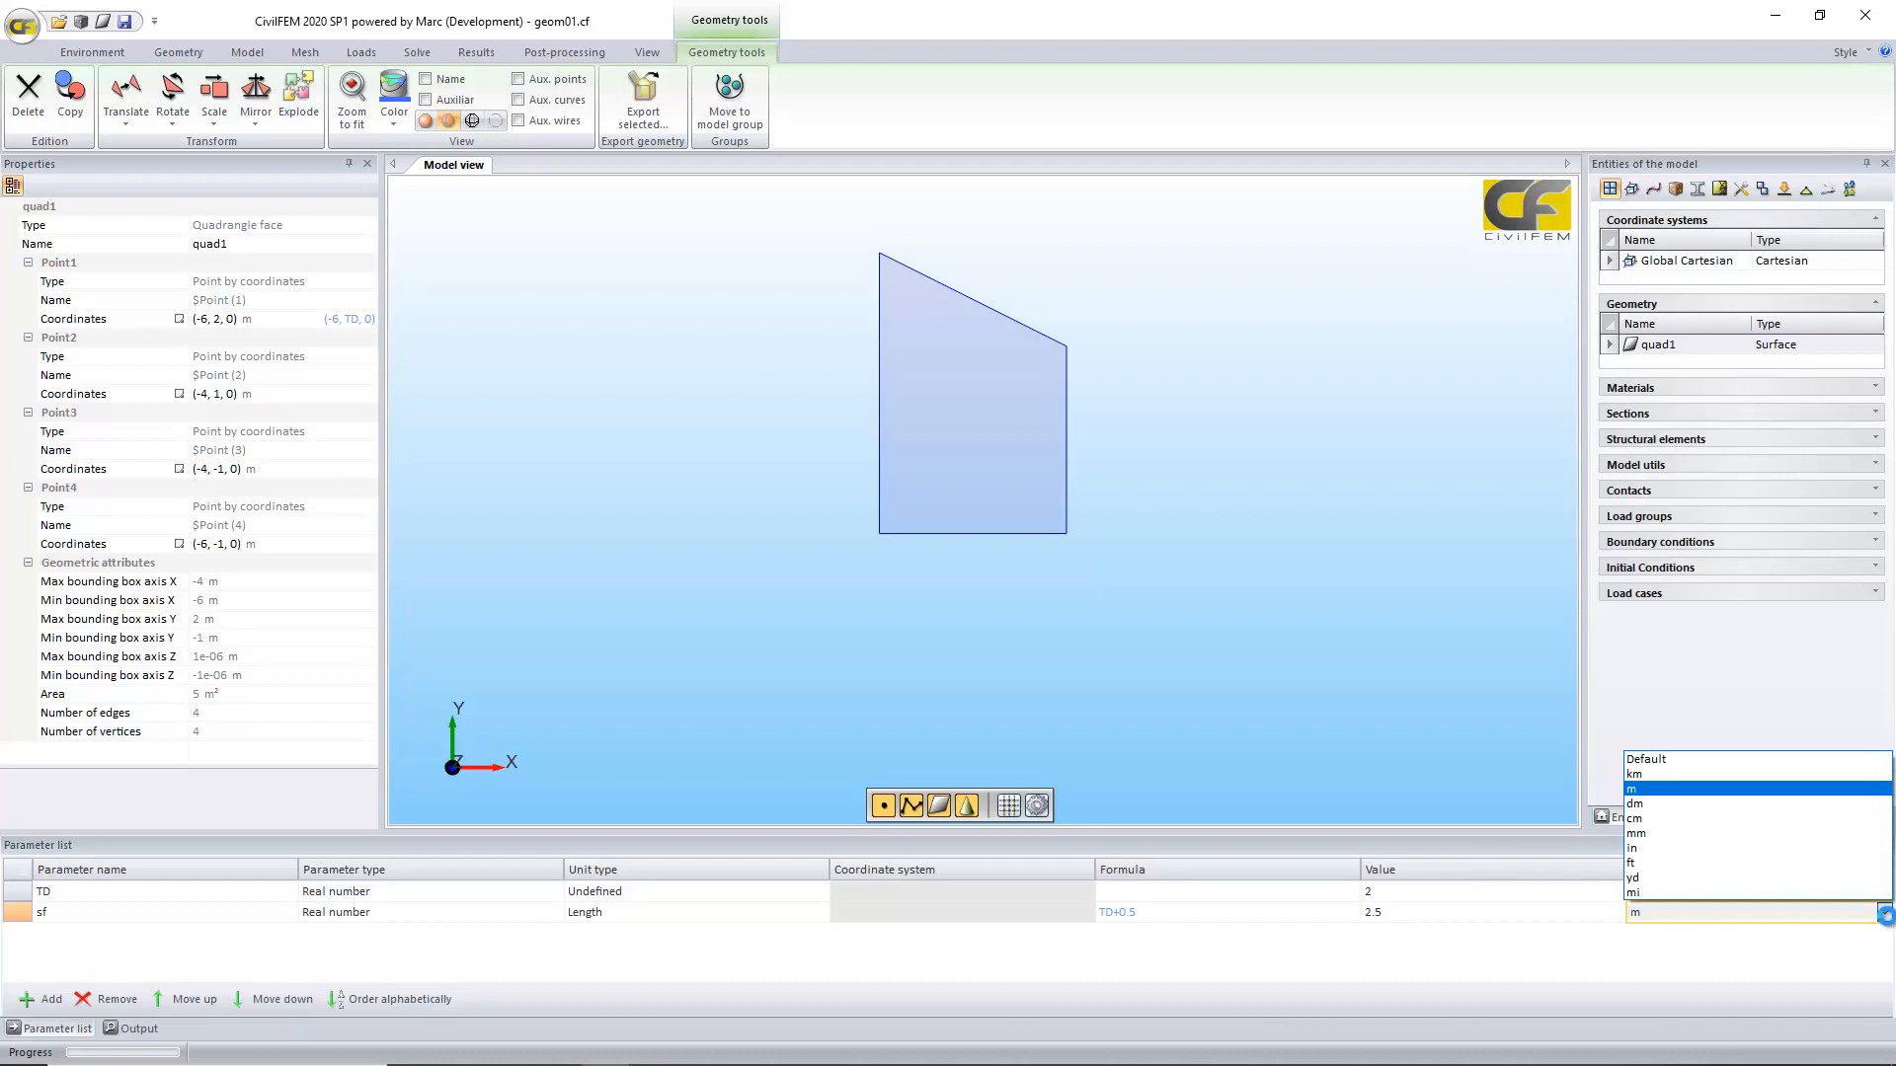
{"action": "left_click", "coordinate": [1762, 819]}
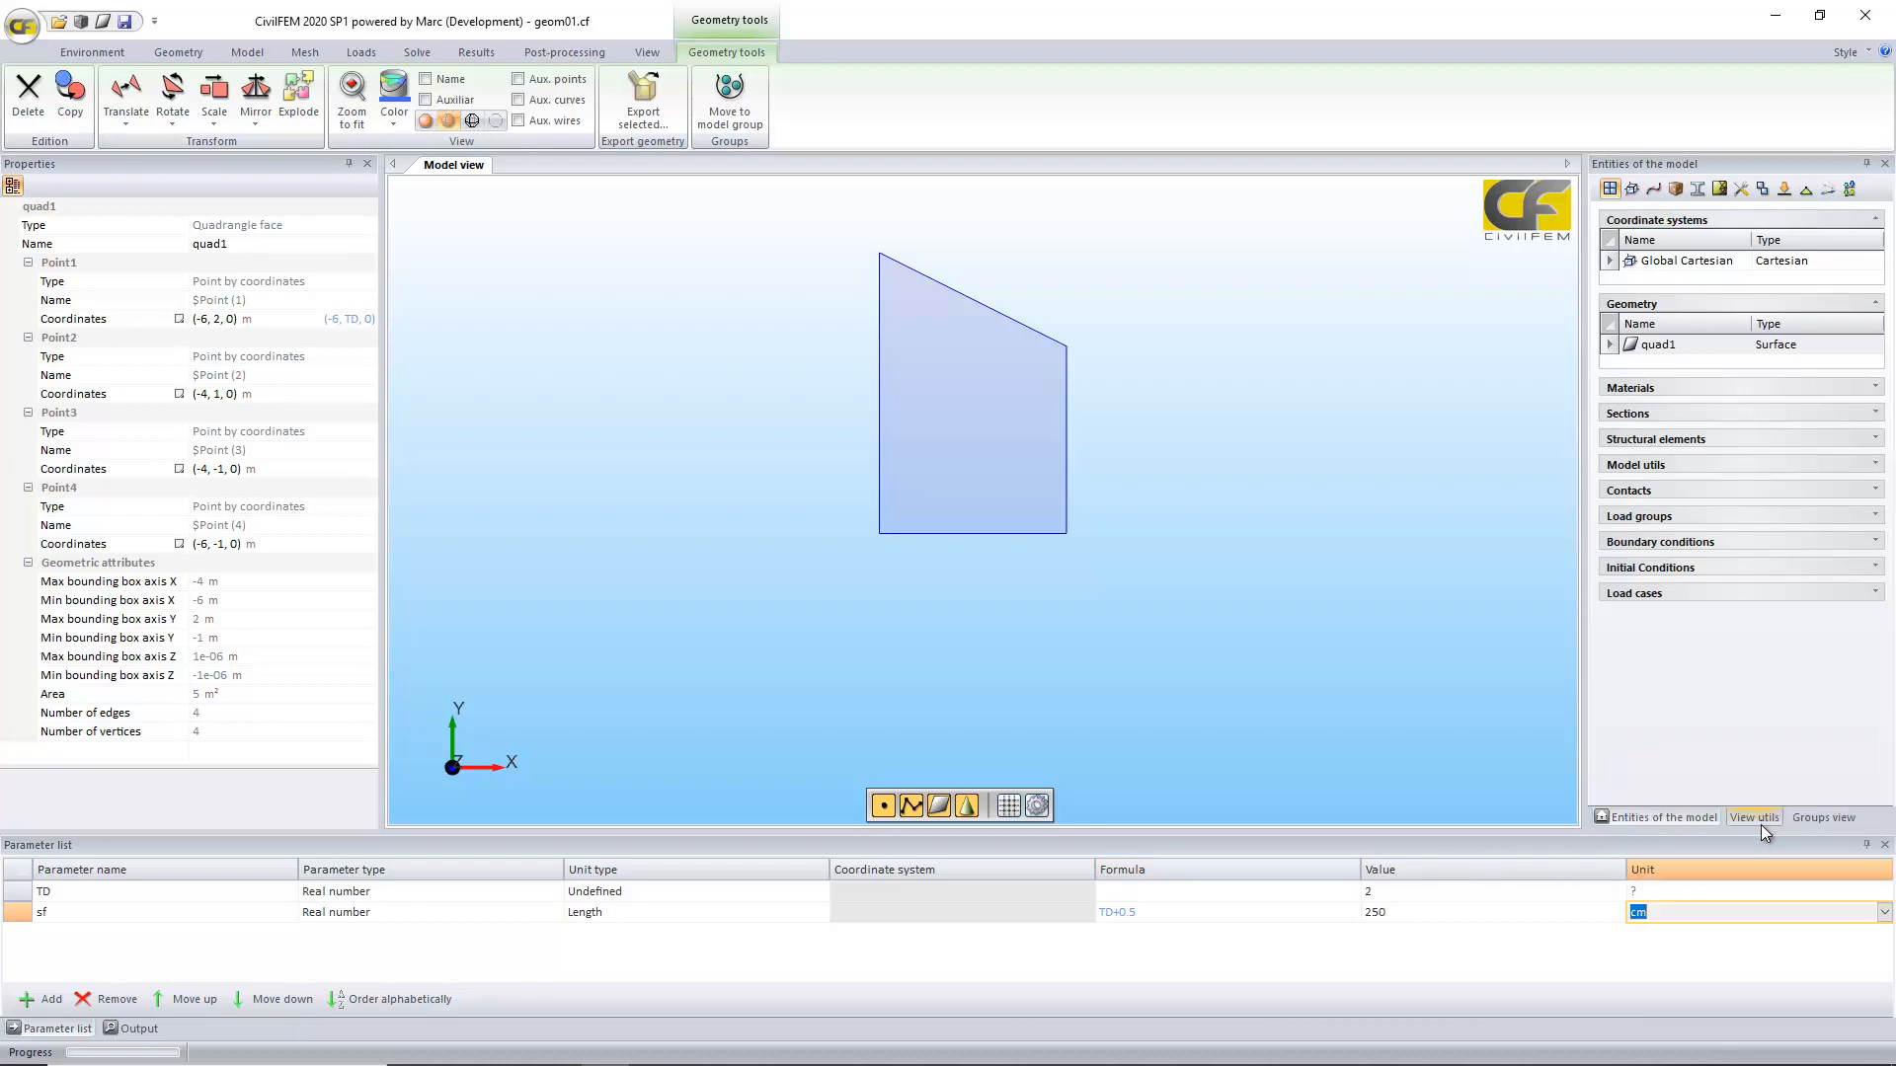
{"action": "left_click", "coordinate": [1884, 914]}
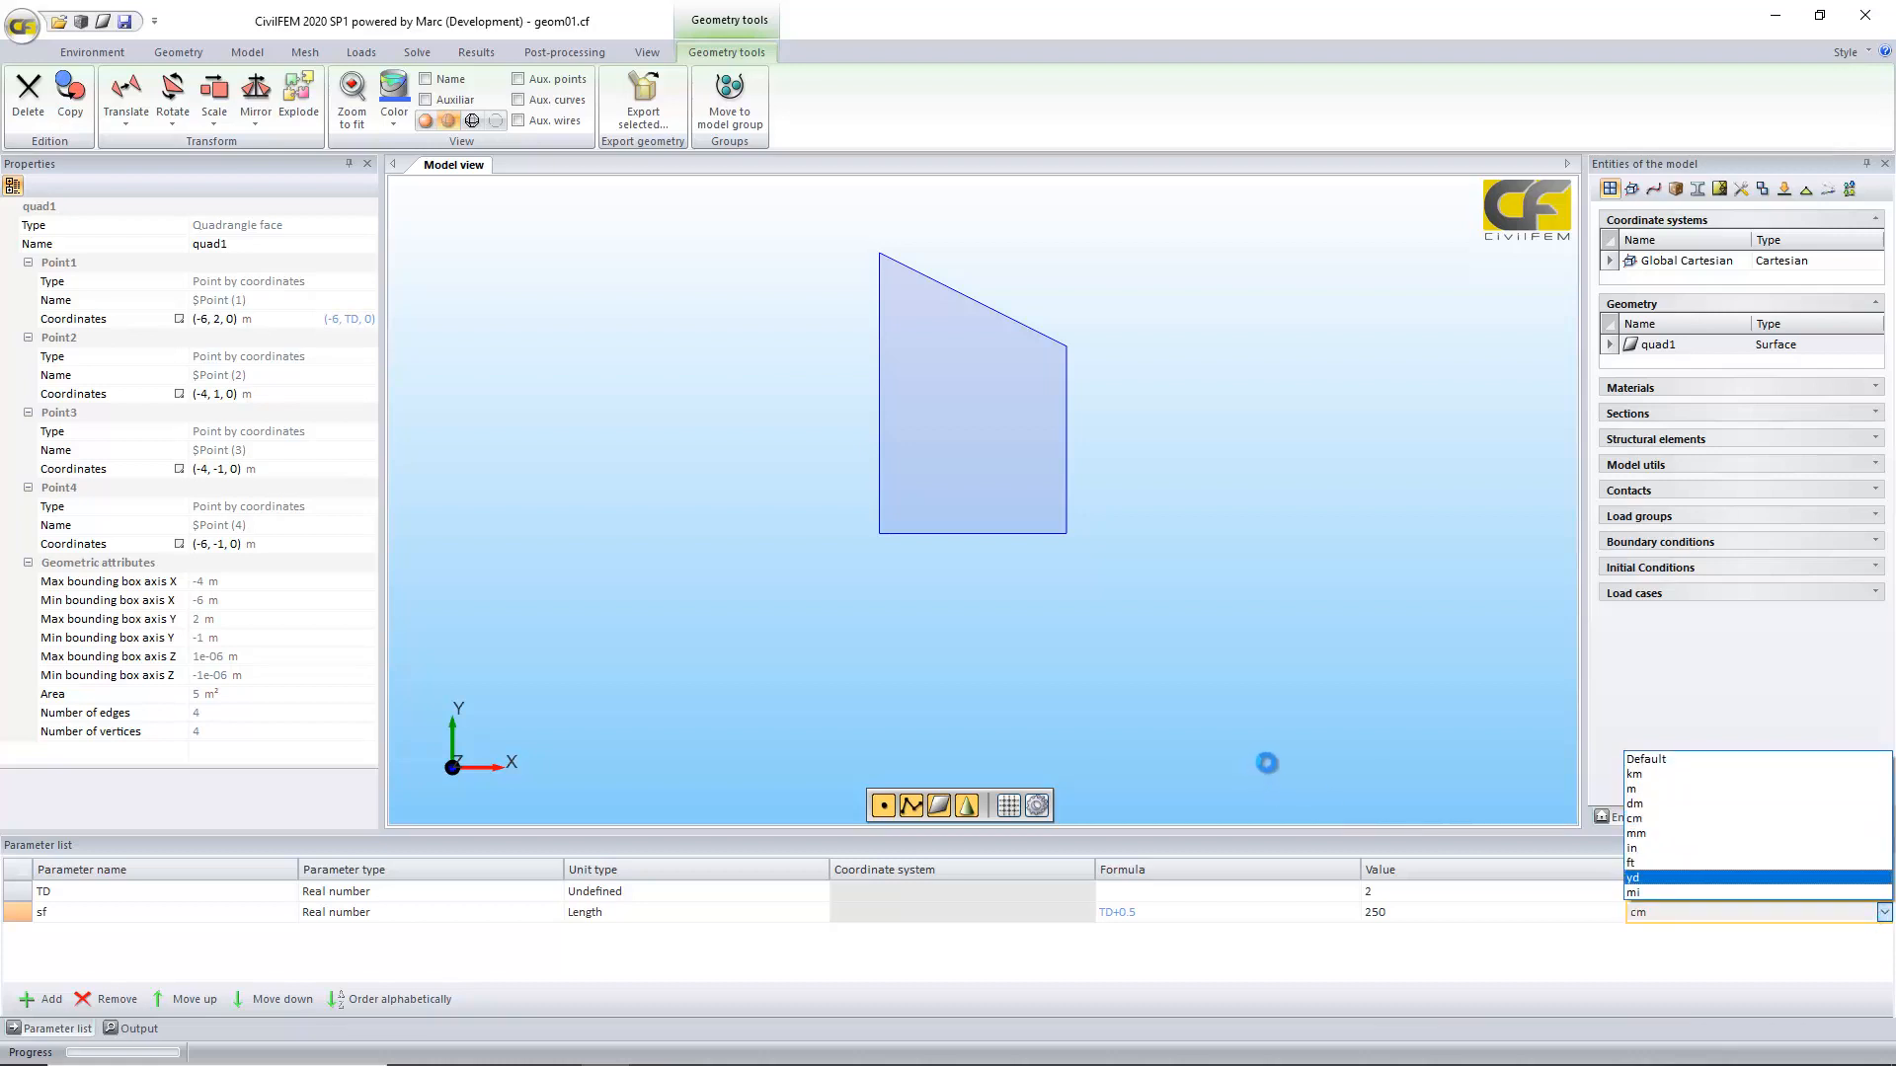
{"action": "left_click", "coordinate": [1312, 918]}
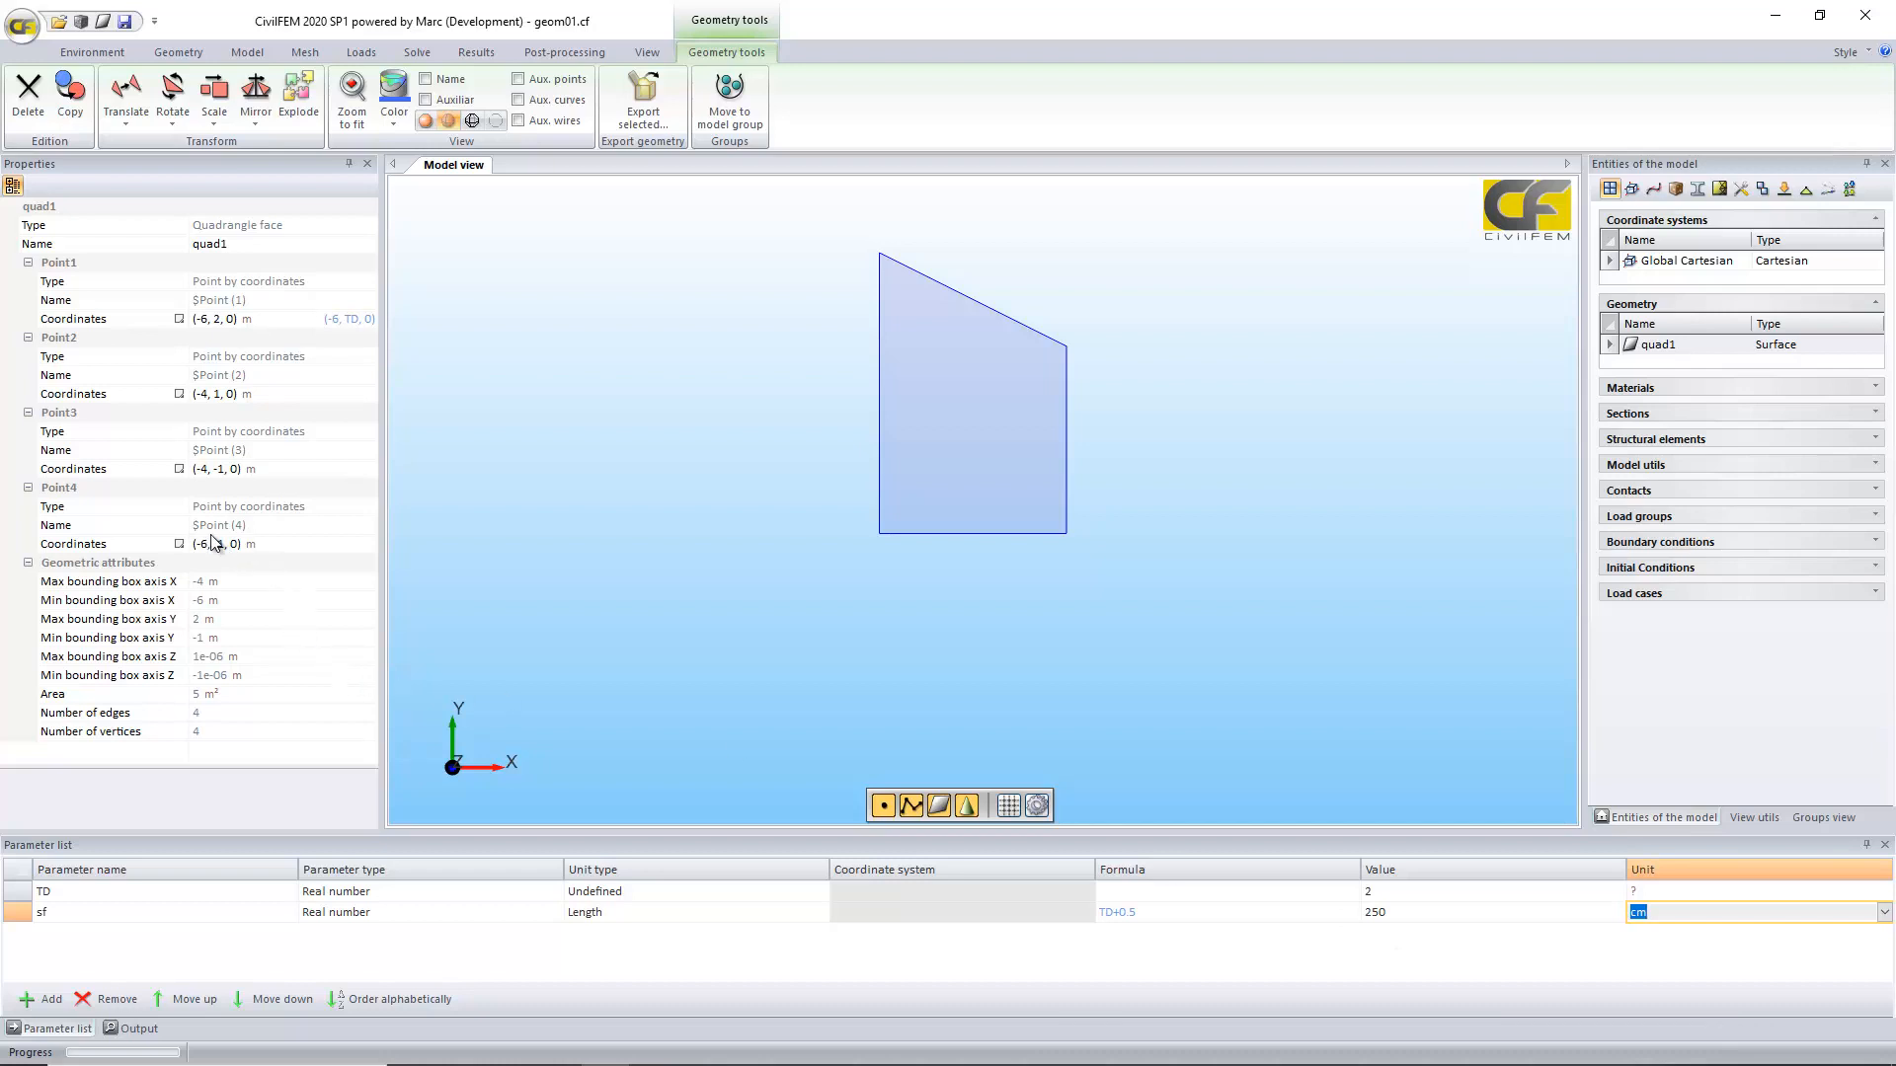
Step: Set the coordinates of quad1's Point3 to (-sf, -1, 0), using the parameter for X
{"action": "left_click", "coordinate": [207, 469]}
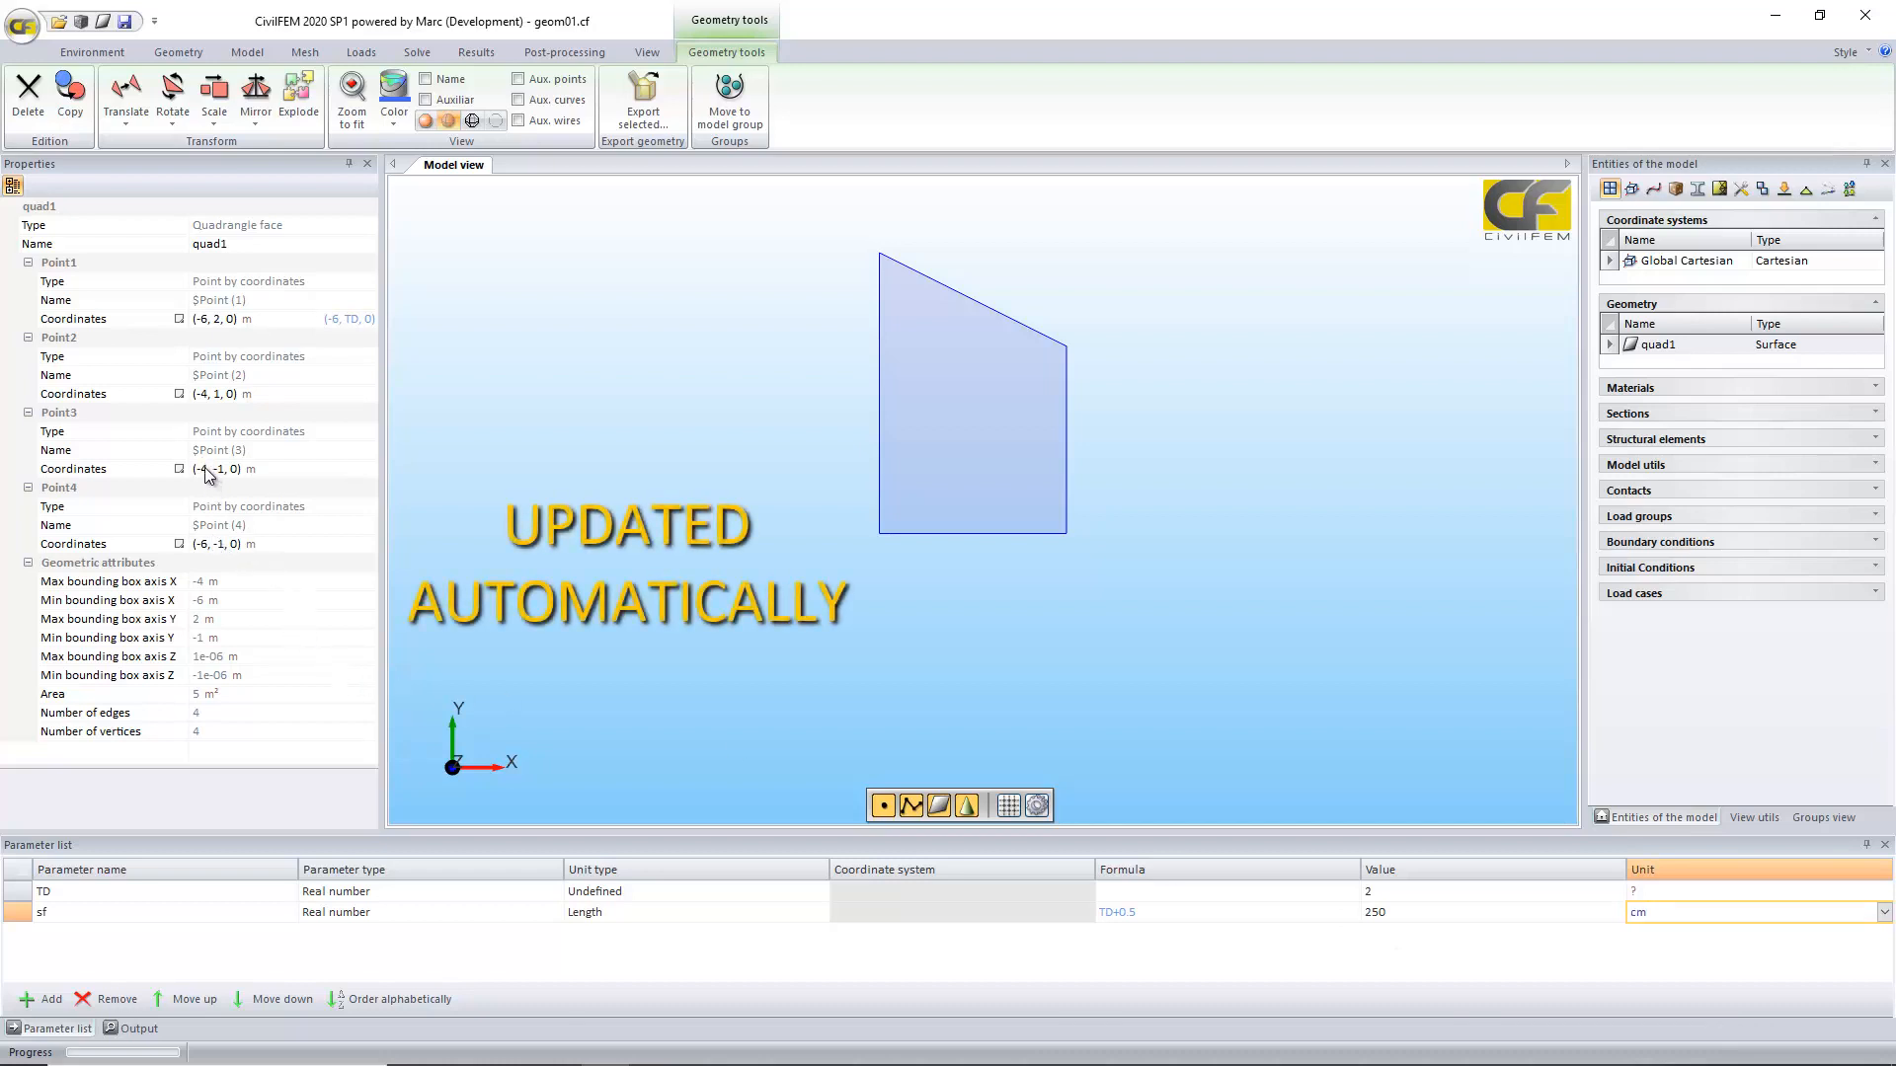
{"action": "double_click", "coordinate": [206, 469]}
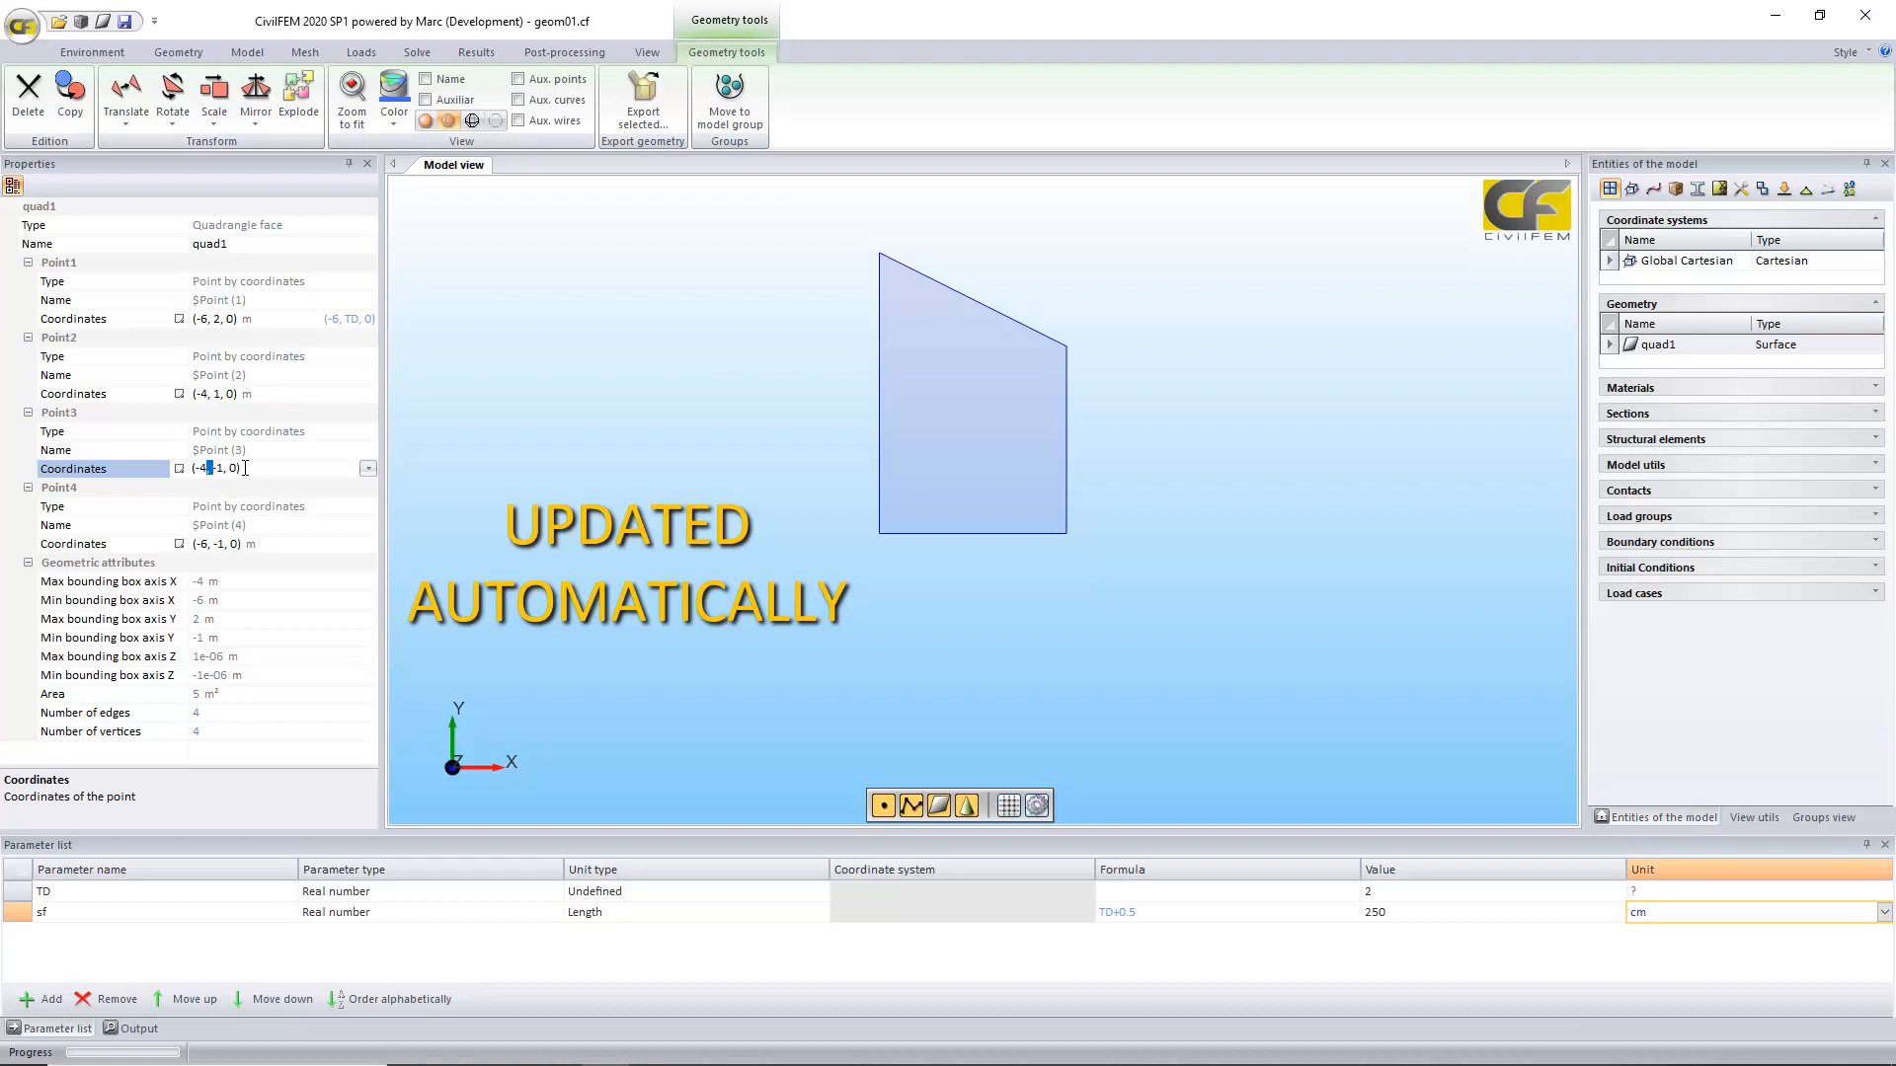
{"action": "left_click", "coordinate": [245, 468]}
{"action": "key", "text": "BackSpace"}
{"action": "type", "text": "sf"}
{"action": "key", "text": "Return"}
Step: Express the coordinates of quad1's Point3 in mm and those of Point2 in inches
{"action": "left_click", "coordinate": [368, 468]}
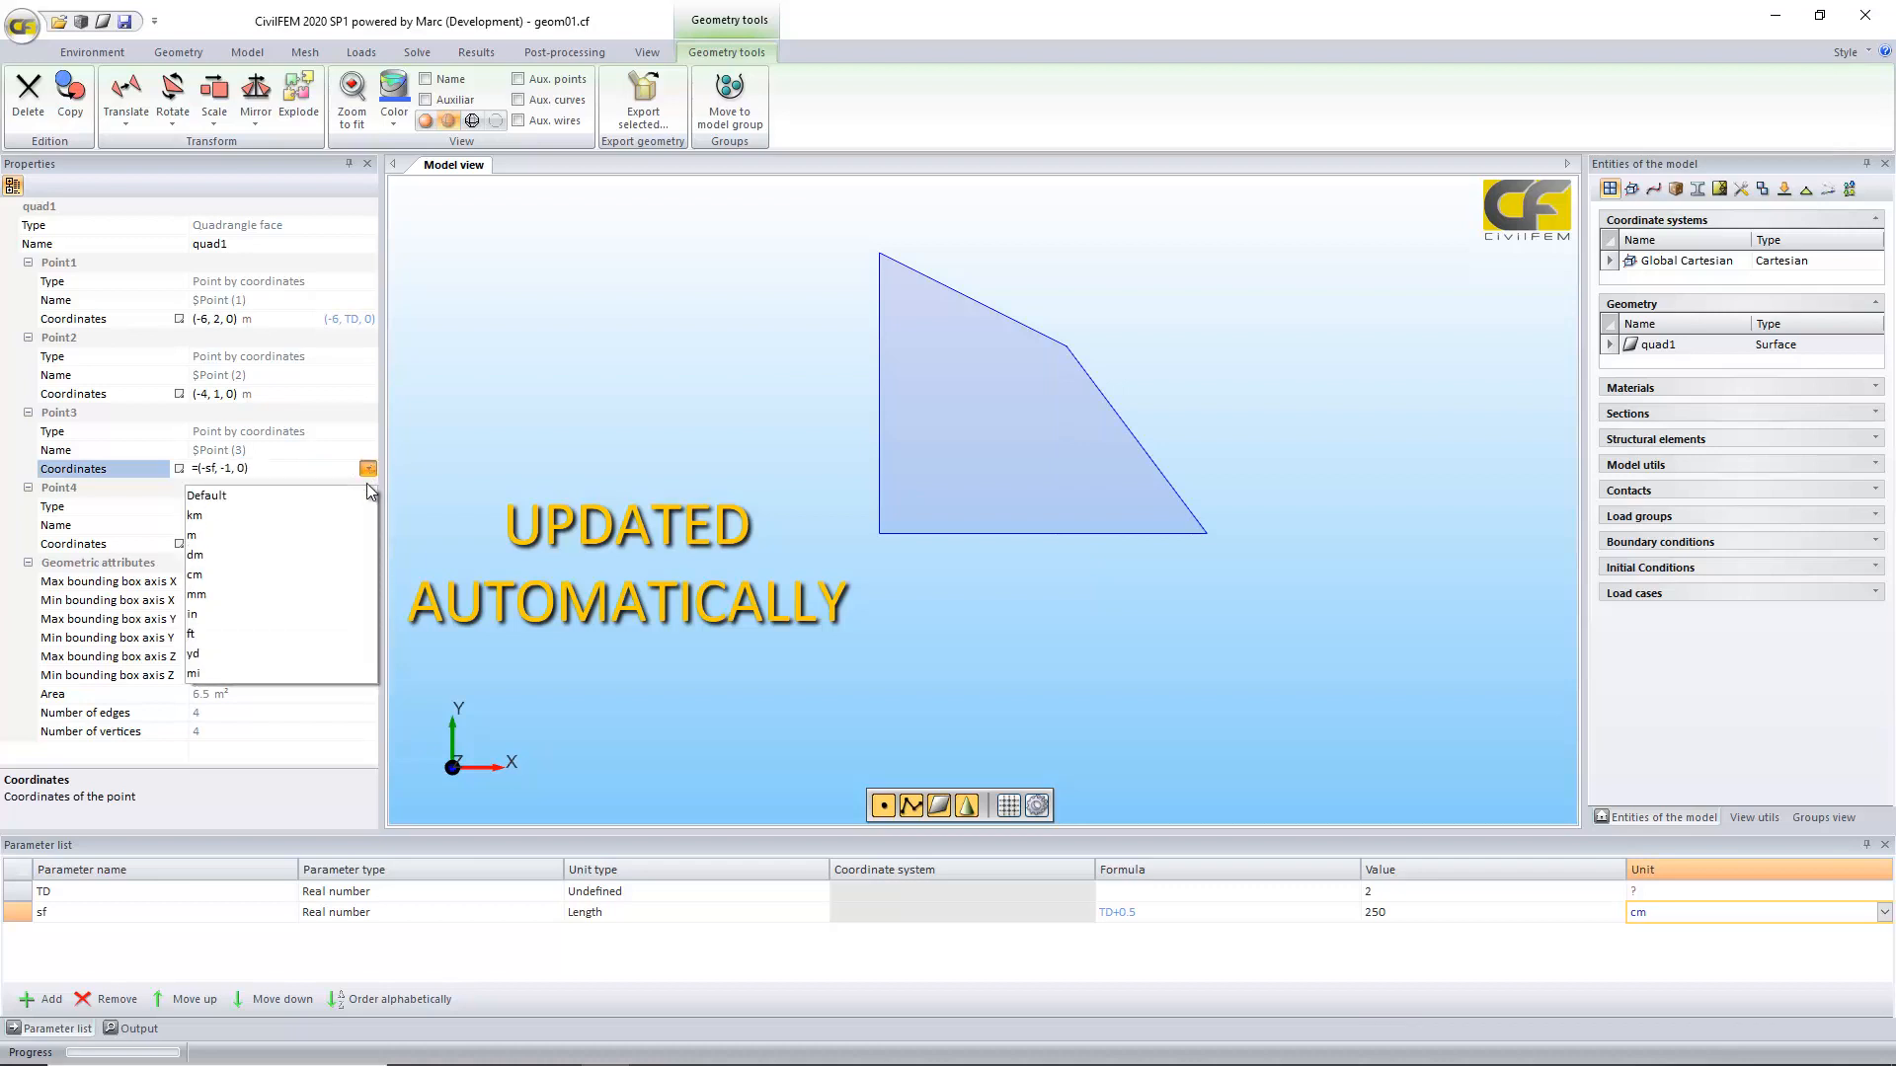
{"action": "left_click", "coordinate": [334, 593]}
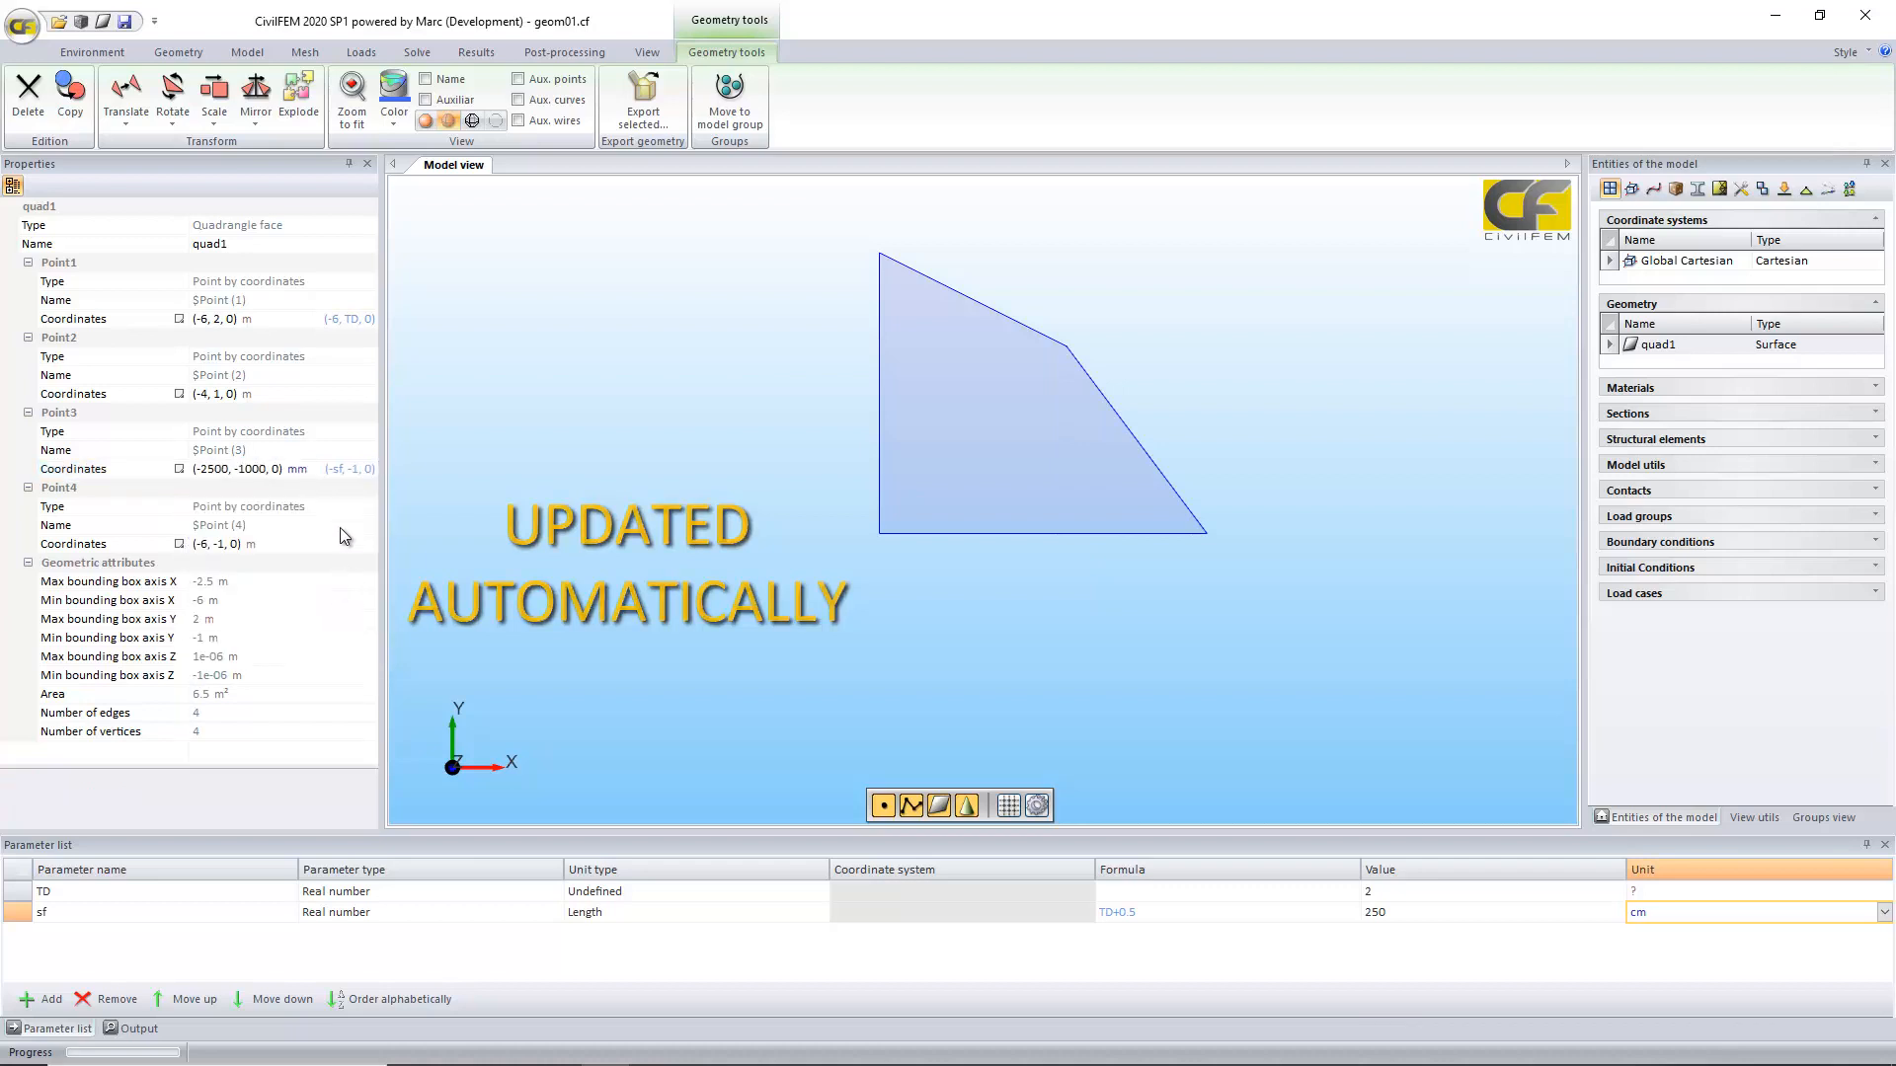
{"action": "left_click", "coordinate": [365, 394]}
{"action": "left_click", "coordinate": [369, 395]}
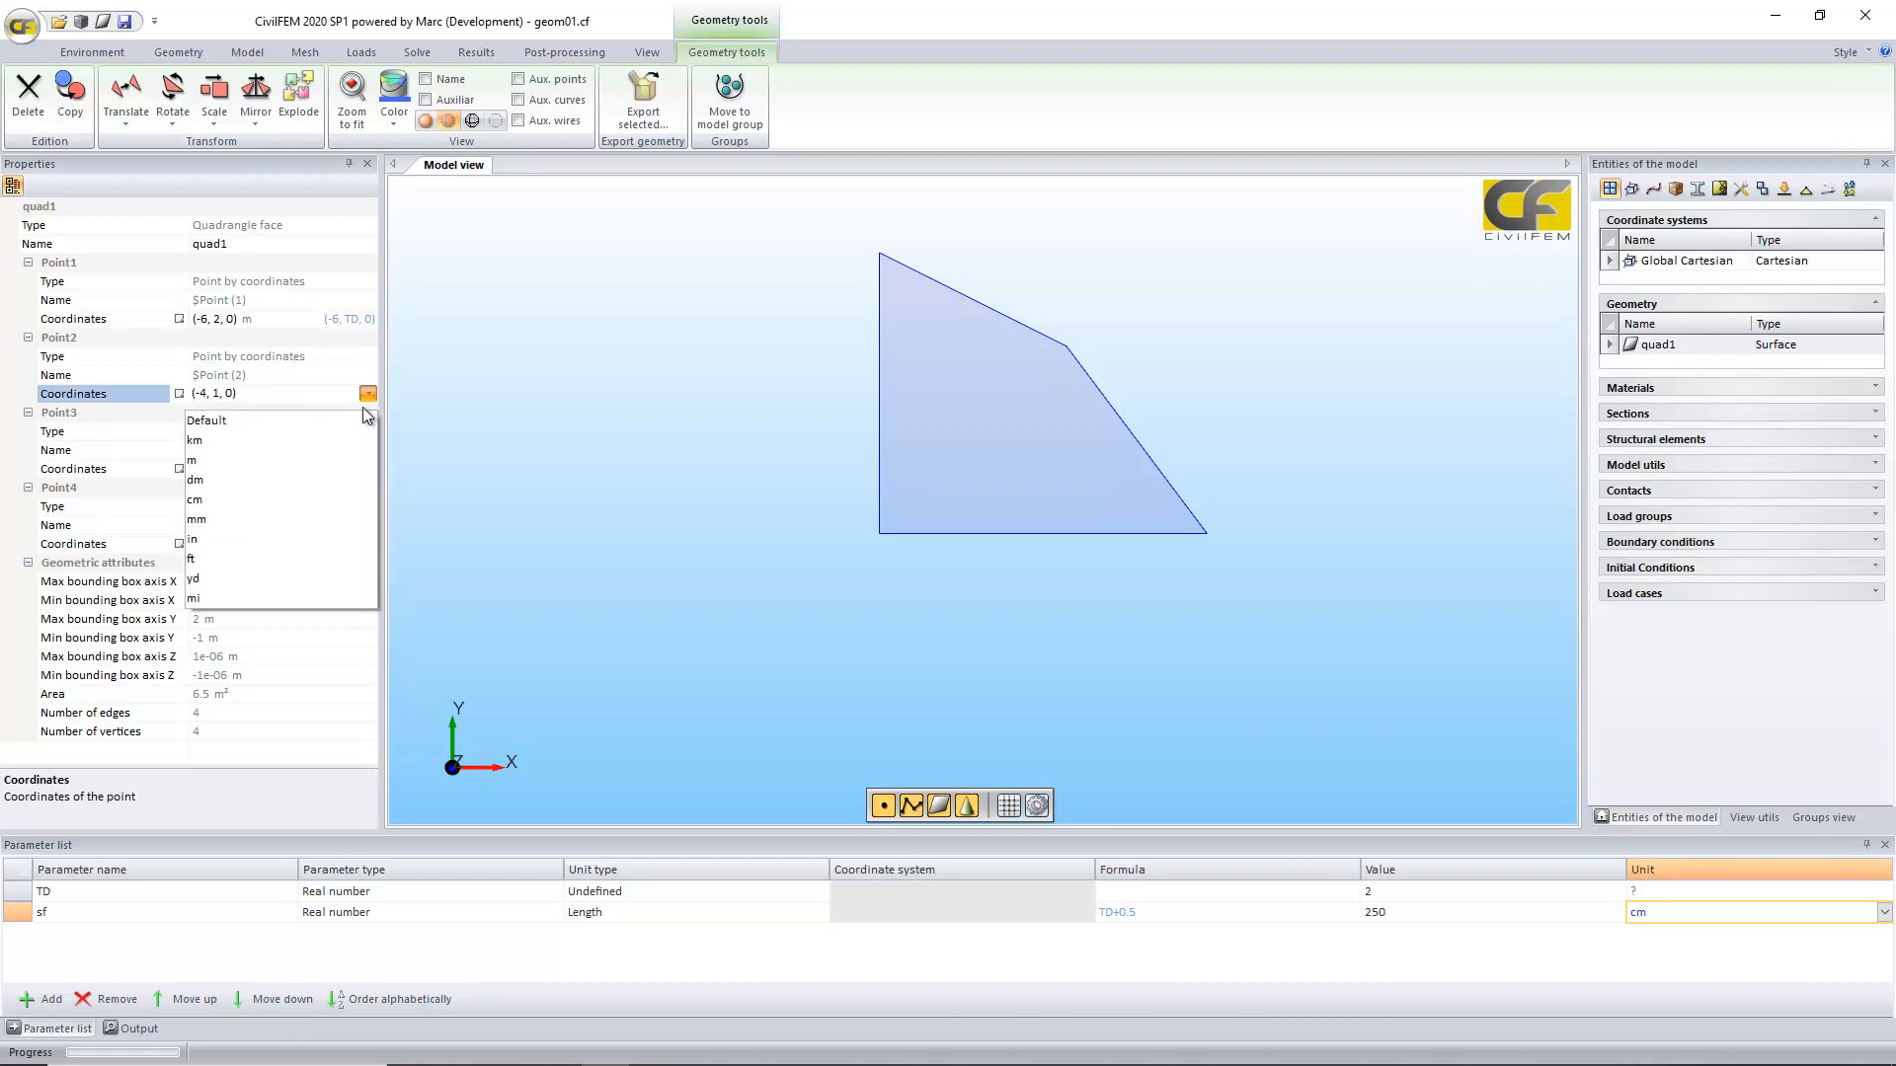
{"action": "left_click", "coordinate": [323, 535]}
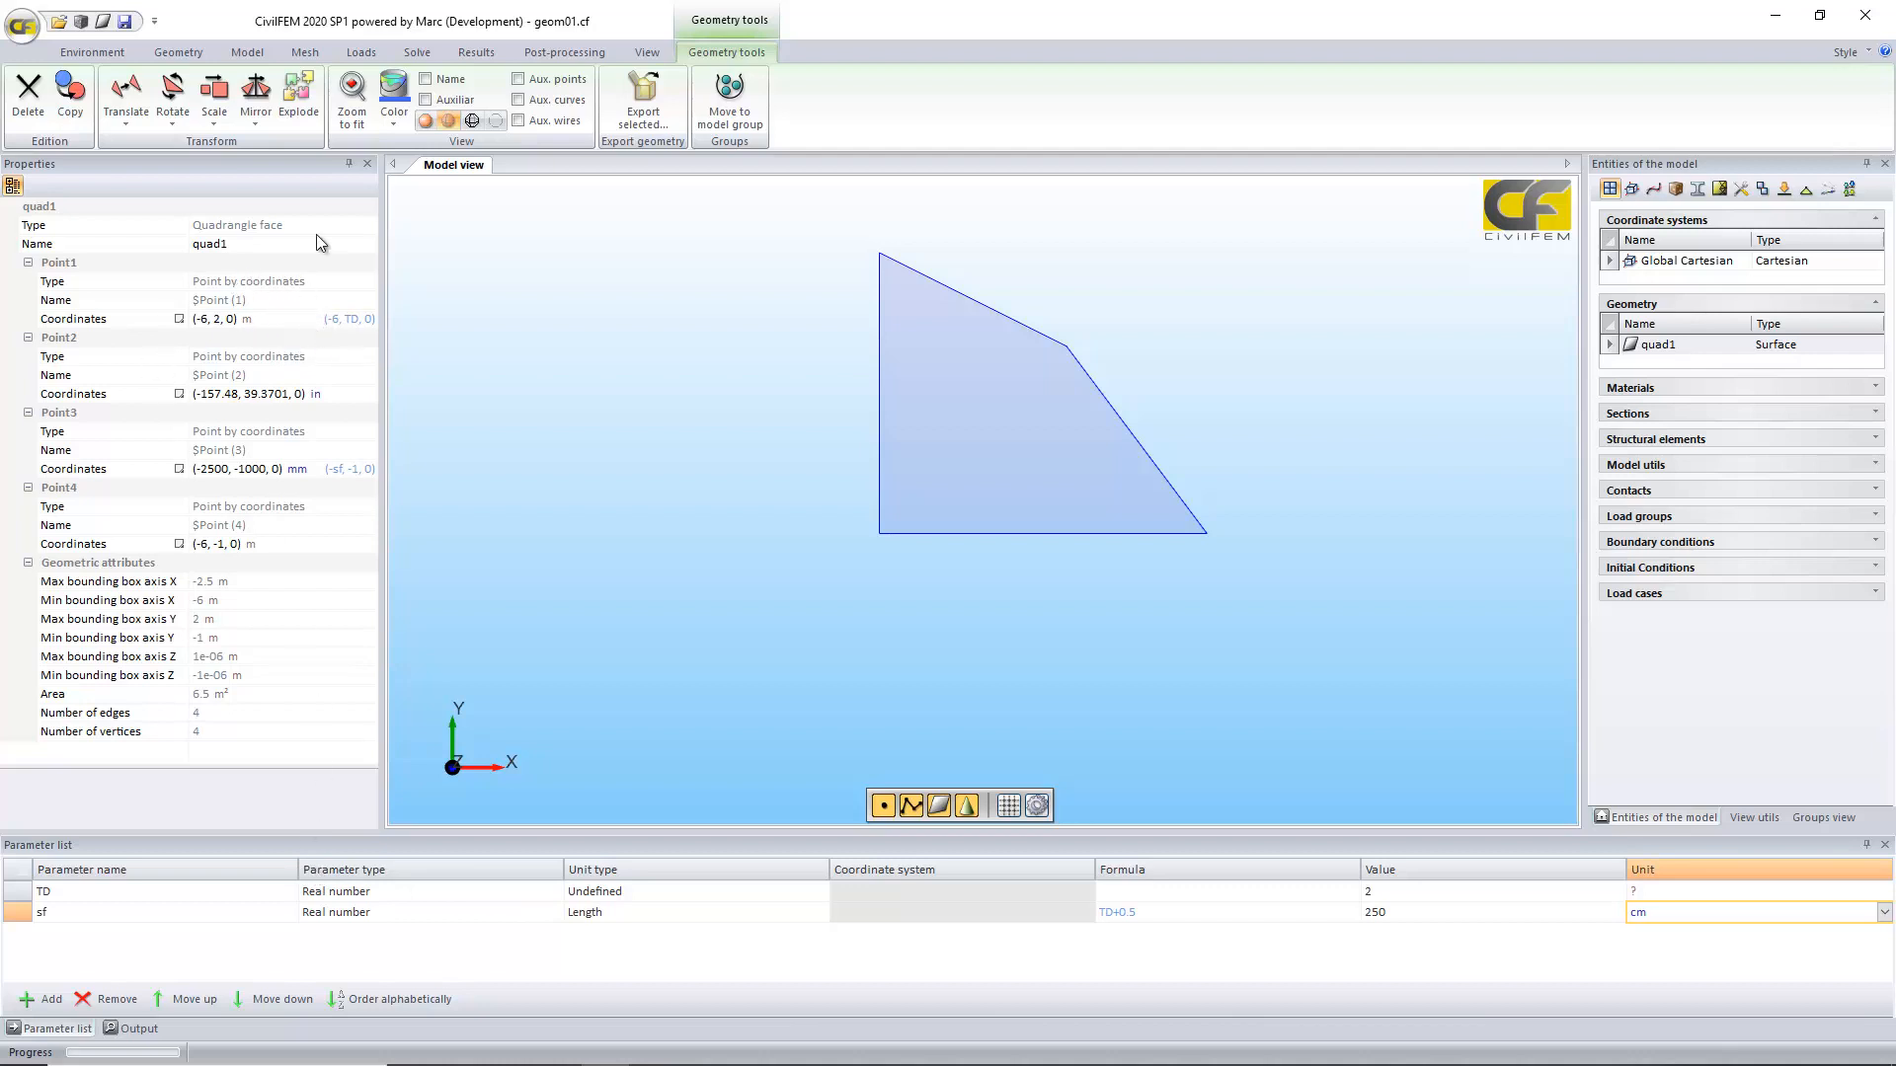
Step: Switch the model units to Imperial Units (inches)
{"action": "left_click", "coordinate": [101, 49]}
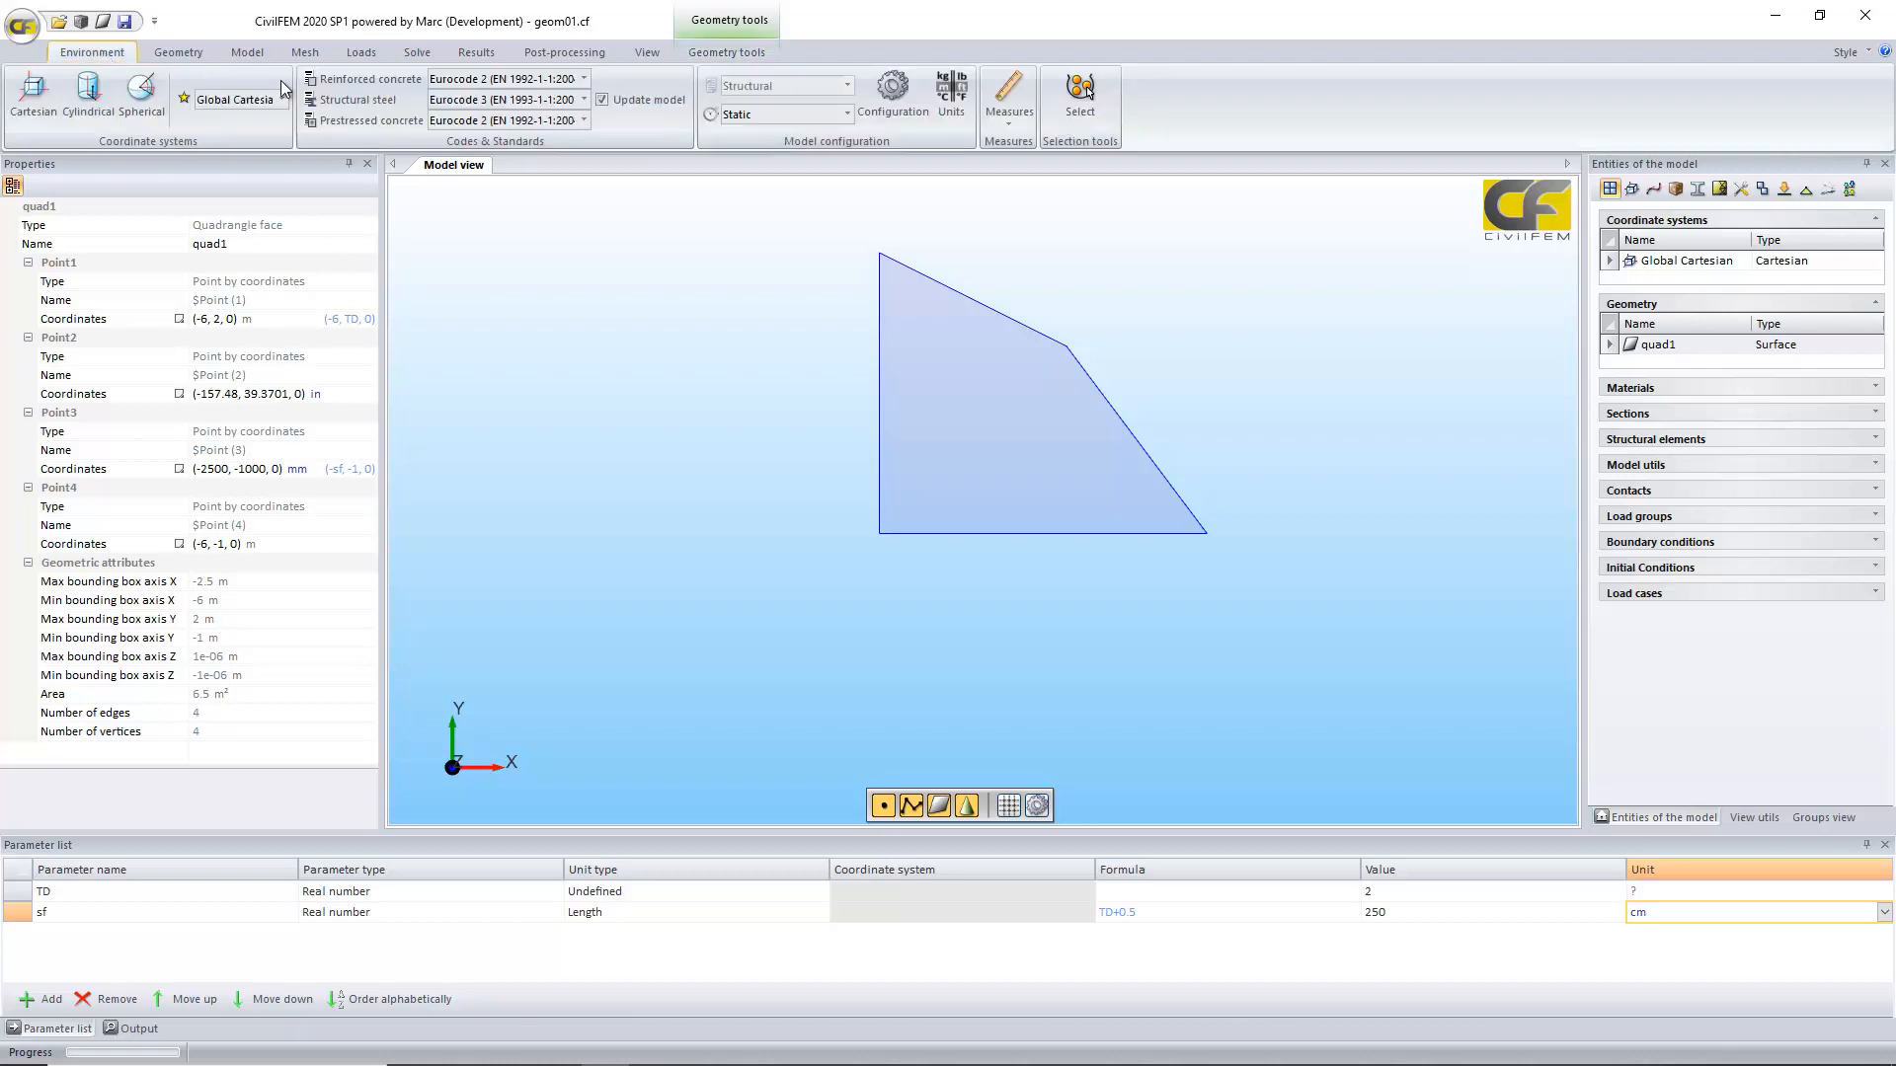
{"action": "left_click", "coordinate": [949, 111]}
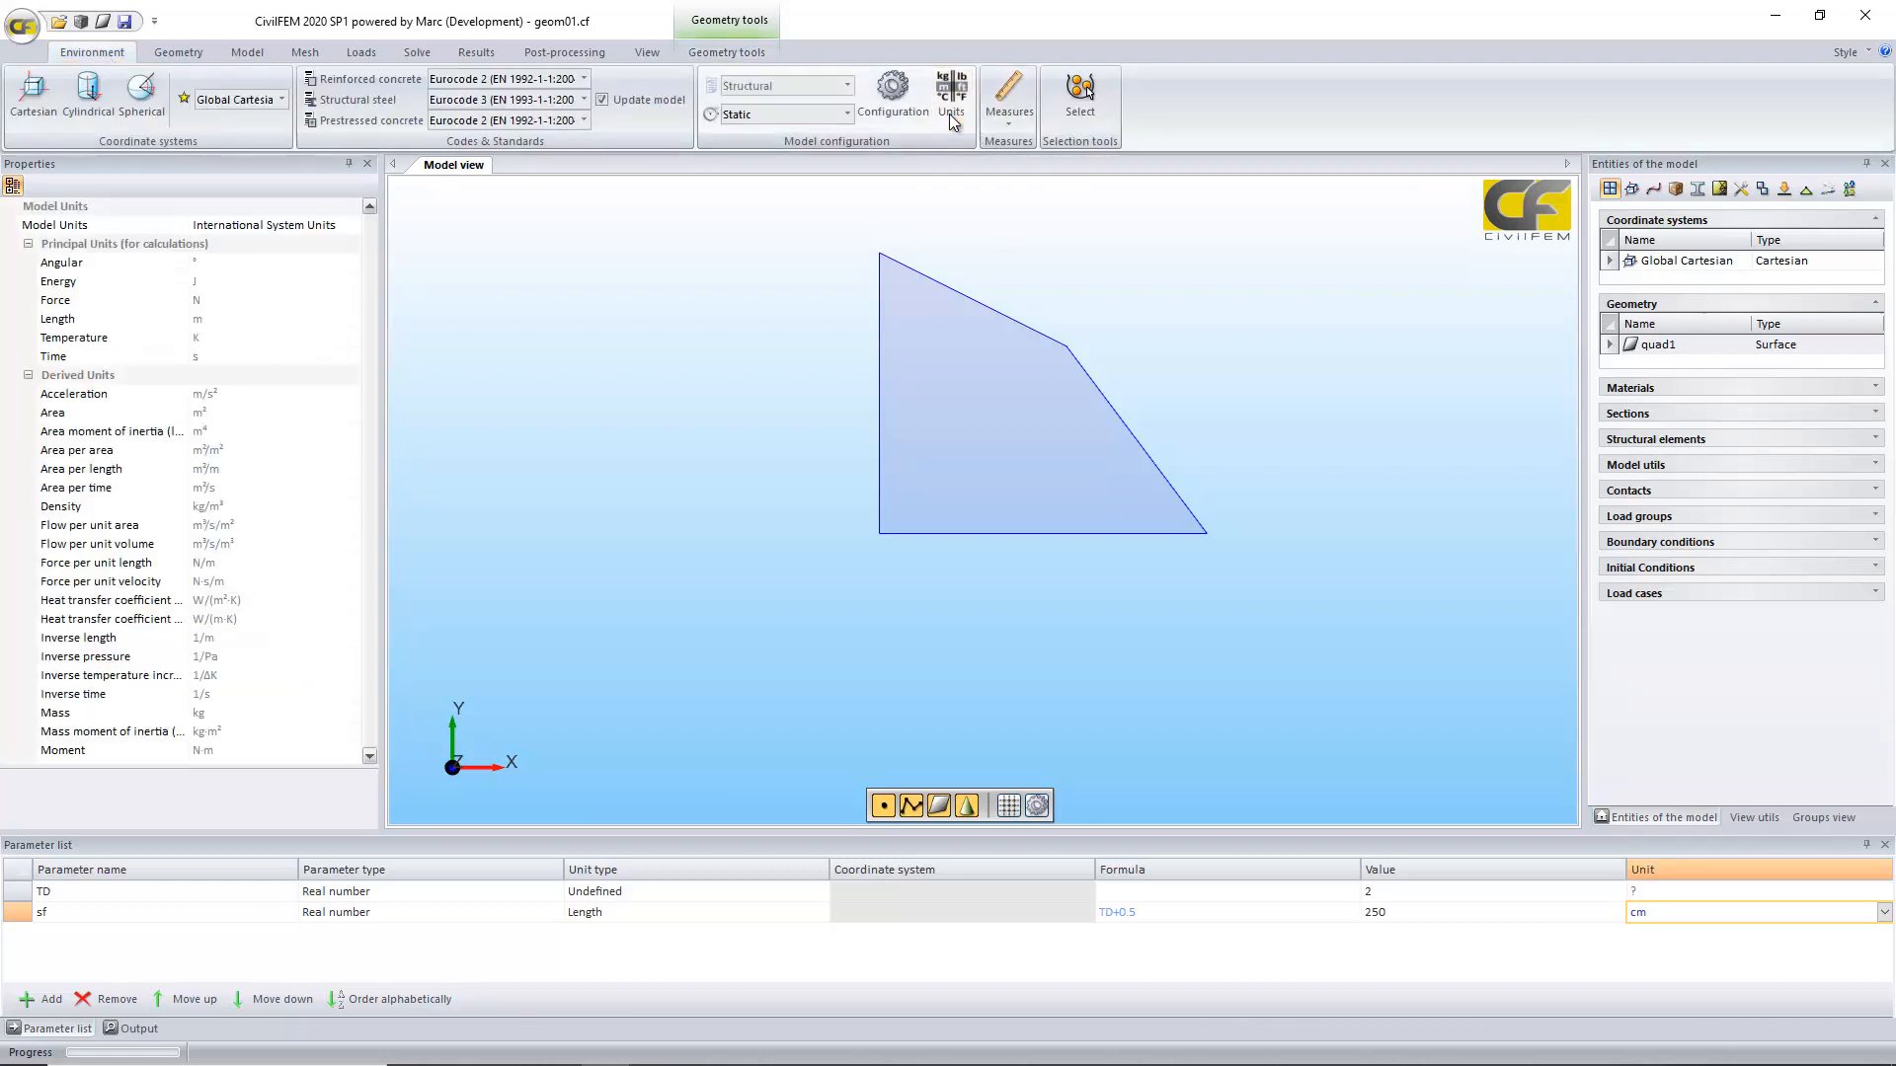
{"action": "left_click", "coordinate": [346, 226]}
{"action": "left_click", "coordinate": [349, 225]}
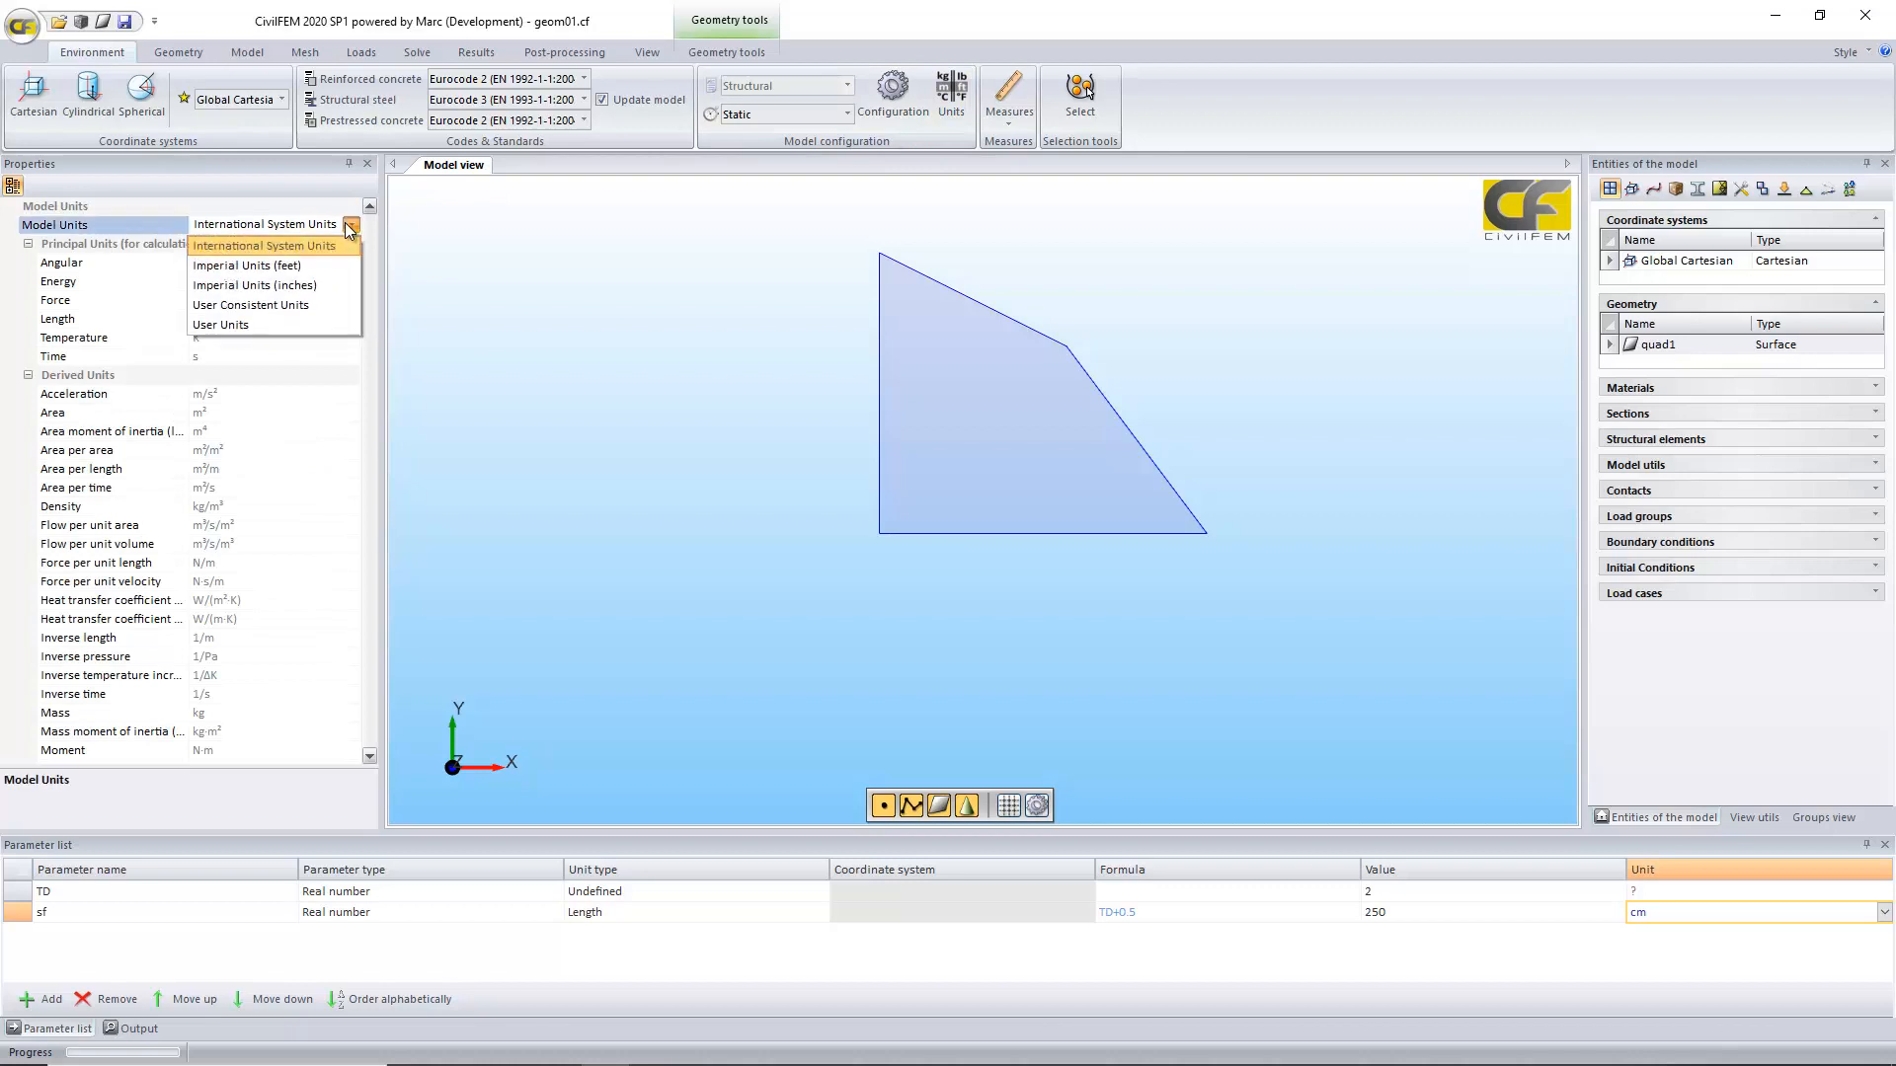
{"action": "left_click", "coordinate": [322, 284]}
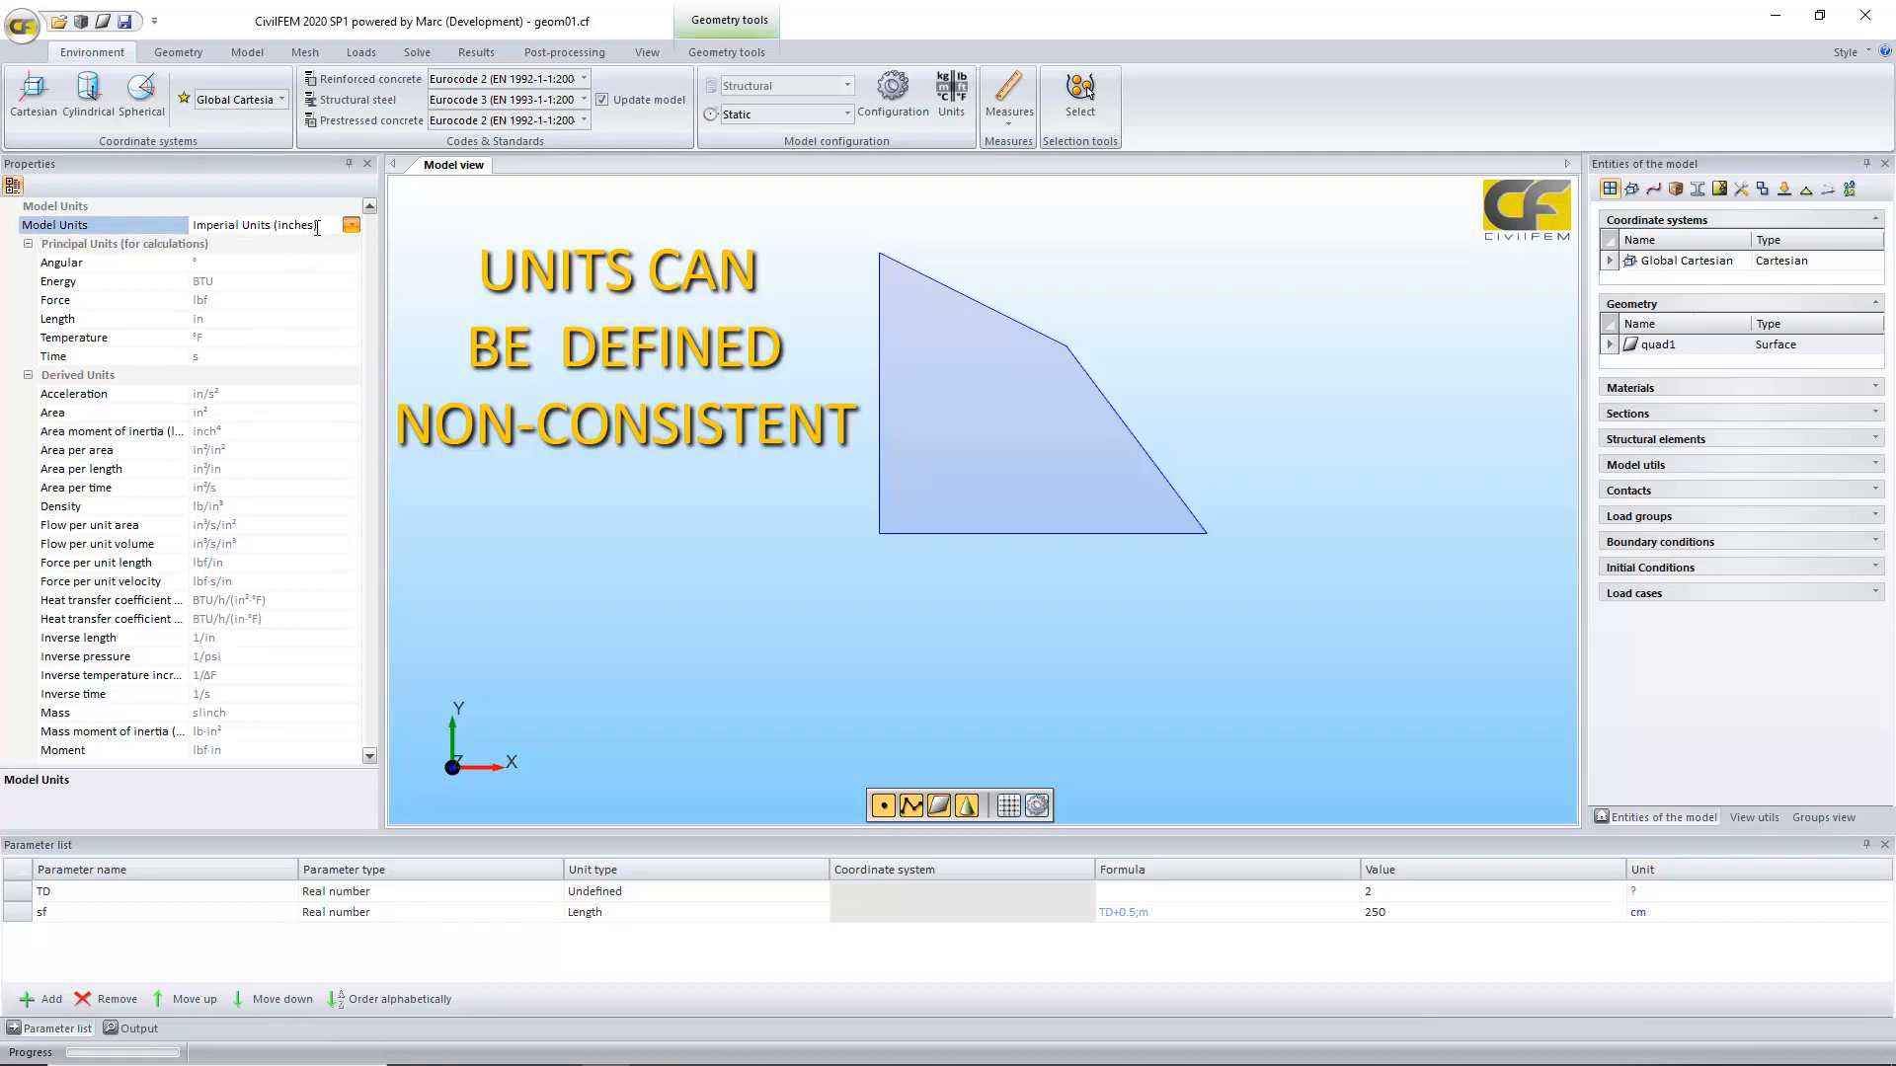
Step: Express the coordinates of quad1's Point2, Point3 and Point4 in m
{"action": "left_click", "coordinate": [1680, 348]}
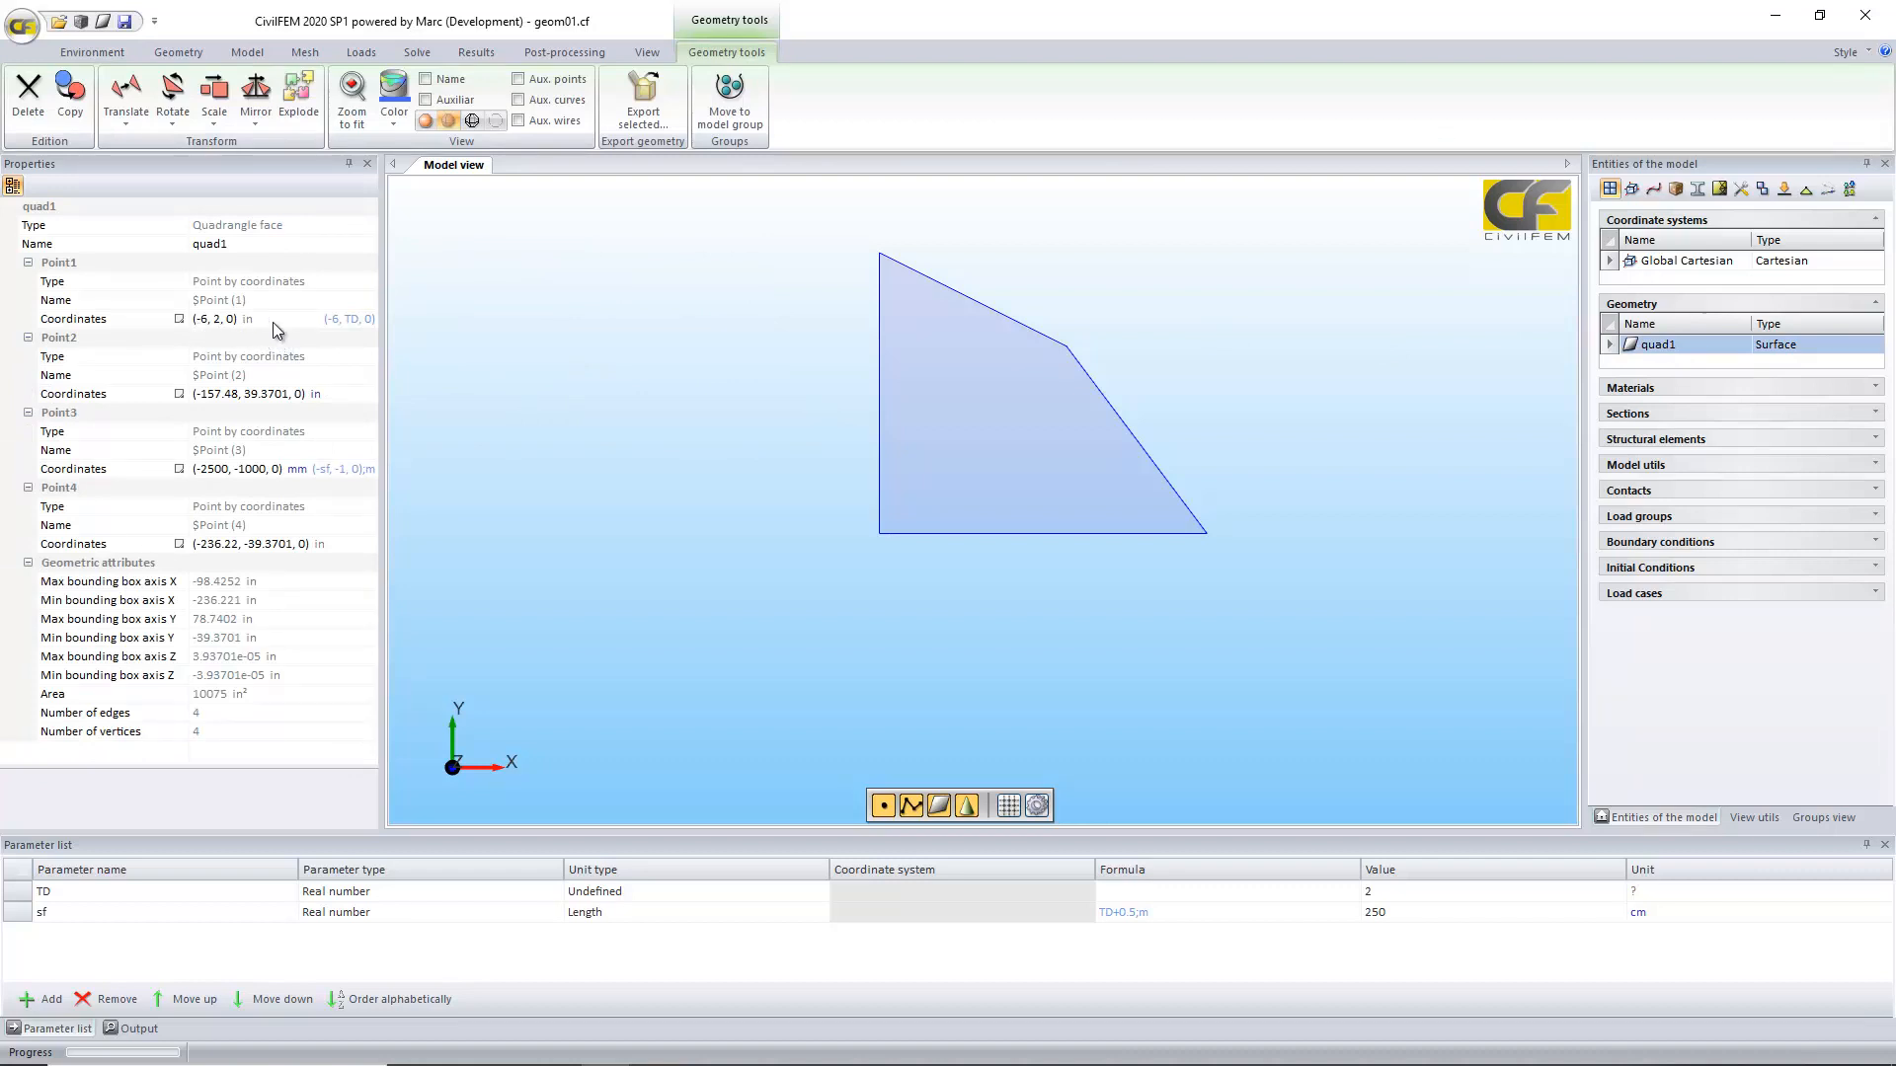
{"action": "left_click", "coordinate": [368, 394]}
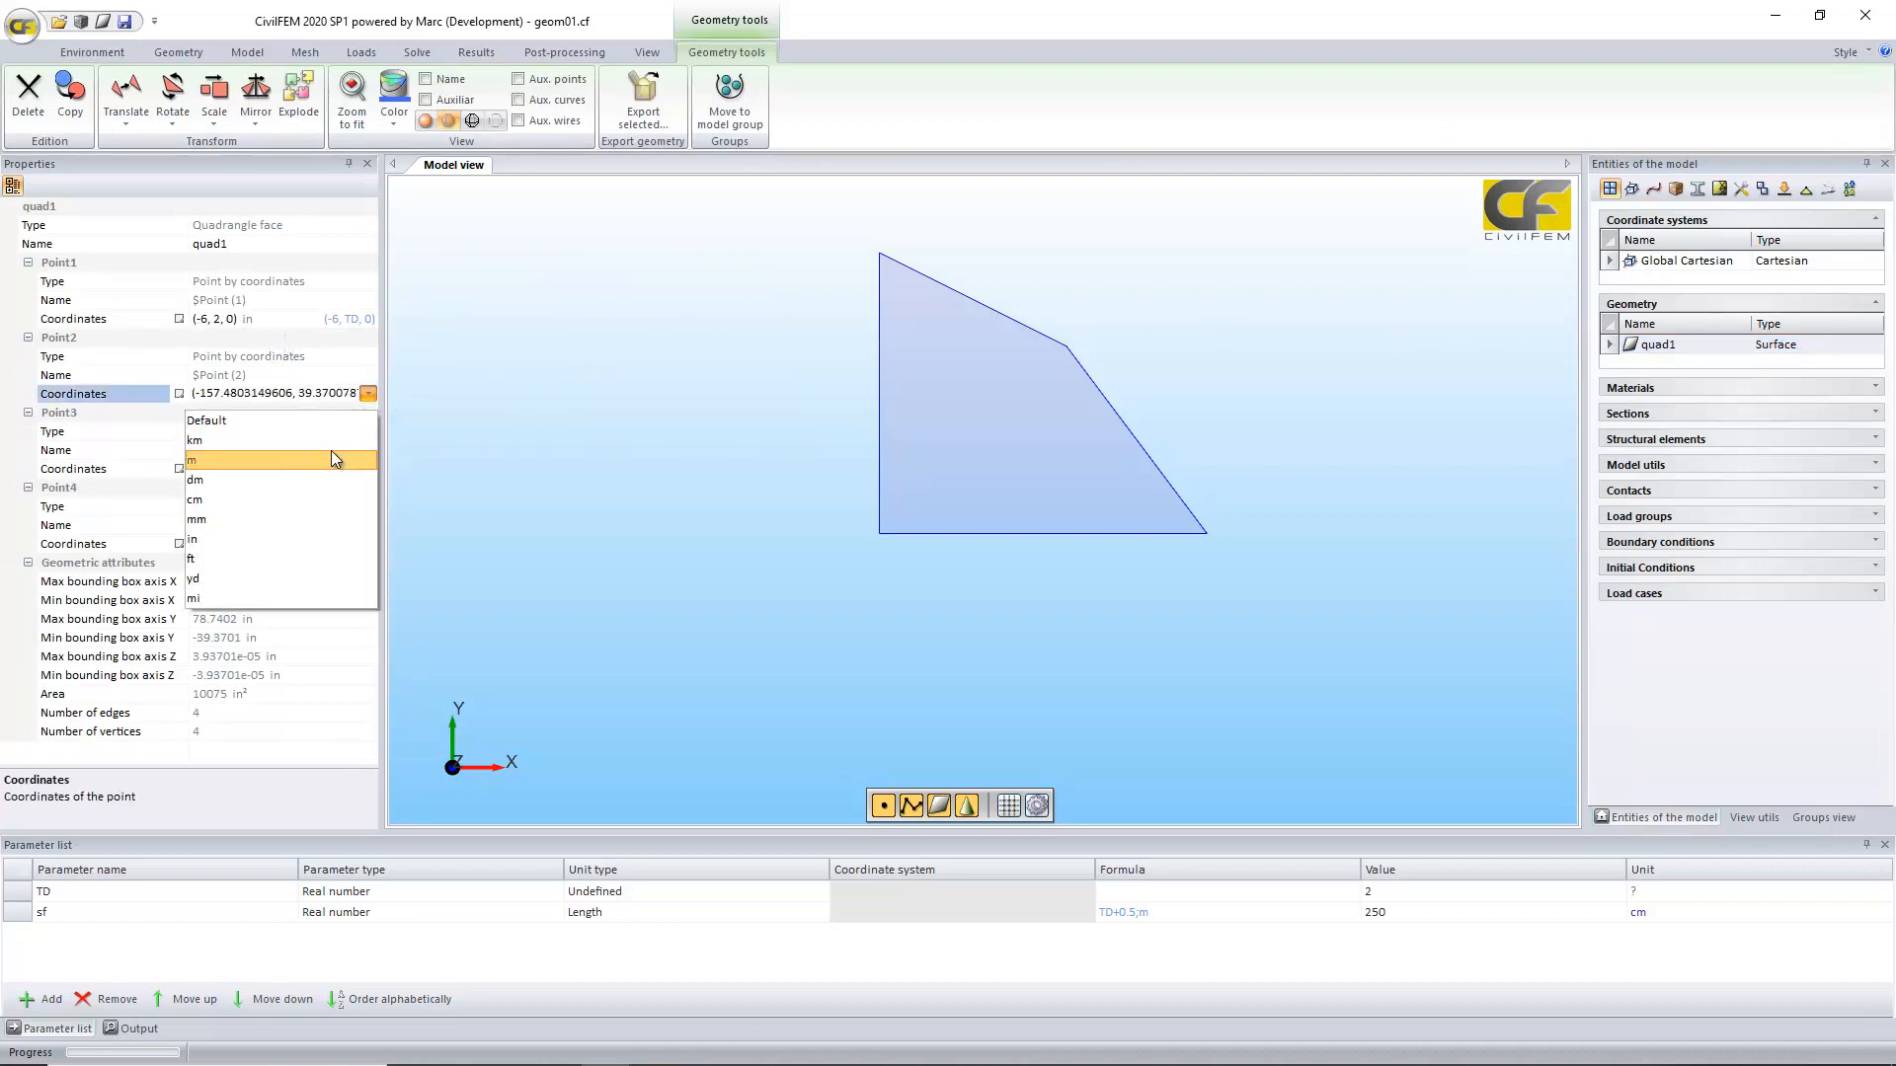
{"action": "left_click", "coordinate": [328, 456]}
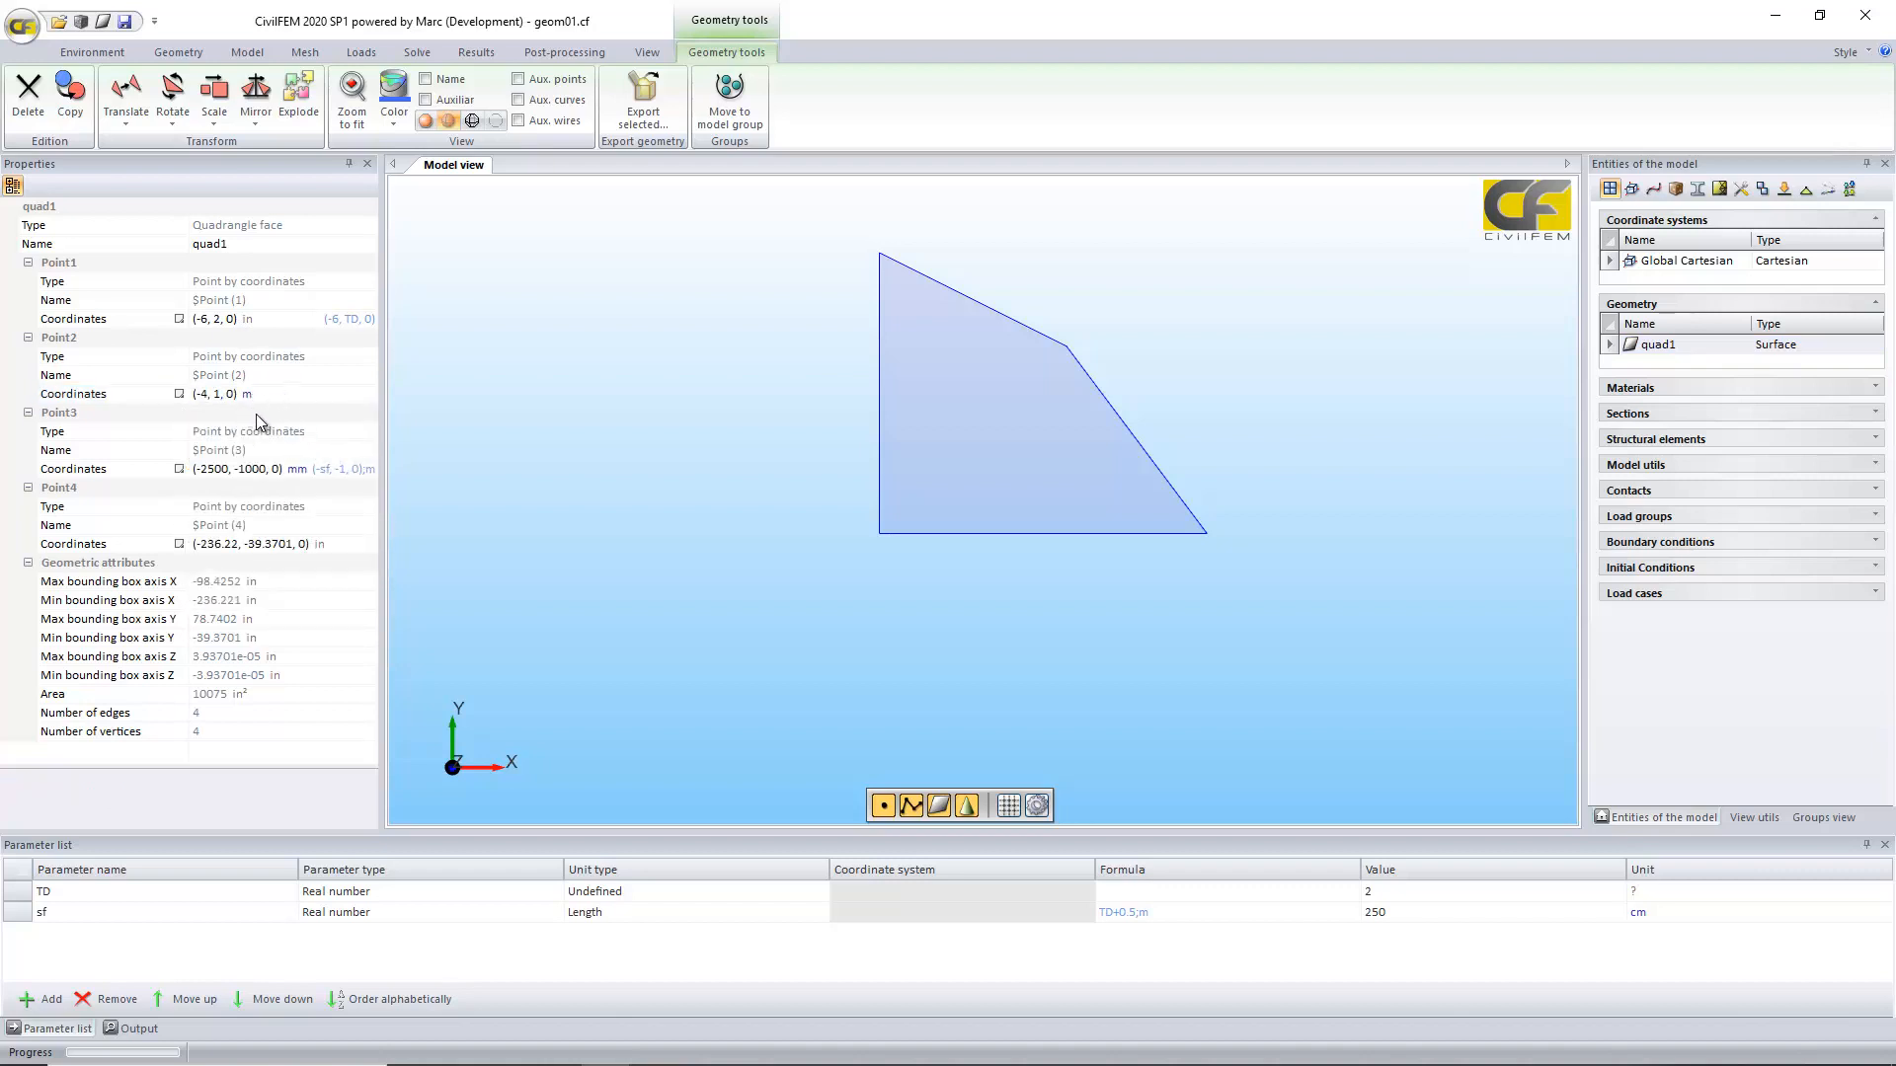
{"action": "left_click", "coordinate": [368, 474]}
{"action": "left_click", "coordinate": [367, 471]}
{"action": "left_click", "coordinate": [323, 529]}
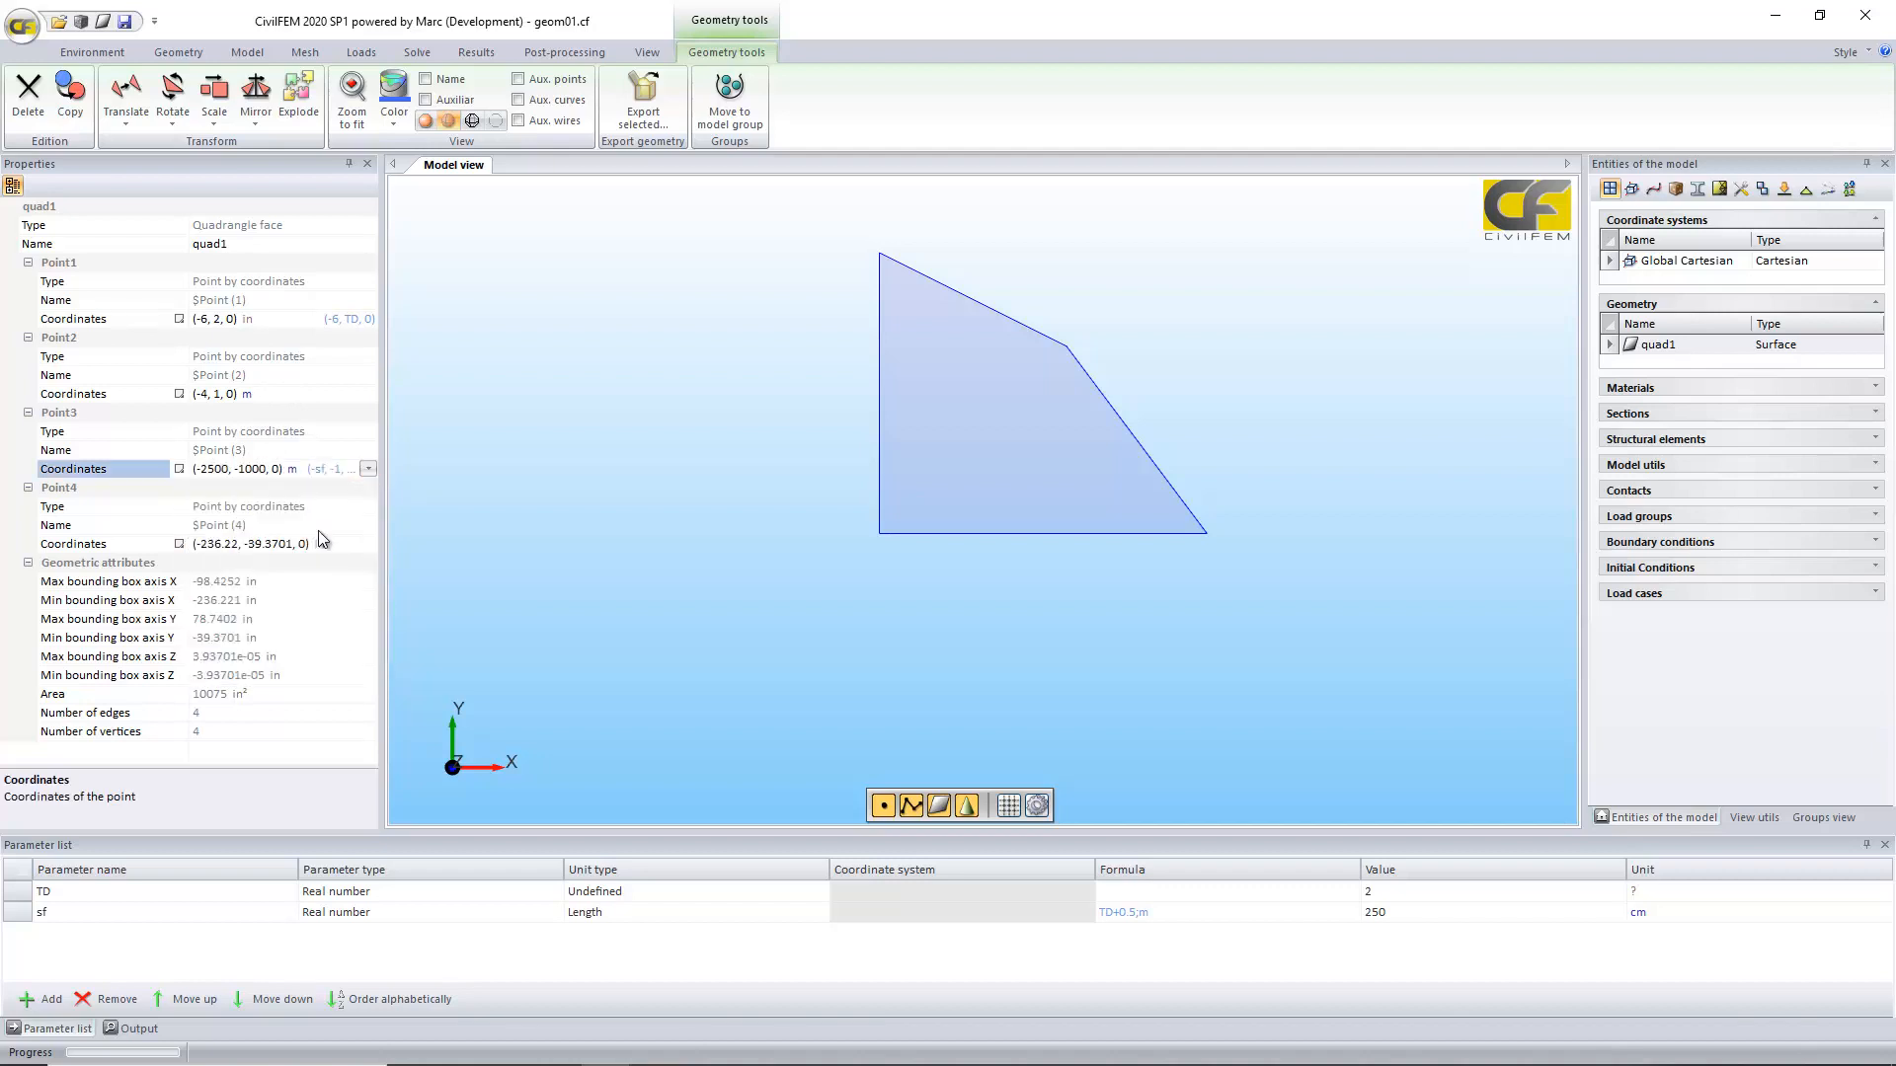
{"action": "left_click", "coordinate": [361, 544]}
{"action": "left_click", "coordinate": [367, 544]}
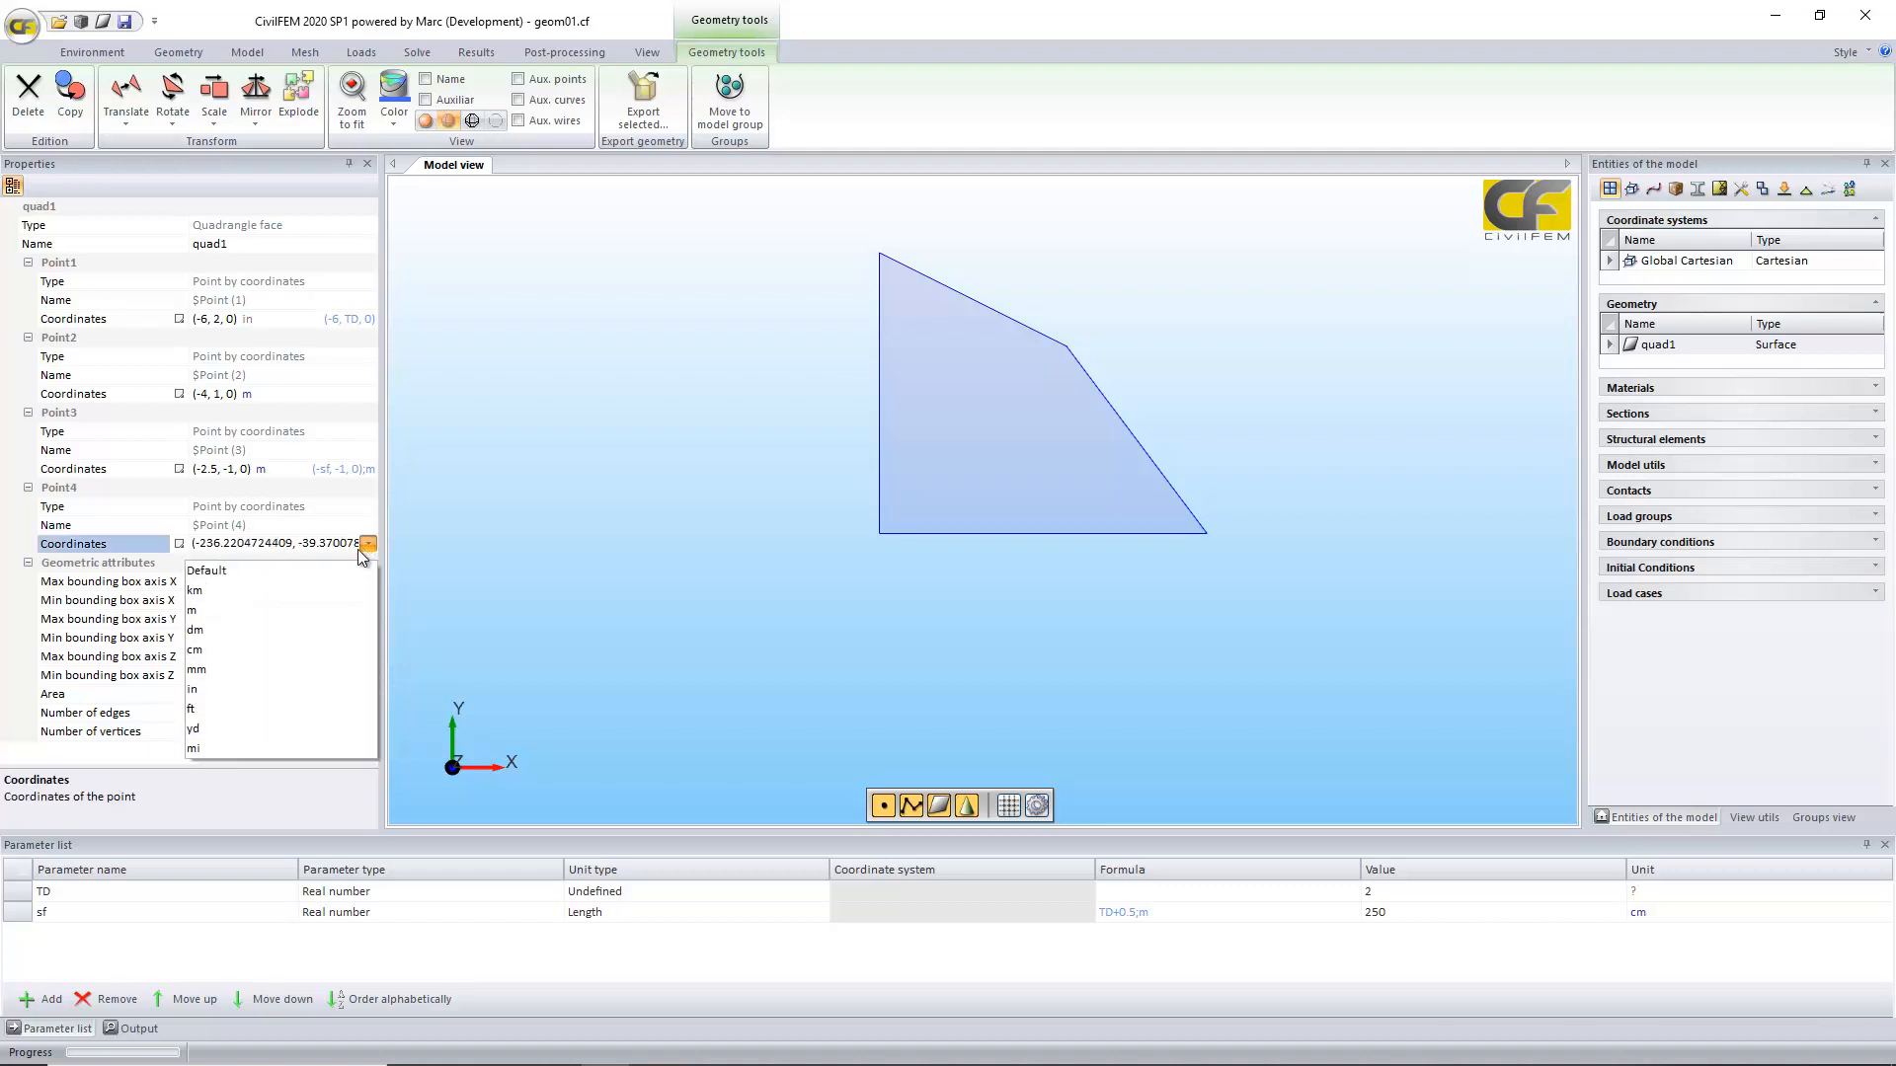
{"action": "left_click", "coordinate": [333, 608]}
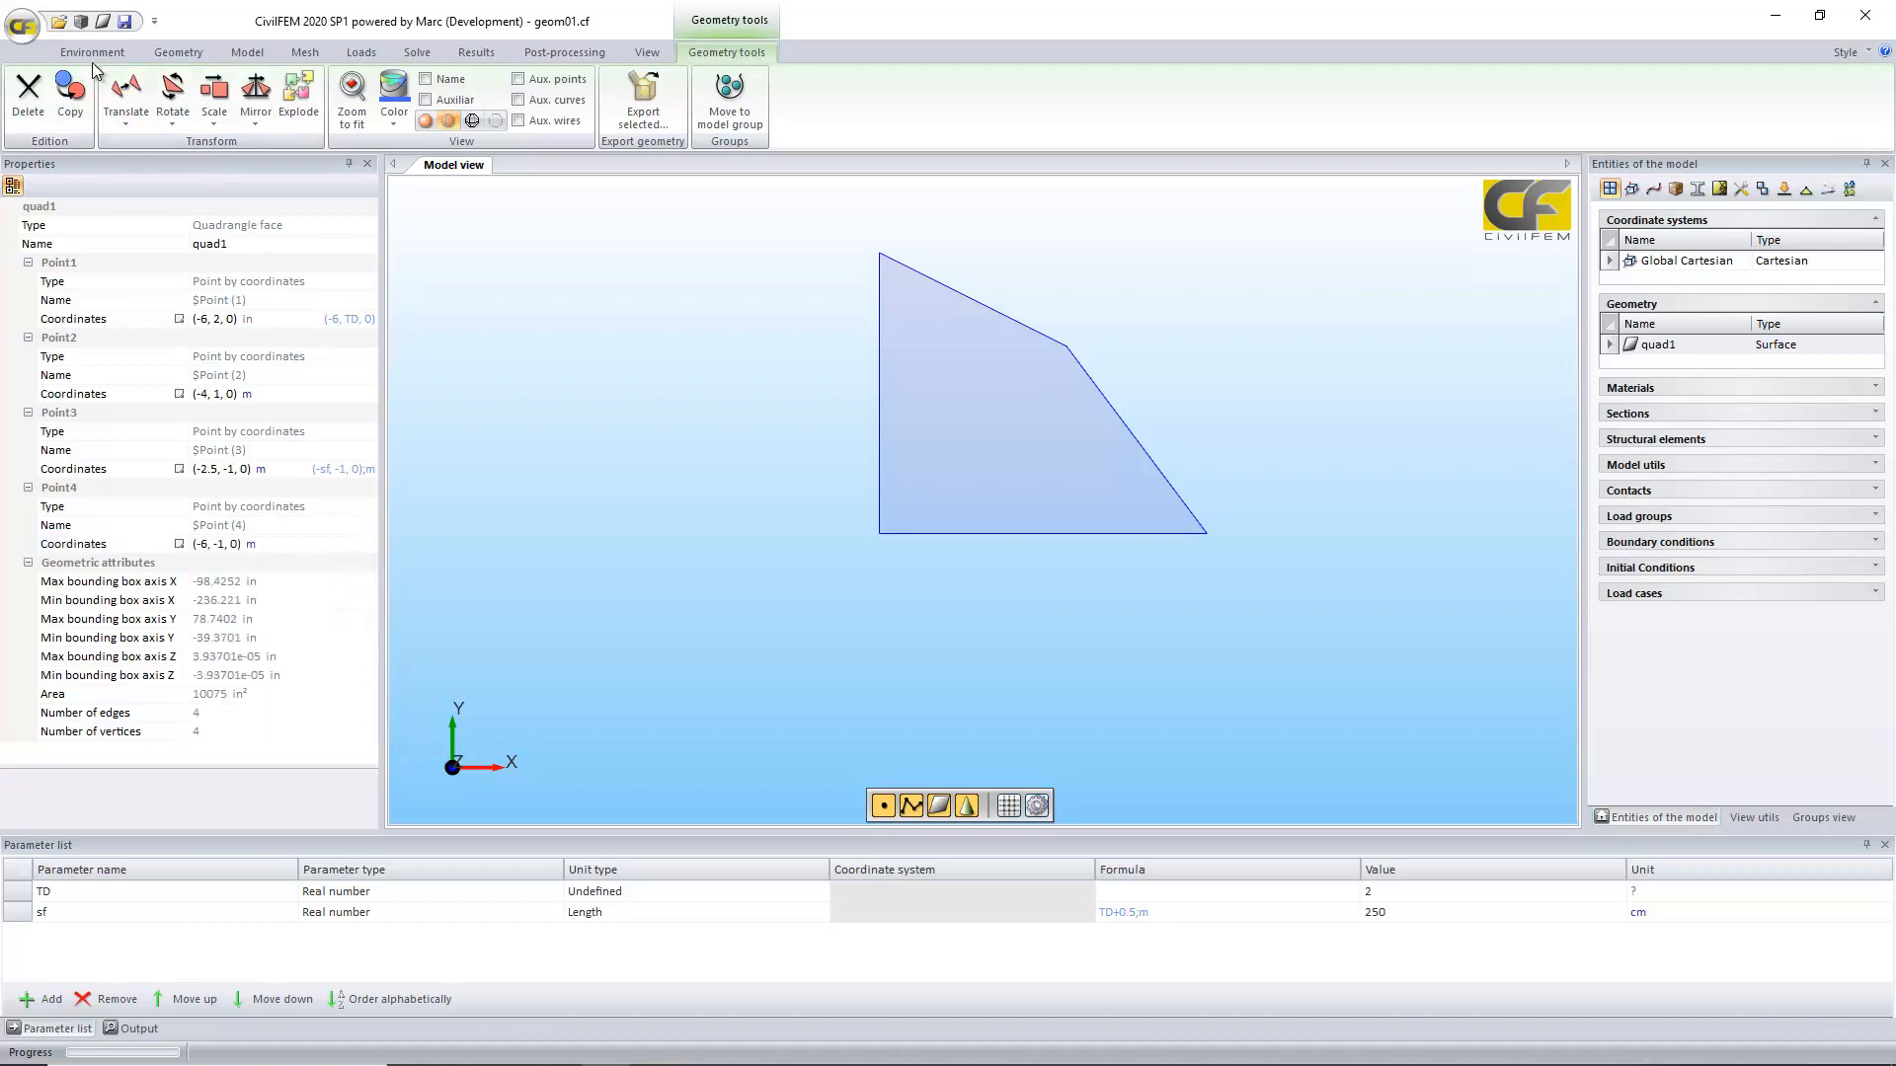
Step: Change the unit of quad1's Point2 coordinates to inches
{"action": "left_click", "coordinate": [368, 394]}
{"action": "left_click", "coordinate": [366, 394]}
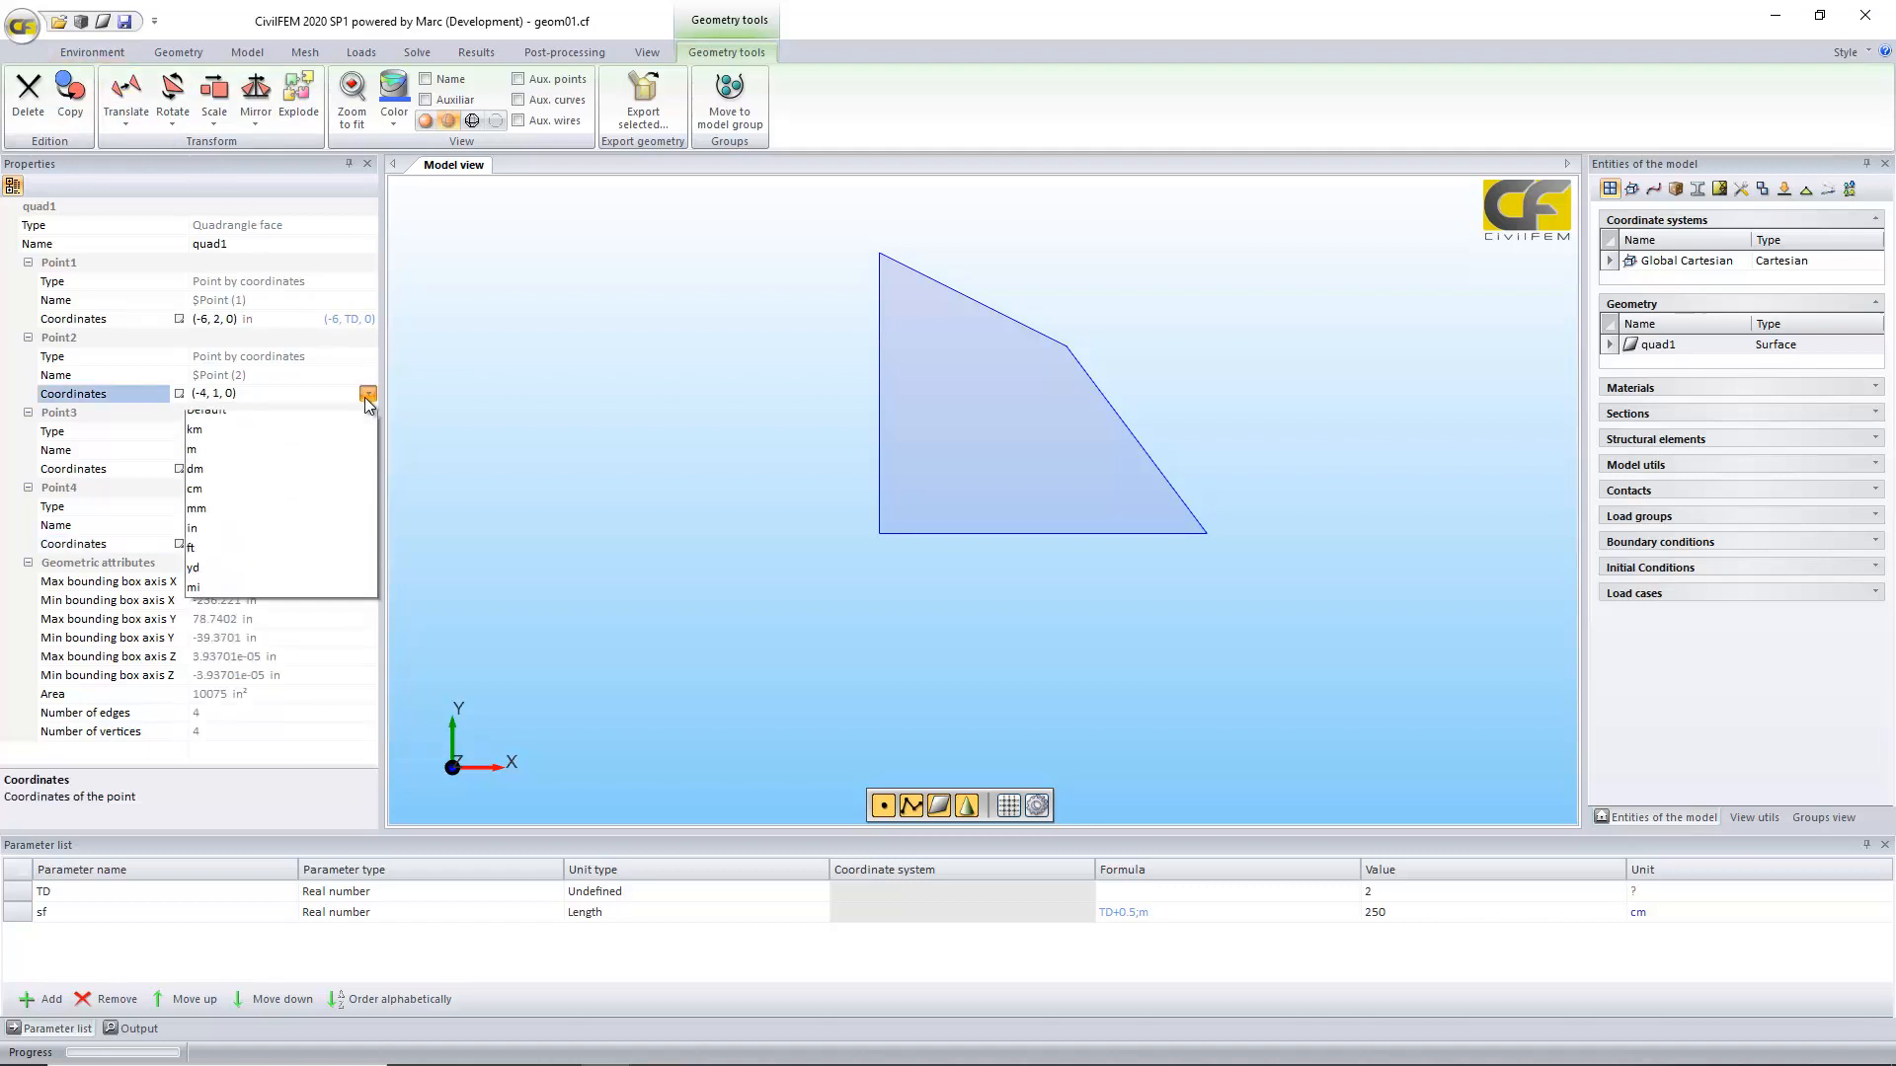
{"action": "left_click", "coordinate": [310, 541]}
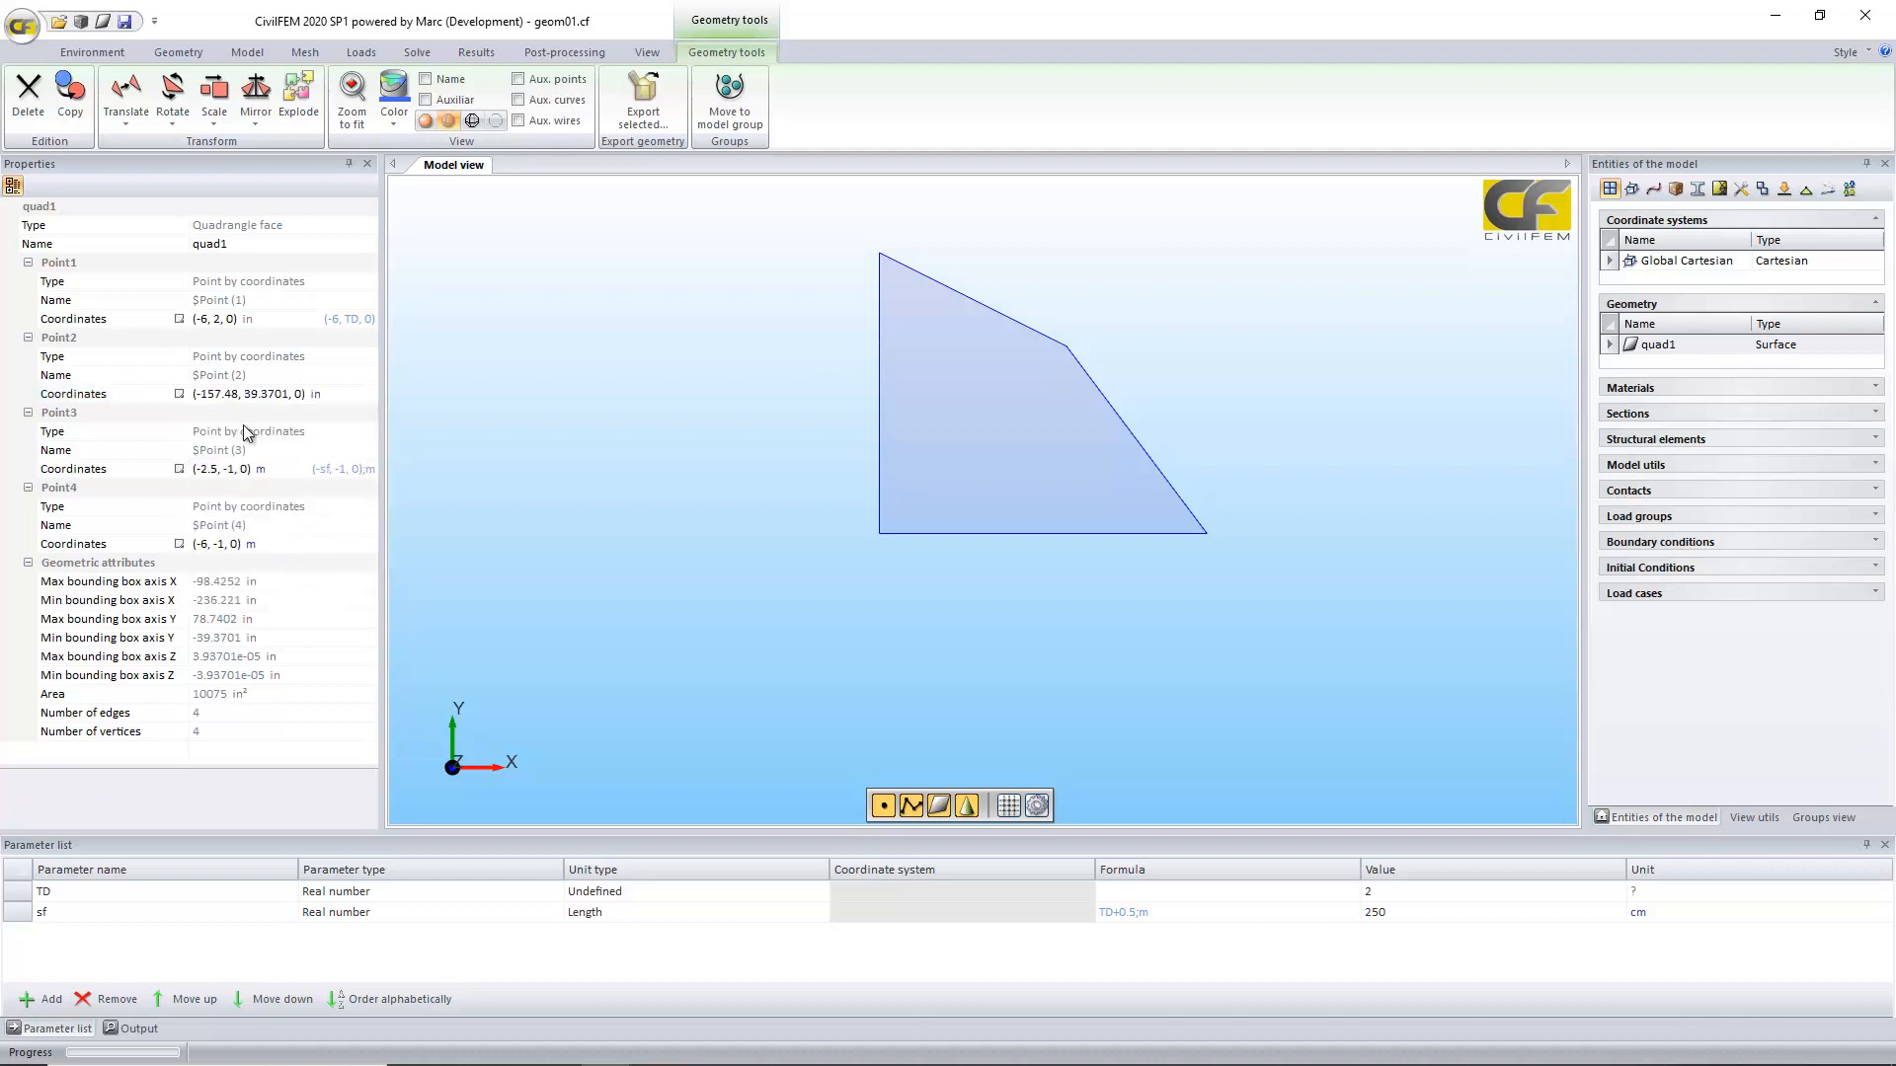
Step: Set the model units to International System Units
{"action": "left_click", "coordinate": [119, 55]}
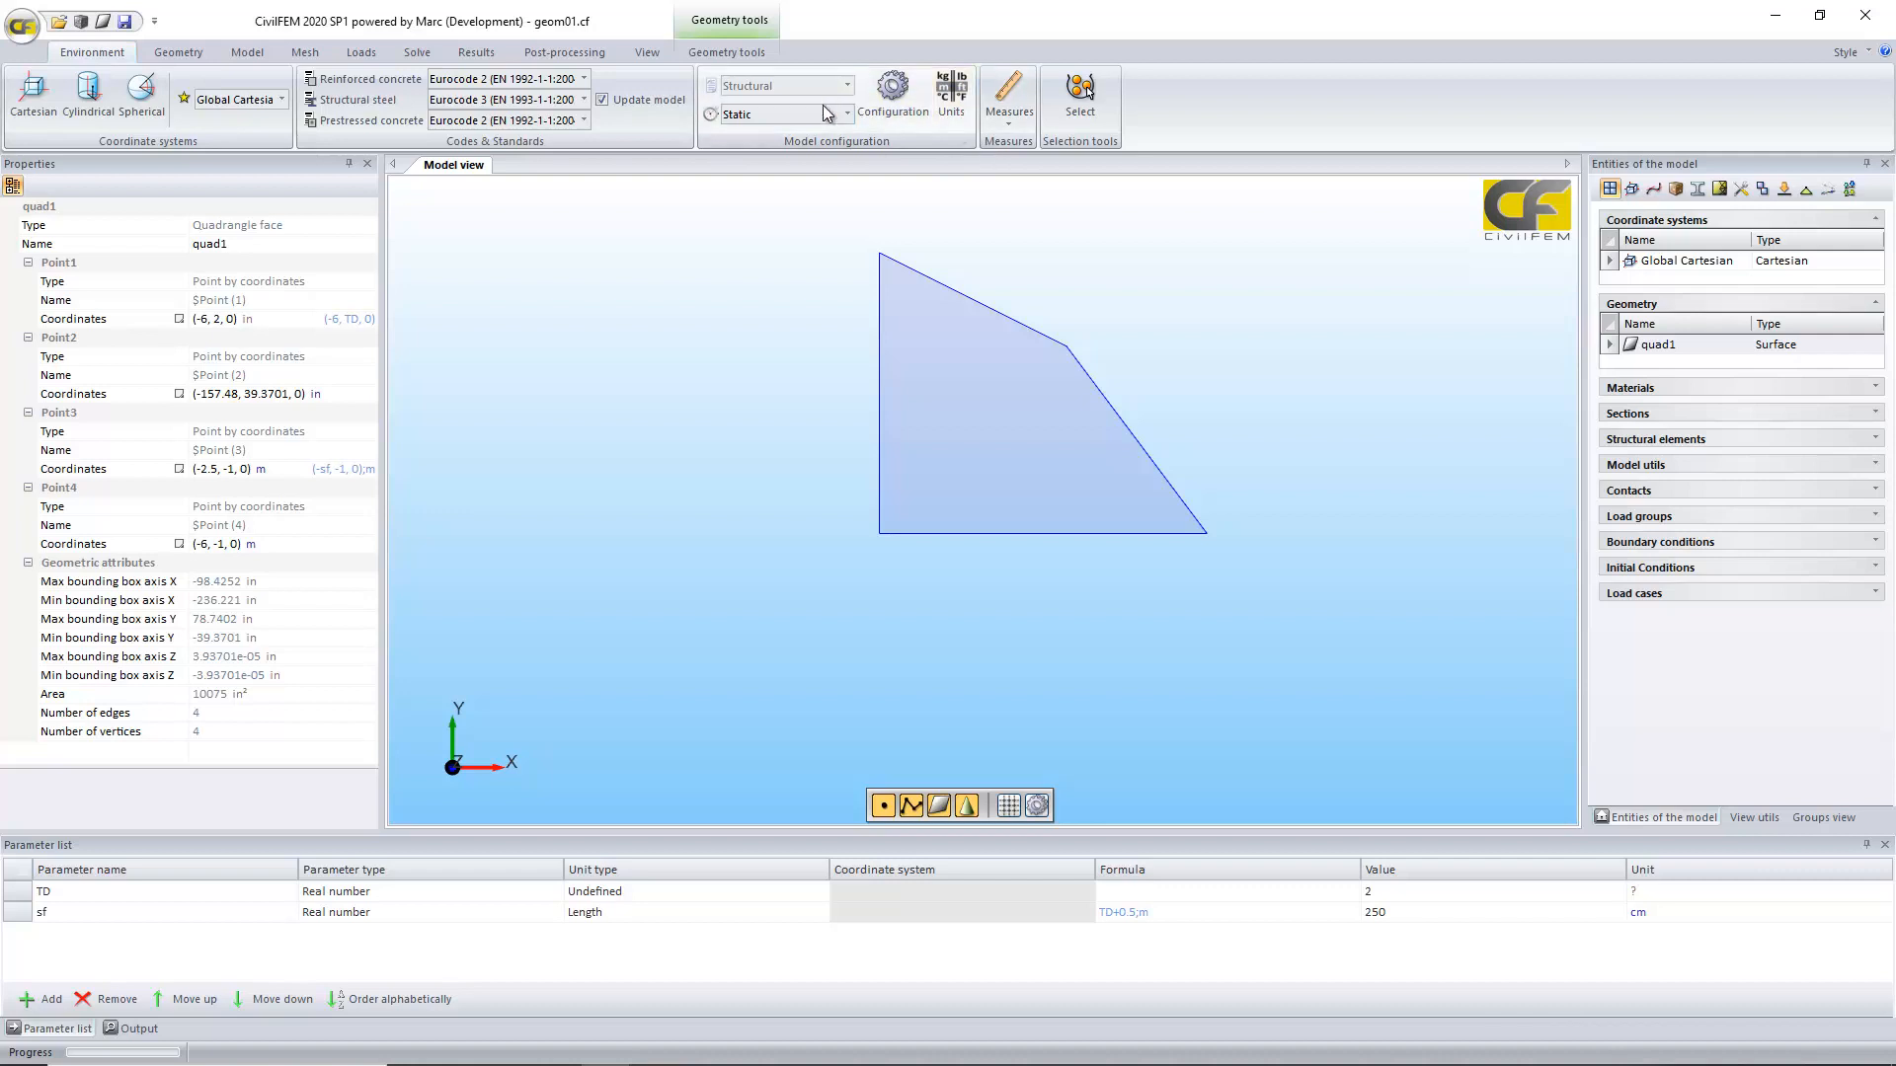
{"action": "left_click", "coordinate": [958, 103]}
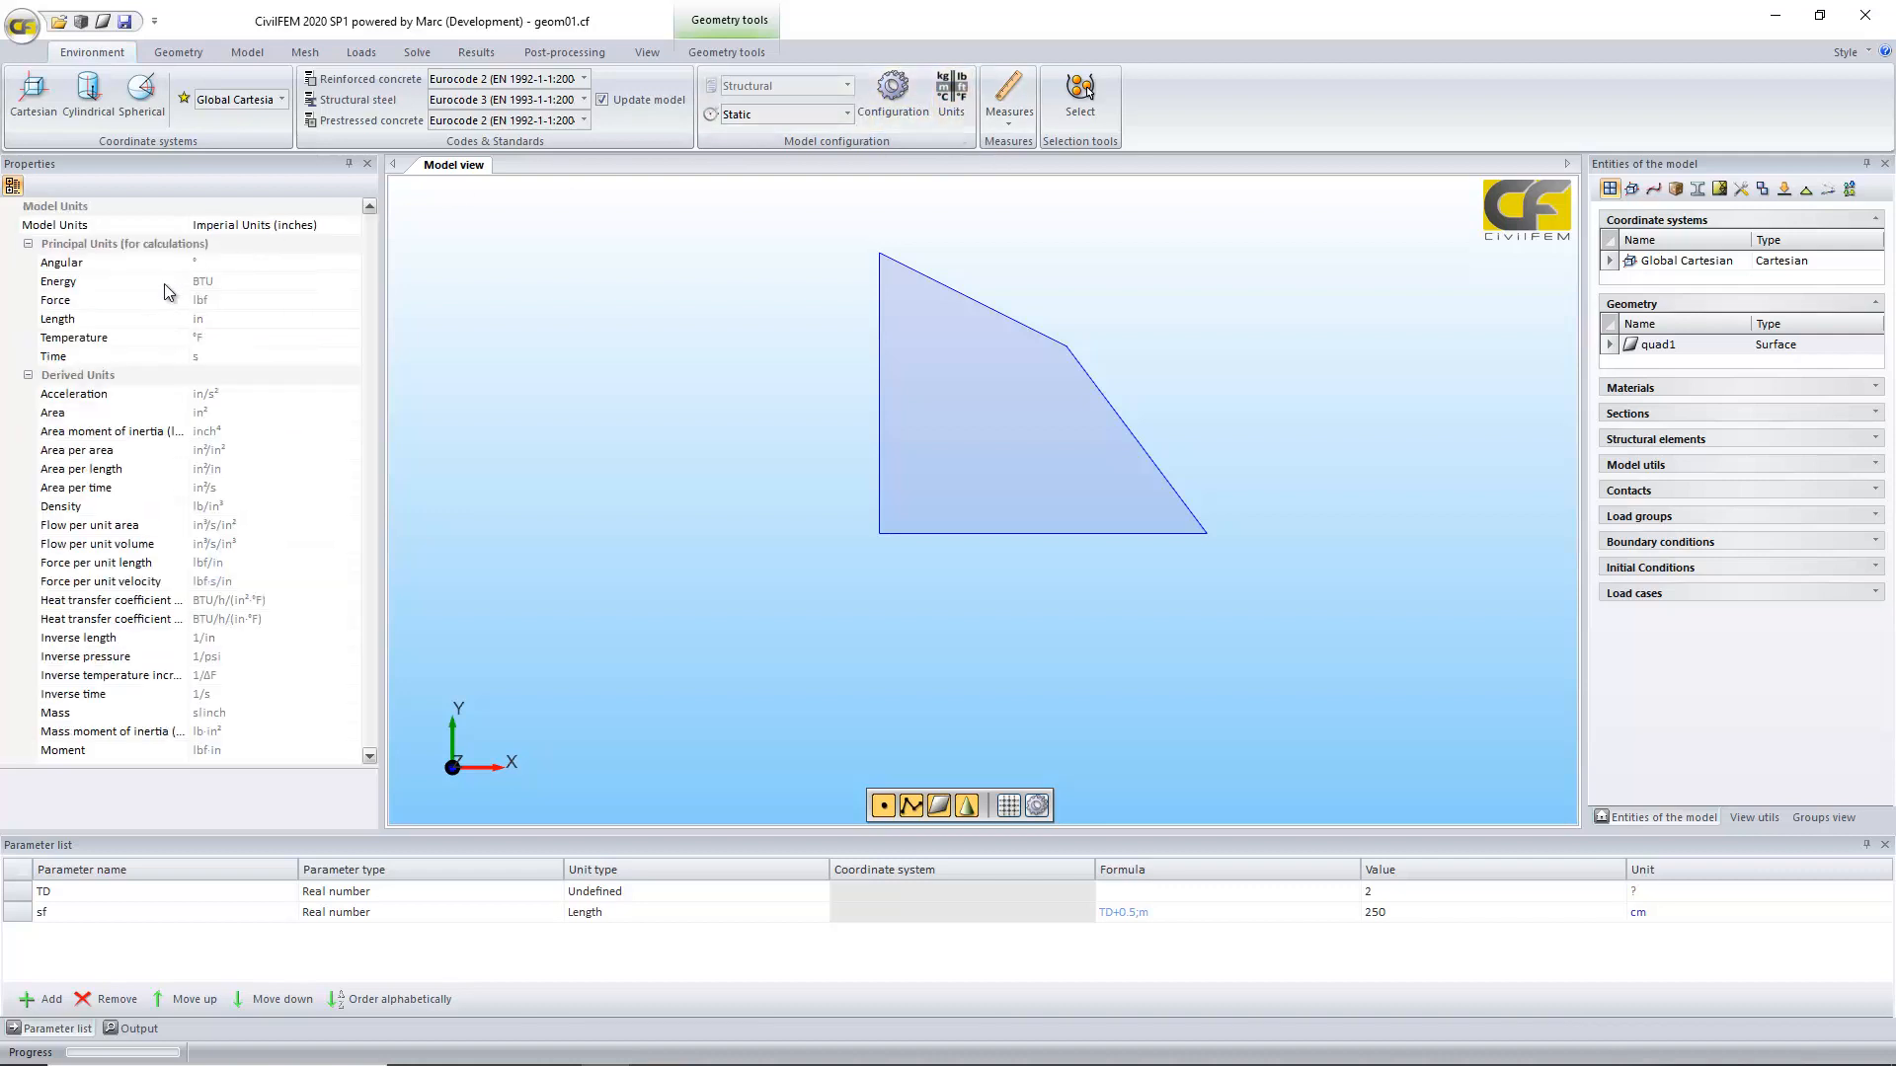
{"action": "left_click", "coordinate": [336, 232]}
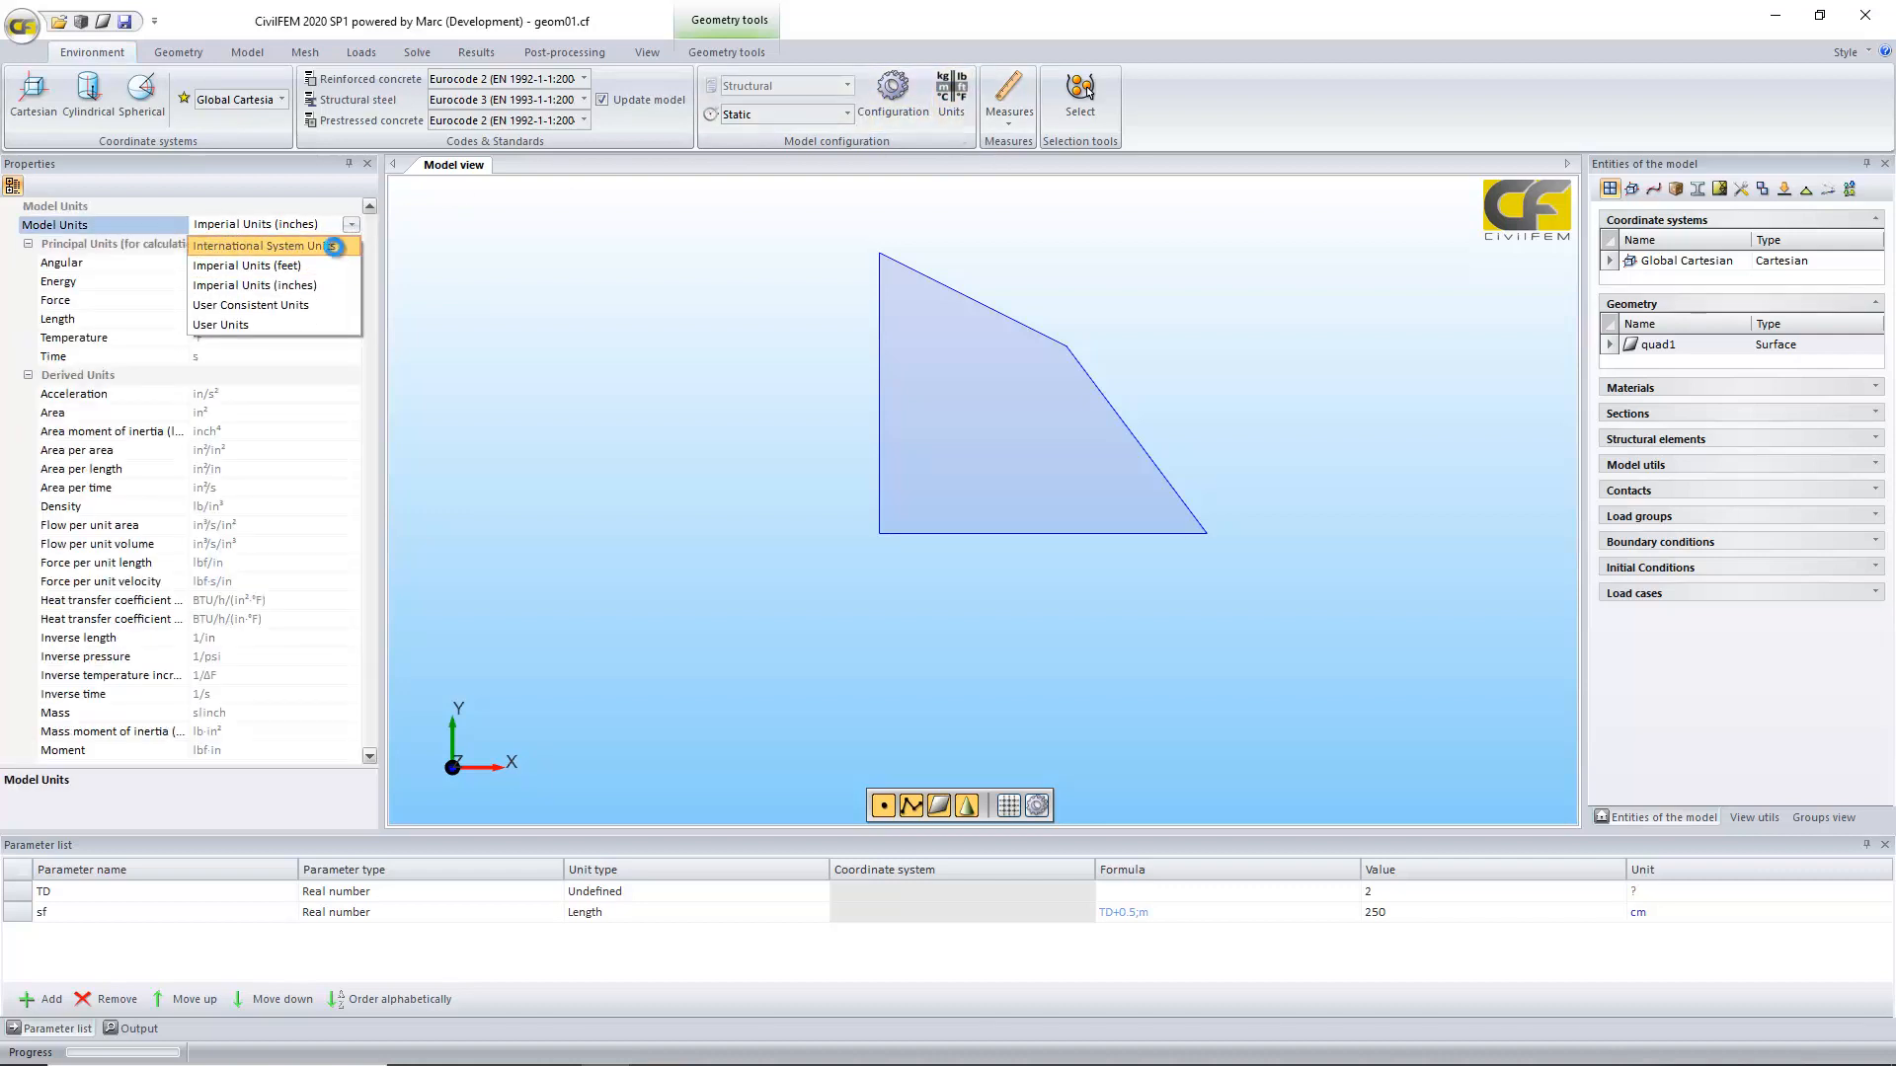
{"action": "left_click", "coordinate": [334, 240]}
Step: Select quad1 and express its Point2 coordinates in m
{"action": "left_click", "coordinate": [1706, 351]}
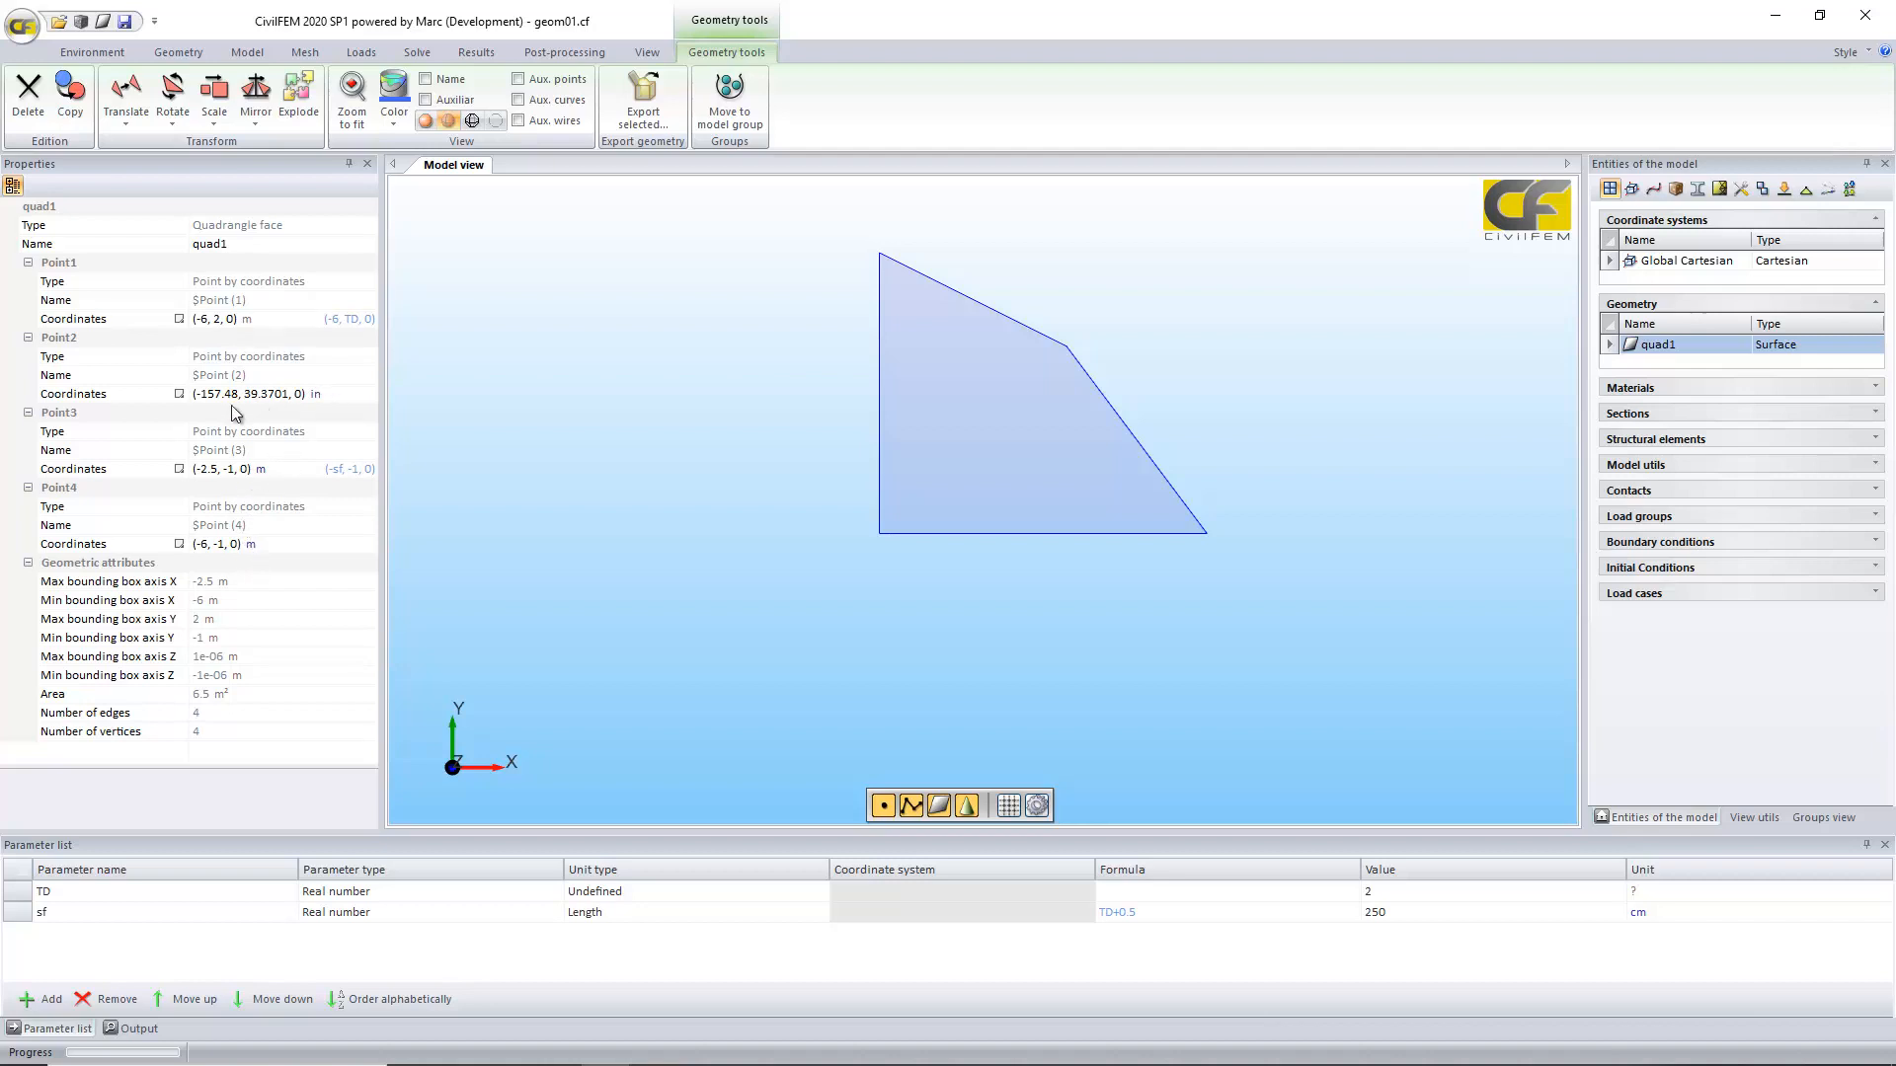
{"action": "left_click", "coordinate": [359, 396]}
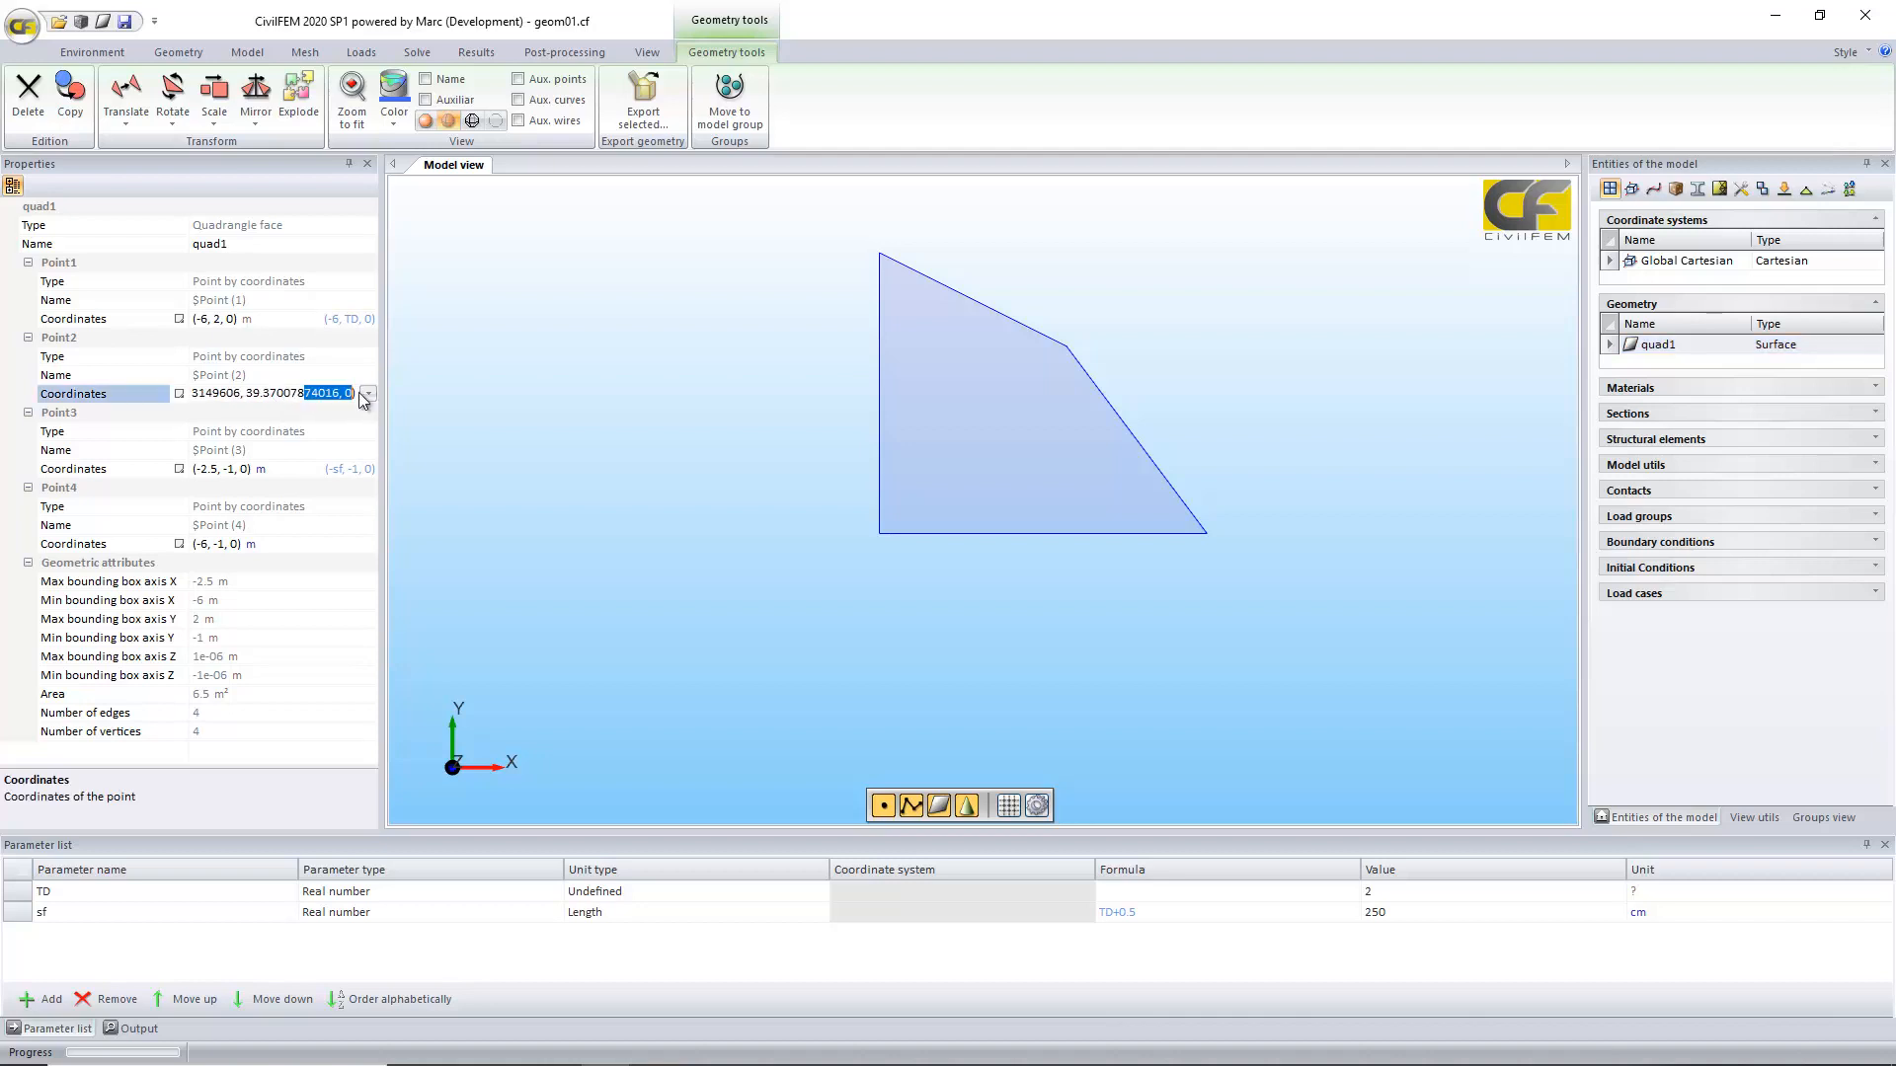
{"action": "left_click", "coordinate": [367, 395]}
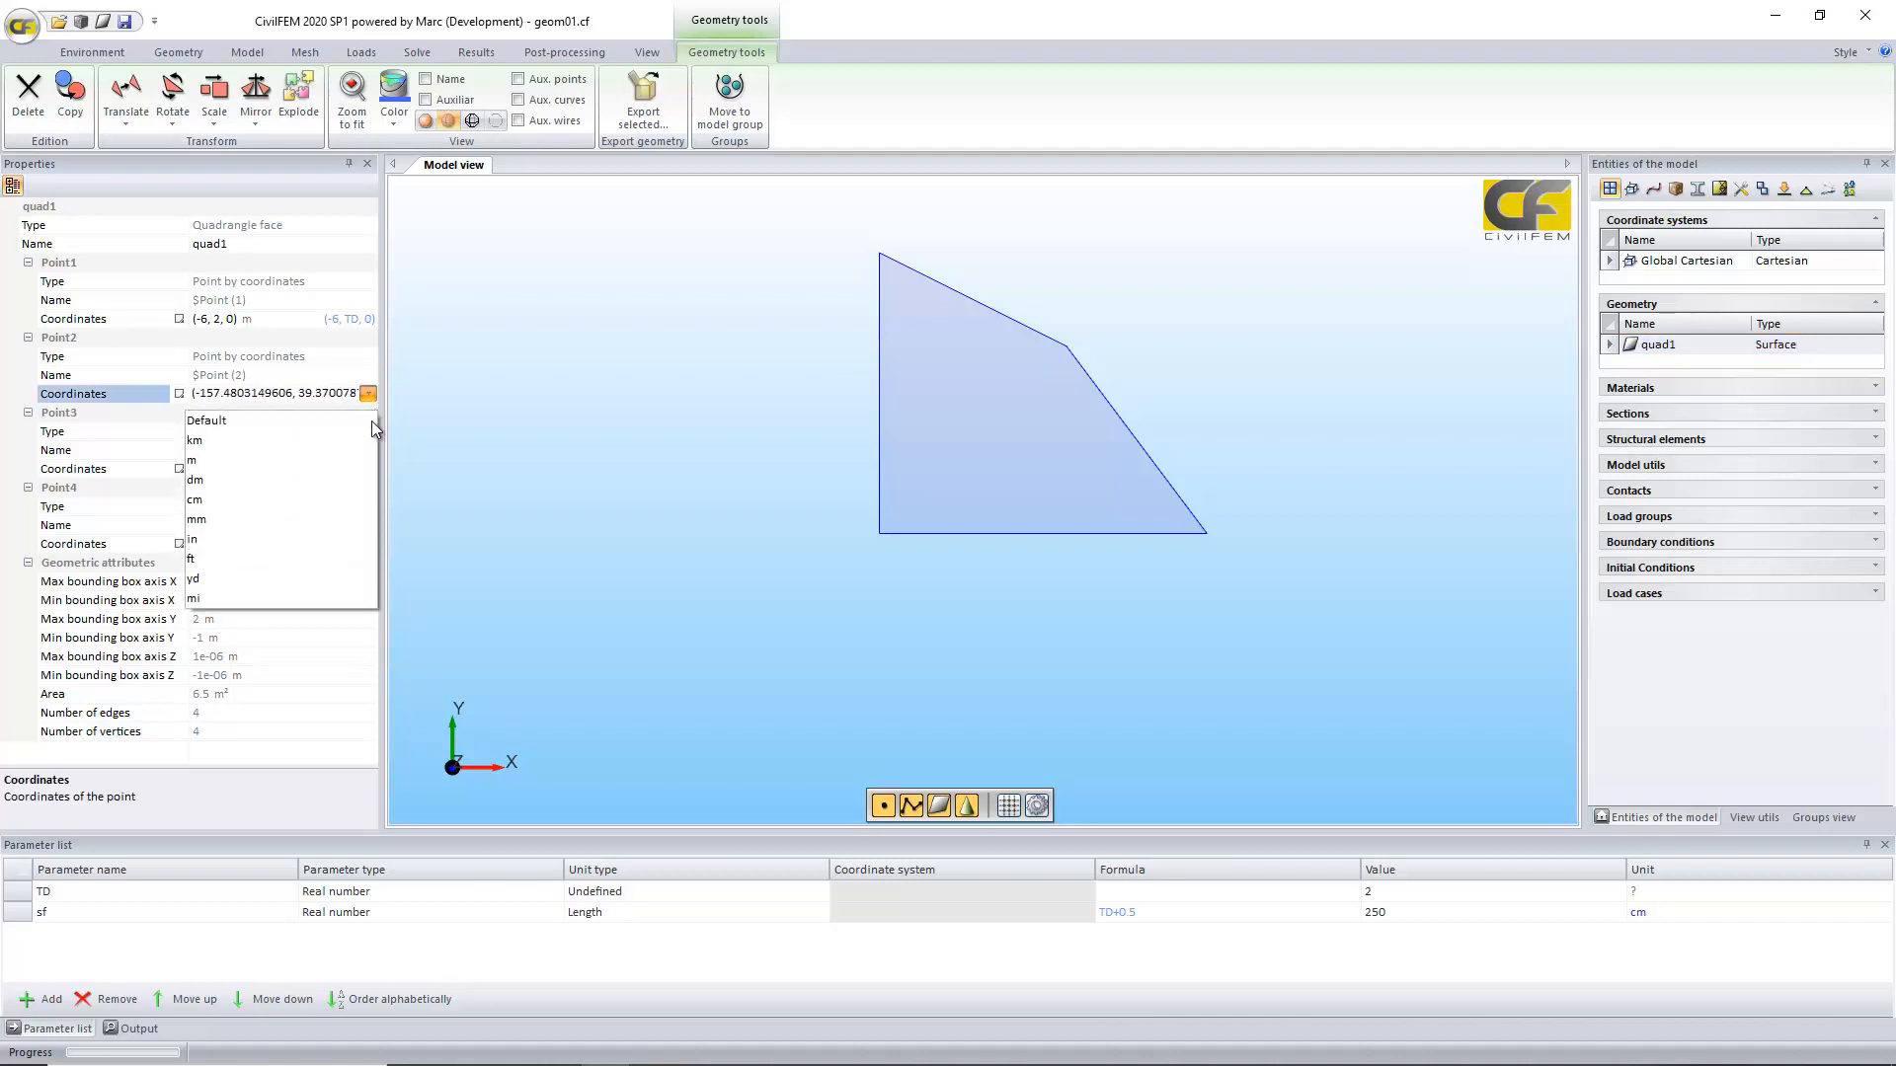
{"action": "left_click", "coordinate": [365, 457]}
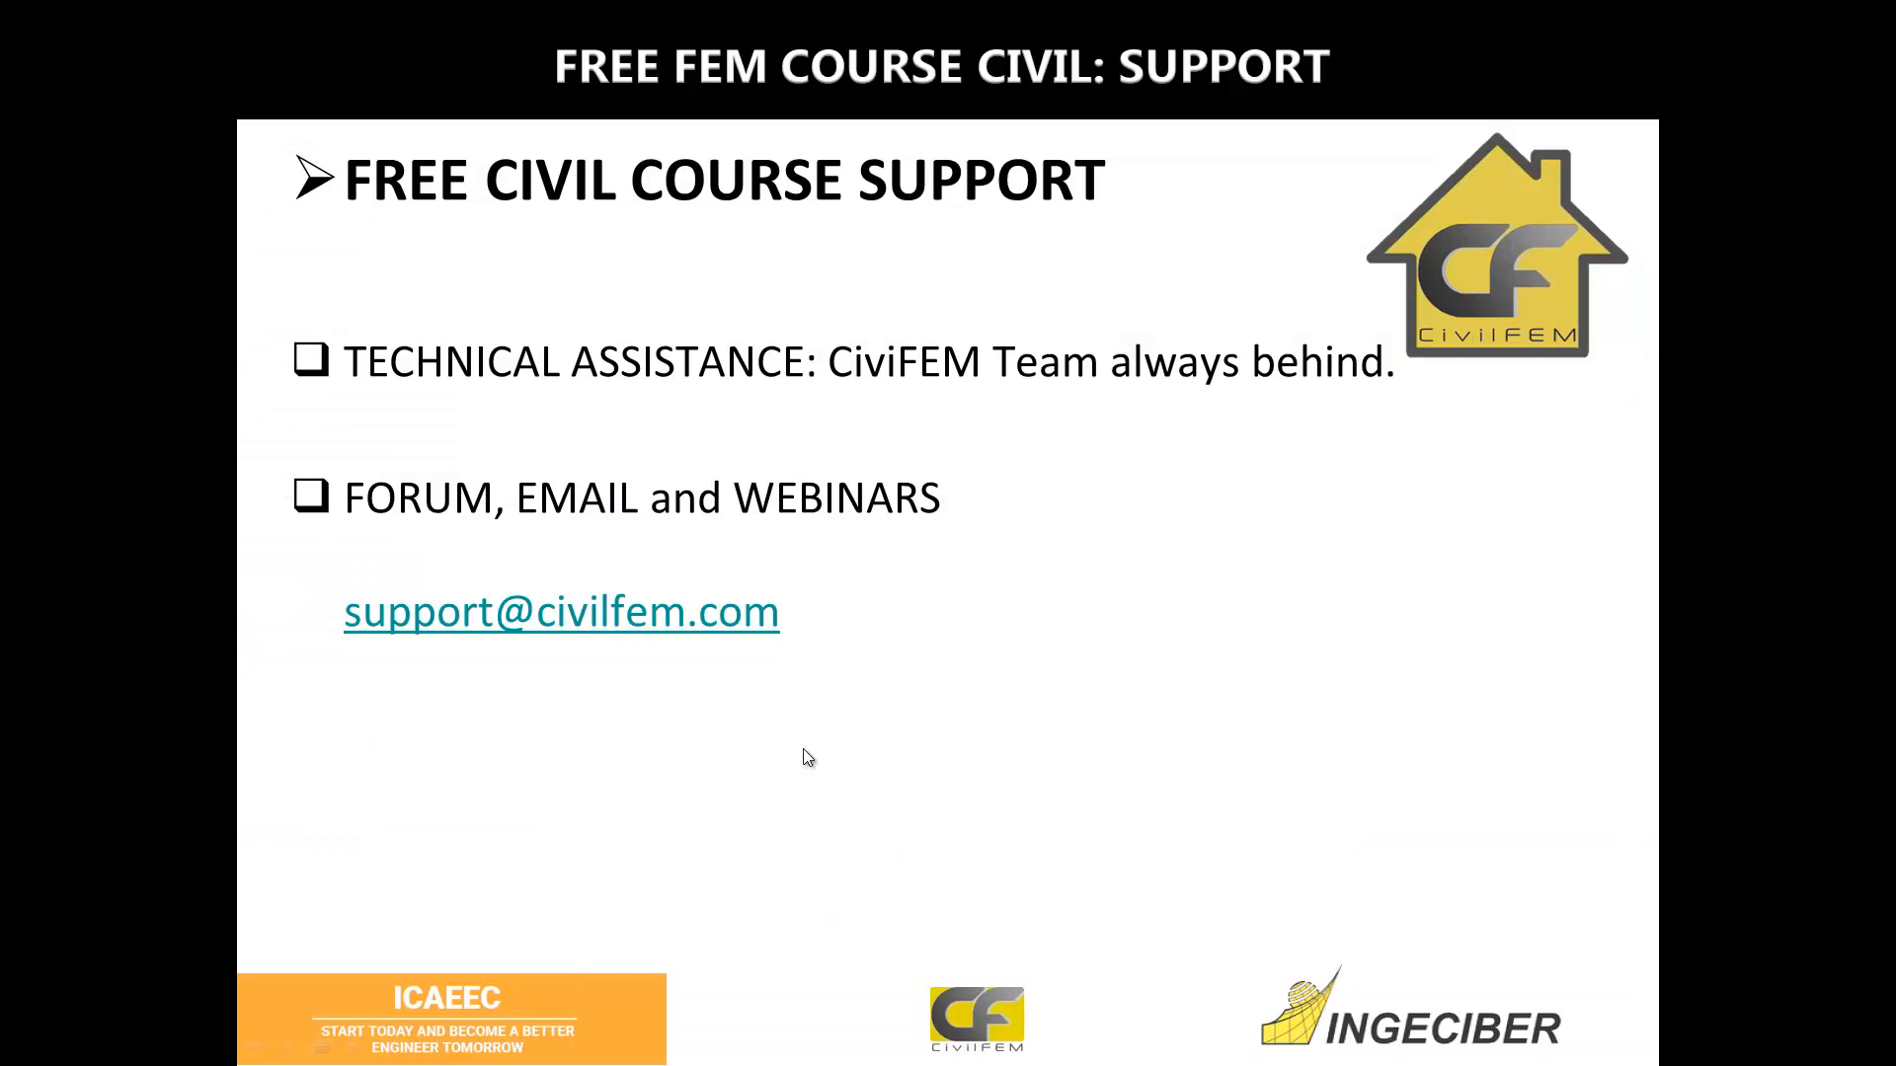
{"action": "left_click", "coordinate": [808, 743]}
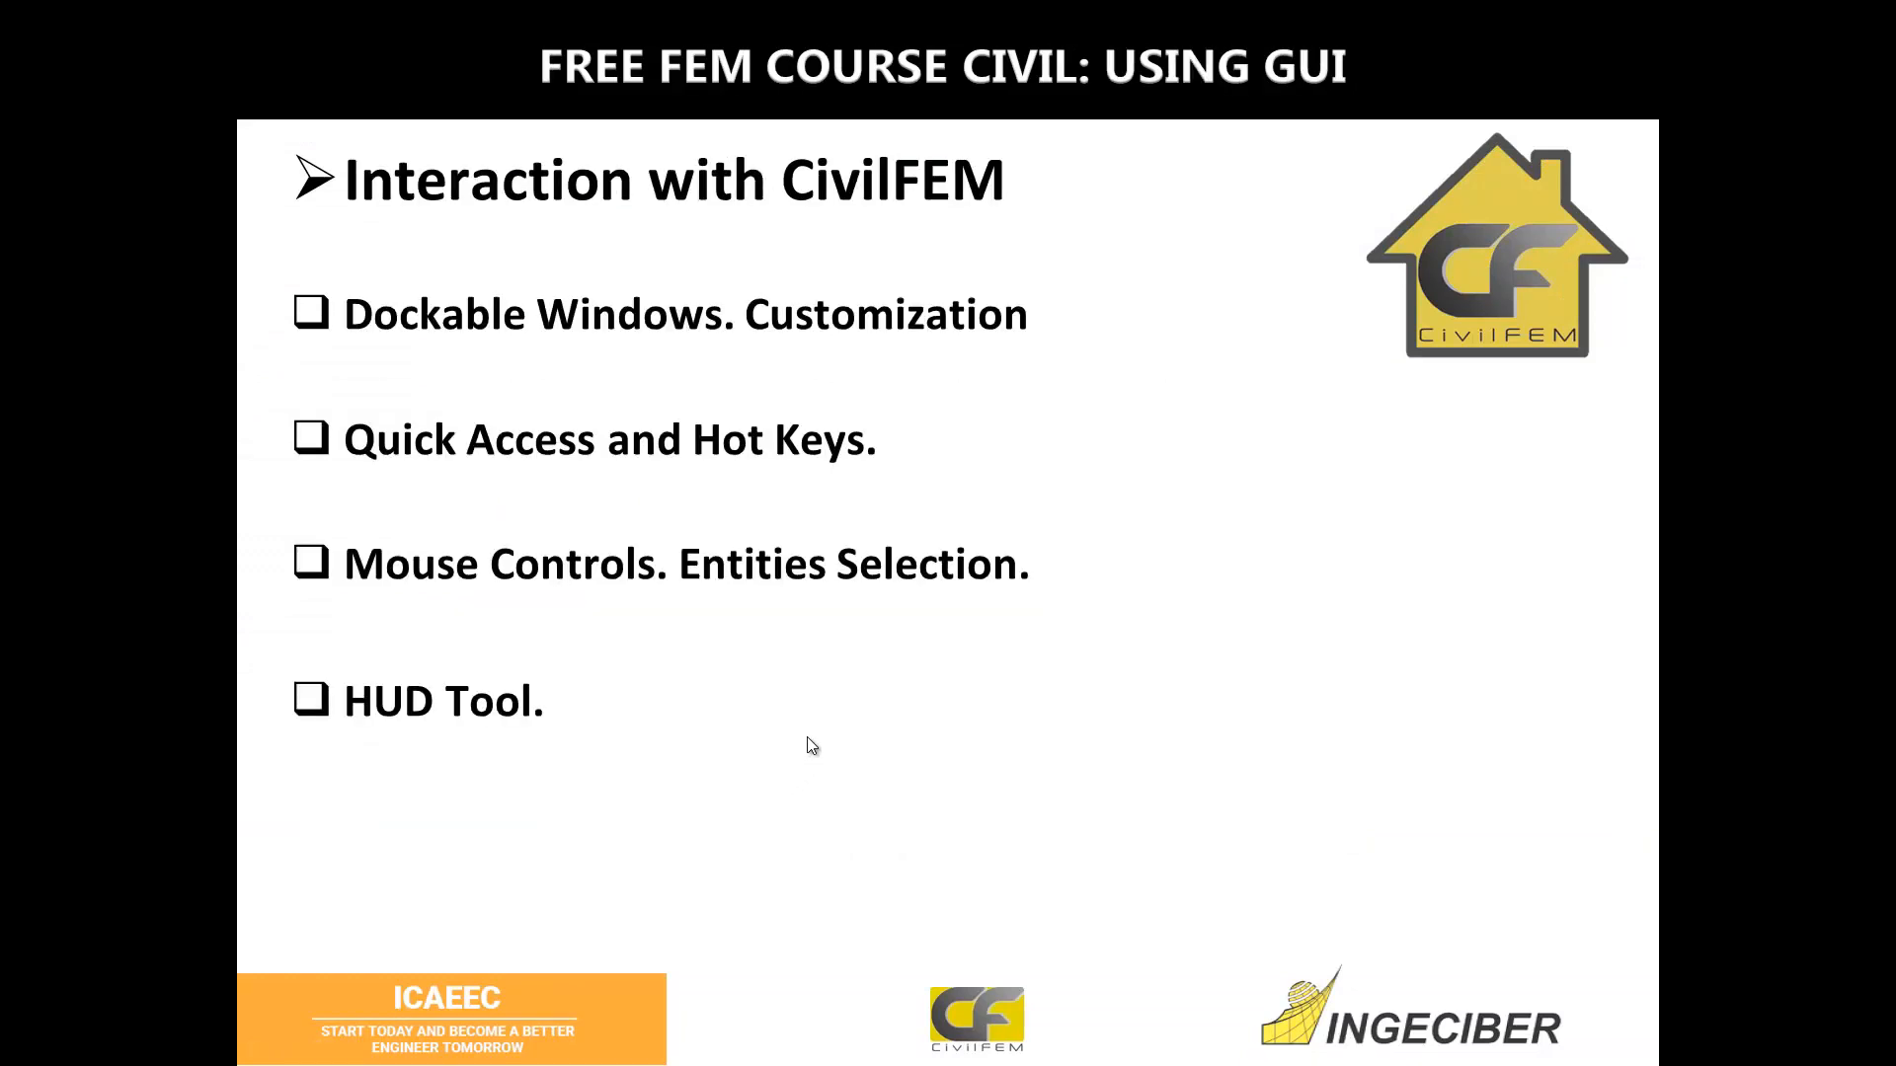
{"action": "left_click", "coordinate": [807, 736]}
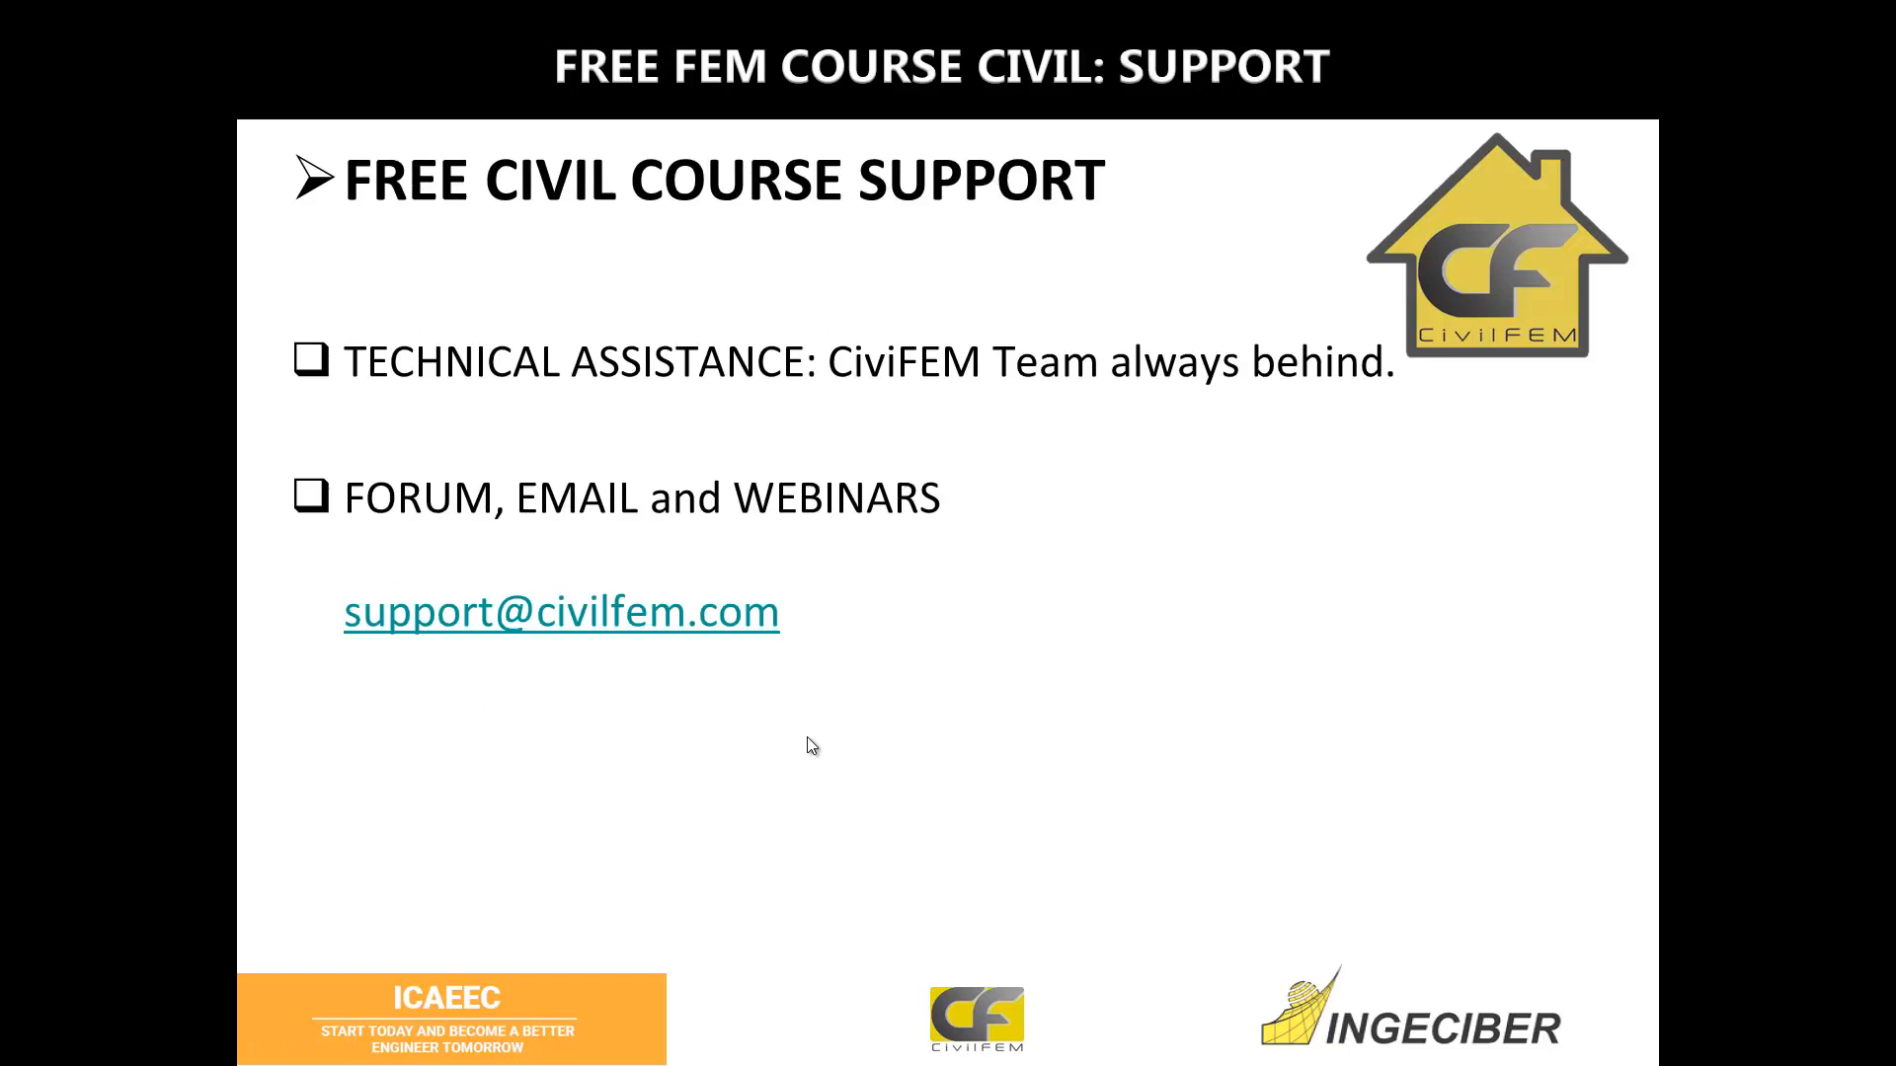